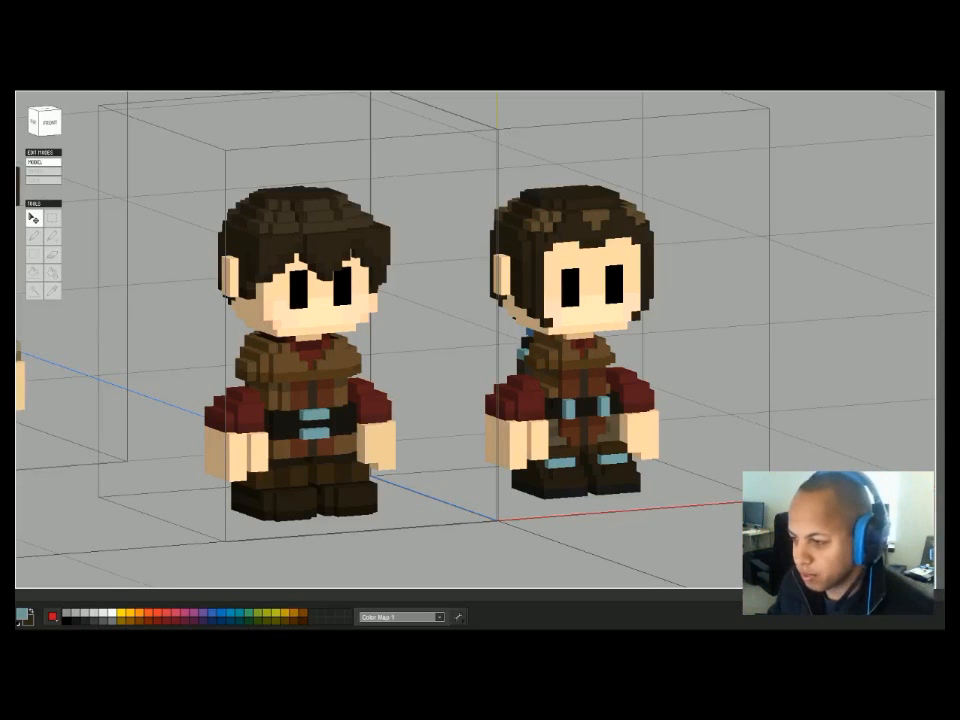
Examine the two front voxel characters up close and in relation to the rest of the lineup.
key(d)
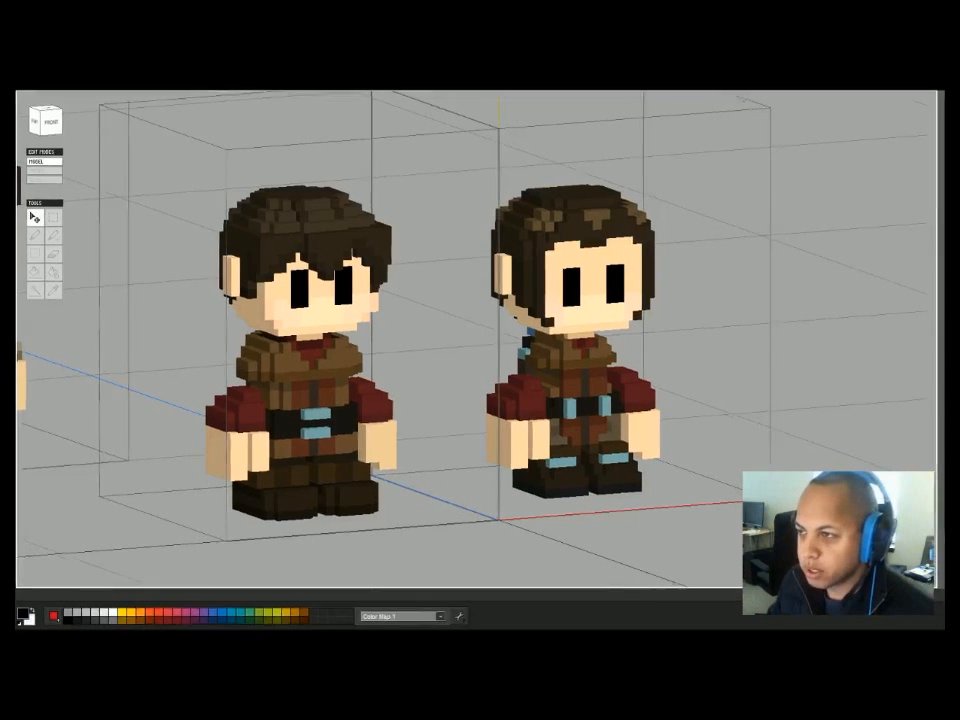
click(305, 330)
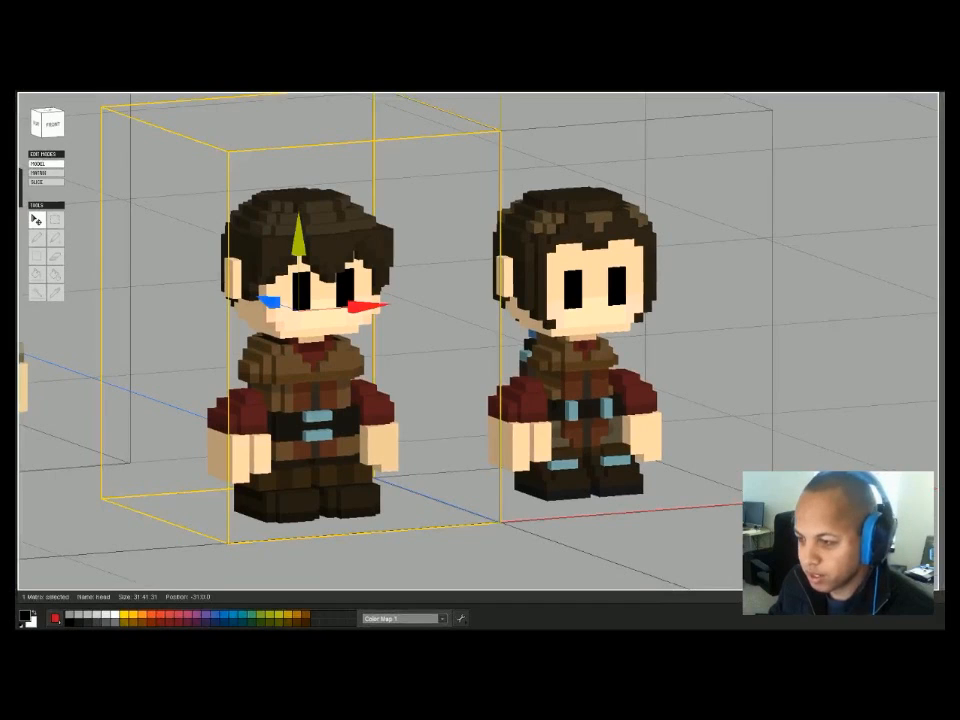
middle_drag(450, 400, 512, 391)
mouse_move(512, 391)
right_down()
mouse_move(400, 425)
mouse_move(540, 395)
mouse_move(430, 375)
mouse_move(520, 388)
mouse_move(520, 398)
right_up()
middle_drag(520, 398, 474, 420)
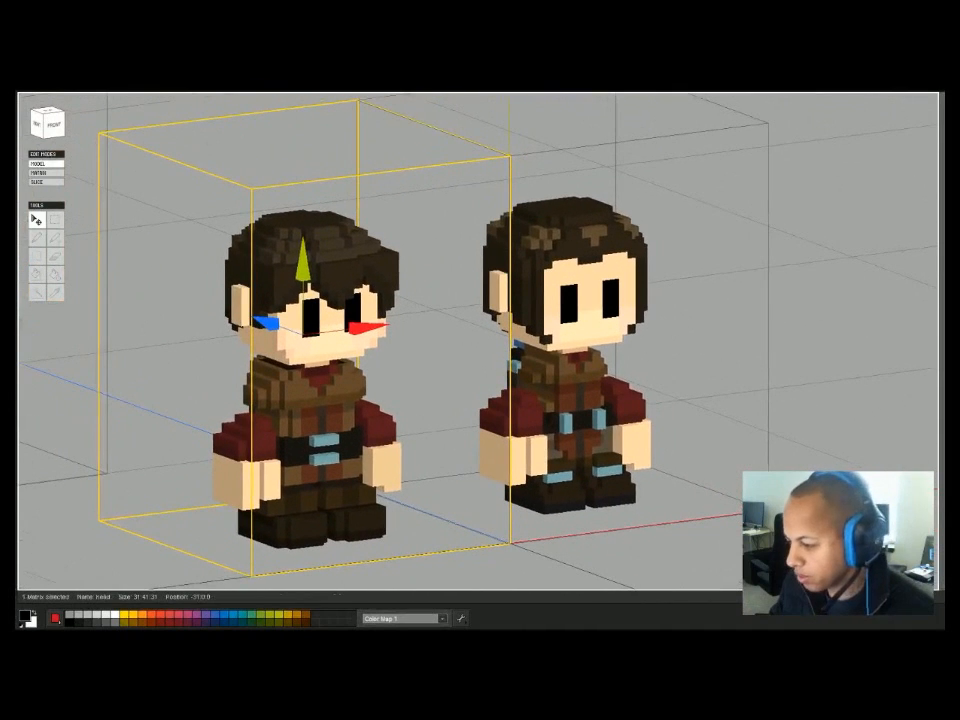
key(ctrl+d)
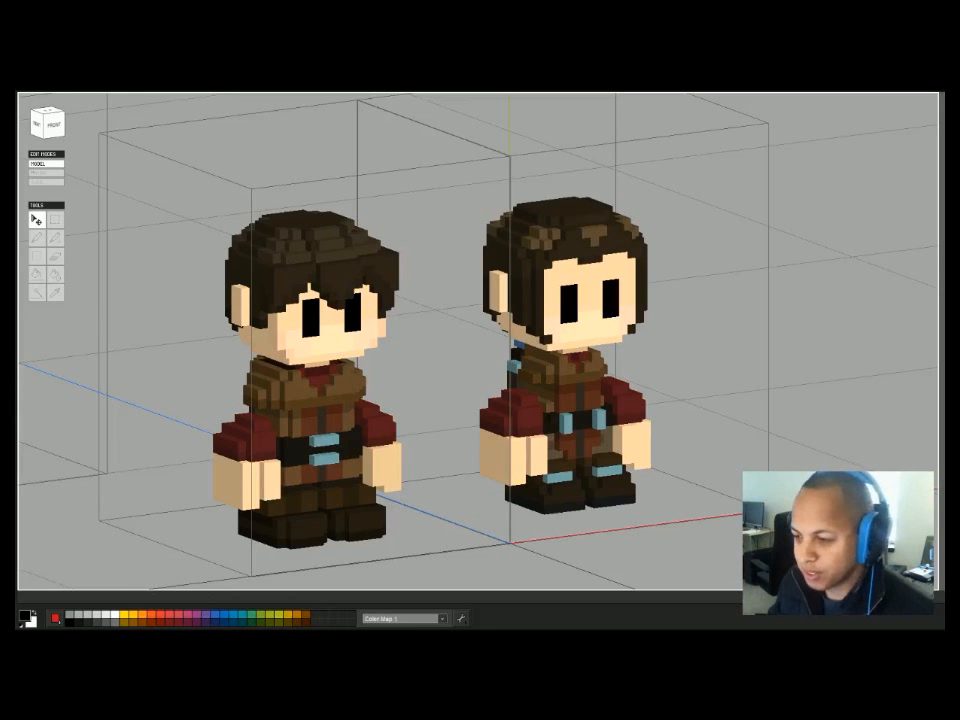
click(310, 300)
middle_drag(480, 340, 365, 350)
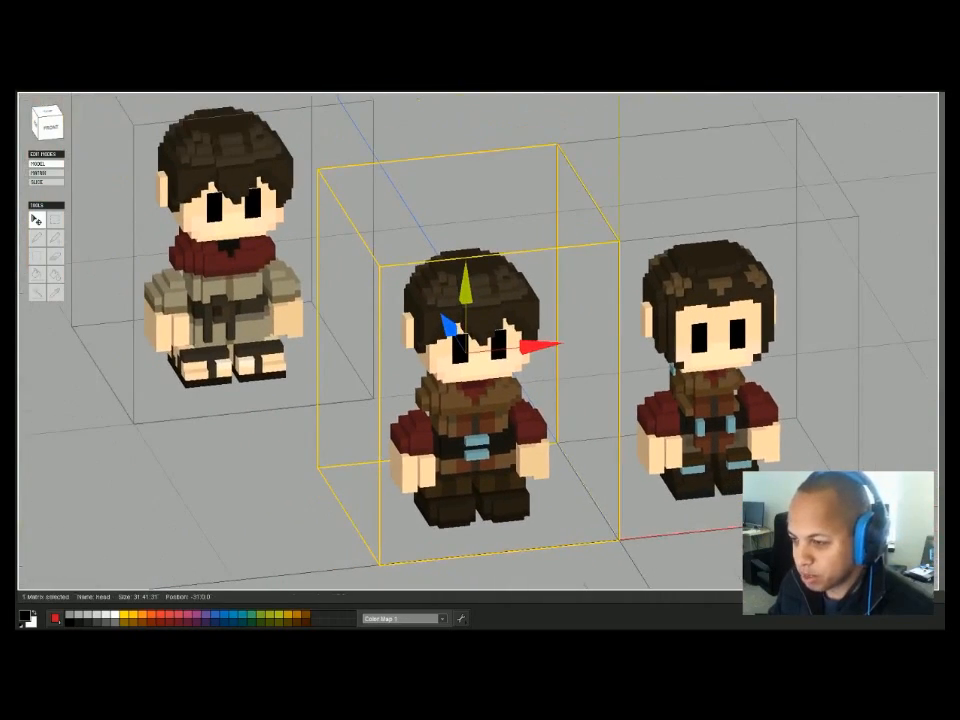
scroll(480, 340, down, 5)
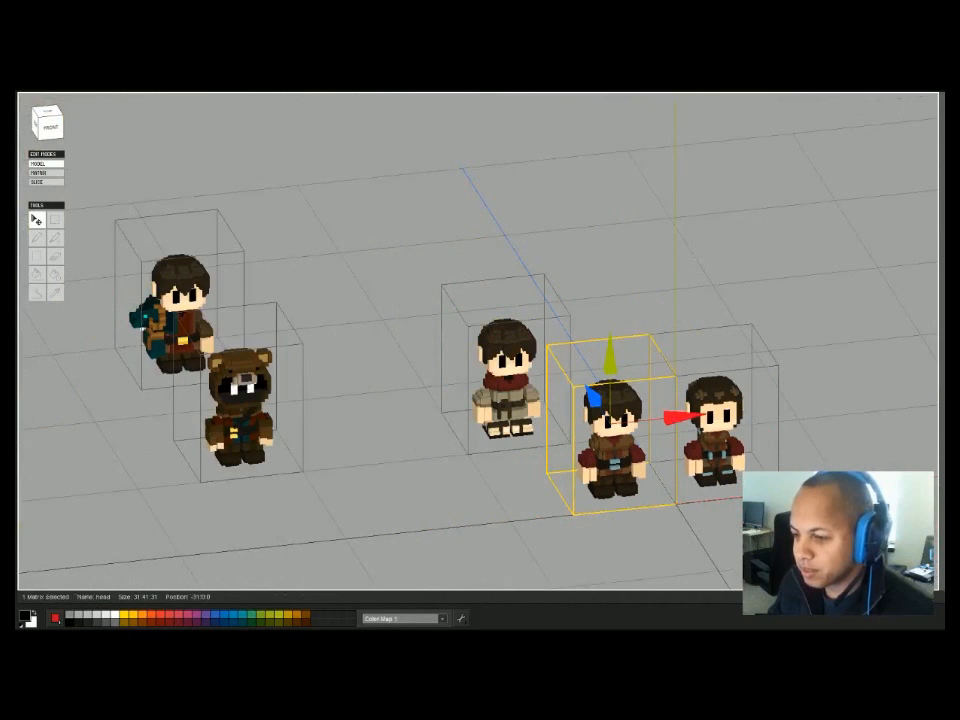
Move the backpack, bear-hooded and robed characters together along the X axis toward the front pair, and deselect them.
middle_drag(480, 340, 407, 316)
scroll(440, 342, up, 3)
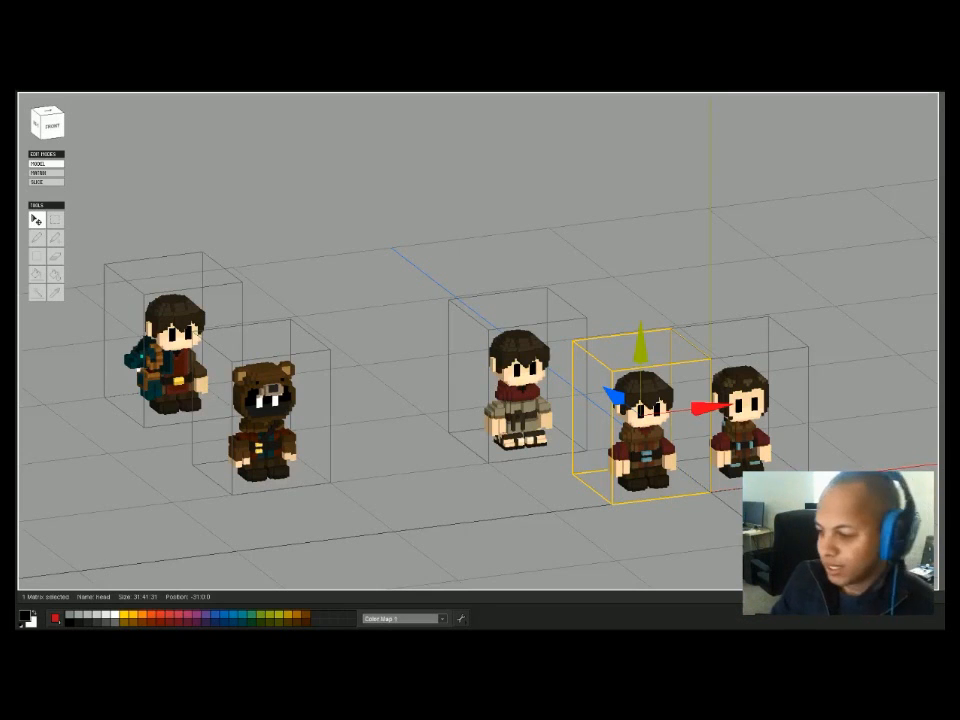
drag(180, 227, 478, 433)
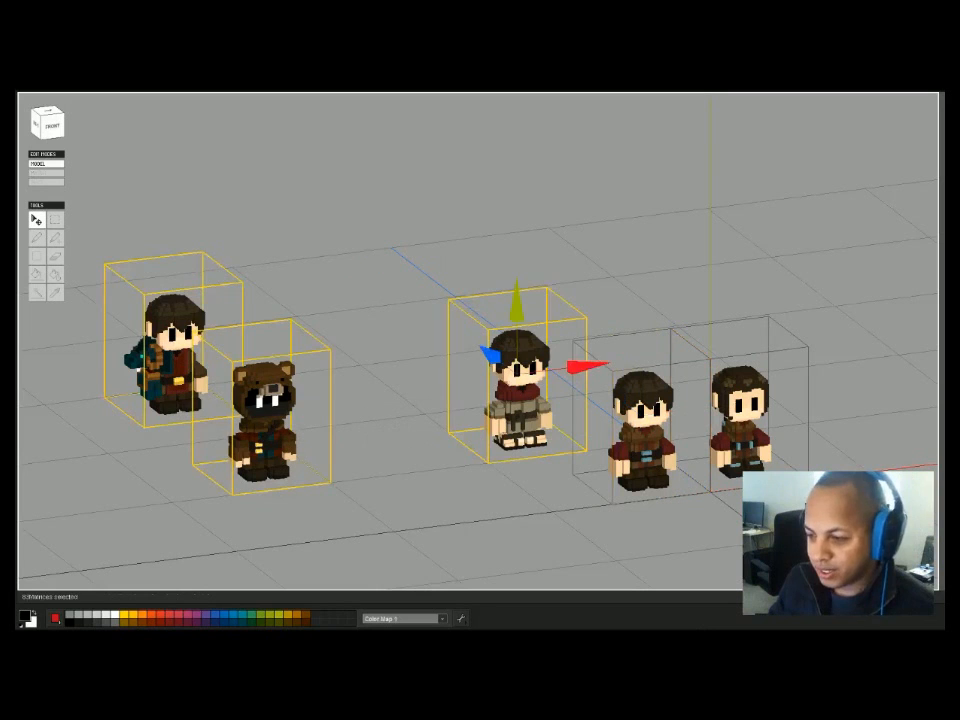
drag(586, 367, 830, 337)
key(Escape)
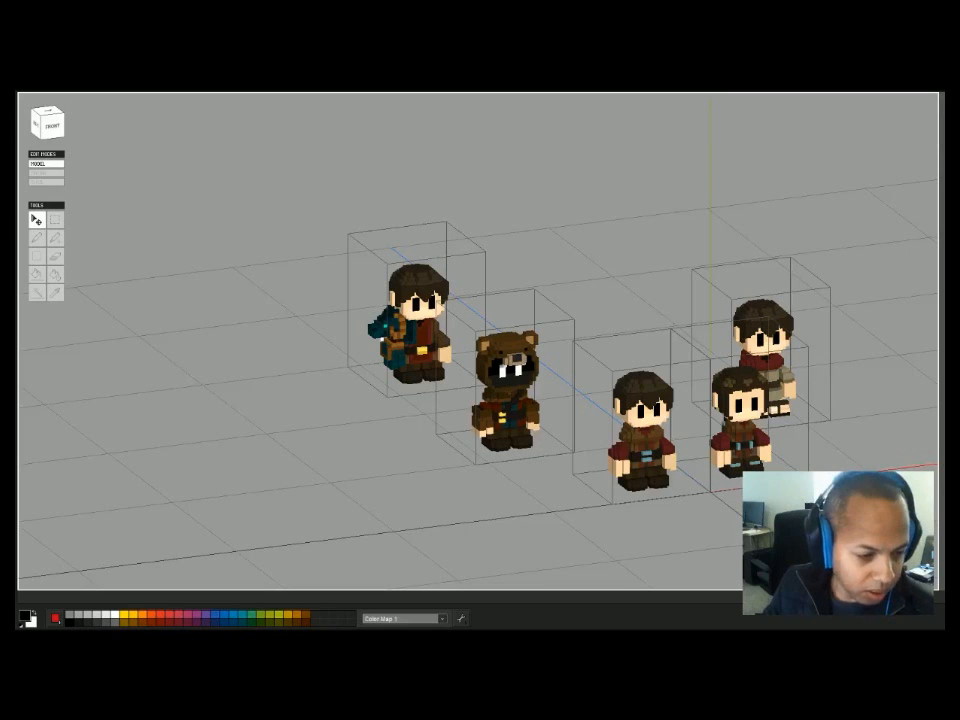
Switch to the image editor and set the foreground color to a neutral gray, RGB 140, 140, 140.
key(alt+Tab)
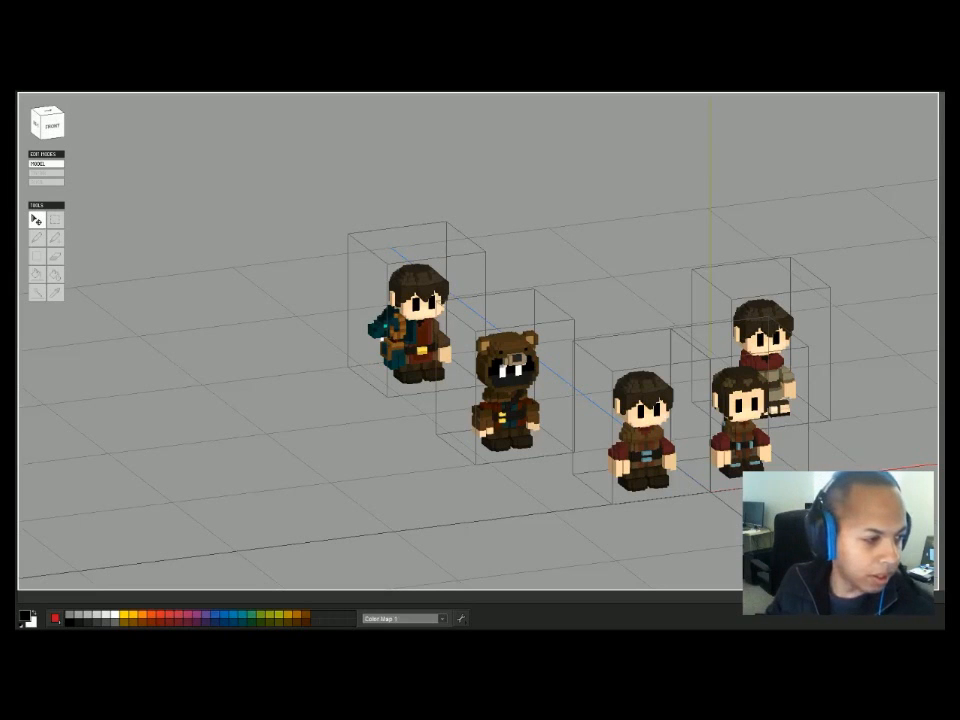
click(25, 616)
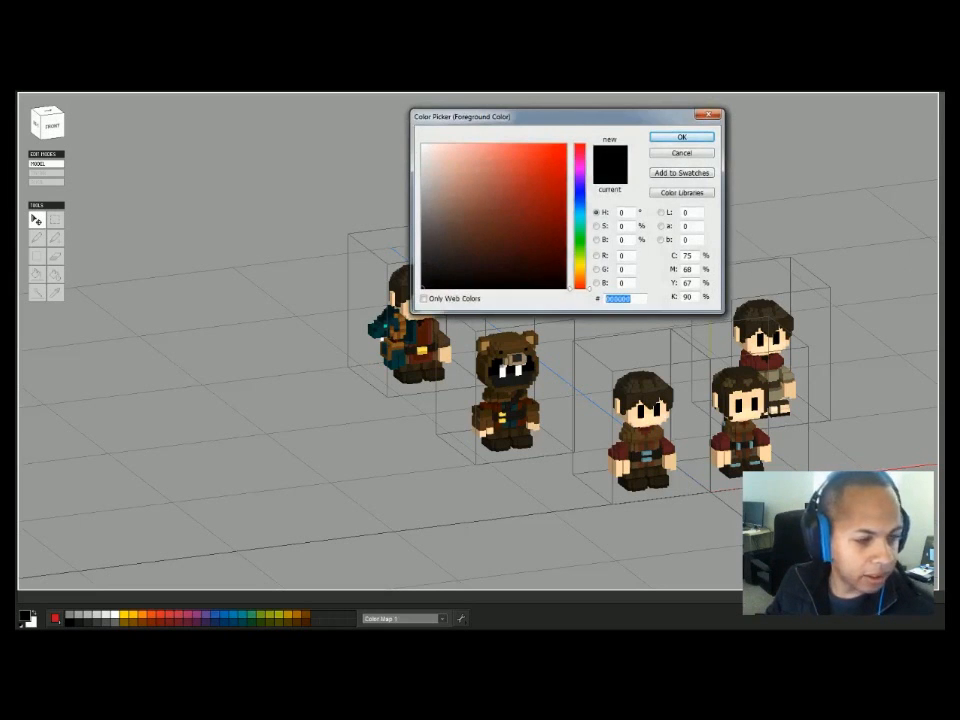
click(433, 215)
drag(433, 215, 392, 208)
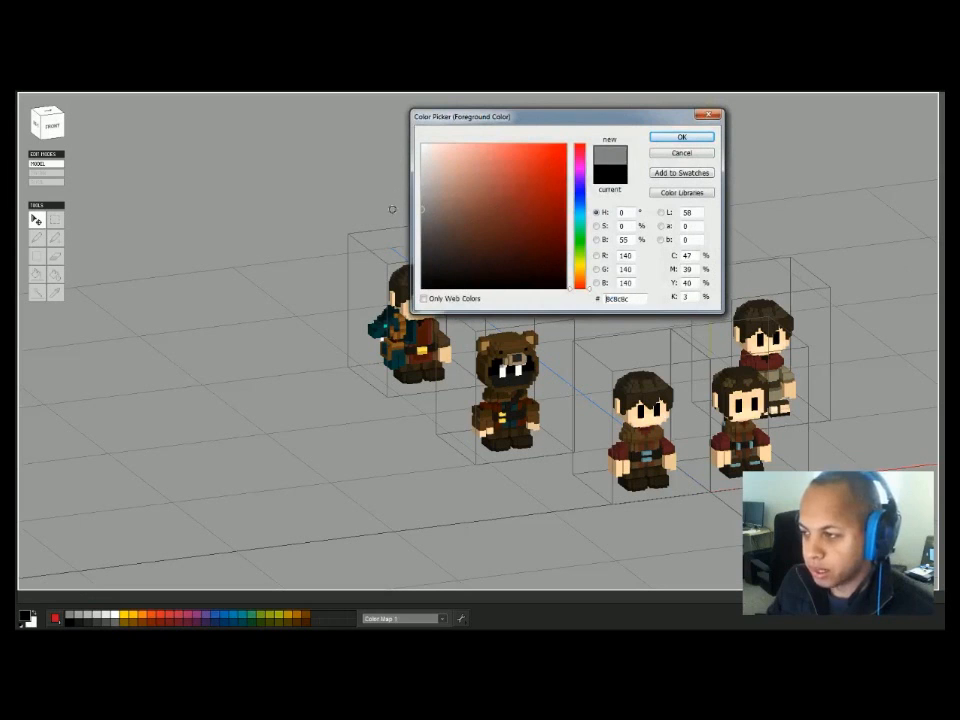
click(695, 138)
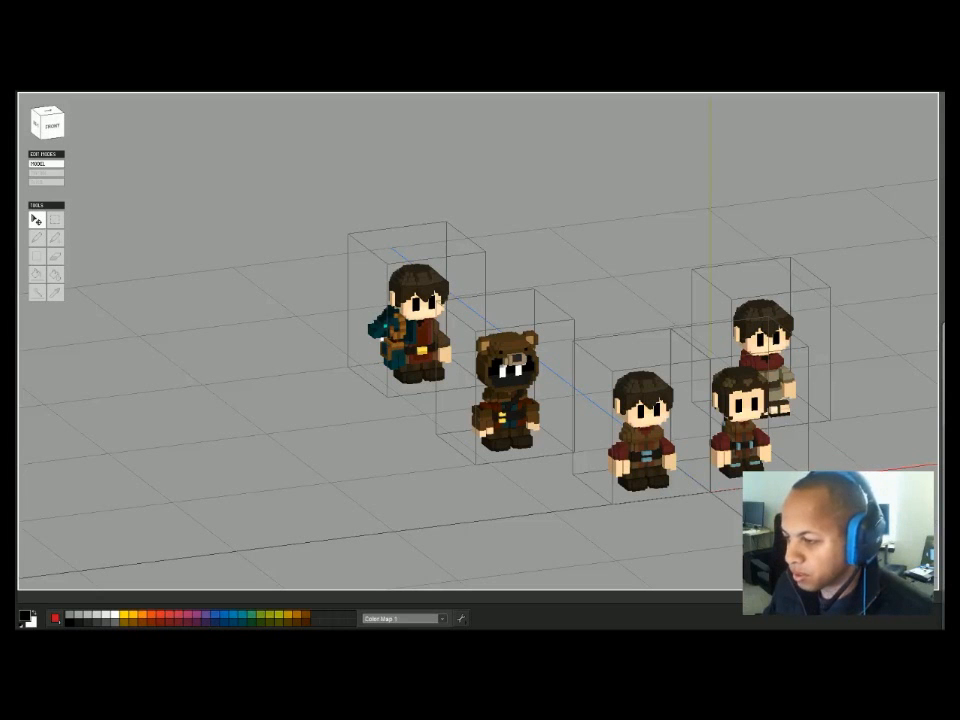
Examine the group of five characters from several angles and distances.
scroll(478, 341, up, 3)
scroll(478, 341, down, 3)
scroll(478, 341, up, 1)
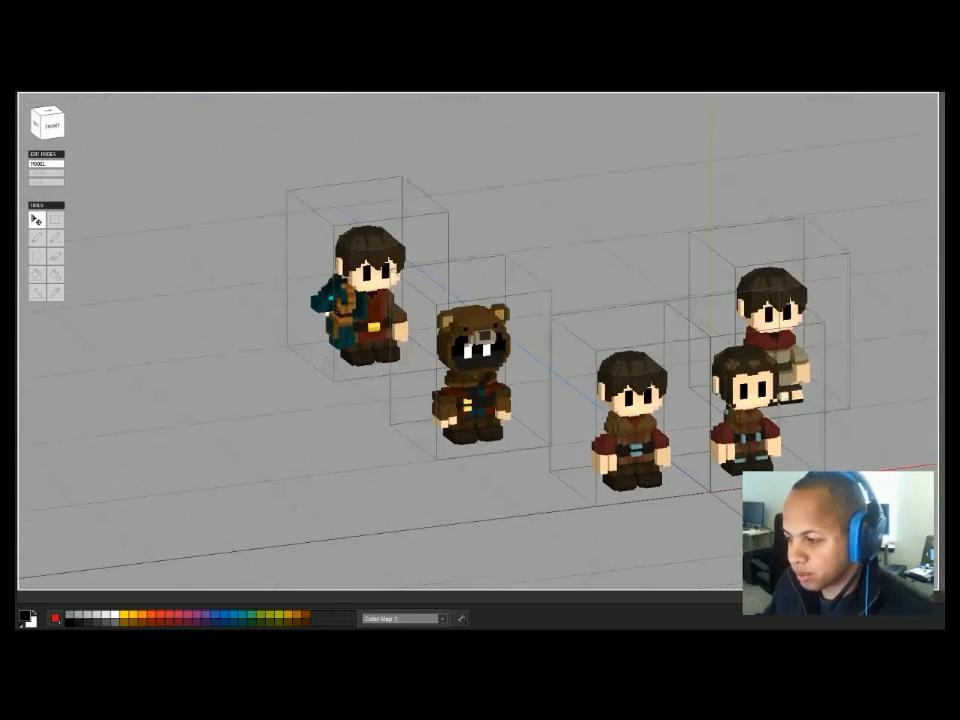
scroll(478, 341, up, 1)
right_drag(478, 341, 490, 341)
middle_drag(490, 341, 410, 352)
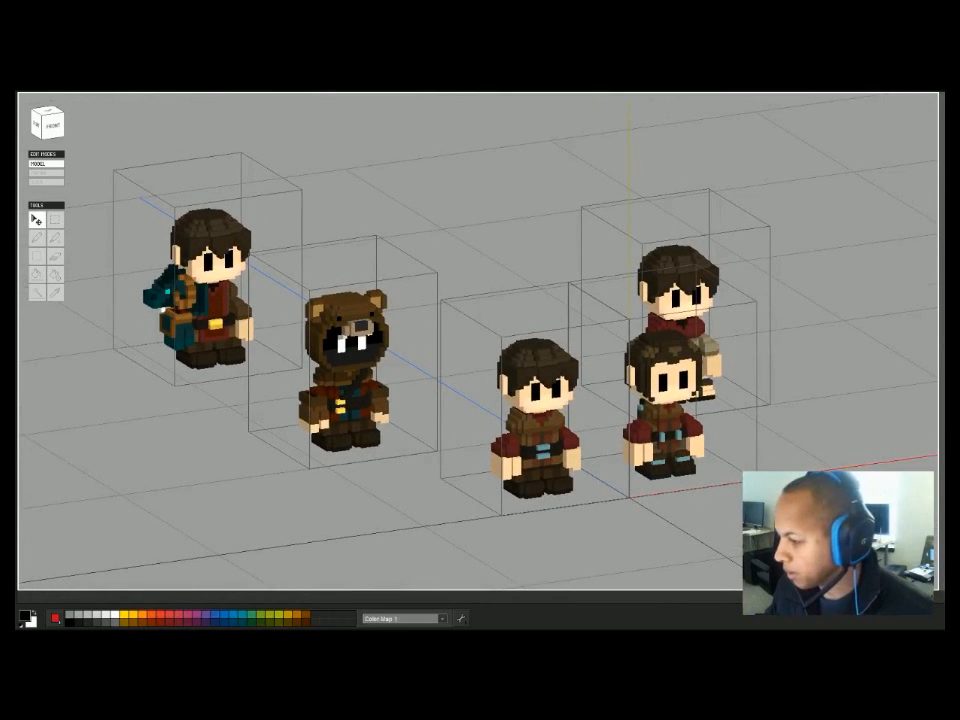
middle_drag(410, 352, 470, 380)
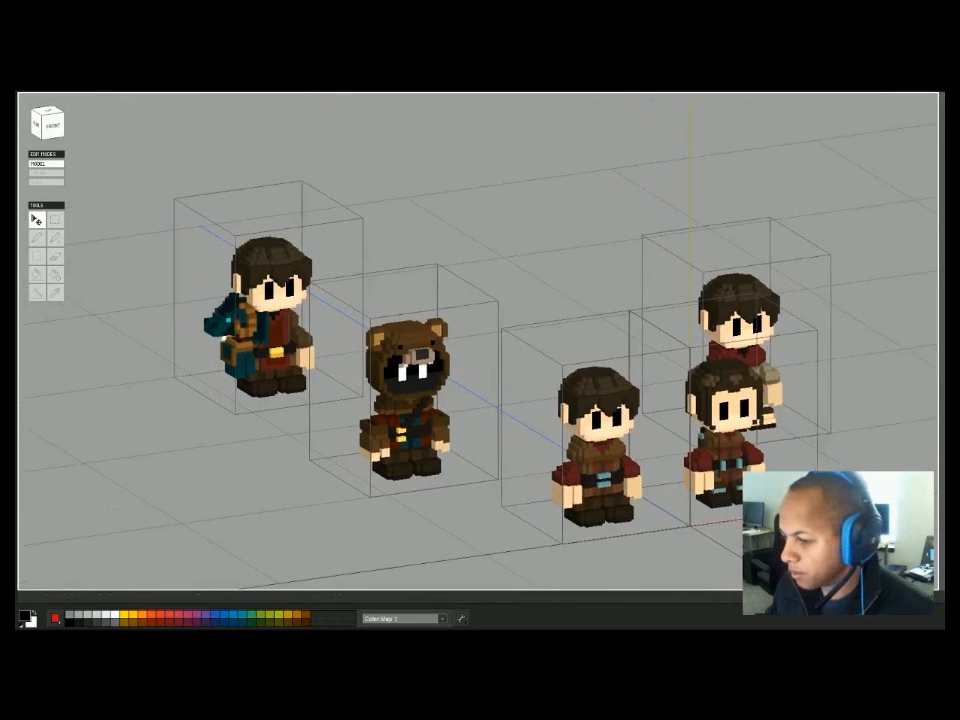
right_drag(470, 380, 275, 404)
middle_drag(275, 404, 330, 444)
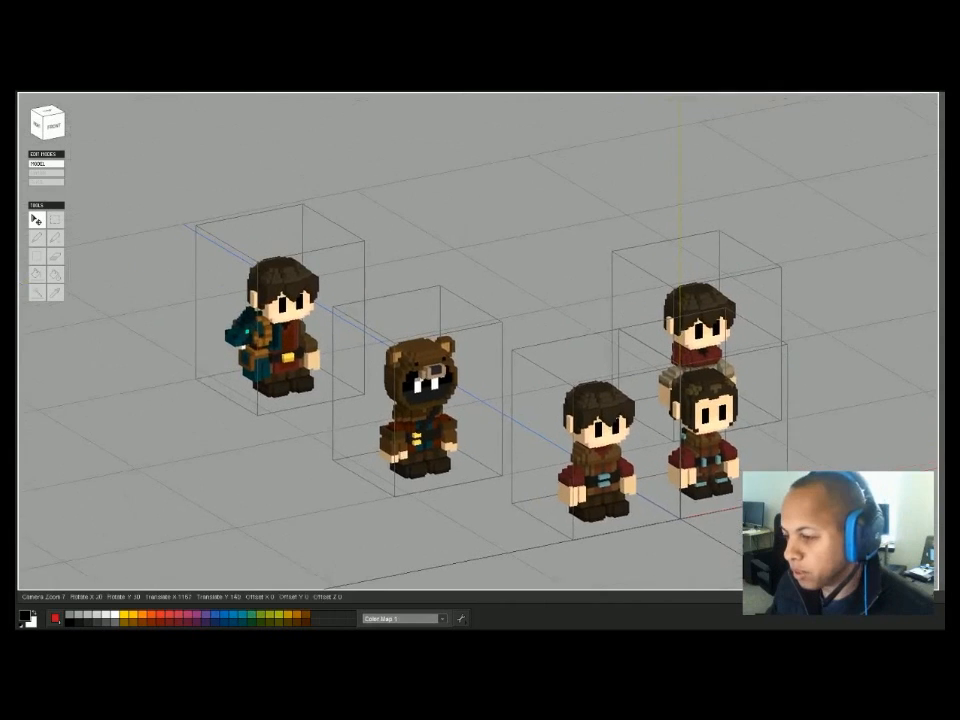
scroll(330, 444, up, 1)
right_drag(330, 444, 260, 436)
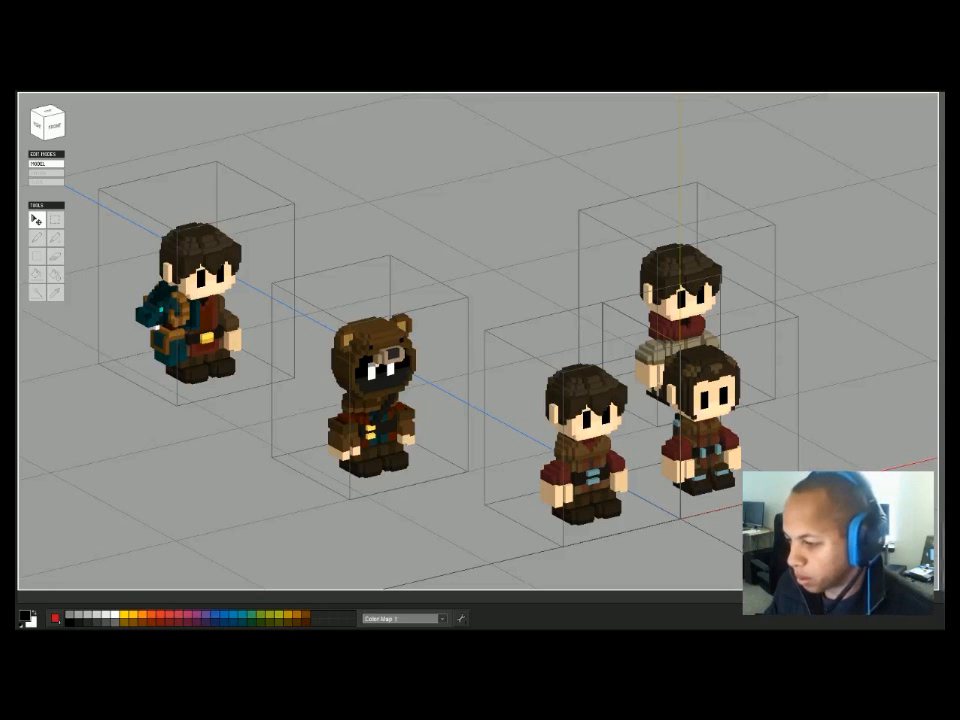
right_drag(480, 350, 420, 338)
middle_drag(420, 338, 369, 302)
scroll(630, 489, down, 2)
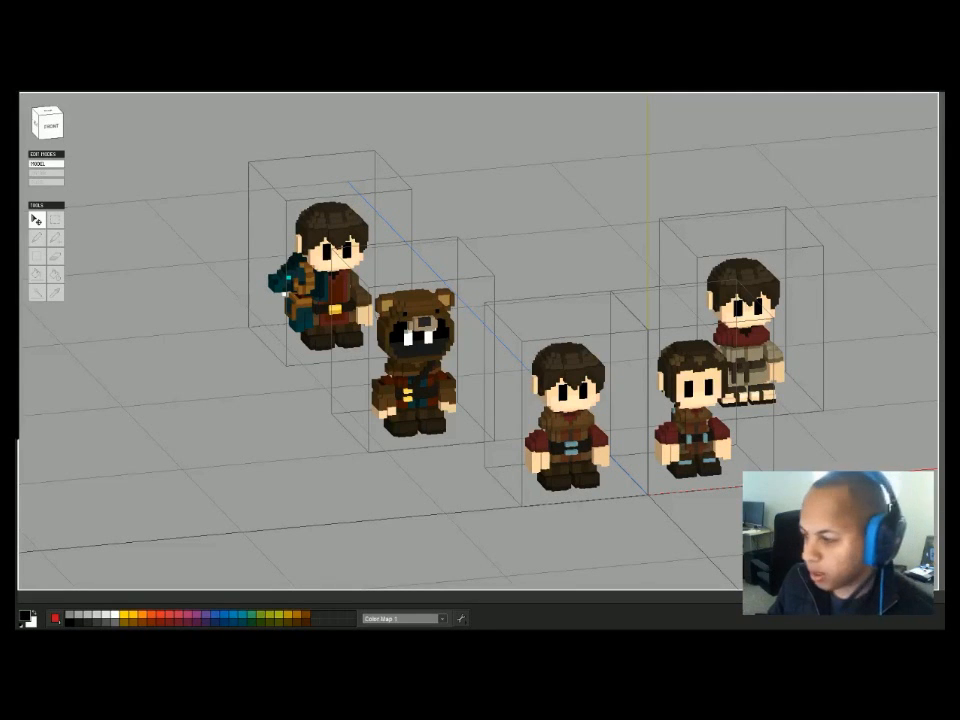
Switch to the streaming application, scale its viewport to 50%, and put its window out of the way of the model view.
drag(30, 92, 406, 100)
click(188, 92)
mouse_move(152, 92)
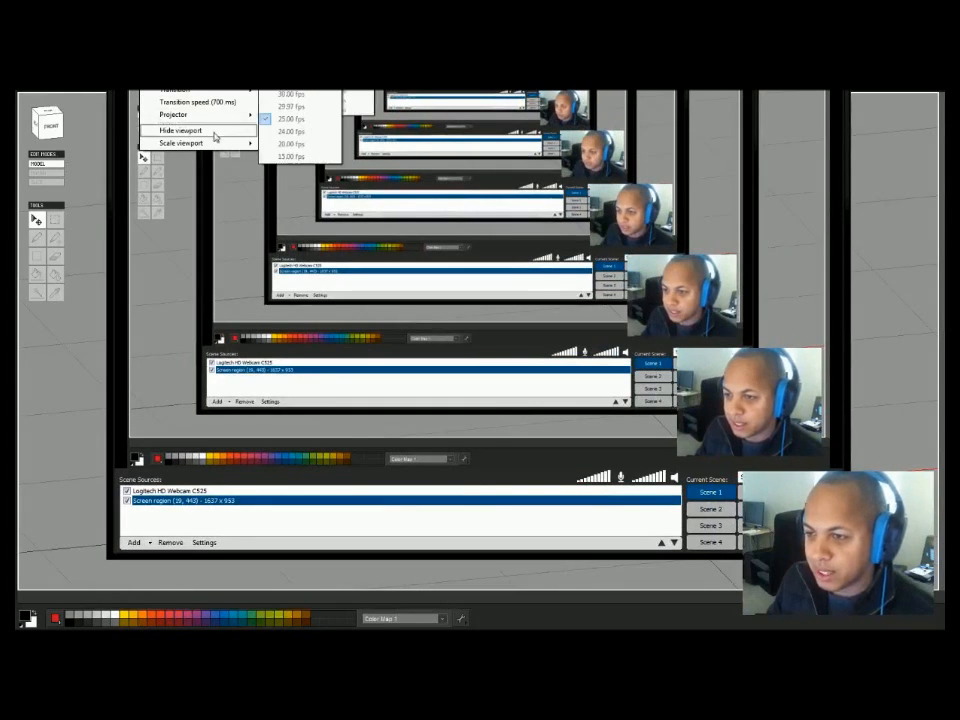
mouse_move(234, 146)
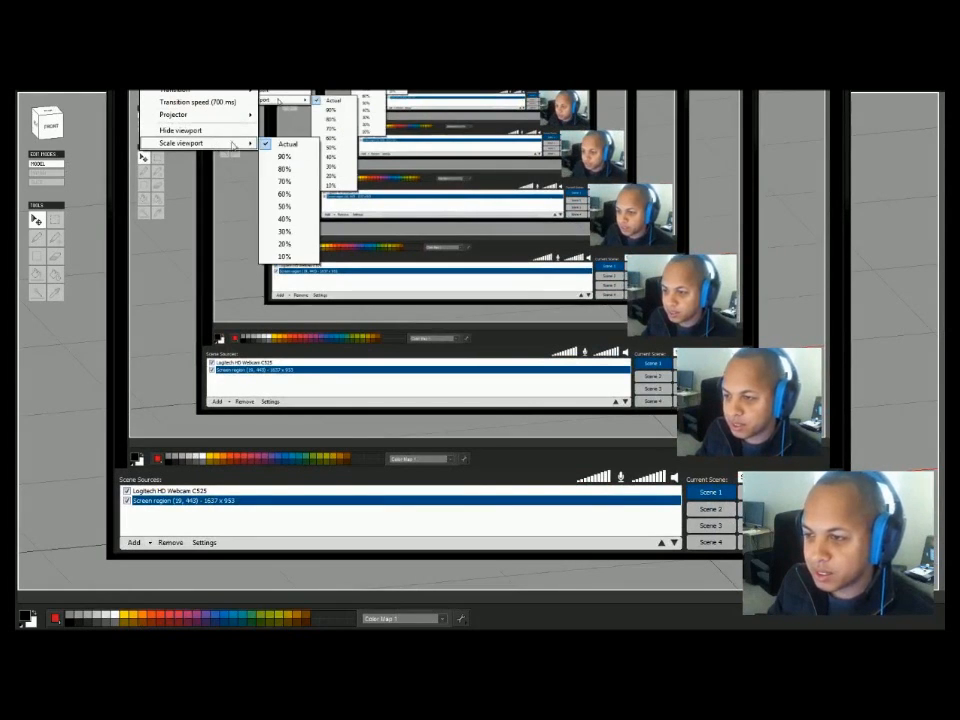
click(284, 207)
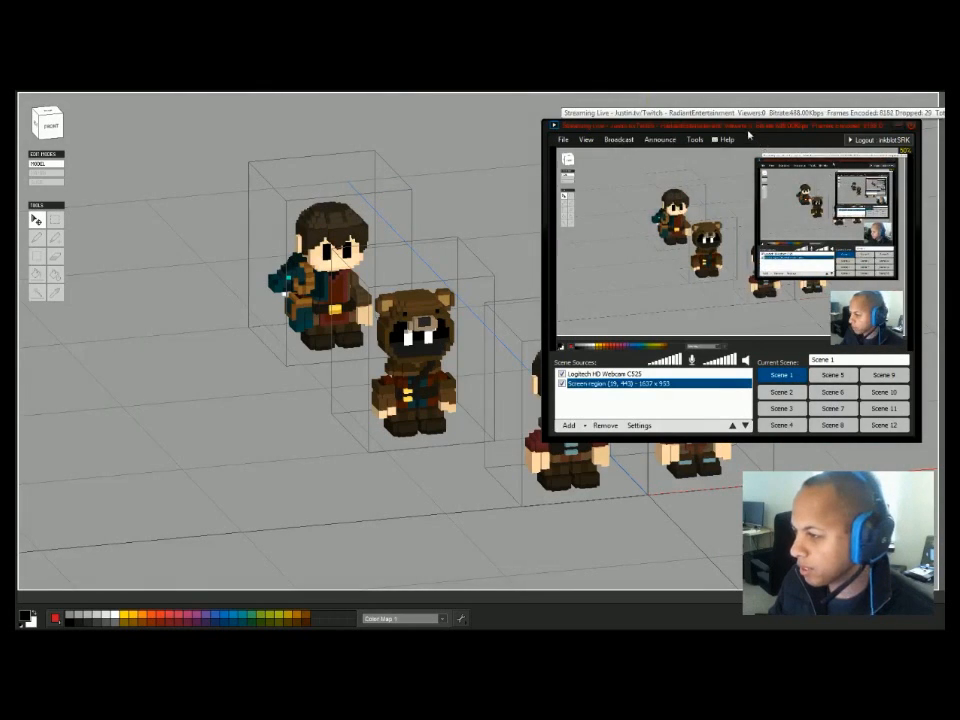
click(566, 104)
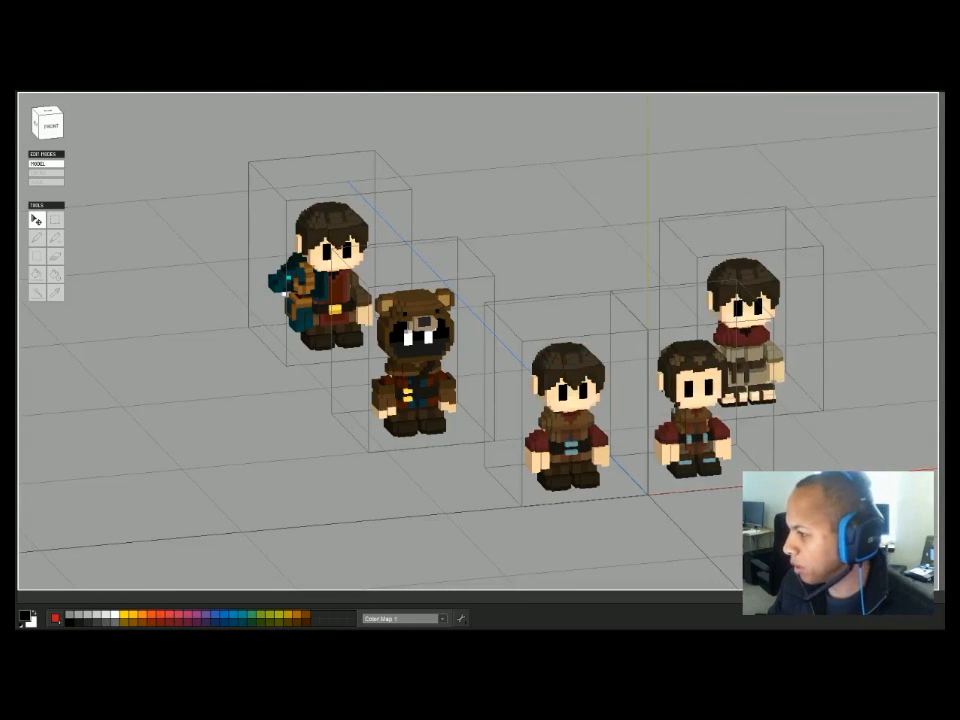
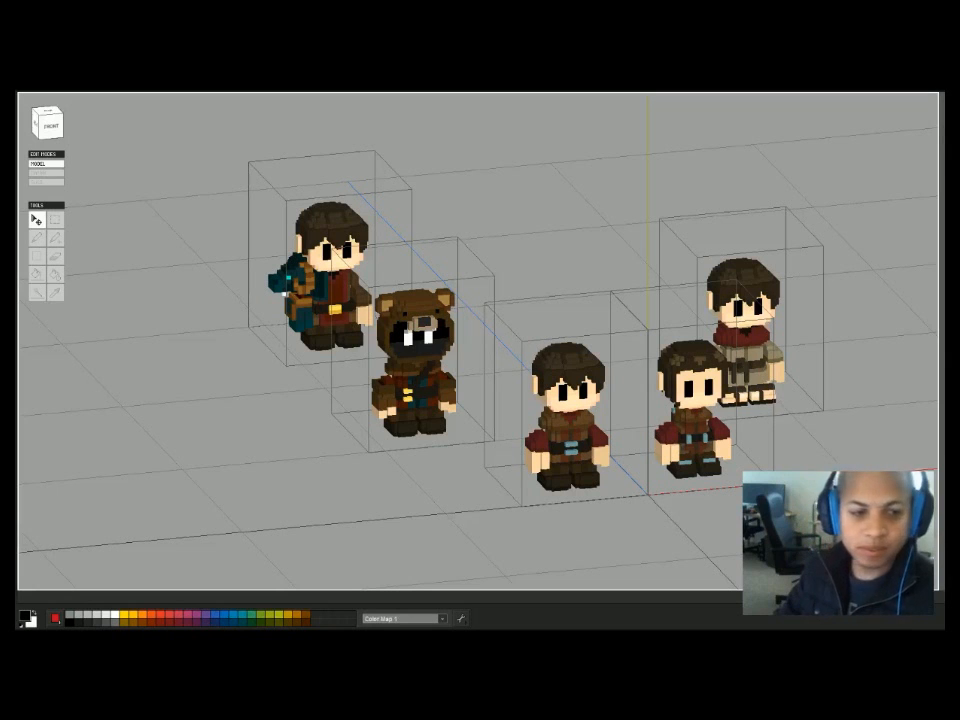
Select the backpack, bear-hooded and robed characters and move them back along the Z axis, away from the front pair.
scroll(480, 340, down, 2)
middle_drag(480, 340, 380, 315)
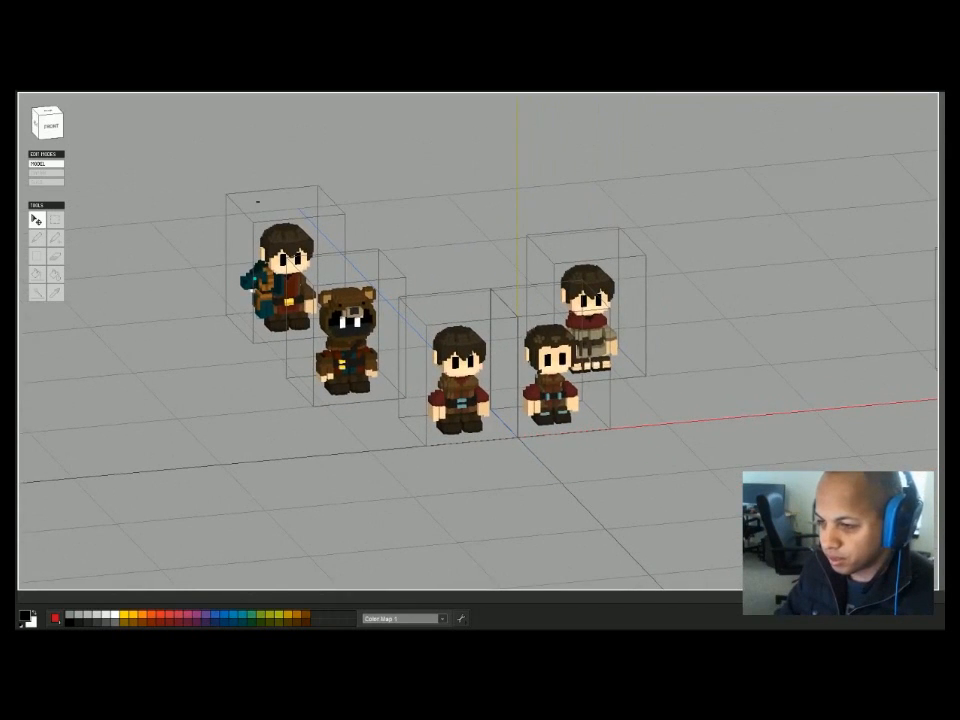
drag(257, 202, 365, 345)
shift+click(588, 315)
drag(326, 306, 199, 172)
scroll(199, 172, up, 4)
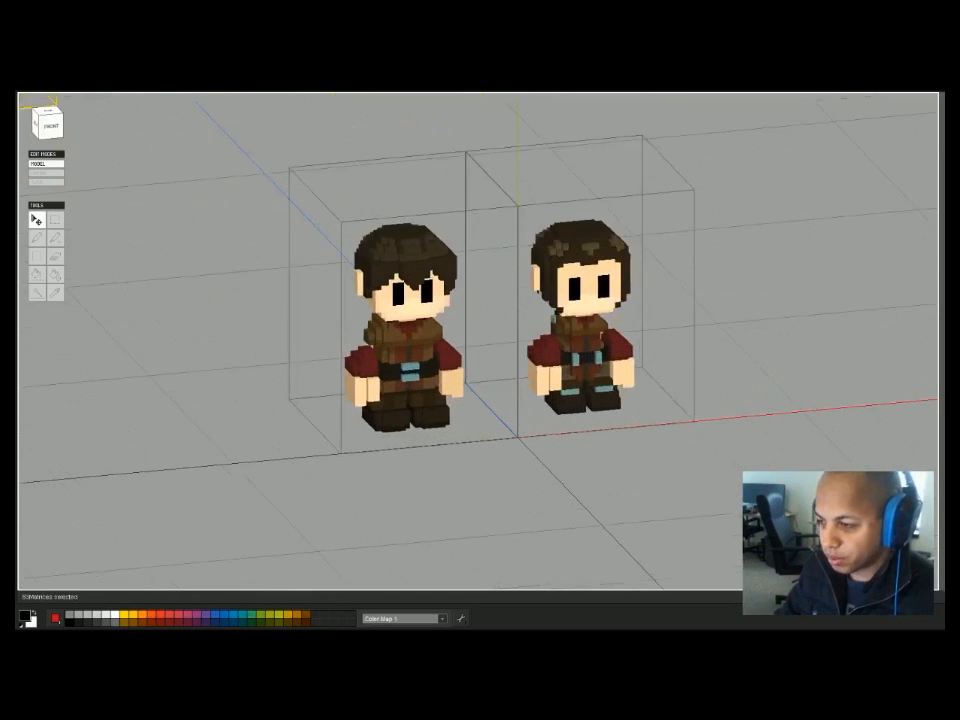
Compare the front pair of characters from the front, back and side, and clear the selection.
middle_drag(480, 340, 542, 394)
right_drag(542, 394, 508, 396)
click(480, 392)
click(660, 400)
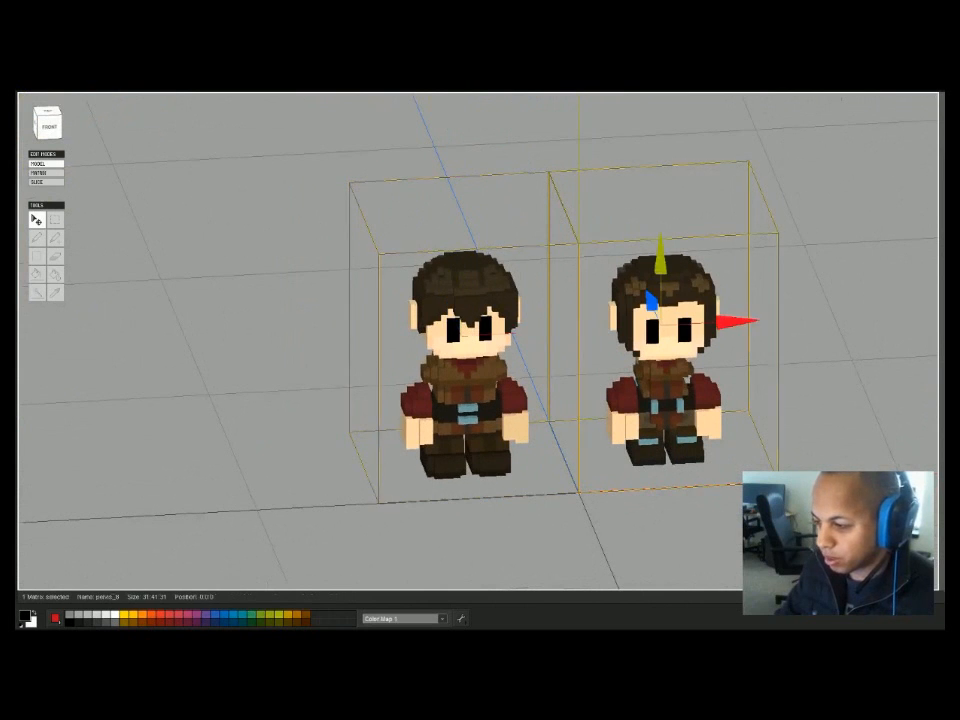
right_drag(660, 400, 880, 424)
scroll(480, 330, up, 5)
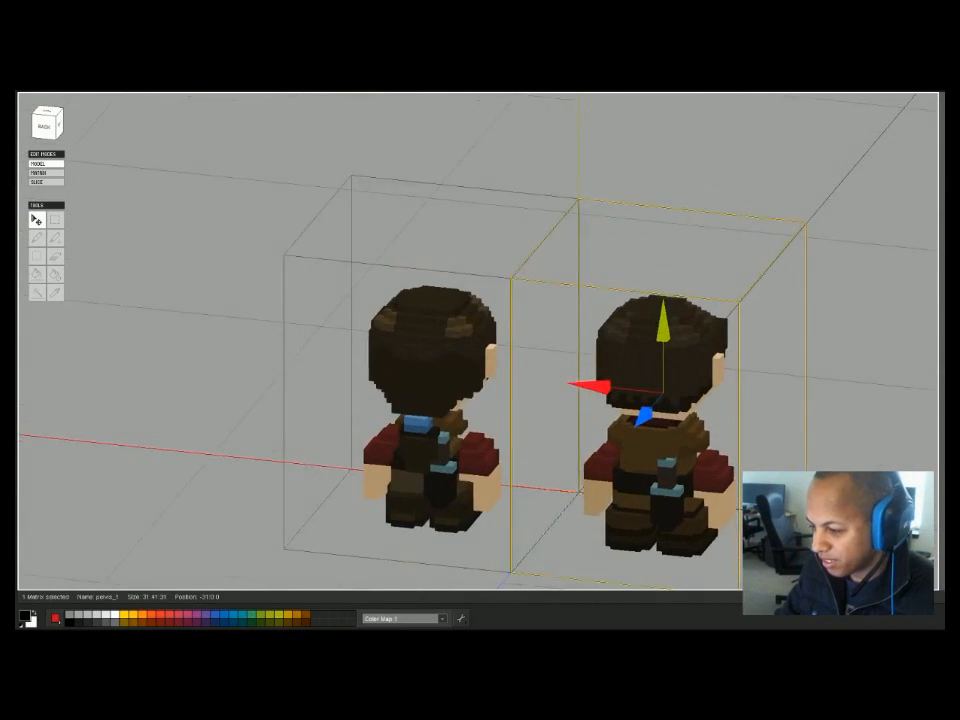
scroll(515, 375, up, 4)
right_drag(515, 375, 342, 366)
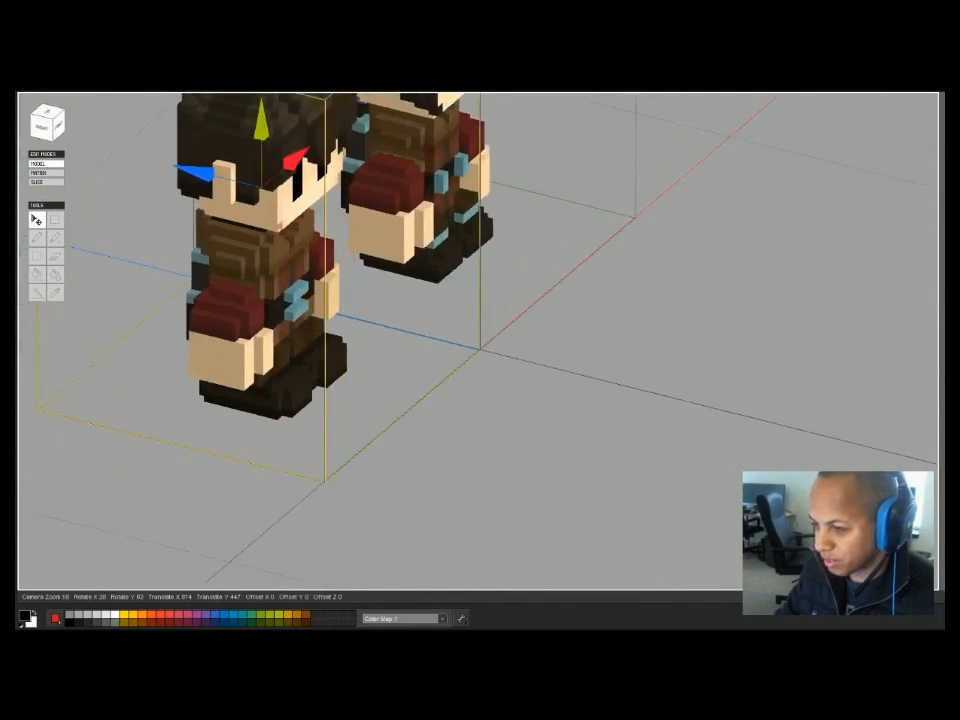
scroll(477, 480, down, 5)
middle_drag(342, 366, 489, 485)
scroll(477, 480, down, 4)
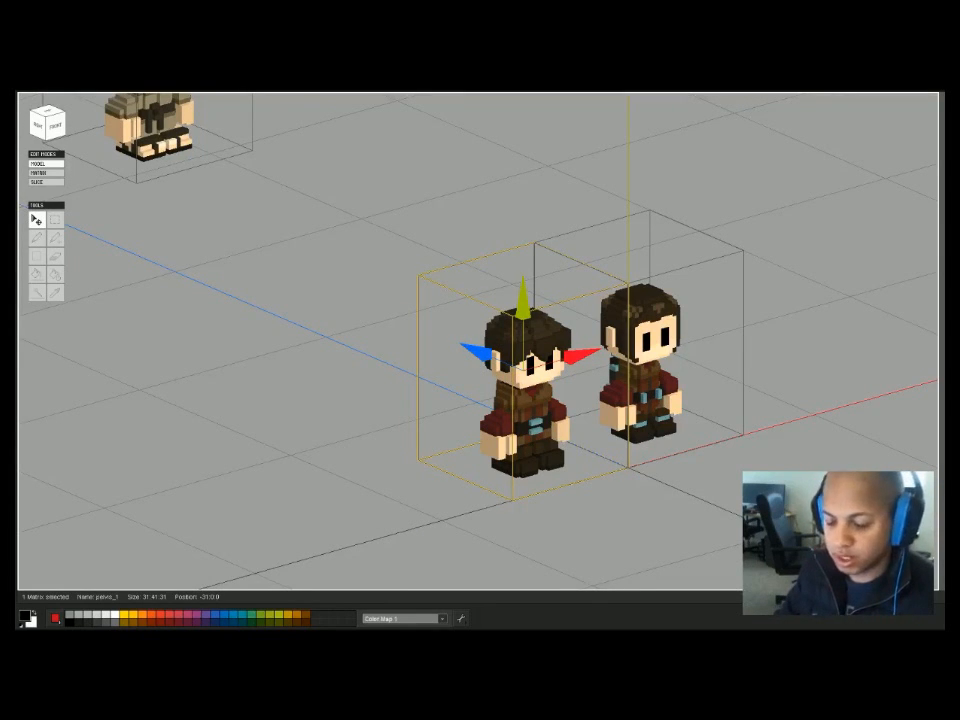
key(Escape)
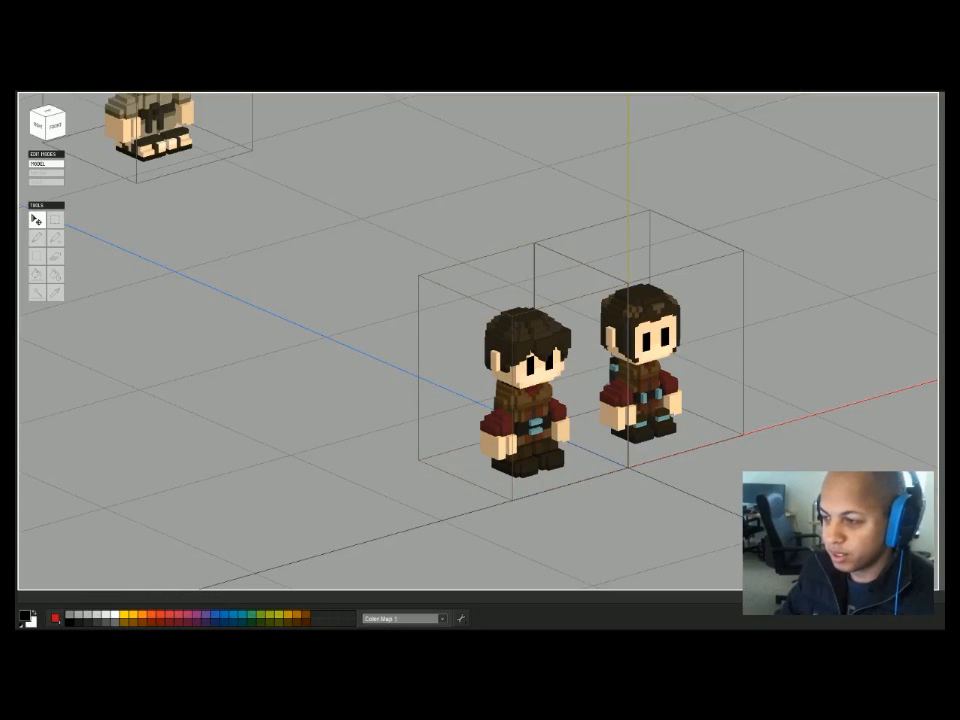
Move the bear-hooded character forward along the Z axis until it stands near the front pair, keeping it selected.
right_drag(480, 350, 430, 350)
middle_drag(430, 350, 450, 347)
scroll(480, 340, down, 3)
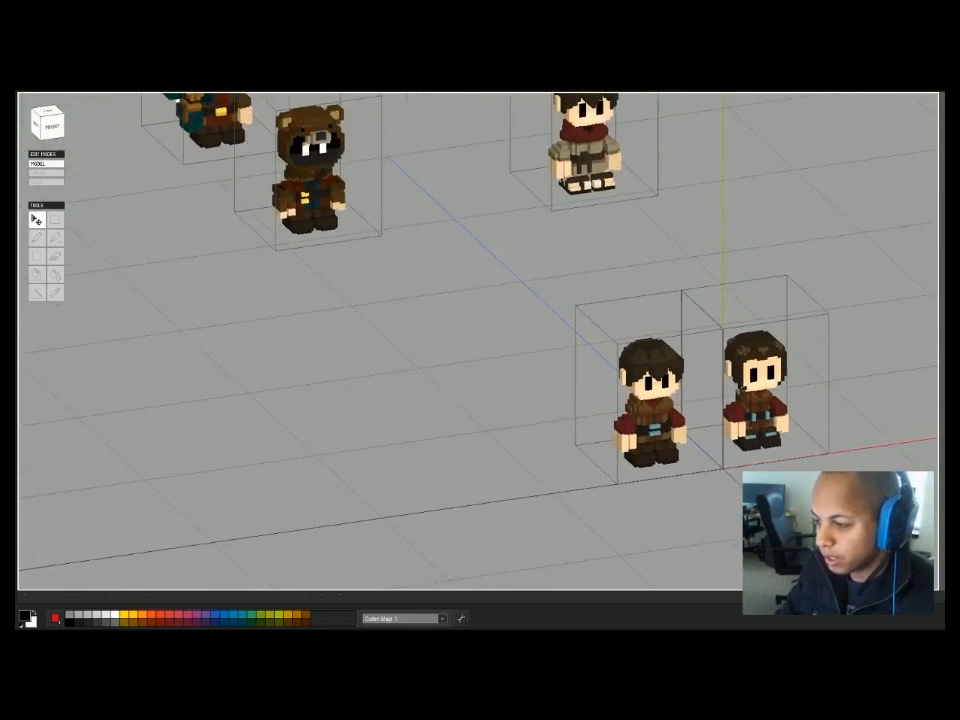
scroll(480, 340, down, 2)
click(437, 262)
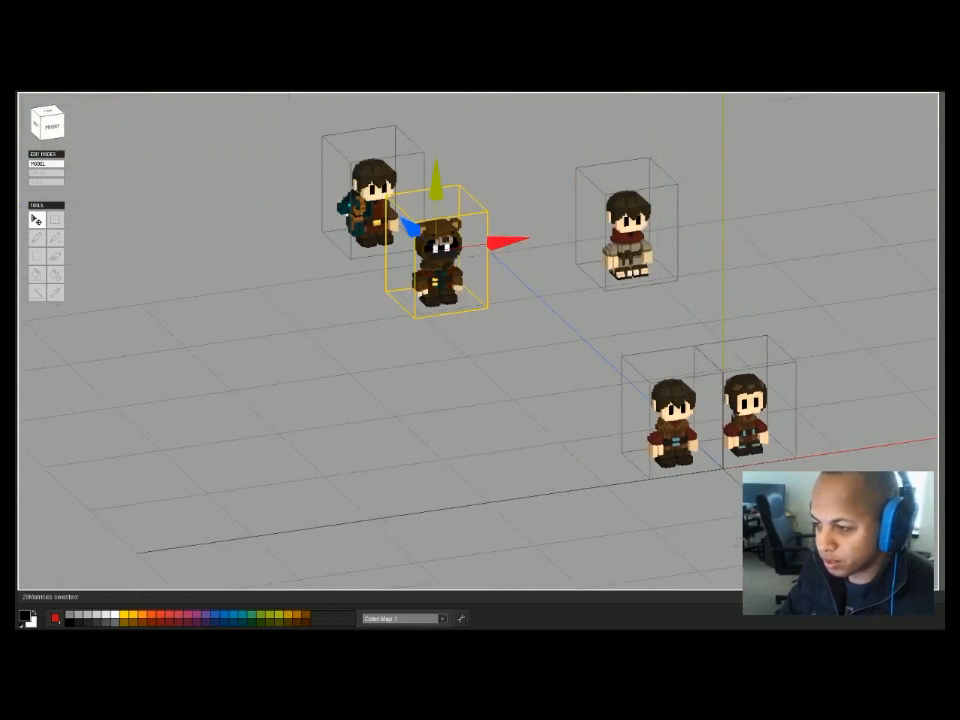
drag(408, 228, 538, 349)
scroll(480, 340, up, 4)
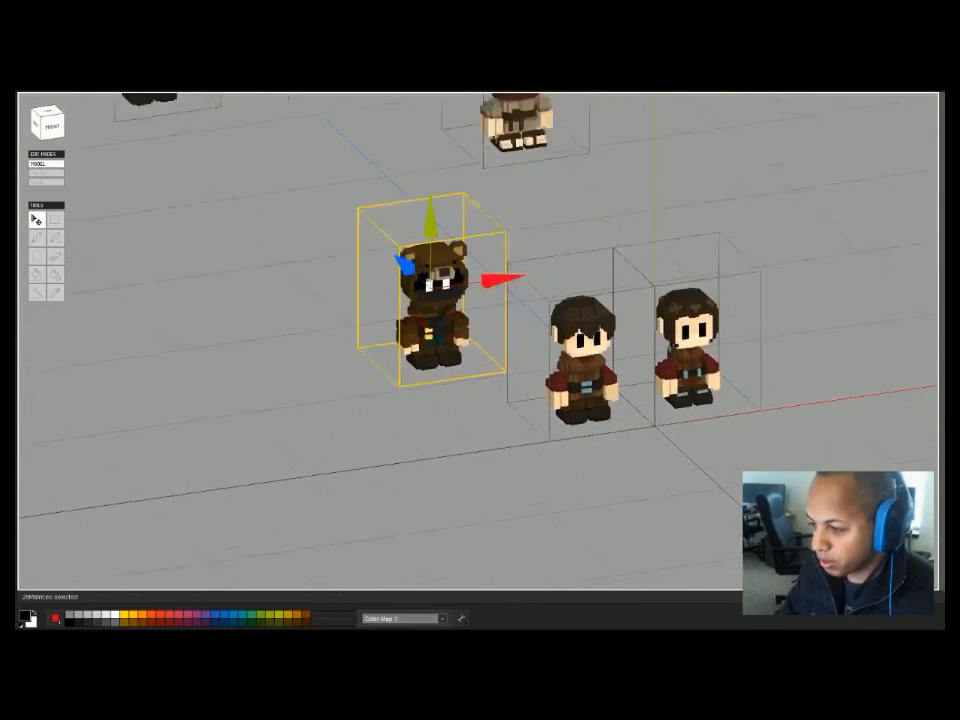
scroll(480, 340, down, 4)
click(594, 370)
click(468, 330)
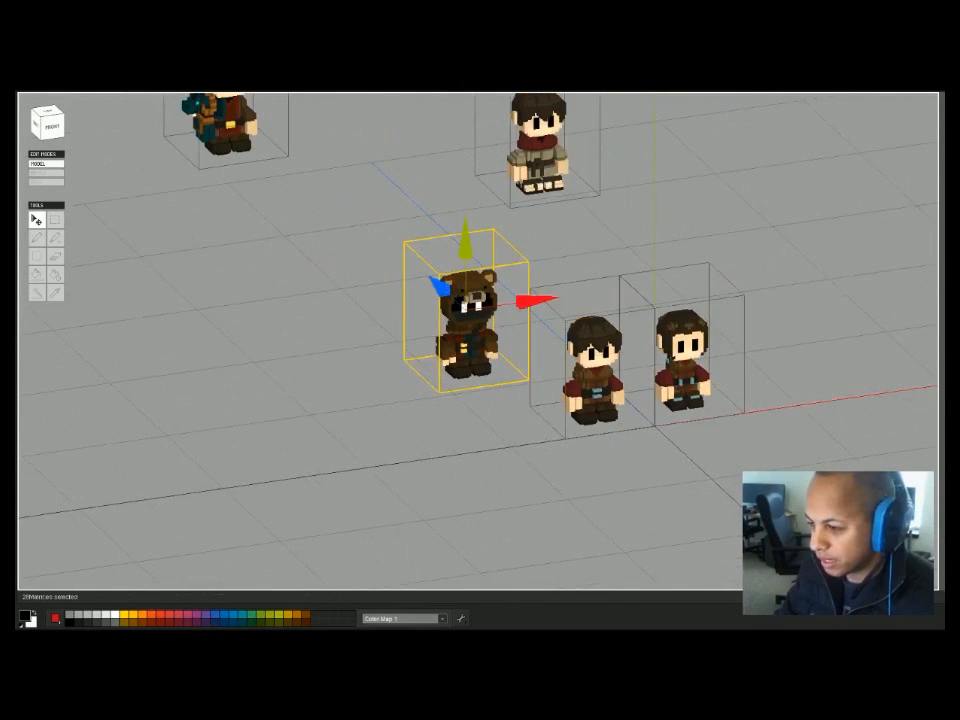
Move the front pair farther forward along the Z axis, and cut and paste the bear-hooded character to the scene origin.
drag(701, 464, 649, 413)
click(468, 325)
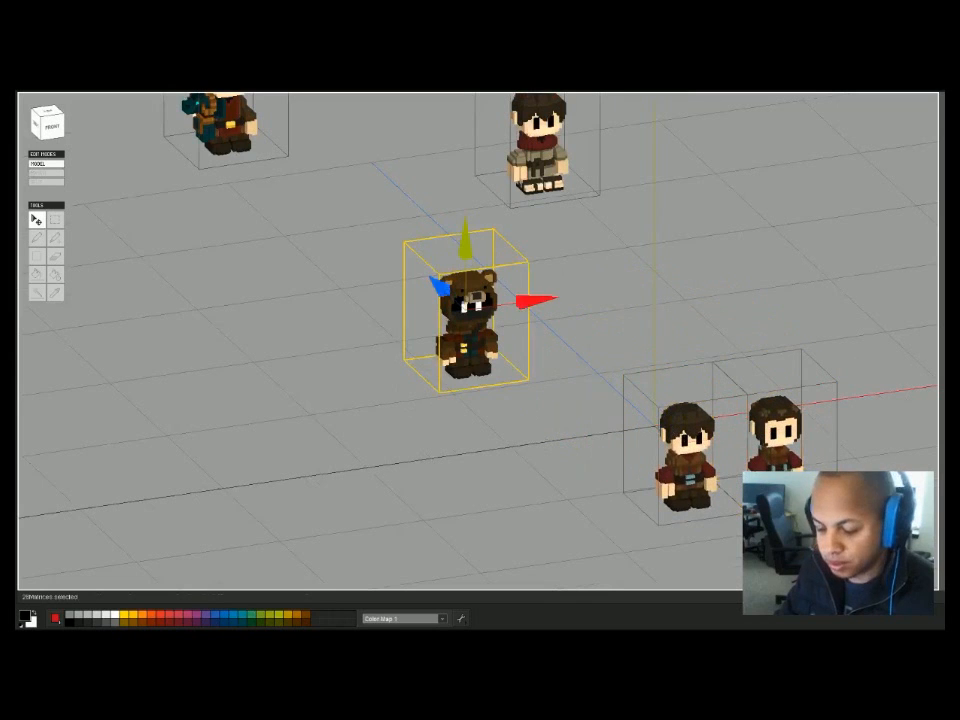
key(ctrl+x)
key(ctrl+v)
Move the front pair along the X axis so it stands clear of the bear-hooded character at the origin.
middle_drag(650, 370, 480, 303)
scroll(480, 320, up, 2)
mouse_move(480, 320)
right_down()
mouse_move(530, 326)
mouse_move(488, 322)
right_up()
drag(704, 452, 775, 329)
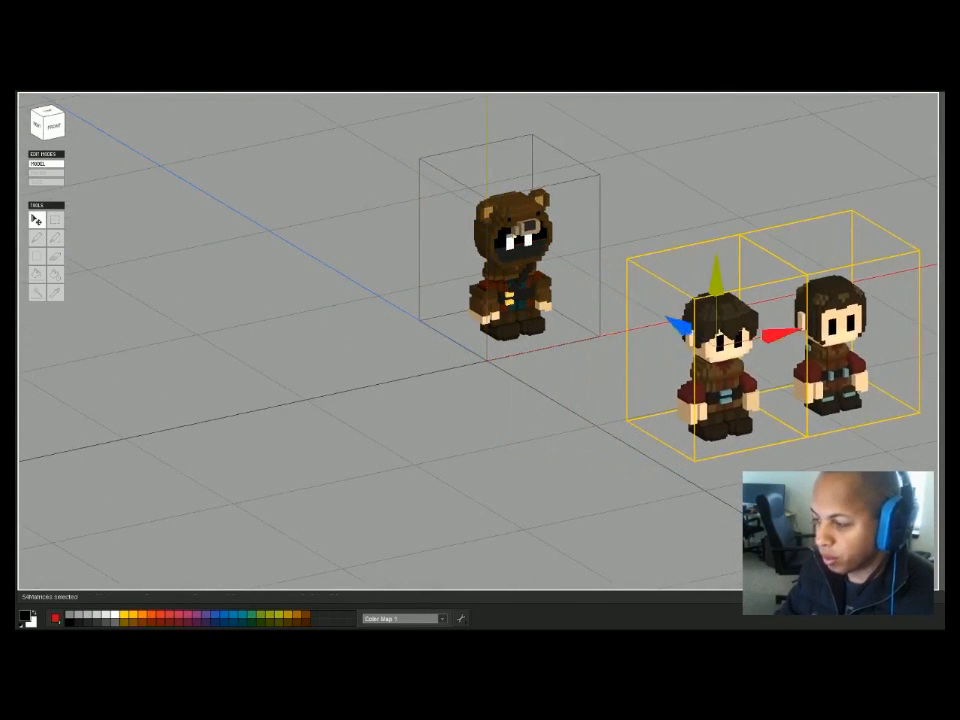
scroll(190, 410, down, 2)
middle_drag(408, 396, 532, 430)
scroll(478, 434, down, 4)
scroll(532, 430, up, 2)
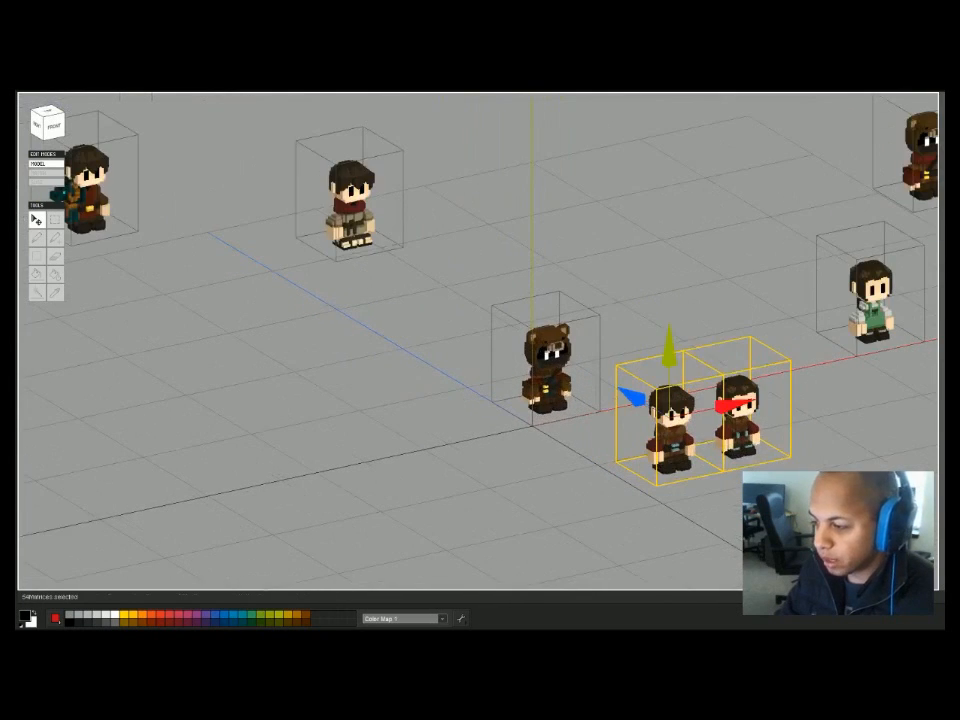
Compare the bear-hooded character at the origin with the front pair and the surrounding characters, and clear the selection.
click(668, 428)
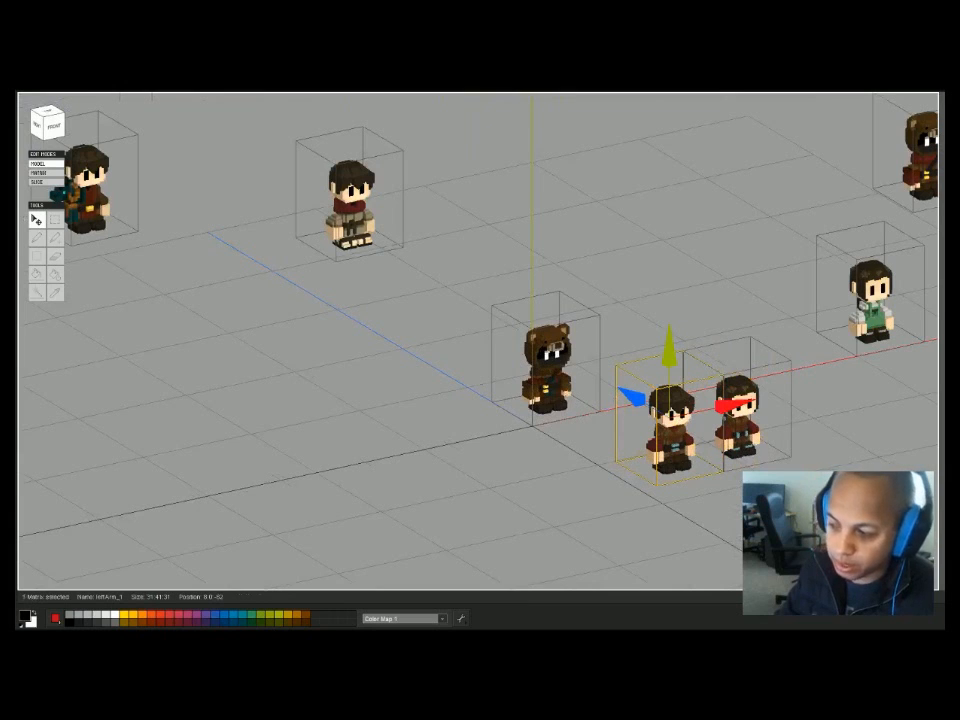
scroll(530, 420, up, 1)
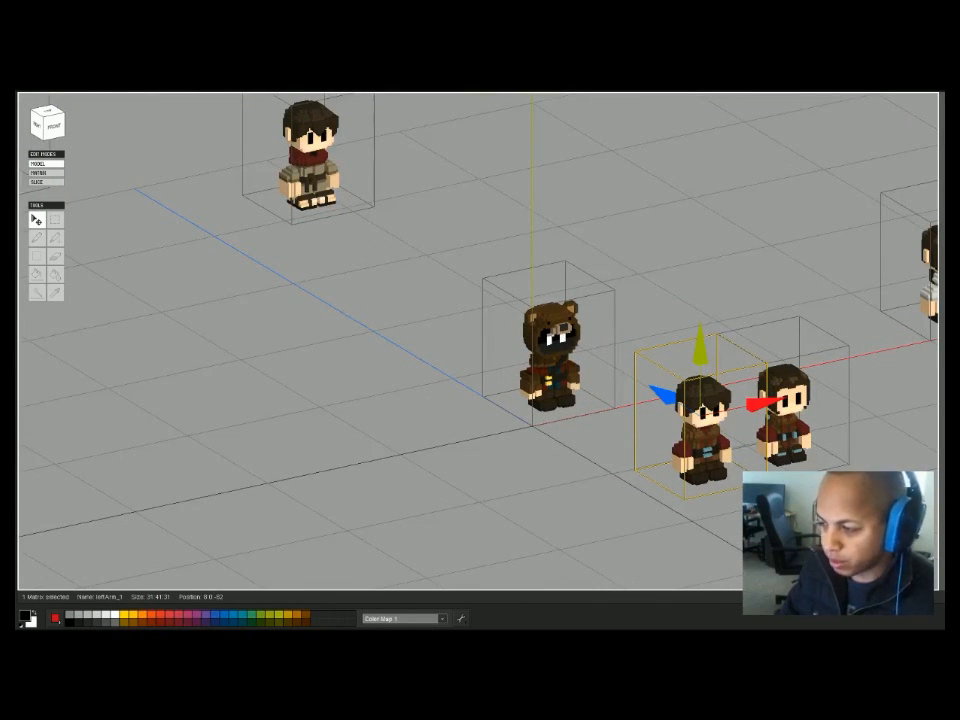
middle_drag(480, 340, 554, 381)
click(697, 410)
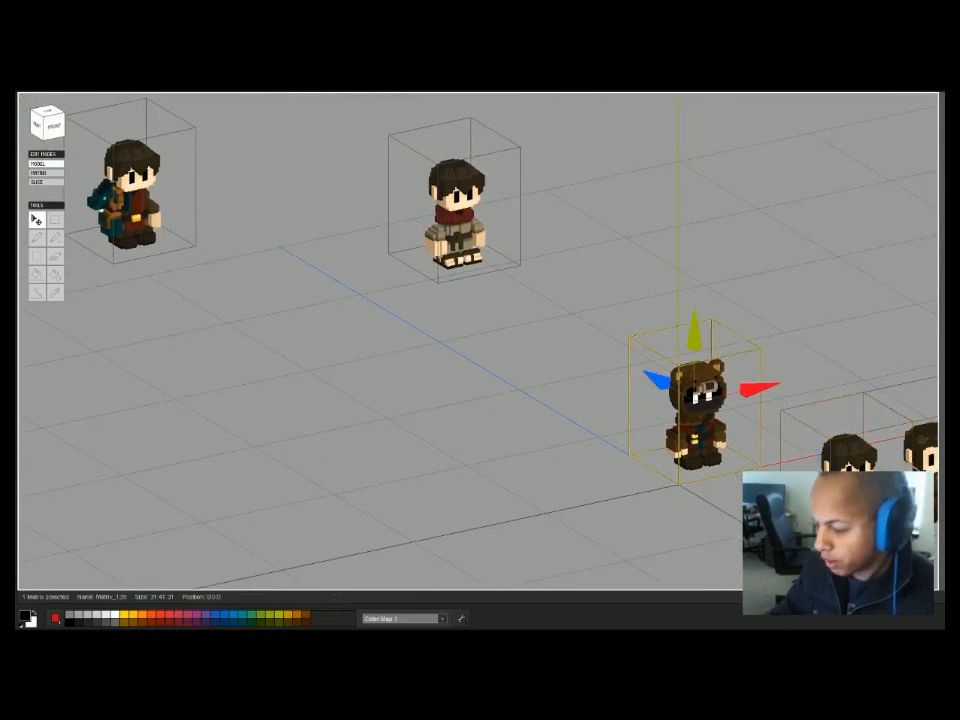
scroll(680, 470, up, 2)
scroll(680, 475, up, 2)
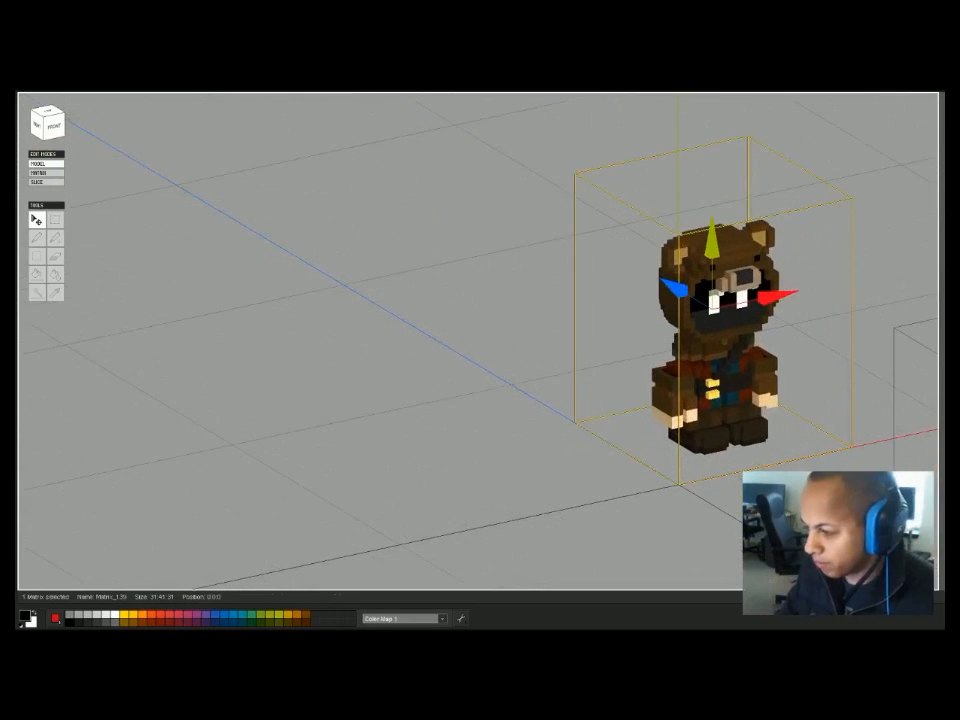
middle_drag(680, 475, 382, 400)
scroll(378, 408, down, 5)
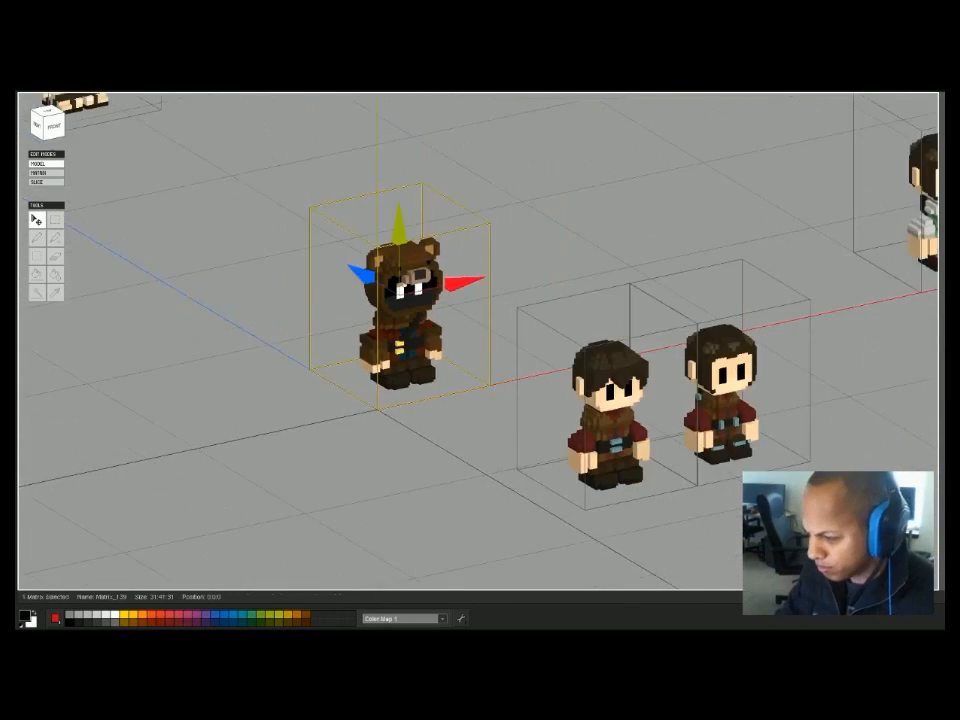
scroll(765, 385, down, 6)
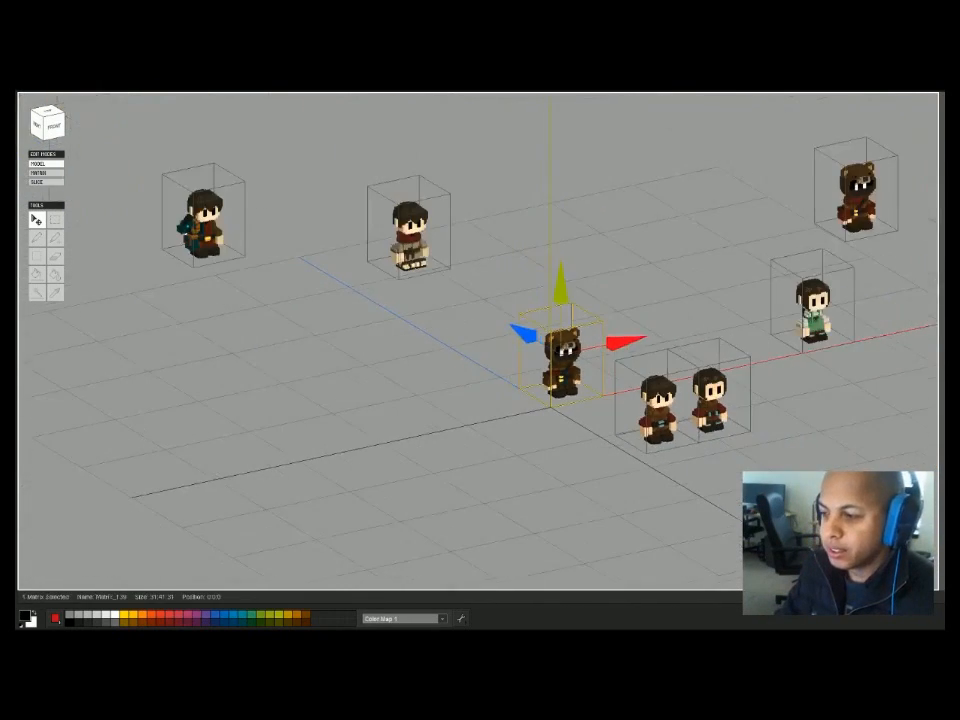
scroll(560, 360, up, 3)
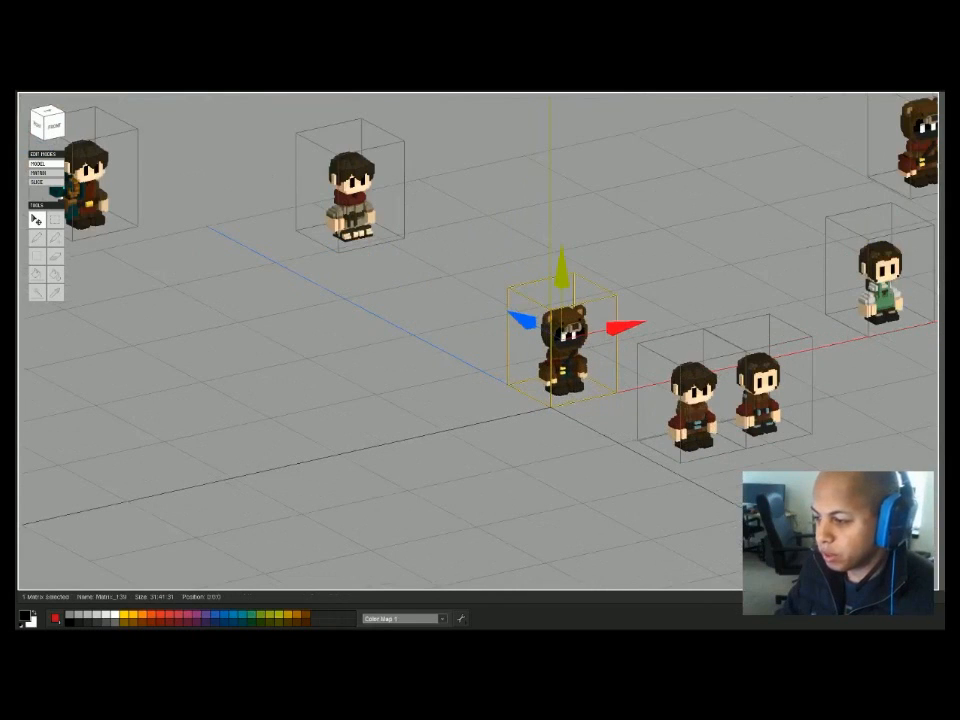
scroll(563, 340, up, 2)
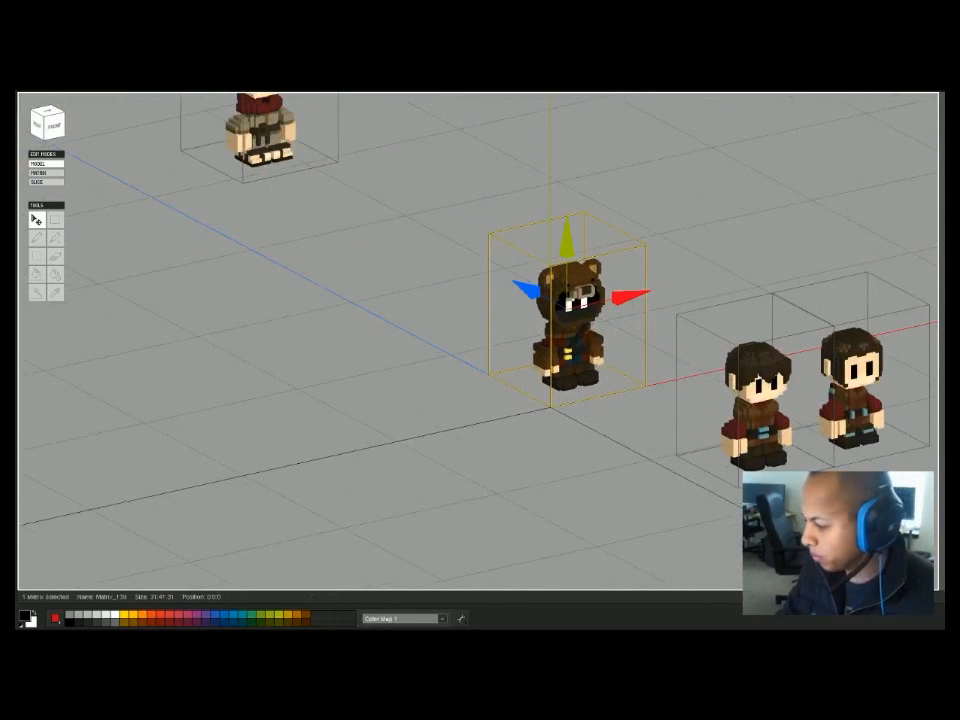
scroll(563, 330, down, 4)
scroll(563, 330, up, 3)
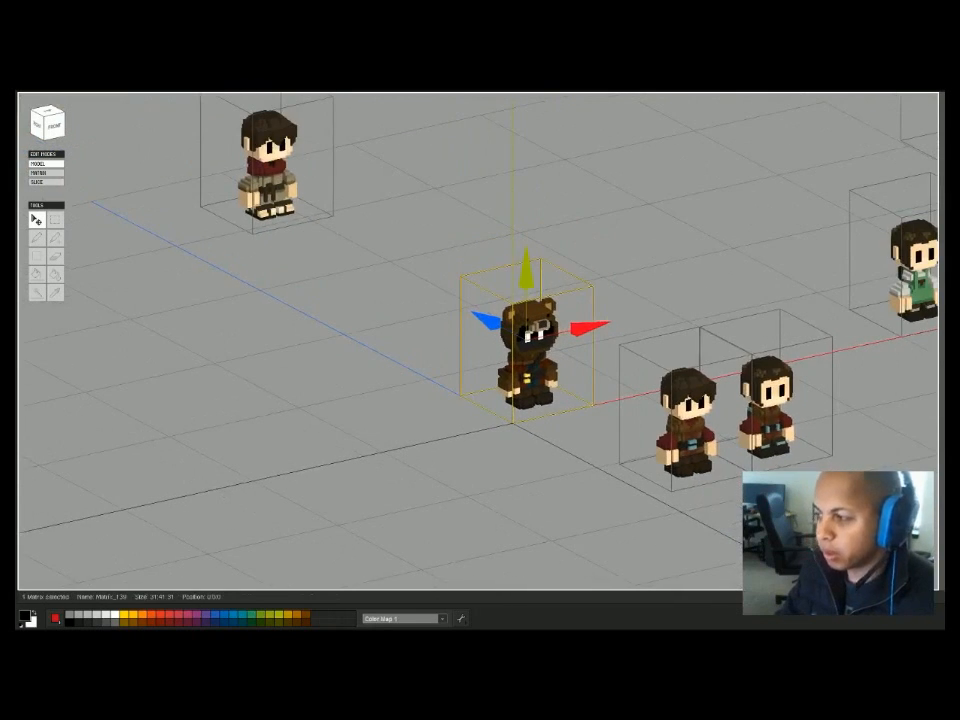
scroll(563, 330, down, 2)
scroll(563, 330, up, 2)
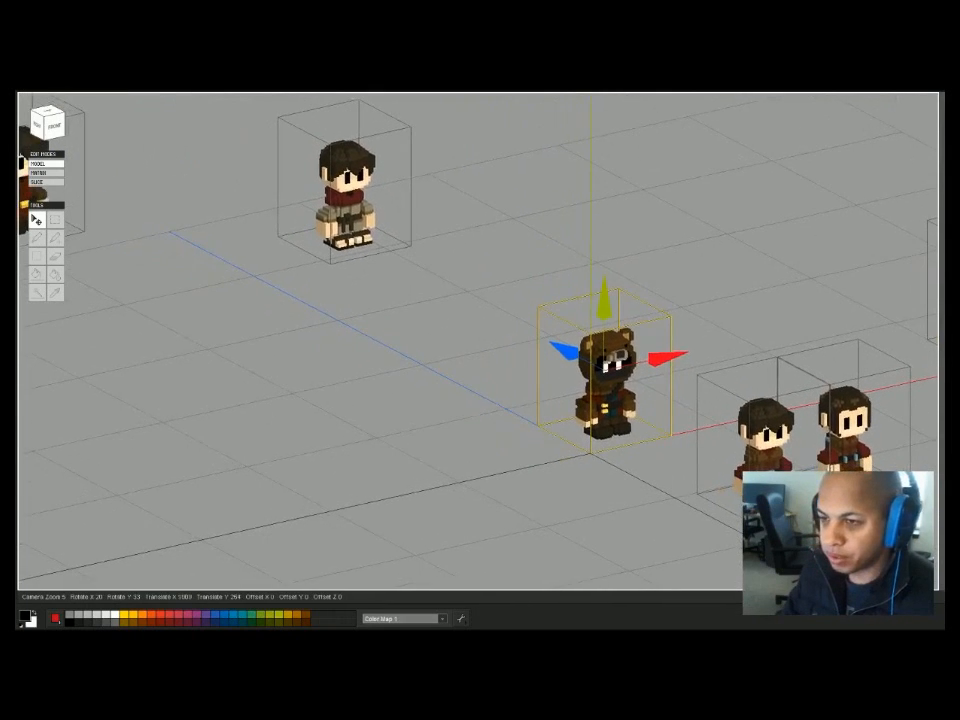
middle_drag(563, 330, 283, 292)
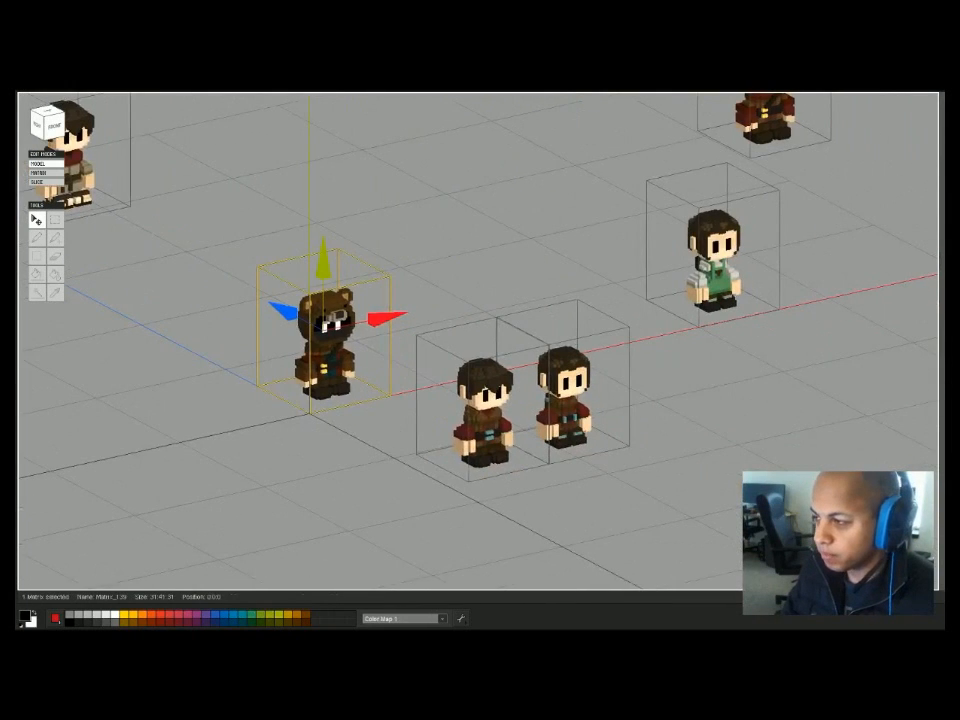
middle_drag(326, 330, 515, 335)
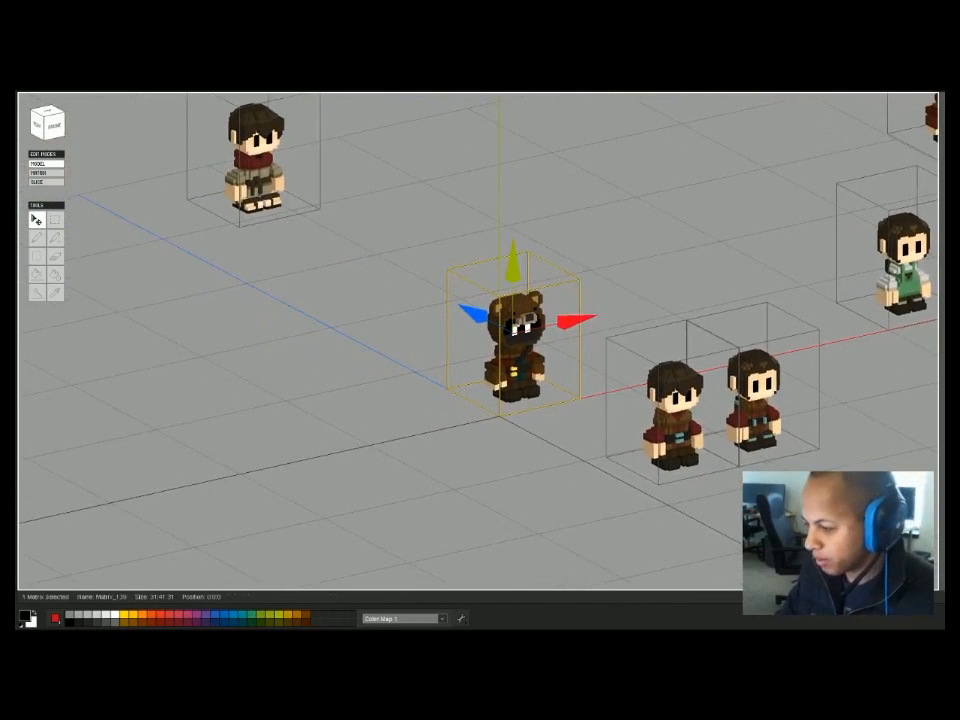
scroll(515, 335, up, 3)
drag(640, 430, 690, 497)
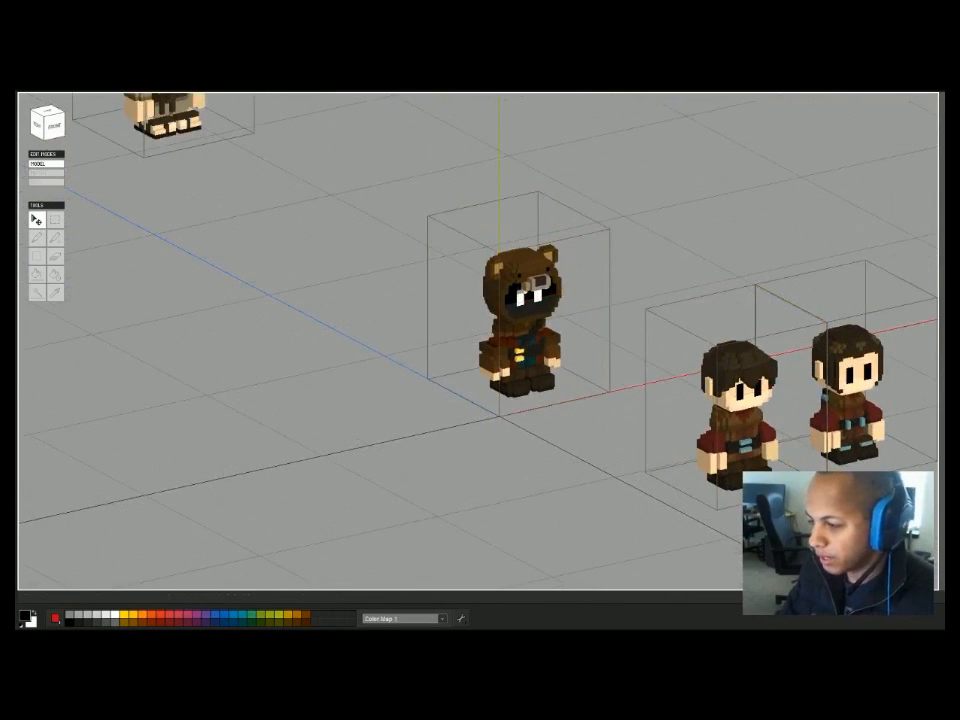
middle_drag(690, 497, 536, 489)
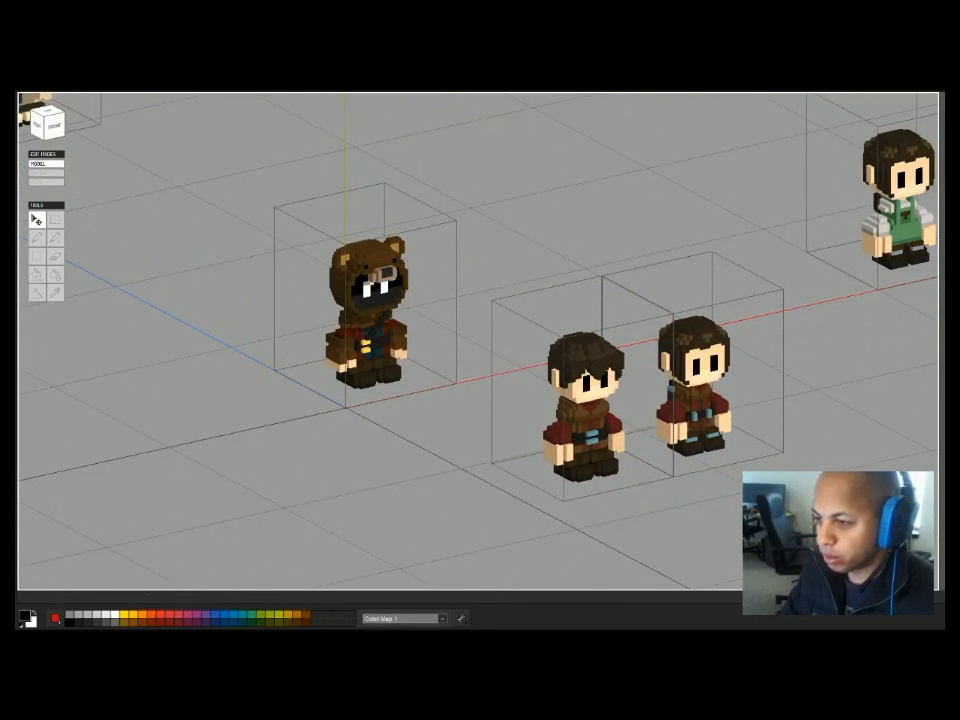
Move the front pair farther along the X axis to open up space beside the bear-hooded character.
right_drag(536, 489, 512, 489)
scroll(535, 455, down, 3)
middle_drag(535, 455, 453, 467)
click(459, 445)
drag(520, 407, 722, 386)
Shift the bear-hooded character in the negative X direction until its box sits just beside the origin, and clear the selection.
click(347, 360)
drag(415, 343, 330, 351)
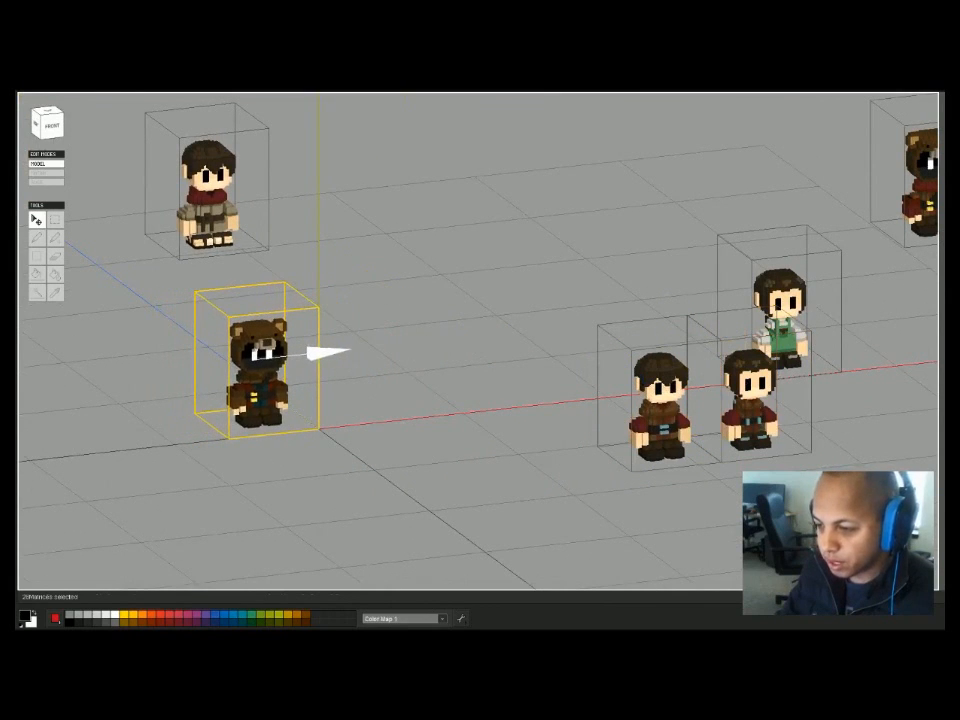
key(Escape)
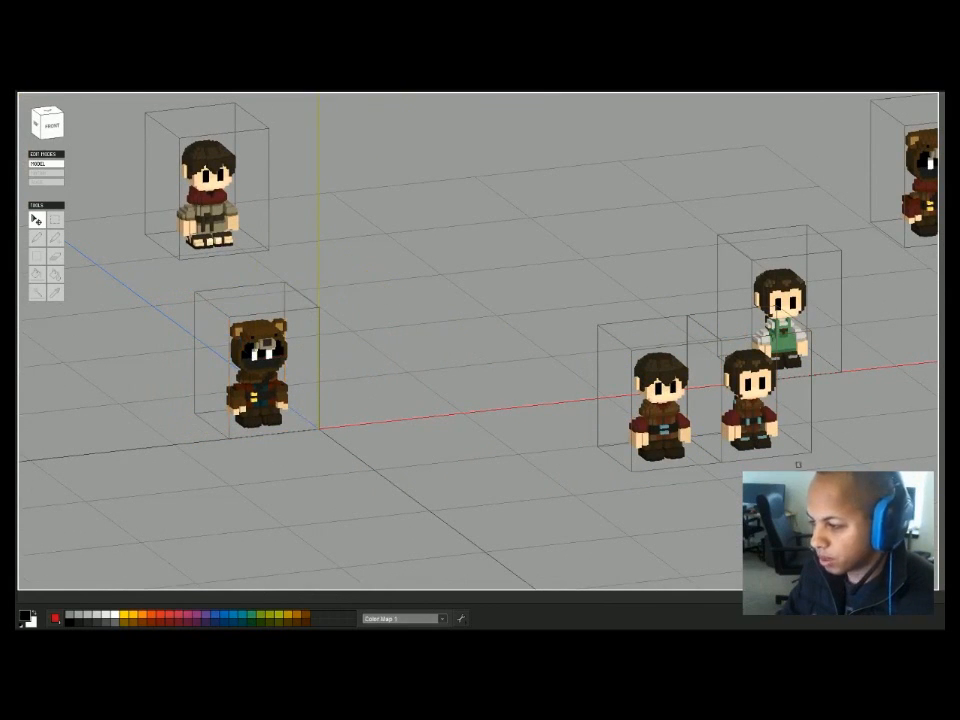
Copy the front pair's character without bangs and paste it at the origin, next to the bear-hooded character.
click(752, 400)
key(ctrl+v)
scroll(400, 350, up, 3)
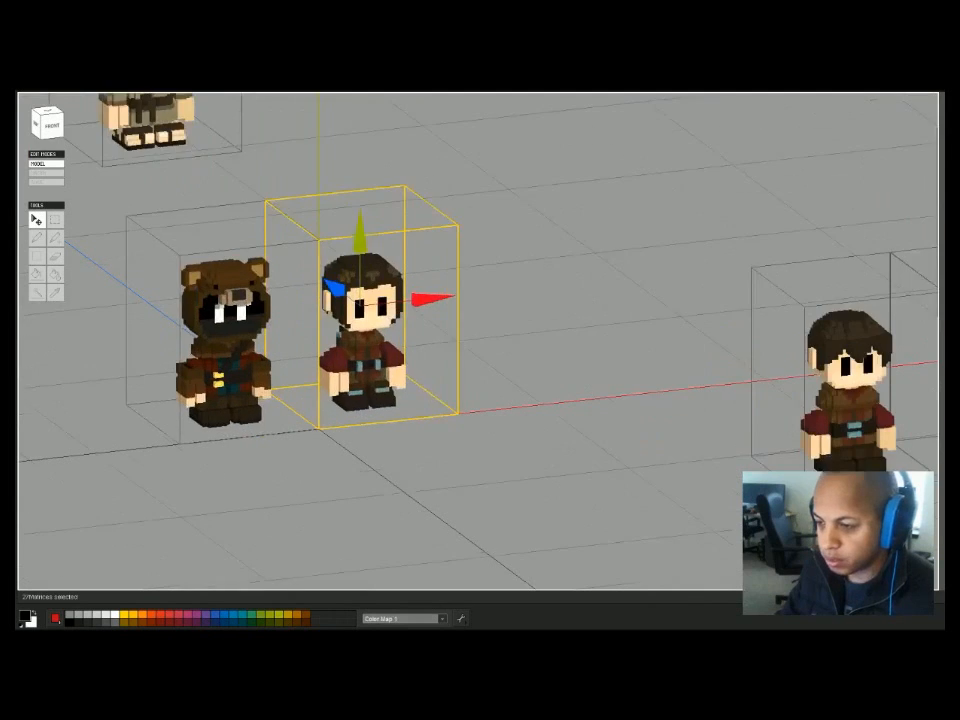
middle_drag(400, 350, 453, 356)
scroll(453, 356, down, 2)
right_drag(453, 356, 500, 356)
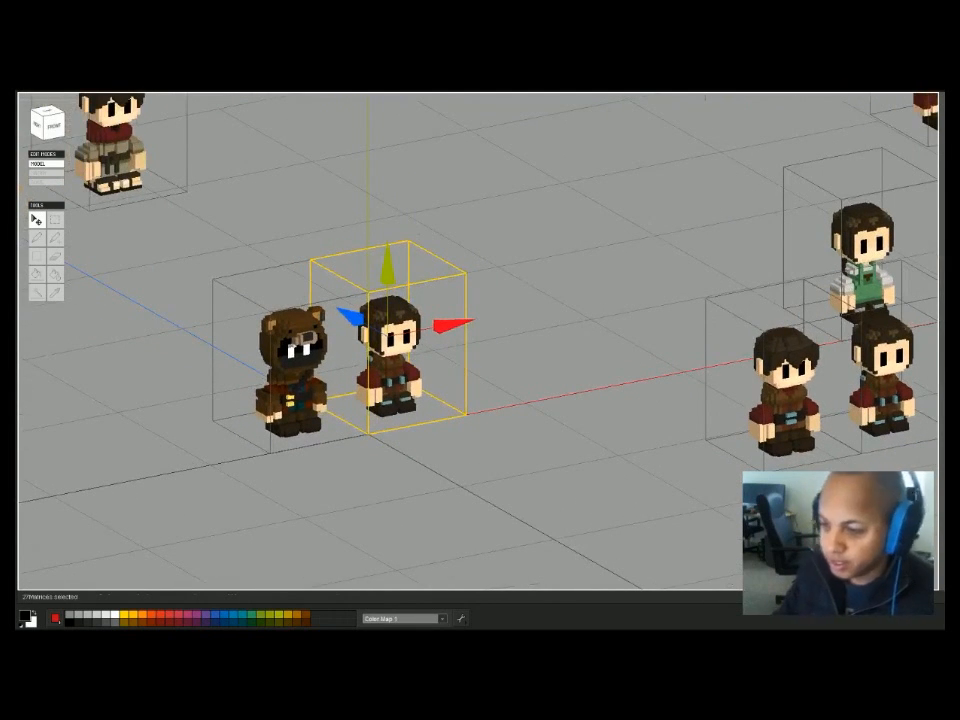
Examine the bear-hooded character and the pasted copy side by side up close from several angles, with nothing selected.
scroll(592, 452, up, 5)
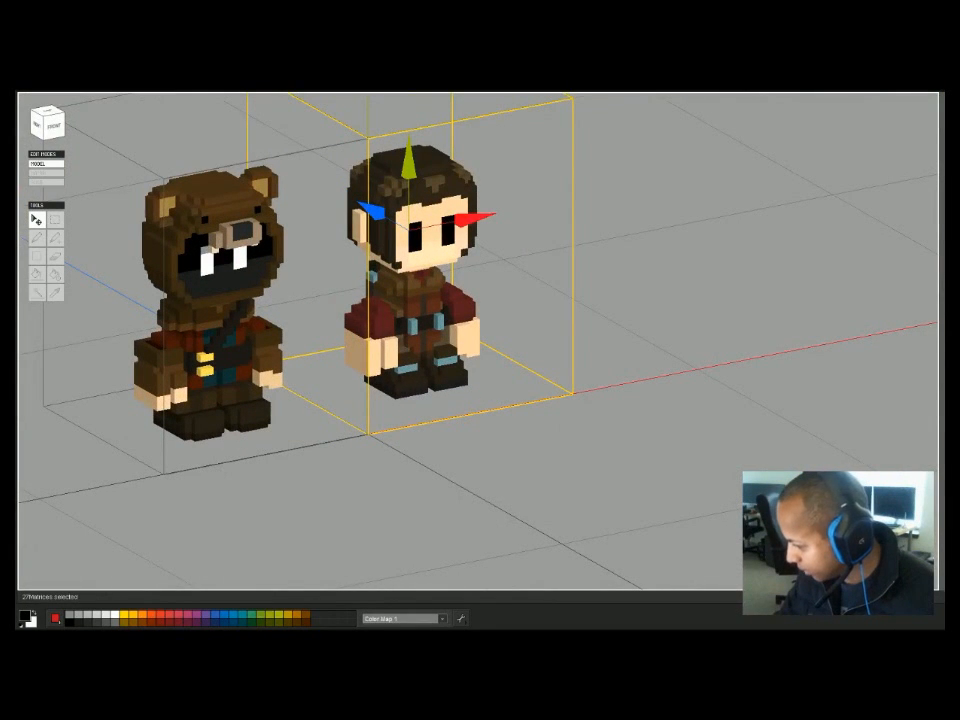
middle_drag(300, 320, 640, 404)
click(552, 390)
scroll(480, 340, up, 3)
right_drag(400, 400, 340, 380)
click(300, 380)
middle_drag(300, 380, 326, 390)
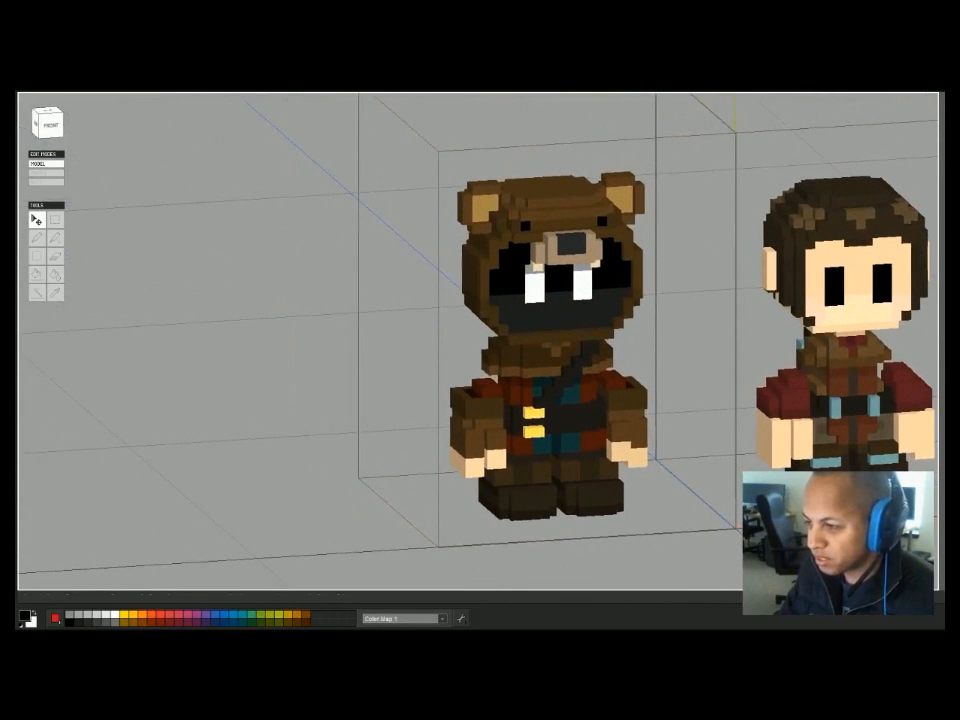
right_drag(340, 380, 385, 390)
scroll(405, 388, down, 2)
scroll(405, 388, up, 1)
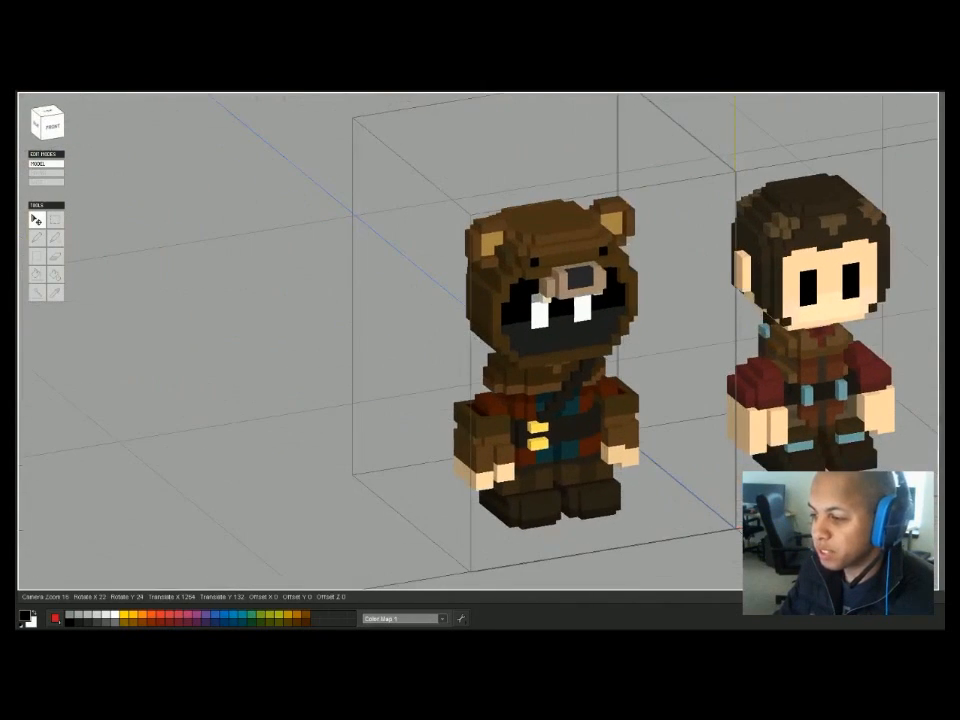
middle_drag(385, 390, 183, 352)
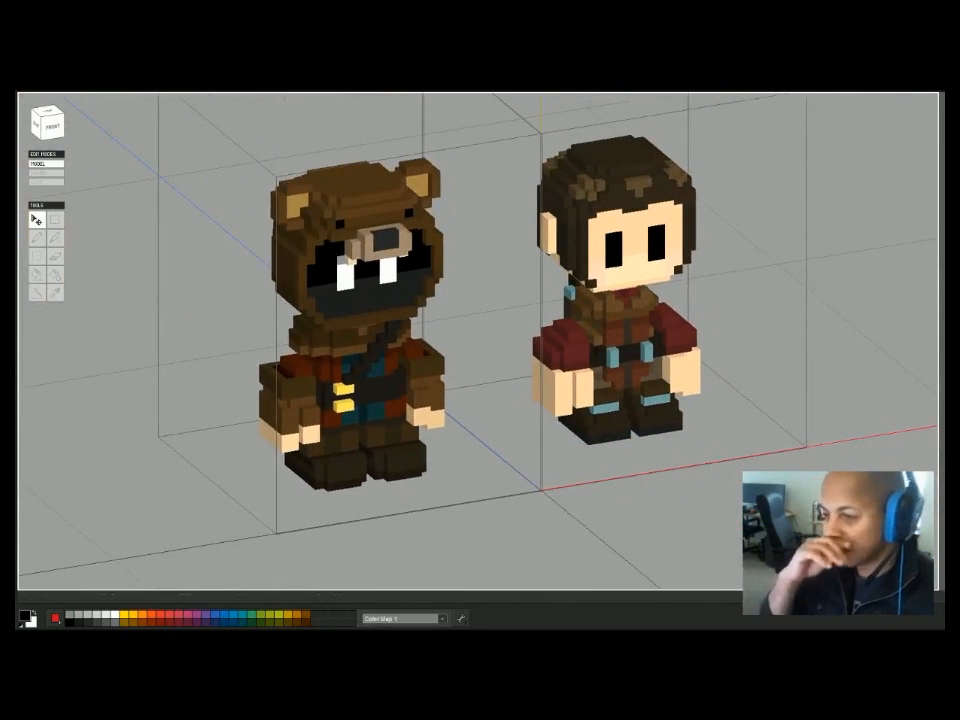
right_drag(400, 345, 380, 335)
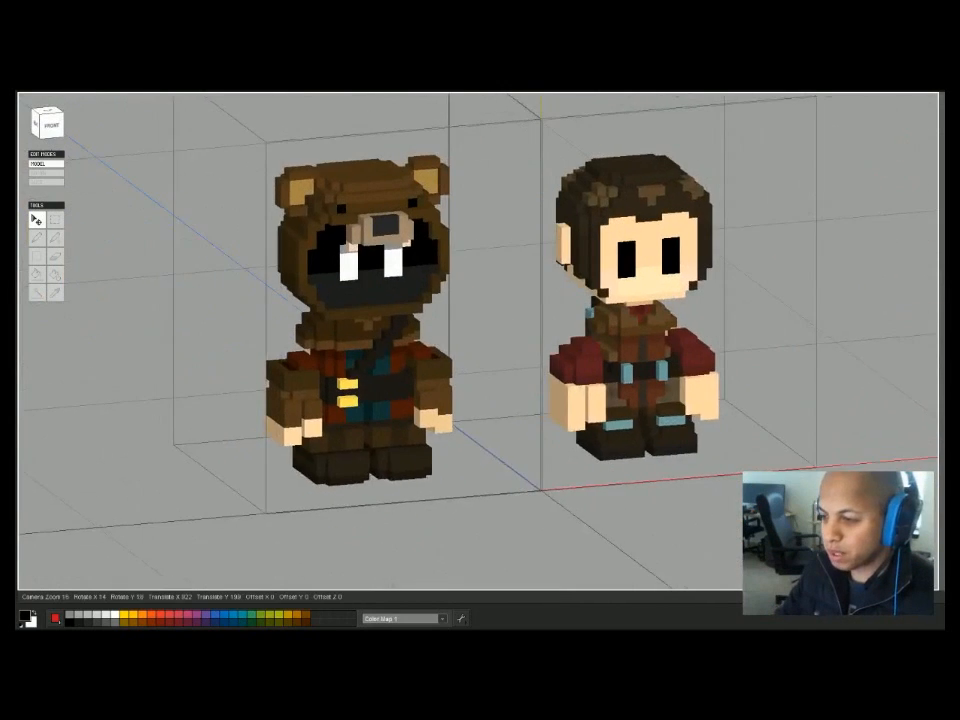
middle_drag(380, 335, 474, 356)
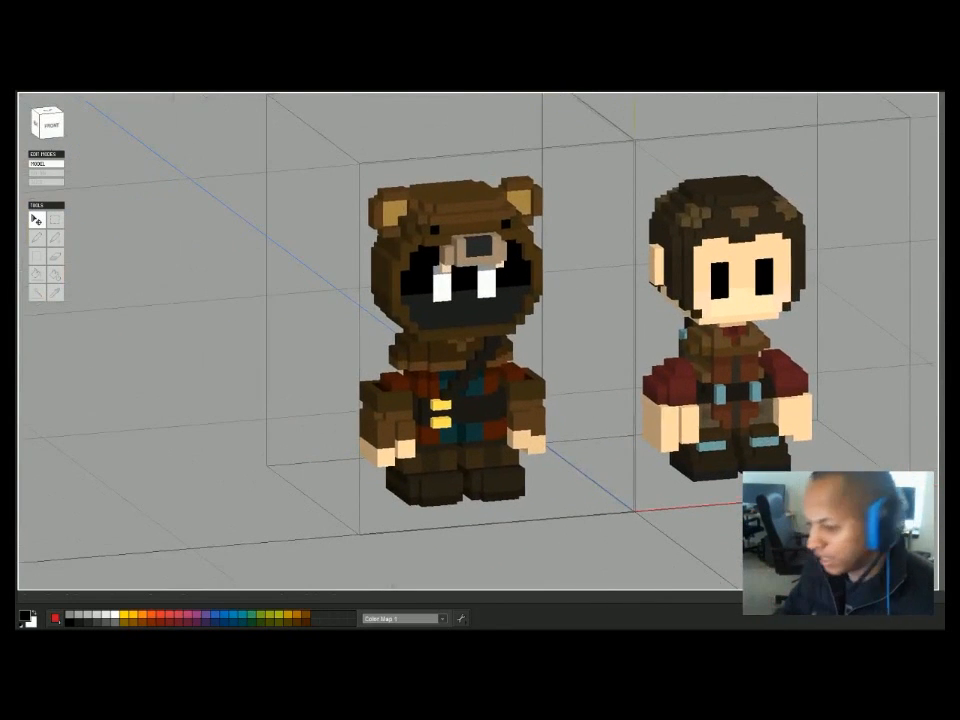
Select the bear-hooded character and the pasted copy in turn to compare their builds.
drag(545, 545, 440, 470)
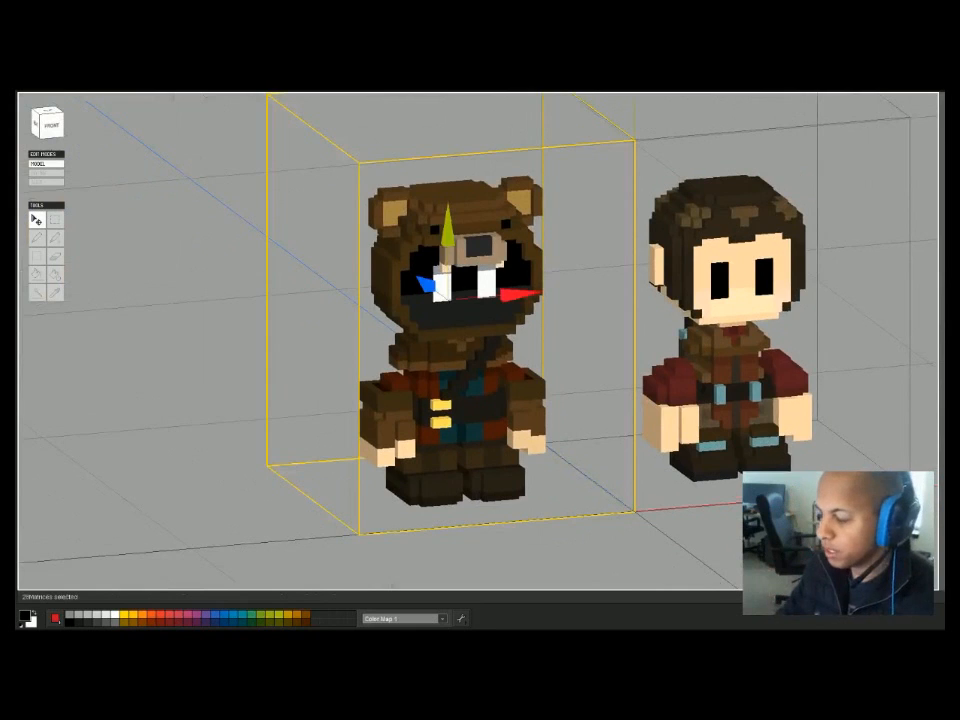
scroll(478, 380, down, 2)
middle_drag(478, 380, 236, 329)
scroll(478, 341, down, 2)
scroll(325, 332, down, 2)
middle_drag(478, 380, 634, 345)
click(554, 345)
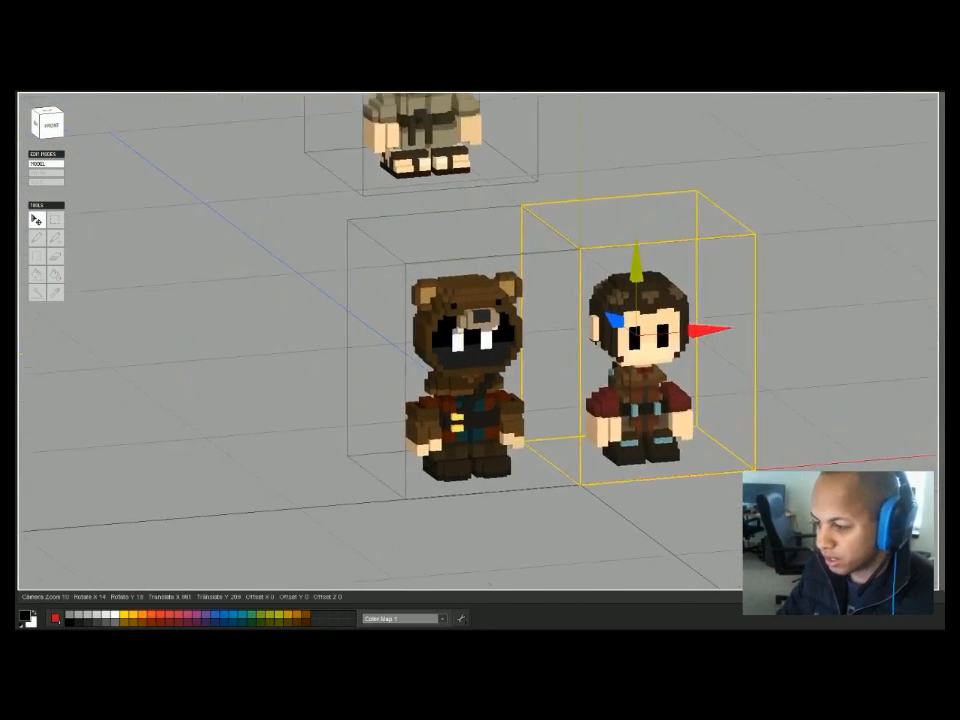
scroll(634, 345, up, 3)
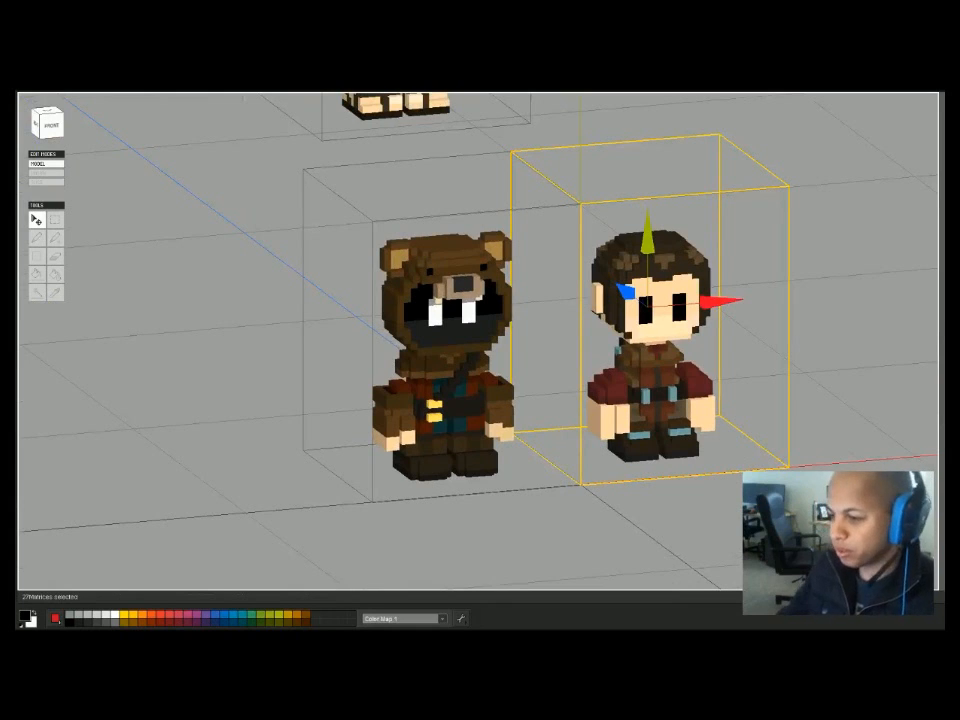
click(336, 380)
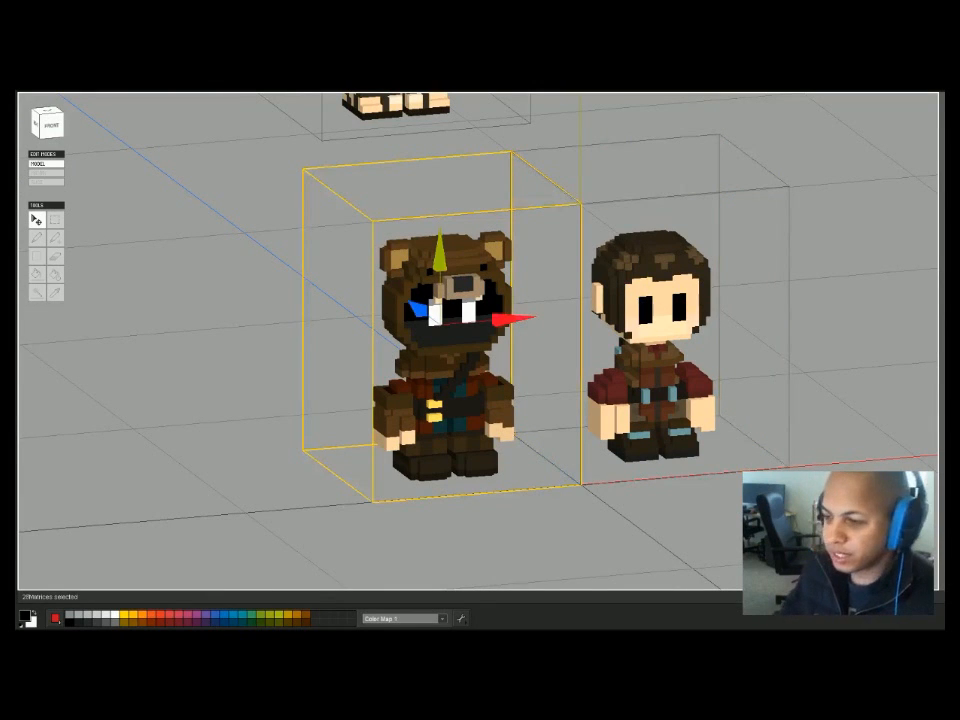
Check both characters from an angled side view, and open the bear-hooded character's head for editing in Matrix mode.
middle_drag(340, 380, 470, 400)
click(340, 400)
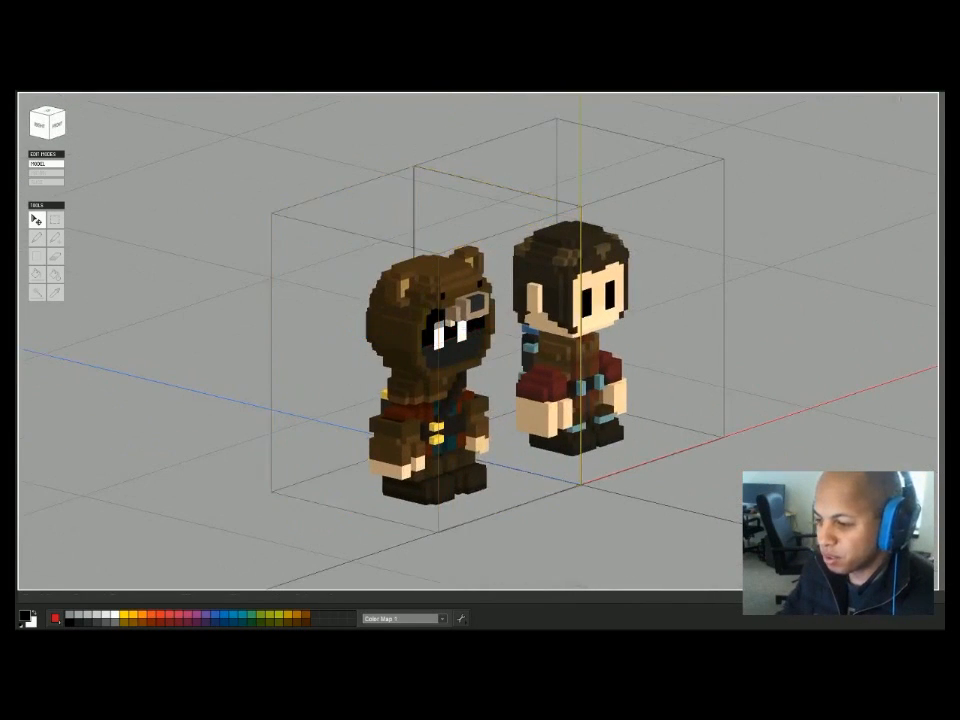
middle_drag(340, 400, 270, 390)
click(375, 400)
click(340, 400)
click(375, 400)
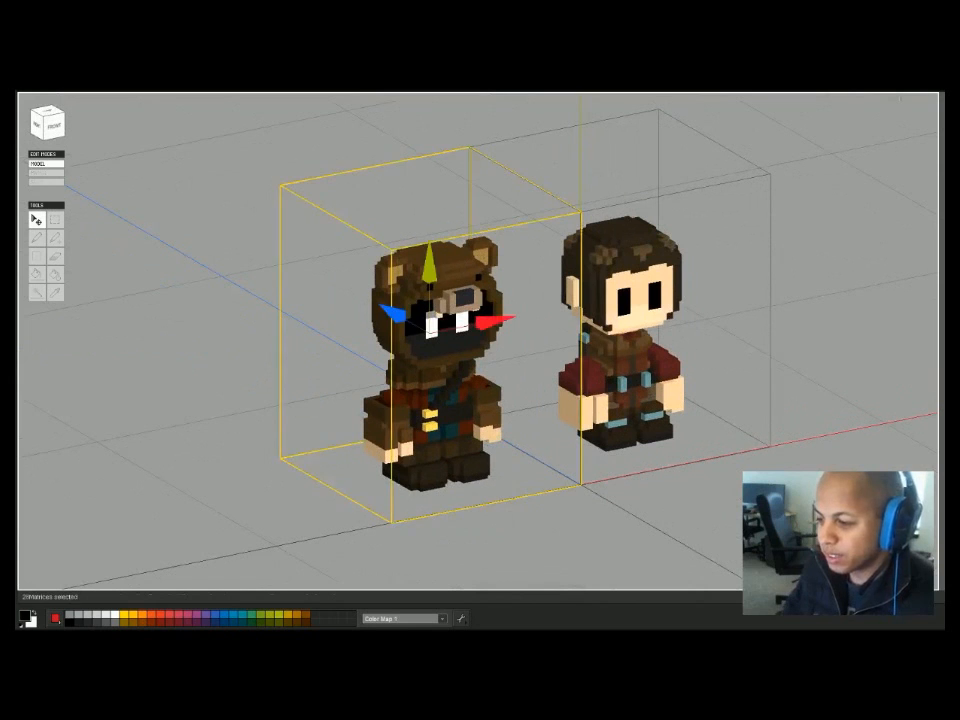
click(575, 345)
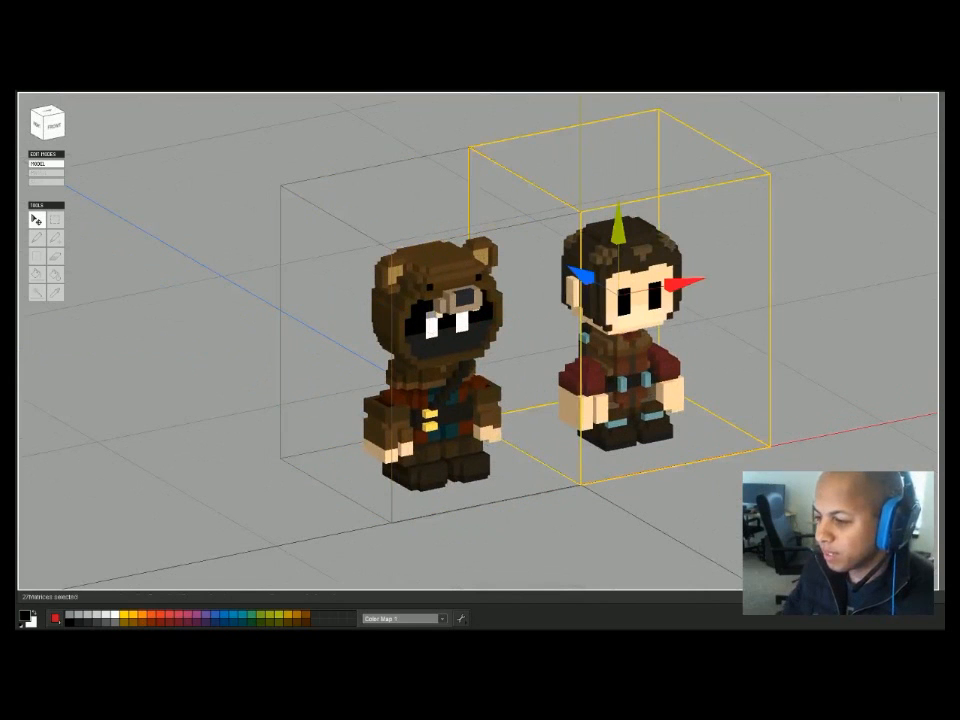
double_click(437, 300)
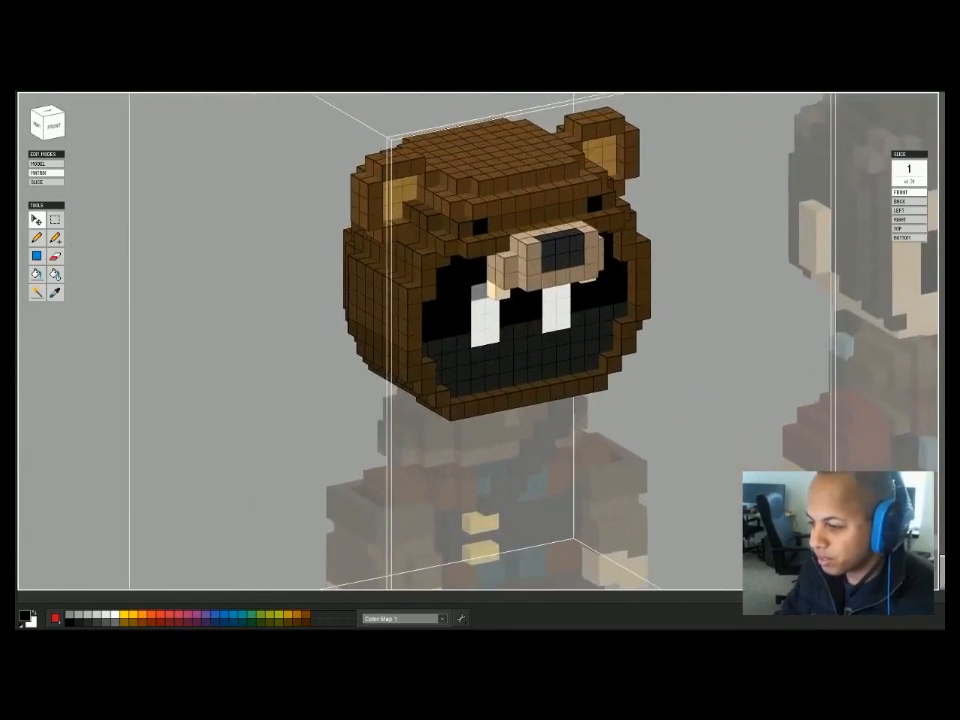
Select the bear head's two teeth and compare the head with the neighbouring characters from the front.
key(w)
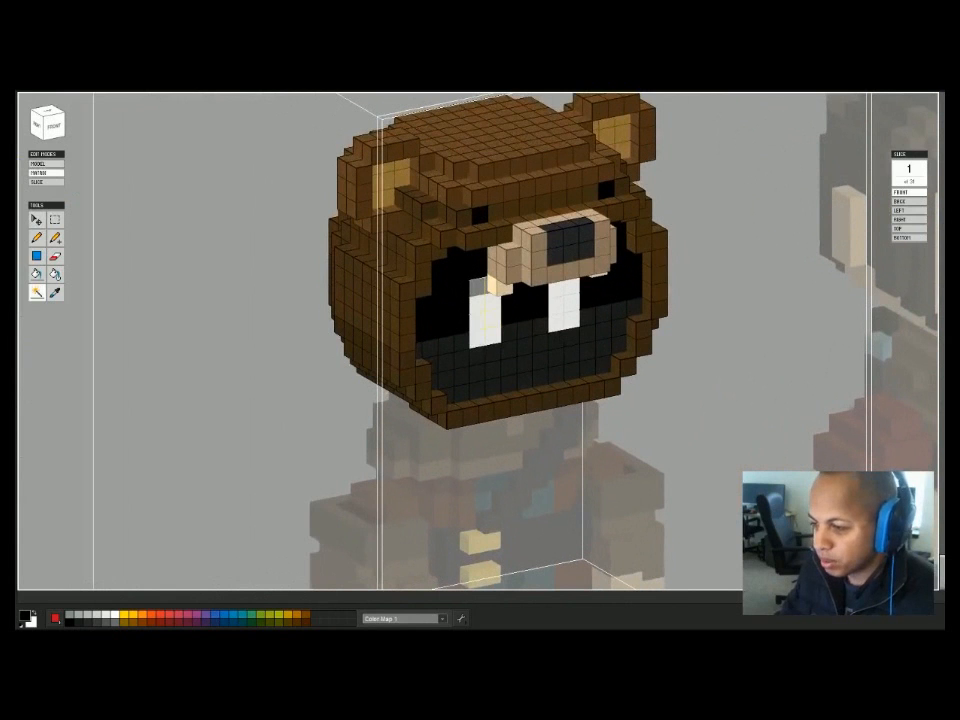
key(1)
mouse_move(550, 275)
right_down()
mouse_move(640, 310)
mouse_move(550, 295)
right_up()
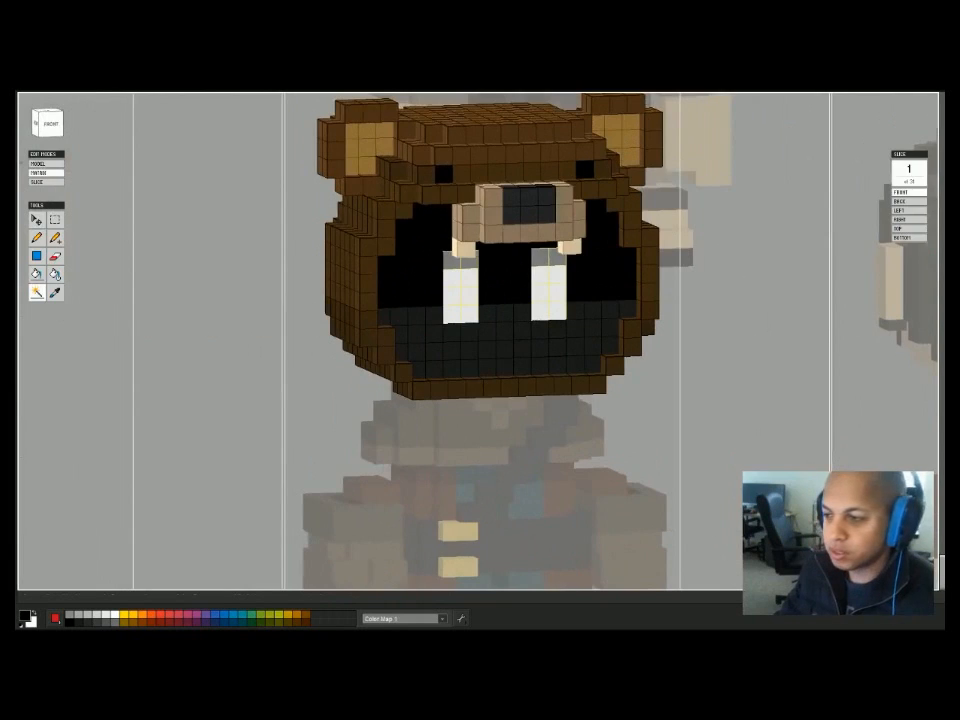
key(Tab)
key(1)
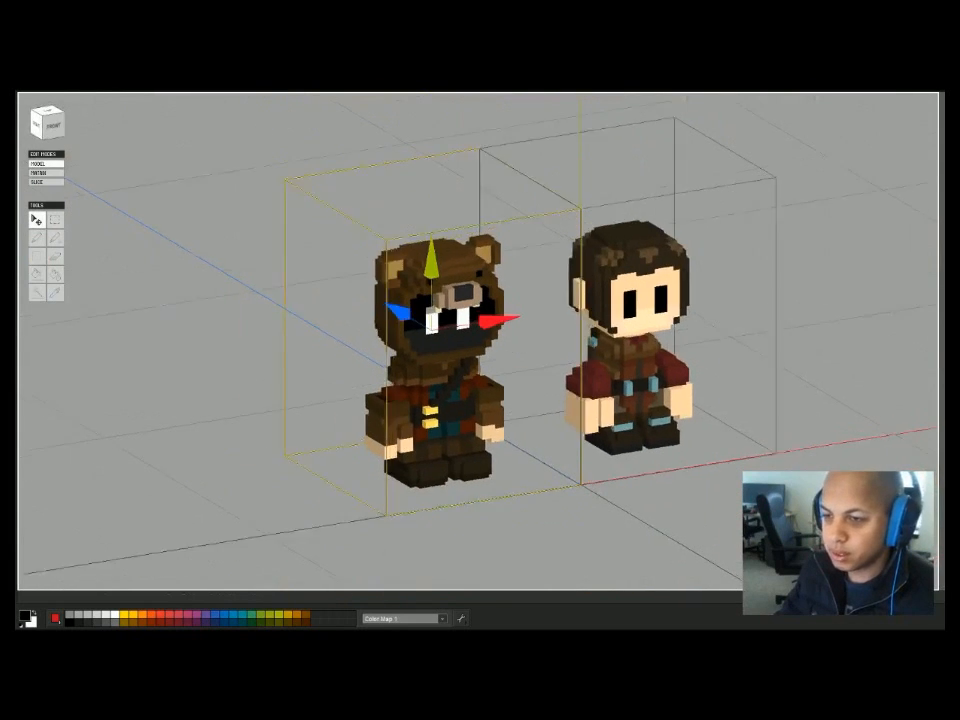
key(Tab)
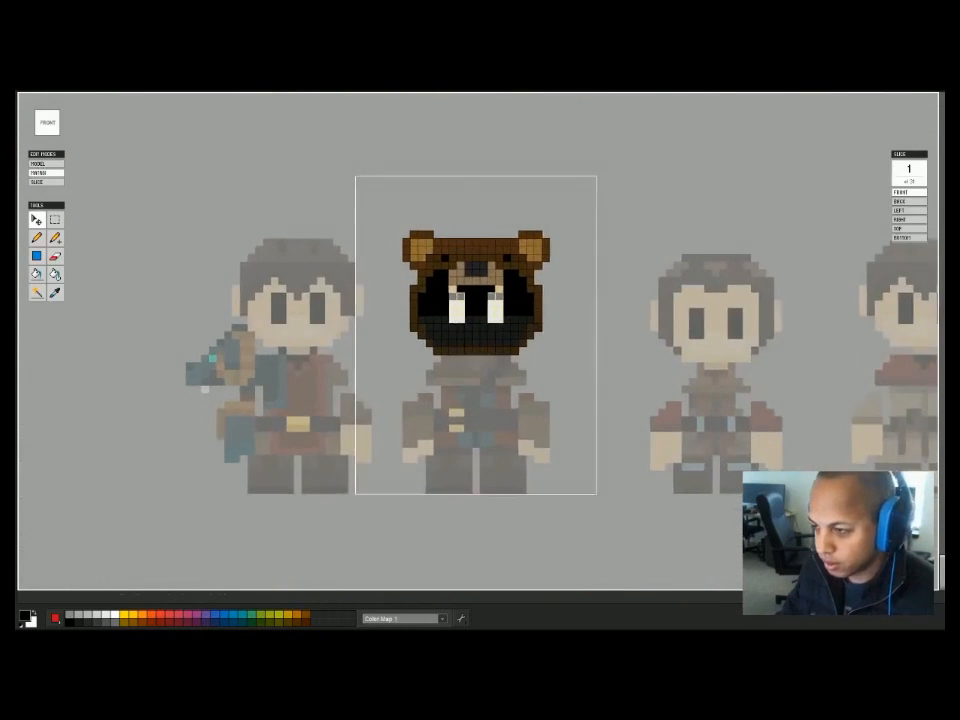
key(Tab)
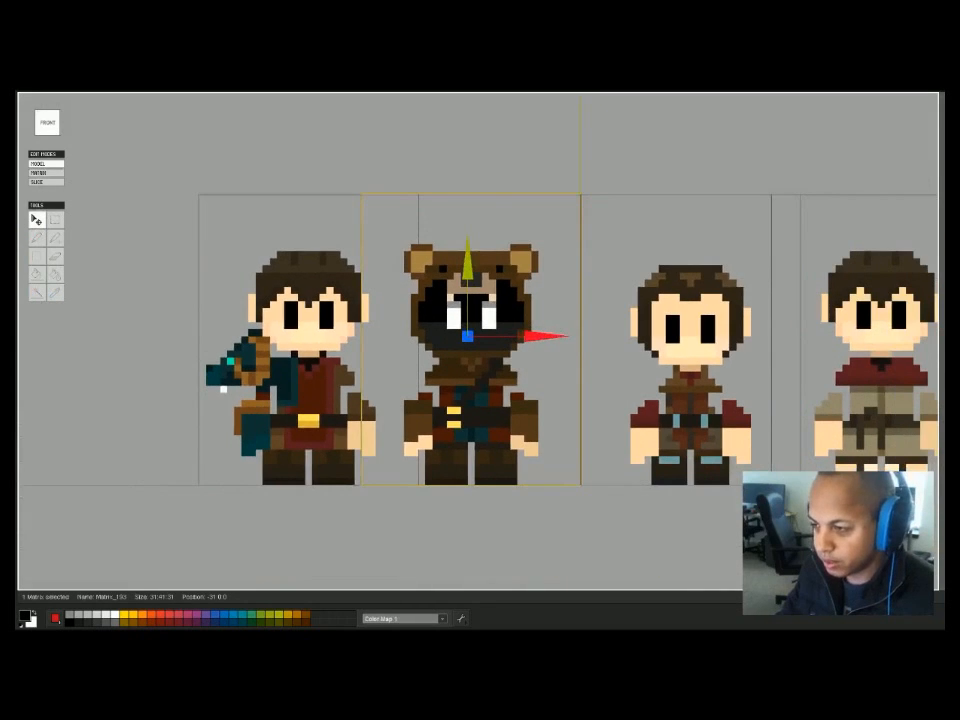
key(Tab)
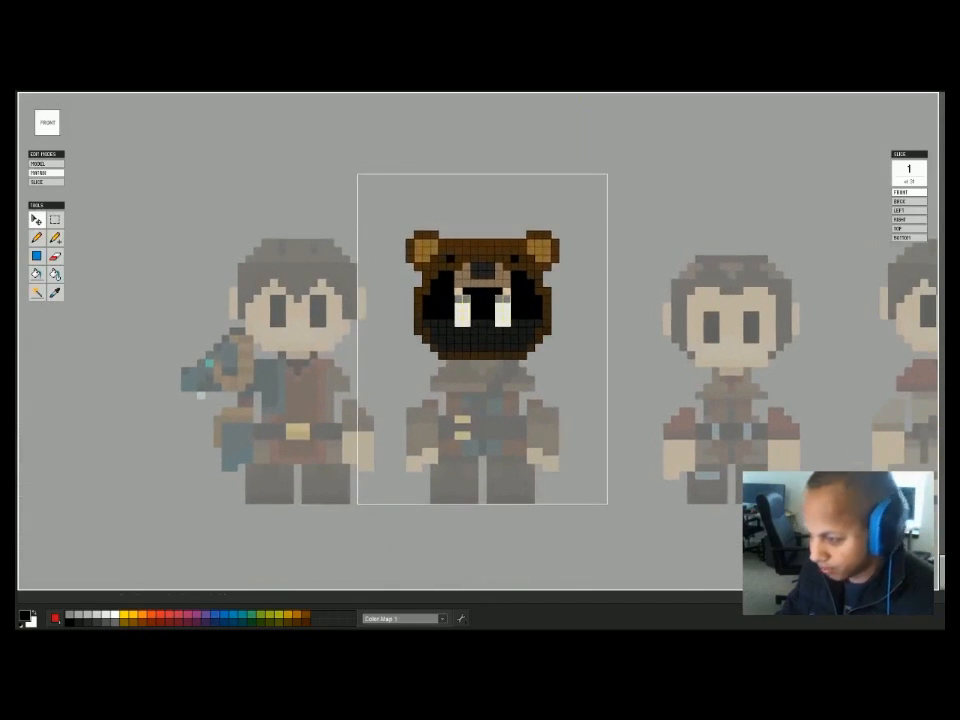
key(Tab)
Move the copied character's own head aside and duplicate the bear head onto its body.
scroll(467, 340, down, 1)
right_drag(467, 340, 582, 400)
click(610, 340)
drag(674, 285, 908, 234)
click(450, 335)
shift+drag(490, 323, 669, 283)
right_drag(669, 283, 562, 238)
click(48, 124)
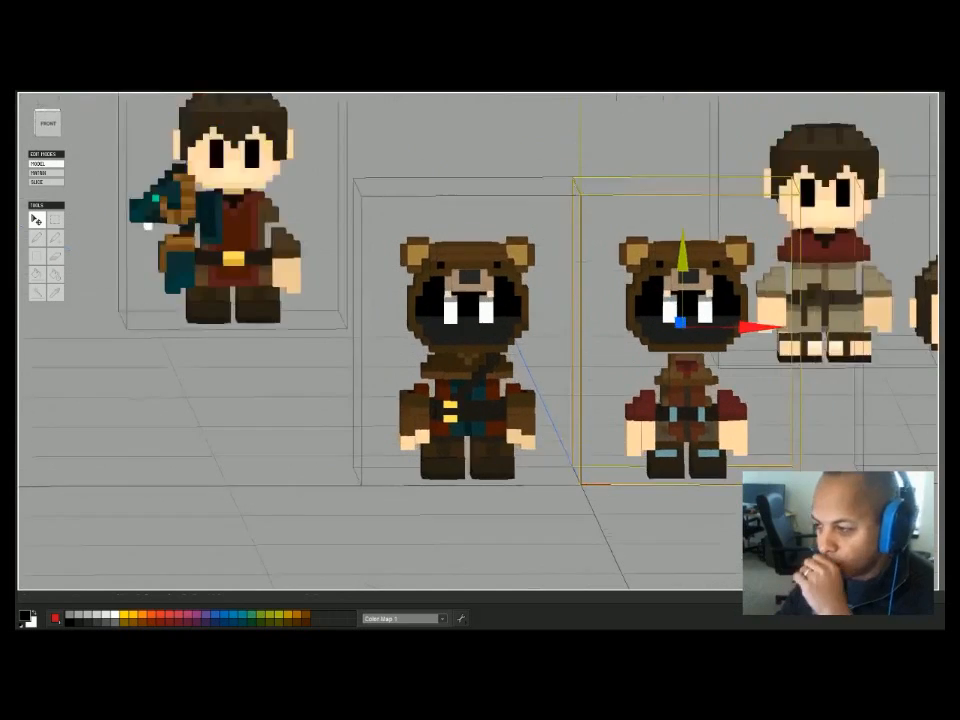
Lower all voxels of the duplicated bear head by two voxels toward the copied character's neck.
scroll(478, 341, up, 1)
scroll(478, 341, down, 2)
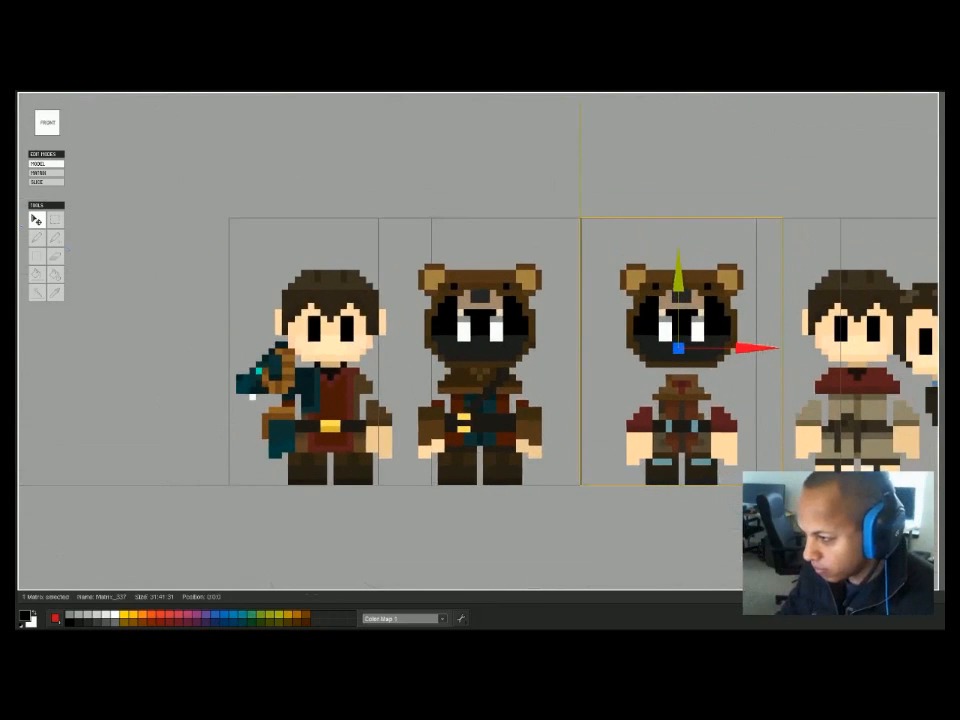
middle_drag(478, 341, 303, 328)
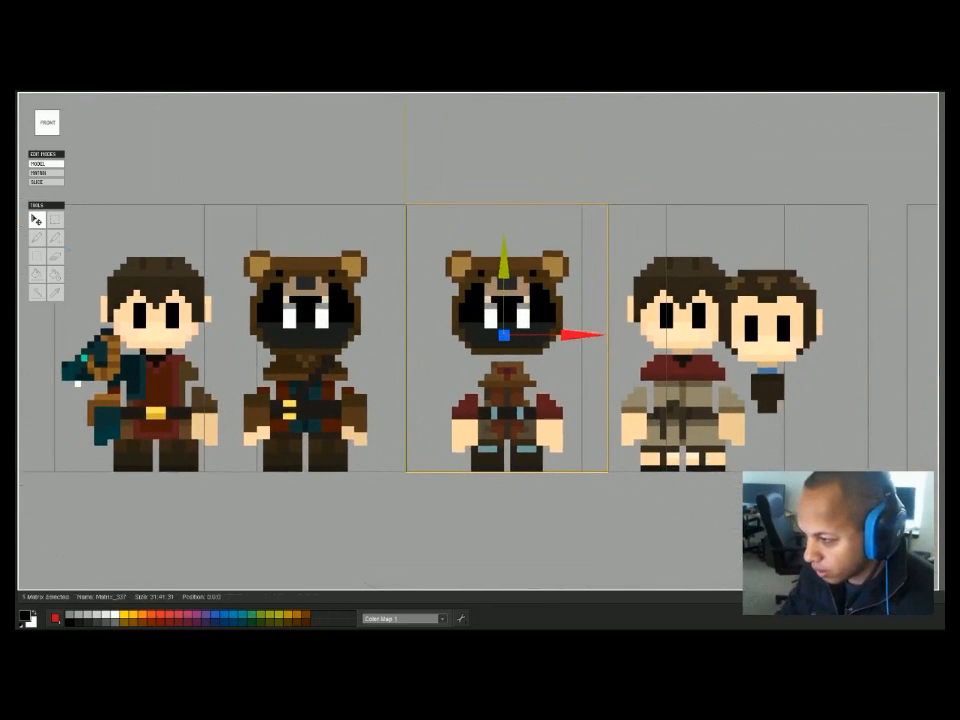
key(Tab)
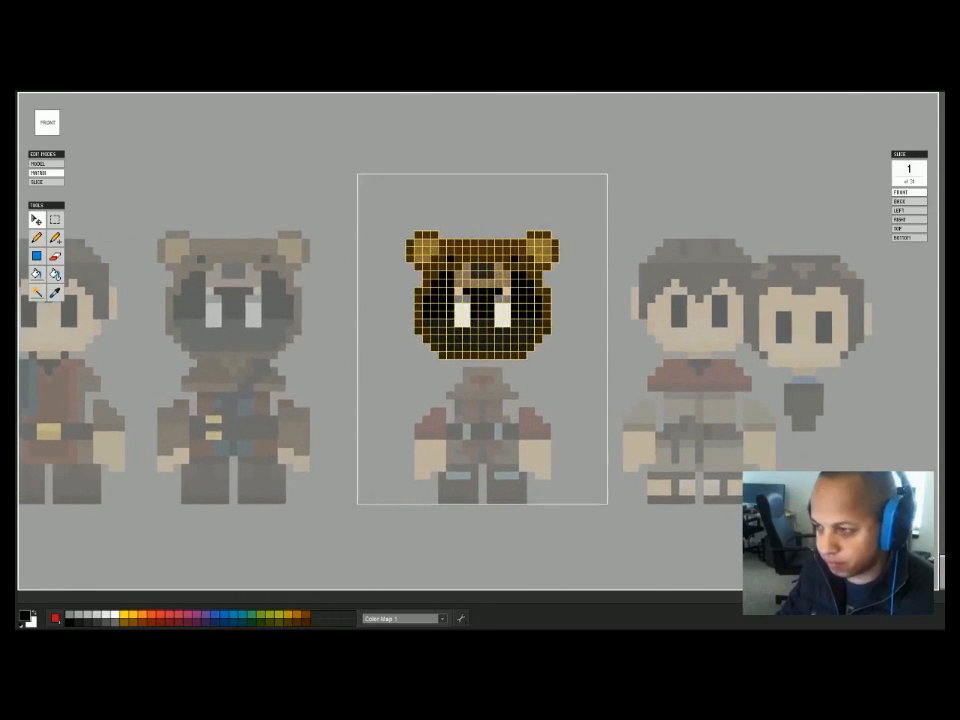
key(ctrl+a)
drag(478, 212, 478, 228)
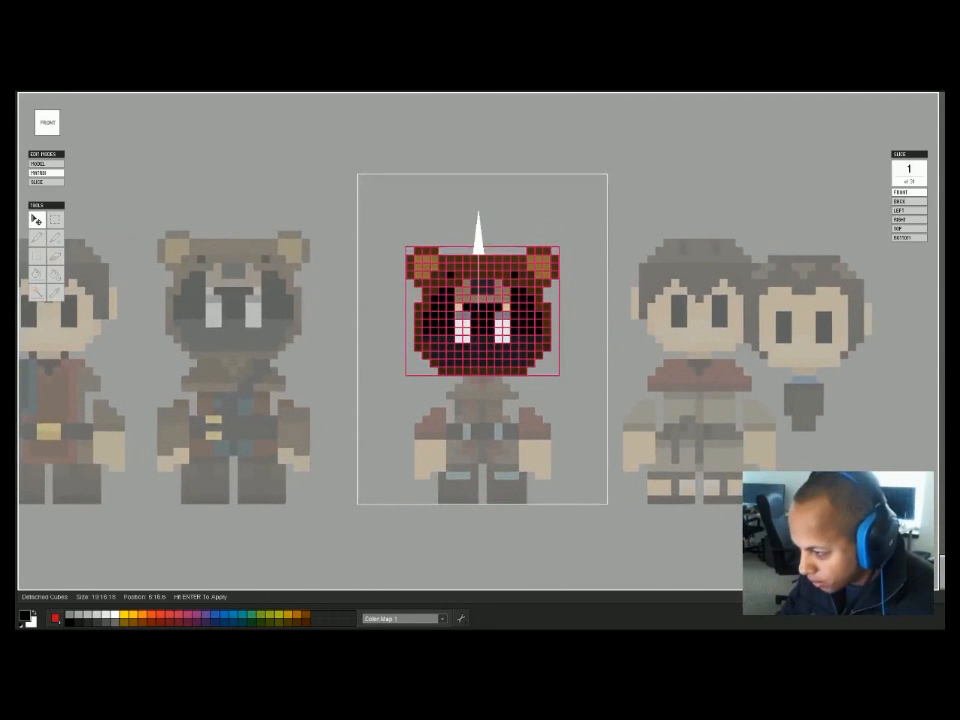
key(Return)
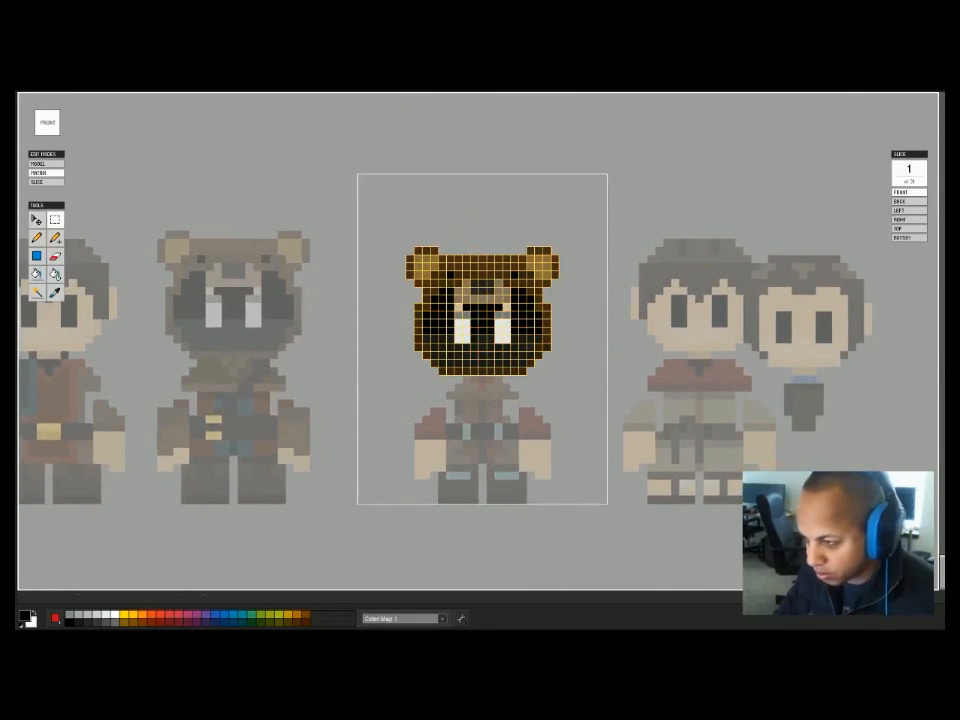
drag(511, 377, 857, 421)
drag(381, 416, 853, 345)
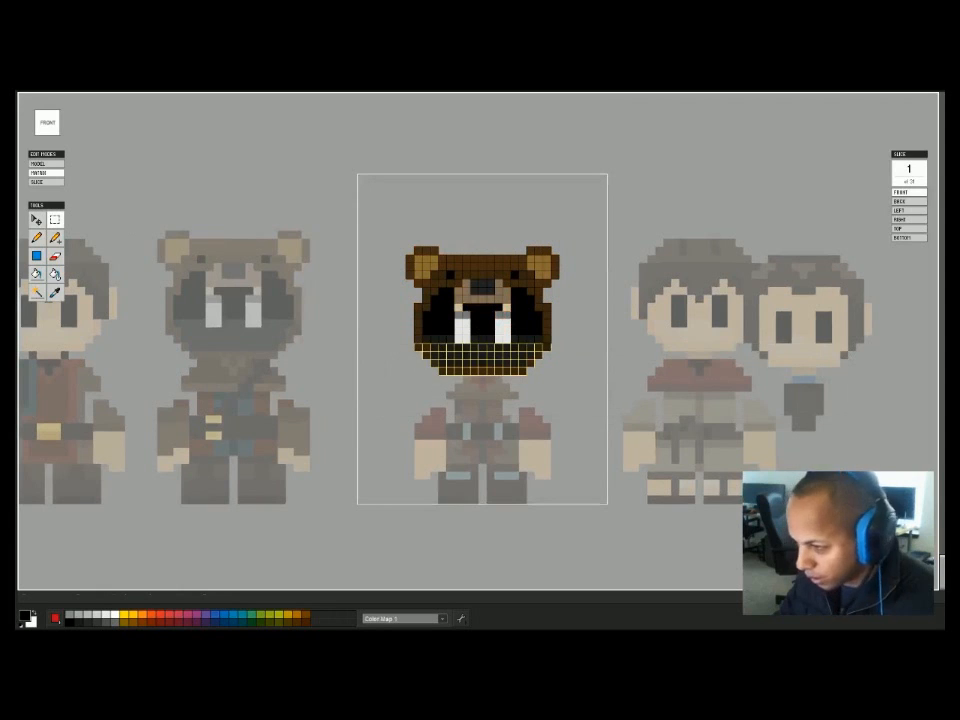
key(Delete)
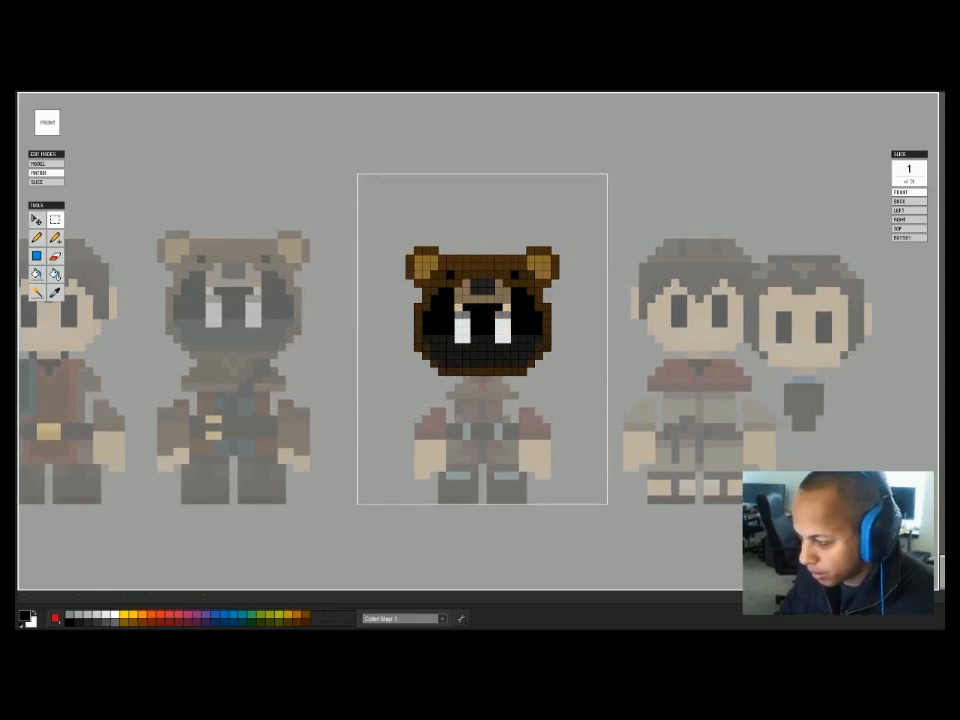
key(Tab)
scroll(482, 335, down, 3)
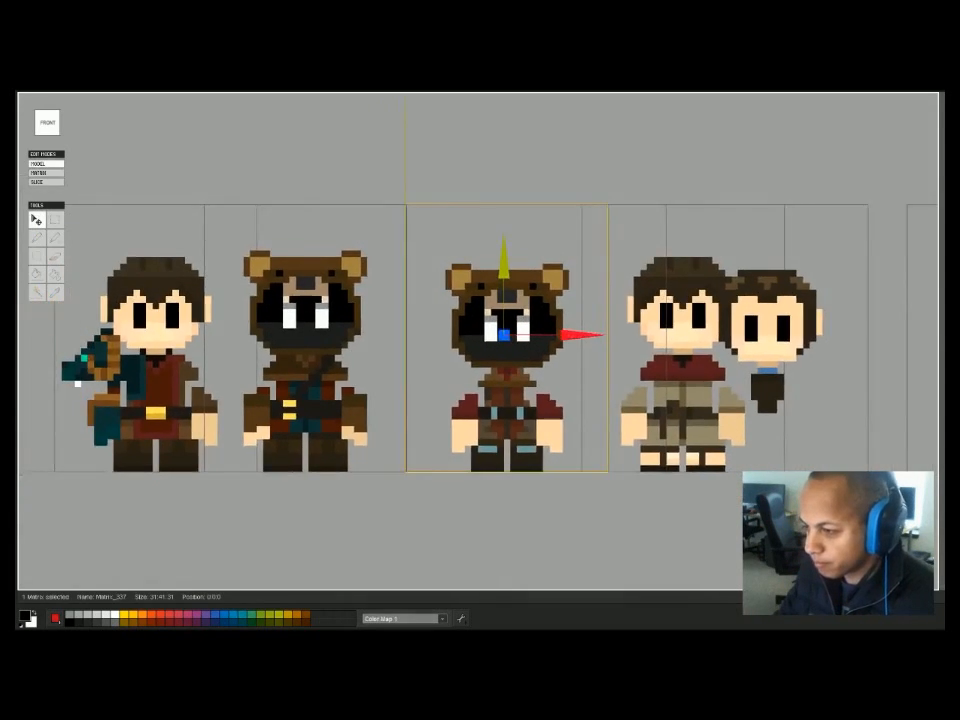
Compare the copied character's bear head with the original from angled and side views.
right_drag(482, 335, 600, 400)
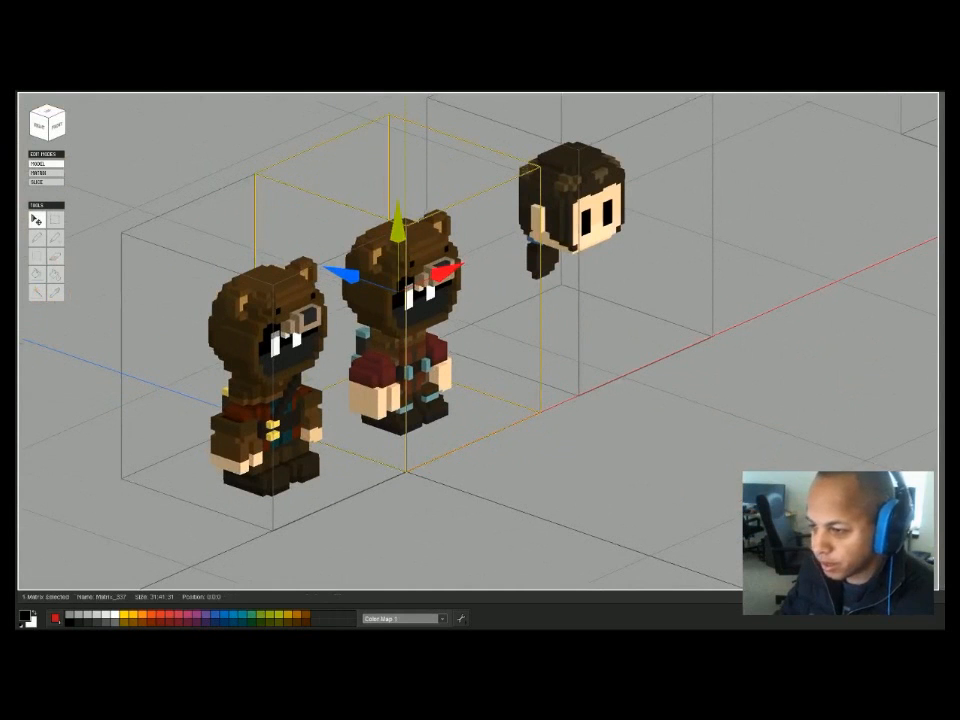
key(Tab)
right_drag(482, 335, 560, 310)
key(Tab)
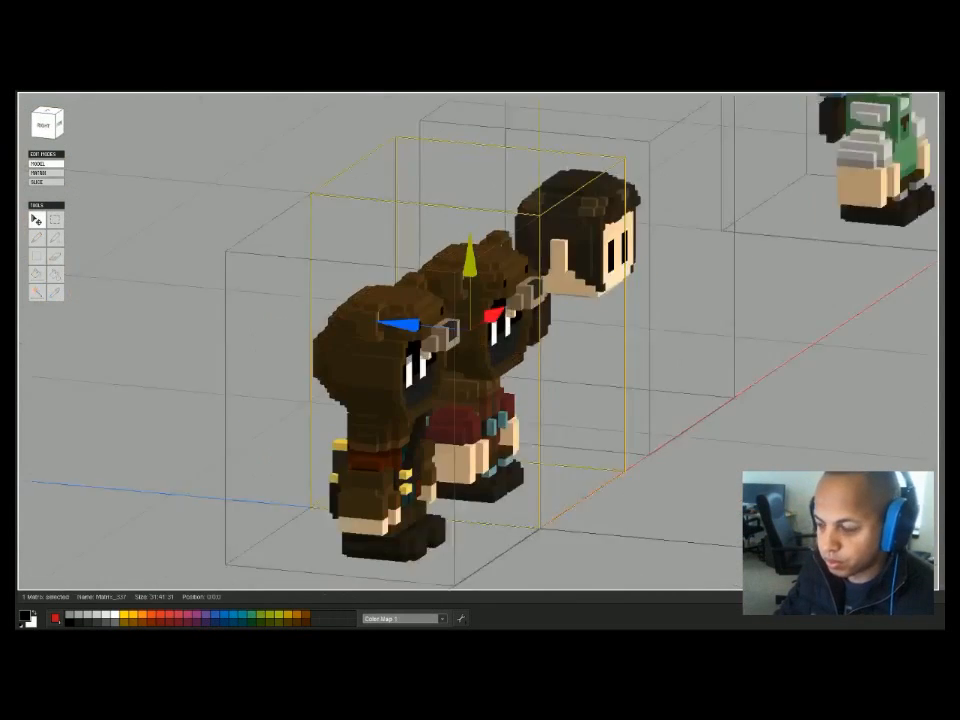
right_drag(370, 320, 285, 360)
Move the original bear-hooded character away from the copy along the Z axis to position -31:0:31.
click(272, 364)
scroll(272, 364, down, 2)
middle_drag(272, 364, 339, 236)
drag(315, 237, 205, 200)
Open the copy's bear head in Matrix mode and check its profile from the right side.
double_click(470, 200)
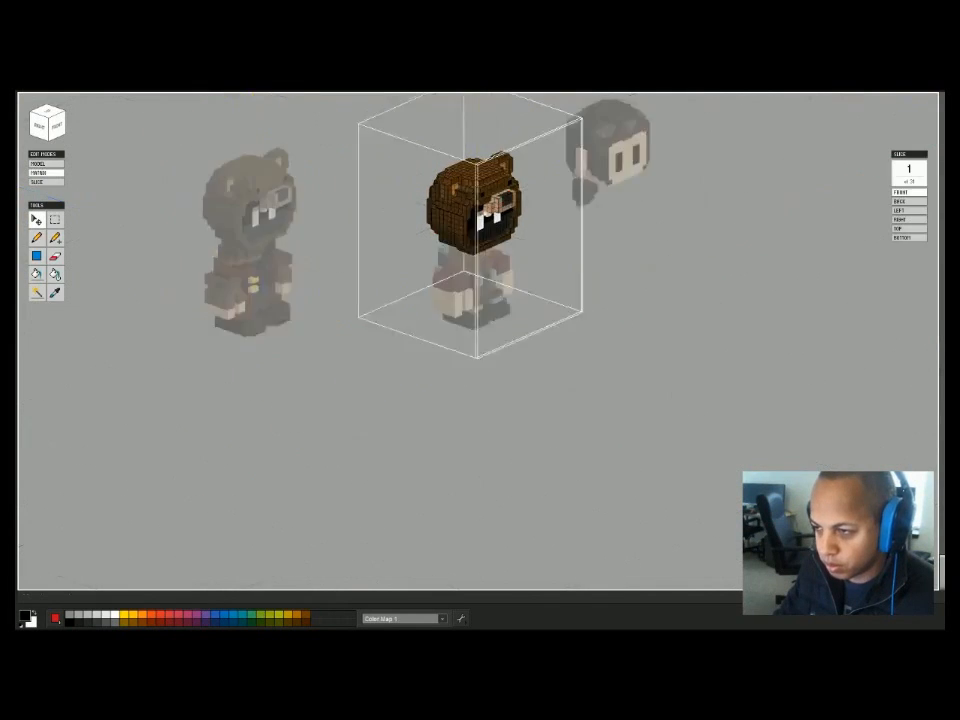
click(40, 127)
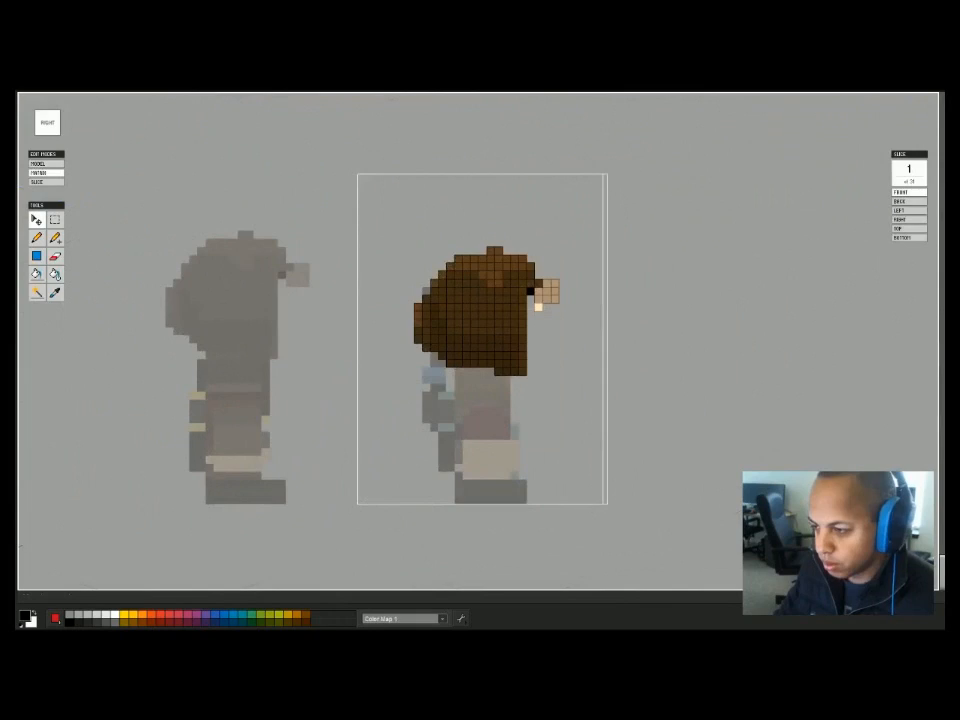
key(Tab)
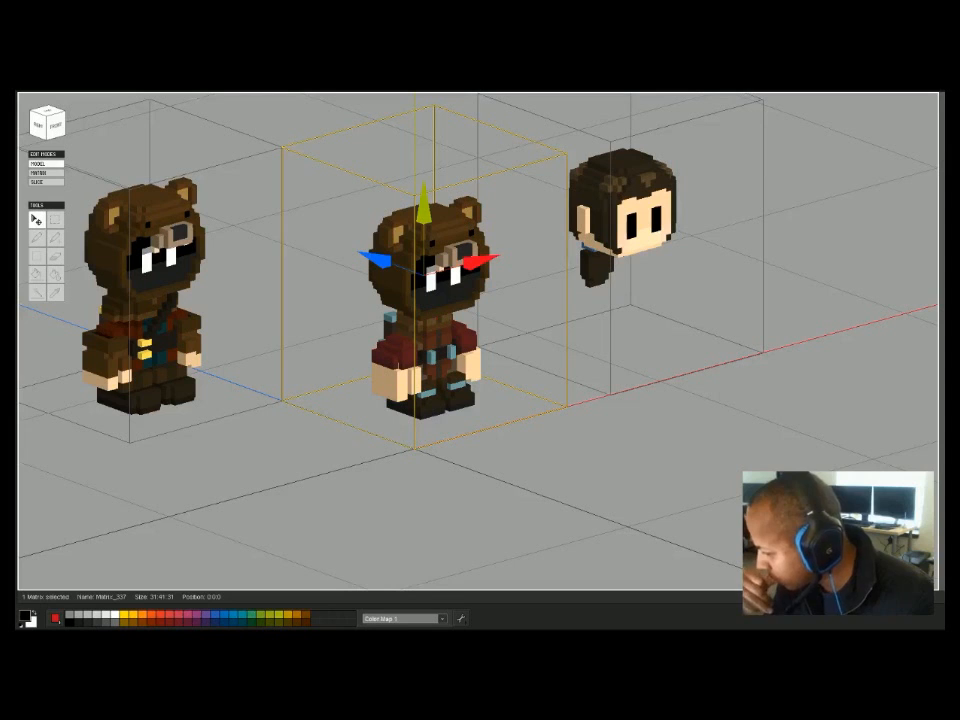
Go through the copied character's torso, sleeve and shoulder parts one by one in Matrix mode.
key(Return)
key(Tab)
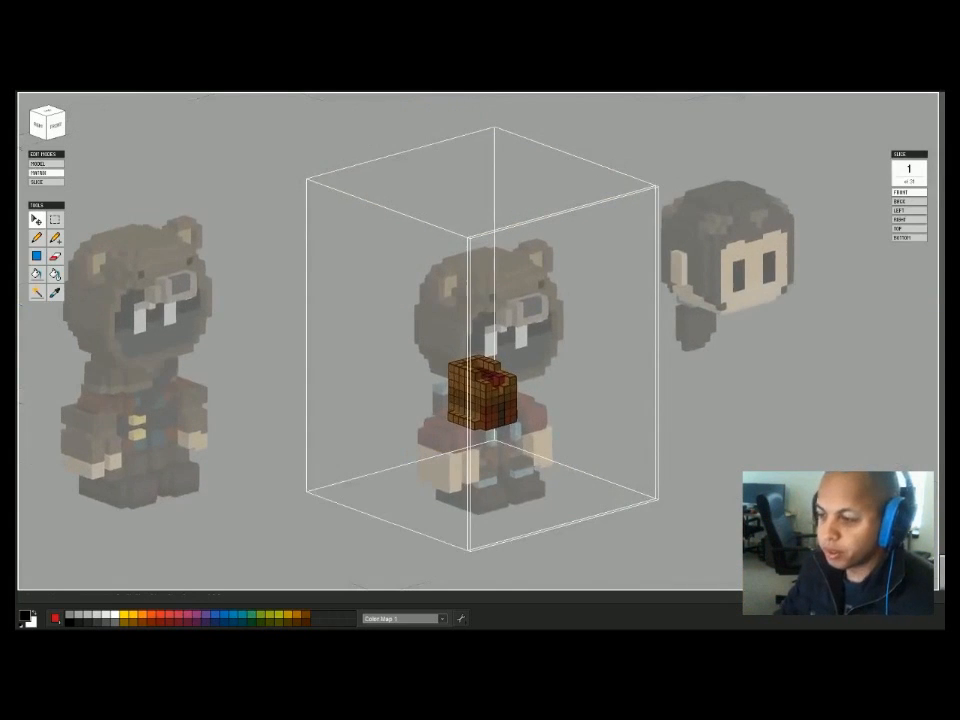
key(Tab)
key(Down)
key(Tab)
key(Tab)
key(Down)
key(Tab)
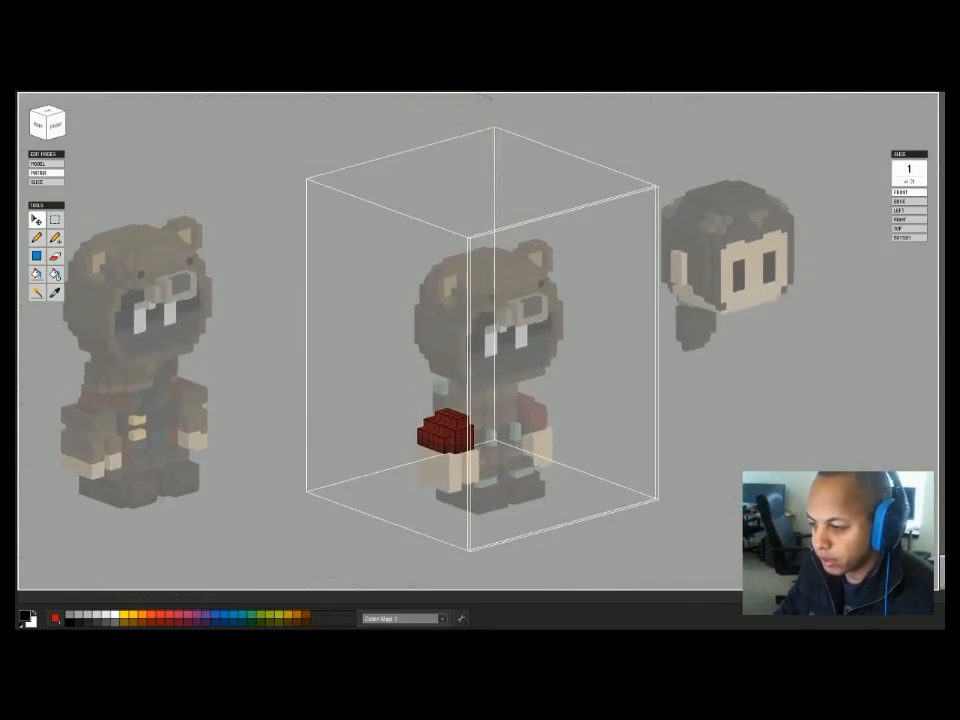
key(Tab)
key(Tab)
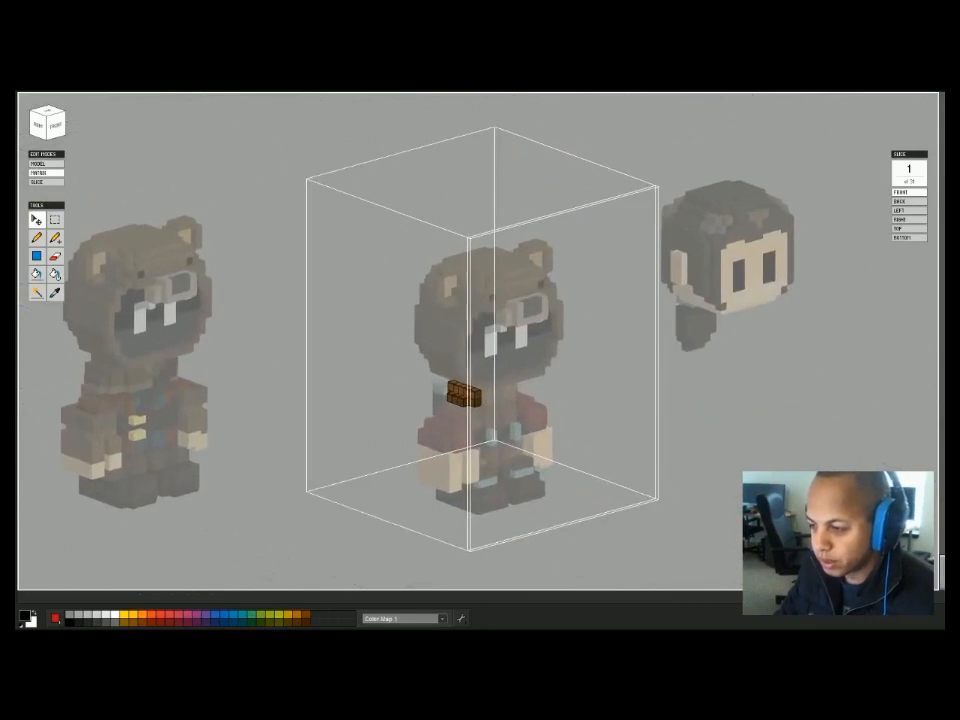
key(Tab)
mouse_move(480, 340)
middle_down()
mouse_move(480, 328)
mouse_move(440, 336)
mouse_move(476, 345)
middle_up()
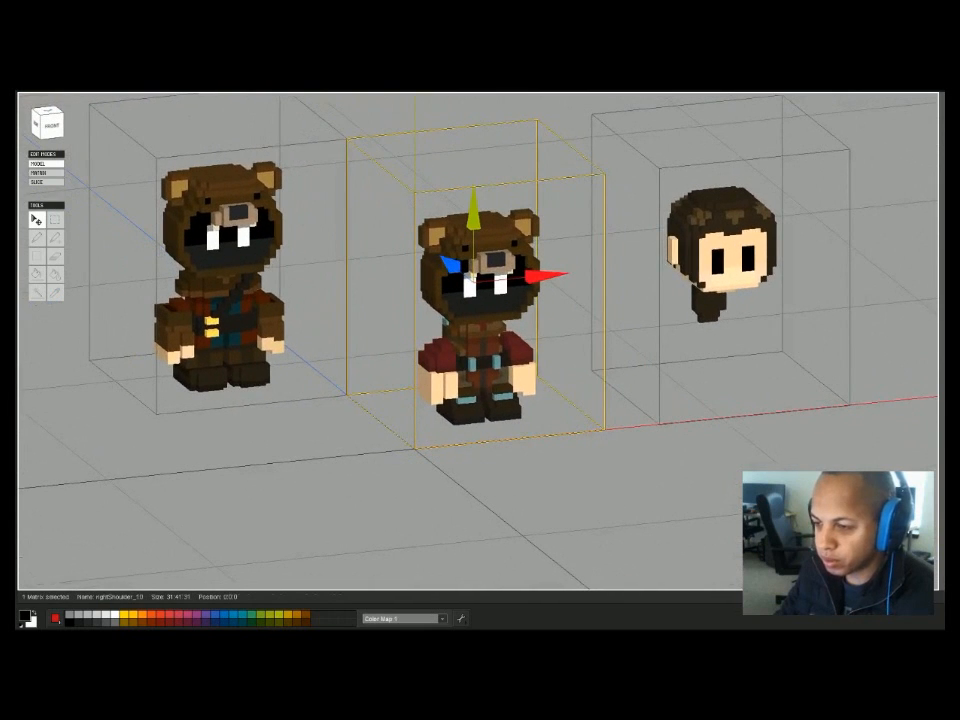
Sample the dark red from the bear-hooded character's torso and apply it to the copy's torso.
key(Tab)
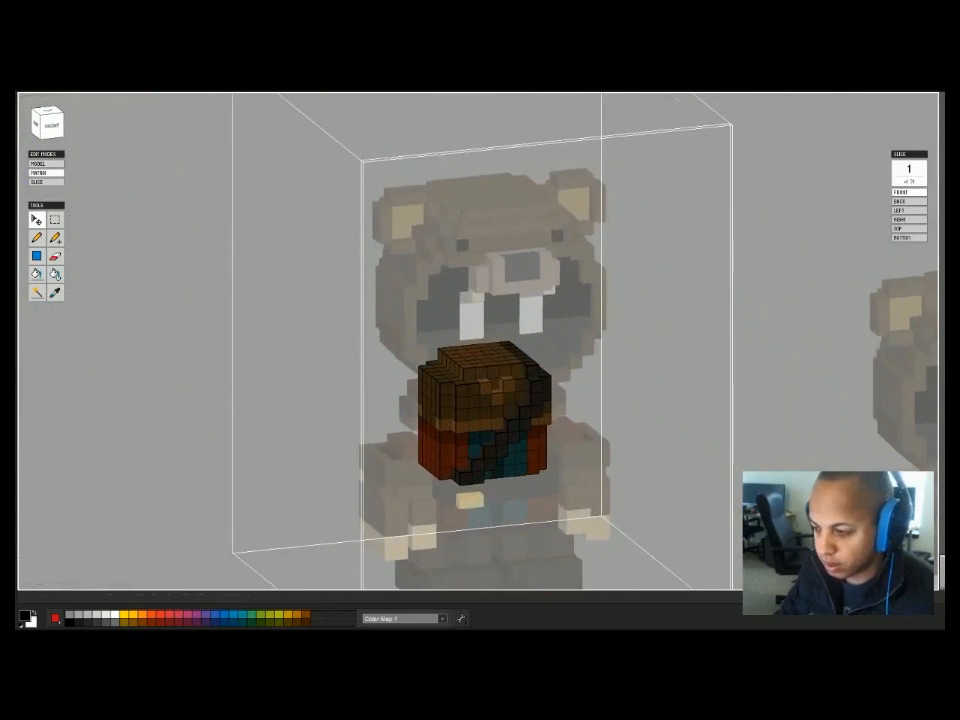
key(Tab)
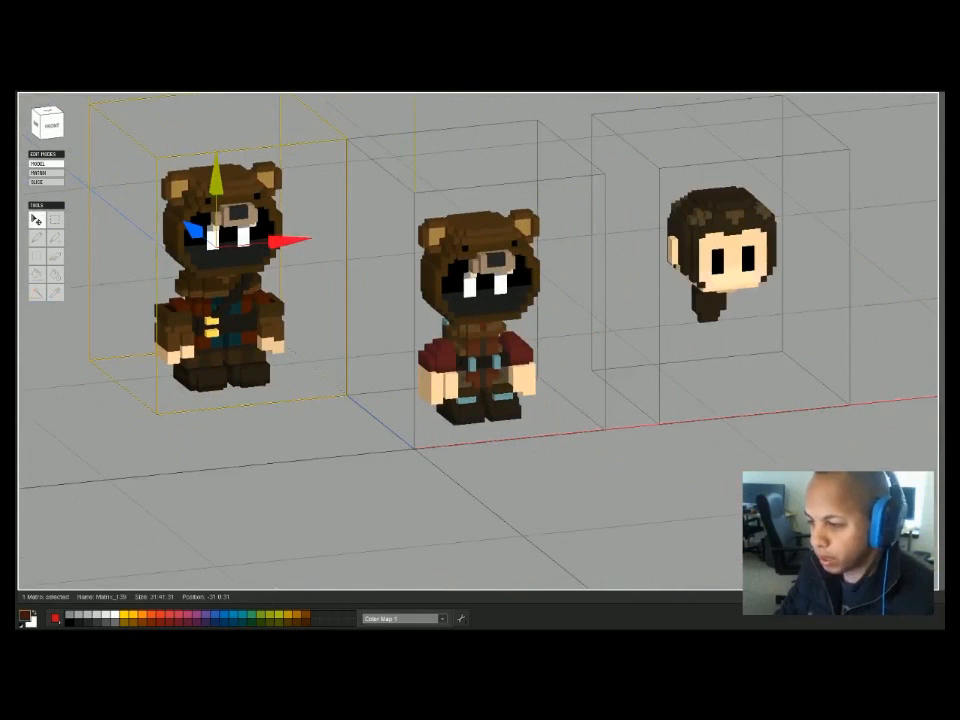
key(Tab)
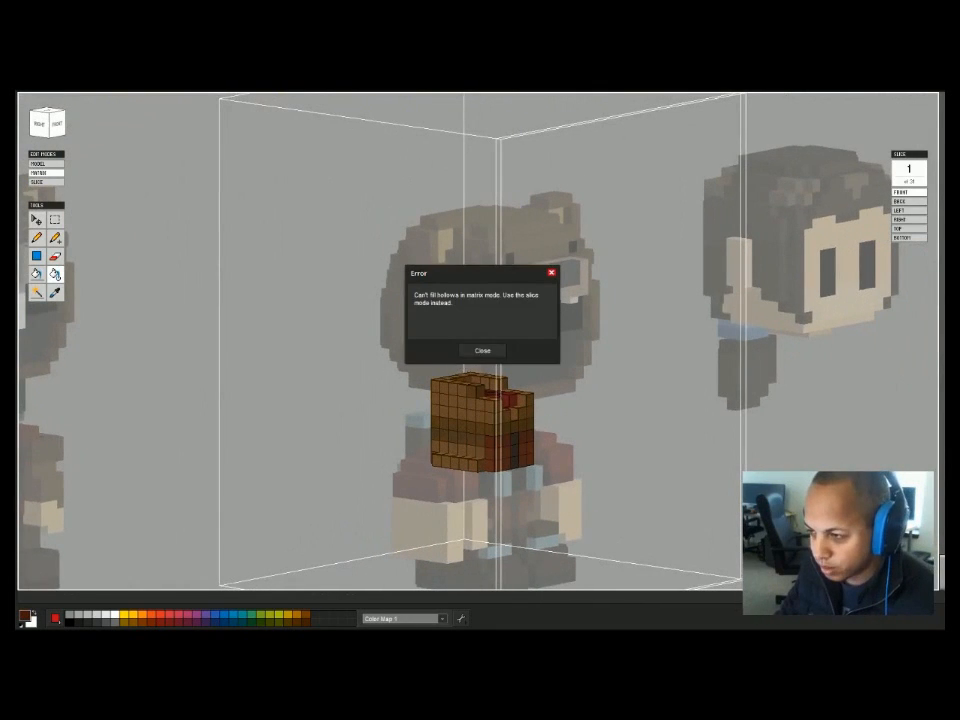
right_drag(580, 400, 530, 425)
key(Tab)
Pick up the red shading from the original torso again and recolour the copy's lower torso to match.
click(218, 296)
key(Tab)
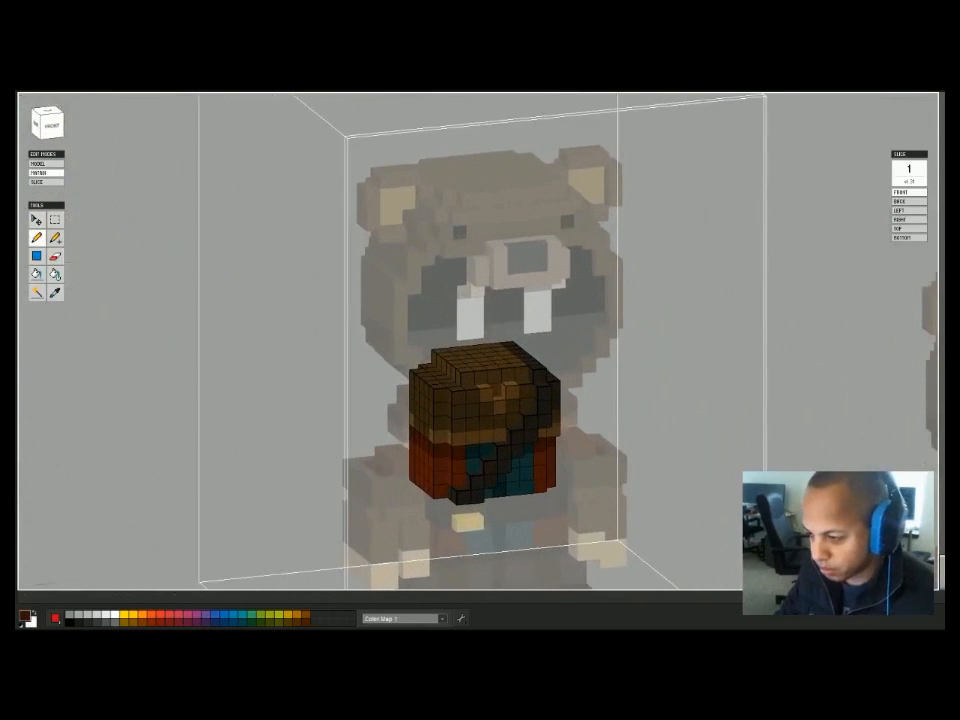
key(Tab)
click(478, 360)
key(Tab)
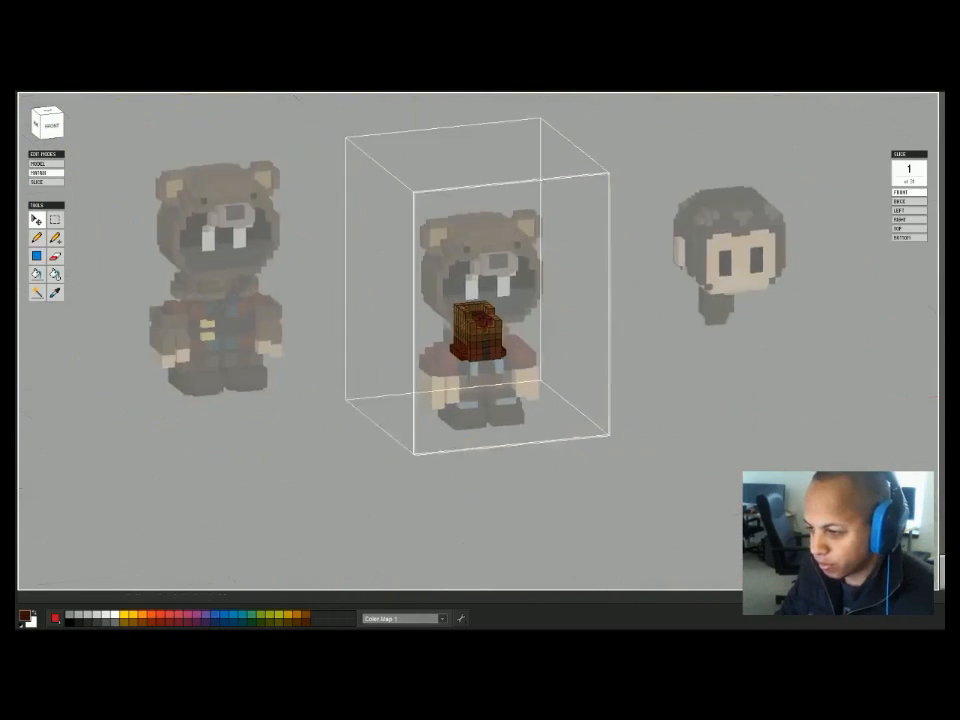
right_drag(480, 400, 630, 360)
key(Tab)
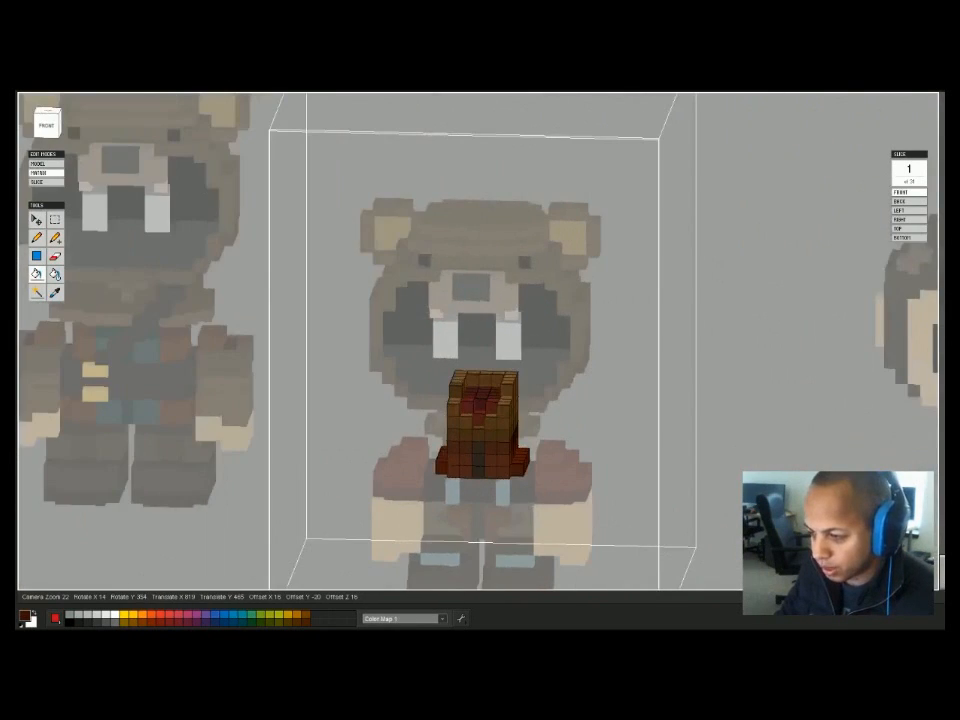
Sample the teal from the original torso and fill the front panels of the copy's lower torso with it.
key(Tab)
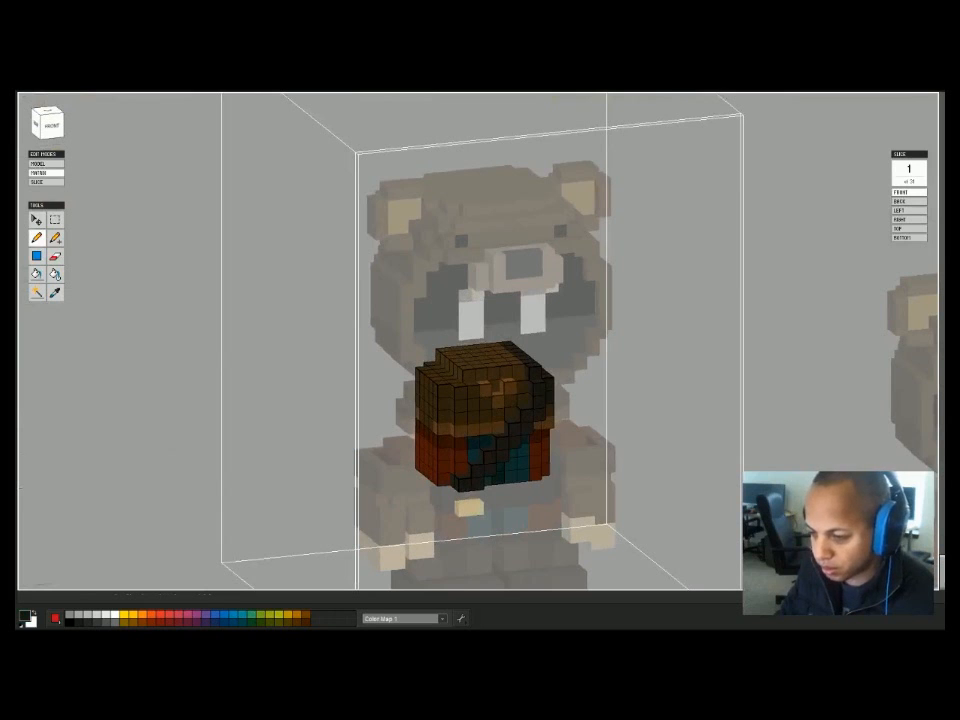
key(Tab)
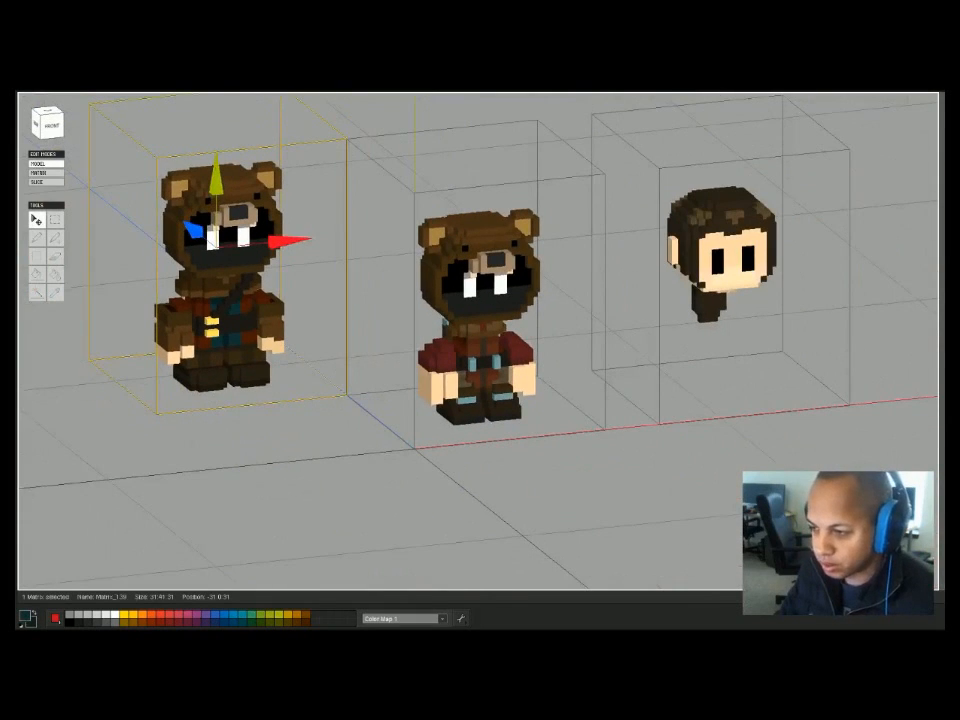
click(480, 300)
key(Tab)
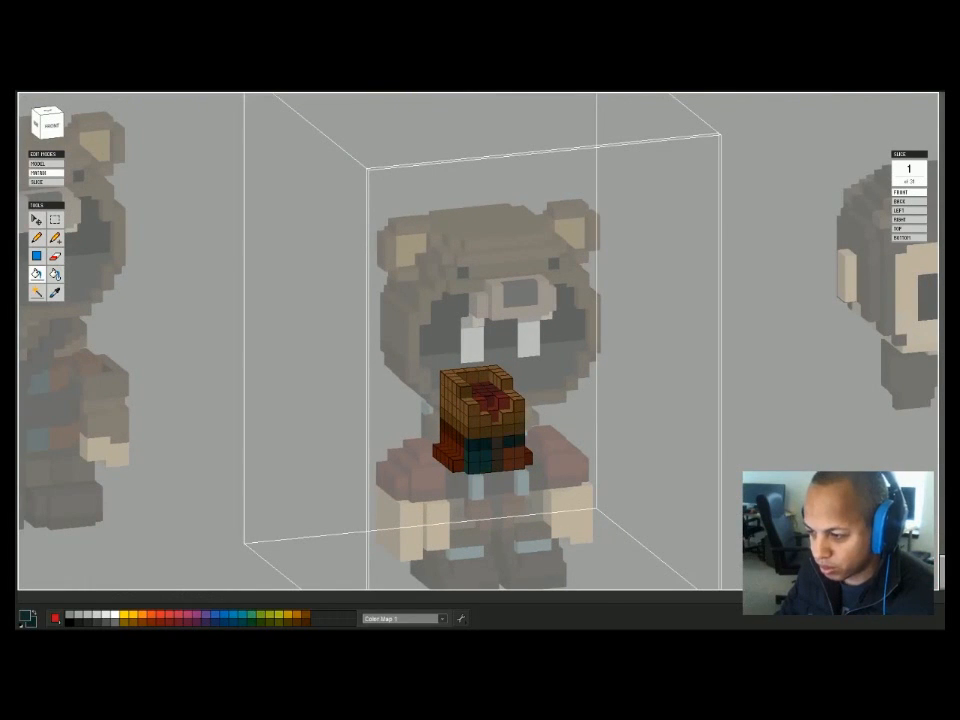
key(Tab)
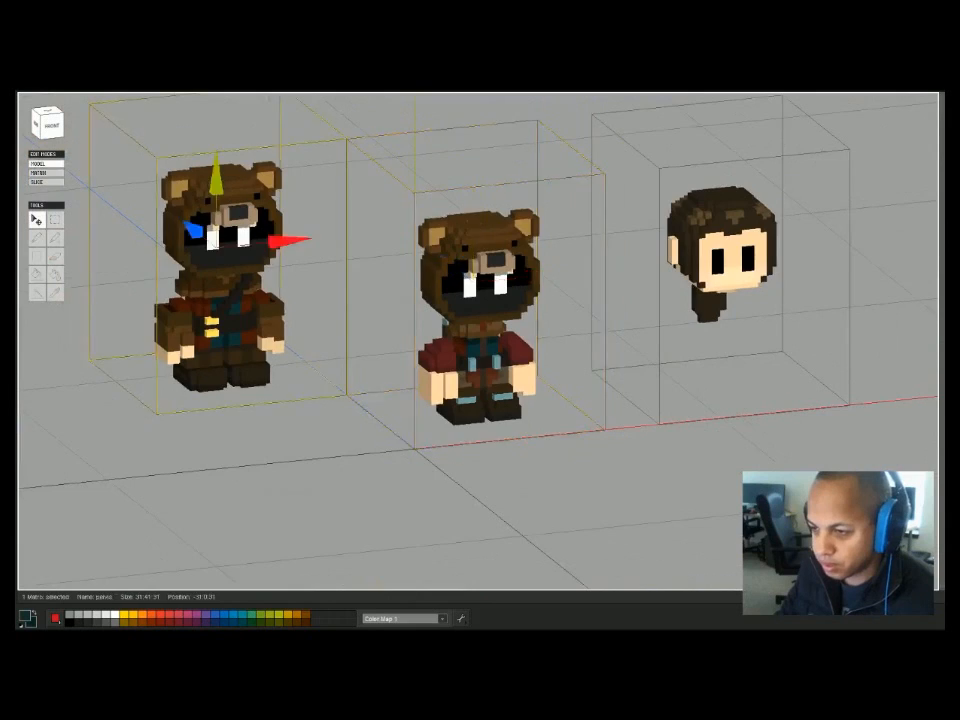
Recolour the red centre strip on the front of the copy's torso with the dark teal sampled from the original.
key(Tab)
key(Tab)
key(Tab)
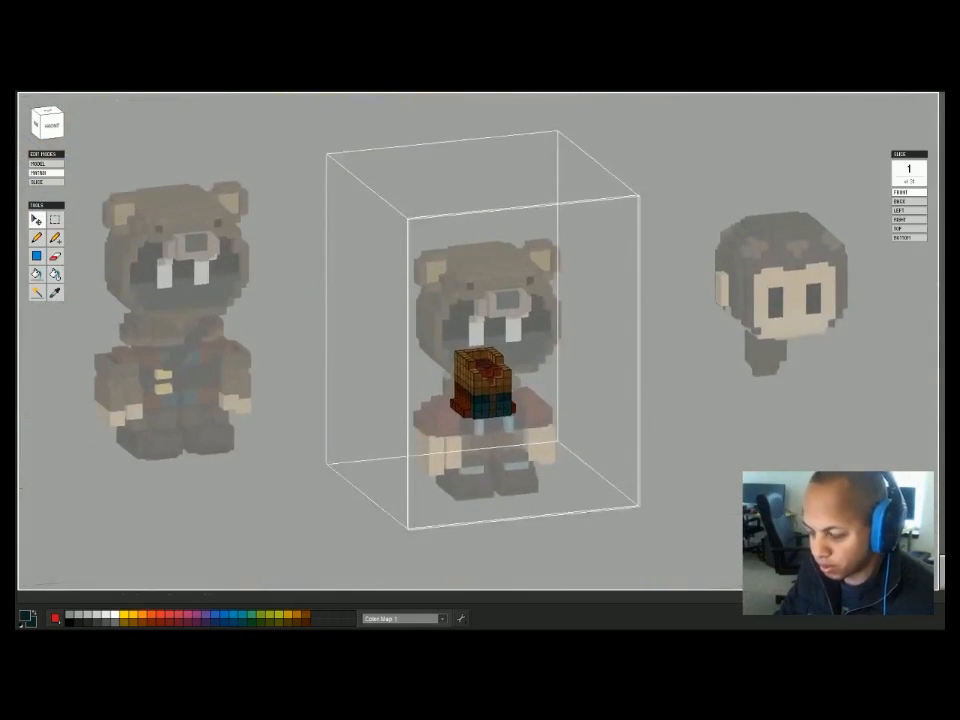
right_drag(480, 420, 515, 420)
key(Tab)
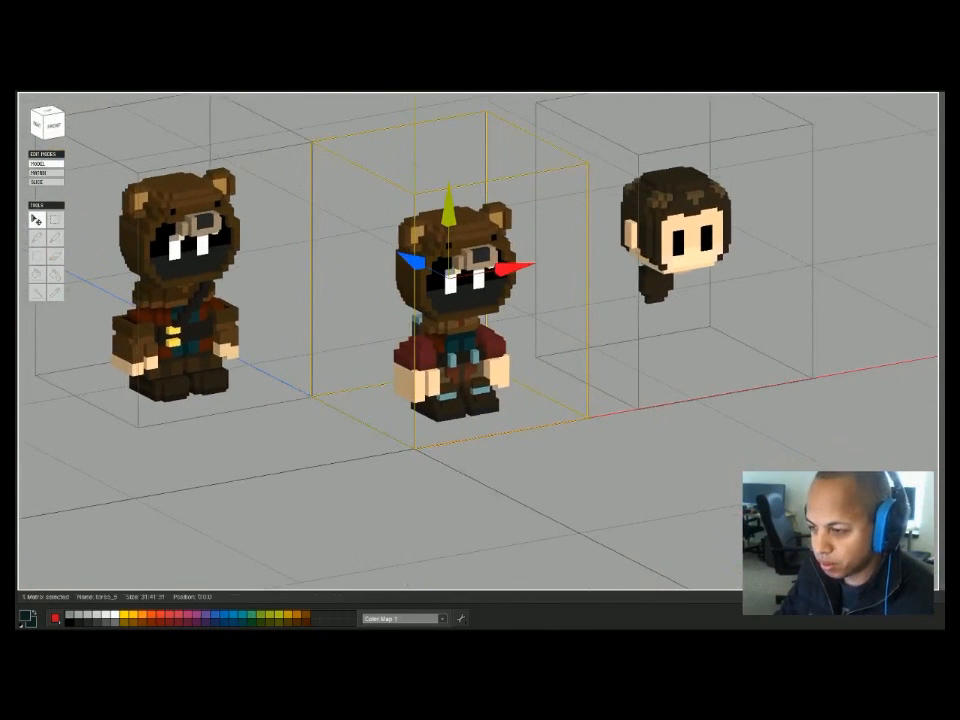
key(Tab)
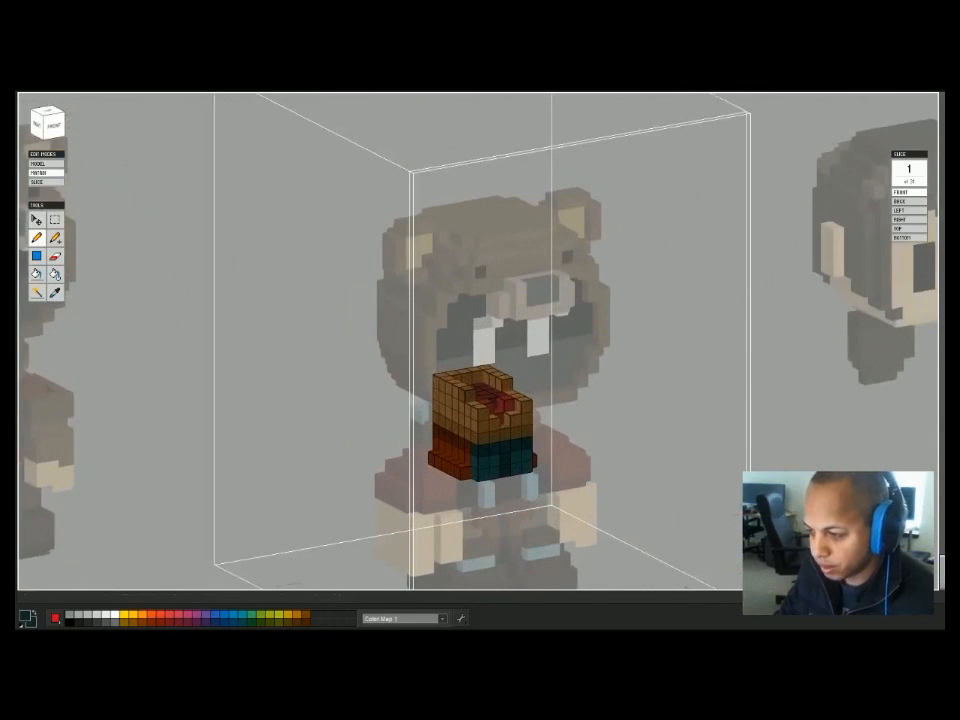
Fill the red front patch of the copy's pelvis part with dark teal.
key(Tab)
key(Tab)
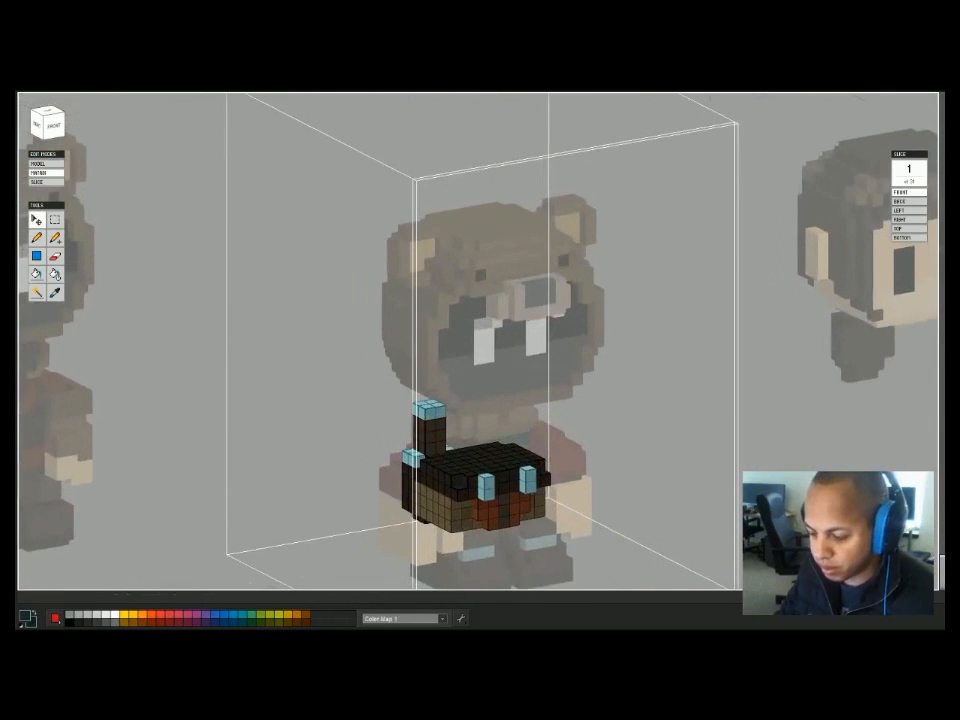
key(g)
click(488, 515)
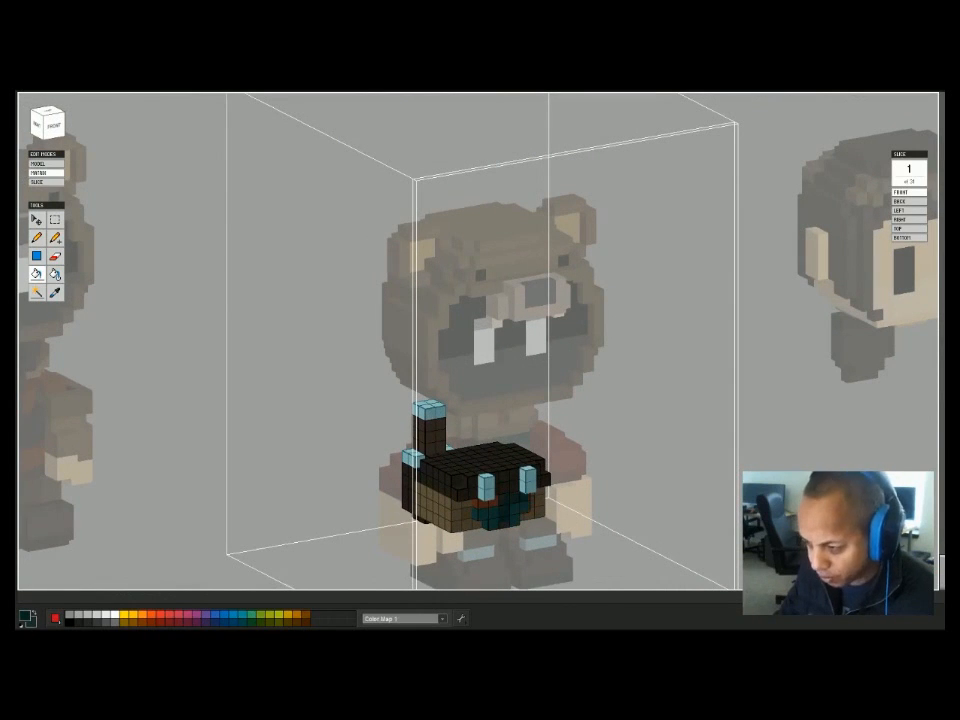
key(Tab)
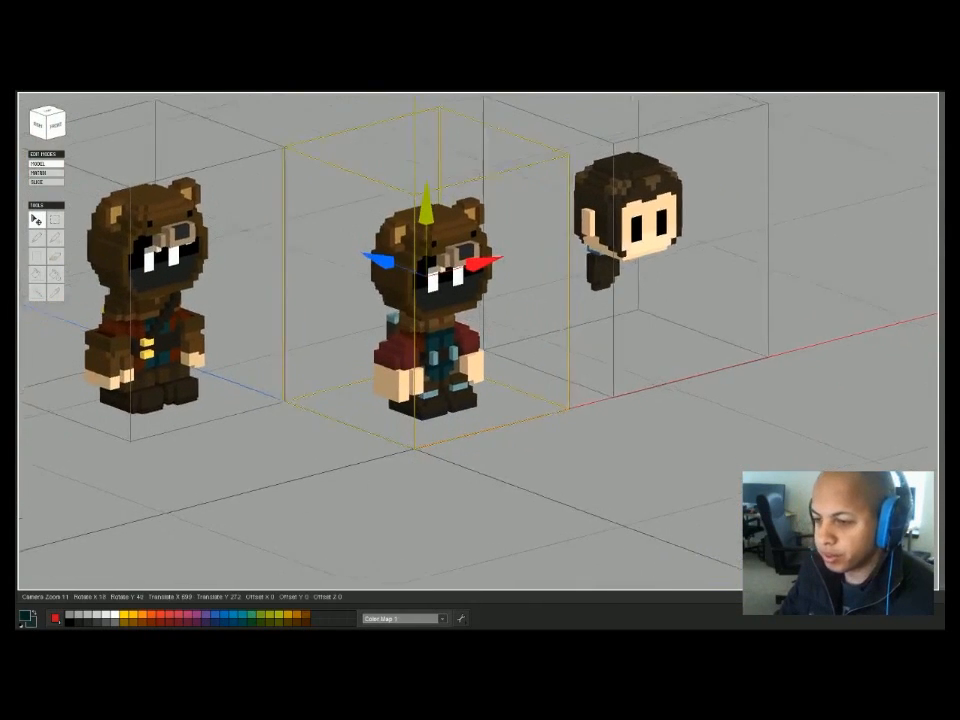
Sample the yellow from the original's belt buckles and fill the two light-blue clasps on the front of the copy's pelvis part.
click(160, 340)
key(Tab)
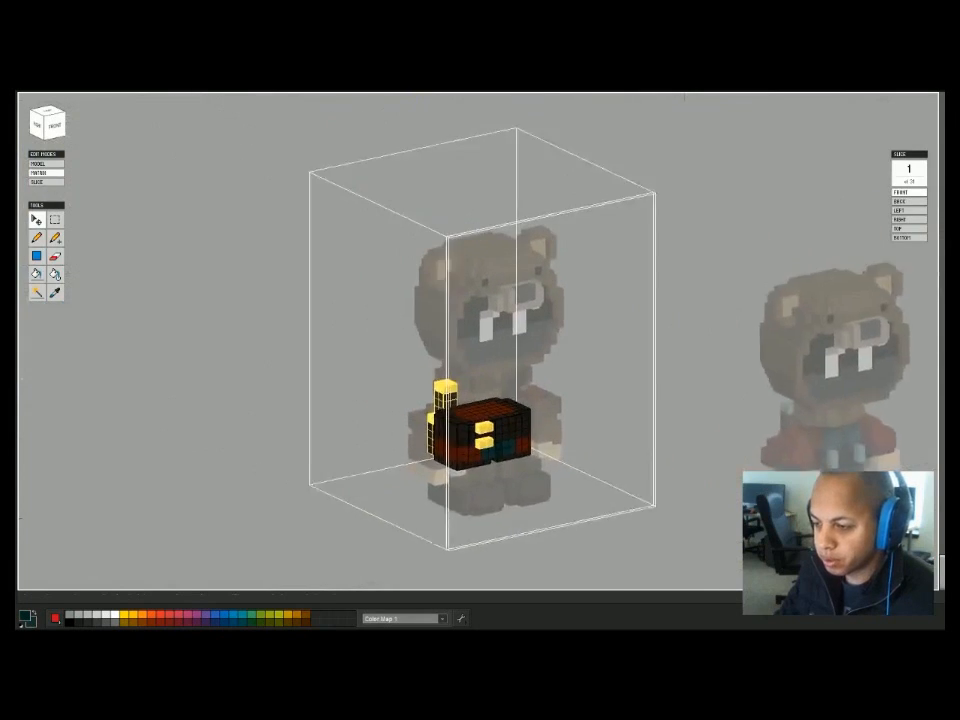
key(a)
key(Tab)
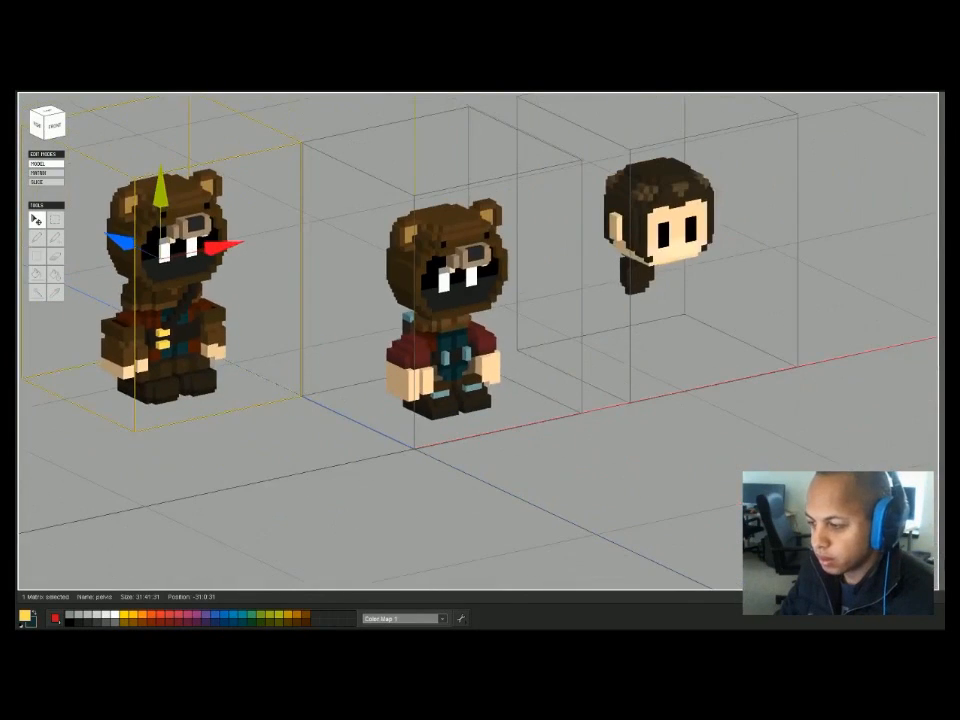
click(456, 350)
key(Tab)
key(b)
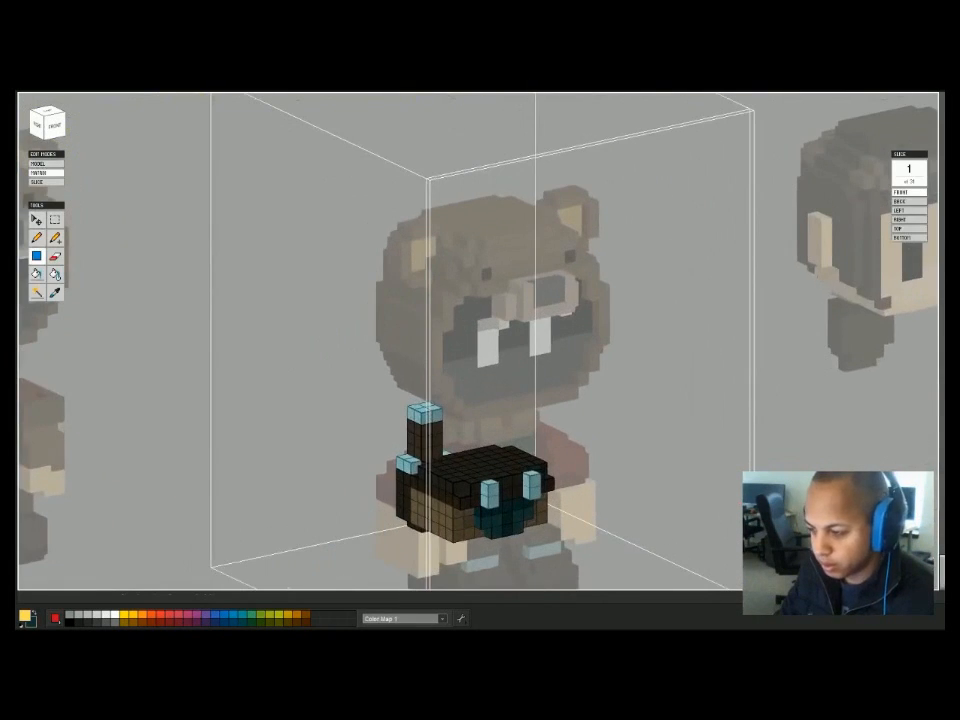
click(491, 491)
click(534, 486)
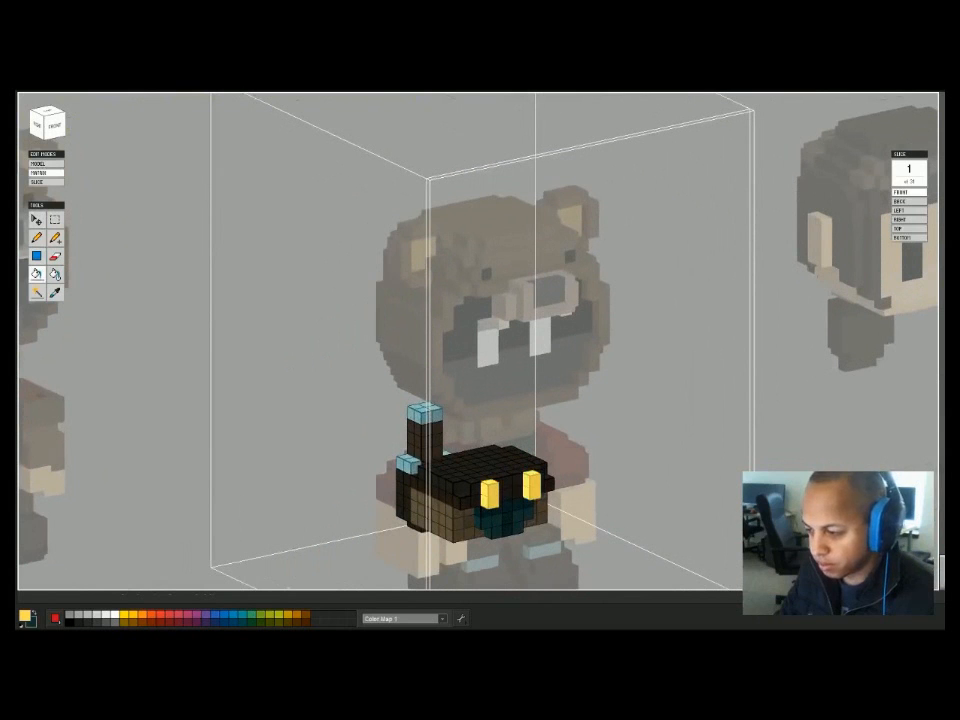
Fill the light-blue voxels at the back of the copy's pelvis part with the same yellow.
key(Tab)
scroll(478, 340, down, 3)
right_drag(478, 340, 650, 365)
key(Tab)
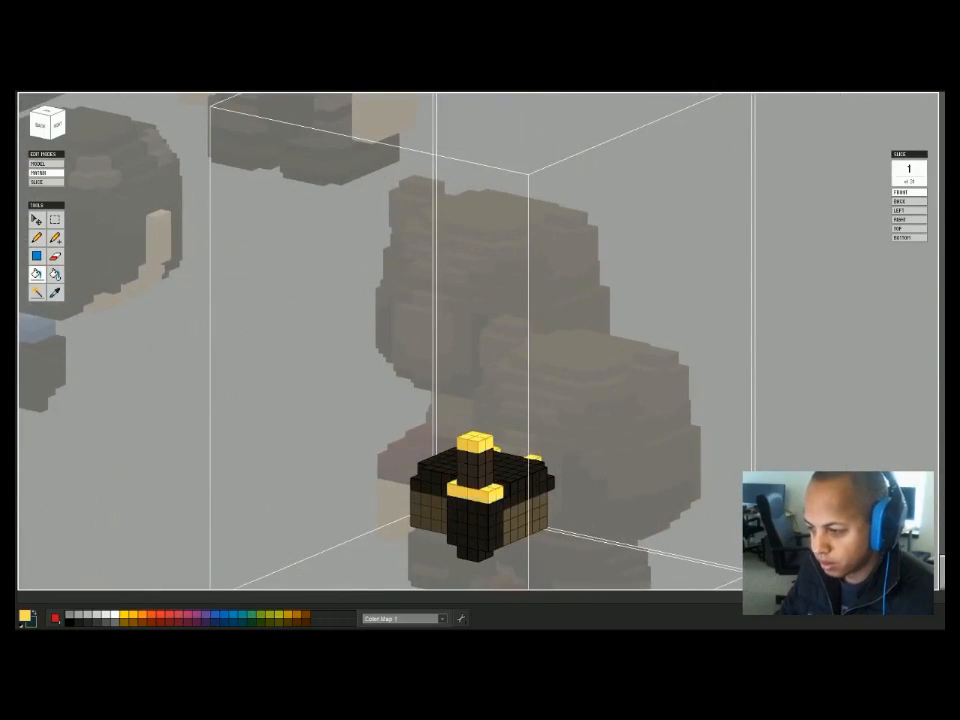
key(Tab)
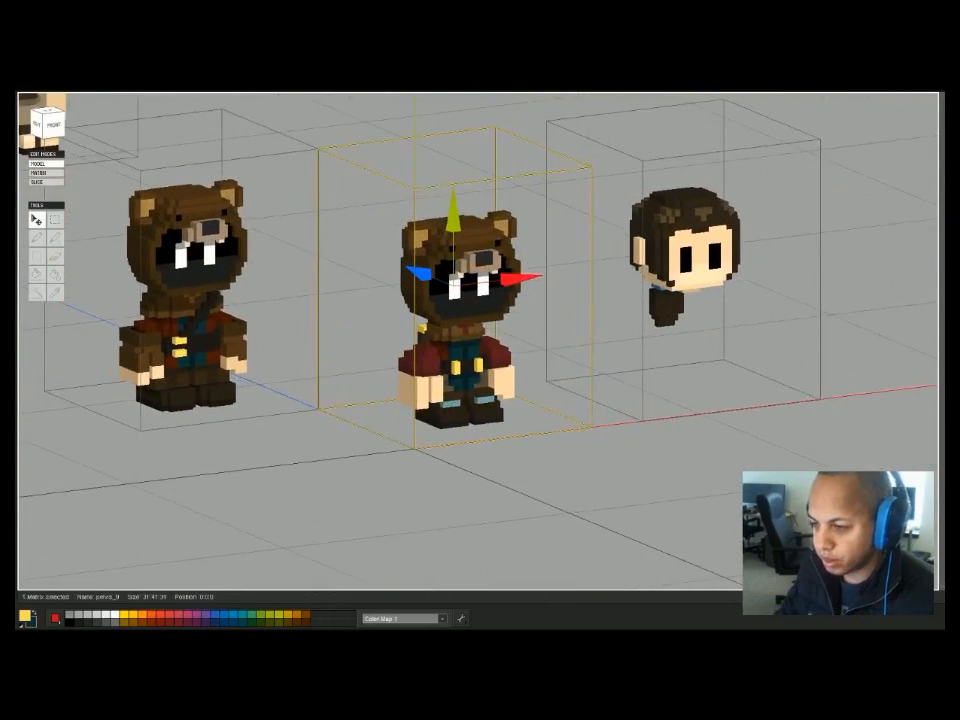
Sample the dark red from the original bear-hooded character's pelvis part.
middle_drag(478, 340, 498, 389)
right_drag(498, 389, 441, 413)
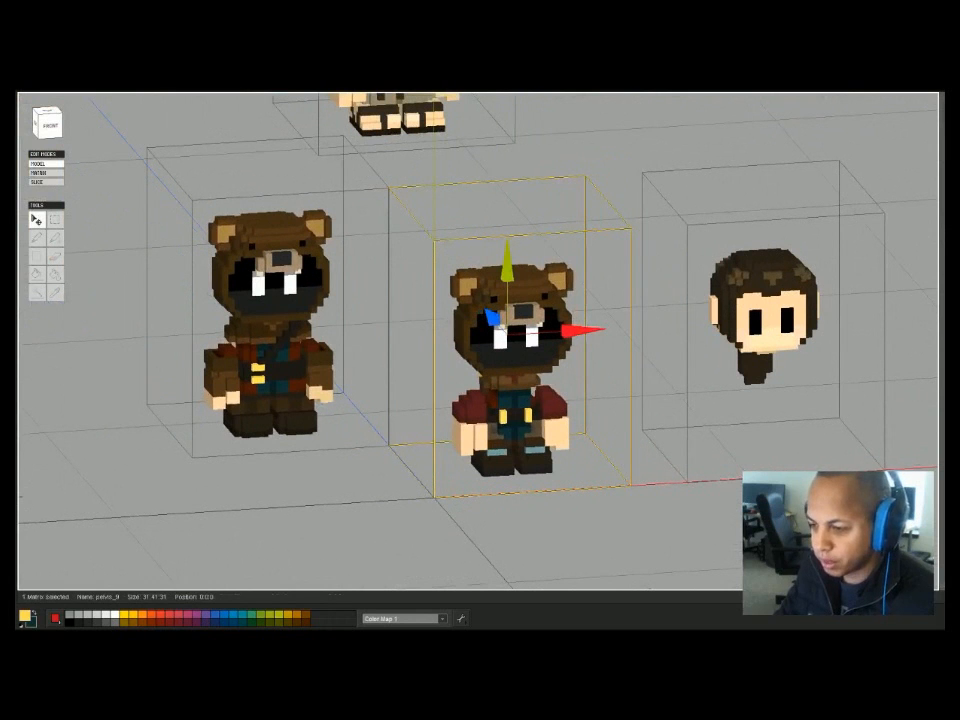
click(265, 372)
key(Tab)
key(Tab)
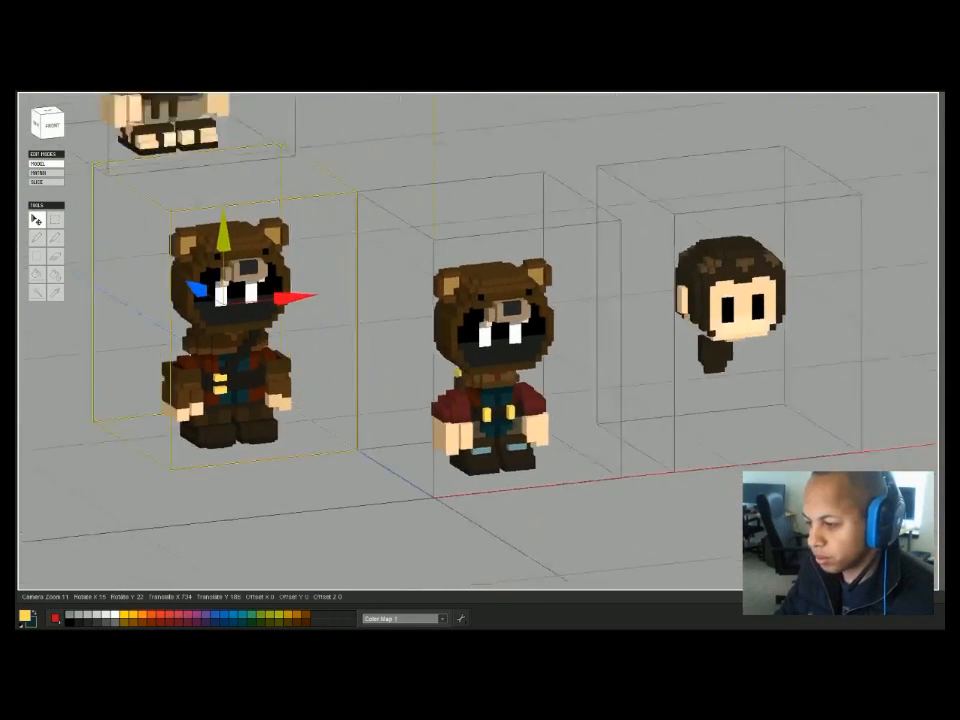
key(Tab)
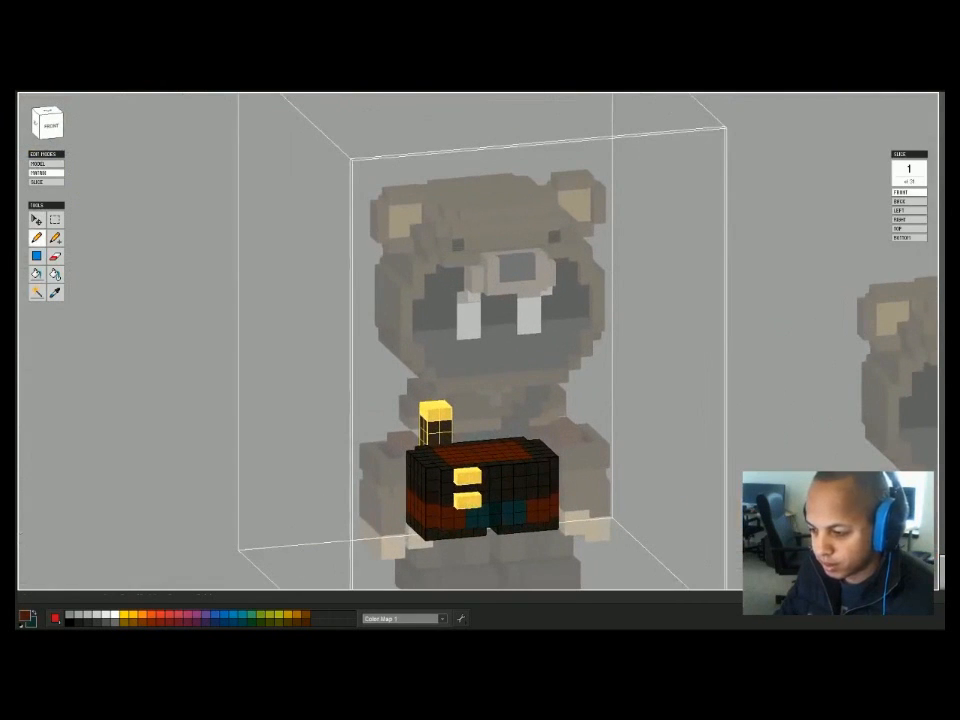
key(Tab)
Fill the brown lower sides of the copy's pelvis part with the sampled dark red.
click(504, 364)
key(Tab)
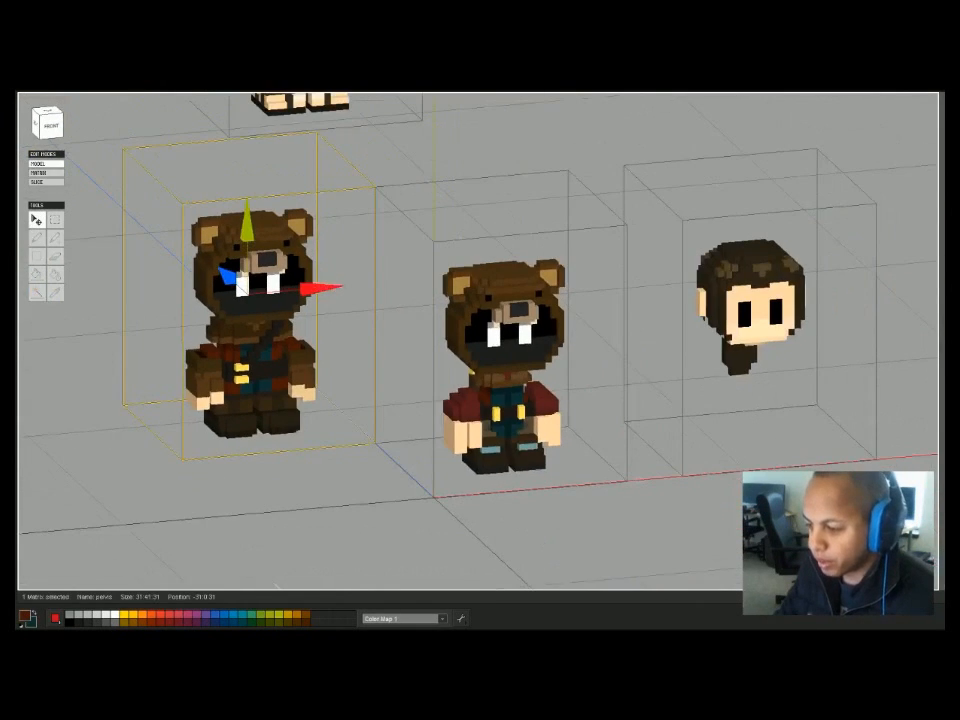
key(Tab)
click(506, 407)
key(Tab)
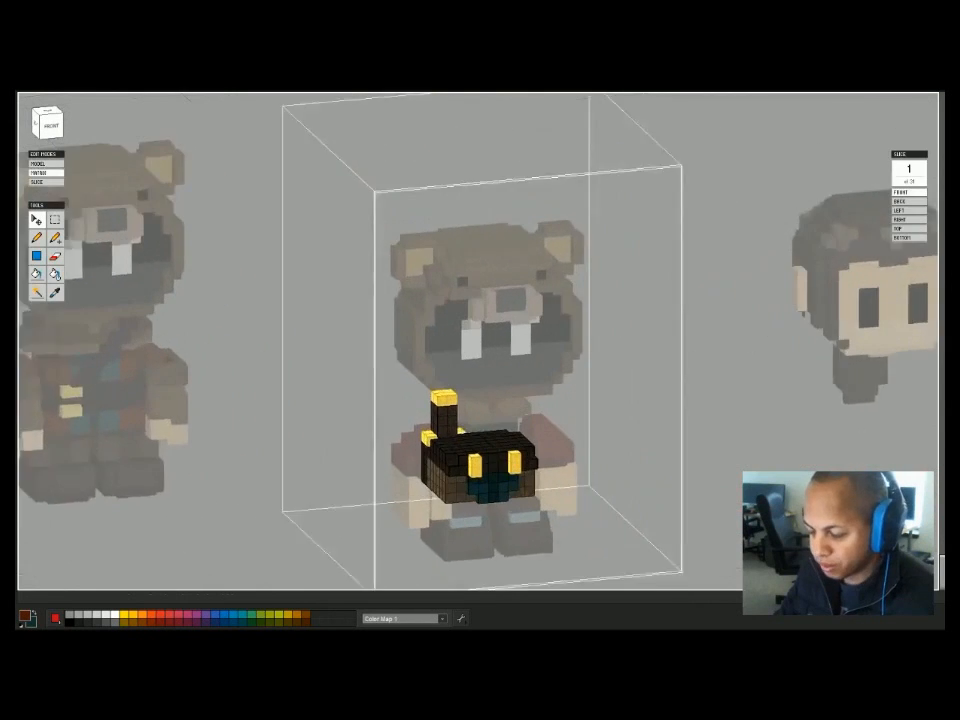
key(g)
mouse_move(440, 400)
right_down()
mouse_move(560, 405)
mouse_move(345, 400)
mouse_move(500, 400)
right_up()
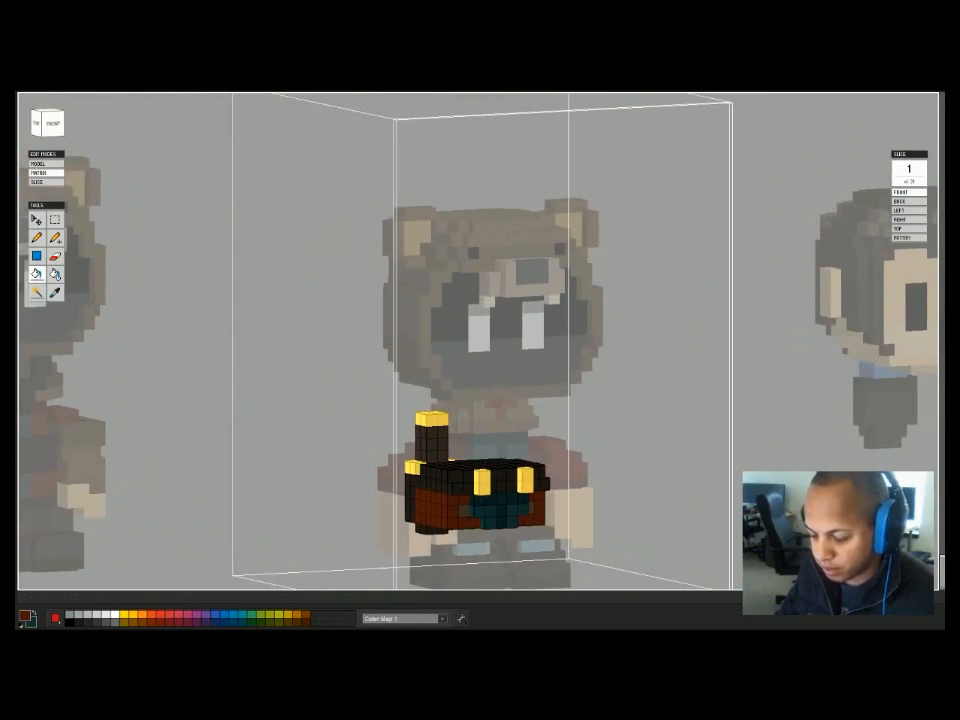
key(b)
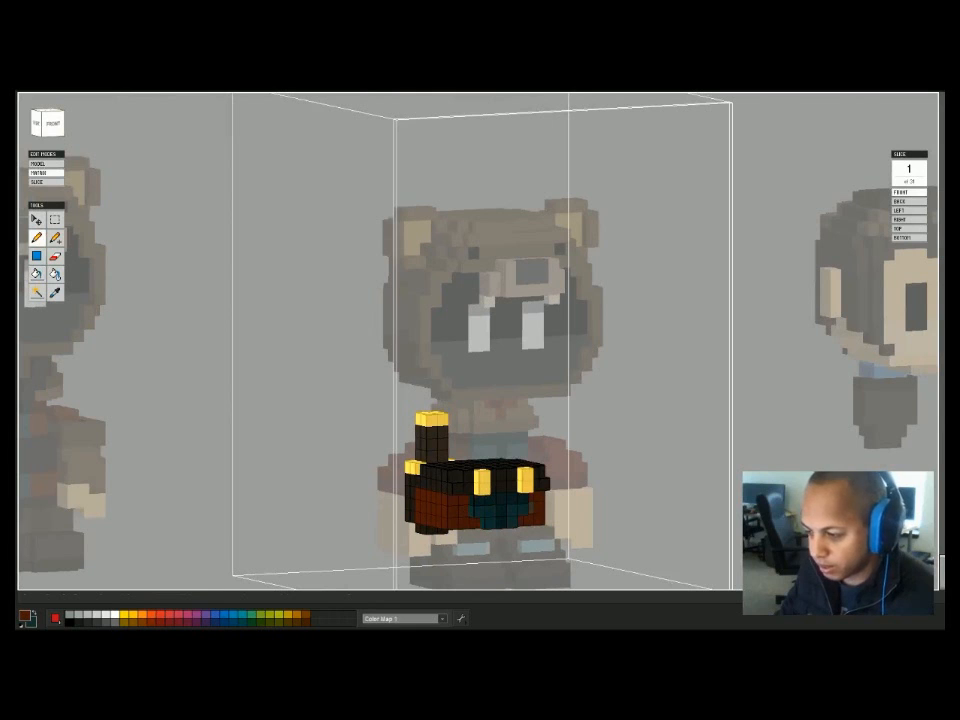
right_drag(500, 400, 625, 400)
key(Tab)
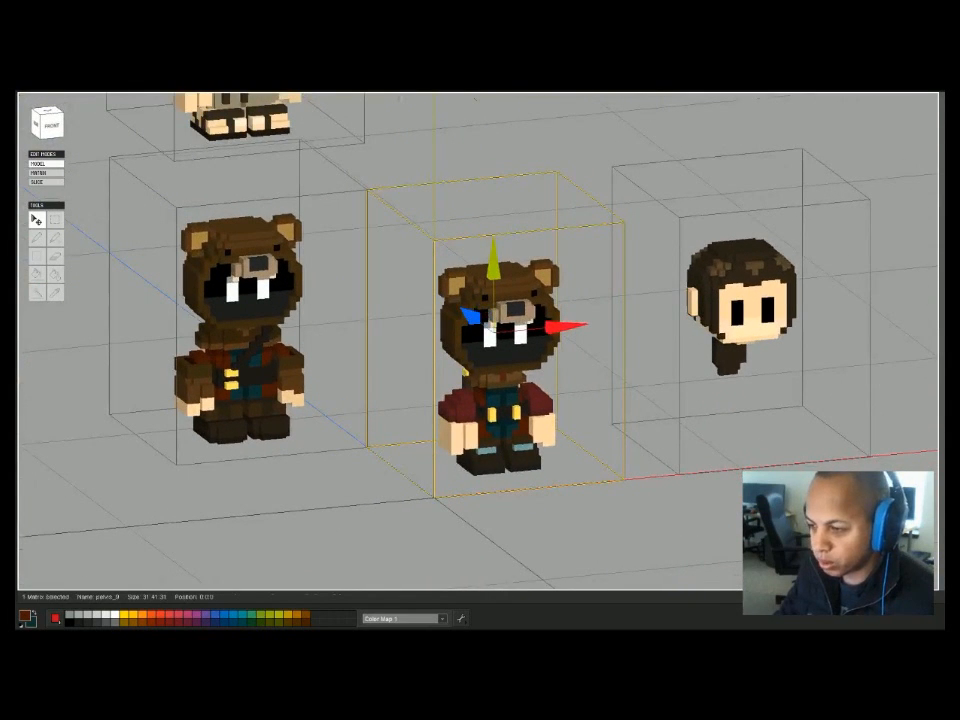
Select the upper rows of the copy's right sleeve from the front and fill them with the dark red.
key(Tab)
key(1)
key(m)
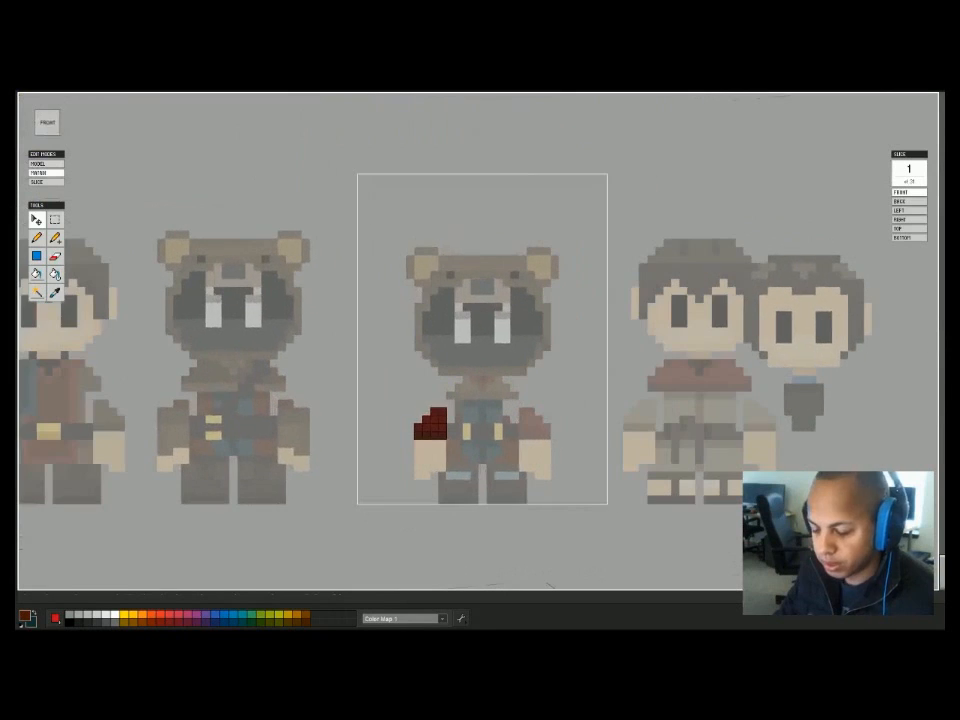
drag(405, 390, 462, 419)
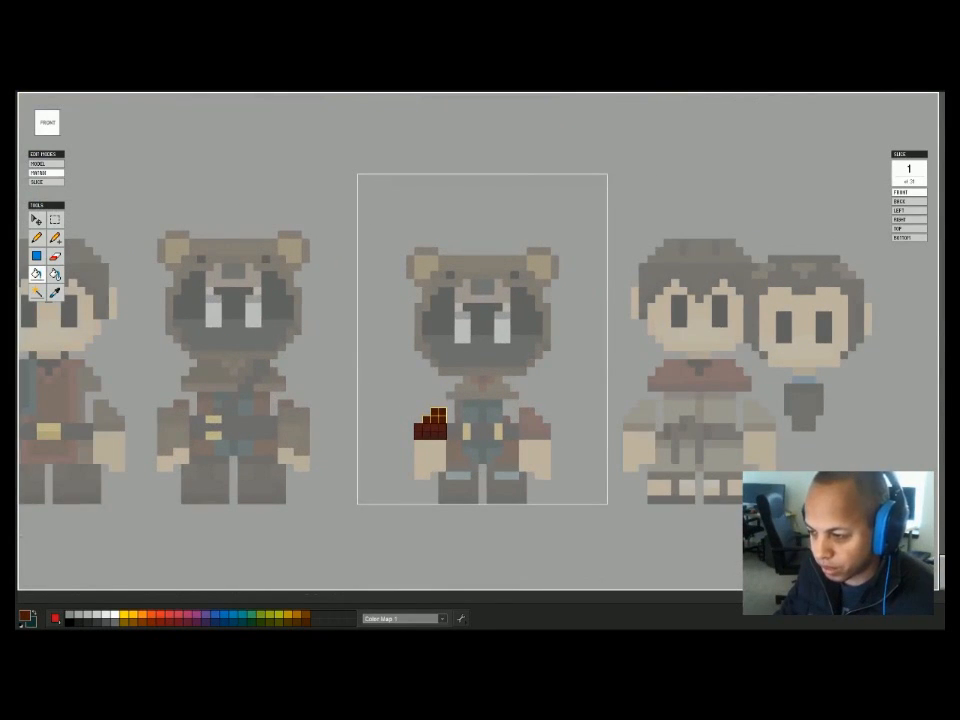
key(Tab)
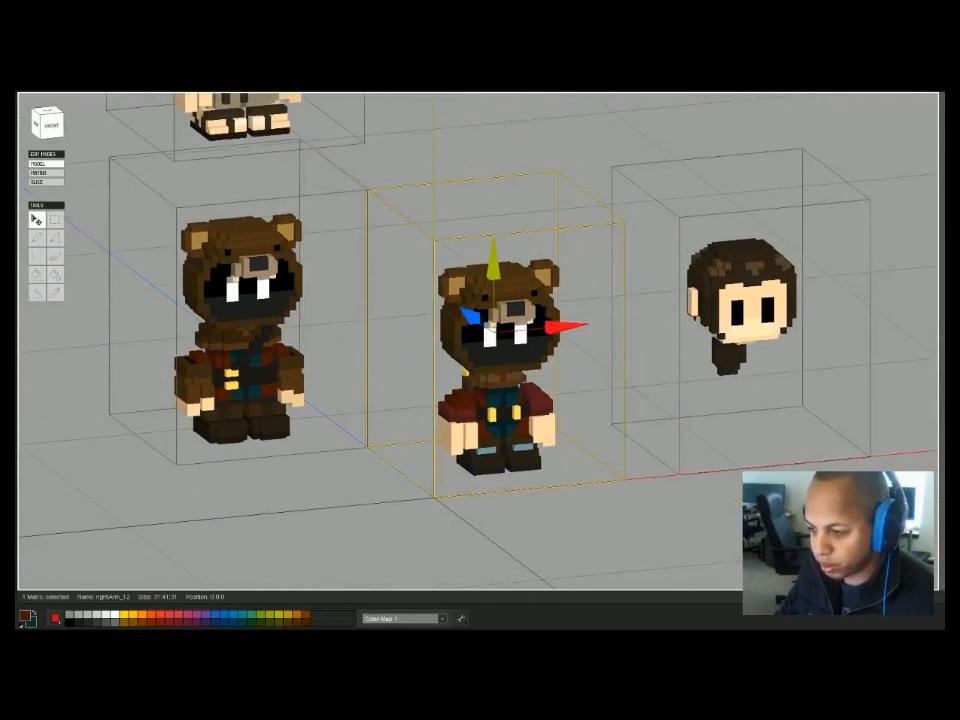
Sample the brown from the original's right sleeve and recolour the lower rows of the copy's right sleeve with it.
key(Tab)
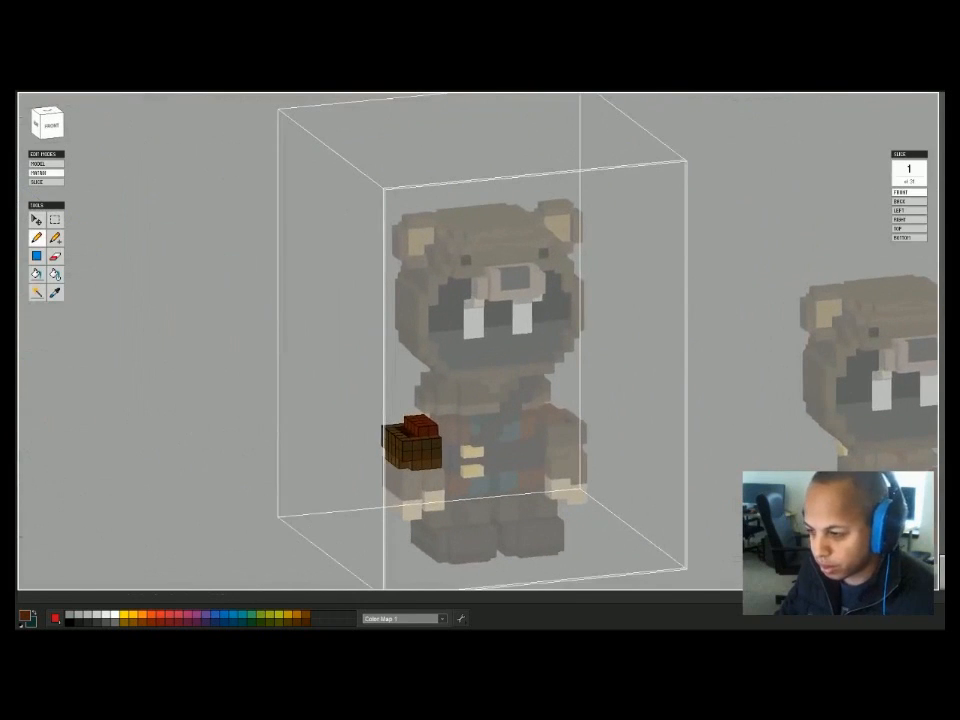
key(Tab)
key(Tab)
scroll(480, 340, up, 3)
key(m)
click(455, 338)
right_drag(455, 338, 620, 355)
key(g)
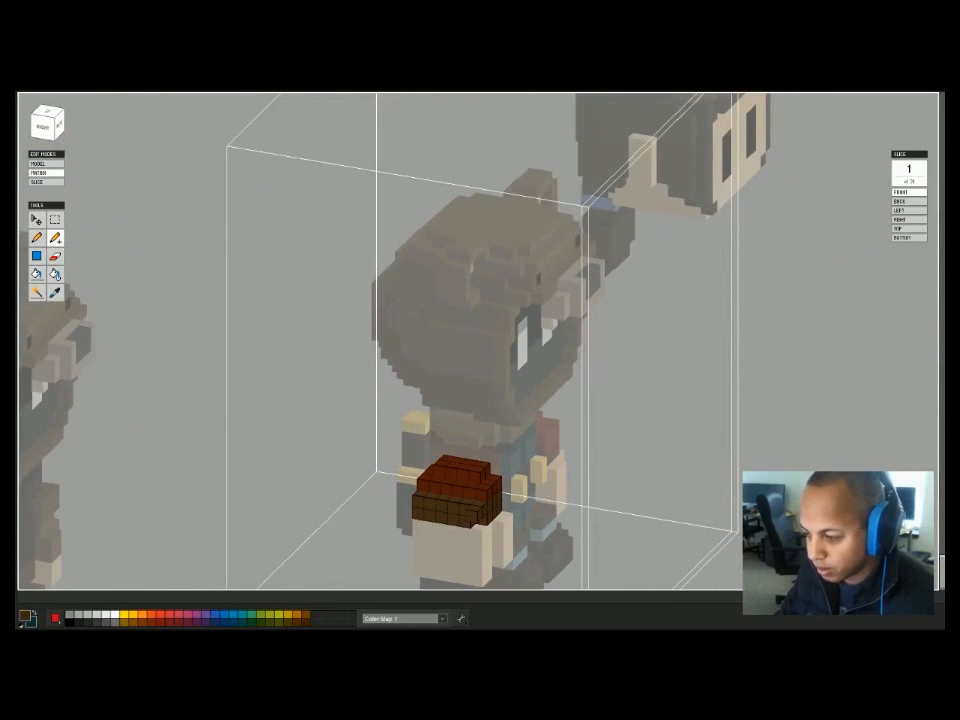
Build out the lower part of the copy's right sleeve with extra brown voxels.
key(Tab)
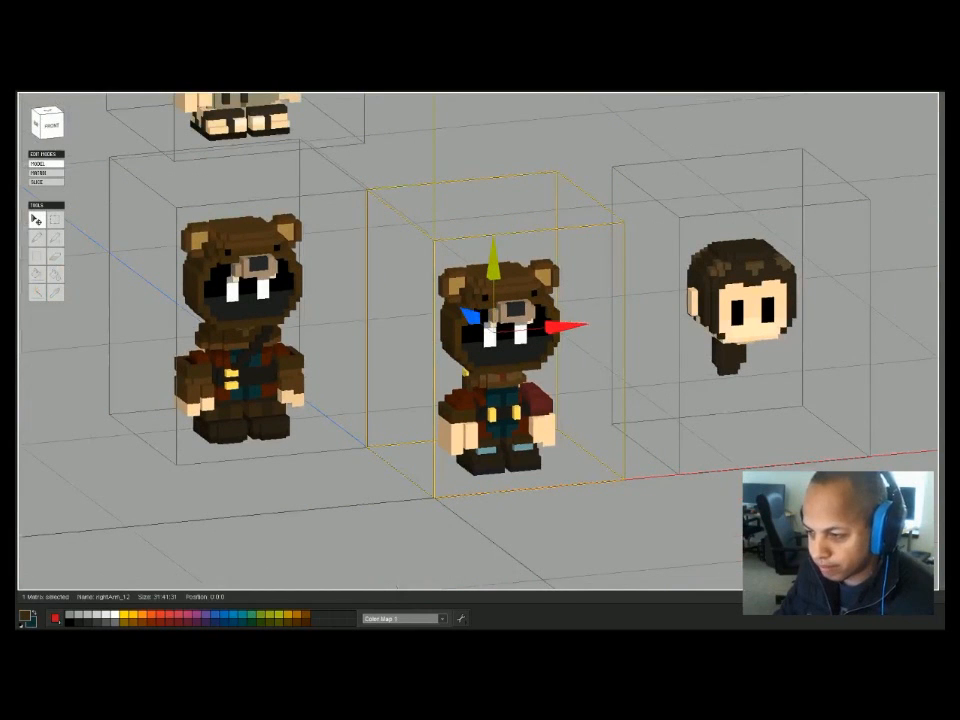
key(Tab)
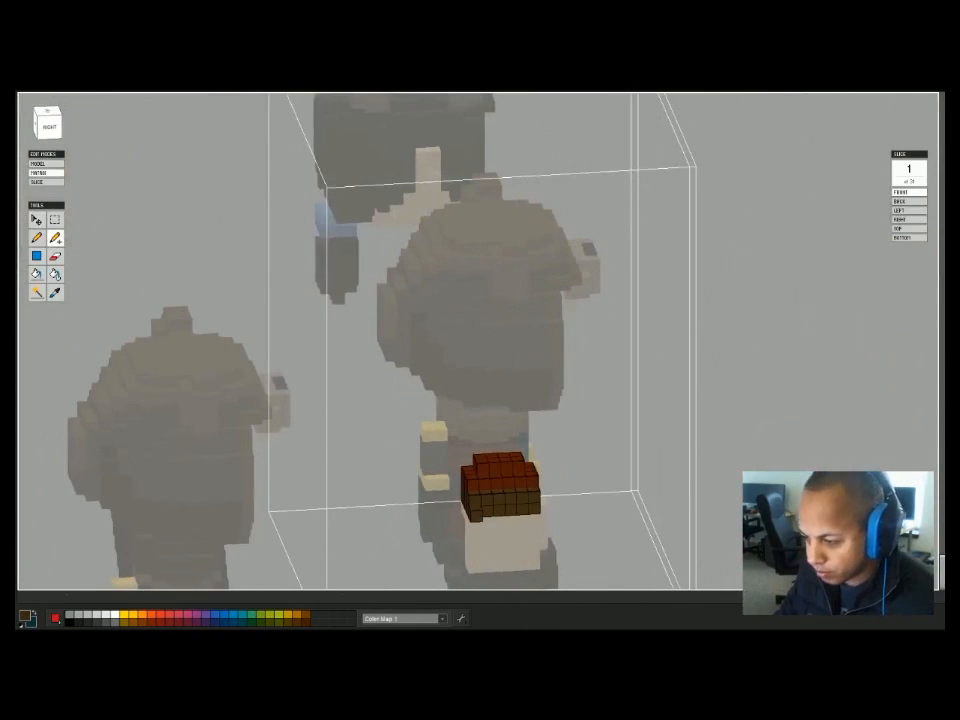
key(Tab)
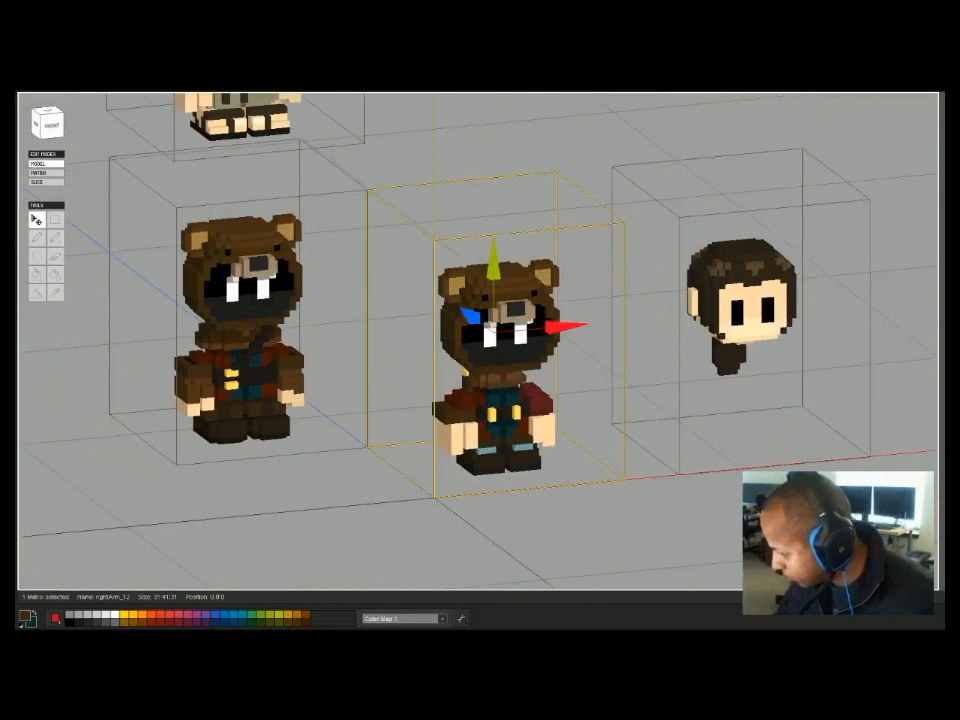
Sample the dark brown from the original's right sleeve and paint shading voxels on the copy's right sleeve.
key(Tab)
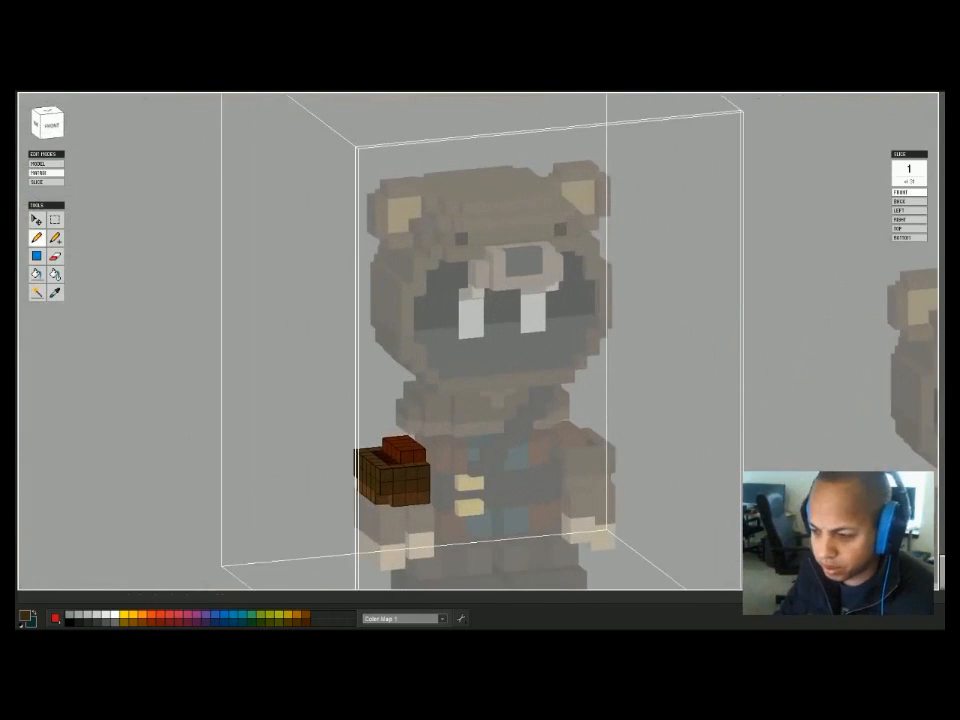
key(Tab)
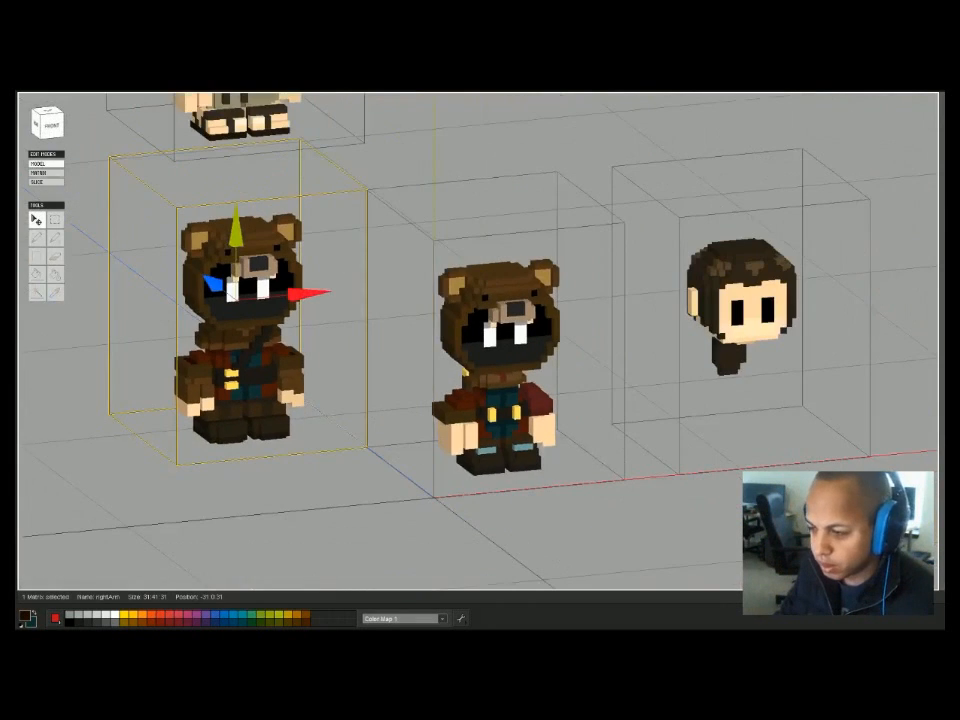
key(Tab)
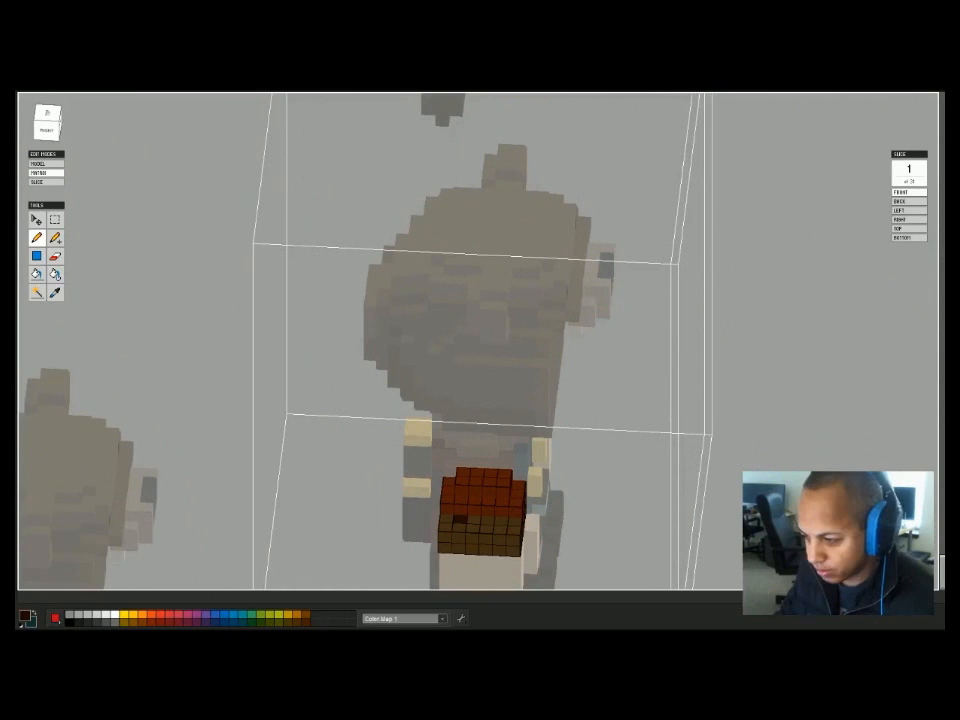
key(Tab)
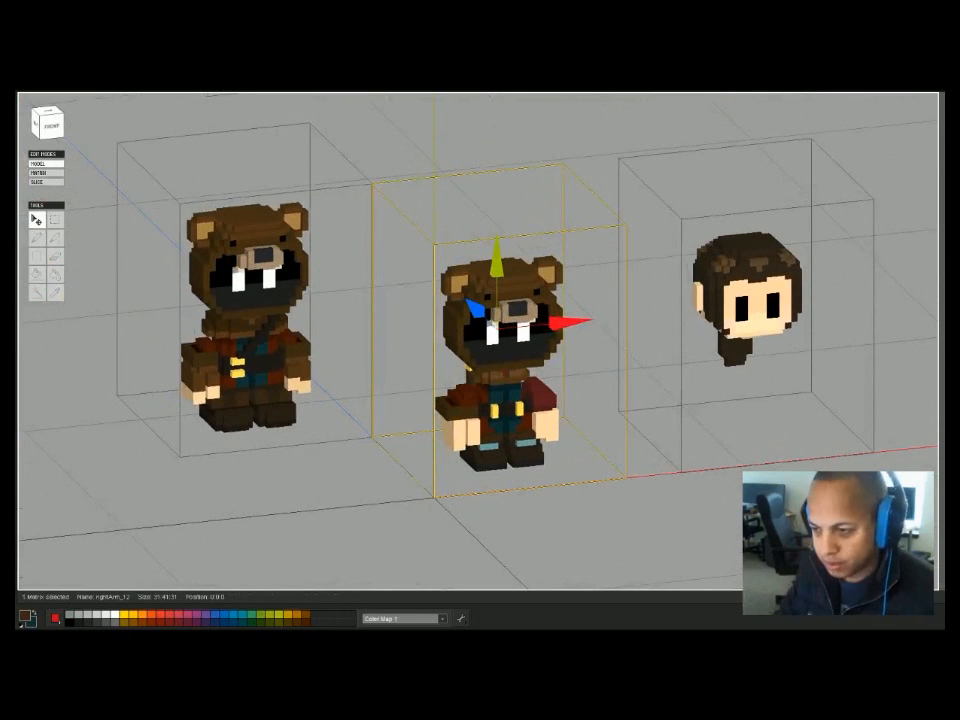
Sample the brown from the original's right sleeve and fill the upper thumb piece of the copy's right hand with it.
key(Tab)
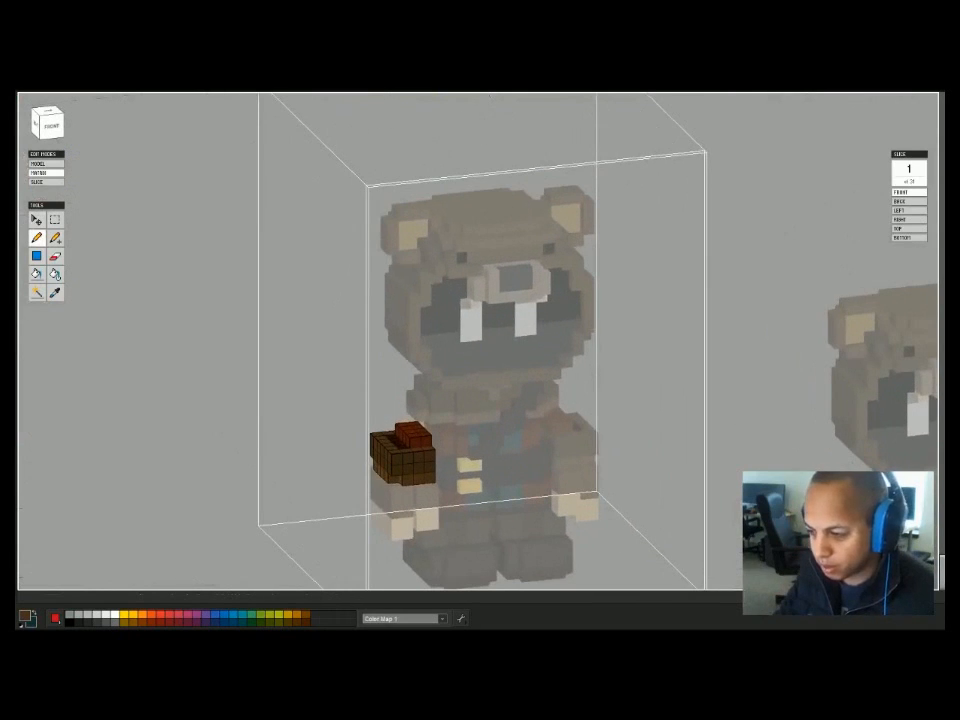
key(Tab)
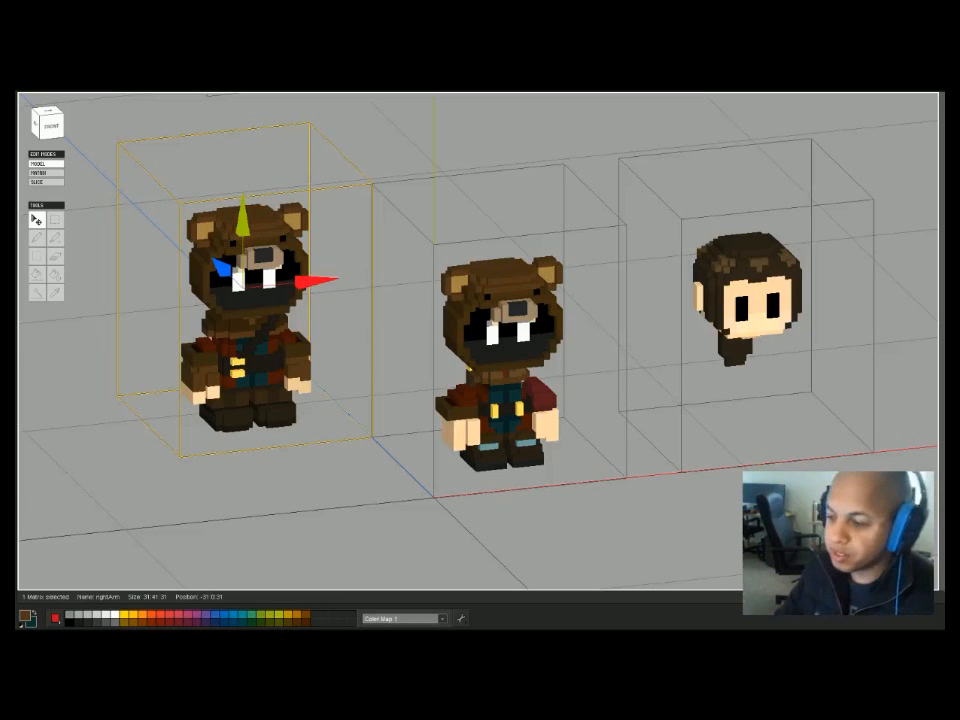
double_click(471, 430)
key(g)
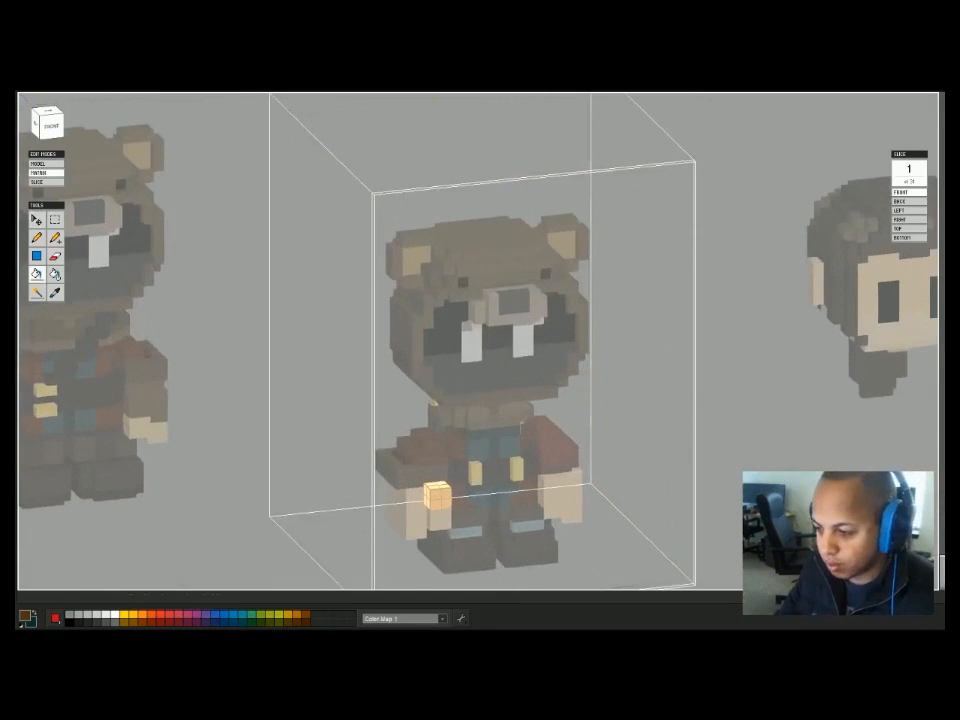
key(Tab)
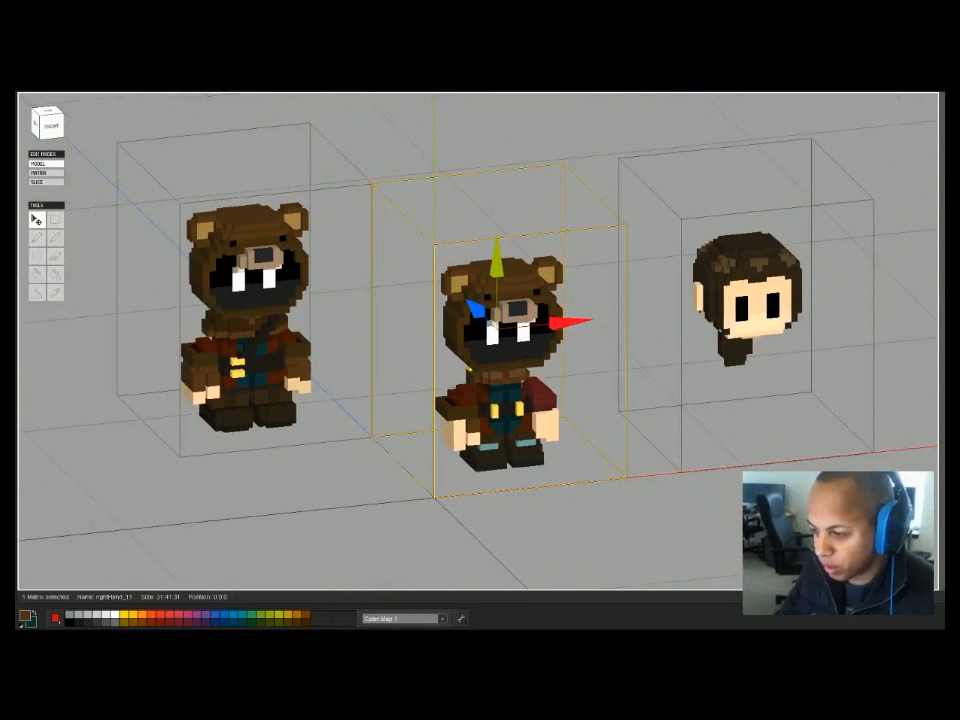
Fill the copy's right hand piece and its first upper finger piece with the sleeve brown.
key(Tab)
key(g)
key(Tab)
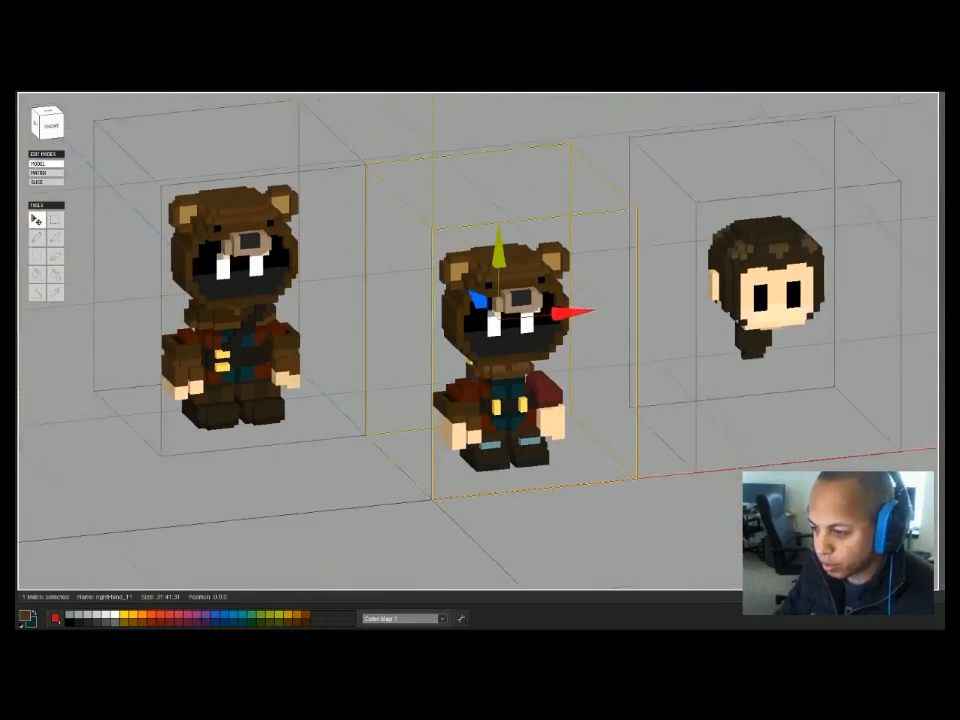
key(Tab)
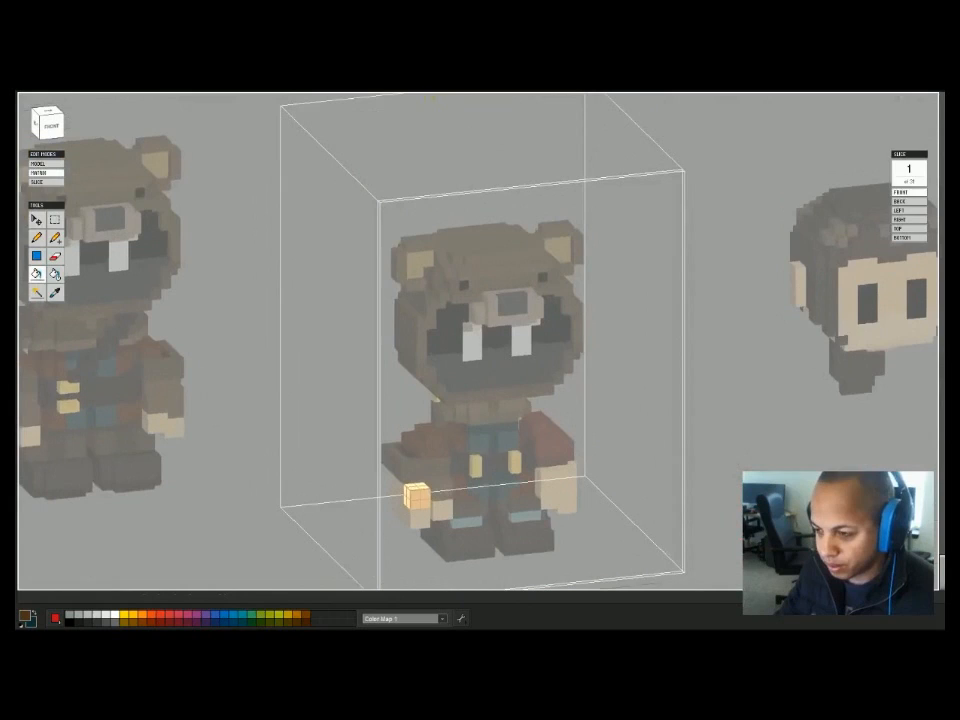
key(Tab)
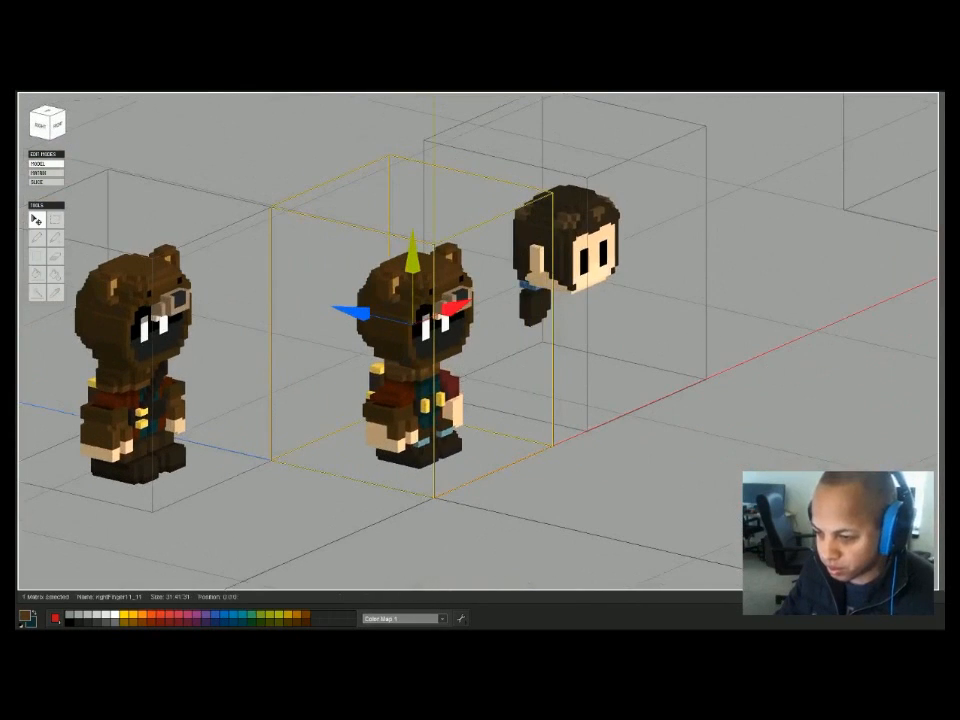
Fill the remaining upper finger pieces of the copy's right hand with the same brown.
scroll(260, 460, up, 3)
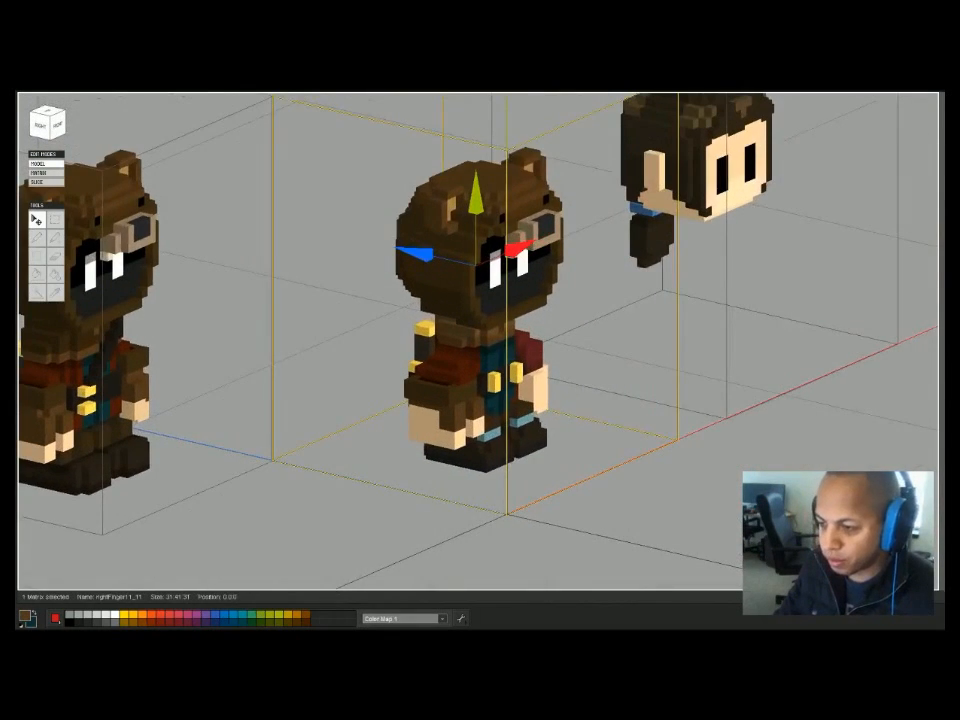
key(Tab)
key(Tab)
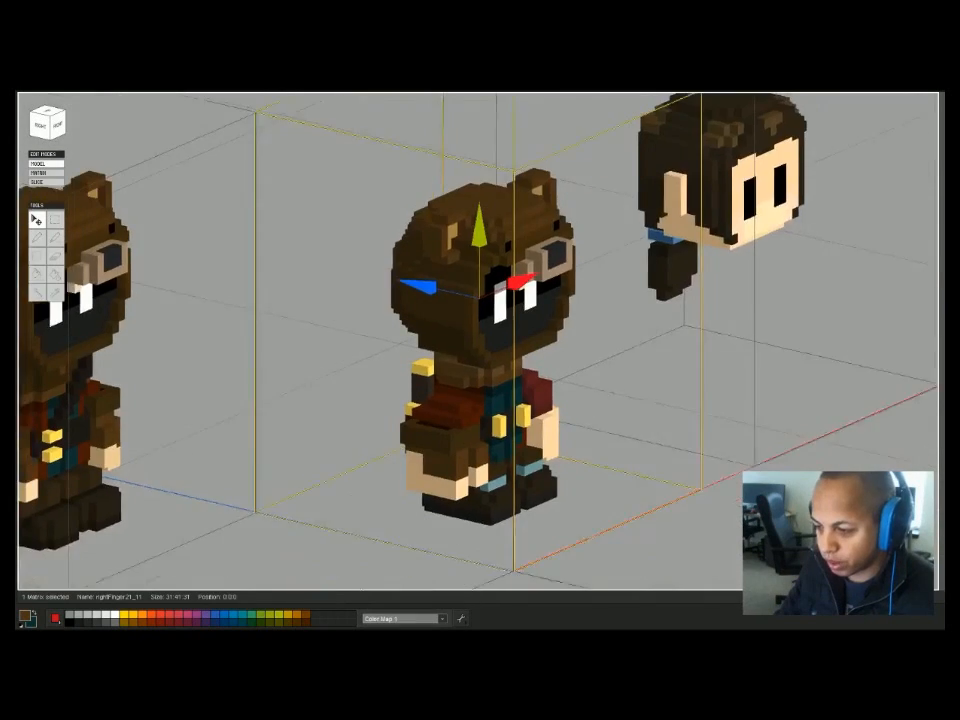
key(Tab)
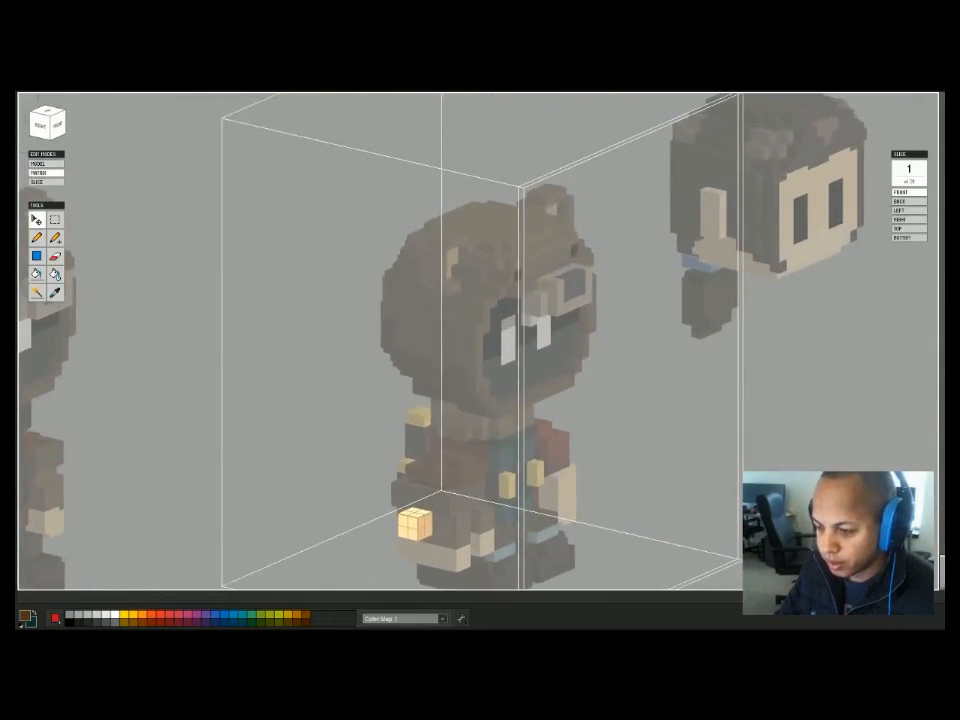
key(Tab)
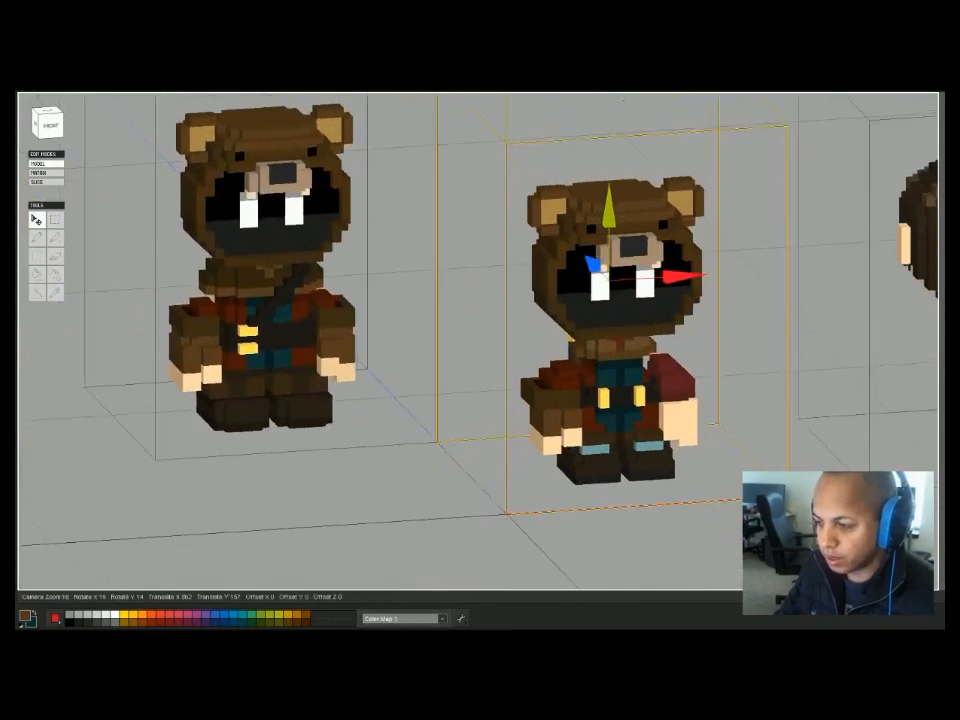
Pull the copy's old dark red left arm out of the body along the red axis and delete it.
click(544, 393)
drag(555, 289, 762, 277)
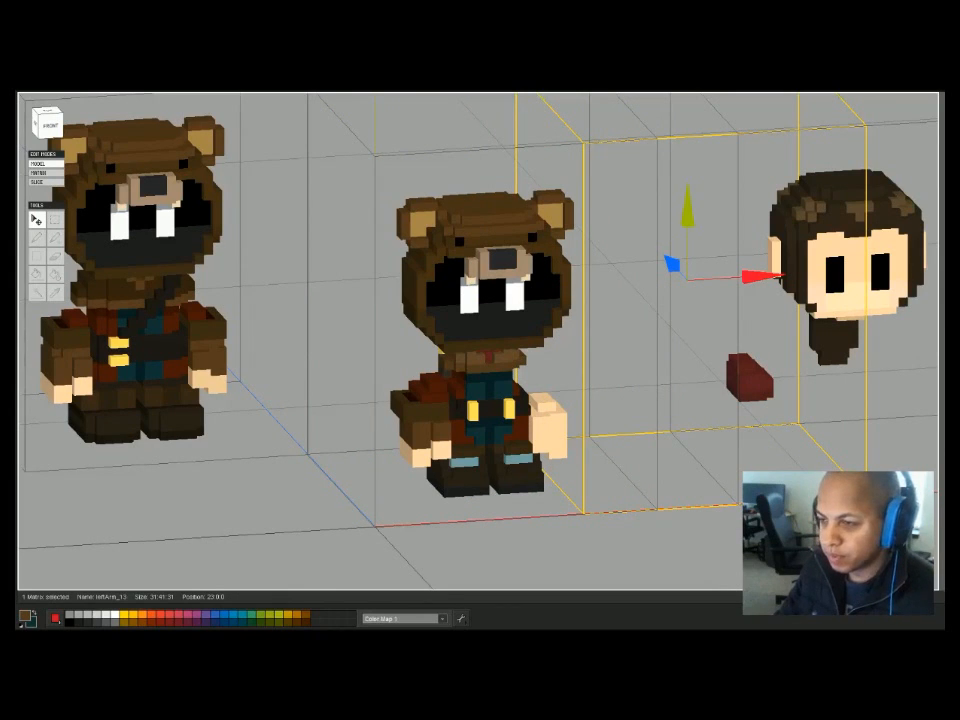
key(Delete)
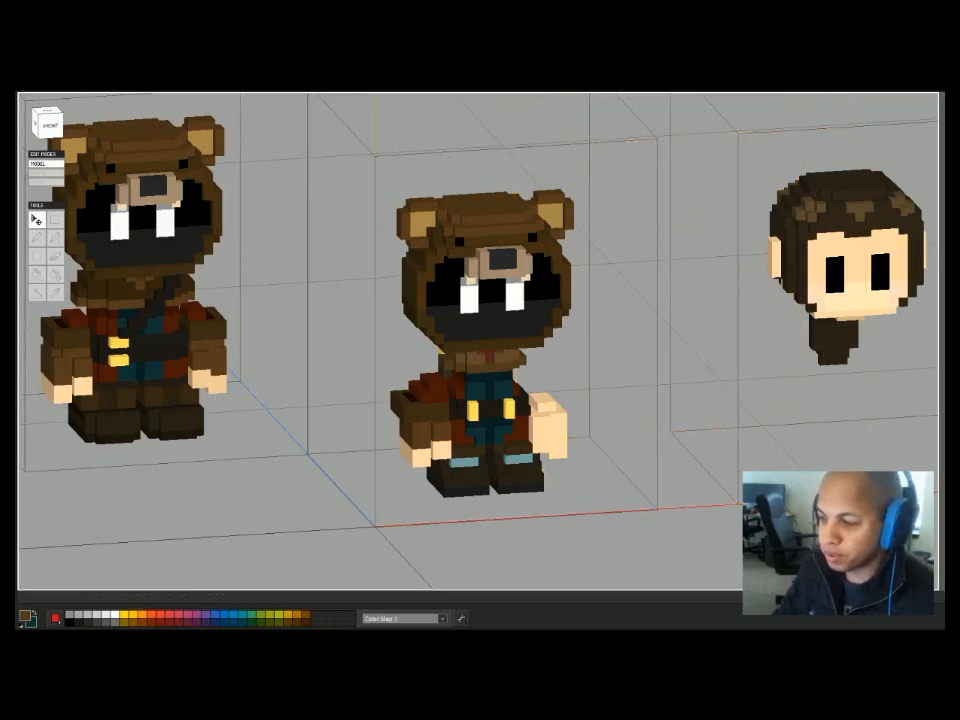
Sample the dark brown from the copy's bear head and fill the collar piece on the character's right side with it.
right_drag(781, 278, 915, 282)
middle_drag(680, 282, 915, 282)
middle_drag(600, 300, 642, 306)
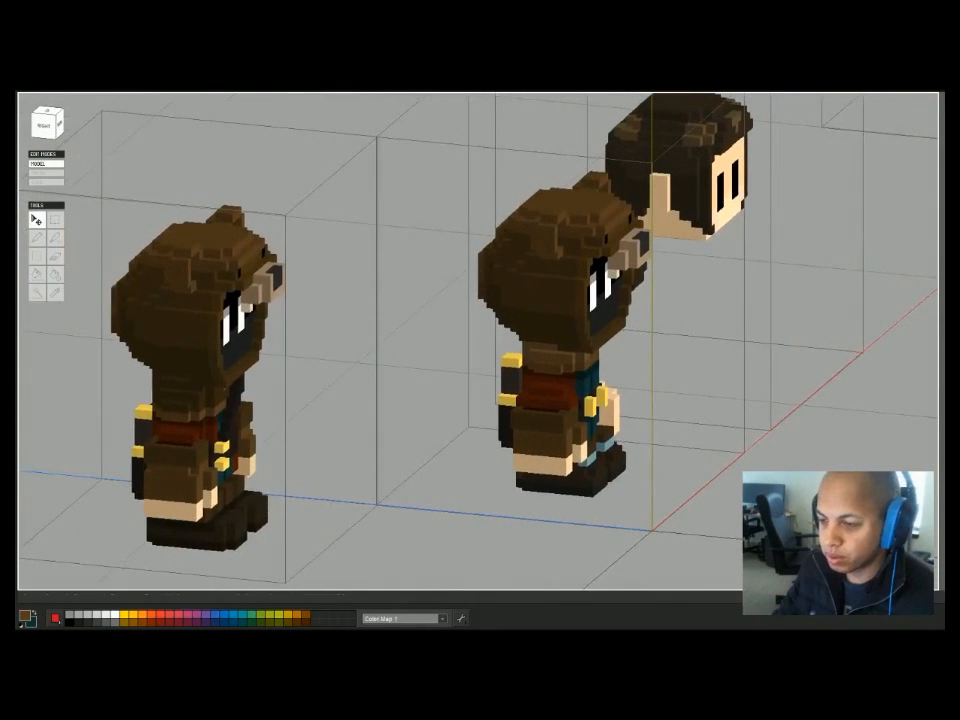
double_click(555, 280)
scroll(555, 280, up, 4)
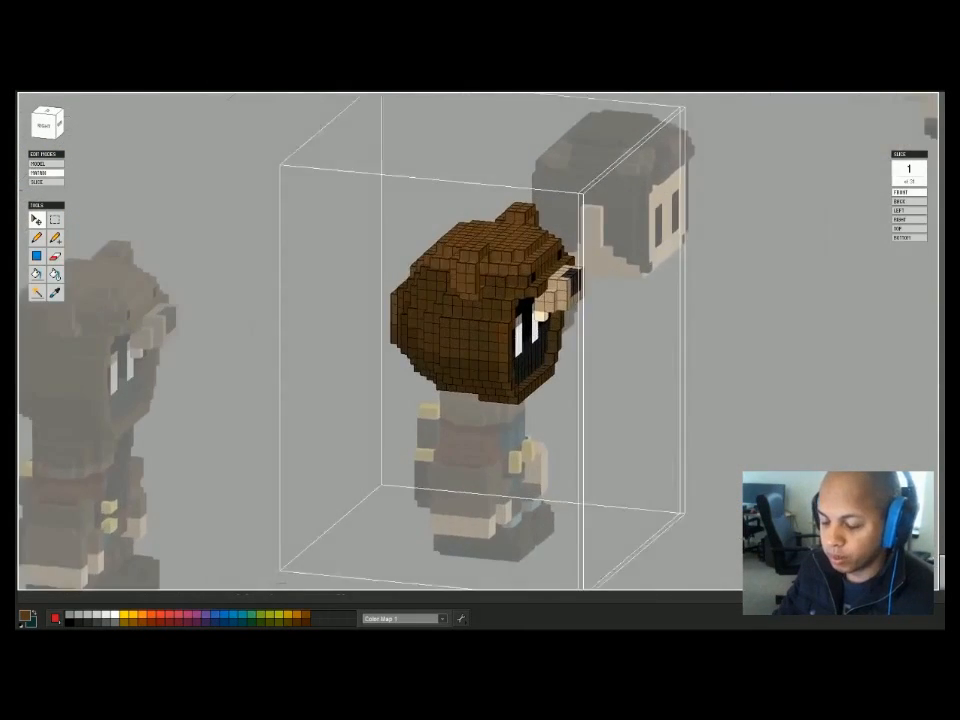
key(Return)
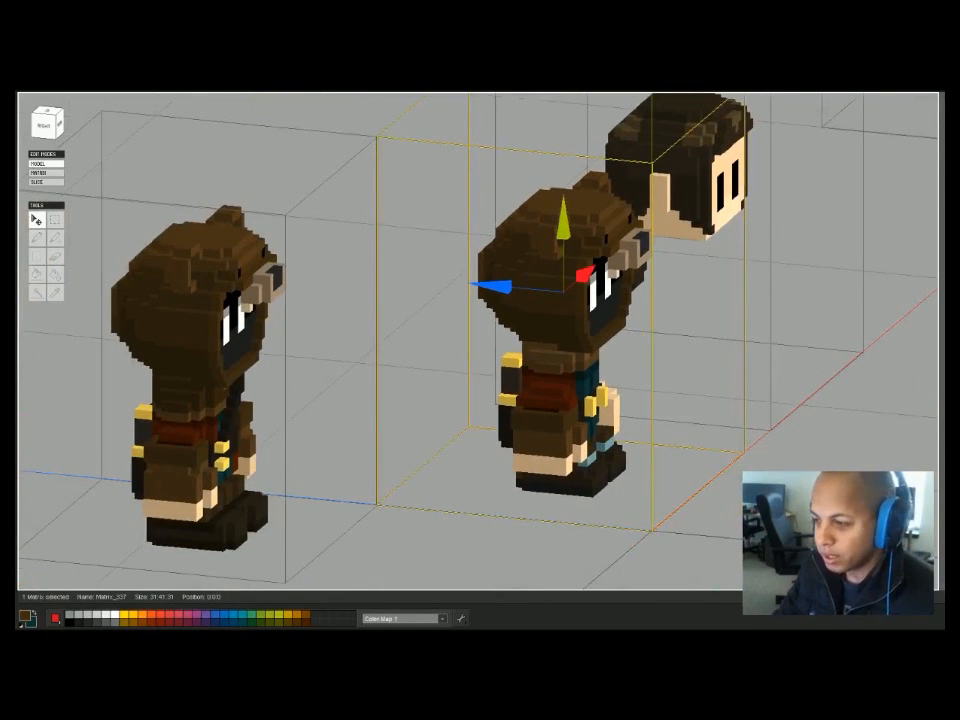
key(Return)
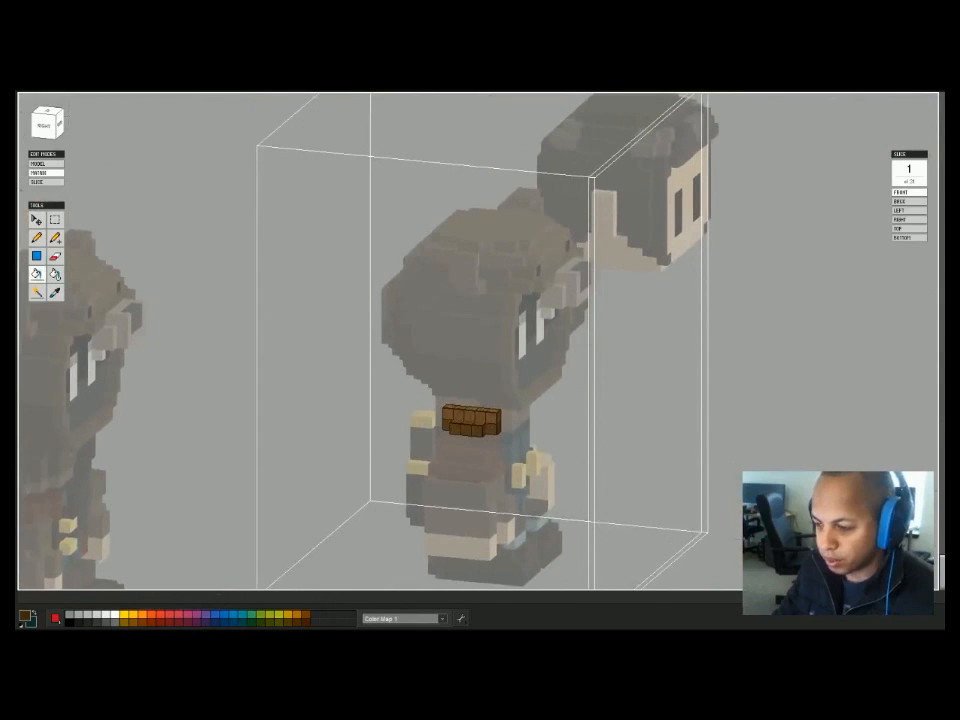
key(Return)
Fill the lighter brown neck voxels of the copy's torso with the dark brown.
double_click(547, 393)
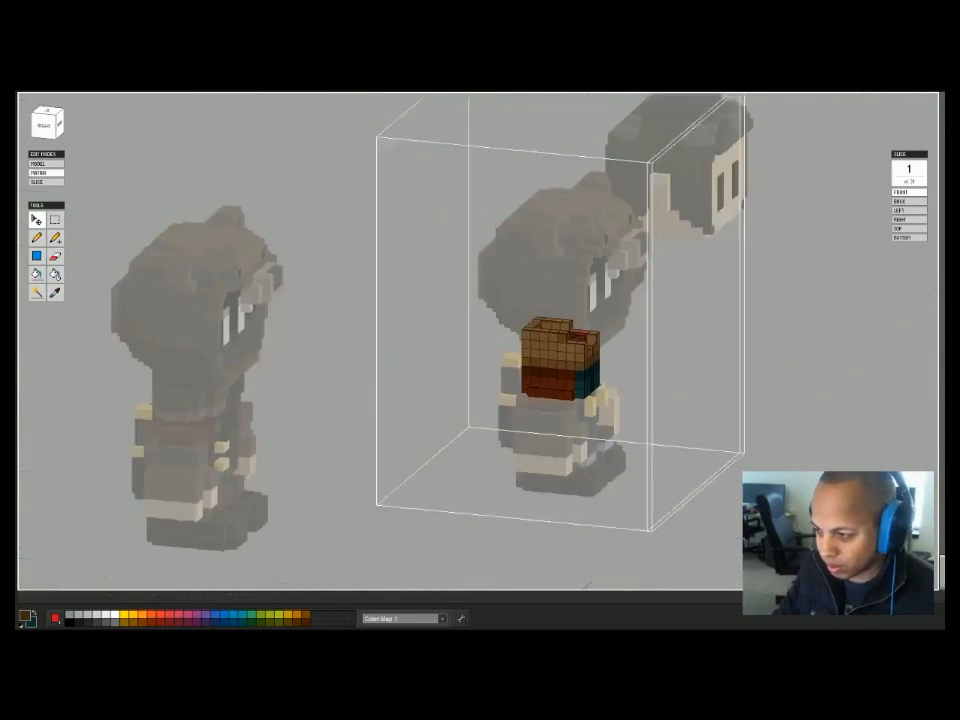
scroll(480, 396, up, 2)
key(g)
click(475, 396)
right_drag(475, 396, 410, 425)
key(Return)
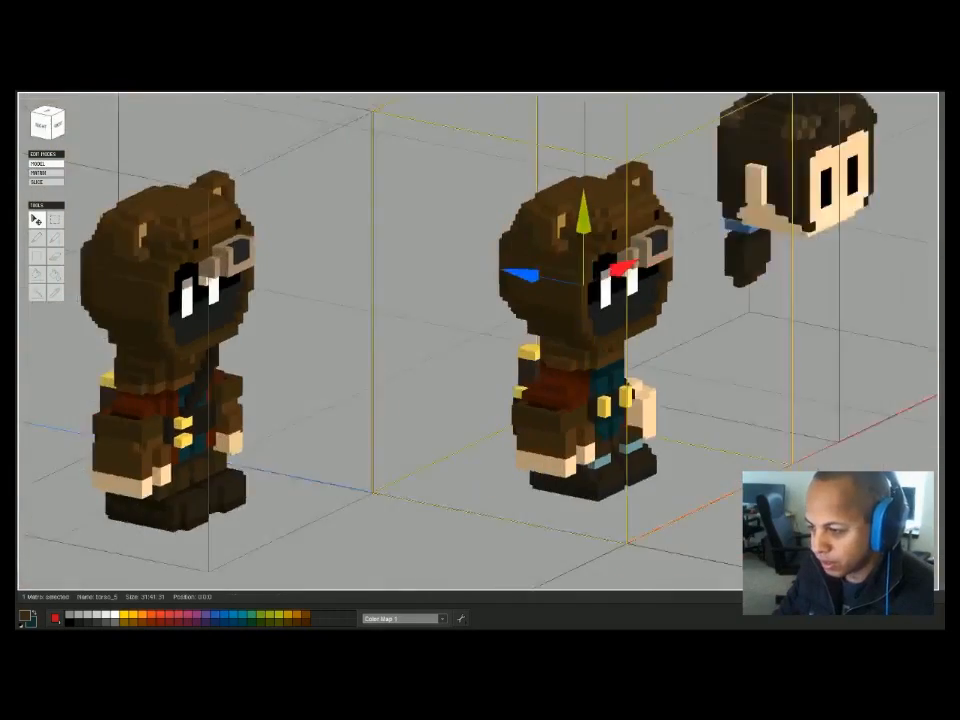
Recolour the collar piece on the character's left side dark brown and the torso's bright red neckline voxels dark red.
scroll(480, 360, up, 2)
middle_drag(640, 390, 415, 424)
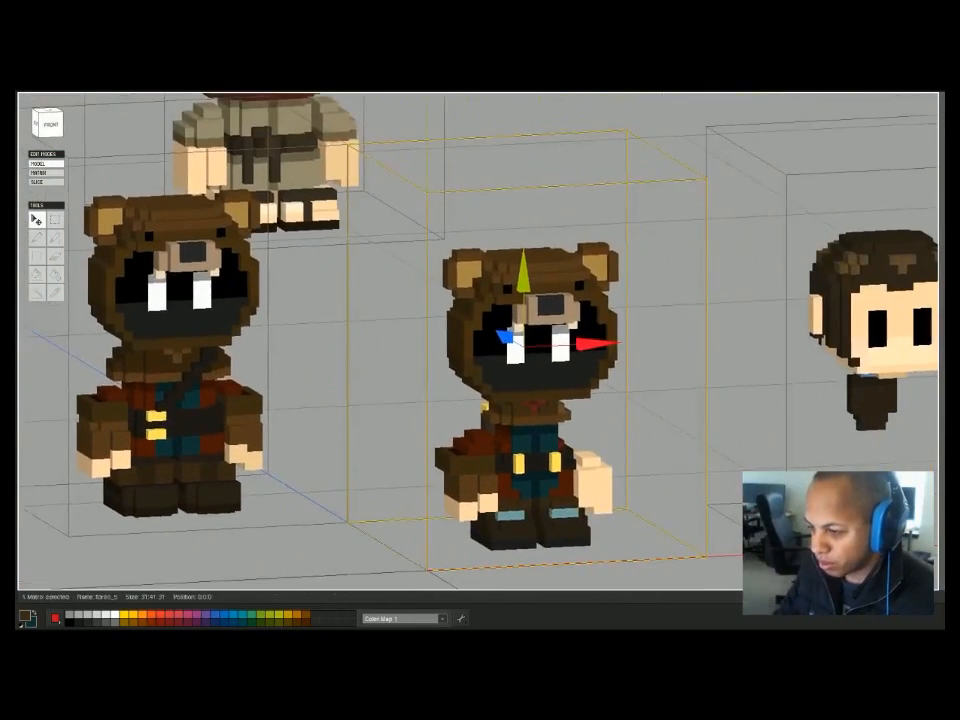
right_drag(560, 400, 470, 425)
click(533, 450)
key(Return)
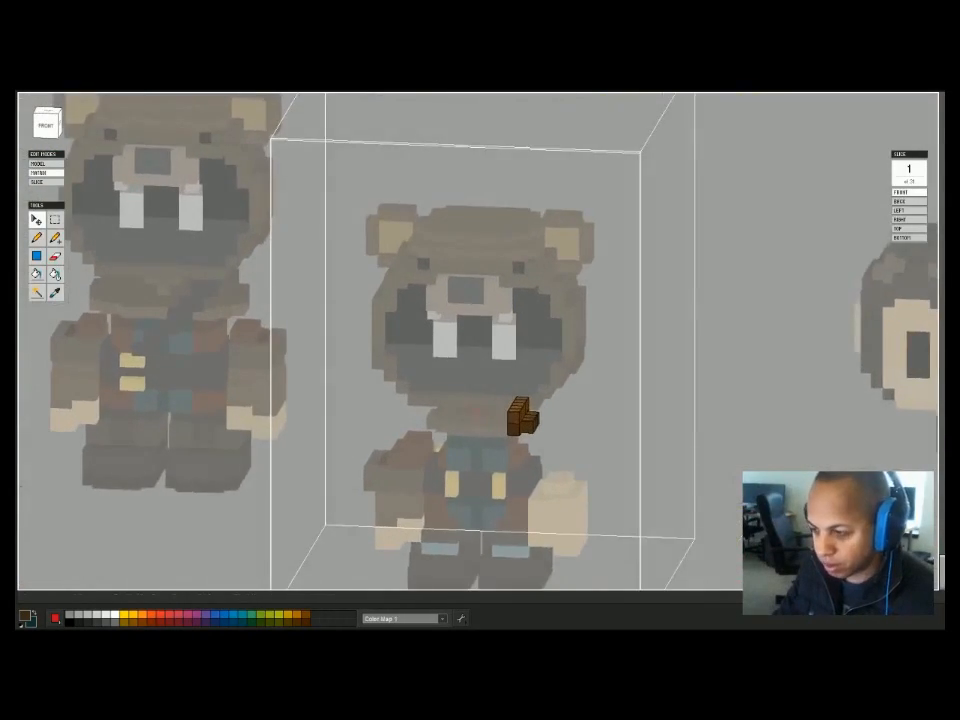
key(Return)
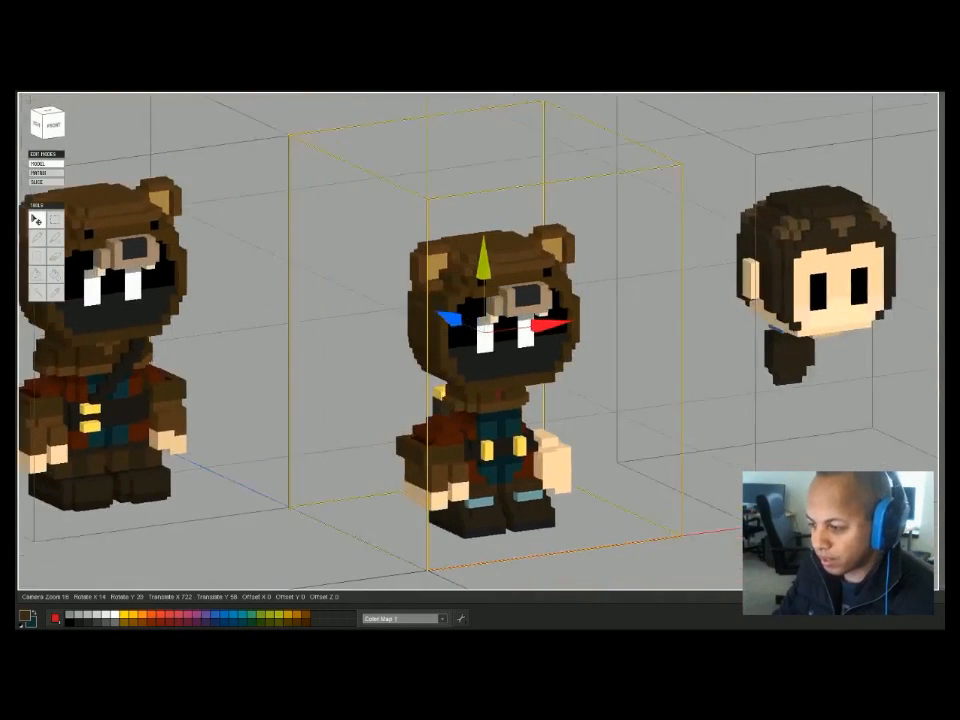
key(Return)
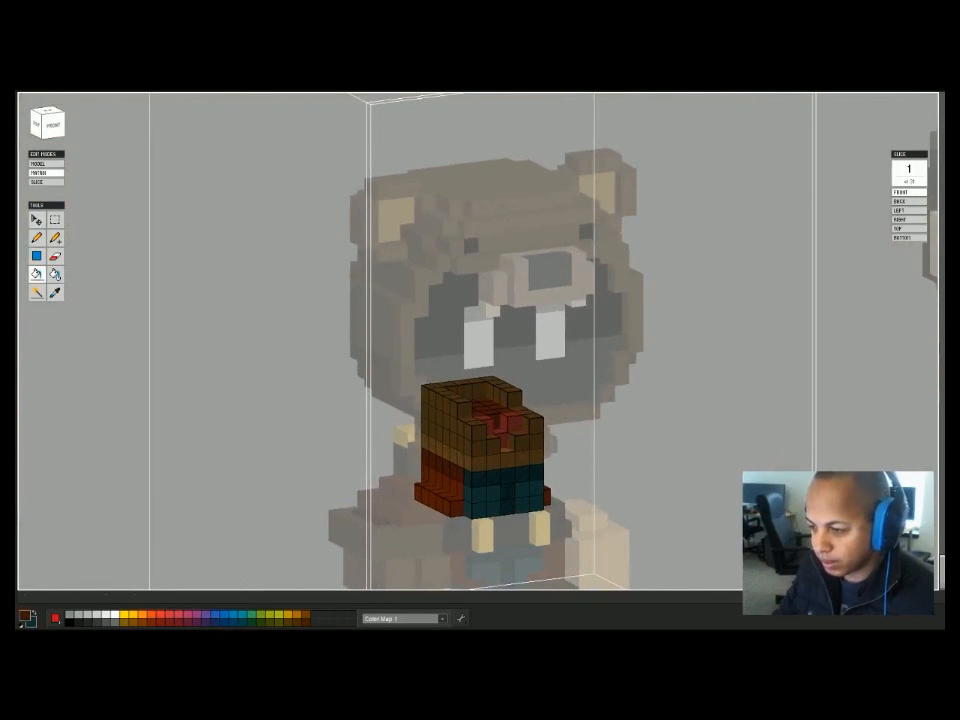
key(Return)
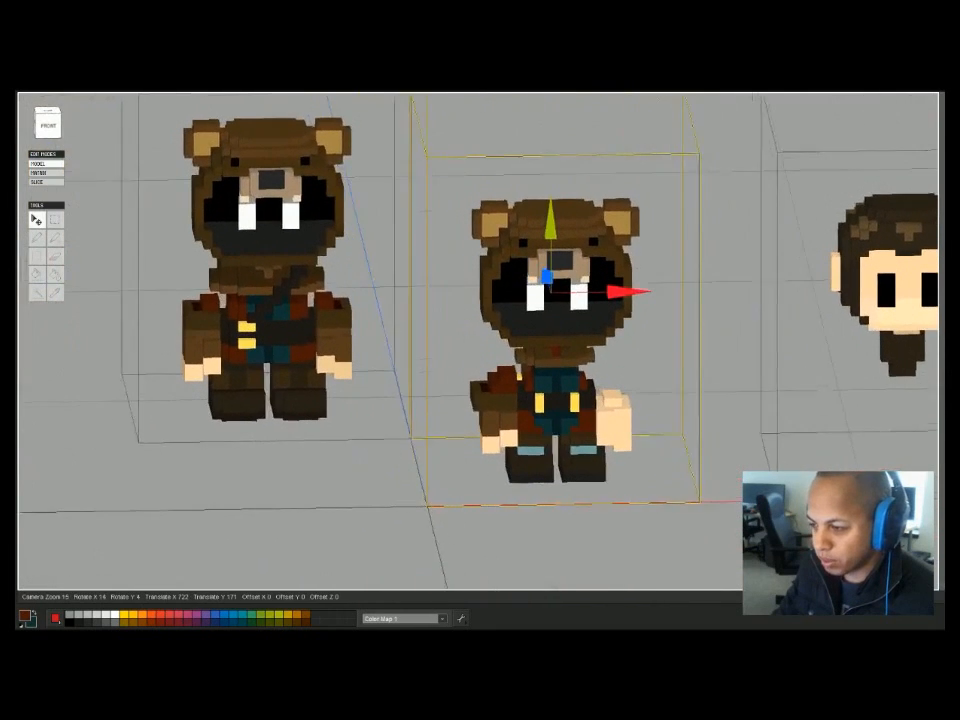
Duplicate the copy's finished right arm and mirror it onto the left side of the body.
click(484, 411)
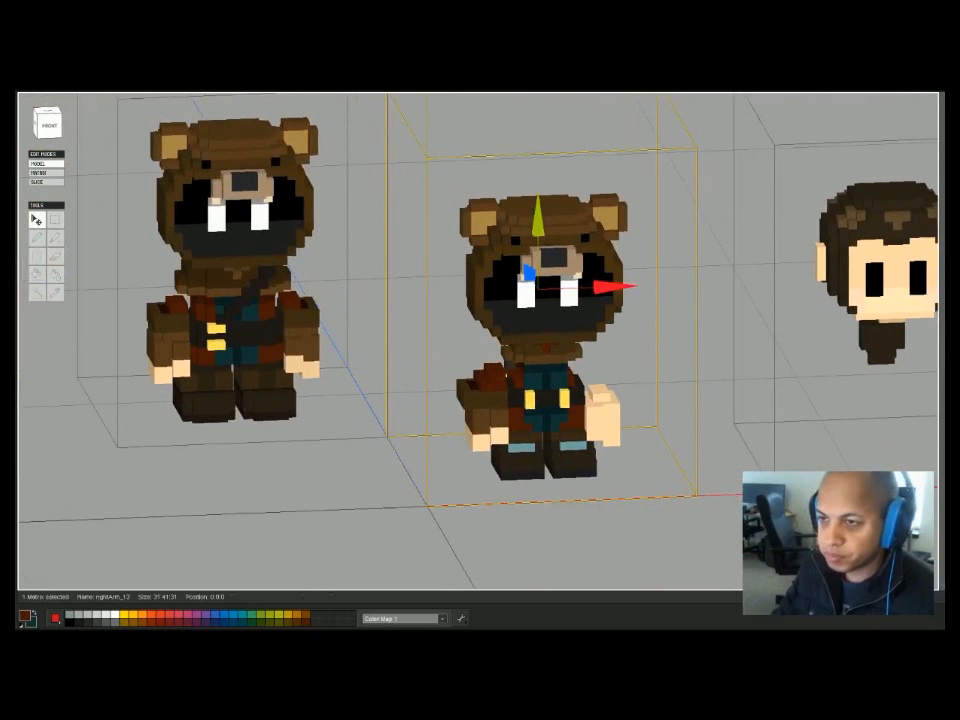
right_drag(480, 340, 460, 325)
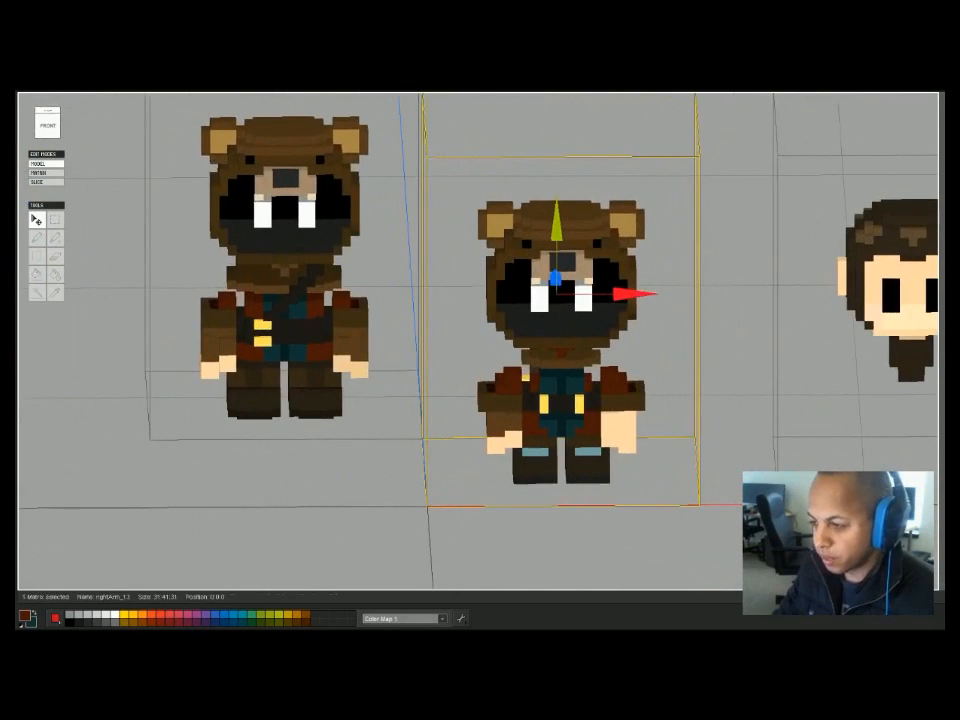
click(460, 330)
click(492, 405)
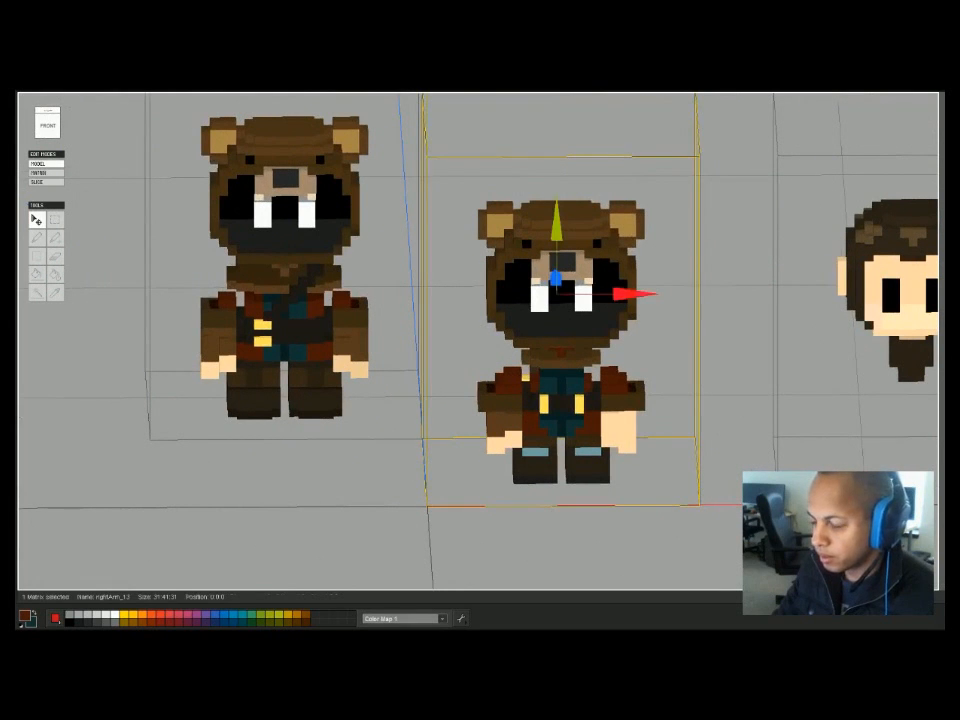
right_drag(492, 400, 560, 438)
Rename the mirrored arm matrix as leftArm.
key(F2)
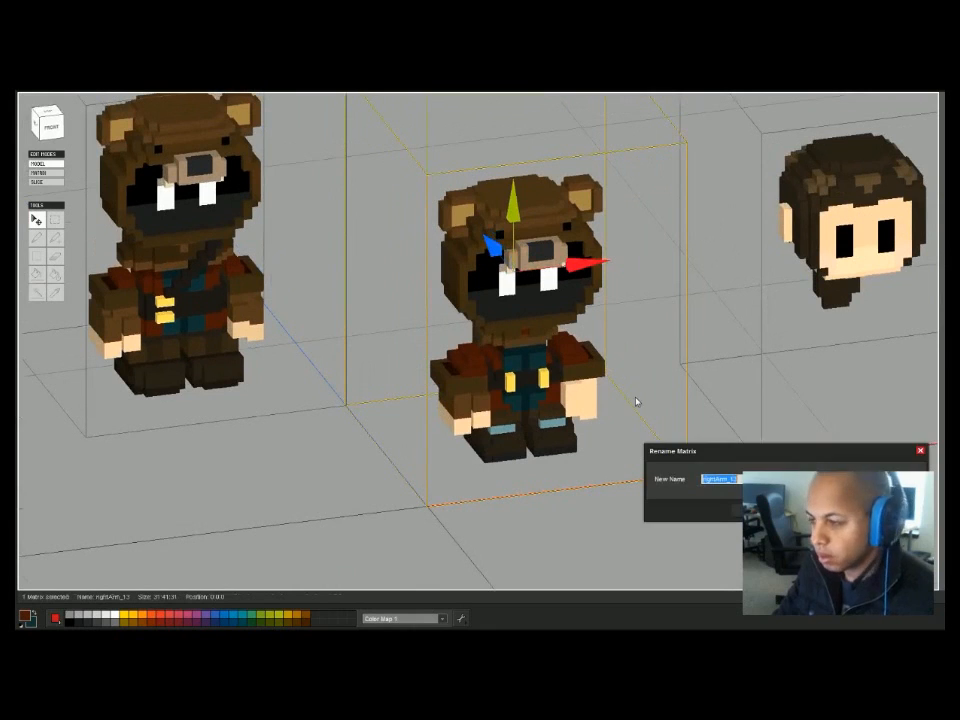
key(BackSpace)
text(leftArm)
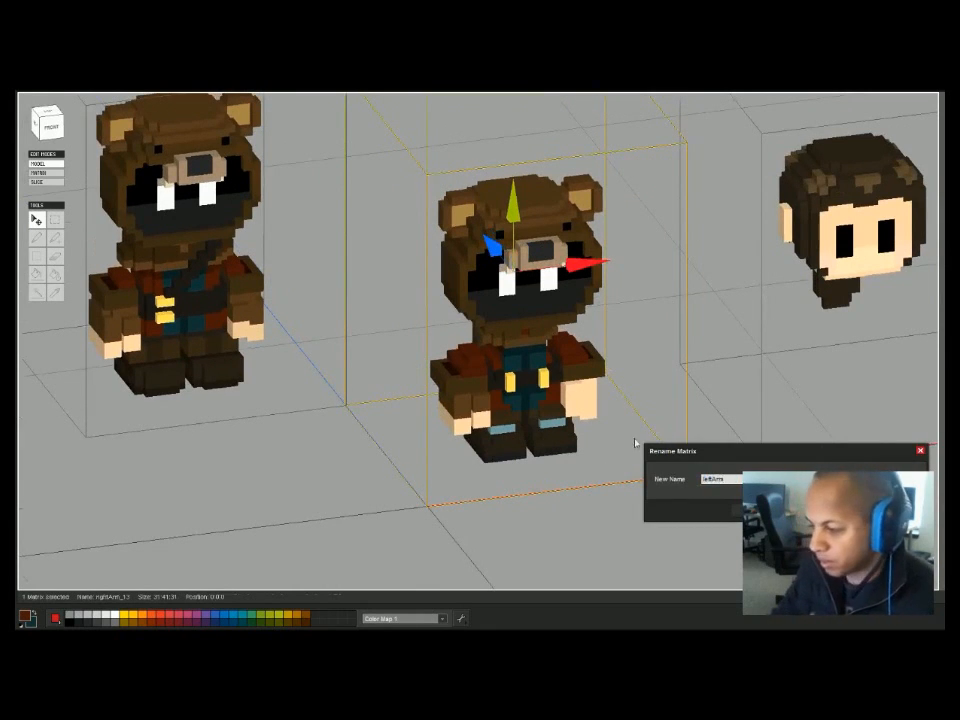
key(Return)
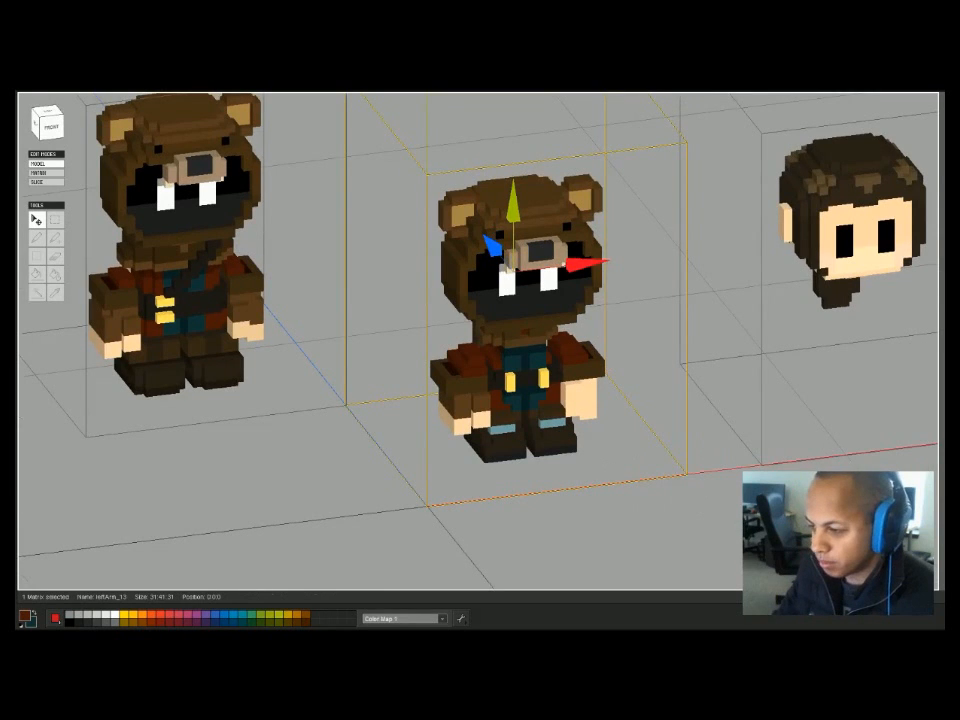
Sample the brown from the copy's right thumb and fill the upper left thumb piece with it.
key(Tab)
scroll(478, 341, up, 3)
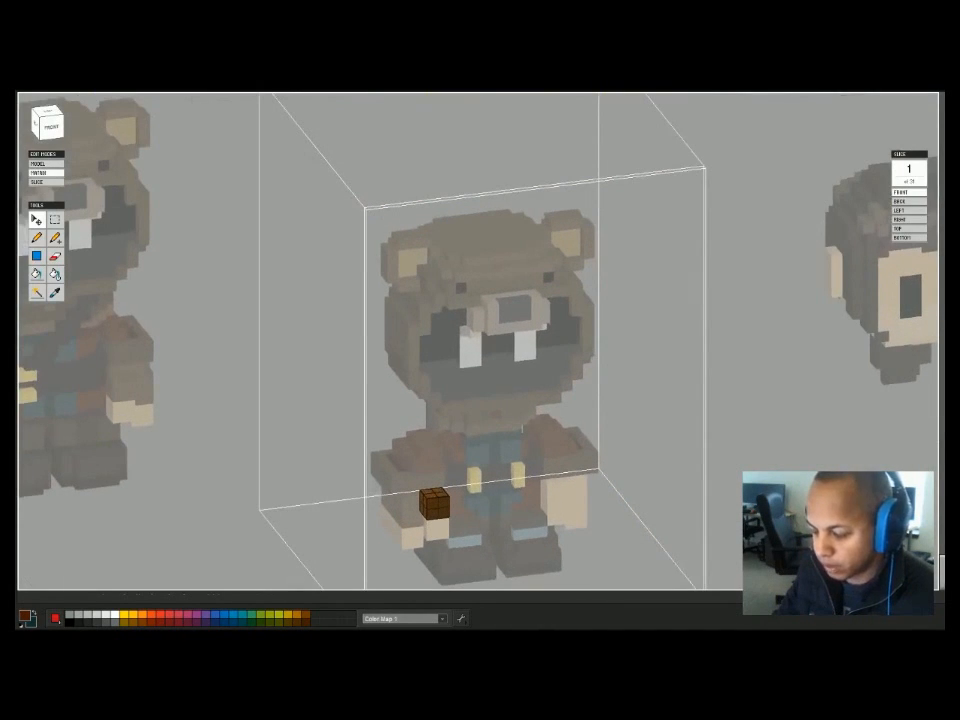
key(b)
key(Tab)
scroll(433, 503, down, 3)
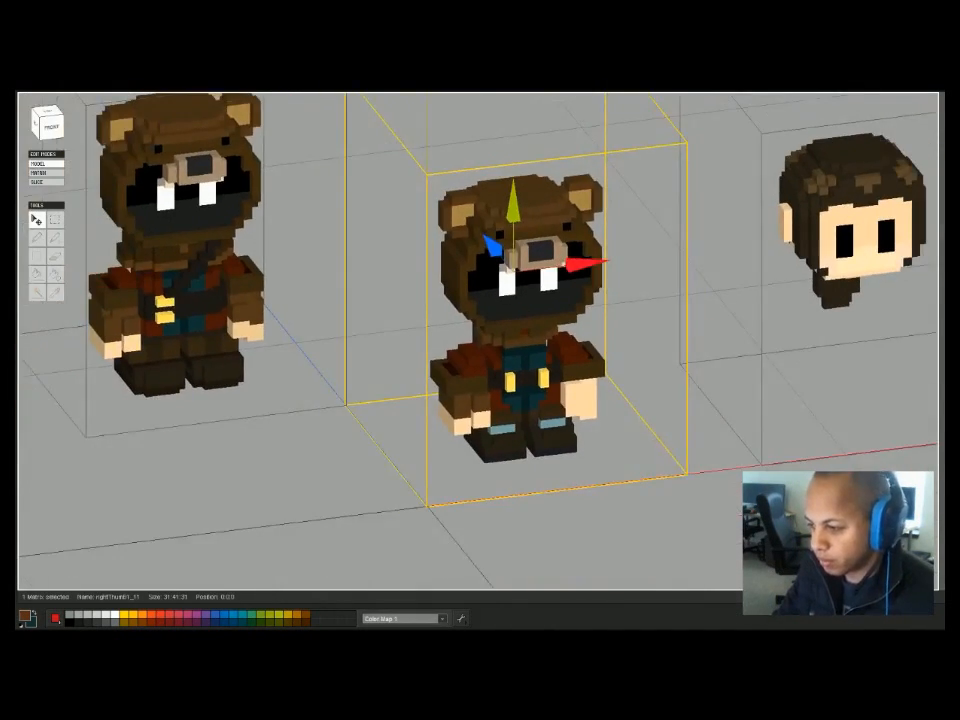
key(Tab)
scroll(480, 330, up, 3)
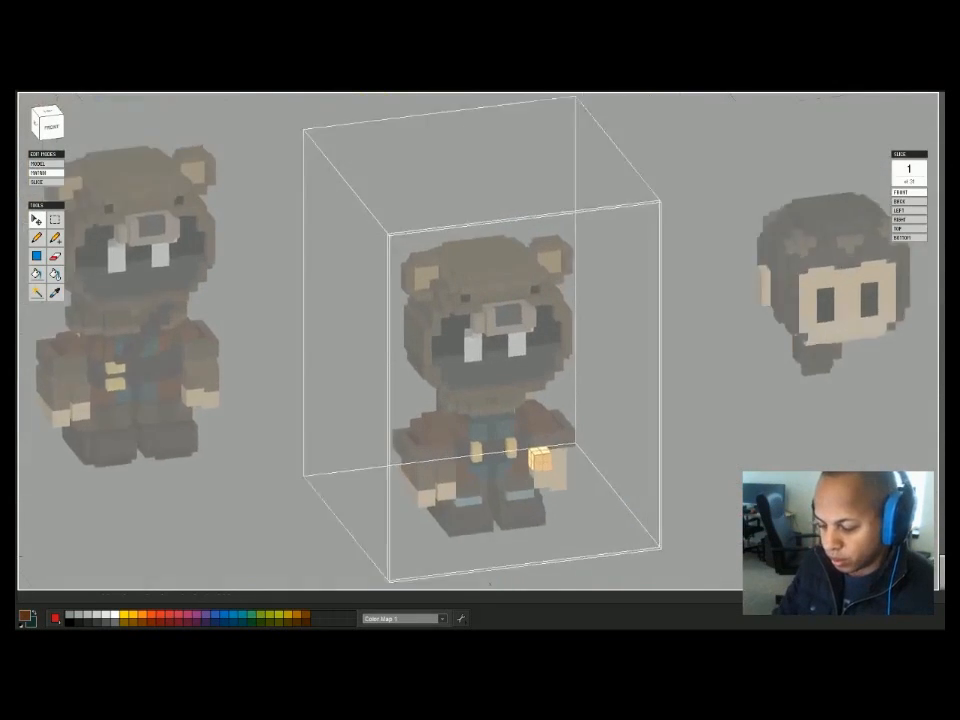
key(Tab)
scroll(480, 330, down, 3)
right_drag(480, 330, 560, 330)
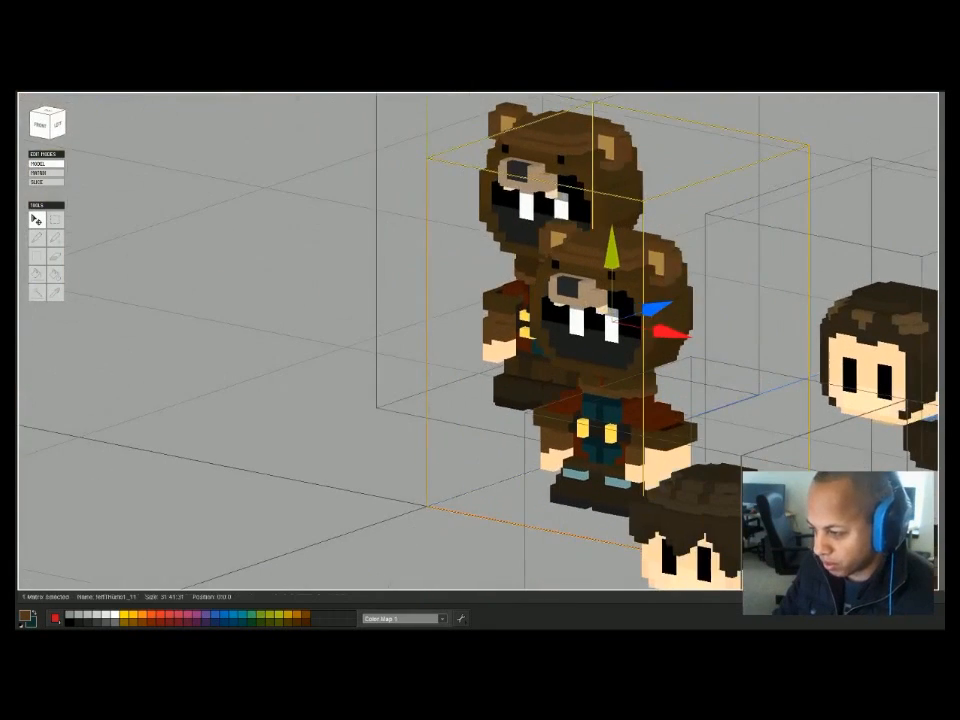
Fill the skin-coloured upper hand piece of the copy's left arm with the sampled brown and check the neighbouring finger pieces.
key(Tab)
key(g)
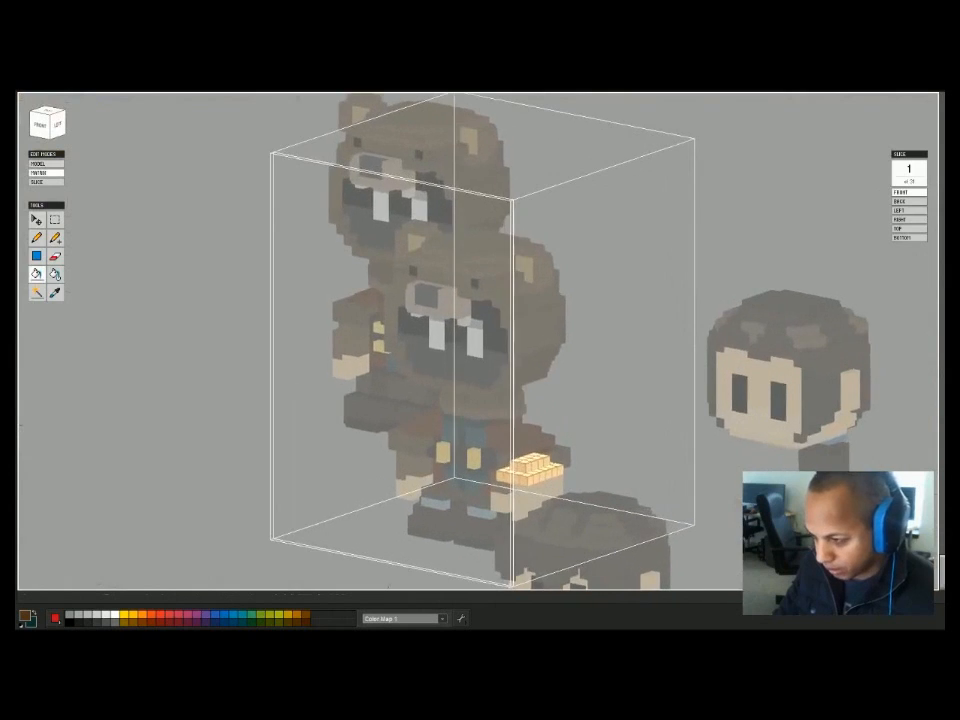
click(529, 468)
key(Tab)
key(Tab)
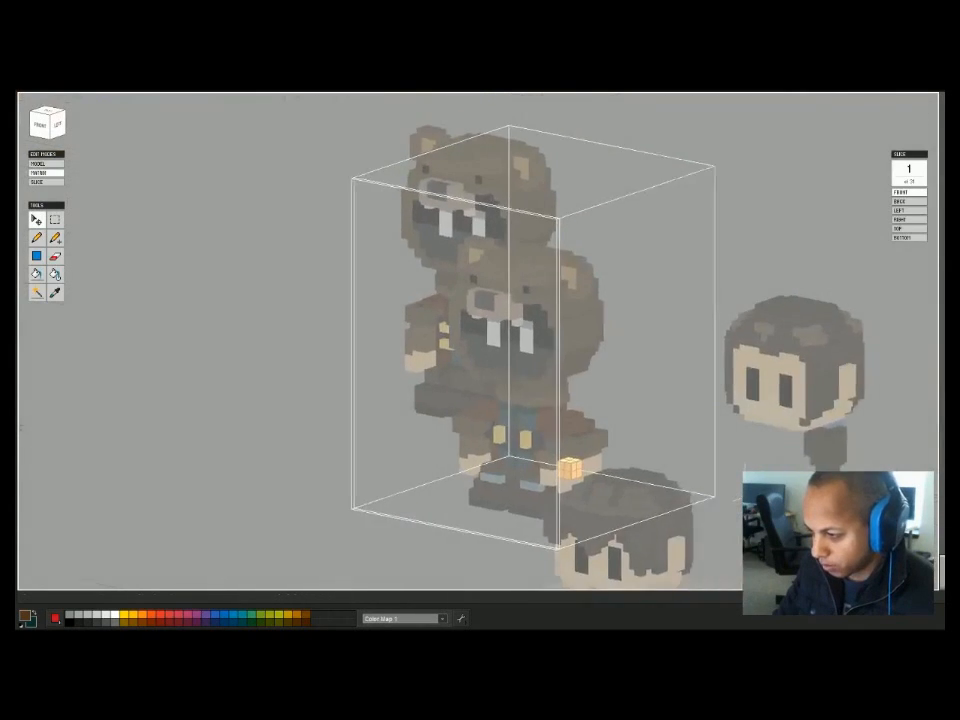
key(Tab)
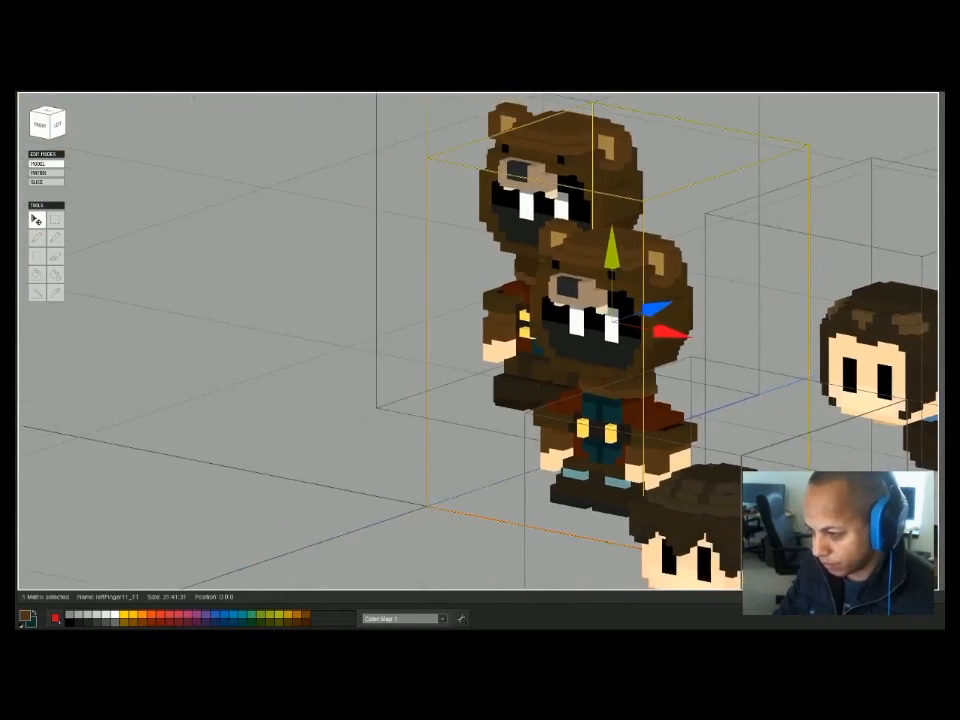
key(Tab)
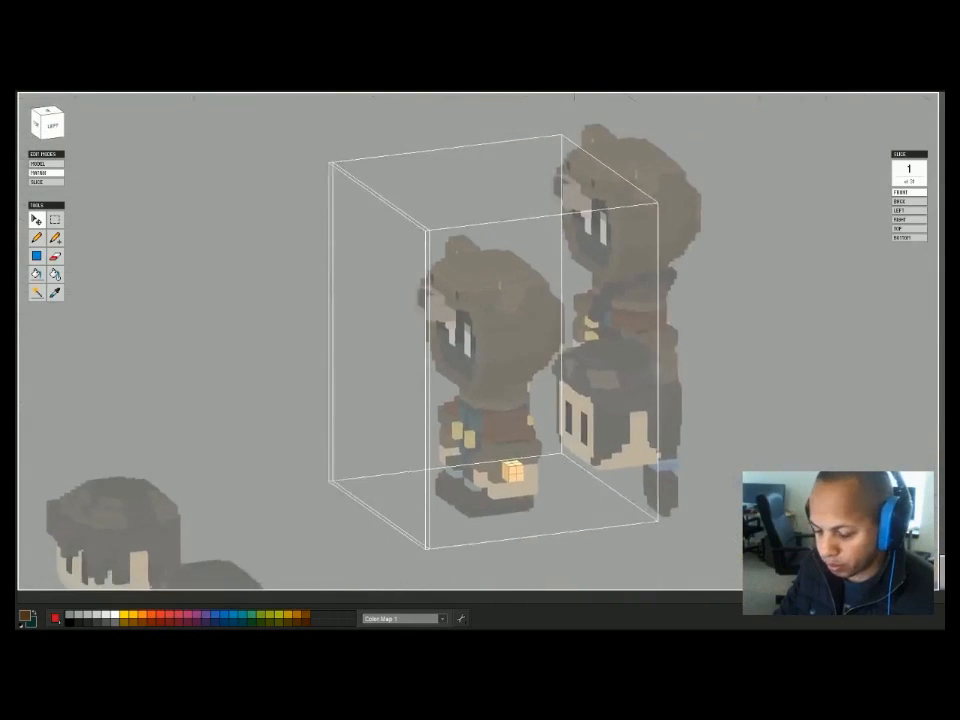
key(Tab)
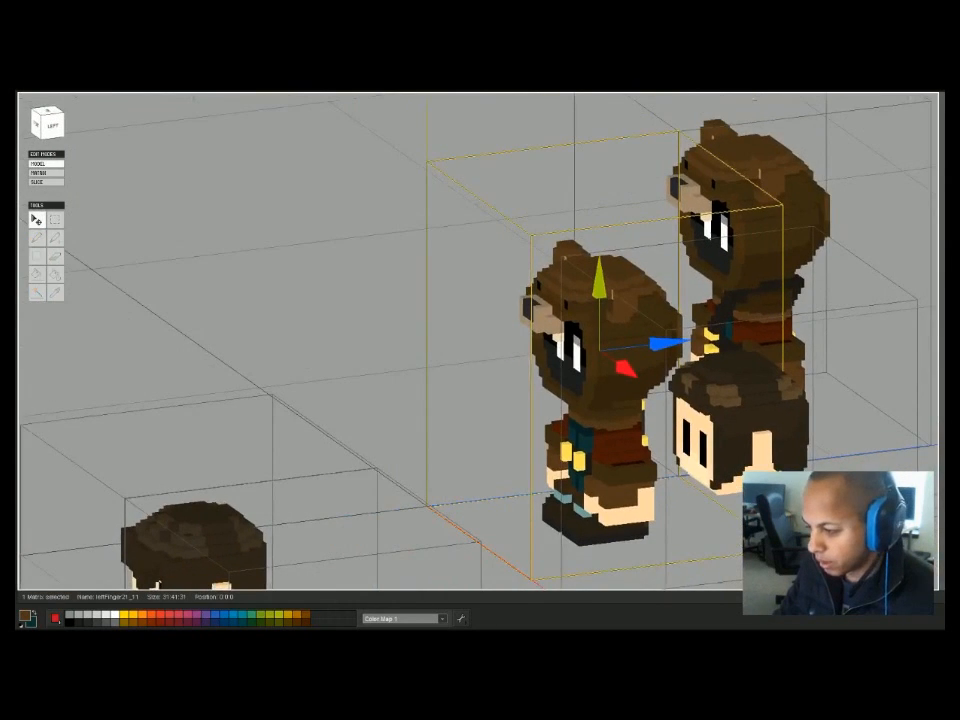
key(Tab)
key(Tab)
right_drag(400, 340, 590, 350)
middle_drag(480, 340, 548, 302)
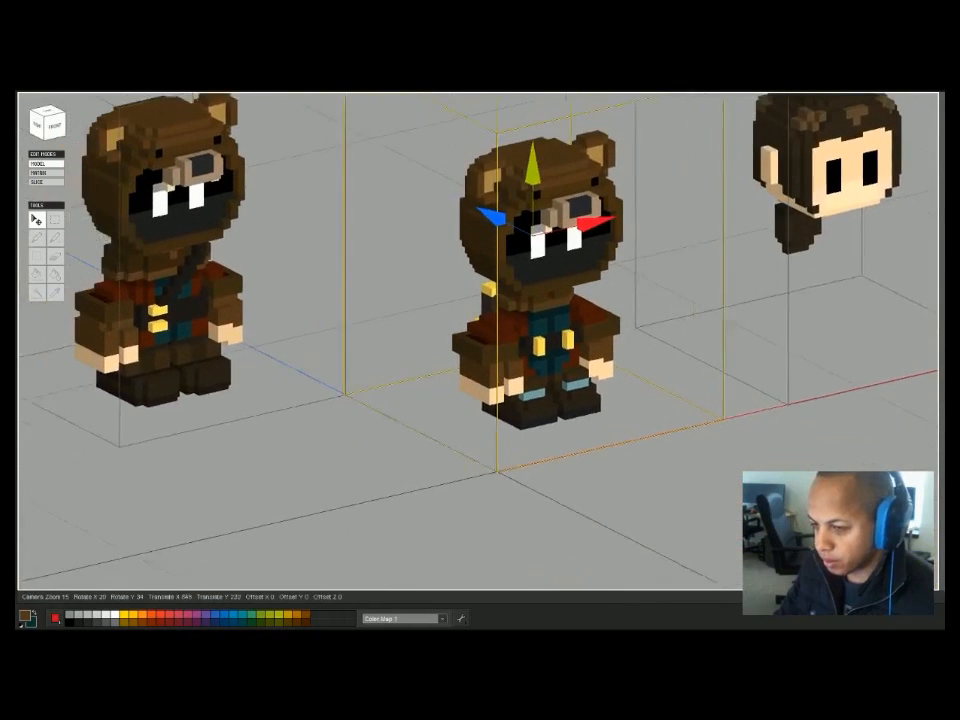
scroll(480, 300, down, 2)
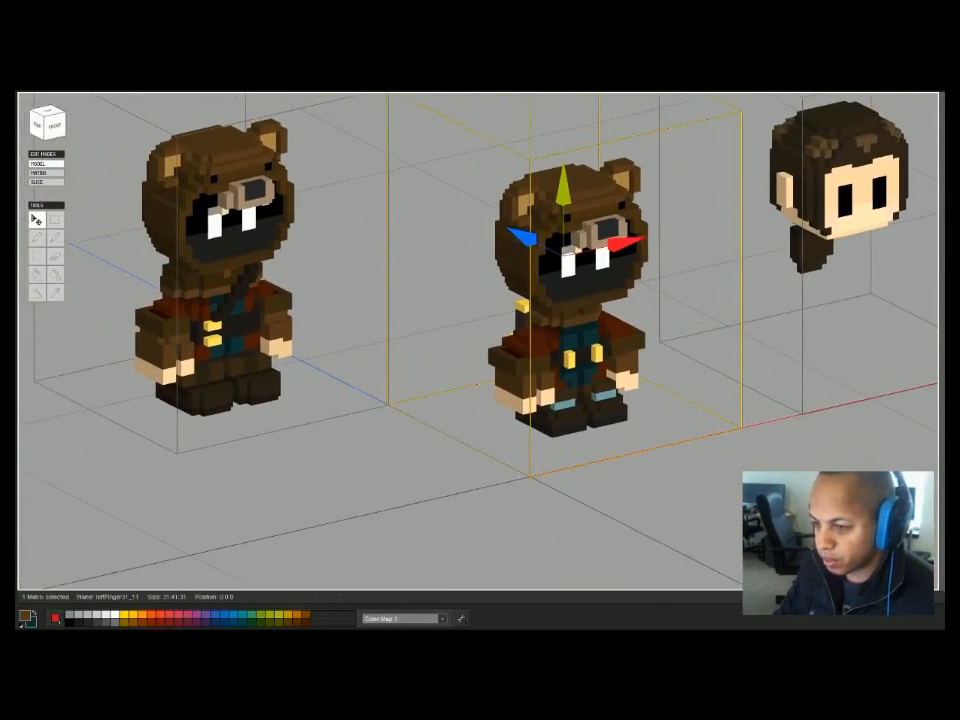
Sample the brown from the original's right foot, recolour the upper part of the copy's right foot and paint over its light blue strap.
key(Tab)
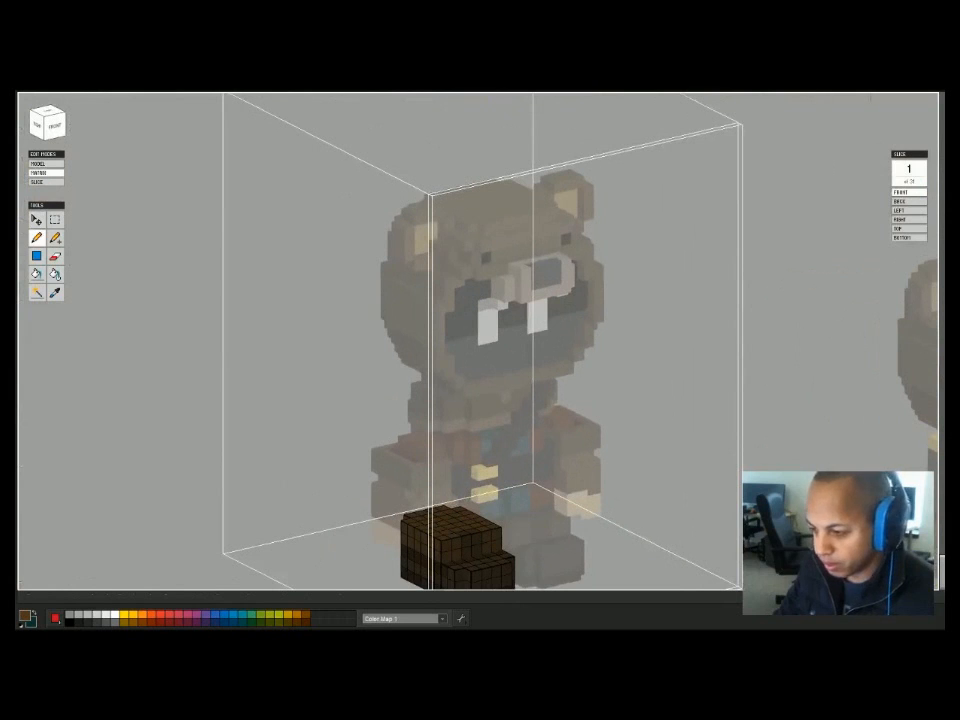
key(Tab)
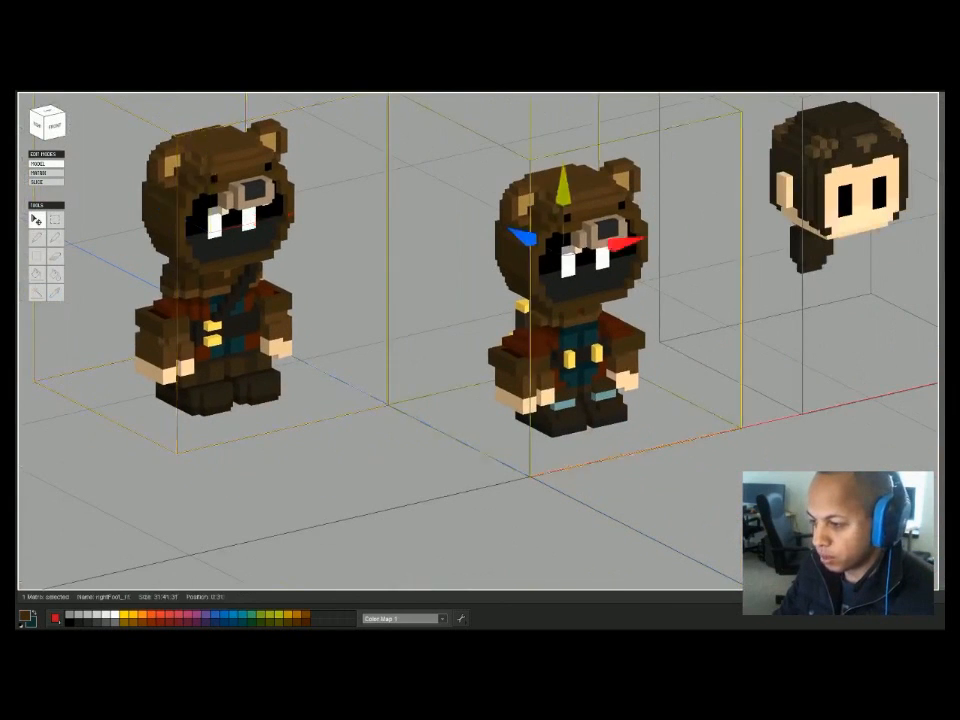
key(Tab)
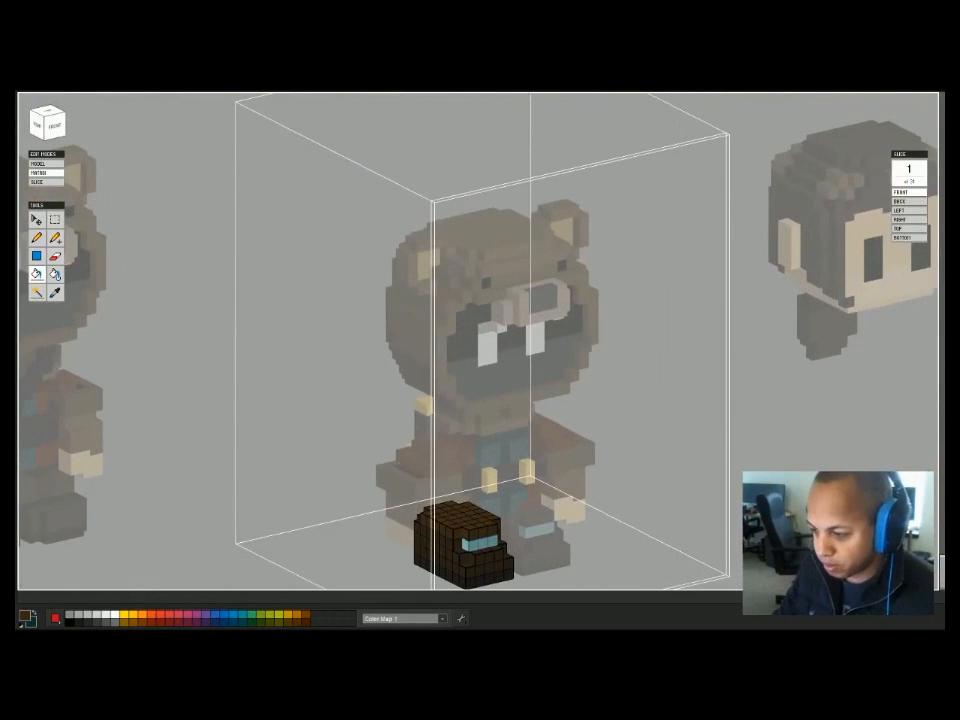
right_drag(470, 400, 610, 378)
key(b)
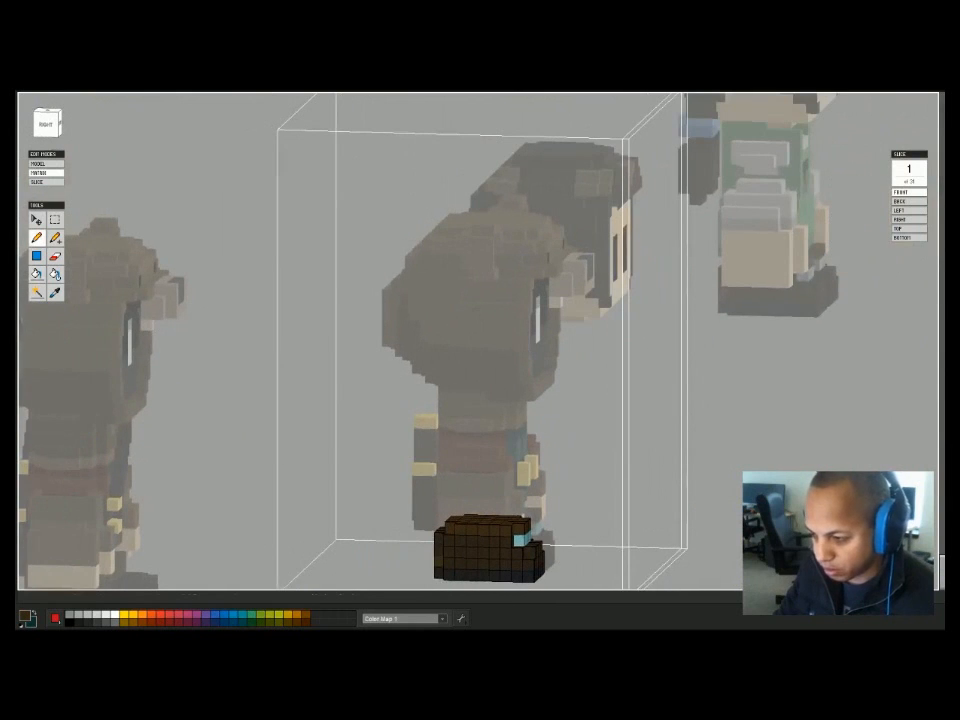
right_drag(521, 540, 690, 560)
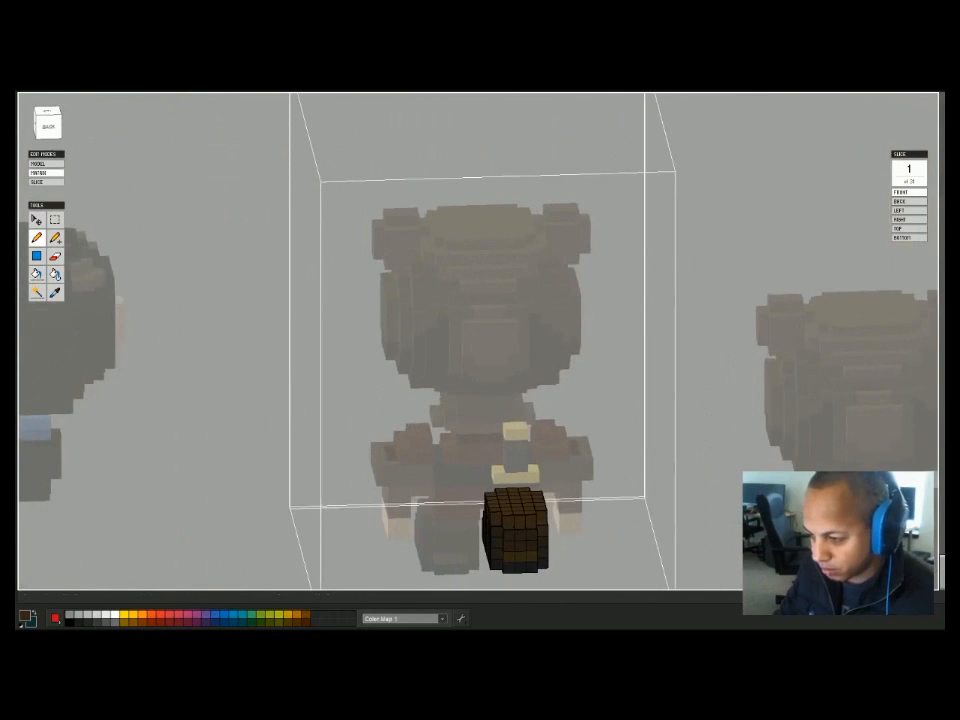
right_drag(480, 400, 620, 400)
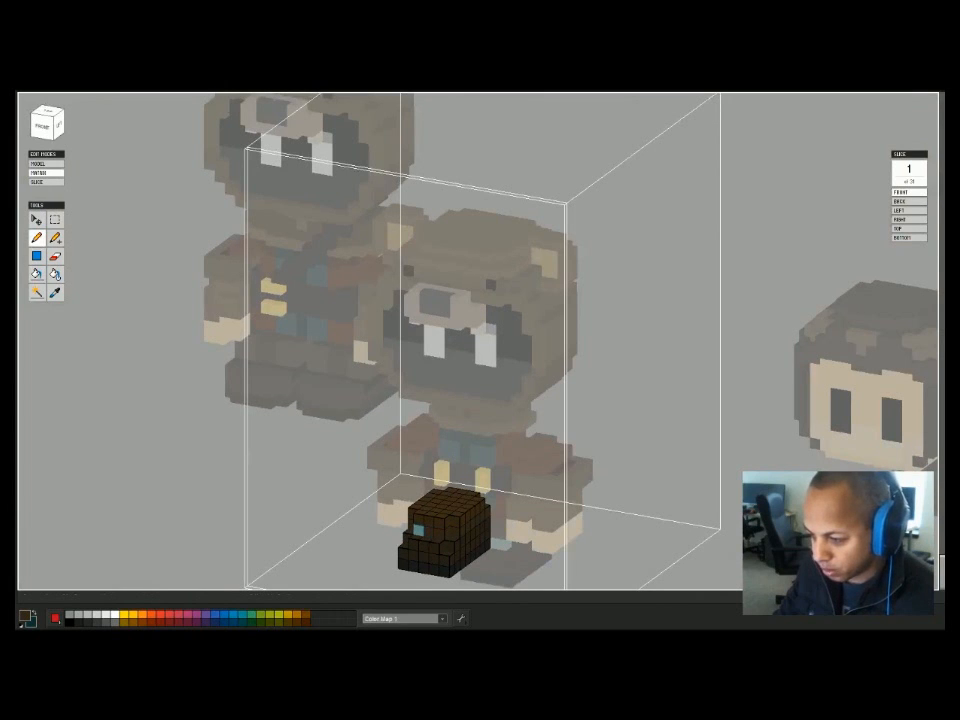
key(Tab)
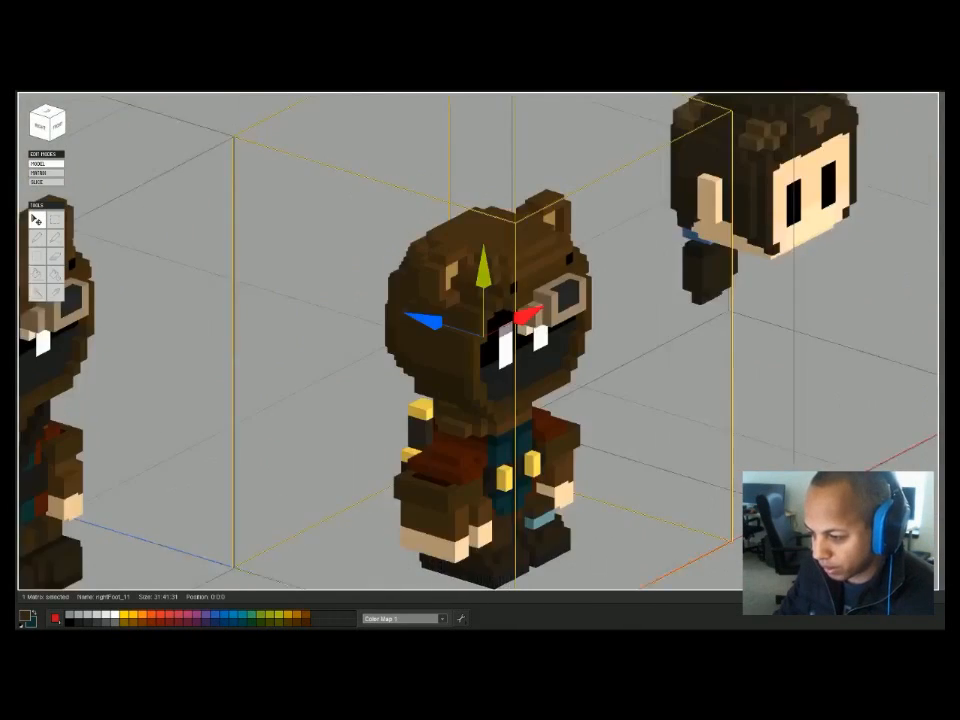
Sample the darker brown from the original's right foot and fill the lower part of the copy's right foot with it.
key(Tab)
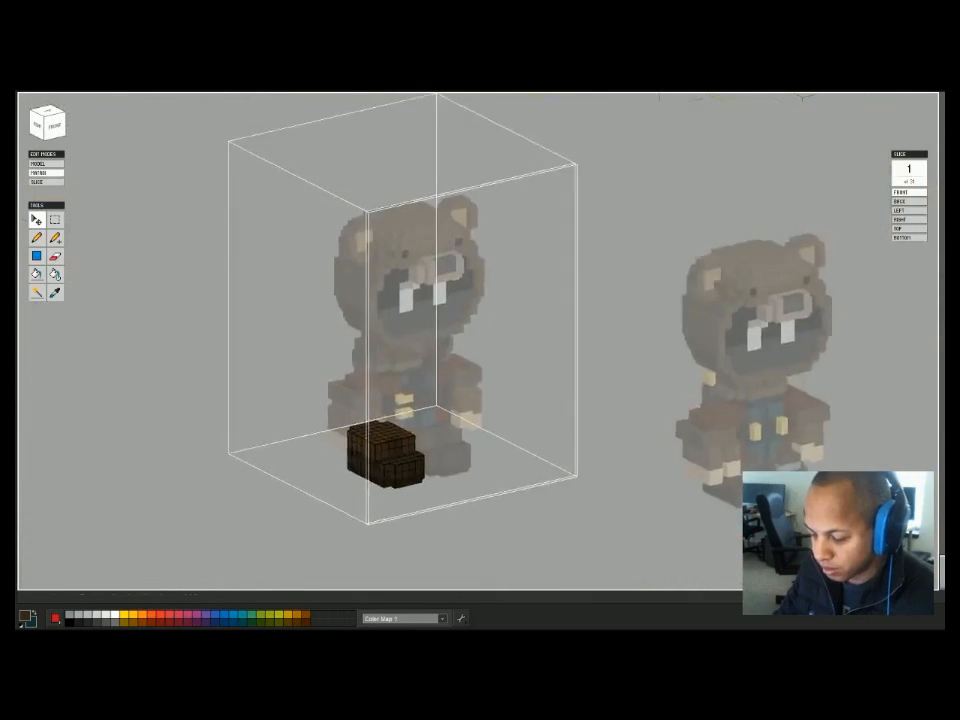
key(Tab)
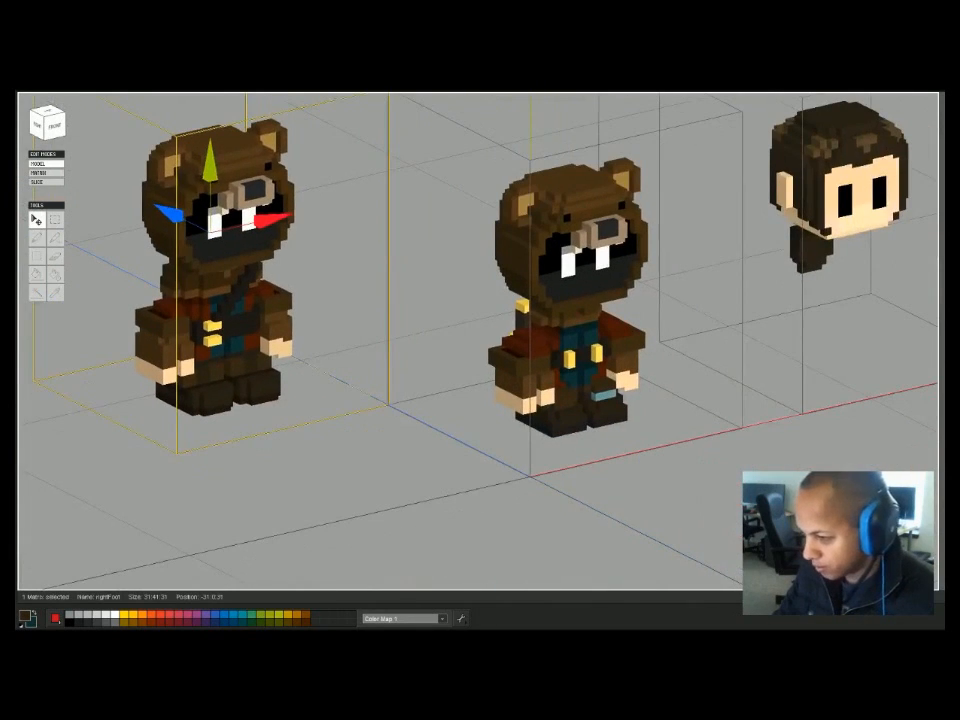
key(Tab)
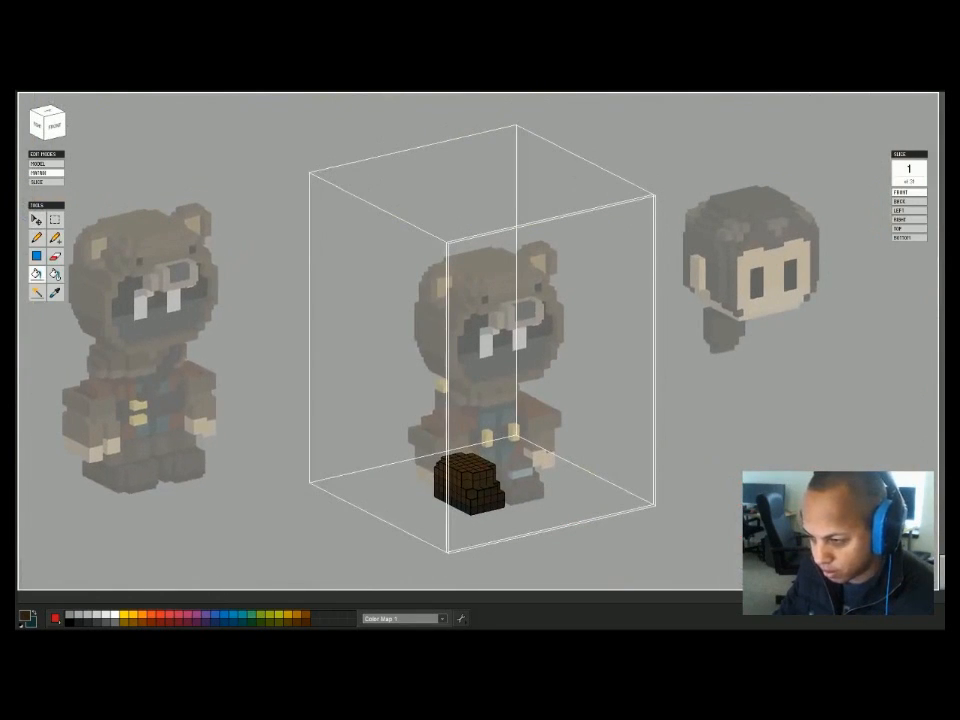
key(Tab)
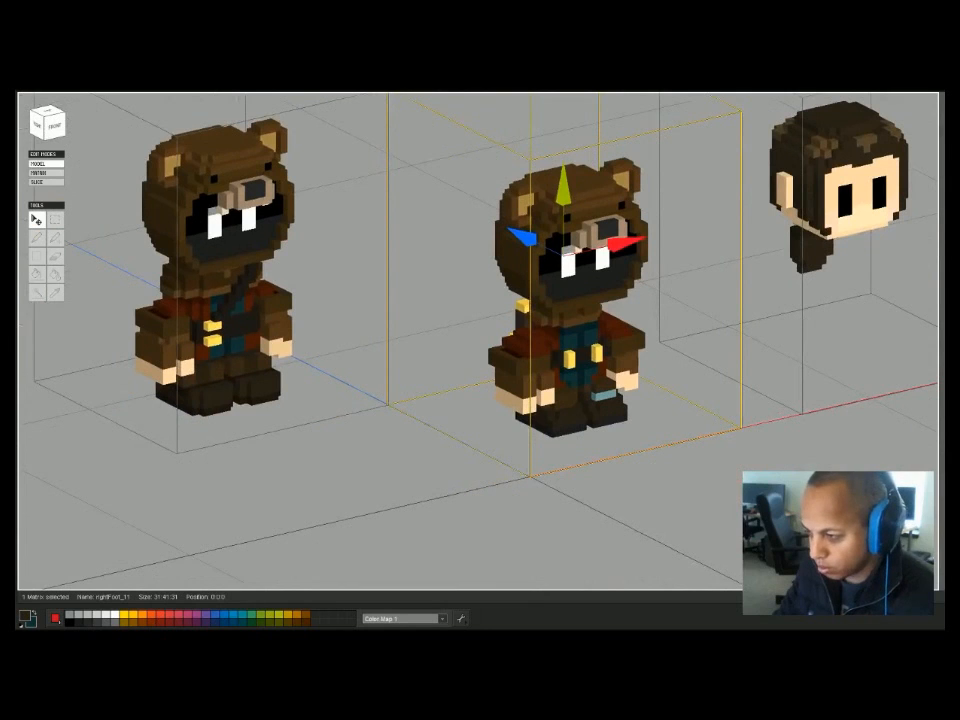
Replace the copy's left foot with a mirrored duplicate of the finished right foot and rename that matrix as leftFoot.
key(Escape)
click(562, 418)
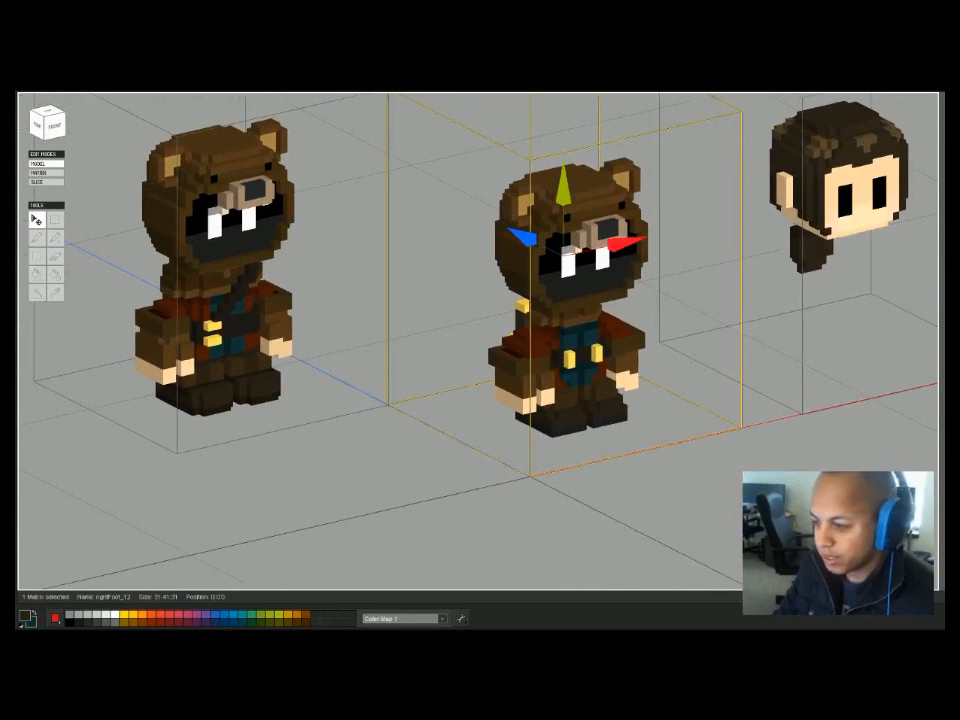
key(F2)
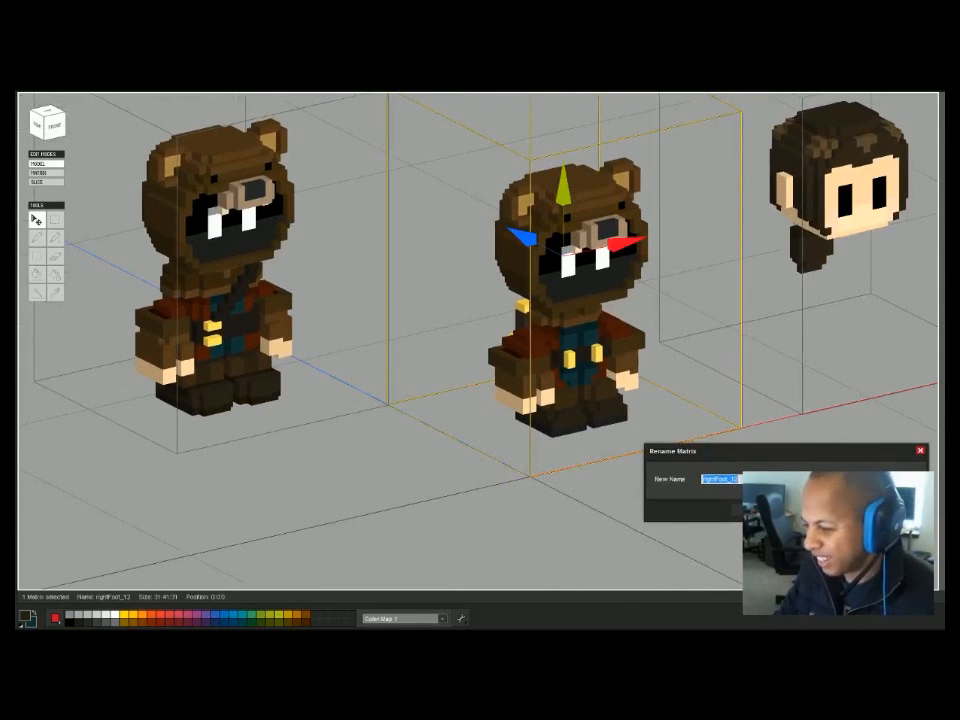
text(left)
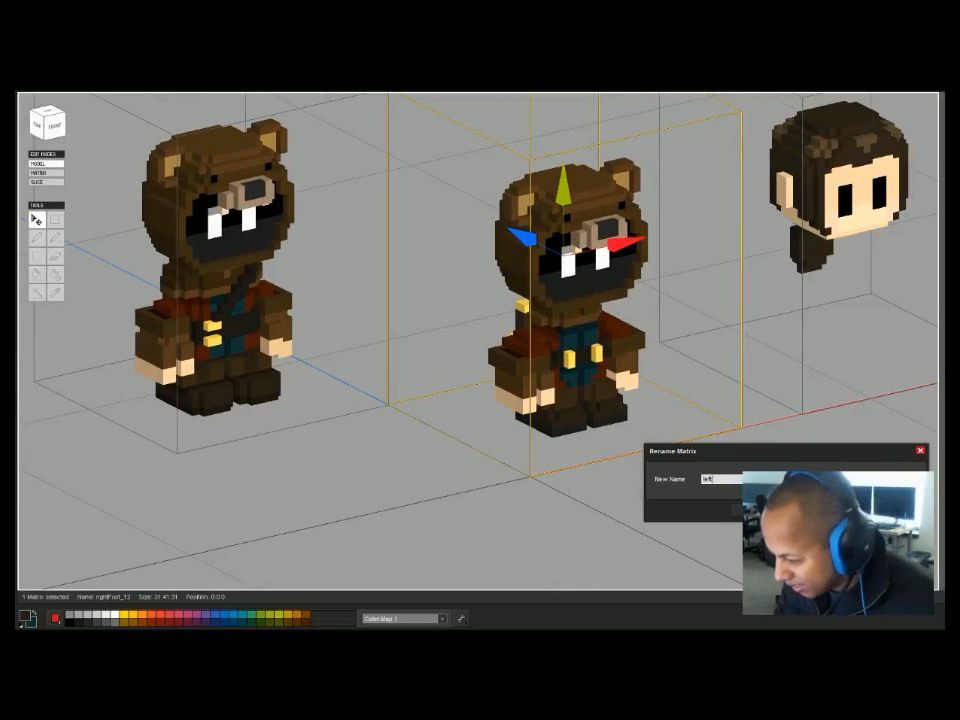
text(Foot)
key(Return)
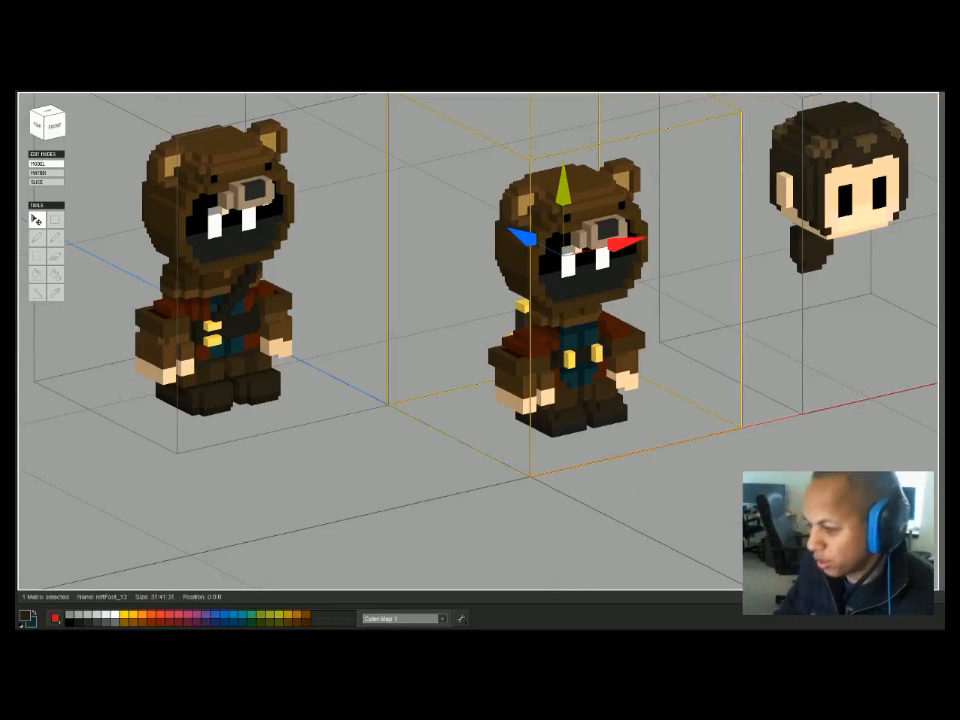
Move the spare brown-haired head farther away from the bear copy along the red axis.
mouse_move(480, 340)
right_down()
mouse_move(400, 305)
mouse_move(485, 345)
right_up()
scroll(485, 345, down, 3)
click(635, 400)
click(712, 240)
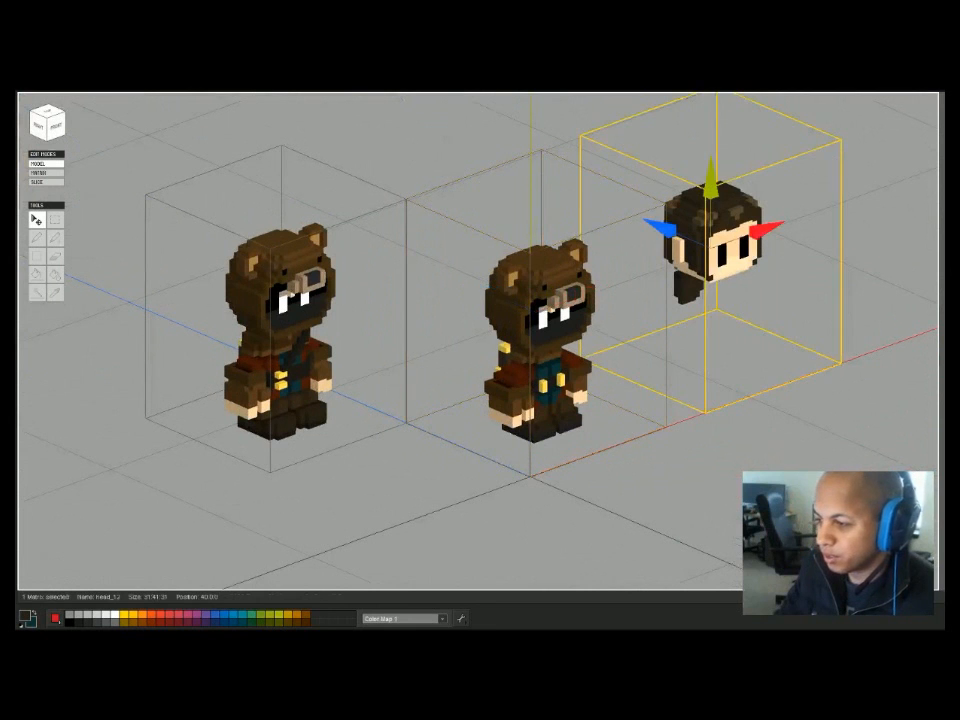
drag(768, 230, 932, 170)
click(710, 310)
scroll(640, 330, up, 3)
mouse_move(640, 330)
right_down()
mouse_move(535, 275)
mouse_move(640, 330)
right_up()
scroll(640, 330, down, 3)
Move the original bear-hooded character along the blue axis until it stands directly beside the copy.
click(300, 395)
drag(212, 297, 340, 342)
right_drag(345, 345, 285, 330)
scroll(285, 330, up, 2)
Select both bear characters, review them against the other characters in the scene and clear the selection.
key(ctrl+a)
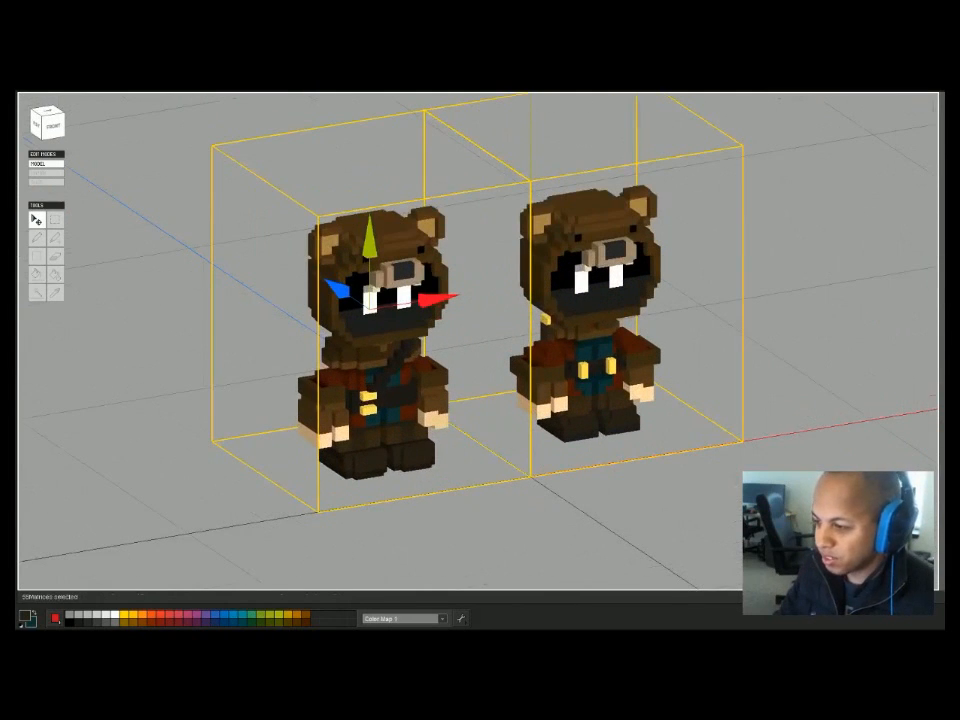
middle_drag(490, 360, 292, 322)
scroll(292, 322, down, 5)
mouse_move(292, 322)
right_down()
mouse_move(262, 306)
mouse_move(288, 310)
right_up()
middle_drag(288, 310, 446, 338)
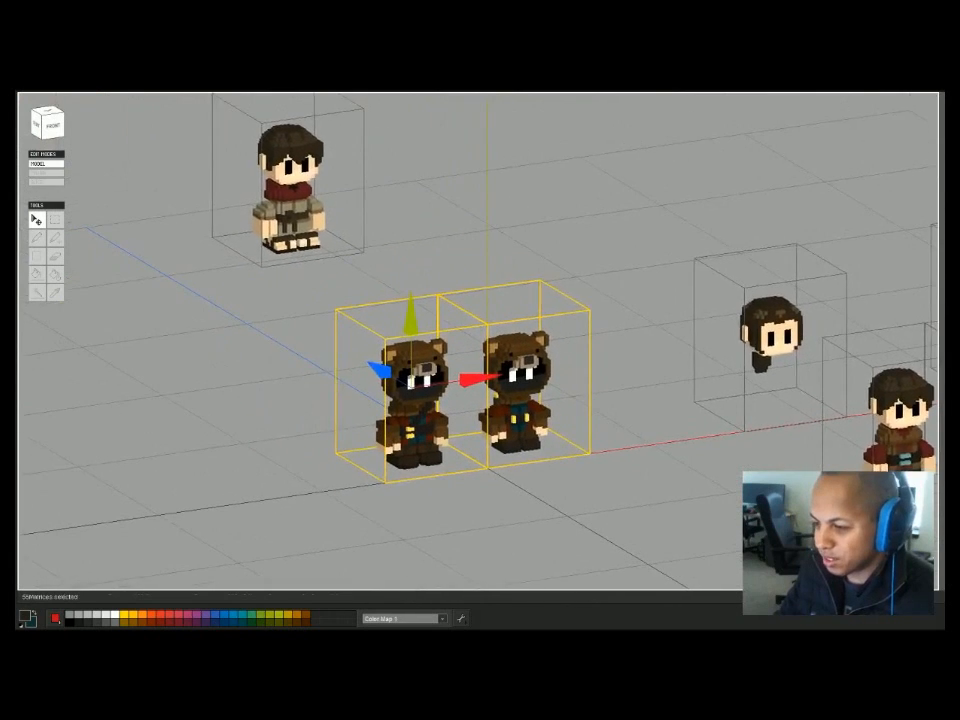
scroll(450, 350, up, 4)
key(ctrl+d)
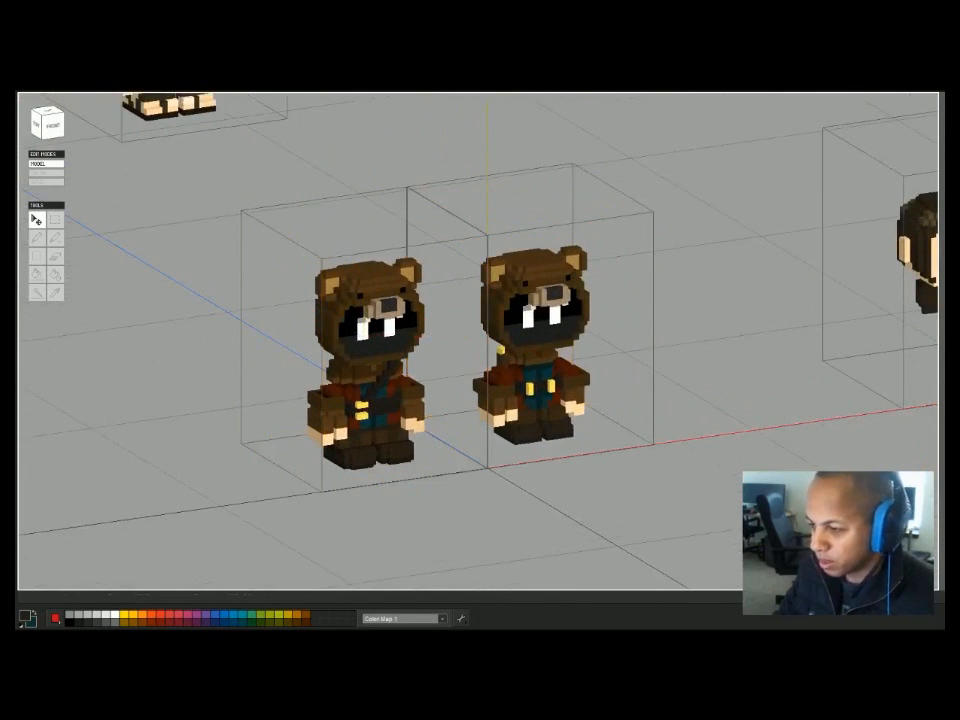
Touch up the brown collar of the copy's torso by attaching voxels around its front opening.
key(Tab)
scroll(480, 450, up, 3)
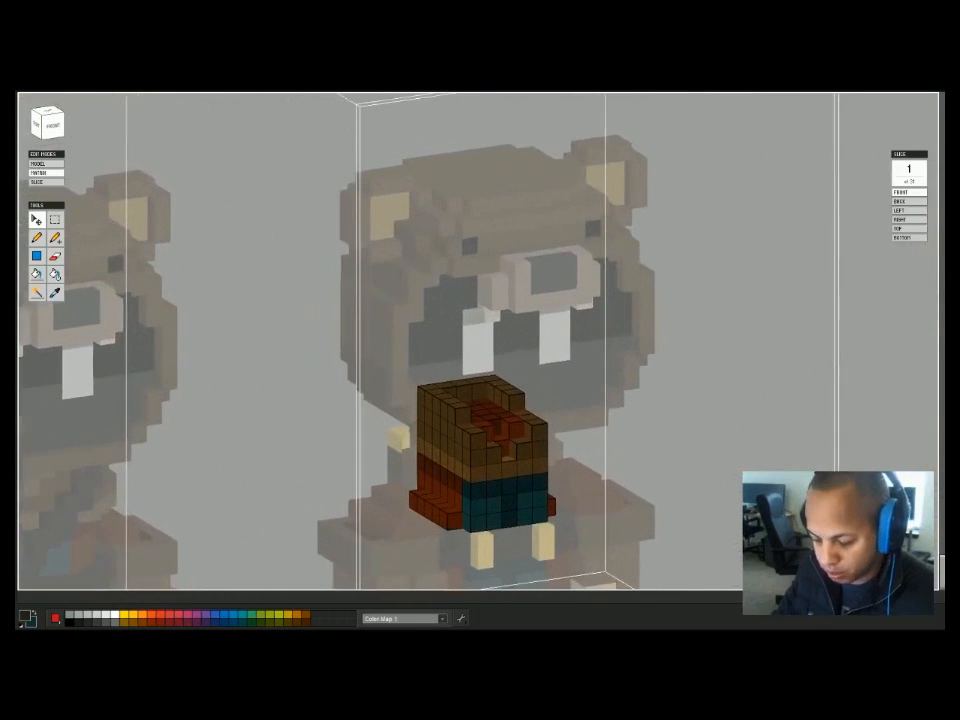
right_drag(500, 440, 449, 440)
key(a)
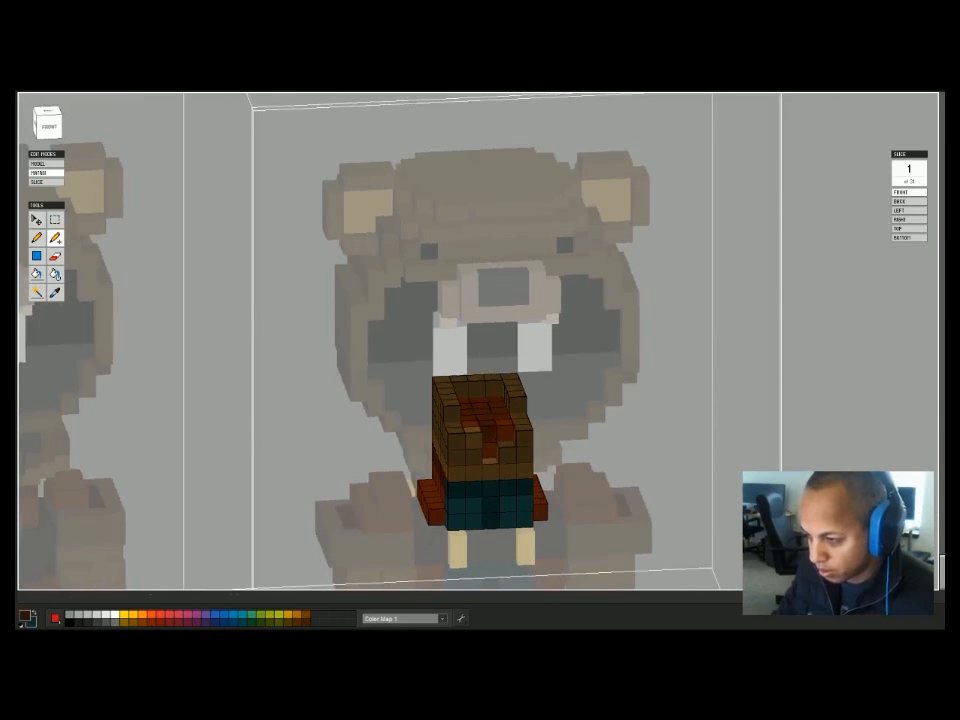
key(Tab)
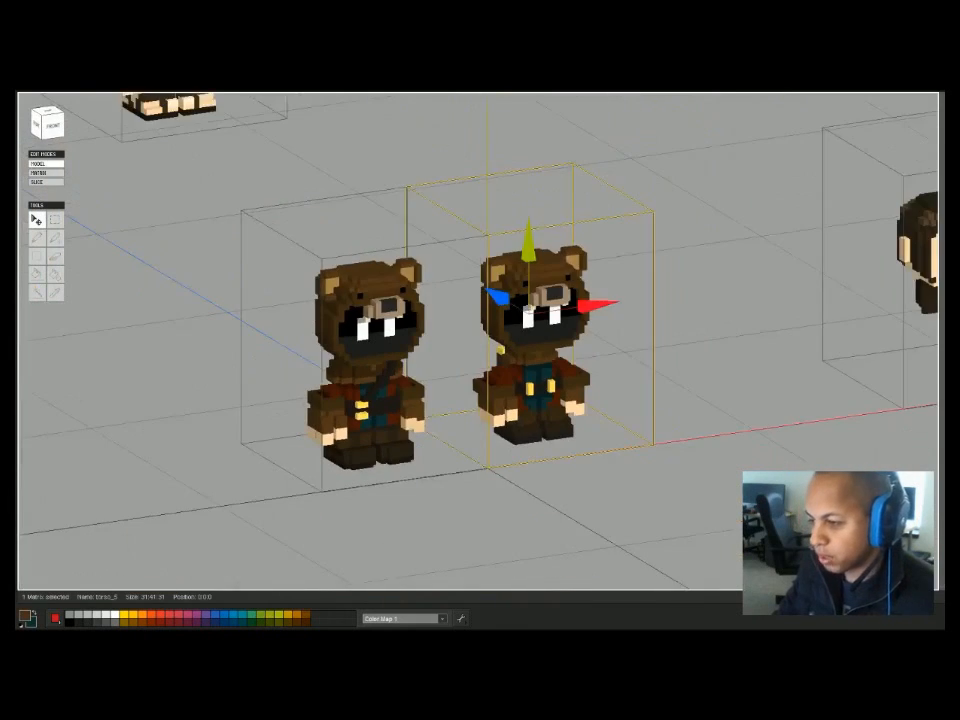
Check the selection of all the copy's matrices and compare the two bear characters with the rest of the scene.
right_drag(480, 440, 467, 440)
shift+click(515, 290)
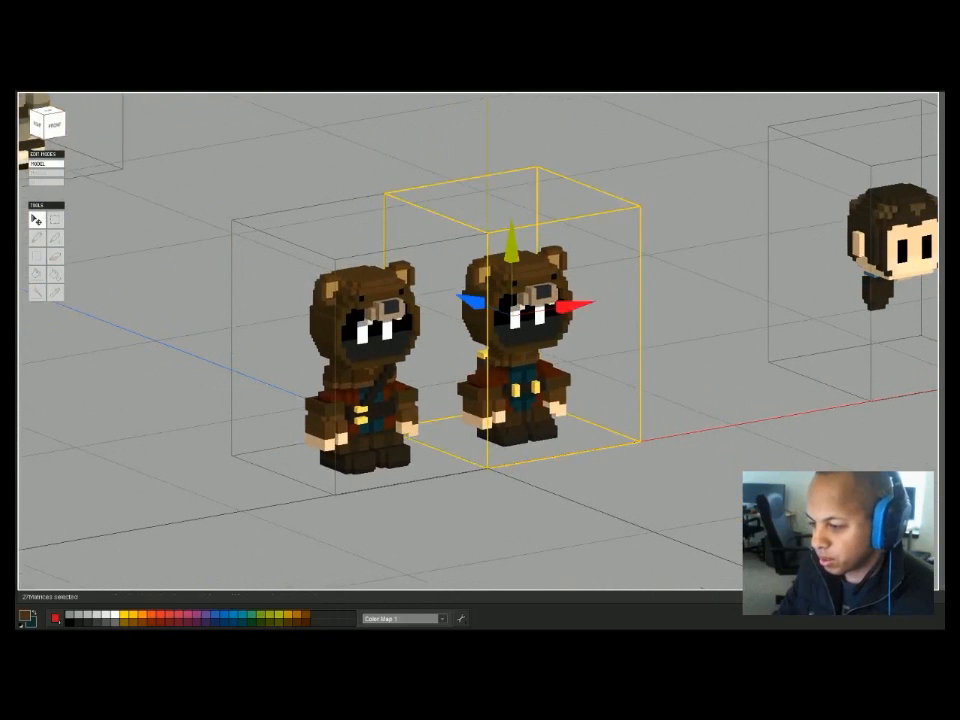
click(365, 330)
click(490, 340)
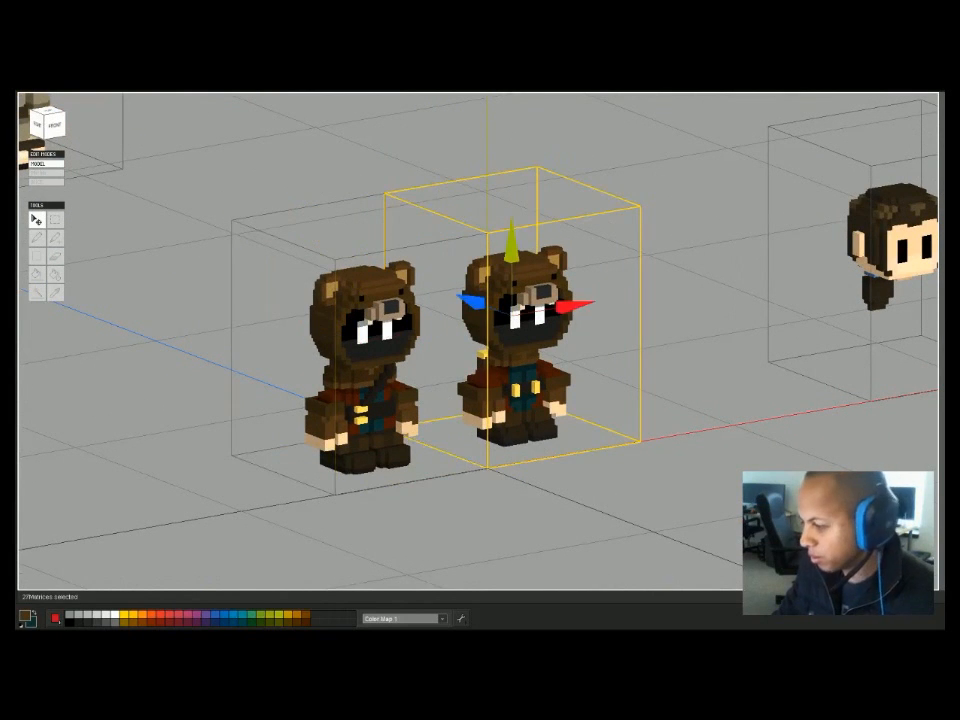
key(Escape)
scroll(480, 340, down, 5)
right_drag(480, 340, 515, 366)
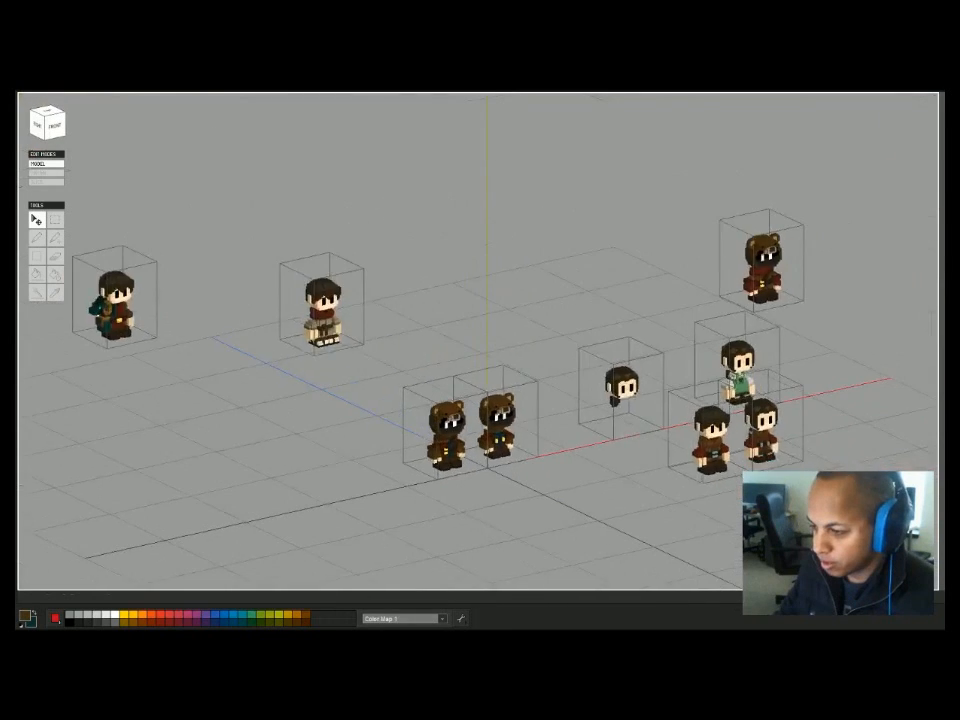
scroll(480, 340, up, 5)
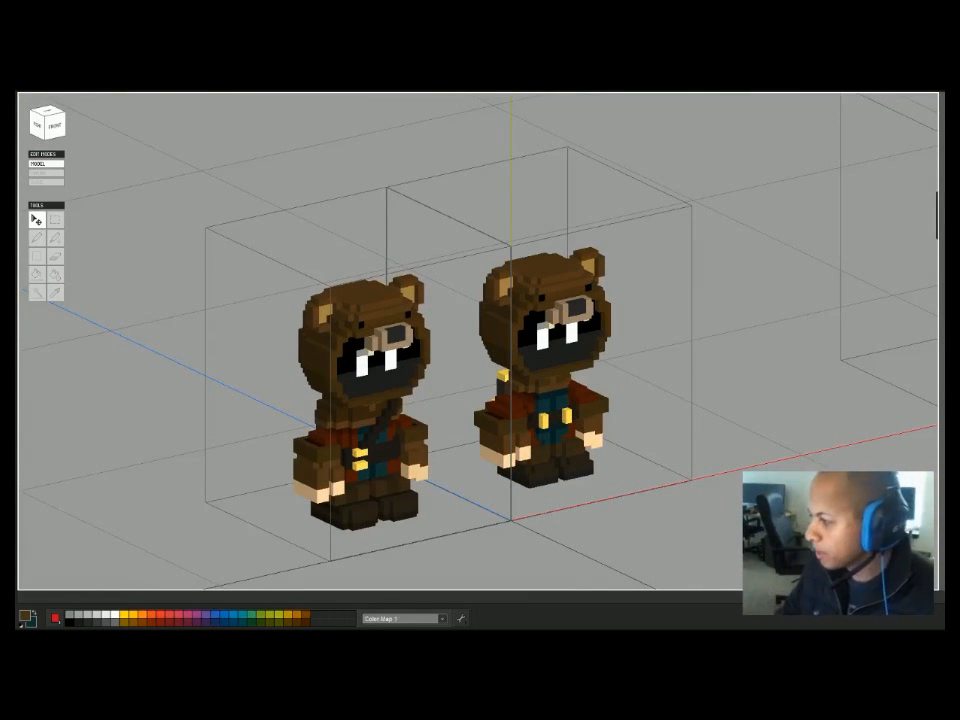
Inspect individual pieces of the bear copy up close and review the character beside the others in the scene.
double_click(590, 321)
scroll(593, 321, up, 5)
mouse_move(593, 321)
right_down()
mouse_move(505, 300)
mouse_move(625, 330)
mouse_move(505, 335)
mouse_move(590, 323)
right_up()
key(Tab)
scroll(590, 322, down, 5)
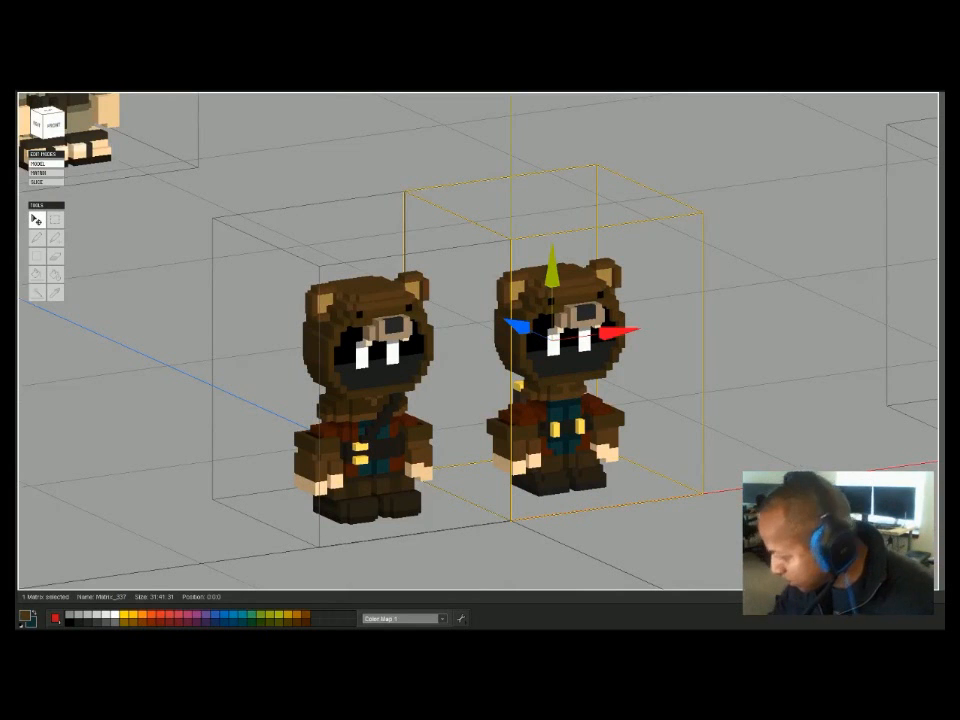
key(Tab)
scroll(490, 330, up, 4)
mouse_move(490, 330)
right_down()
mouse_move(760, 335)
mouse_move(500, 333)
mouse_move(710, 325)
mouse_move(435, 320)
mouse_move(475, 340)
right_up()
key(Tab)
scroll(440, 325, down, 3)
scroll(475, 340, down, 3)
middle_drag(620, 370, 322, 330)
scroll(322, 335, down, 1)
right_drag(322, 335, 264, 350)
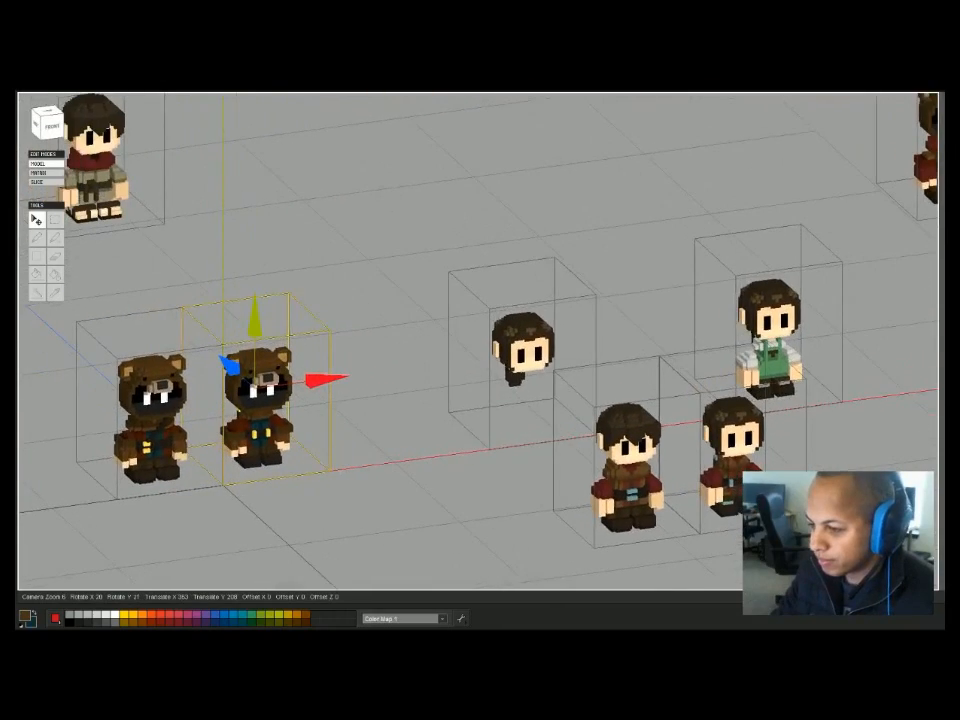
Select the standalone hair-and-head matrix and compare the two bear characters side by side from several angles.
click(523, 348)
middle_drag(523, 348, 616, 364)
right_drag(616, 364, 690, 362)
scroll(690, 362, up, 6)
middle_drag(690, 362, 783, 383)
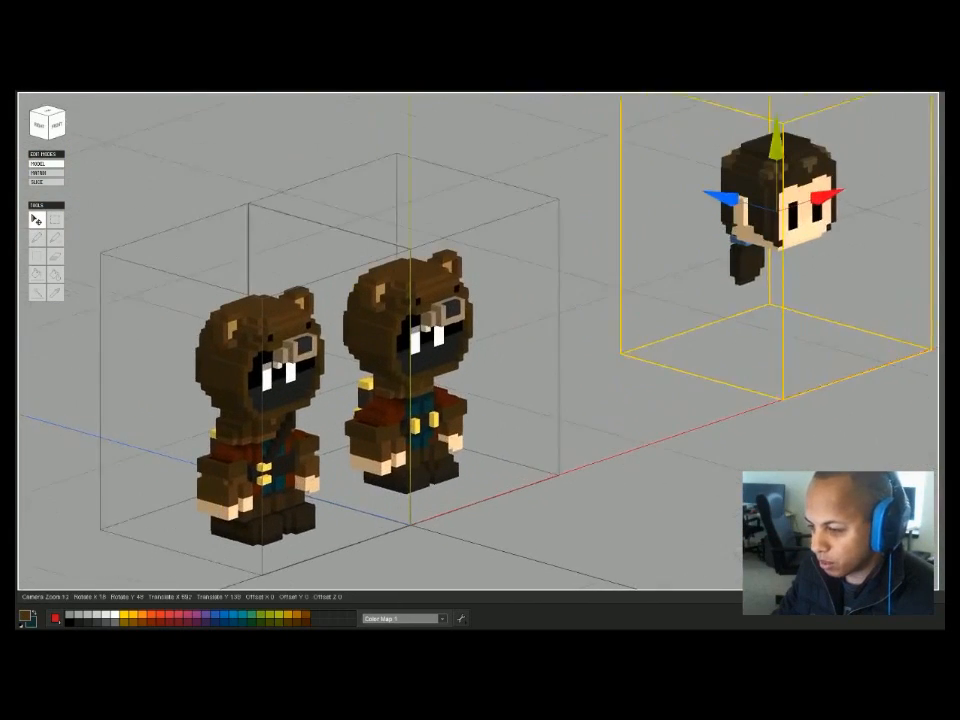
scroll(610, 357, up, 2)
right_drag(610, 357, 700, 360)
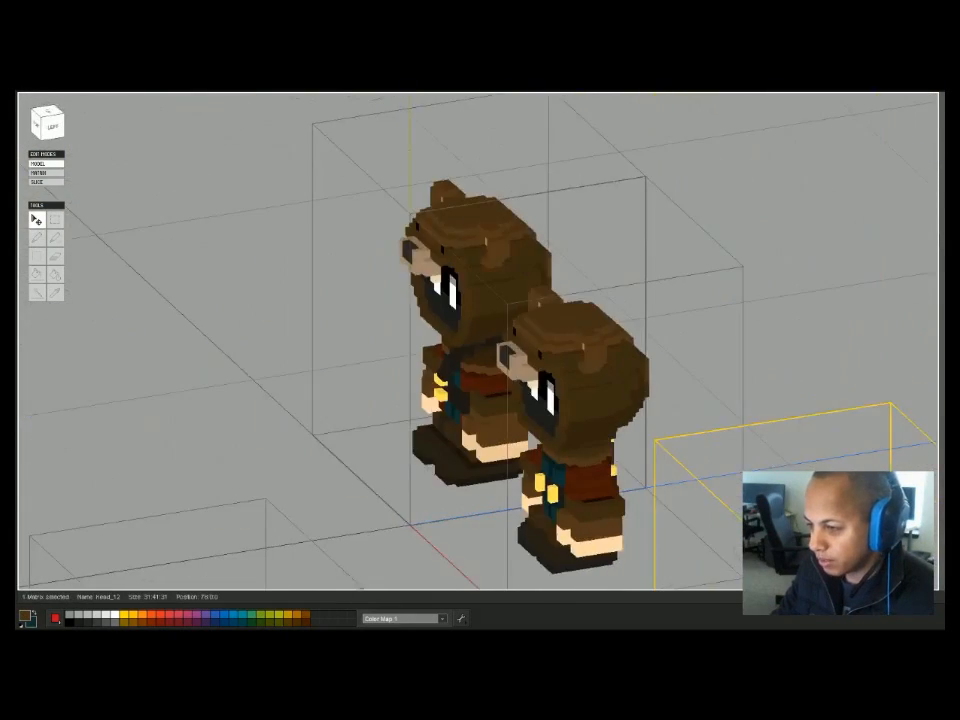
right_drag(610, 357, 560, 370)
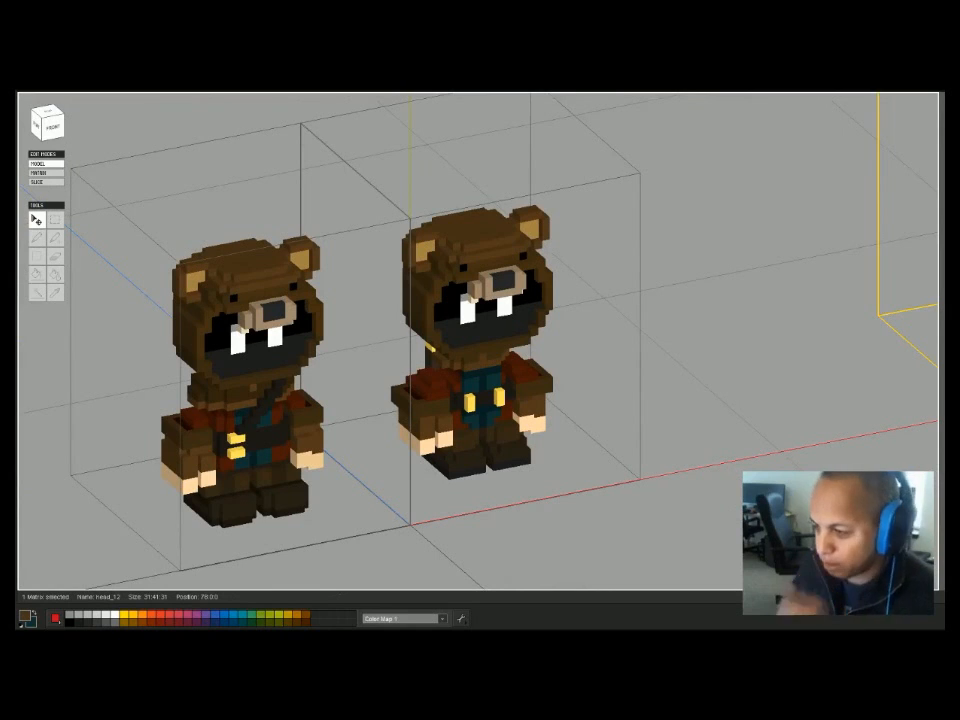
right_drag(620, 357, 540, 335)
Inspect the copy's torso and strap piece on its own and review the bear against the neighbouring characters.
click(515, 332)
key(Tab)
scroll(490, 338, up, 3)
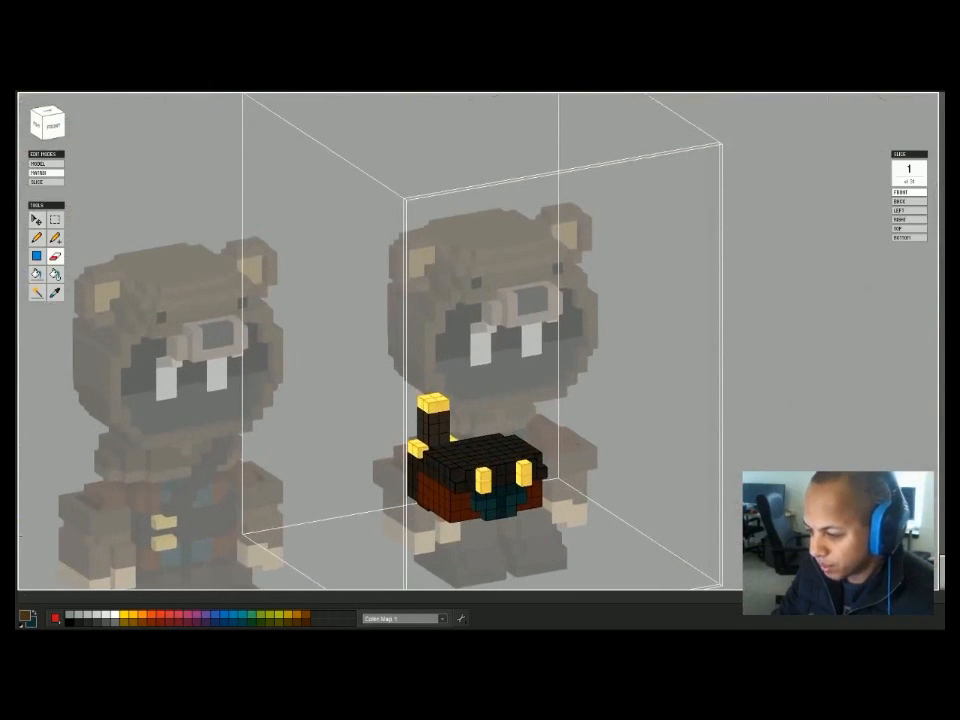
key(Tab)
scroll(490, 338, down, 3)
mouse_move(490, 338)
right_down()
mouse_move(440, 345)
mouse_move(490, 338)
right_up()
middle_drag(480, 340, 668, 357)
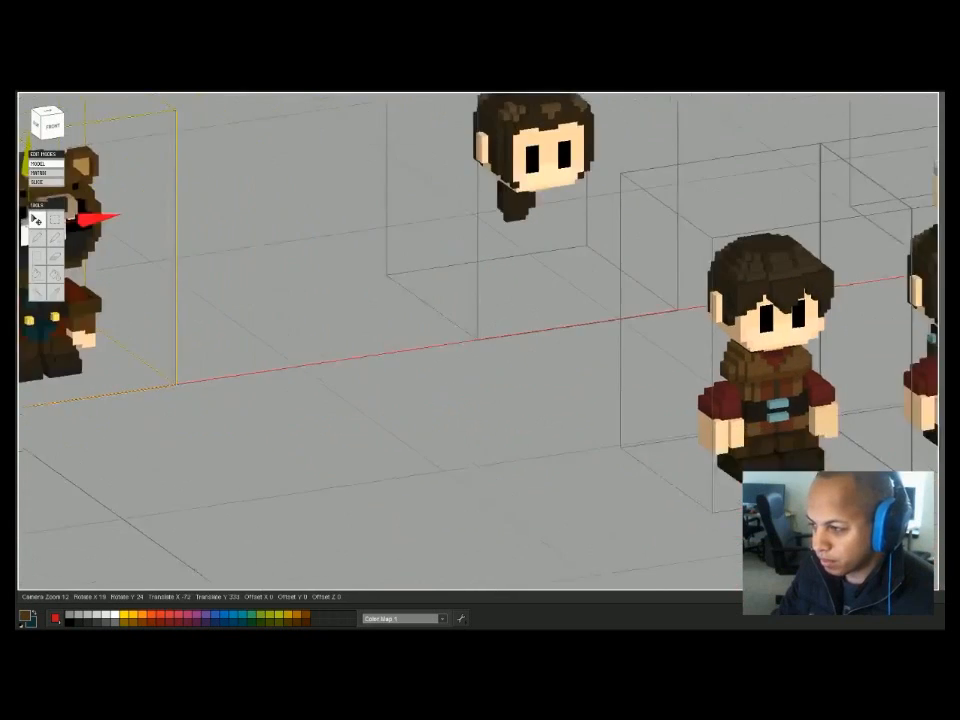
middle_drag(340, 300, 646, 342)
scroll(646, 342, up, 2)
Examine the copy's bear head in isolation and together with the rest of both characters.
key(Tab)
middle_drag(478, 340, 421, 390)
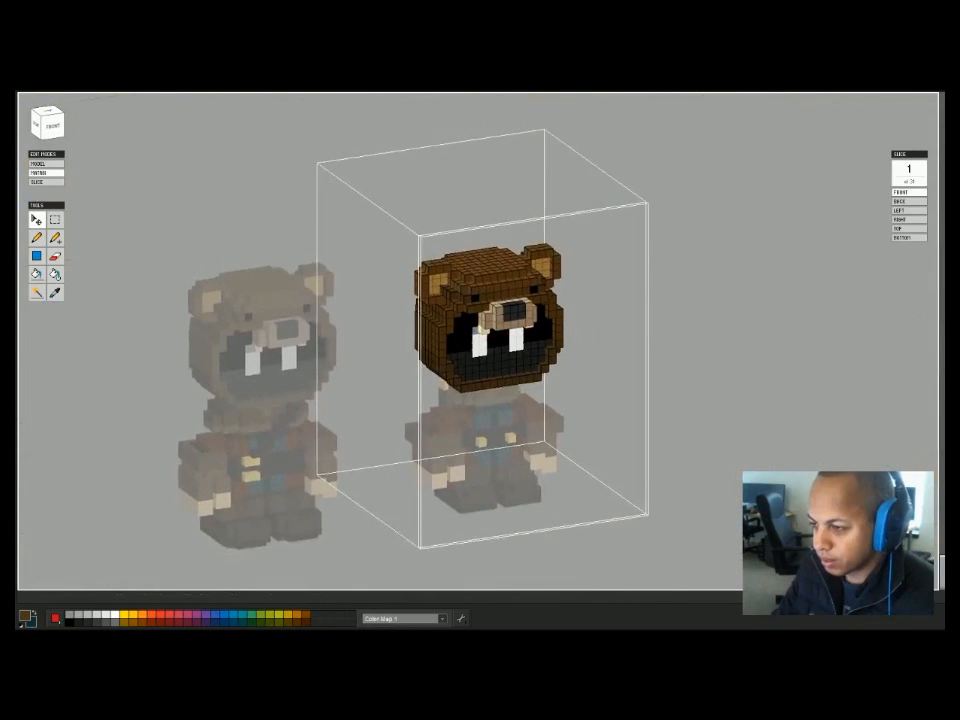
scroll(421, 390, up, 4)
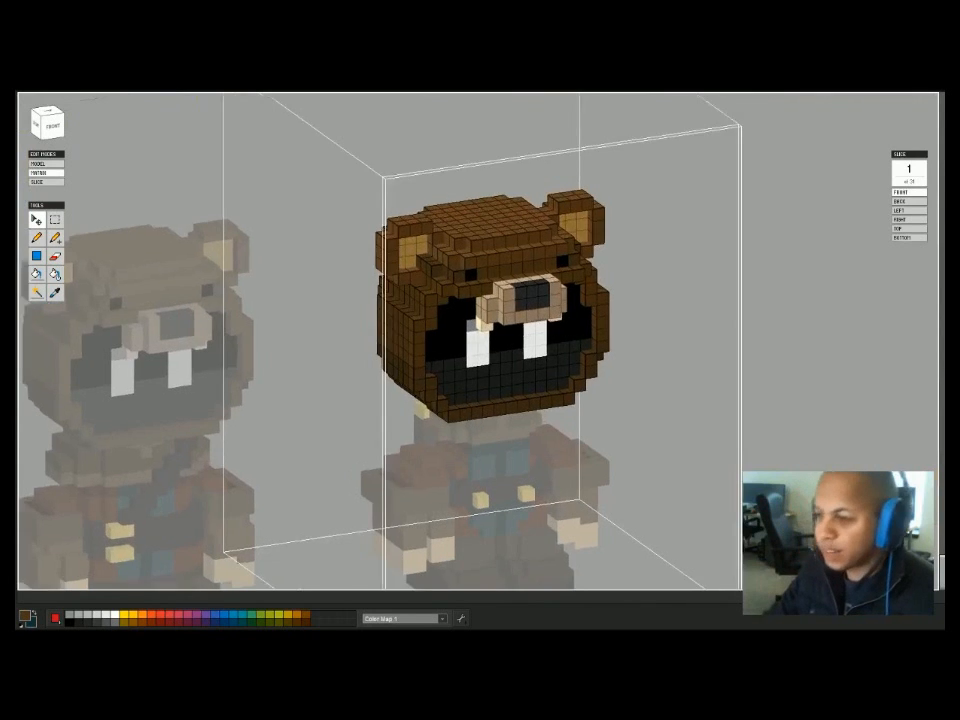
key(Tab)
scroll(480, 340, down, 3)
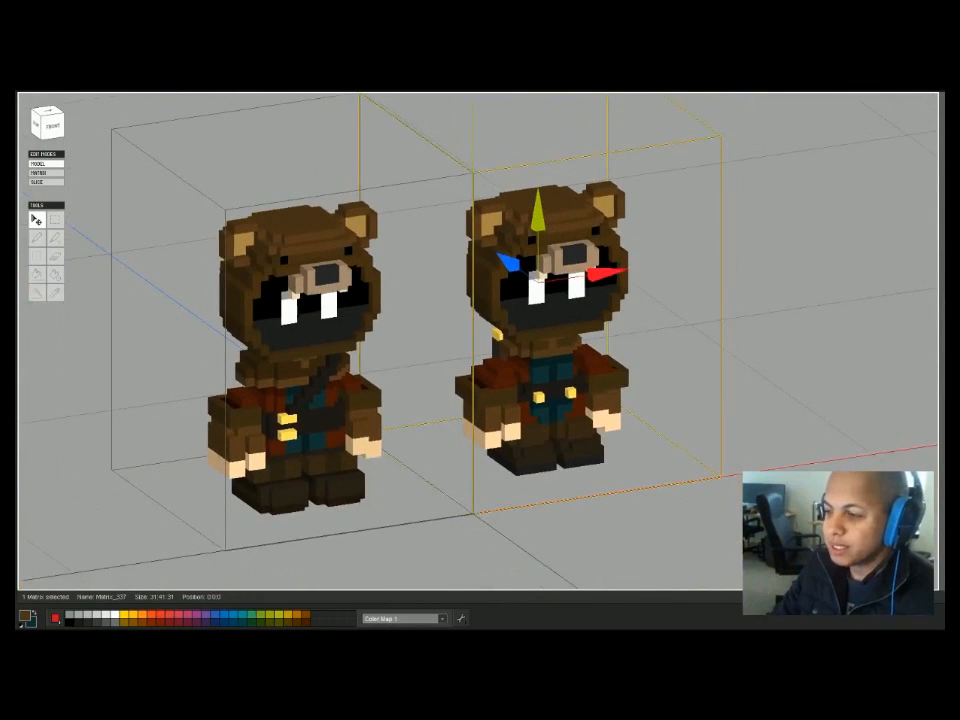
key(Tab)
scroll(600, 380, up, 5)
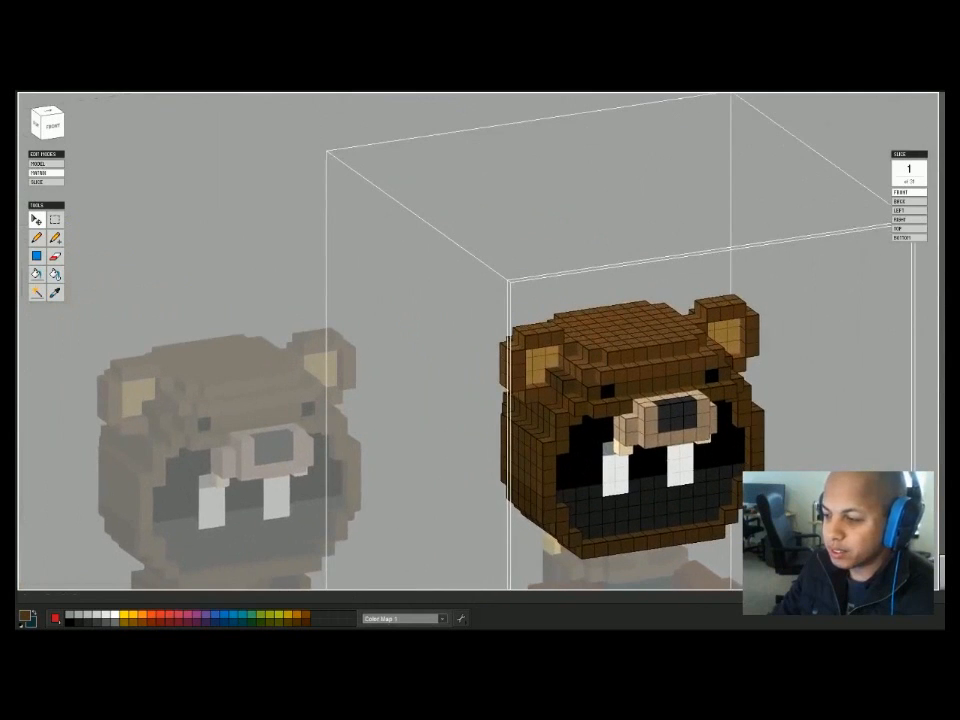
key(Tab)
scroll(480, 340, down, 3)
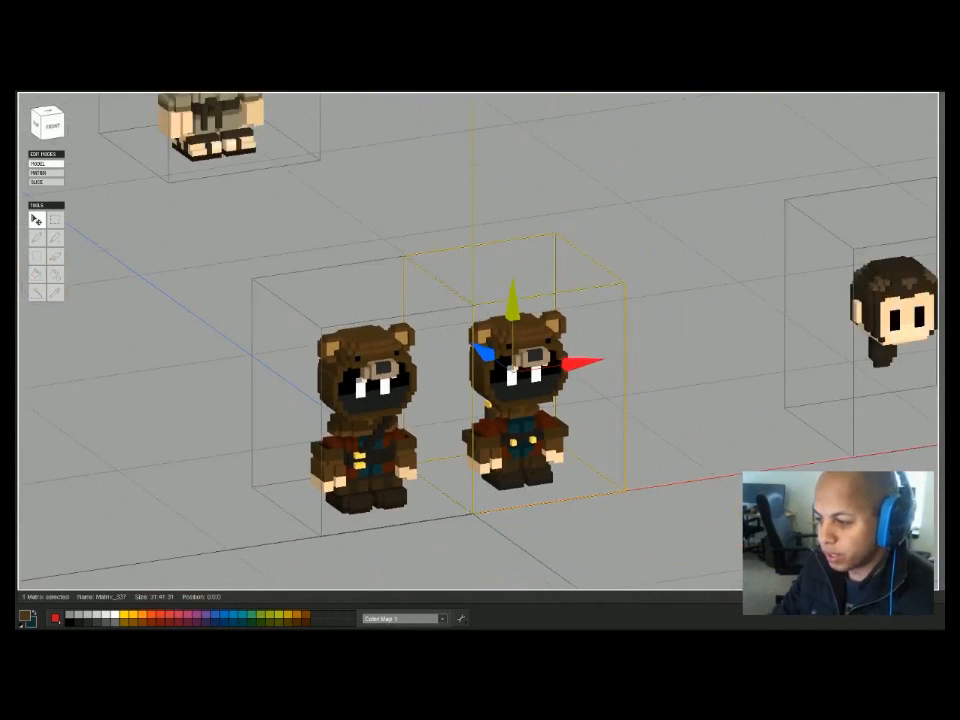
scroll(433, 490, up, 4)
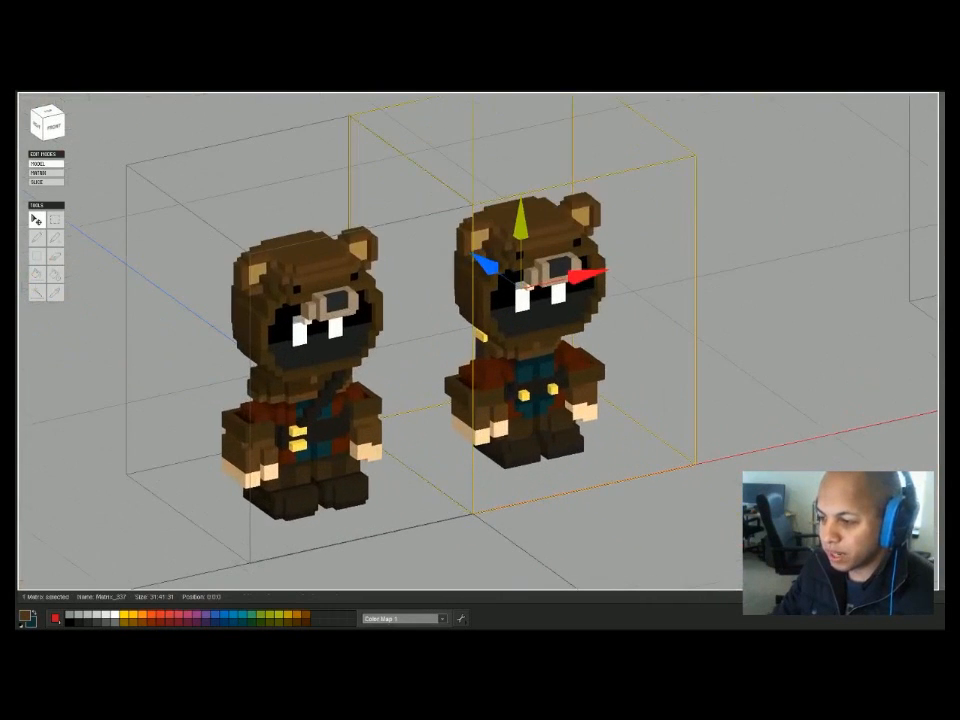
Build one ear of the copy's bear head up into a tall stepped point with brown edges and a tan interior.
key(Tab)
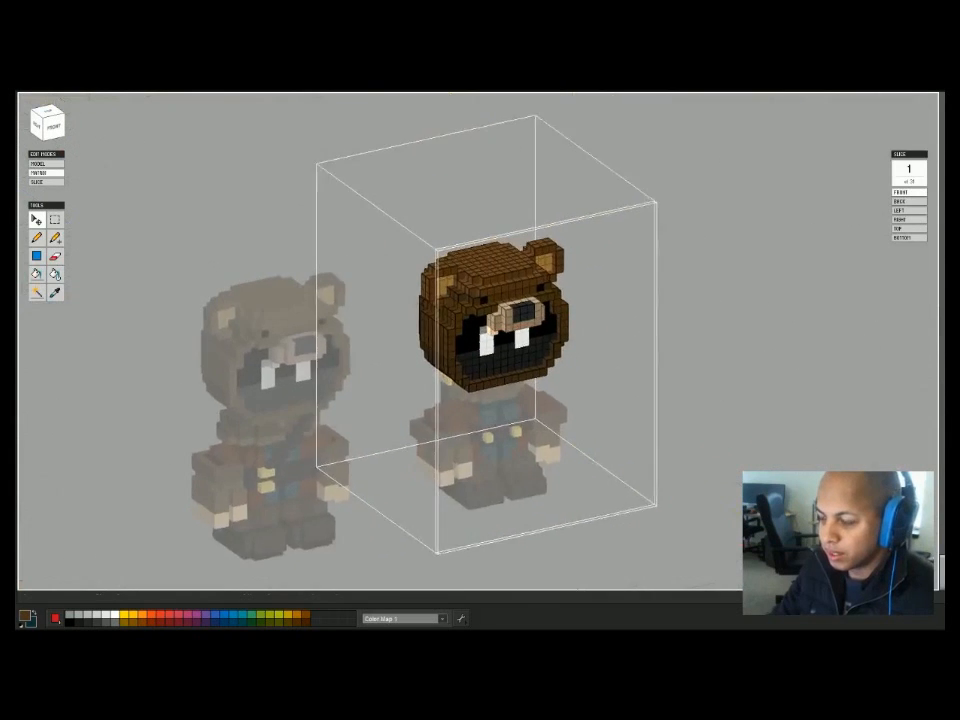
scroll(600, 400, up, 5)
right_drag(600, 400, 560, 386)
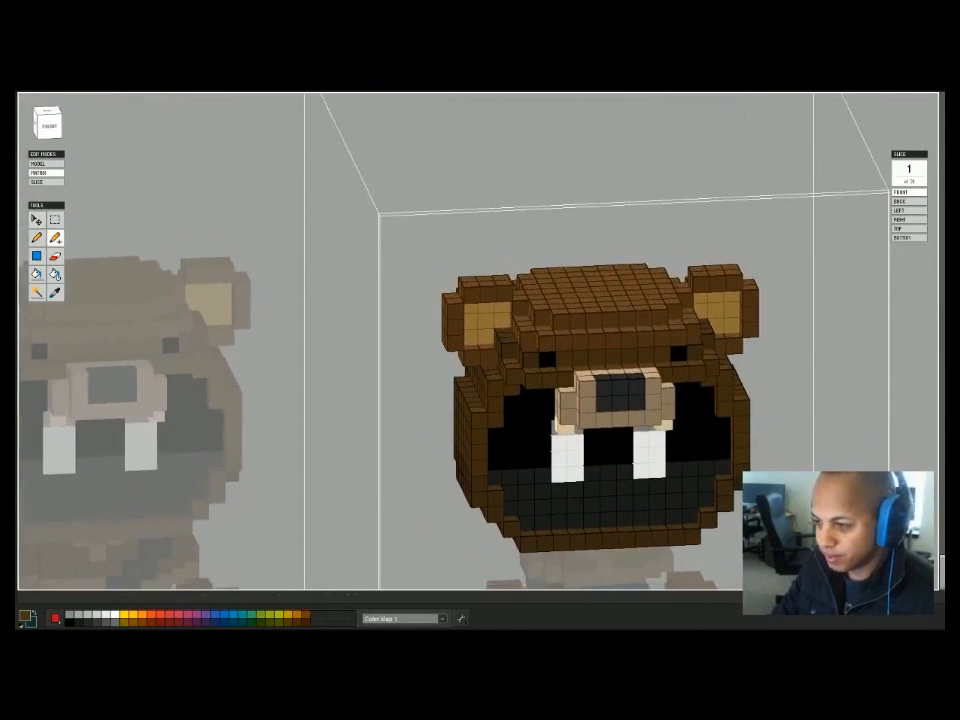
scroll(560, 386, up, 1)
right_drag(560, 386, 499, 404)
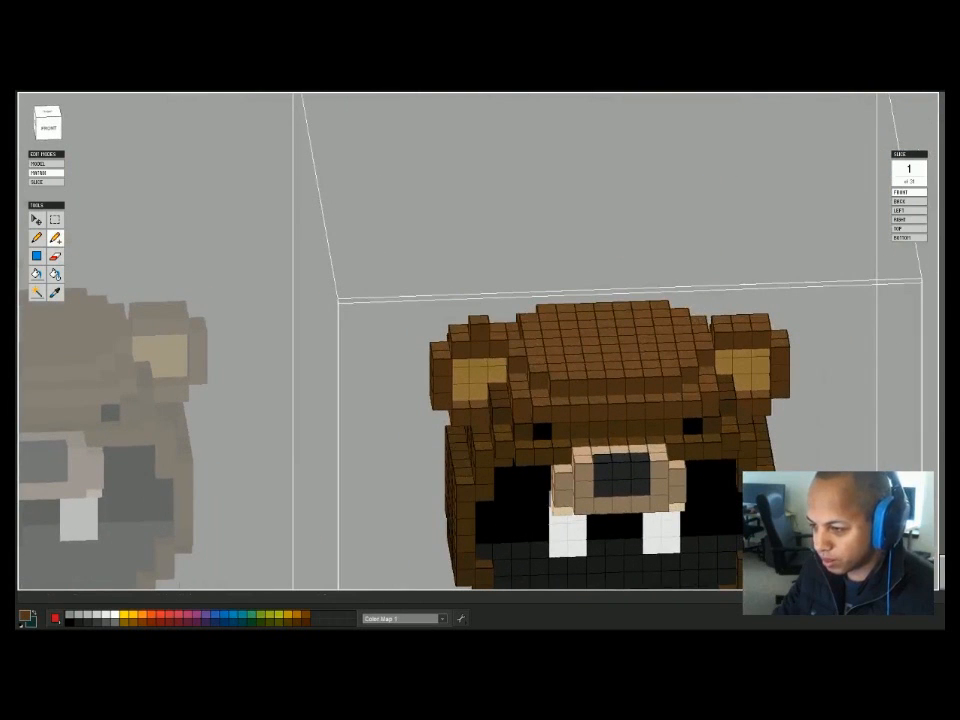
right_drag(499, 404, 485, 435)
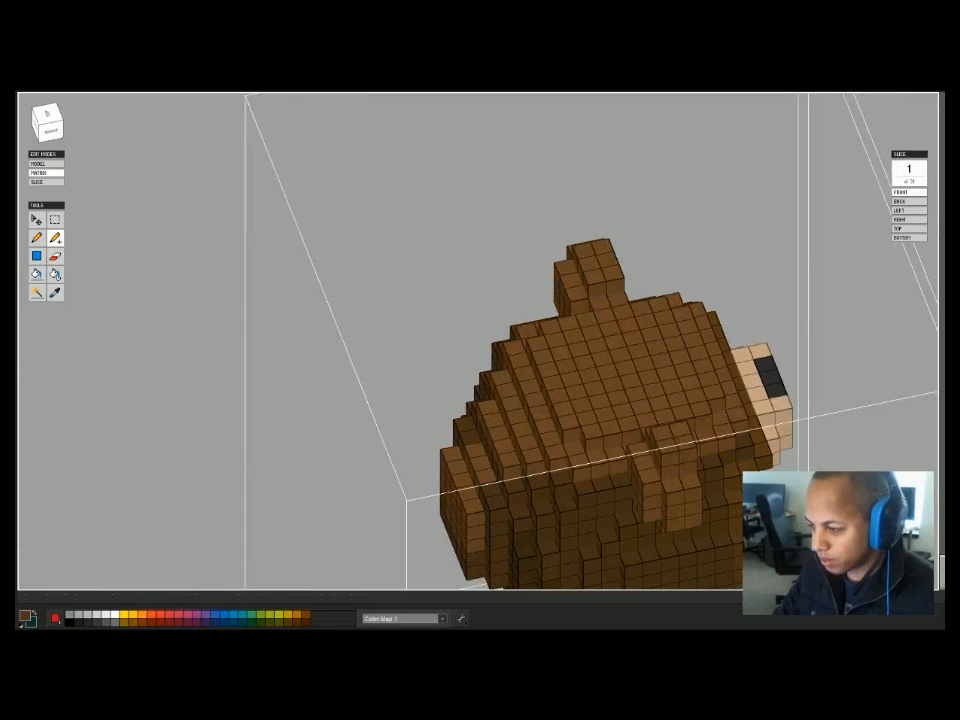
right_drag(560, 435, 496, 398)
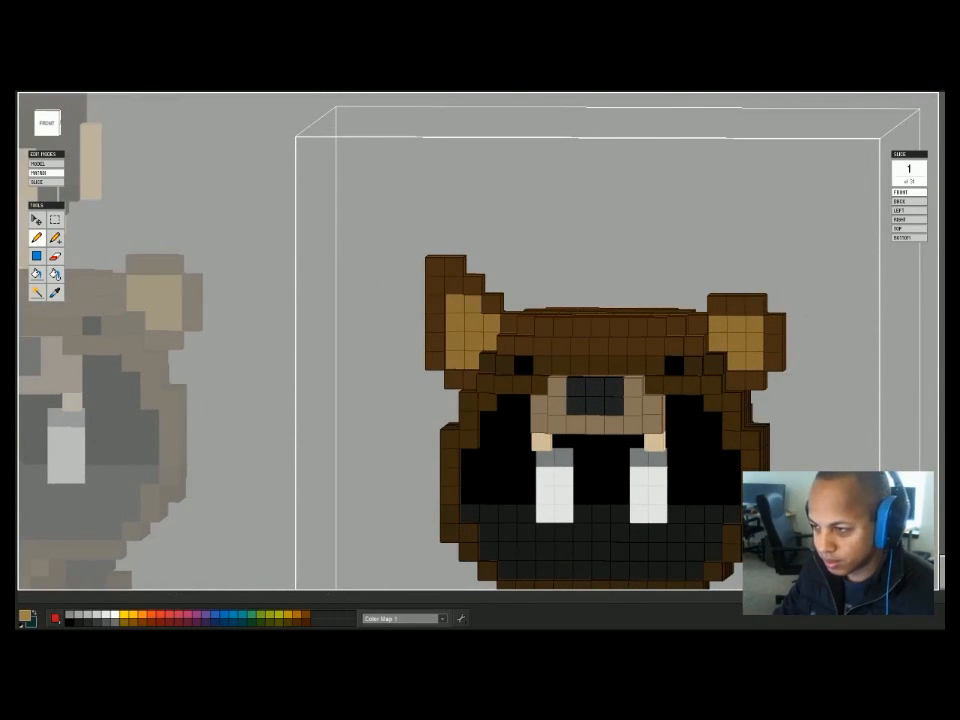
mouse_move(660, 400)
right_down()
mouse_move(633, 399)
mouse_move(642, 395)
right_up()
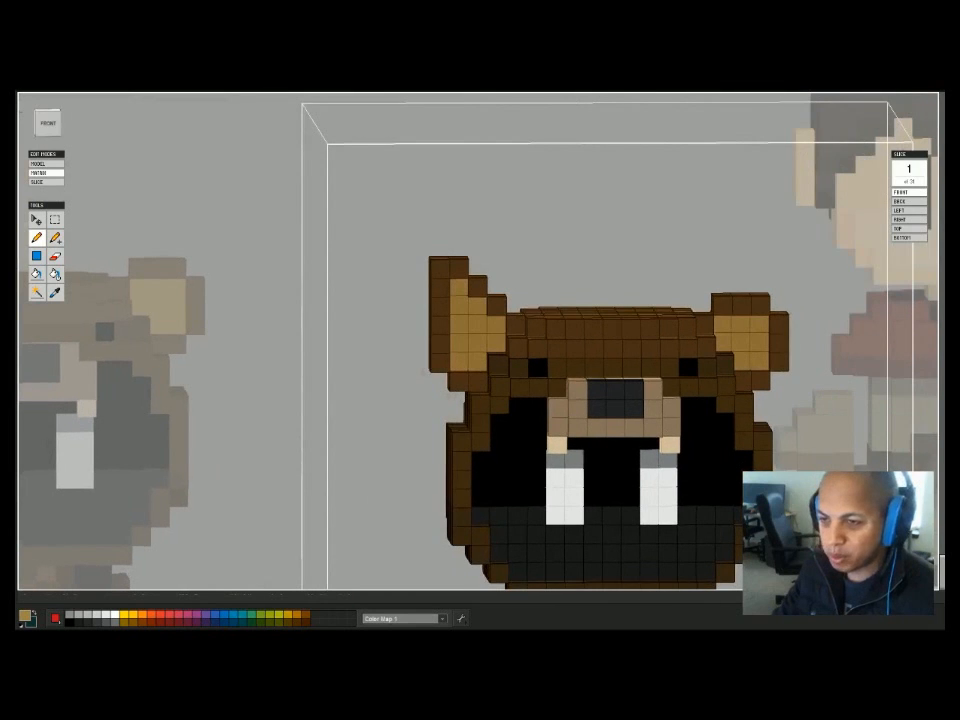
Select the pointed ear's voxels in front view, move them down one voxel, apply the move and clear the selection.
key(1)
key(m)
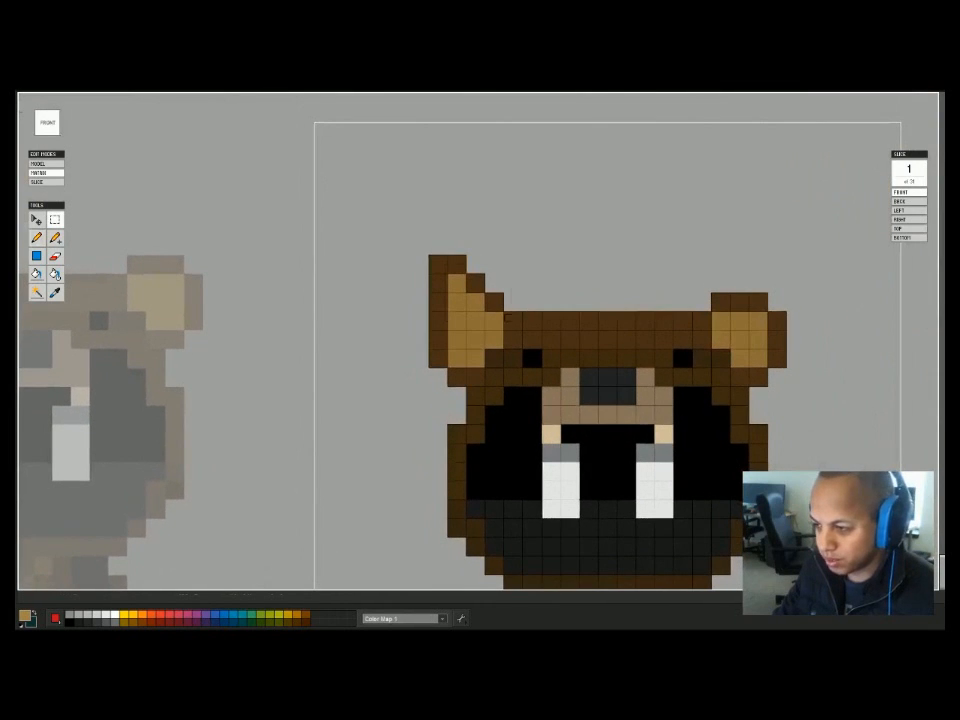
drag(510, 320, 385, 222)
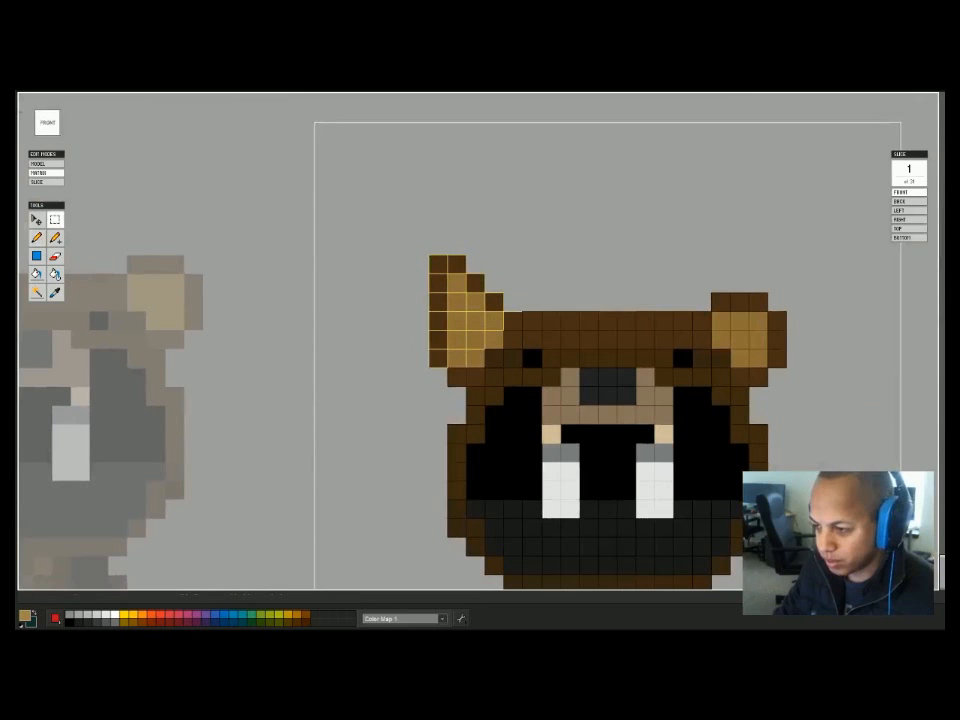
key(v)
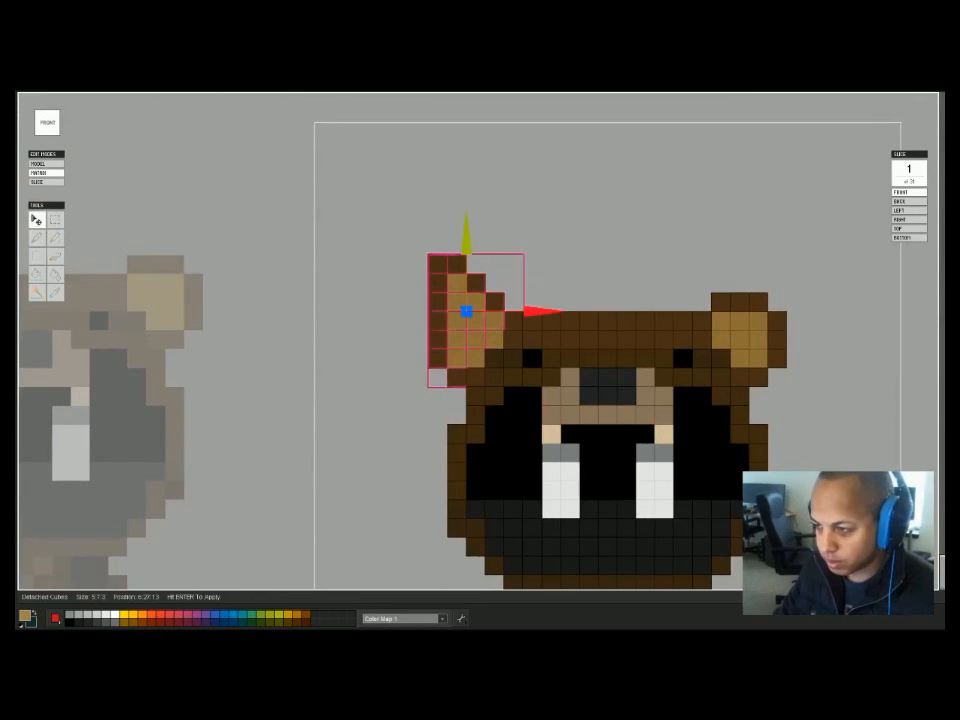
key(Down)
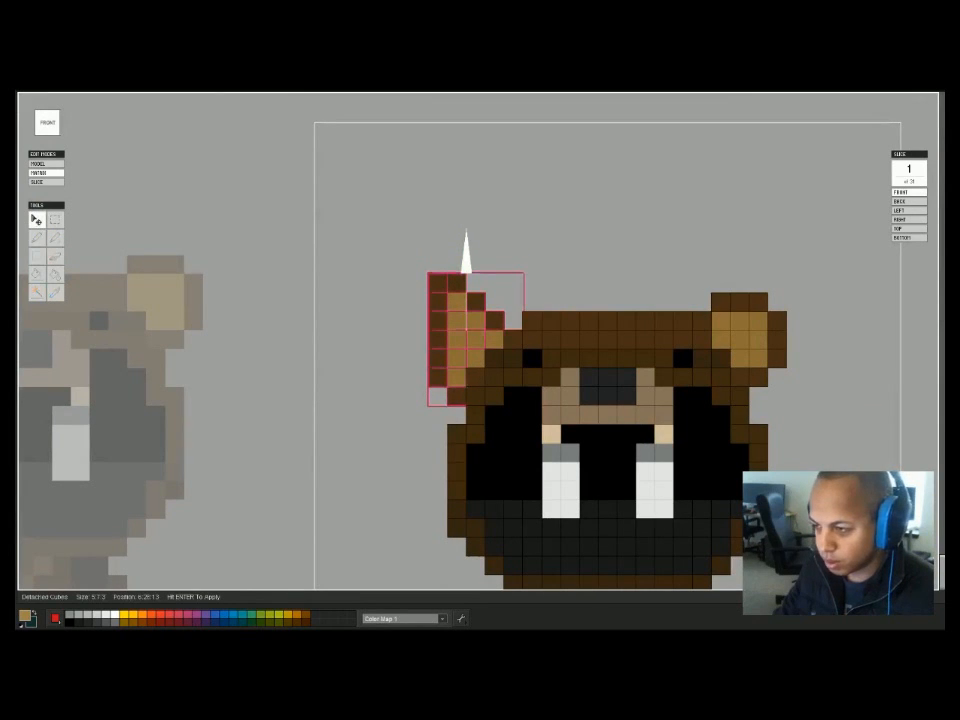
key(Return)
key(m)
key(ctrl+d)
right_drag(470, 240, 549, 285)
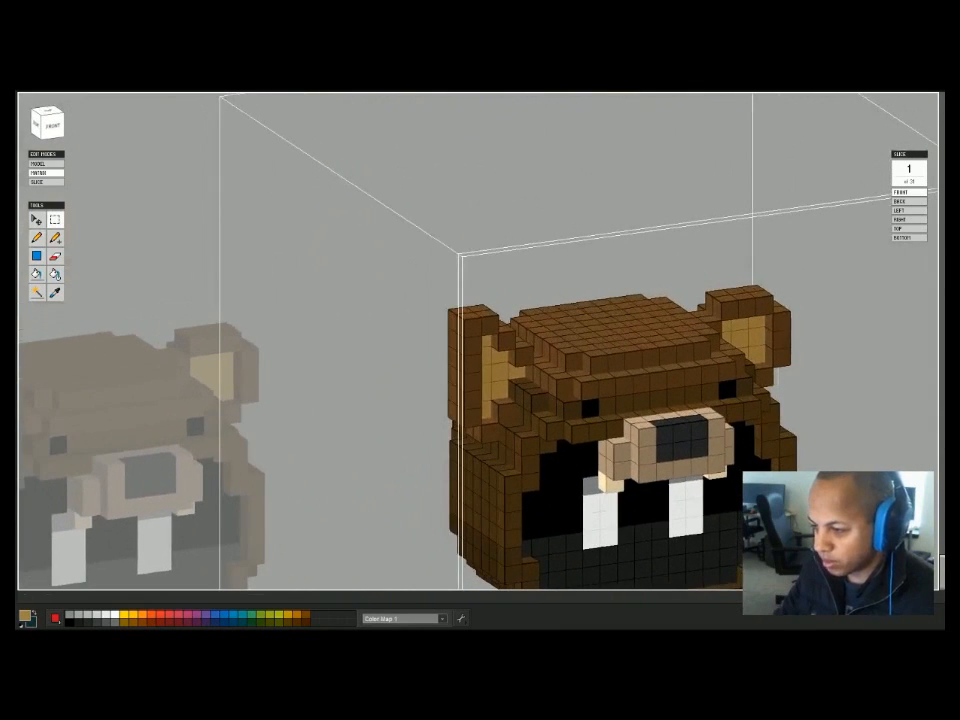
Clean up the back of the pointed ear with brown voxels, covering the stray tan one, and review the head.
right_drag(580, 285, 830, 276)
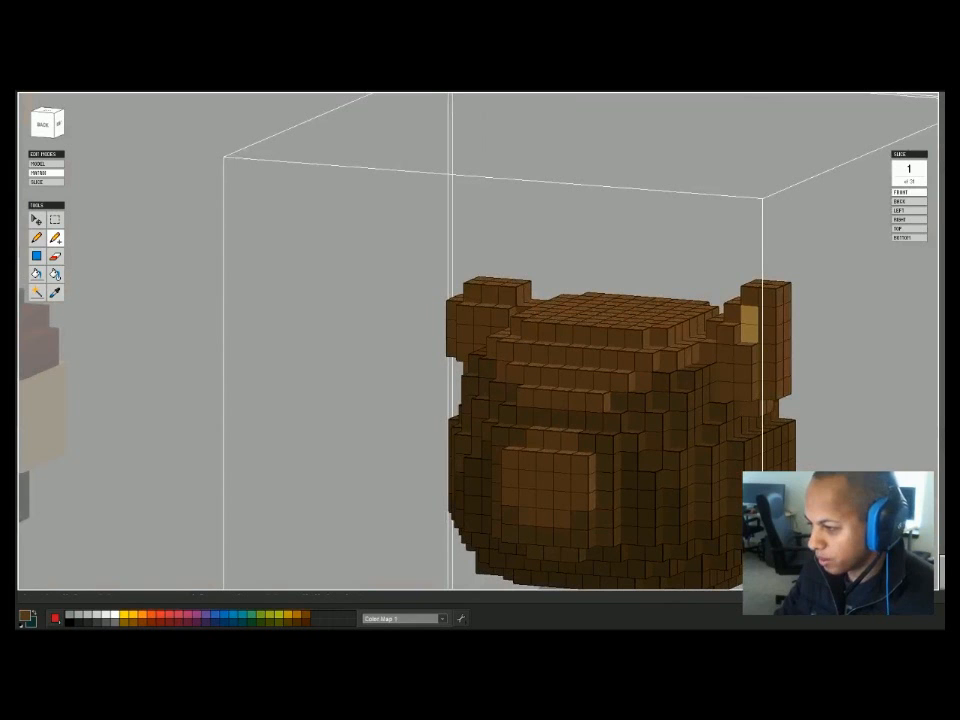
right_drag(830, 276, 575, 303)
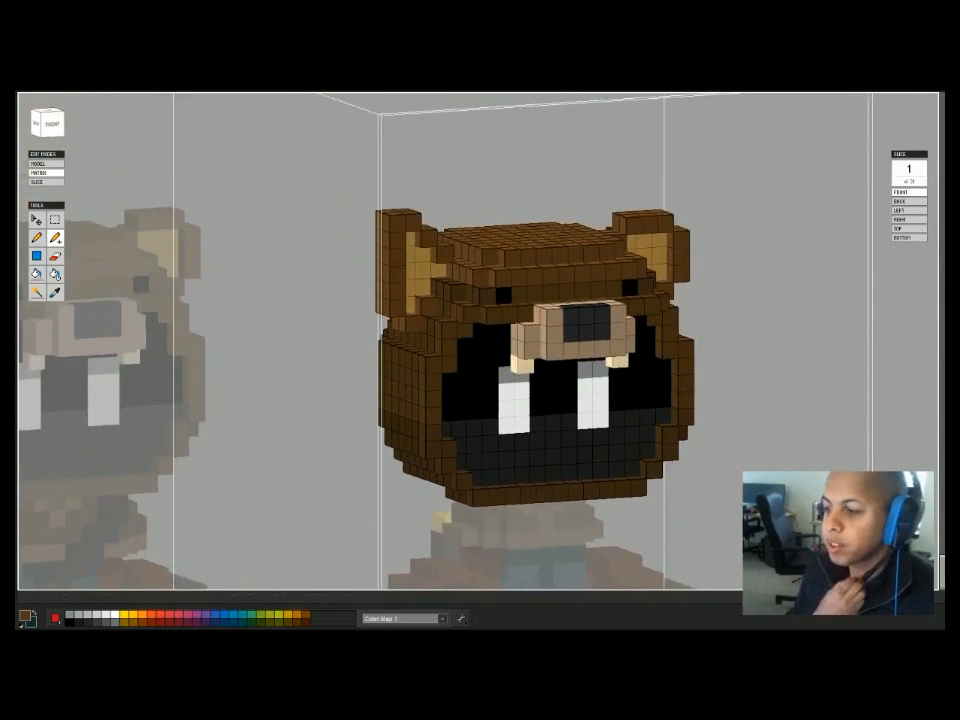
middle_drag(600, 300, 670, 312)
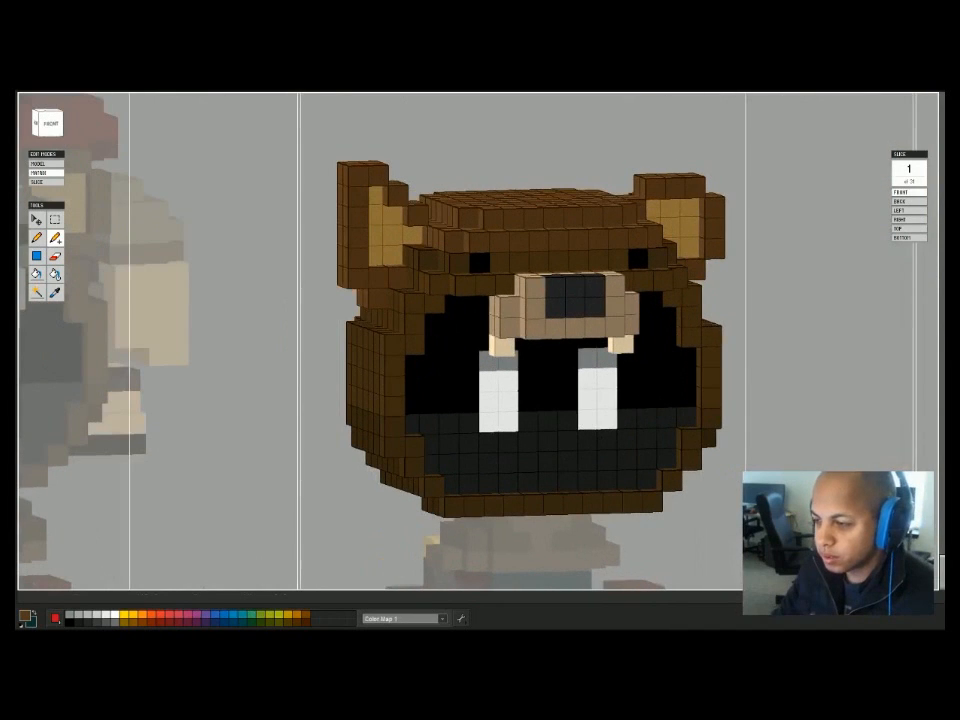
middle_drag(540, 330, 675, 336)
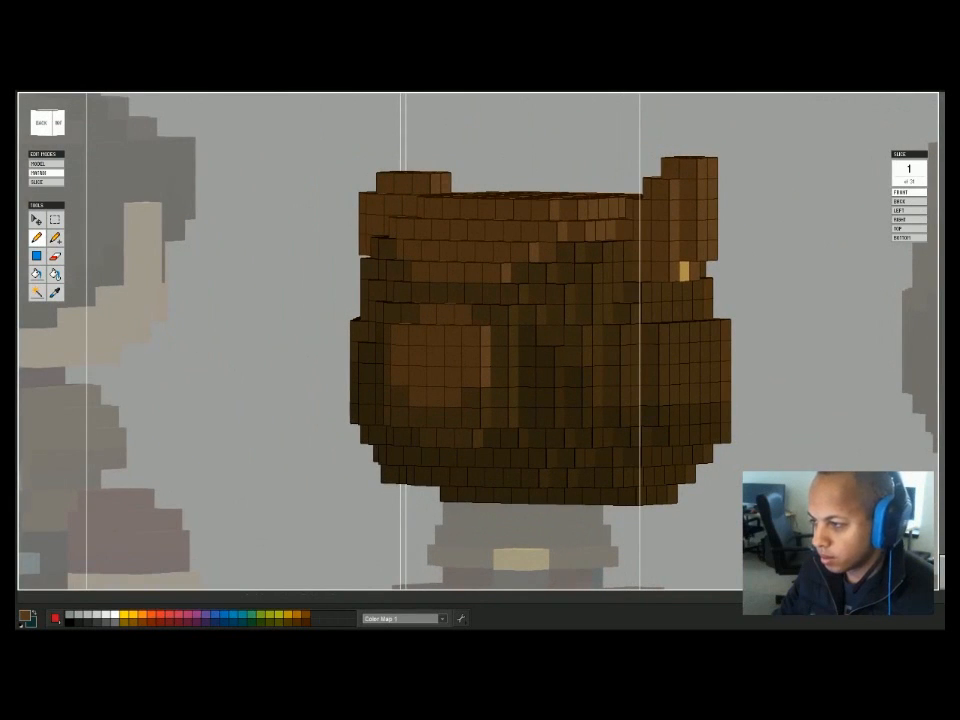
middle_drag(600, 330, 660, 330)
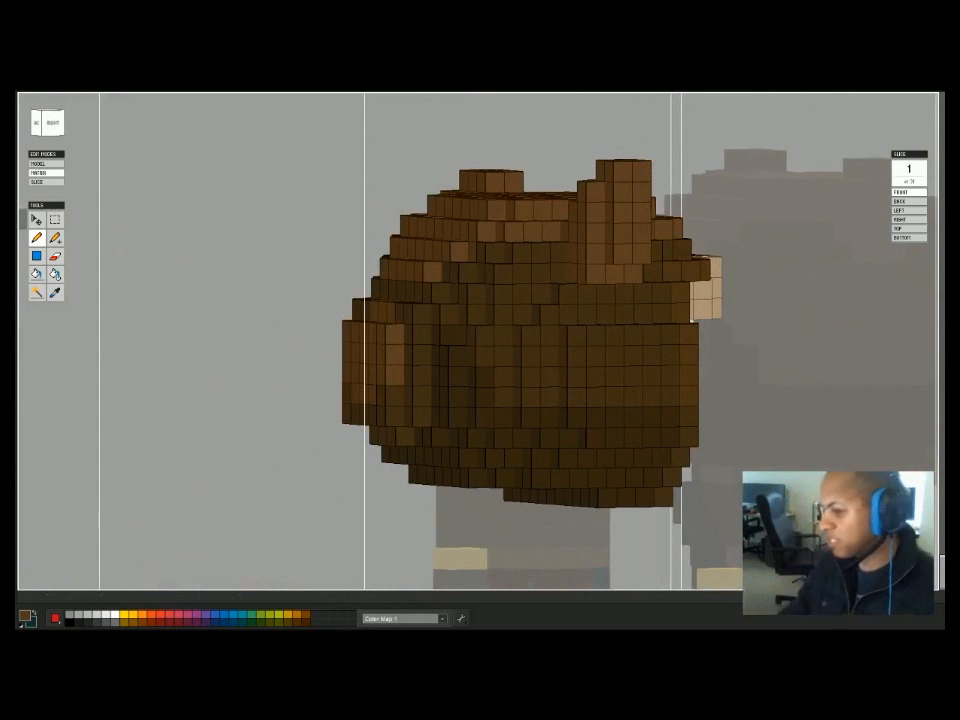
middle_drag(600, 340, 430, 360)
scroll(500, 350, down, 6)
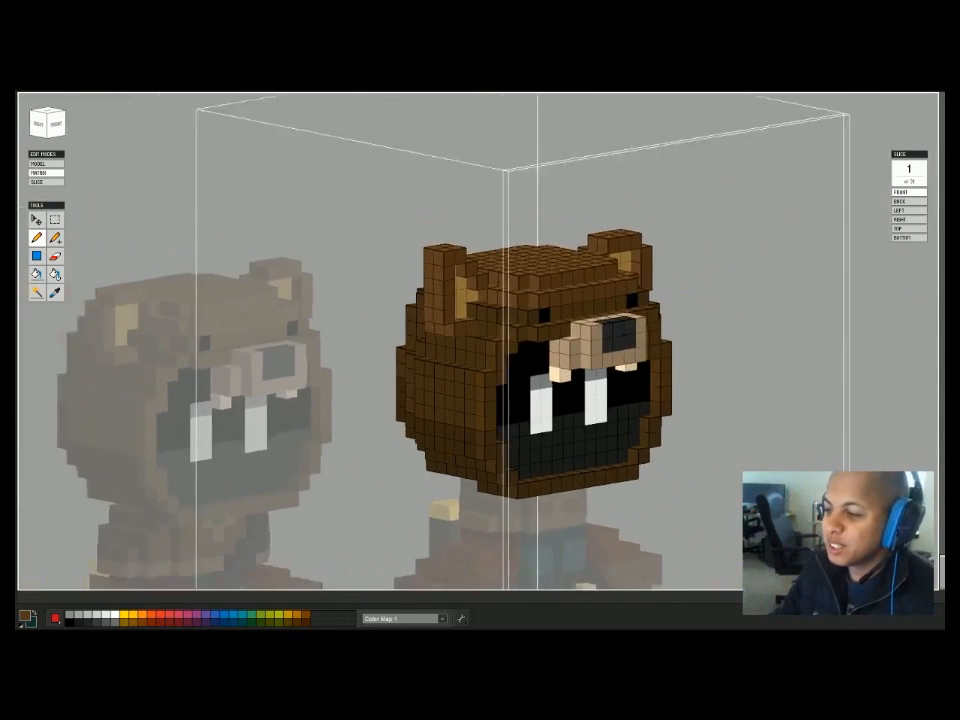
mouse_move(500, 350)
middle_down()
mouse_move(450, 370)
mouse_move(506, 346)
middle_up()
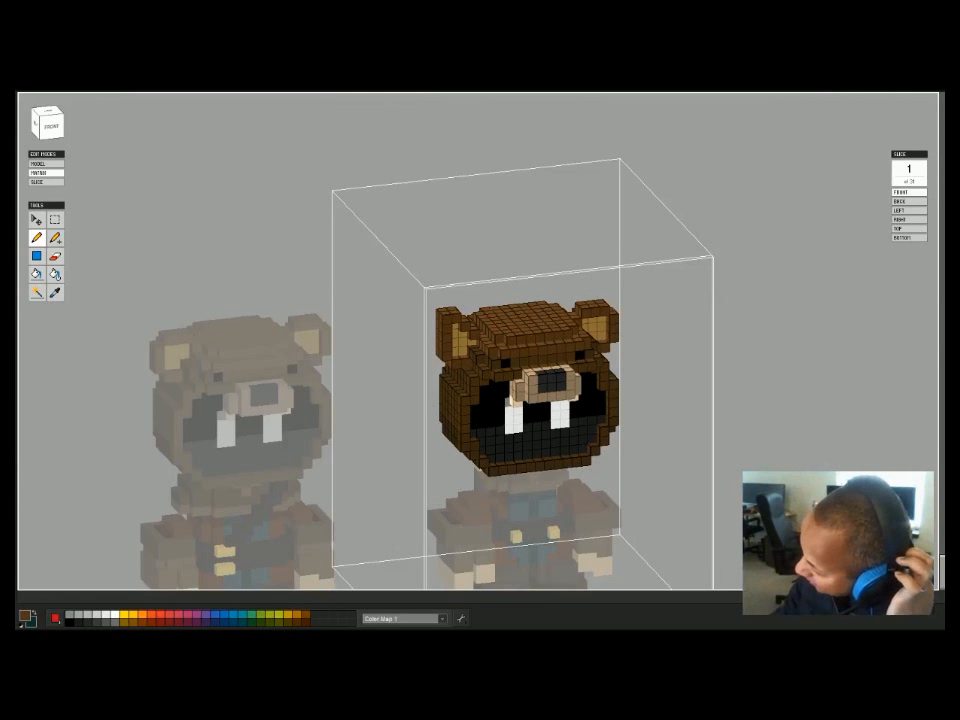
scroll(524, 412, up, 5)
mouse_move(524, 412)
right_down()
mouse_move(548, 414)
mouse_move(480, 408)
mouse_move(520, 422)
right_up()
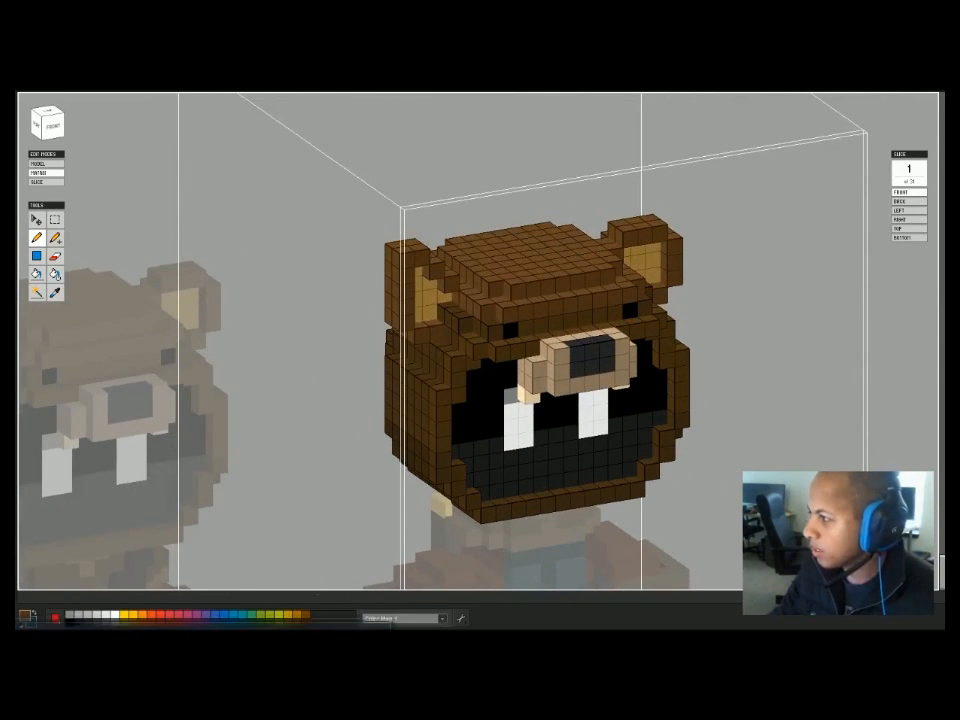
Switch to the web browser and enlarge its window to cover most of the voxel editor.
key(alt+Tab)
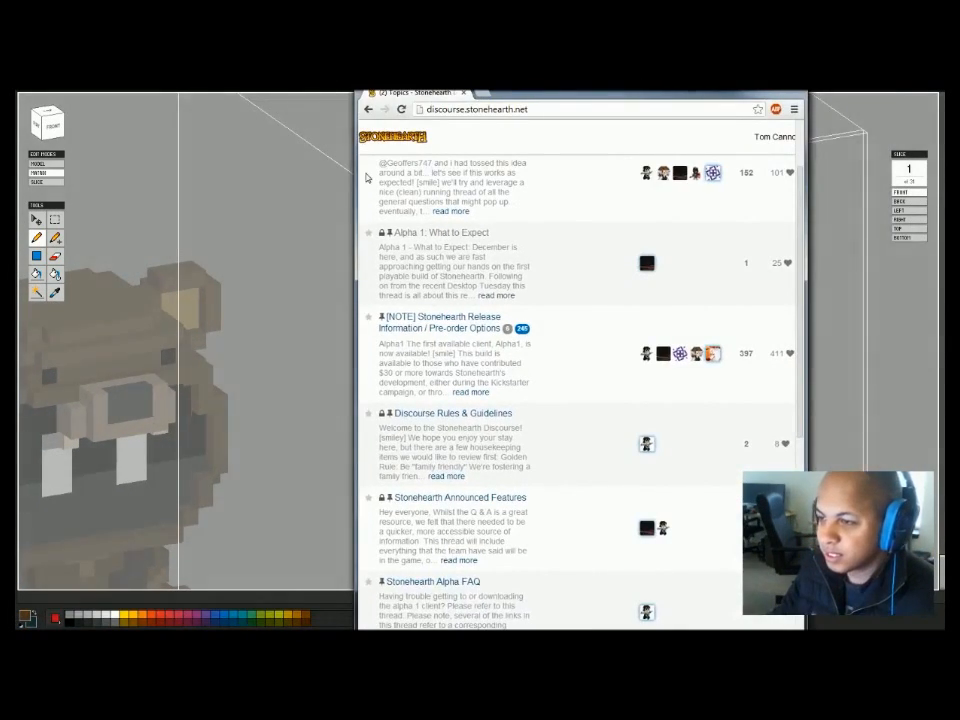
drag(358, 184, 56, 184)
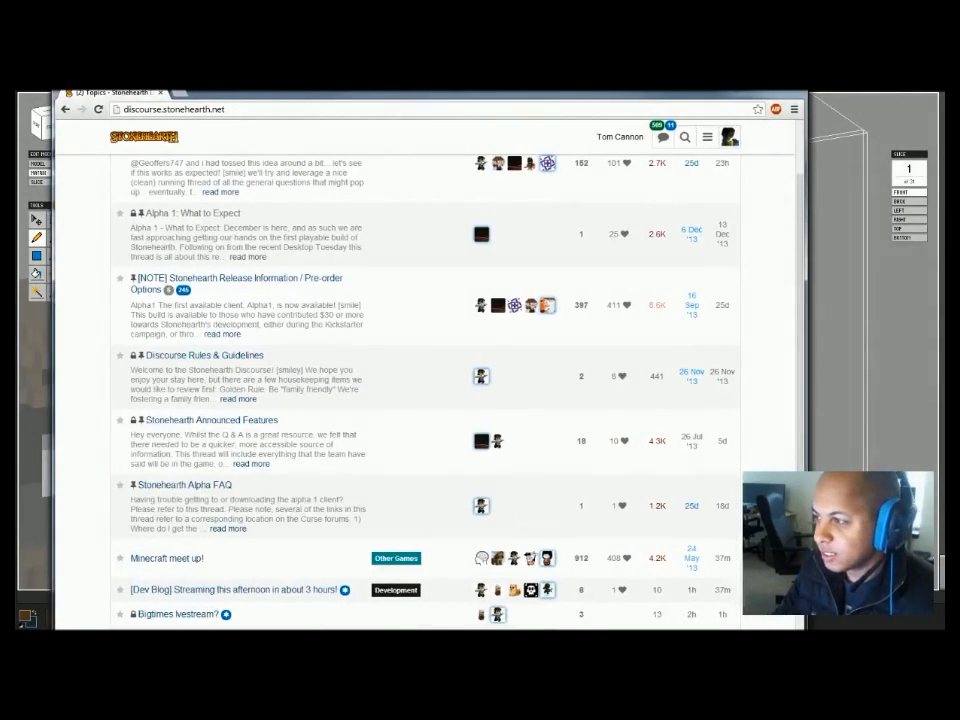
drag(670, 90, 636, 90)
drag(768, 422, 910, 574)
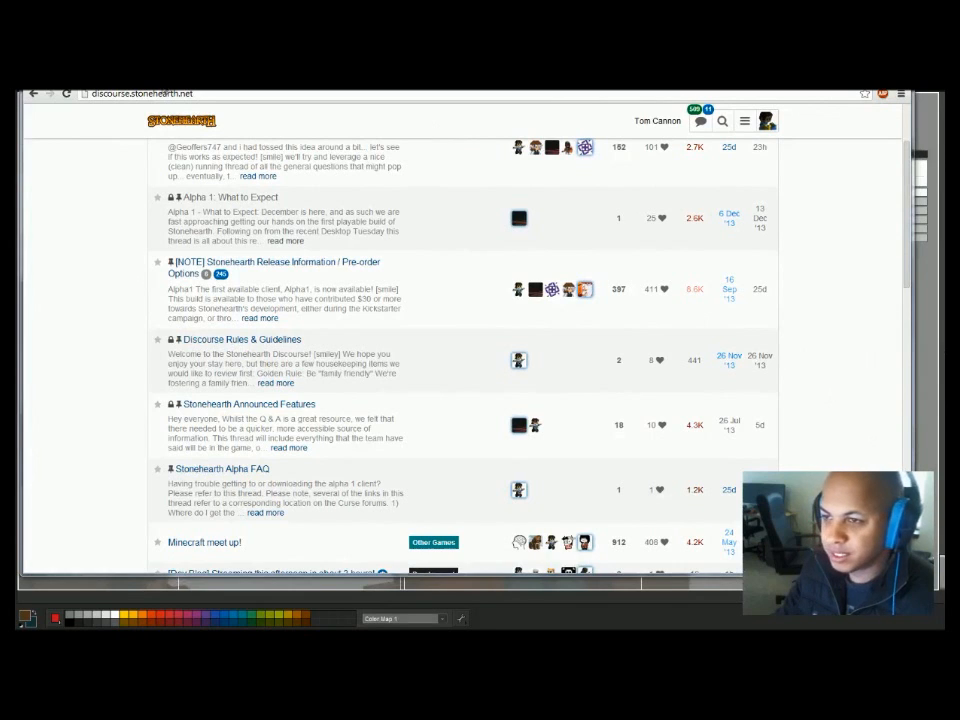
Search Google for "fox pelt" and browse the image results for references.
click(157, 93)
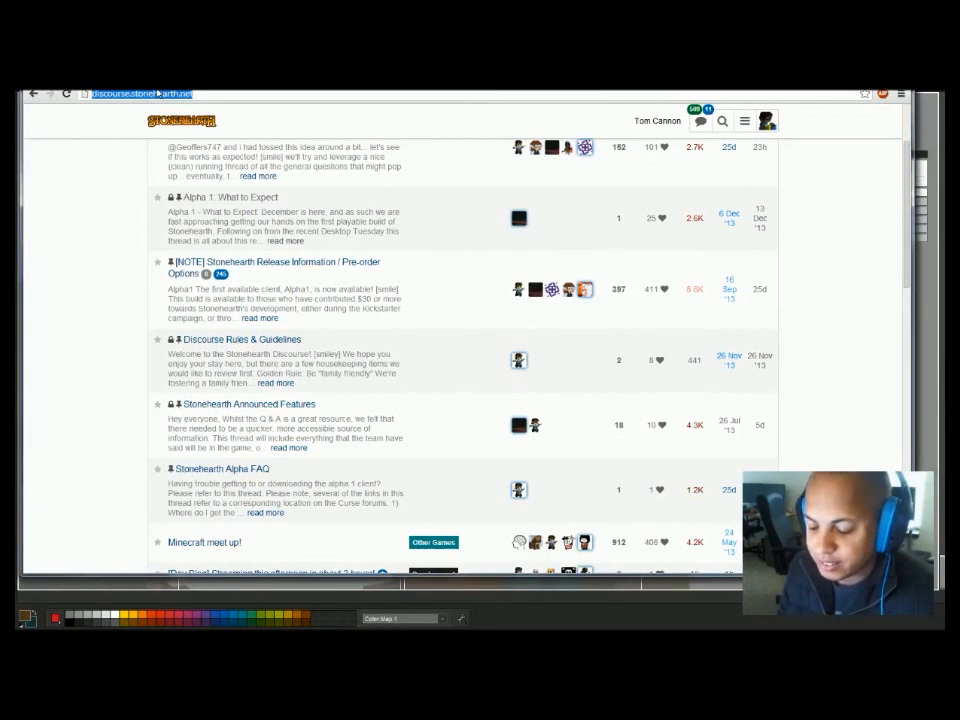
text(fox pelt)
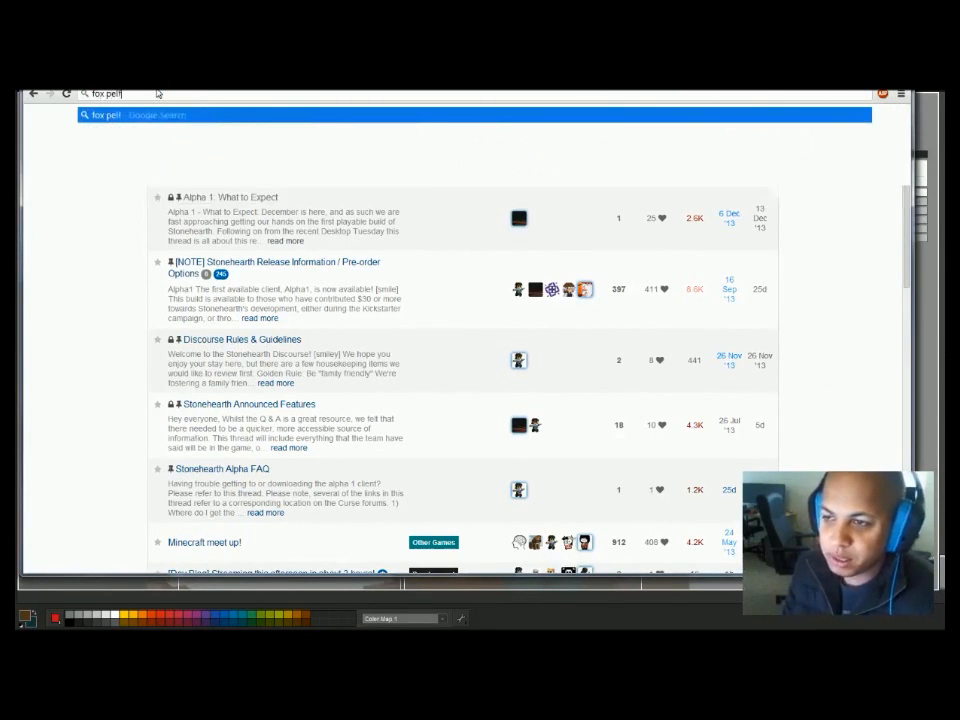
key(Return)
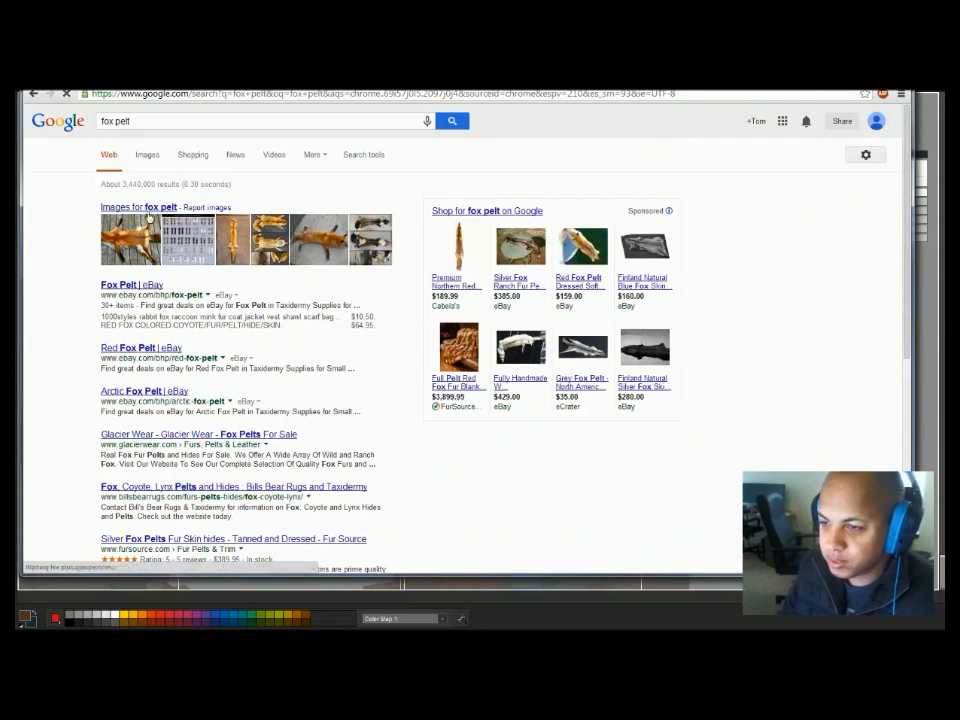
click(141, 209)
scroll(400, 395, down, 1)
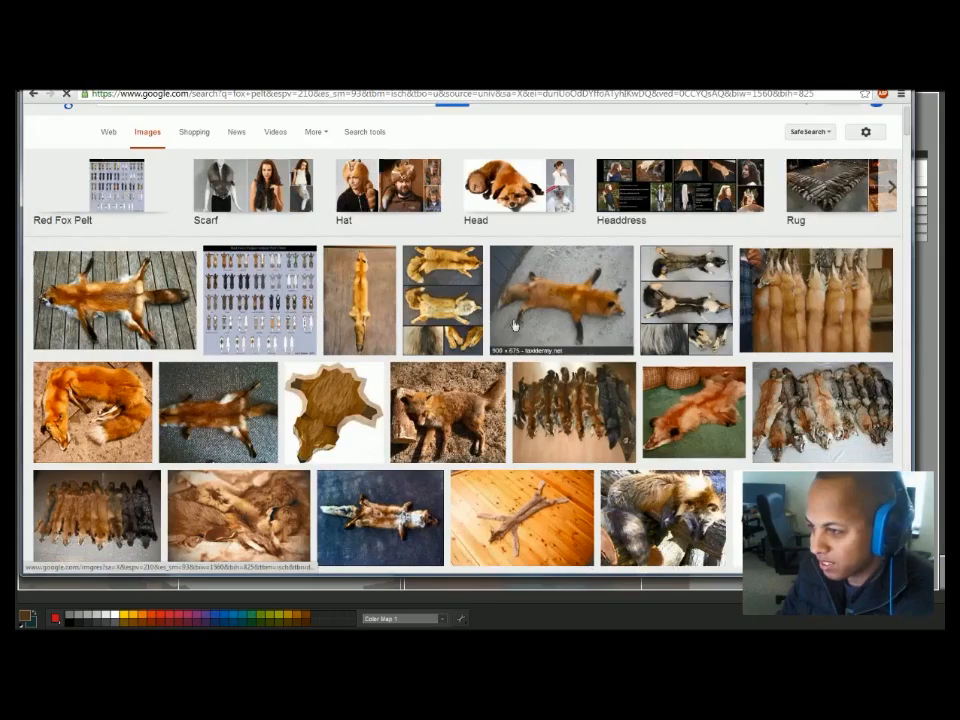
scroll(513, 325, down, 5)
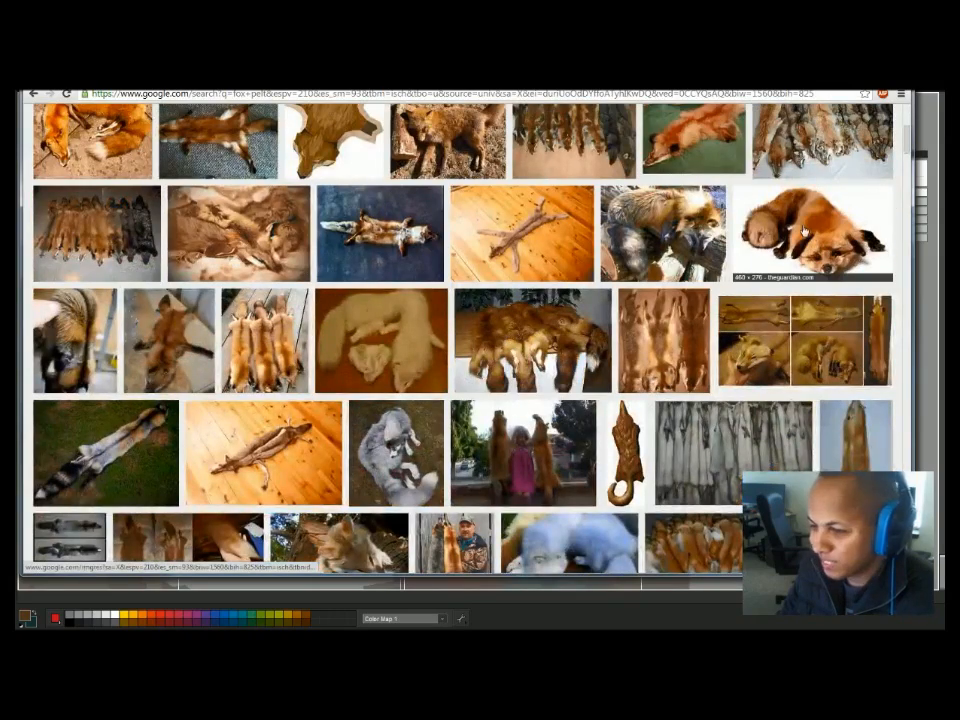
scroll(820, 222, down, 3)
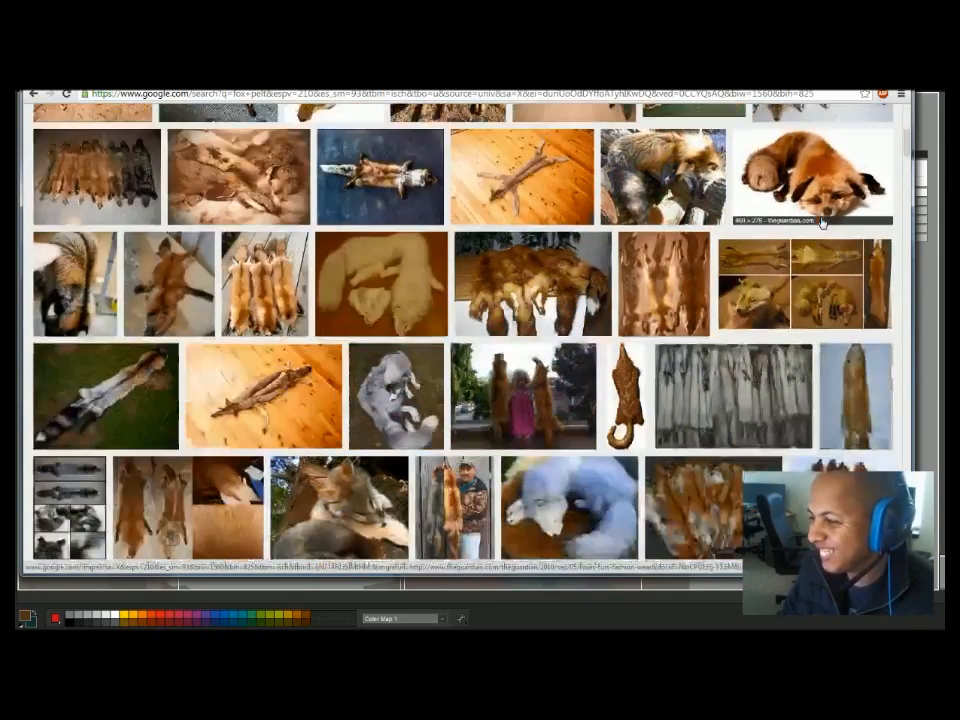
scroll(820, 222, down, 4)
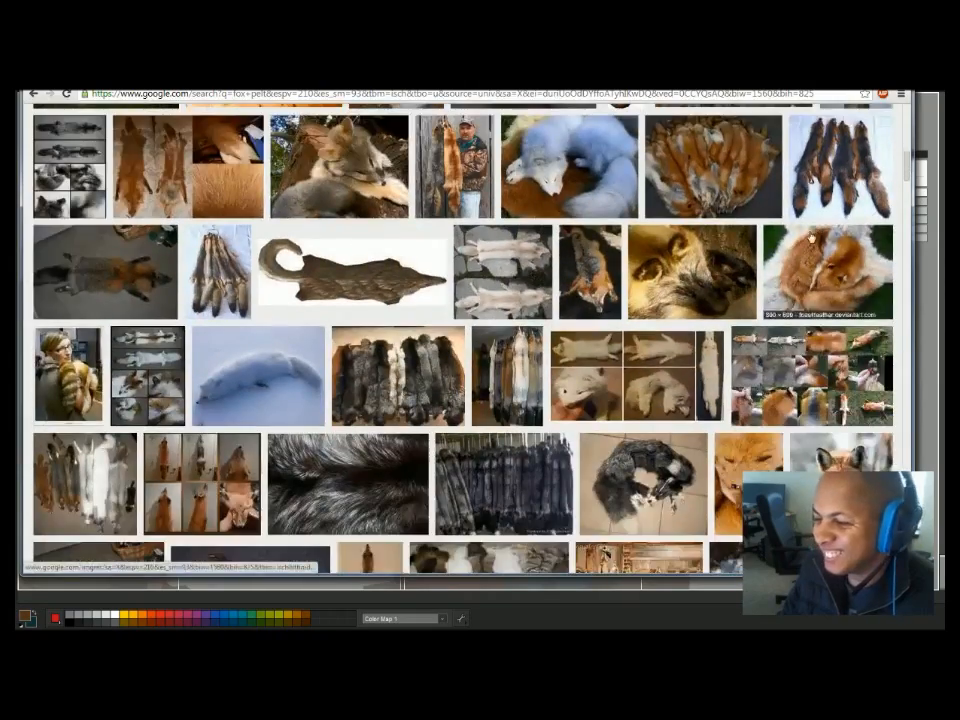
scroll(835, 290, up, 7)
scroll(835, 290, up, 3)
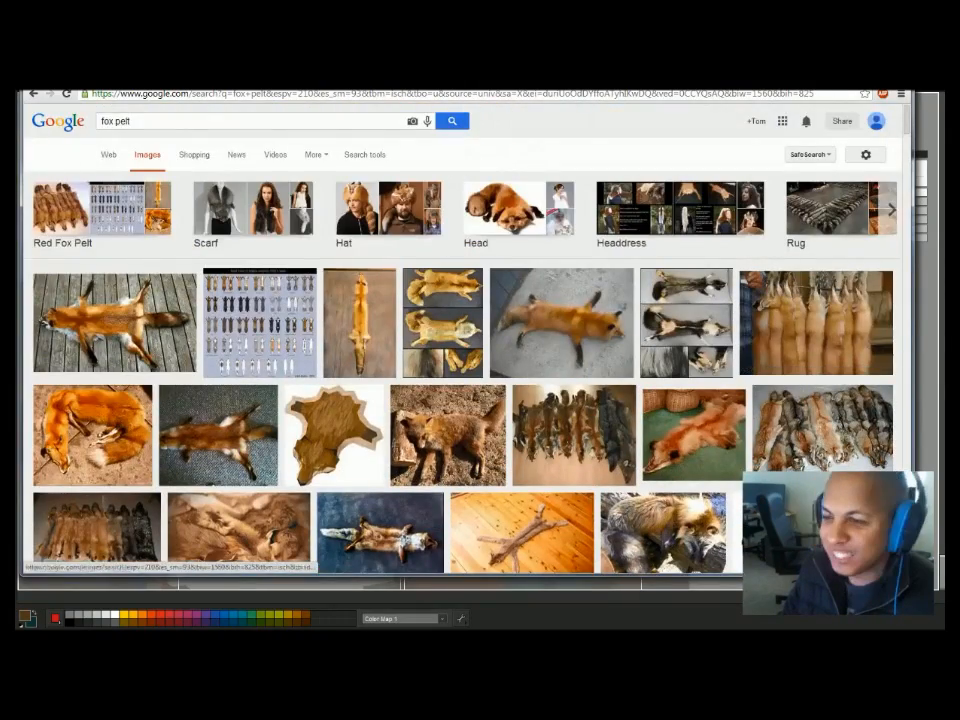
Search the images for "wolf pelt" and open the full set of results for the related "Hood" search.
key(ctrl+a)
text(wolf pelt)
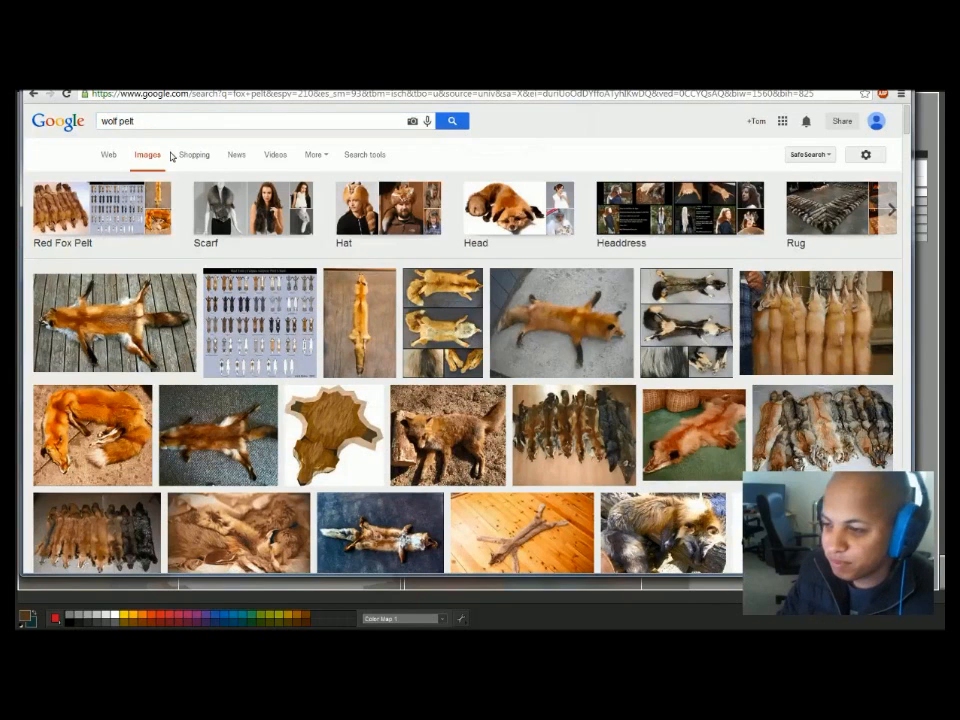
key(Return)
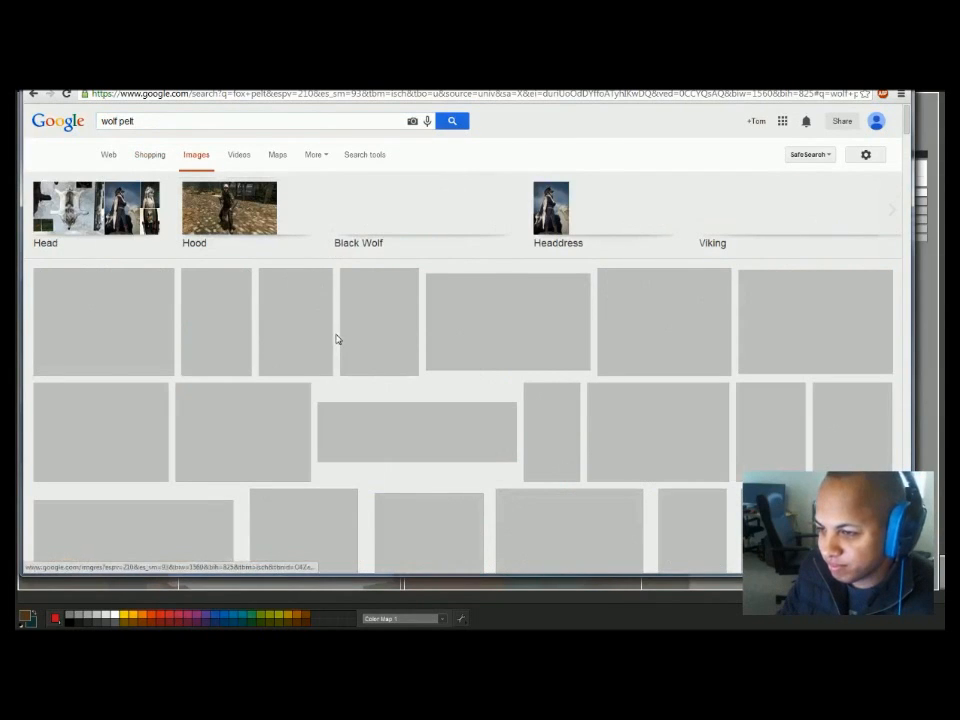
click(240, 215)
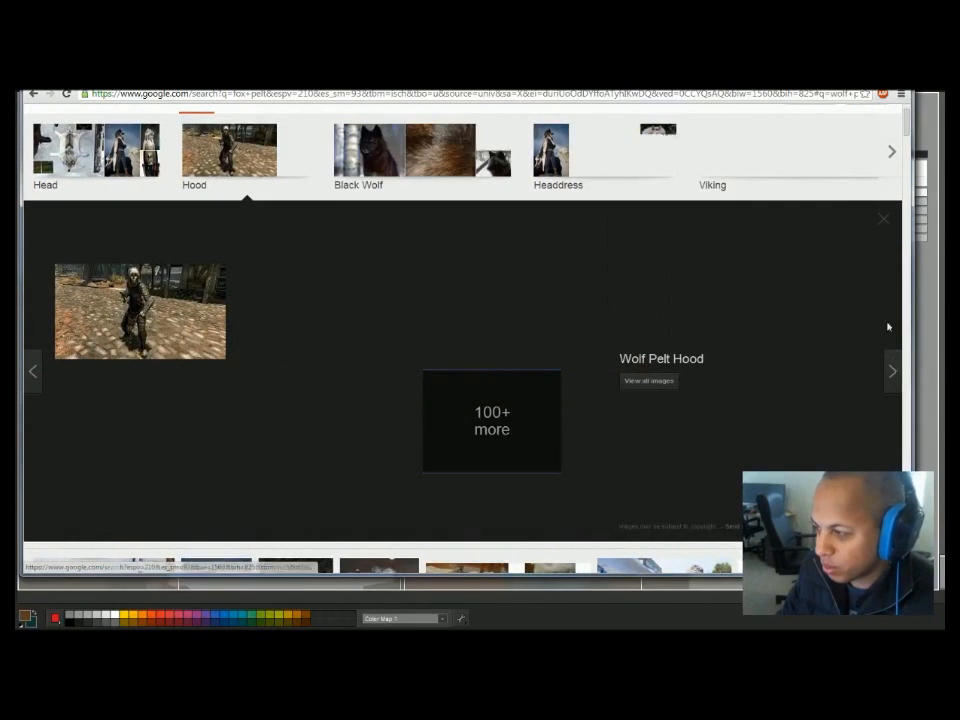
click(477, 455)
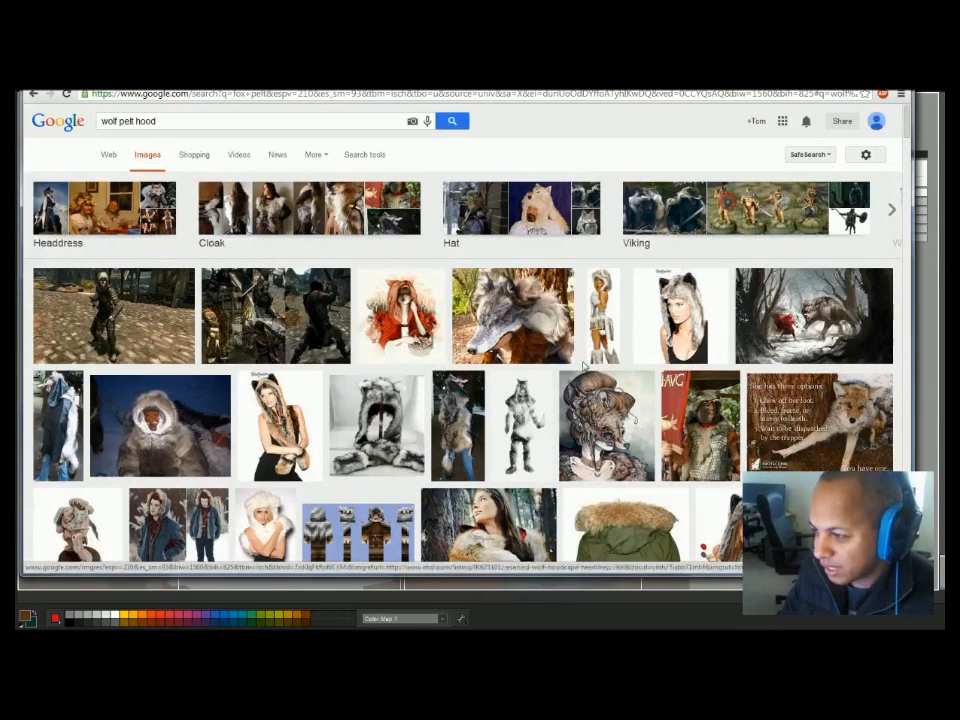
Examine the ears in the wolf half hood, grey wolf hood and faux fur wolf hood images, and close the preview.
click(680, 315)
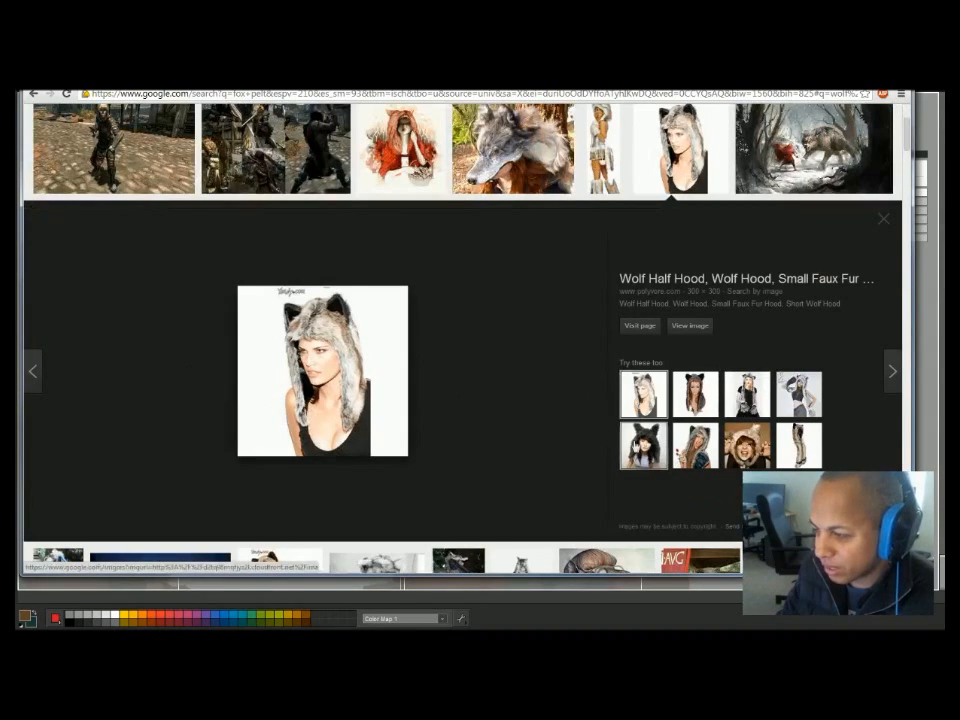
click(643, 445)
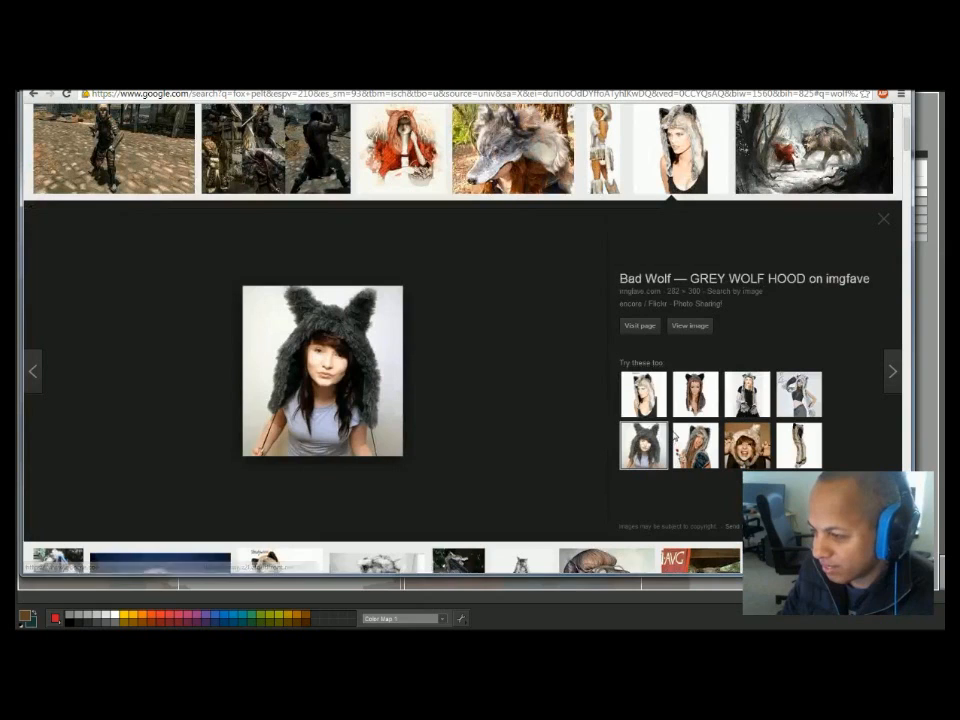
click(643, 393)
click(784, 400)
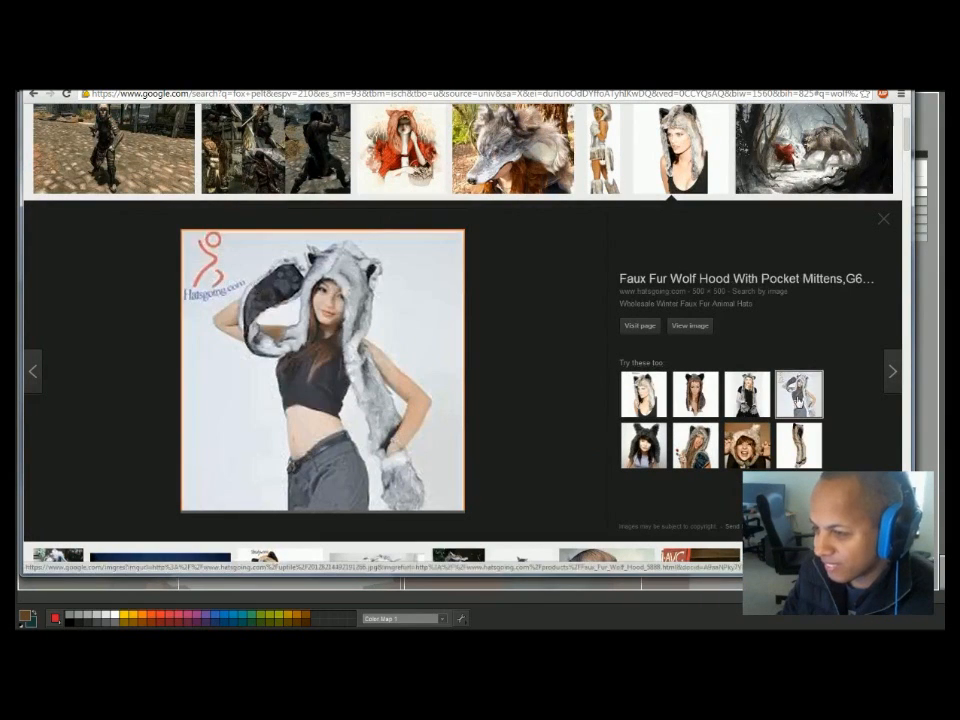
click(643, 440)
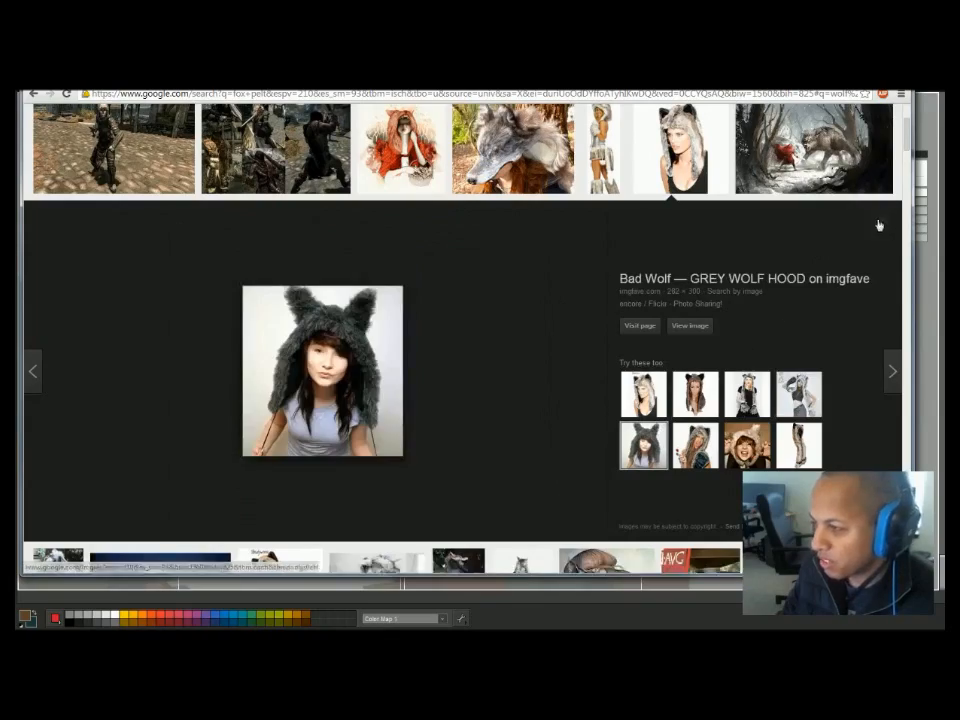
click(880, 220)
Browse further wolf pelt hood images, view the eBay Wolf Fur page as reference, and return to the voxel editor.
scroll(553, 394, down, 1)
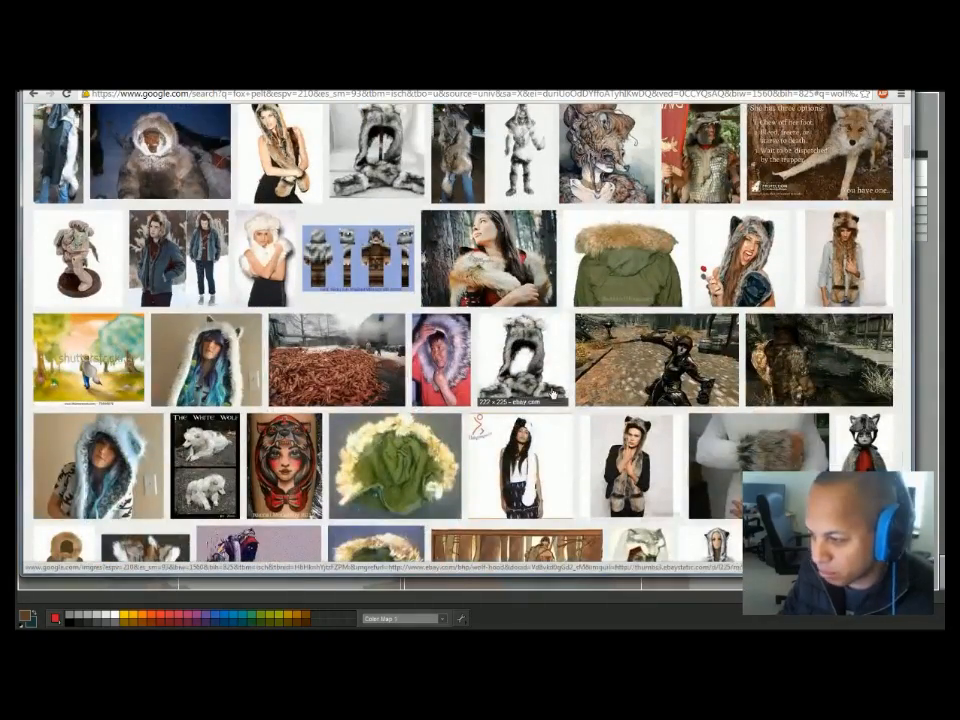
scroll(553, 394, down, 2)
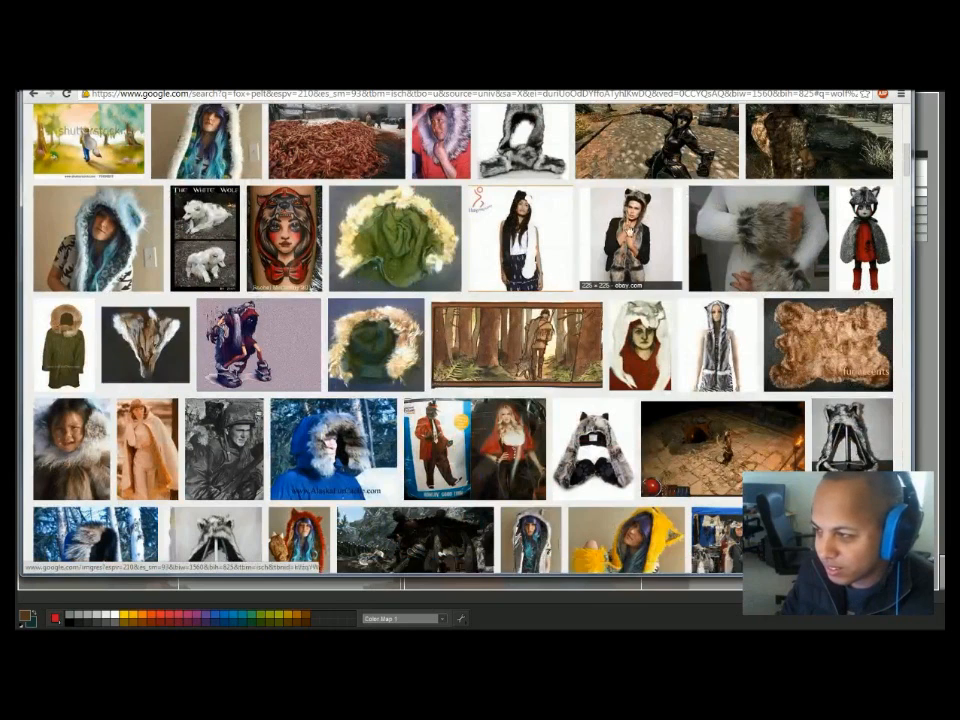
click(625, 250)
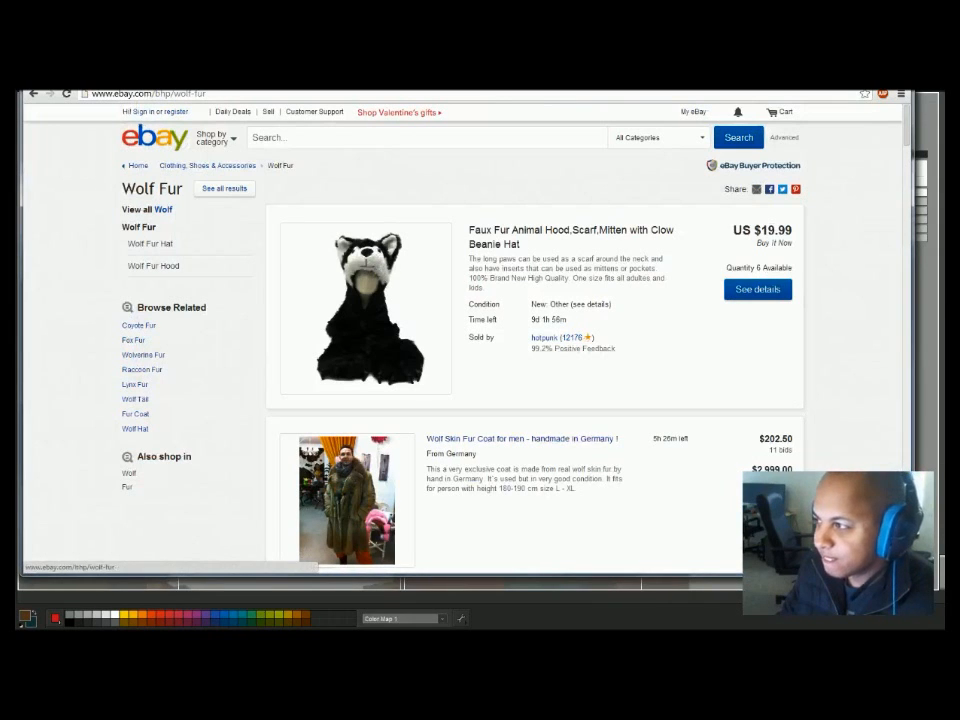
key(alt+Tab)
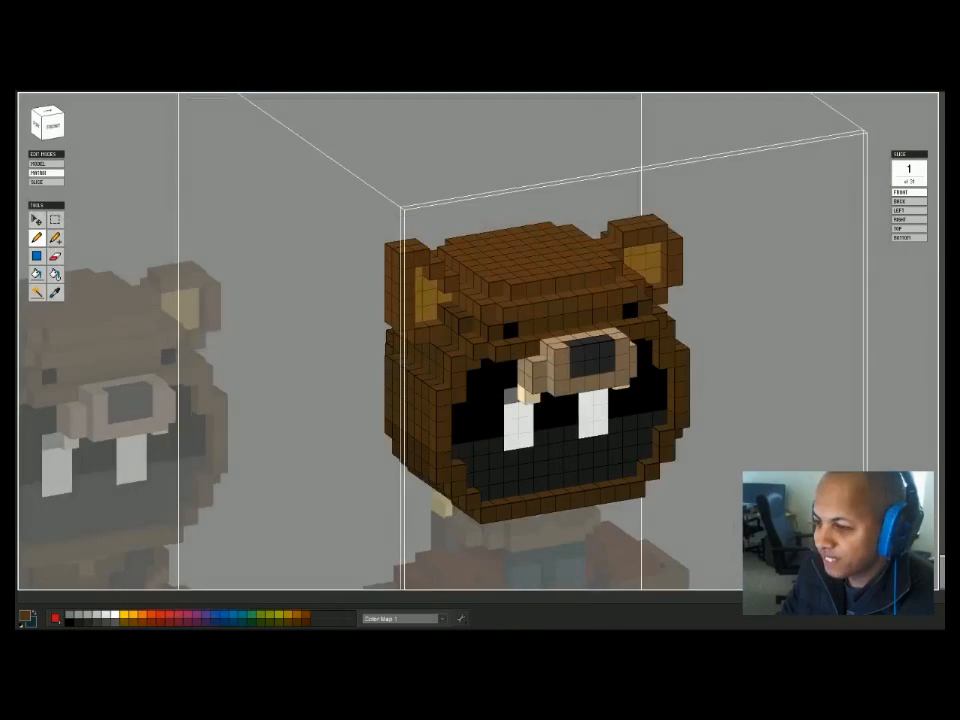
key(alt+Tab)
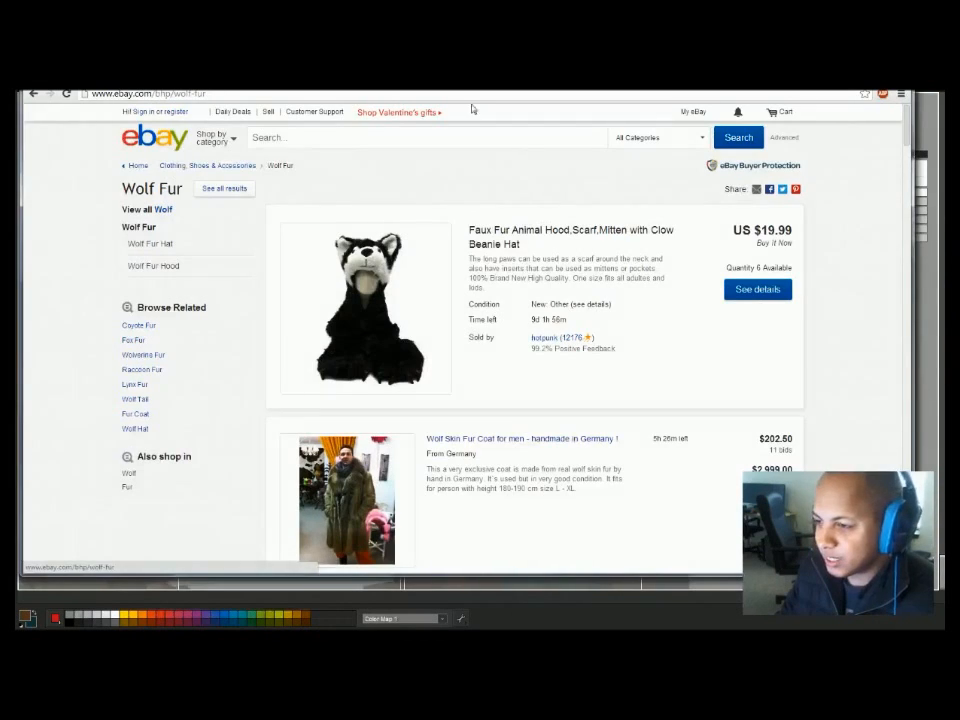
key(alt+Tab)
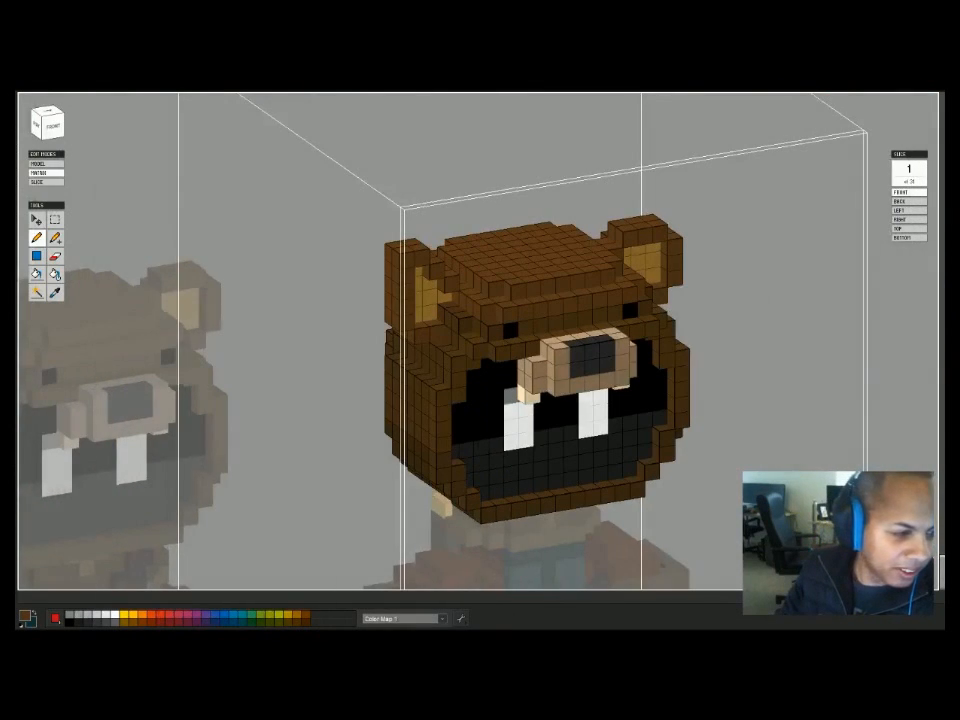
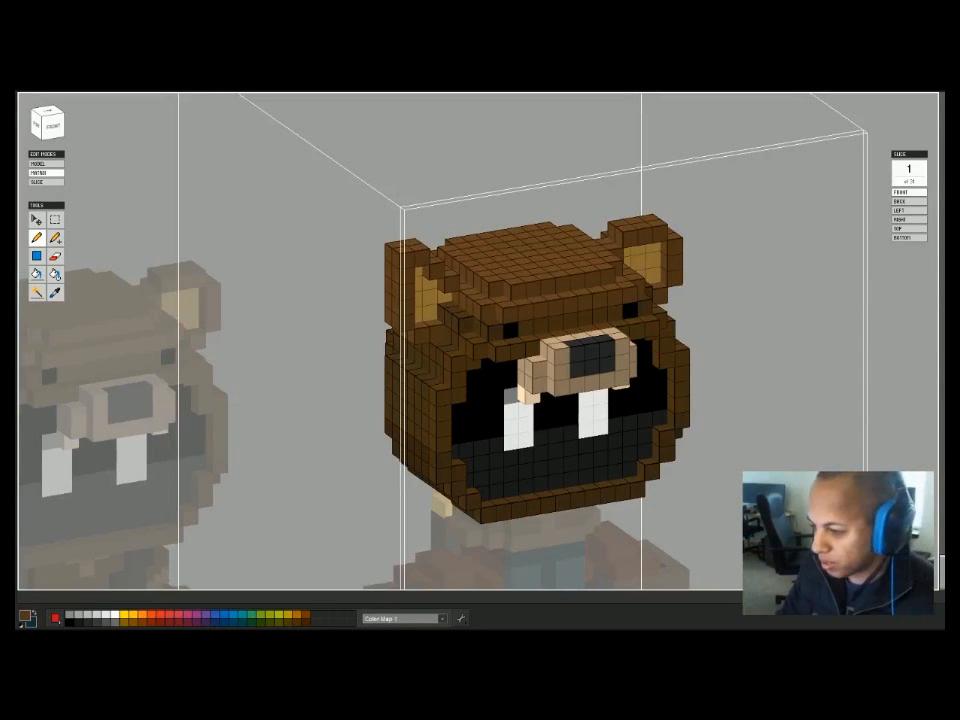
Extend the bear head's snout forward with light tan voxels, covering the front of the dark nose.
right_drag(540, 350, 440, 325)
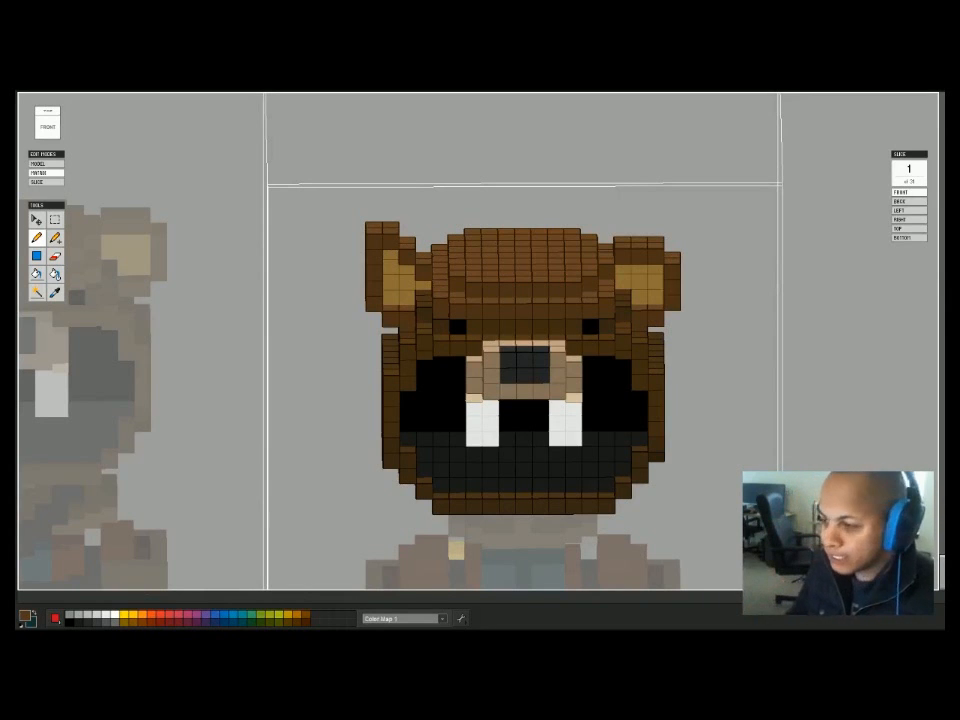
right_drag(523, 345, 547, 345)
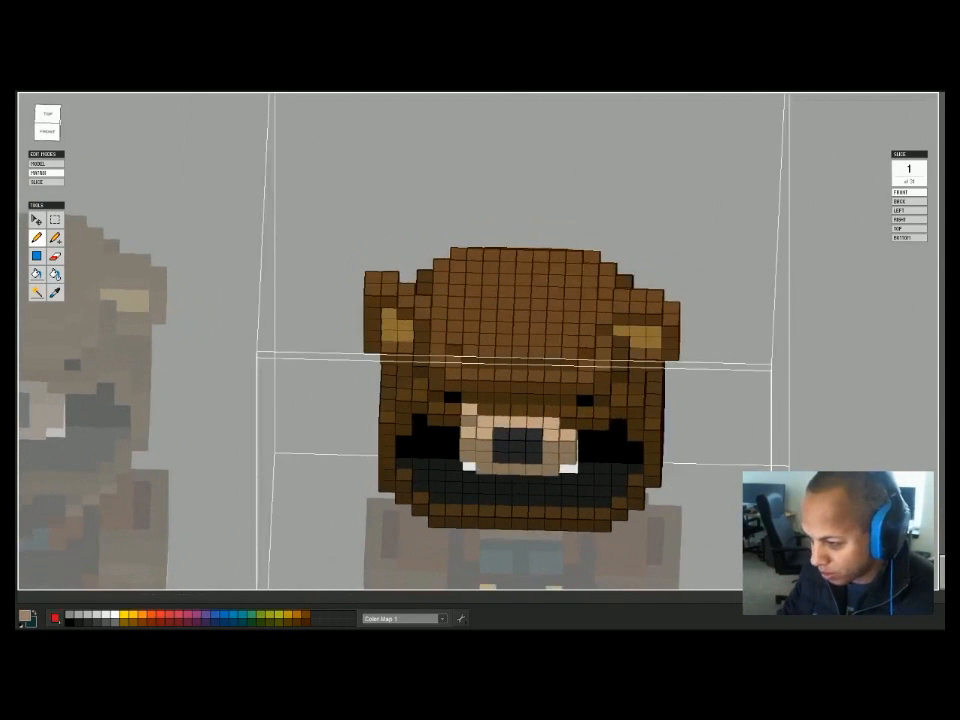
right_drag(547, 345, 552, 371)
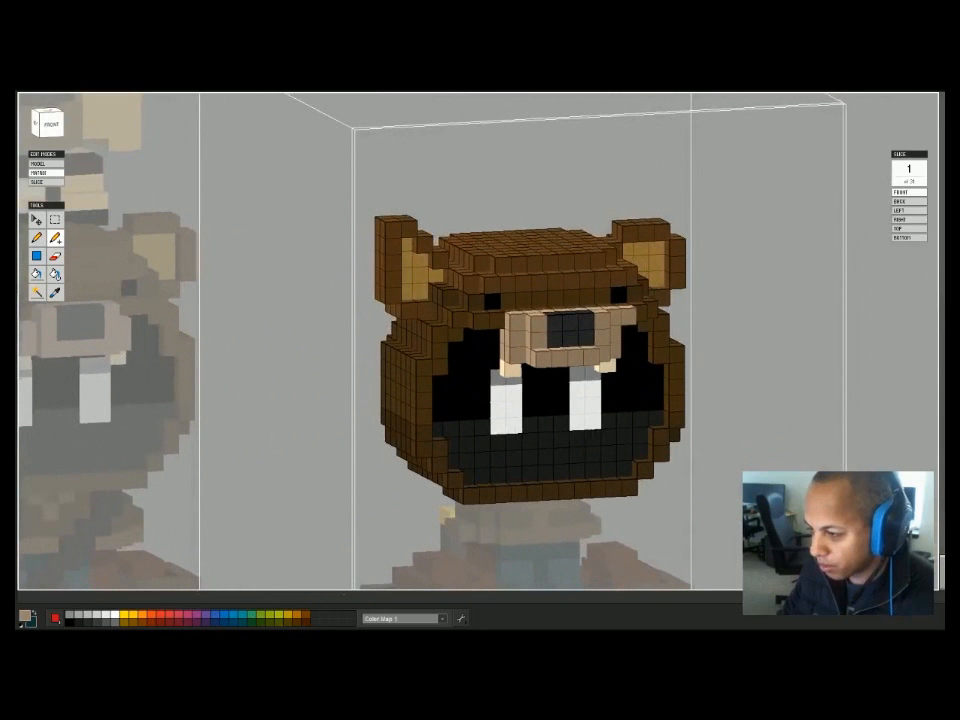
mouse_move(603, 338)
mouse_down()
mouse_move(539, 341)
mouse_move(602, 322)
mouse_up()
right_drag(602, 322, 555, 362)
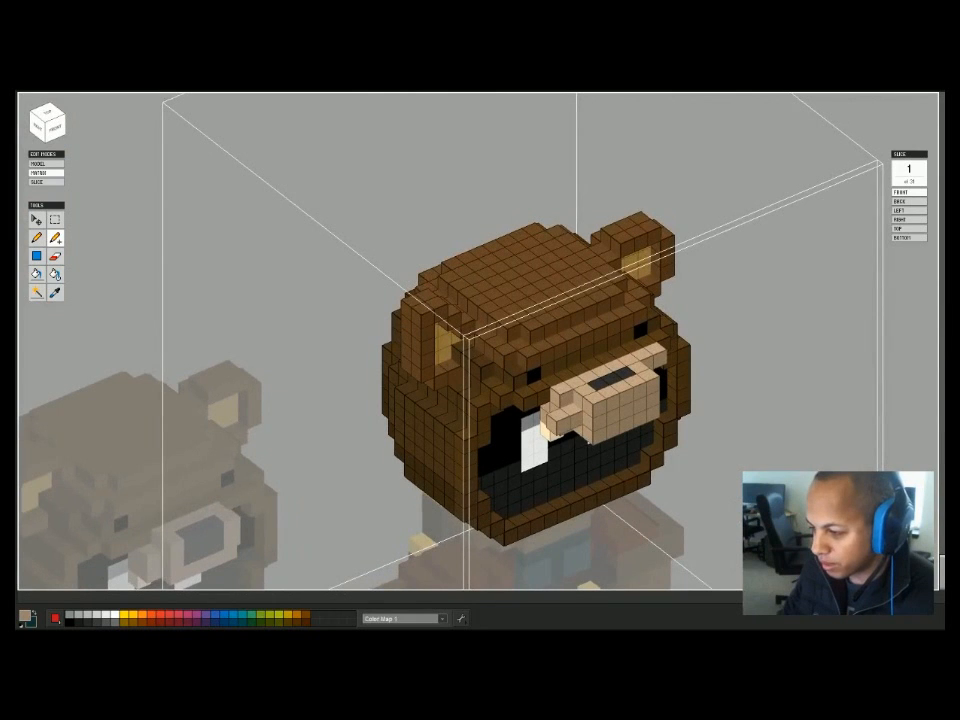
right_drag(530, 355, 440, 328)
right_drag(612, 356, 600, 320)
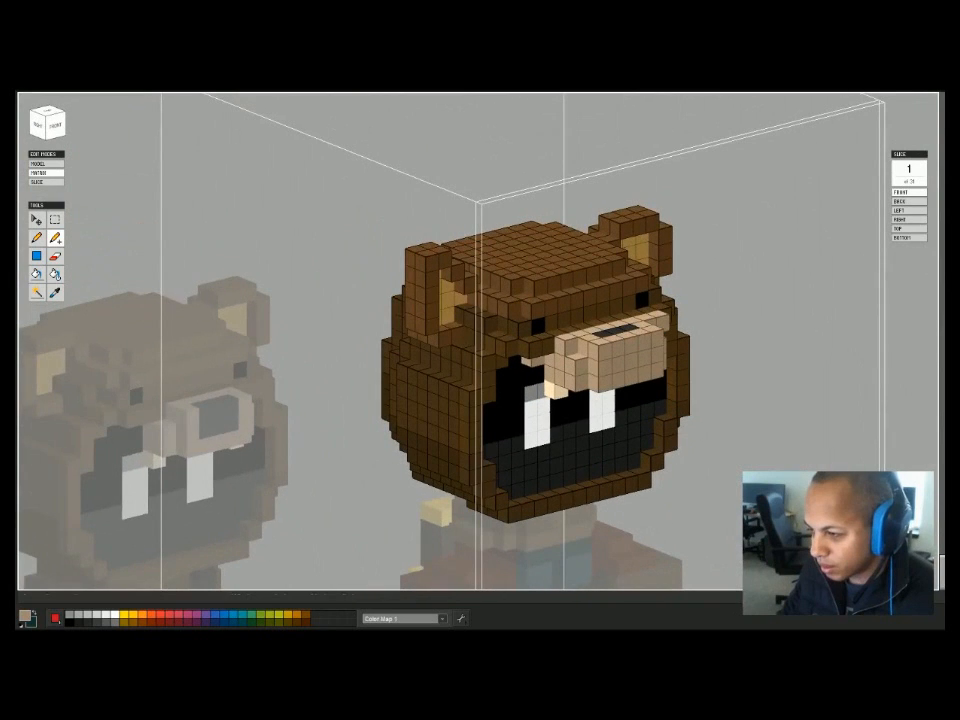
Add light tan voxels beside the snout along the mouth opening's upper edge, and shift the floating tool palette slightly.
click(517, 363)
right_drag(530, 362, 430, 345)
click(515, 338)
right_drag(515, 338, 595, 265)
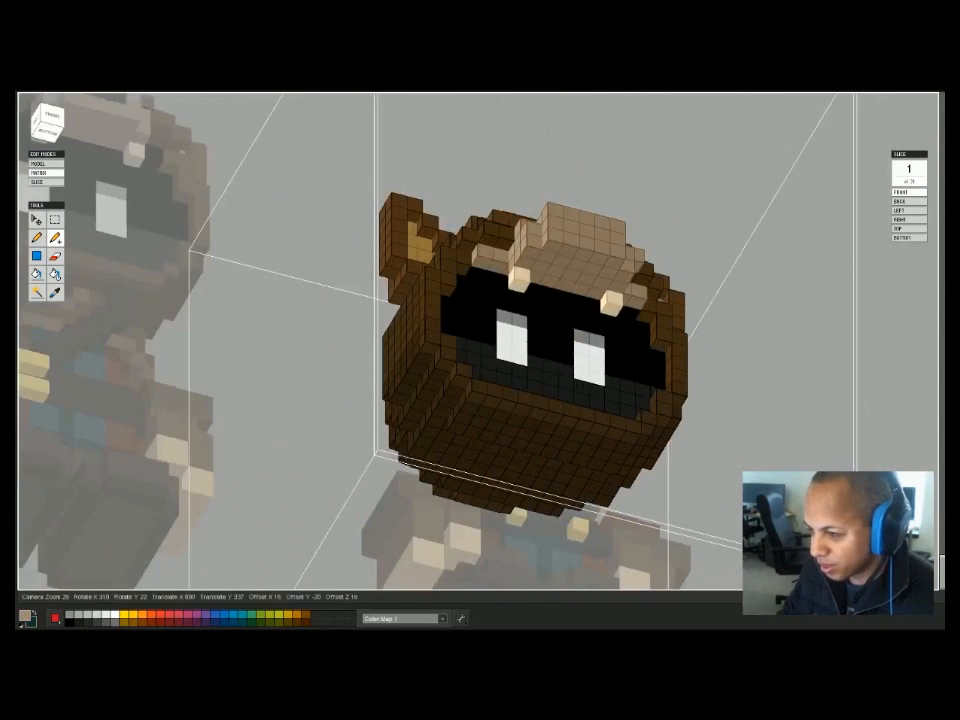
right_drag(595, 265, 595, 350)
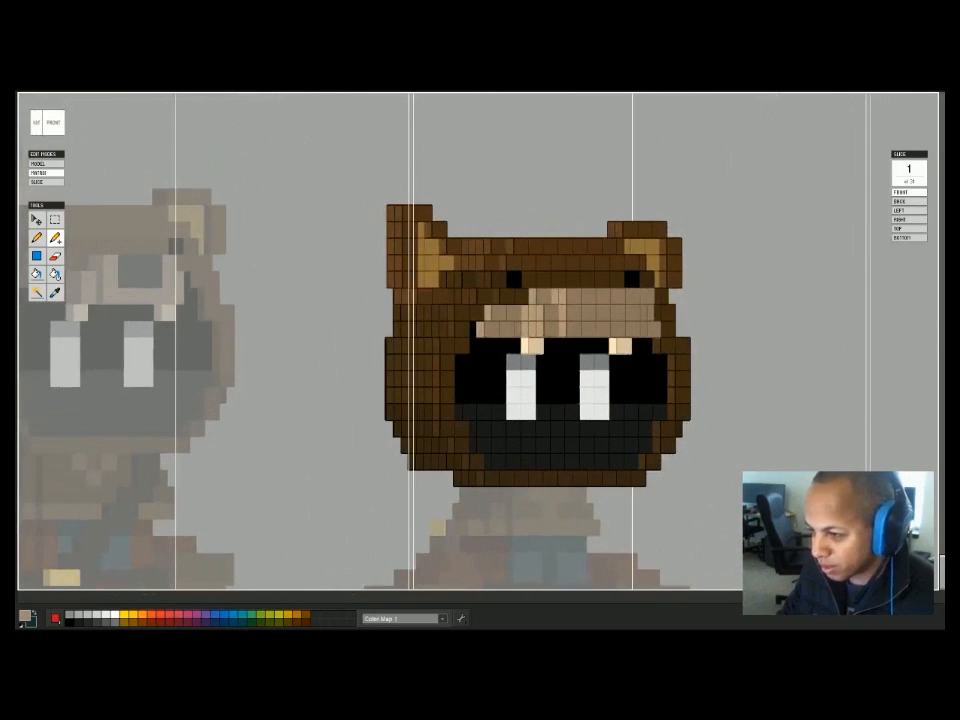
right_drag(357, 245, 378, 312)
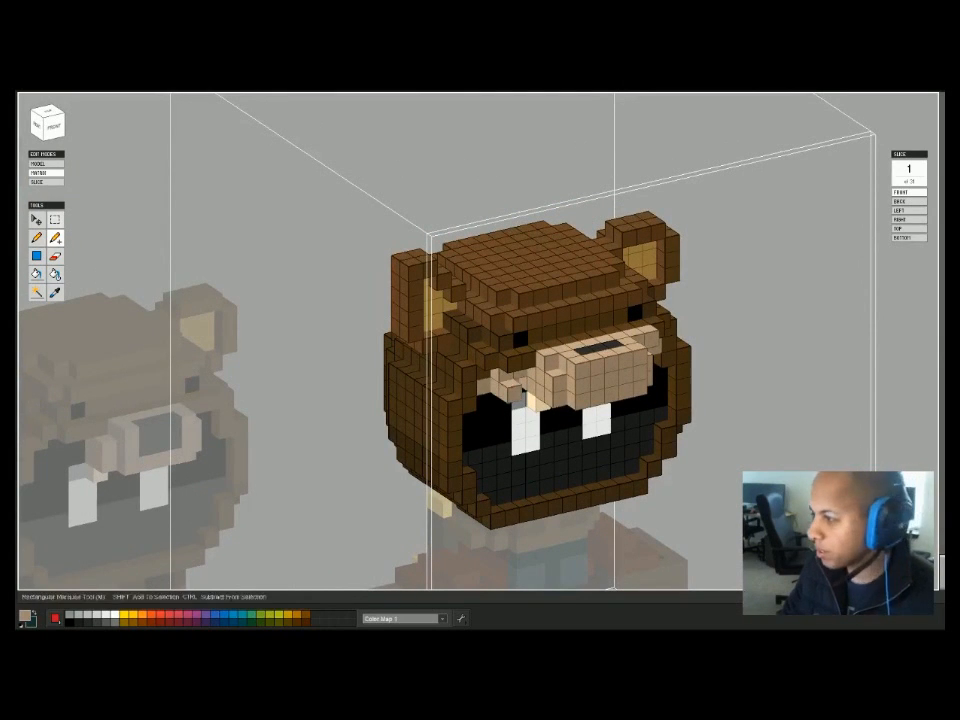
mouse_move(40, 205)
mouse_down()
mouse_move(91, 205)
mouse_move(54, 223)
mouse_move(46, 216)
mouse_up()
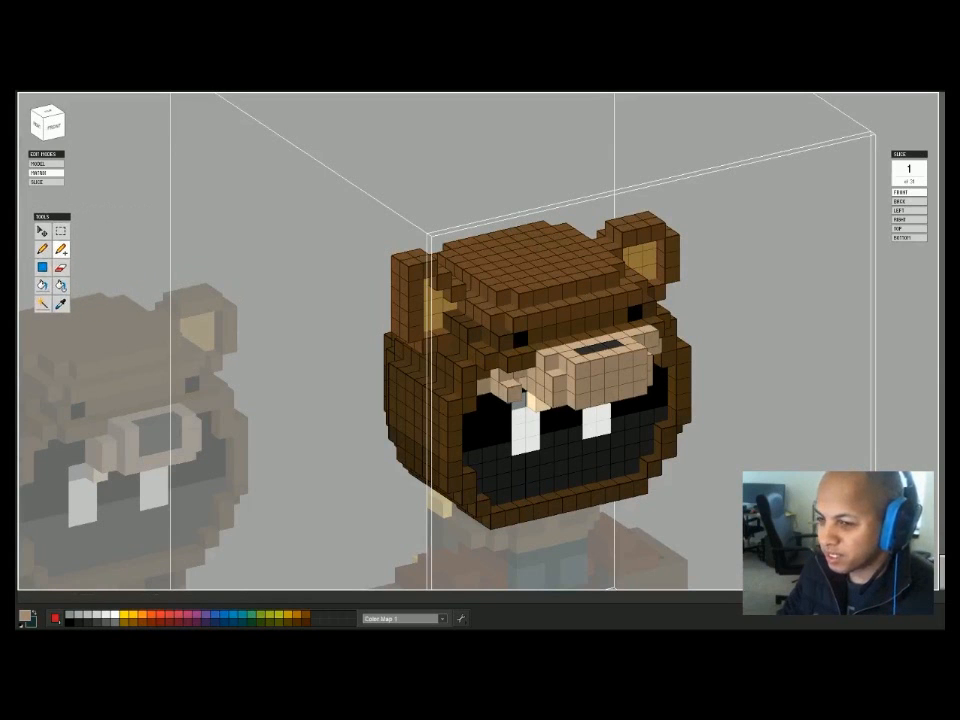
Paint a dark nose on the snout's front, three voxels wide with a single centre voxel below it.
right_drag(400, 350, 459, 217)
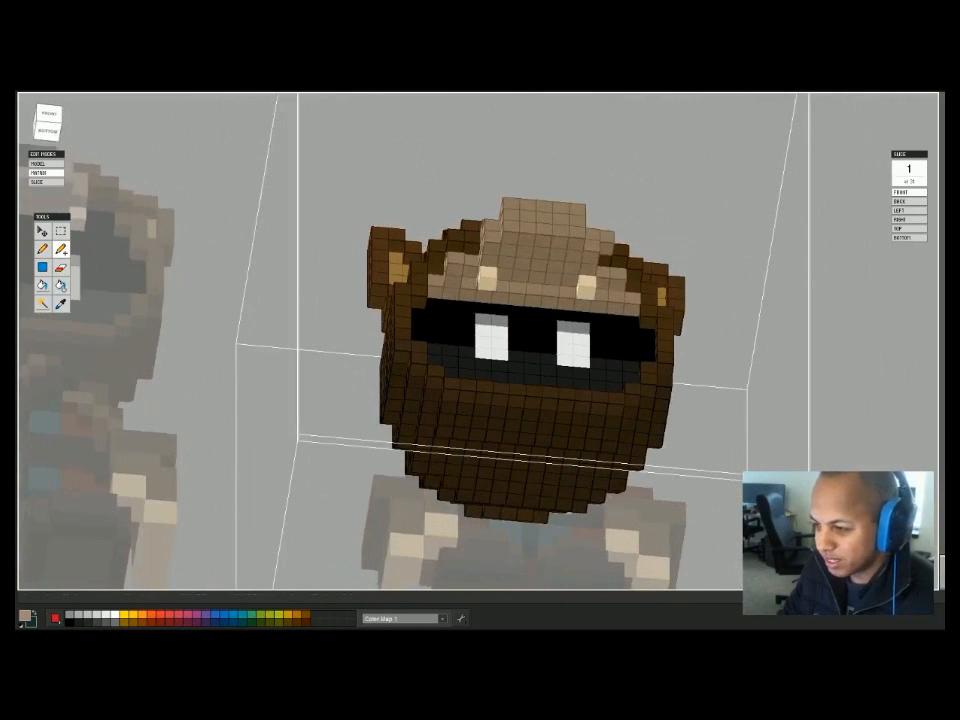
right_drag(606, 288, 632, 465)
right_drag(500, 400, 460, 298)
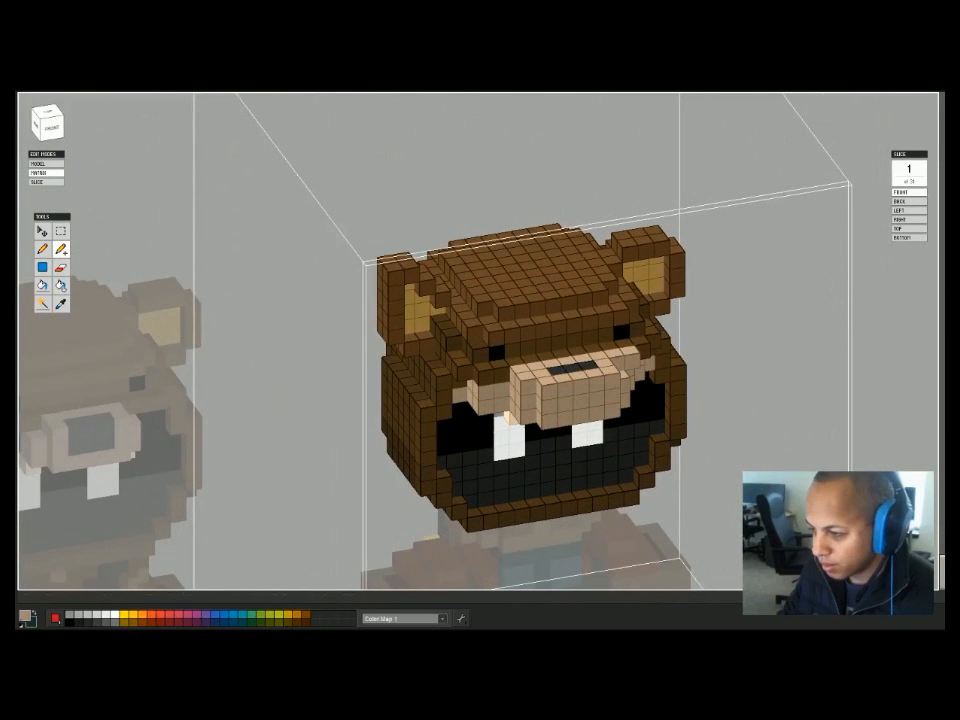
click(568, 393)
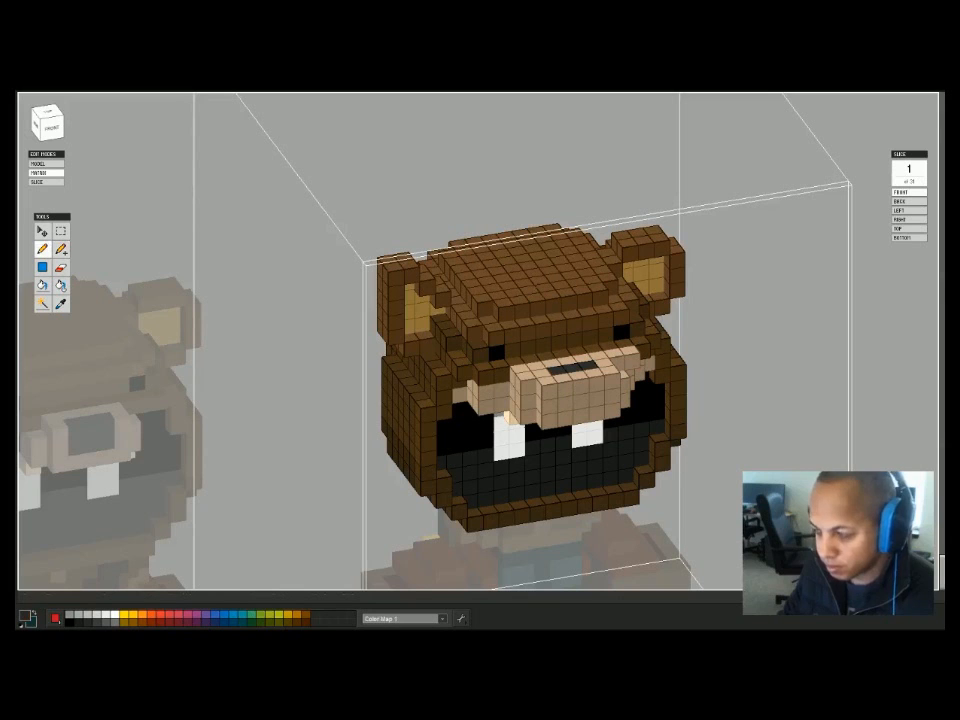
right_drag(436, 300, 462, 302)
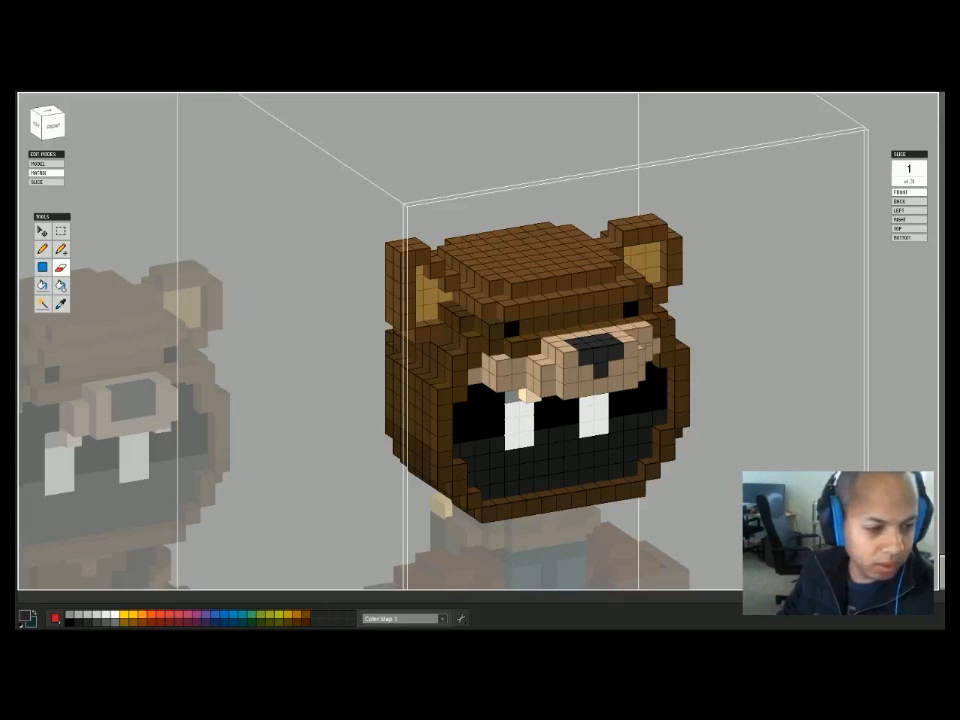
Paint the voxels between the snout and the left-hand eye light tan, sampling the colour from the snout.
right_drag(540, 390, 518, 430)
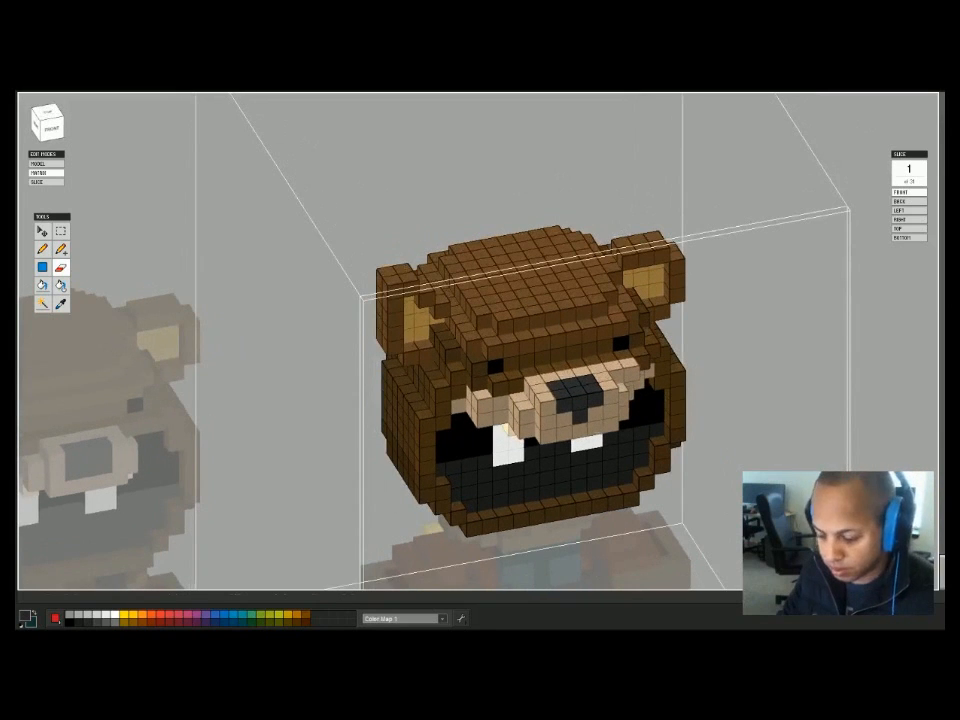
key(b)
alt+click(537, 388)
click(530, 373)
click(514, 381)
click(498, 385)
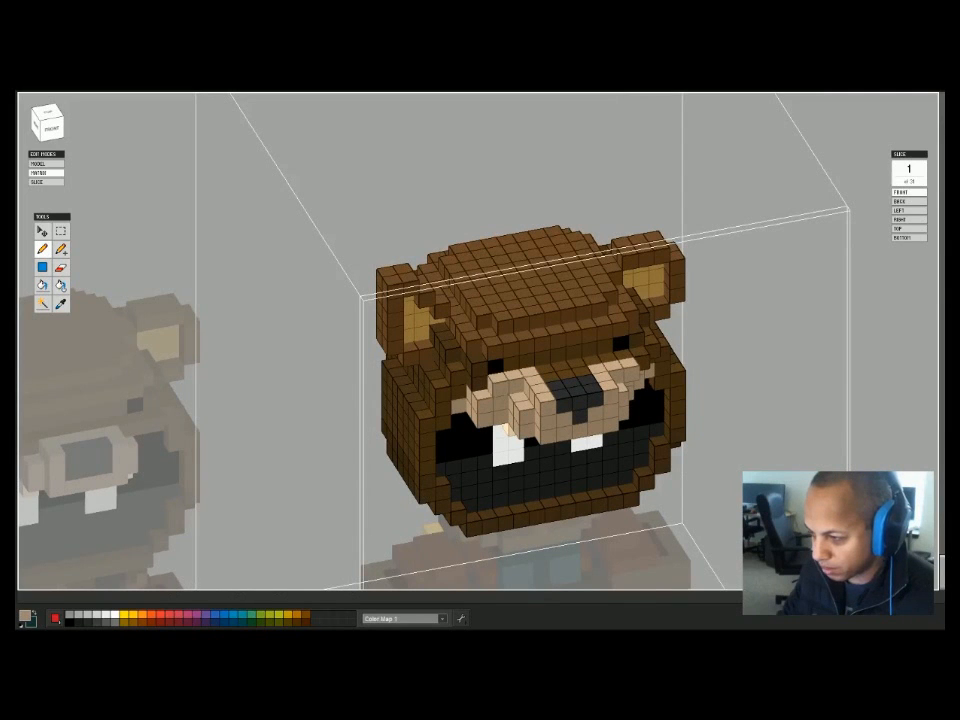
Paint the centre of the snout's bridge above the nose dark brown, sampling the colour from the hood.
right_drag(380, 245, 458, 250)
click(640, 335)
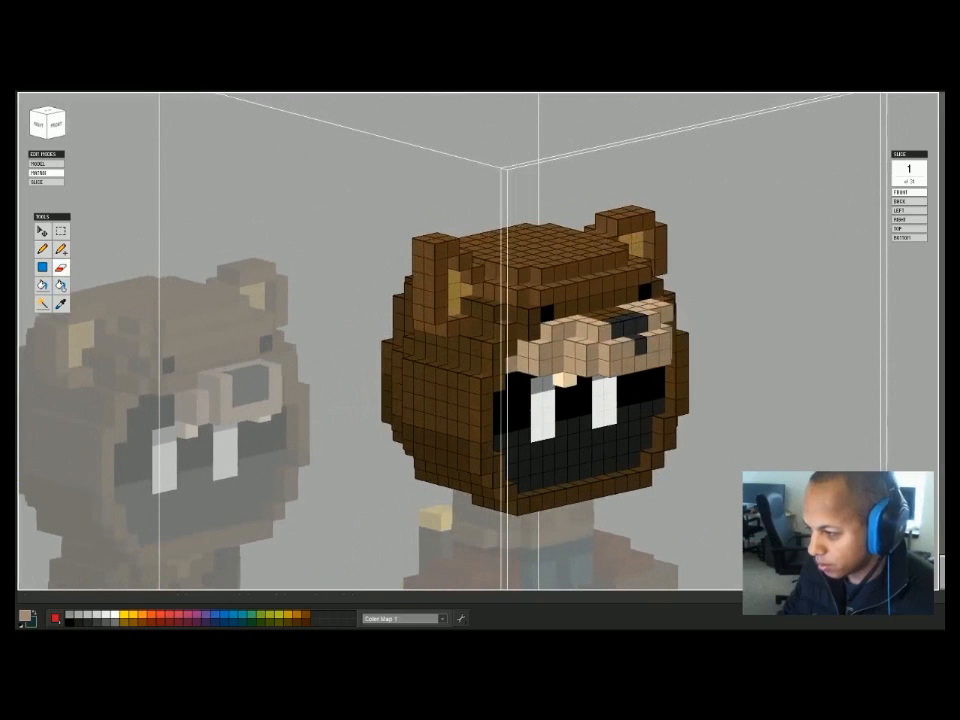
right_drag(640, 340, 588, 341)
key(b)
alt+click(674, 365)
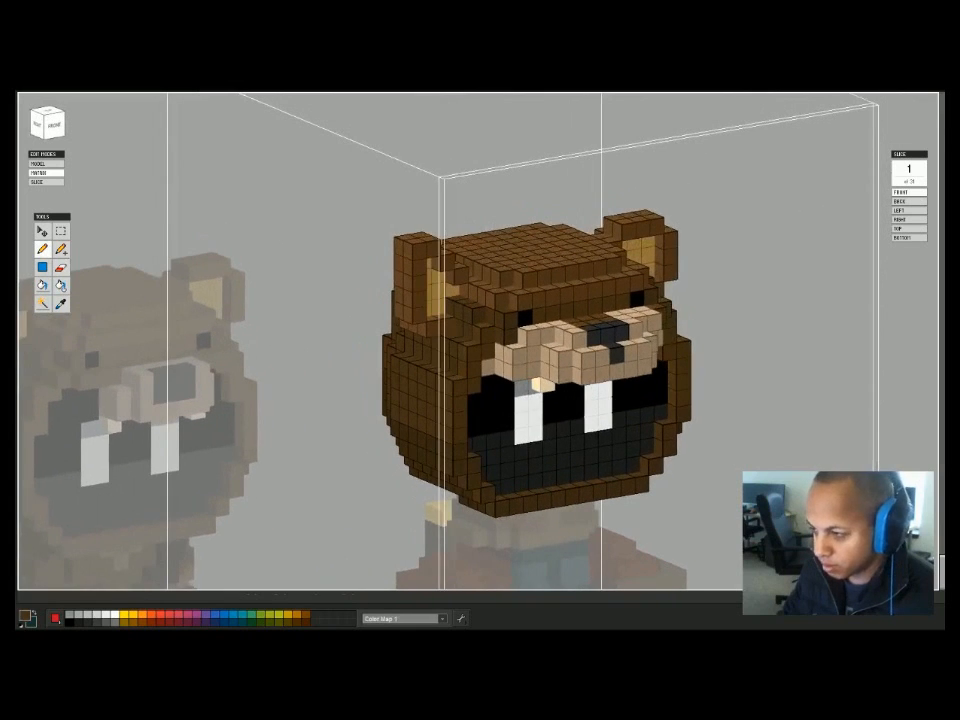
drag(610, 337, 632, 328)
mouse_move(540, 370)
right_down()
mouse_move(480, 372)
mouse_move(600, 368)
mouse_move(555, 385)
right_up()
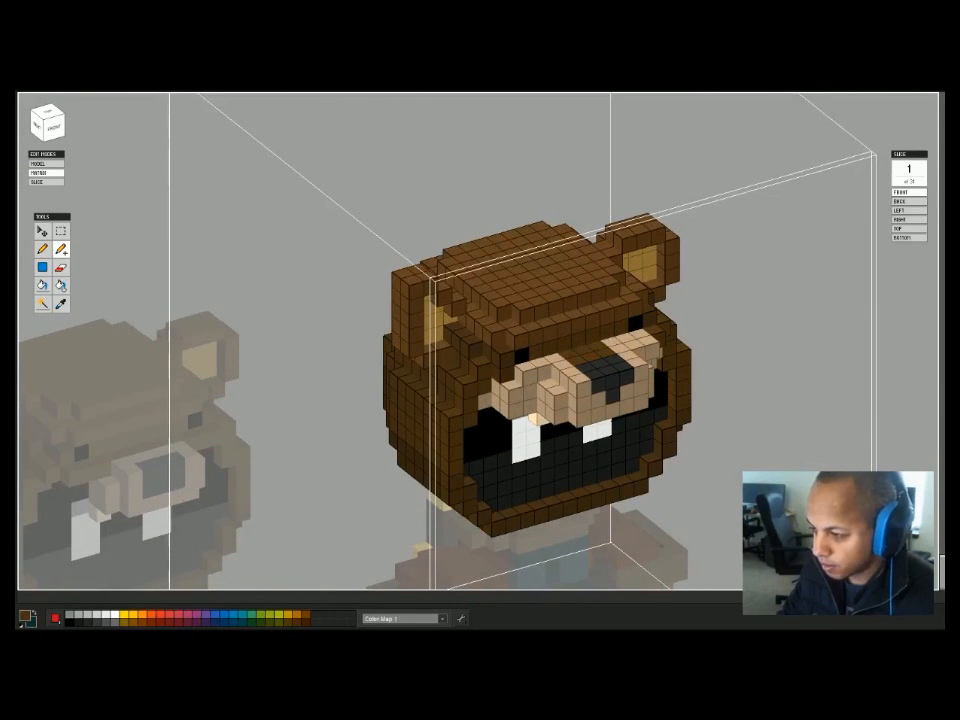
In the front view, shift the reshaped ear and the head's outer columns below it one voxel inward, and delete the leftover bottom corner voxels.
right_drag(595, 332, 552, 293)
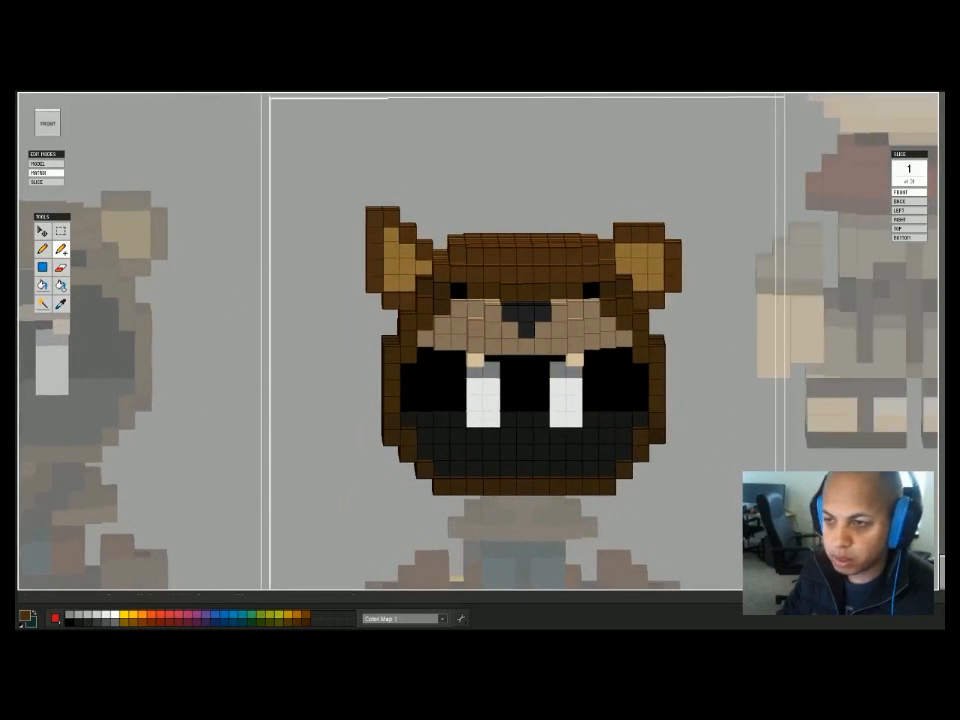
click(47, 123)
drag(345, 185, 425, 512)
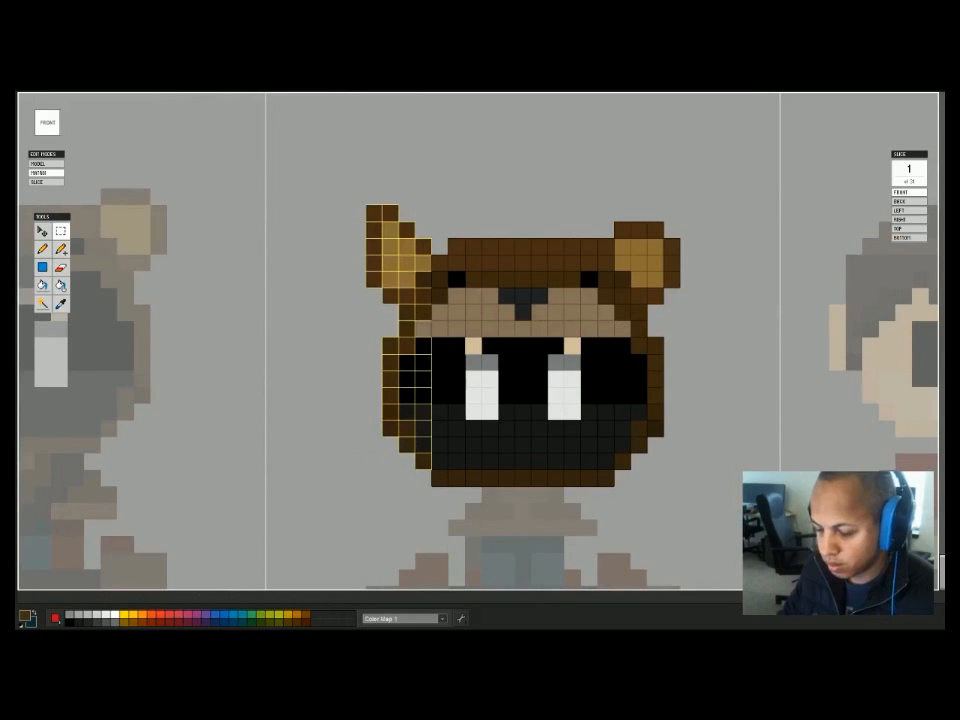
key(v)
drag(476, 338, 493, 338)
key(Return)
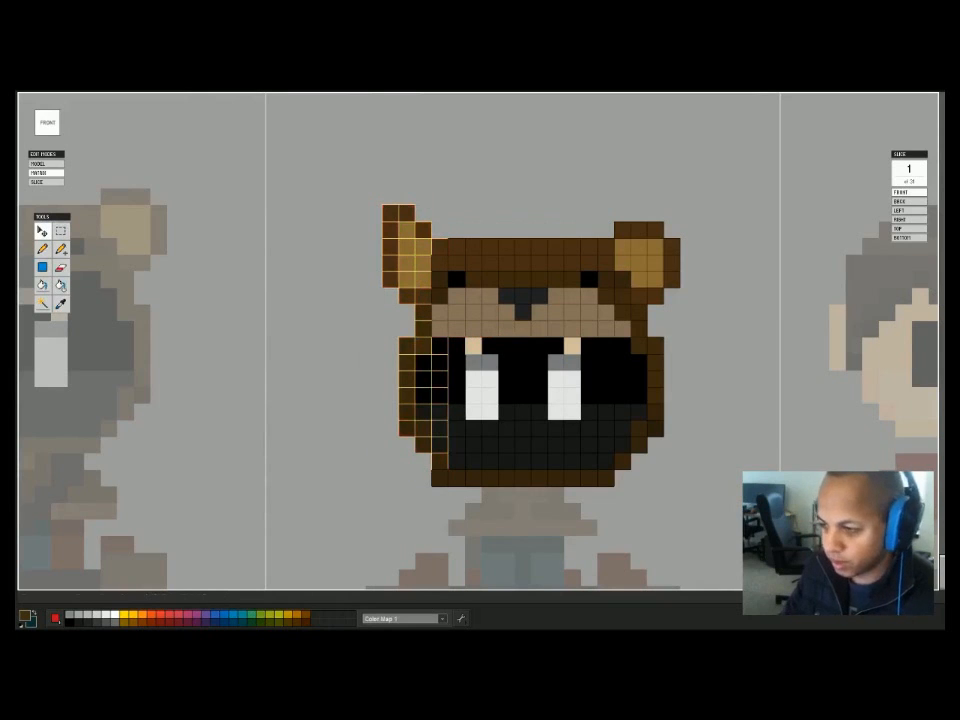
key(m)
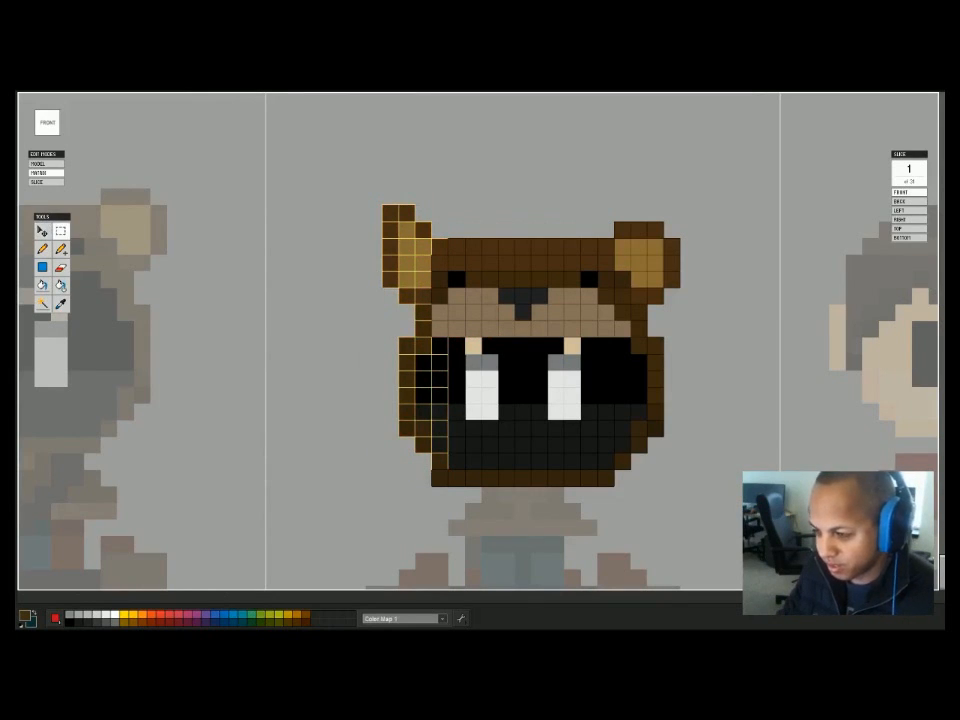
click(440, 478)
key(Delete)
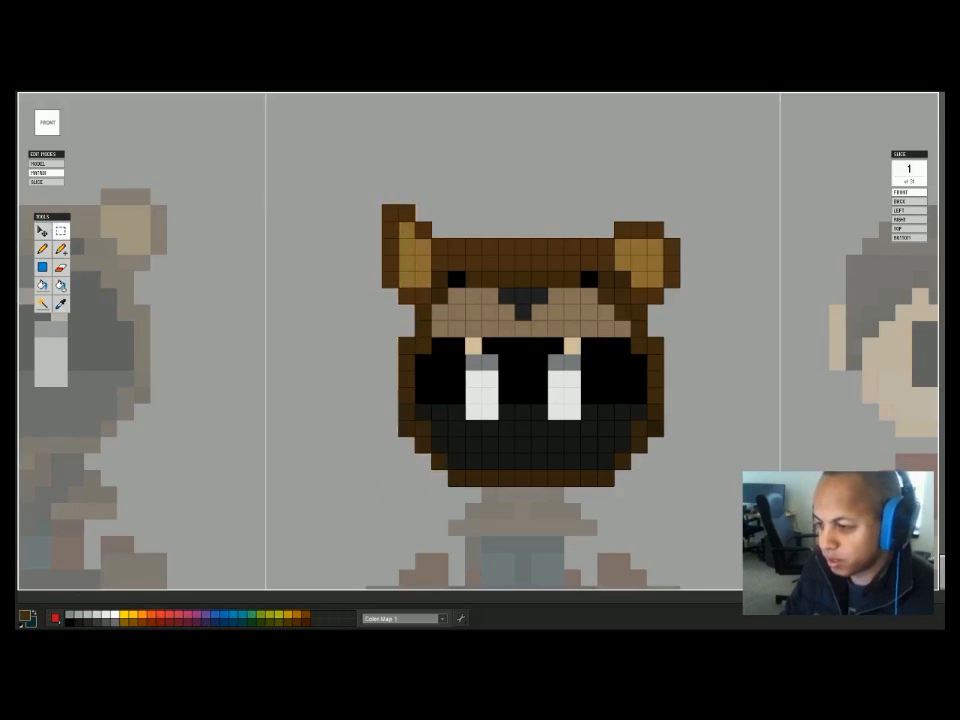
Move both eyes one voxel closer together by painting black inward and recolouring their former voxels brown.
right_drag(440, 478, 465, 505)
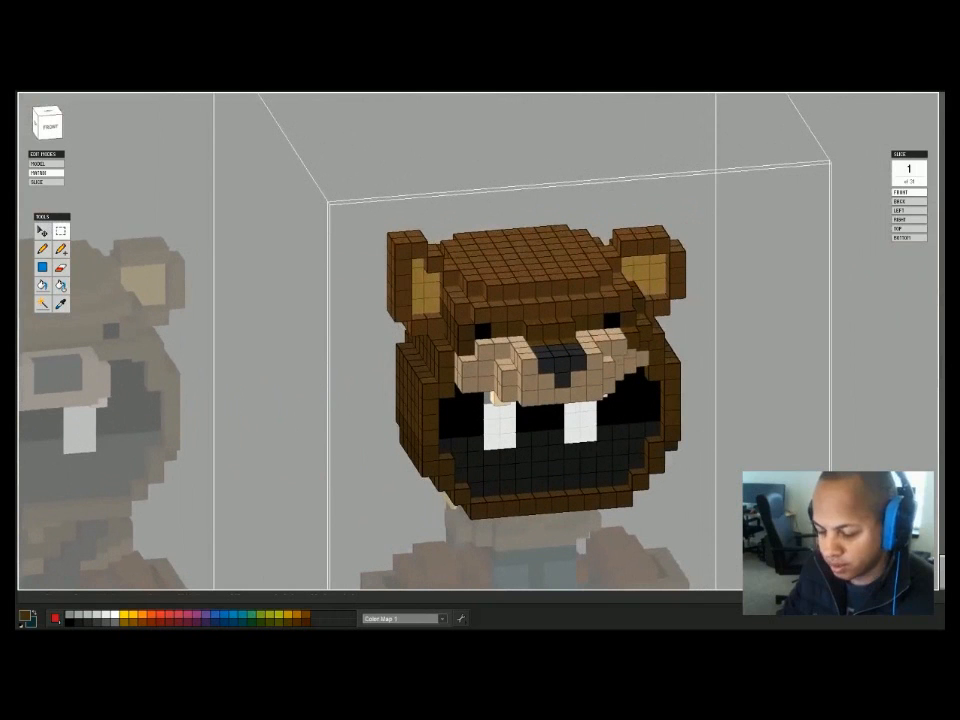
key(b)
alt+click(483, 331)
click(499, 330)
alt+click(467, 333)
click(483, 331)
mouse_move(483, 331)
right_down()
mouse_move(465, 328)
mouse_move(503, 324)
mouse_move(468, 306)
mouse_move(456, 320)
mouse_move(482, 316)
mouse_move(459, 305)
mouse_move(535, 308)
mouse_move(472, 305)
mouse_move(565, 323)
mouse_move(560, 345)
mouse_move(575, 340)
right_up()
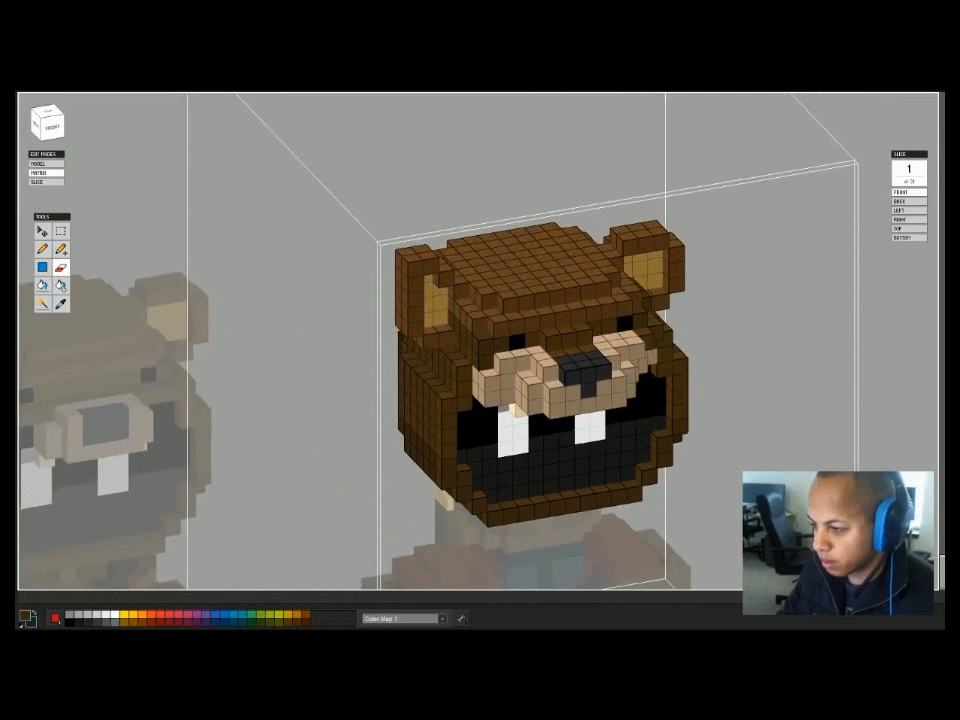
mouse_move(395, 273)
right_down()
mouse_move(400, 300)
mouse_move(414, 269)
mouse_move(478, 278)
mouse_move(400, 280)
right_up()
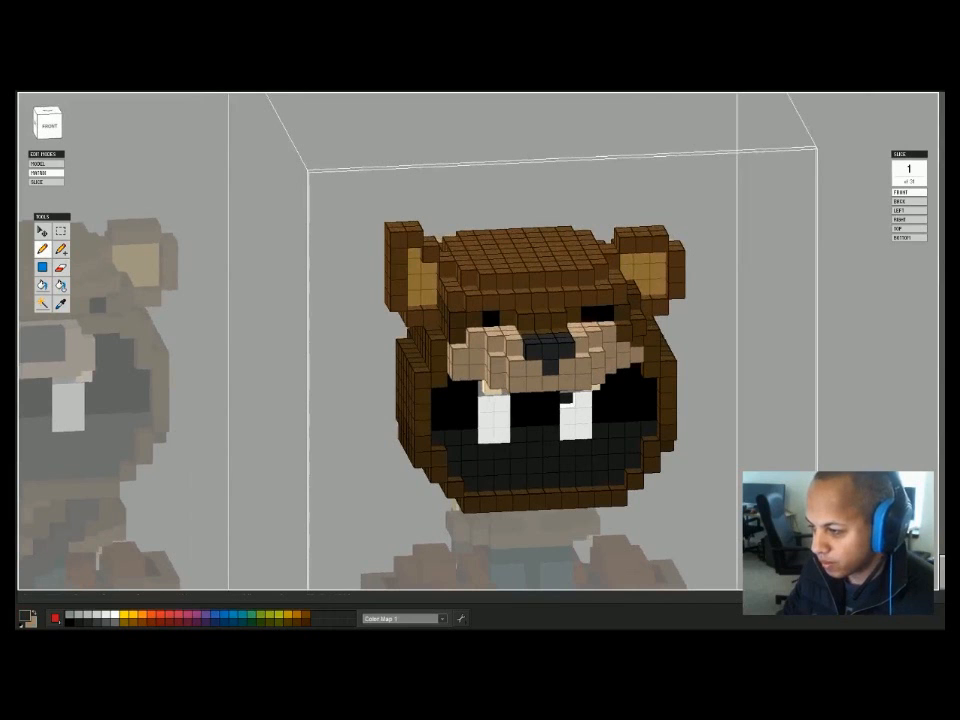
right_drag(450, 236, 432, 238)
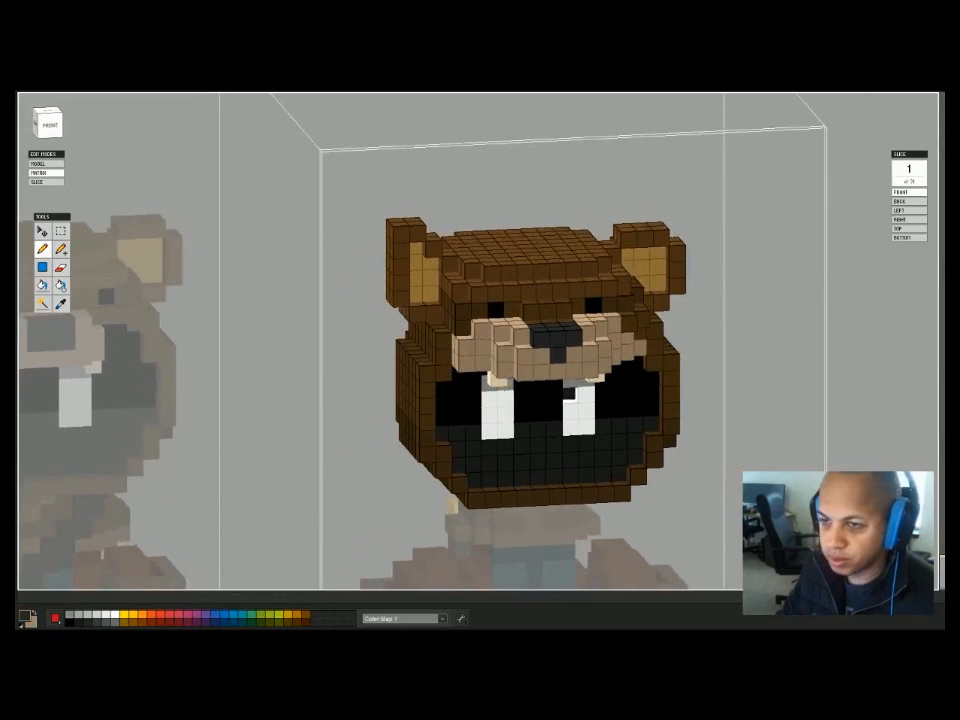
In the front view, delete the half of the head with the old rounded ear, keeping the centre column.
click(50, 125)
click(61, 231)
drag(537, 192, 853, 519)
key(Delete)
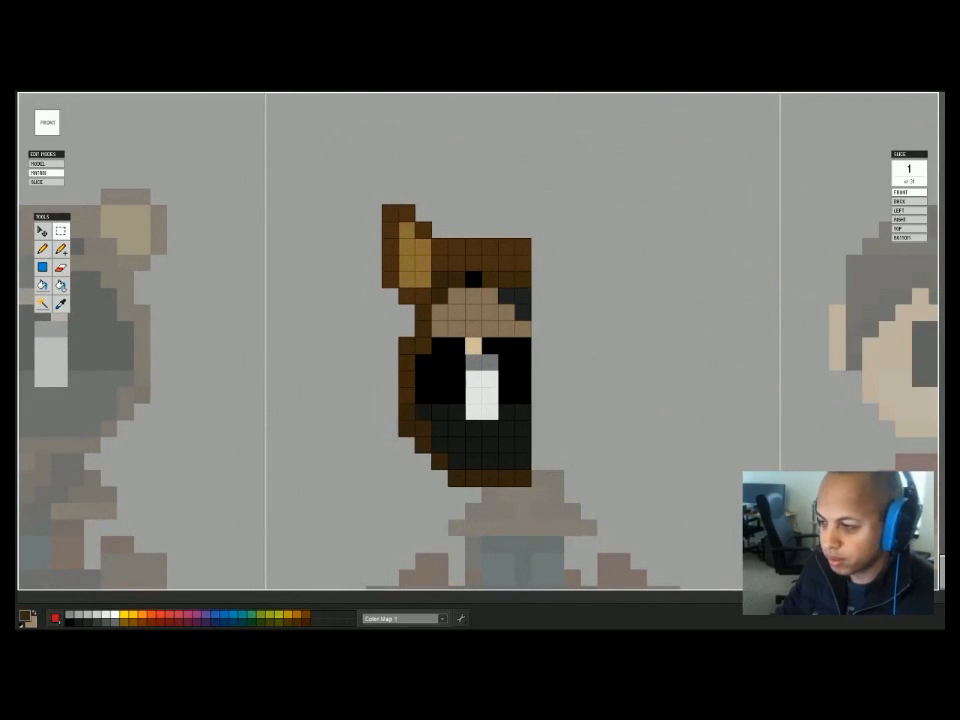
Copy the remaining head half, mirror it horizontally and place it on the opposite side, overlapping at the centre column.
drag(323, 147, 722, 593)
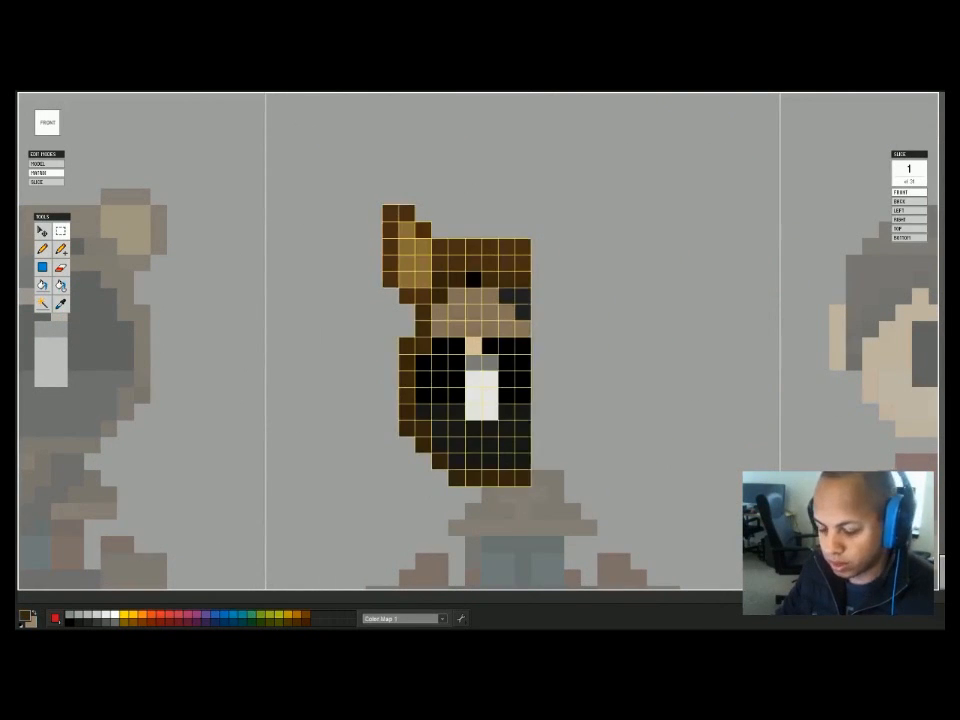
key(ctrl+c)
key(ctrl+v)
key(shift+x)
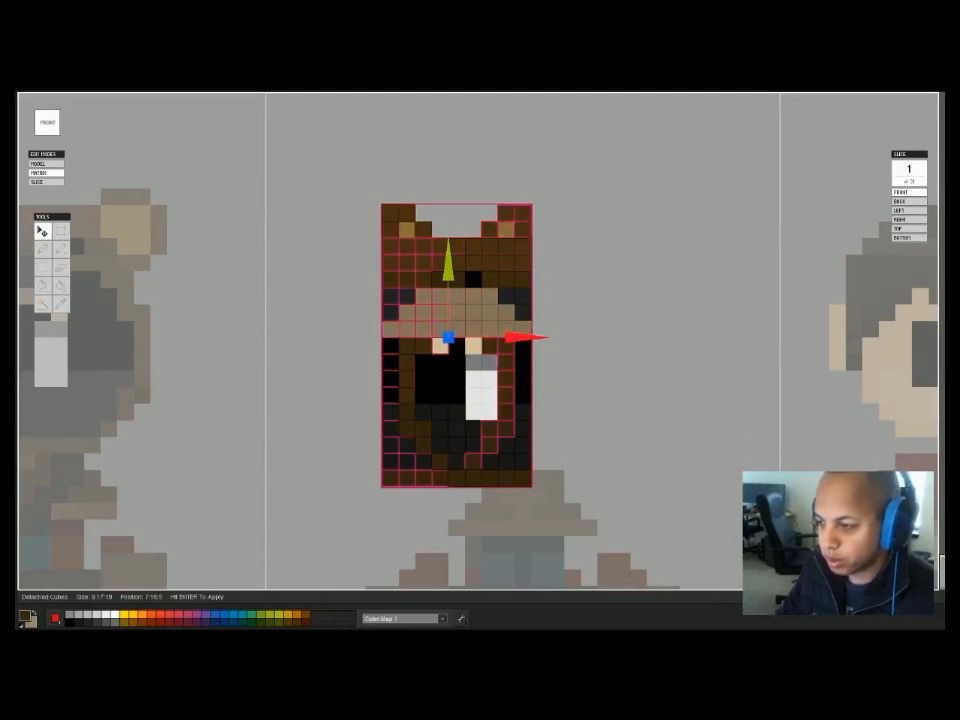
drag(535, 337, 667, 337)
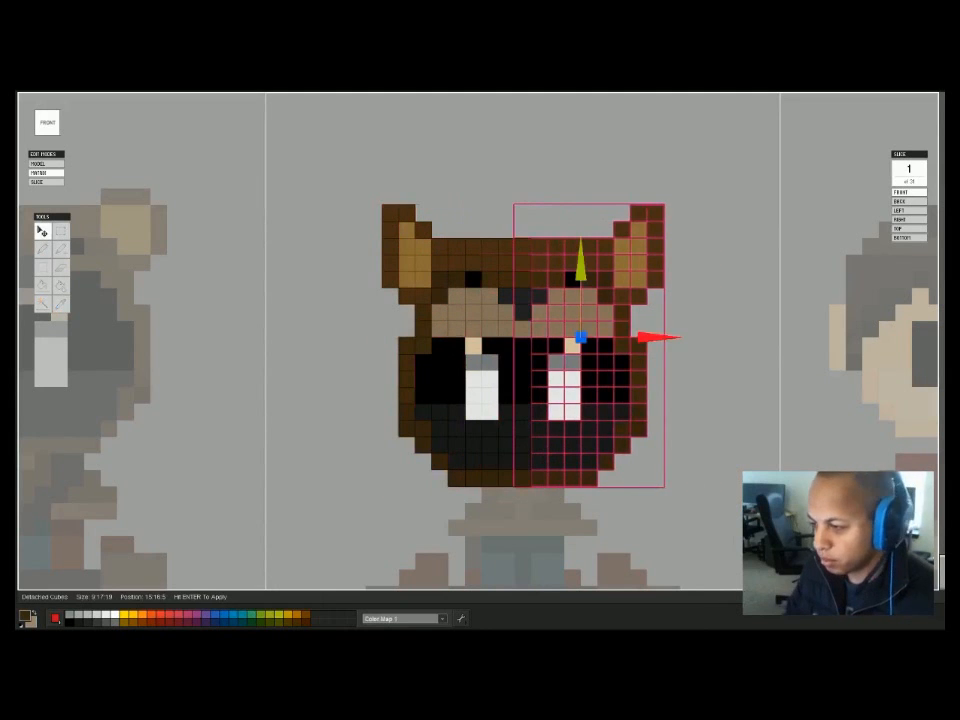
key(Return)
Compare the new pointed-ear character with the original bear-hooded one in the full model view.
right_drag(707, 336, 590, 324)
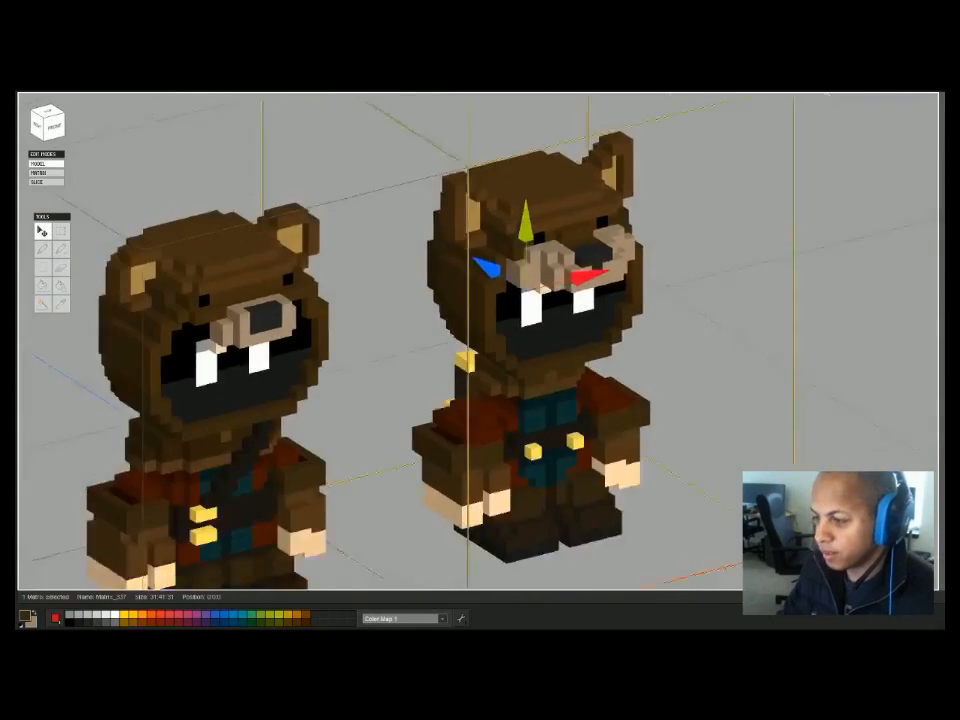
scroll(478, 341, down, 5)
mouse_move(600, 340)
right_down()
mouse_move(642, 342)
mouse_move(600, 340)
mouse_move(615, 340)
right_up()
click(642, 342)
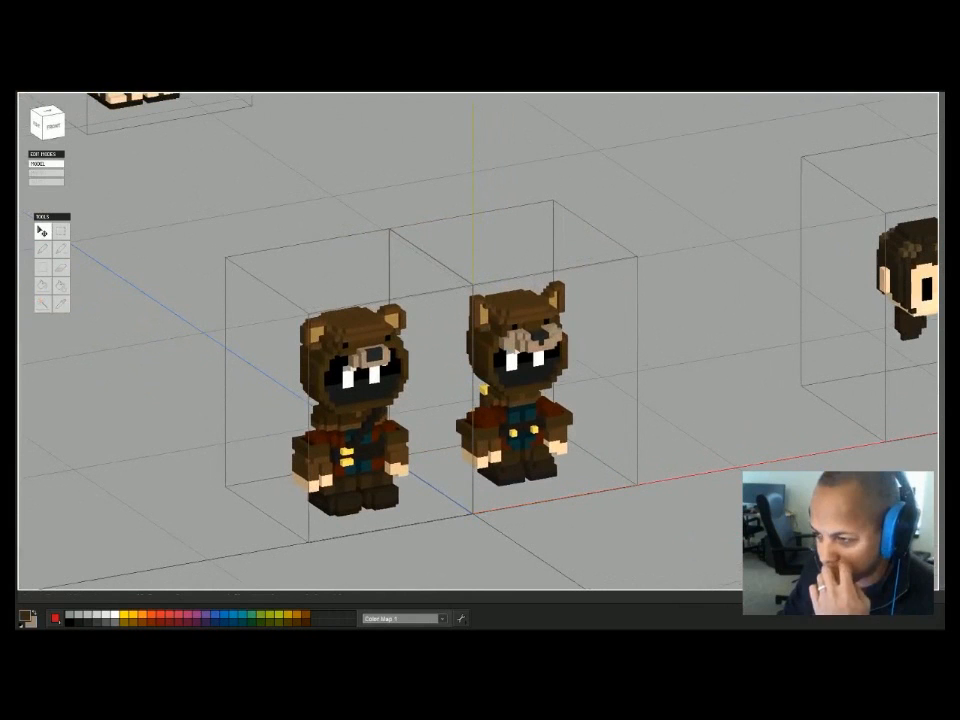
double_click(518, 345)
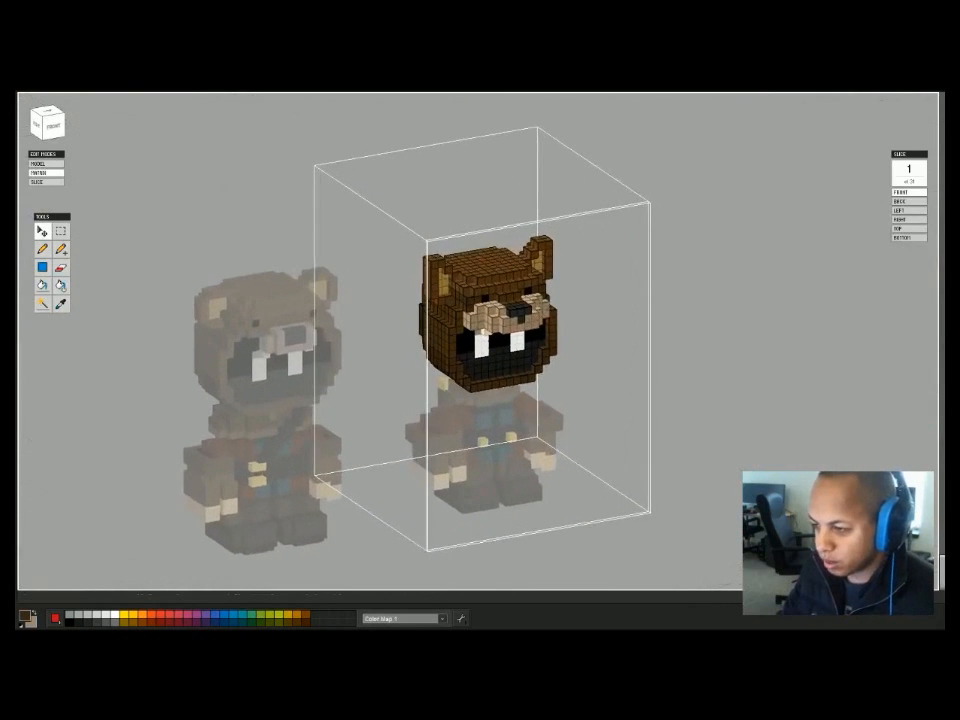
double_click(584, 452)
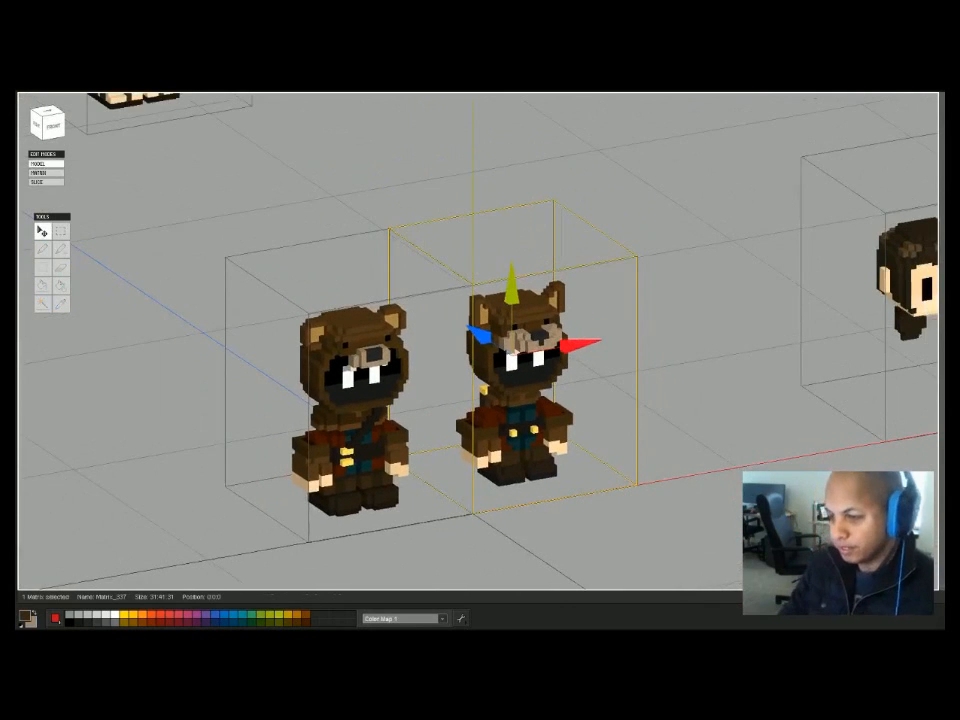
click(600, 450)
mouse_move(600, 450)
right_down()
mouse_move(540, 420)
mouse_move(640, 460)
mouse_move(655, 450)
mouse_move(585, 445)
right_up()
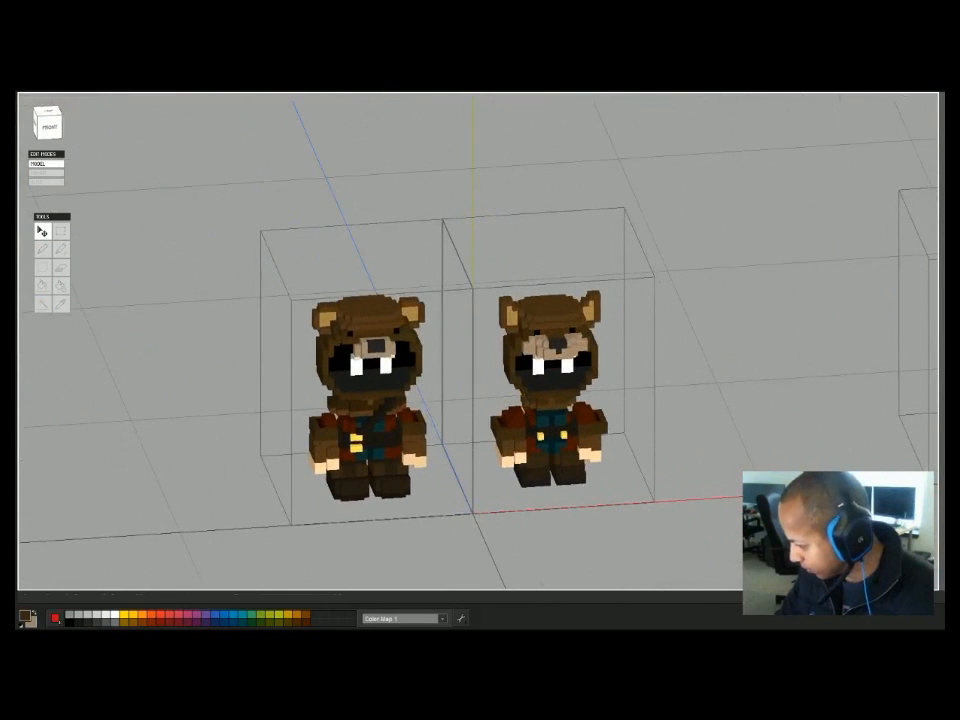
mouse_move(585, 445)
right_down()
mouse_move(558, 470)
mouse_move(580, 462)
right_up()
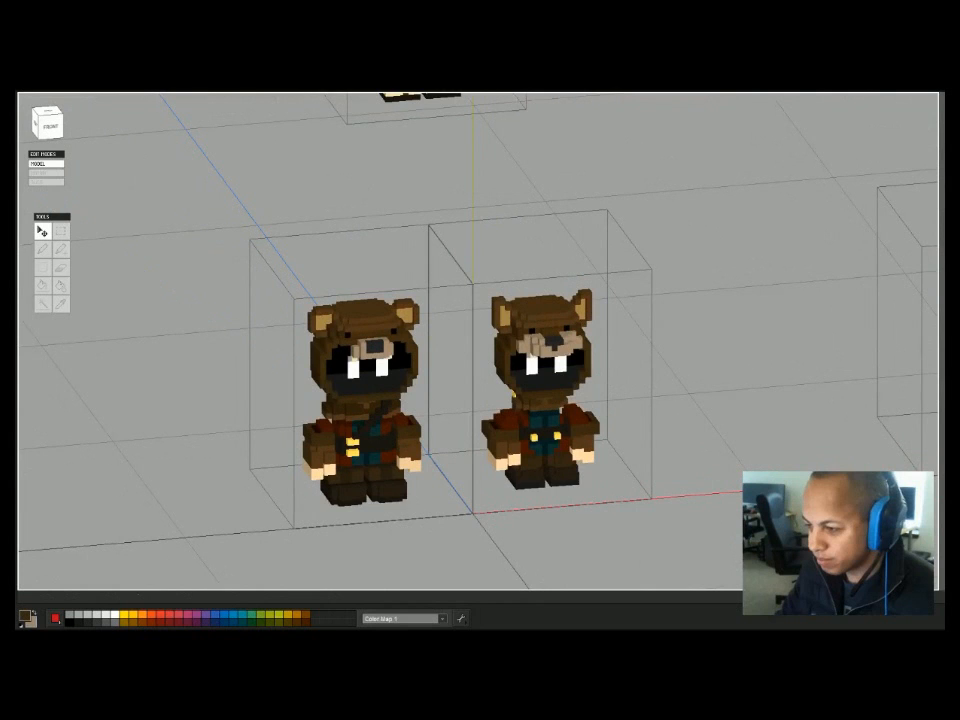
Try lowering both pointed ears by two voxels in the front view, and check the result in the full model view.
key(Tab)
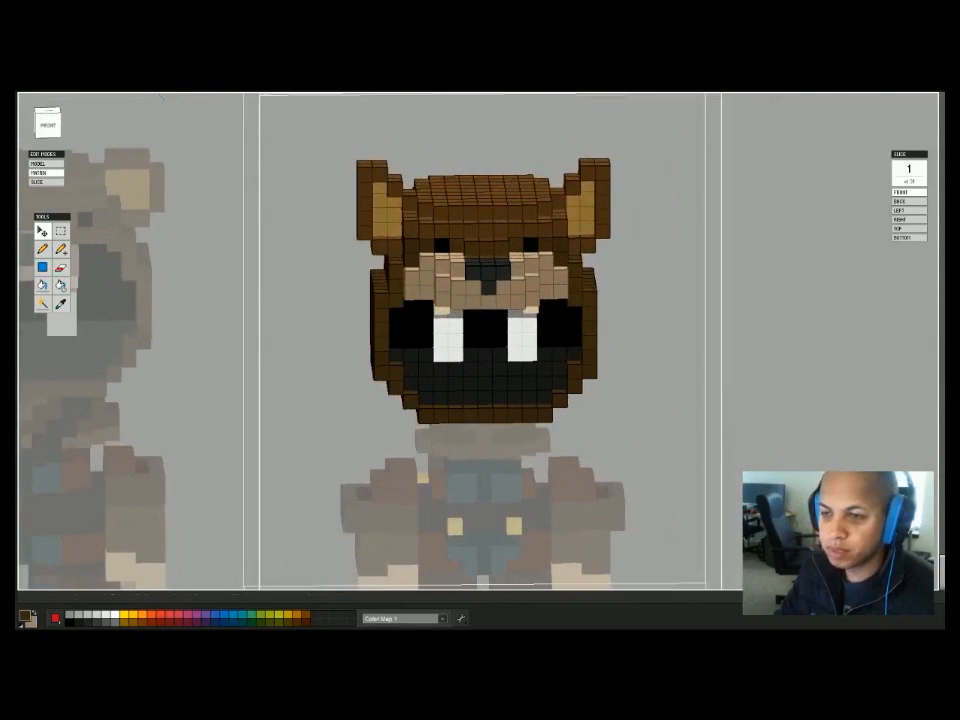
click(48, 124)
click(61, 231)
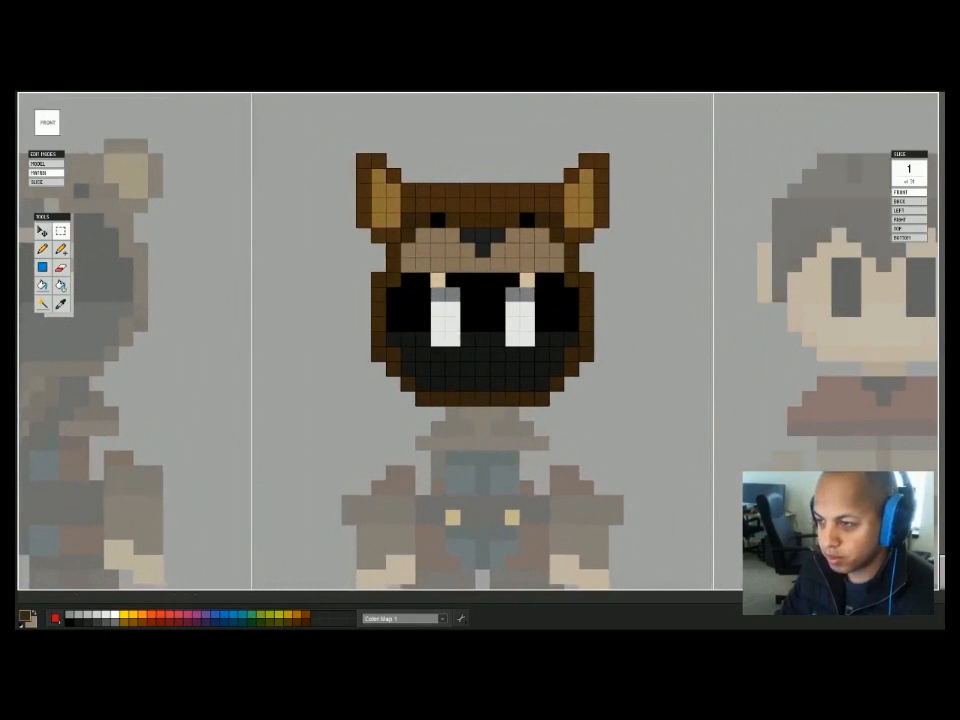
drag(268, 116, 396, 237)
shift+drag(555, 140, 620, 250)
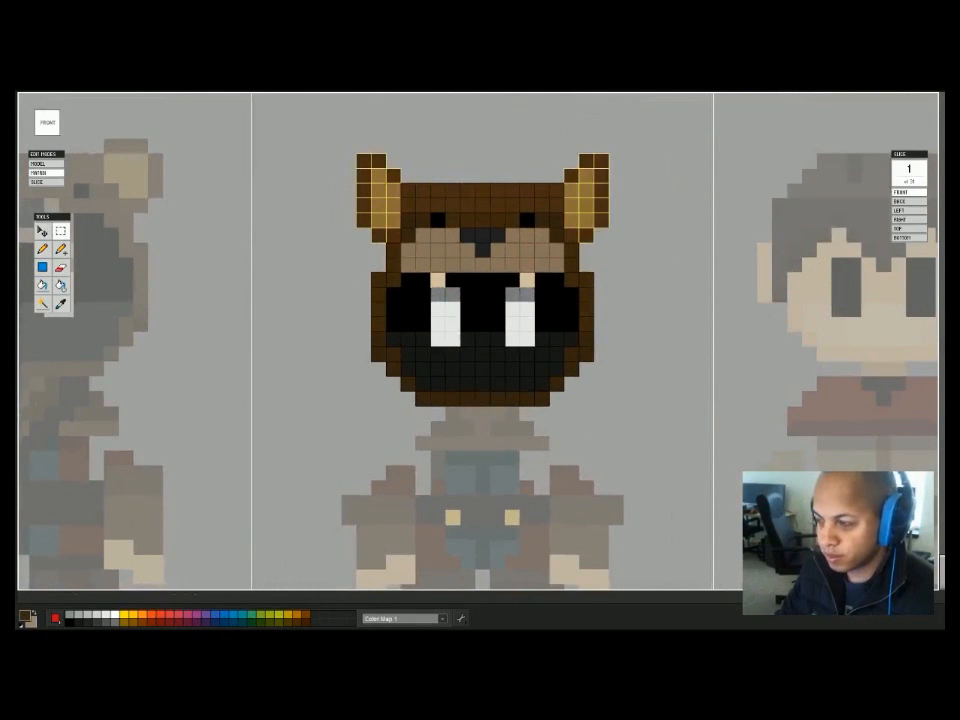
key(m)
drag(475, 120, 475, 150)
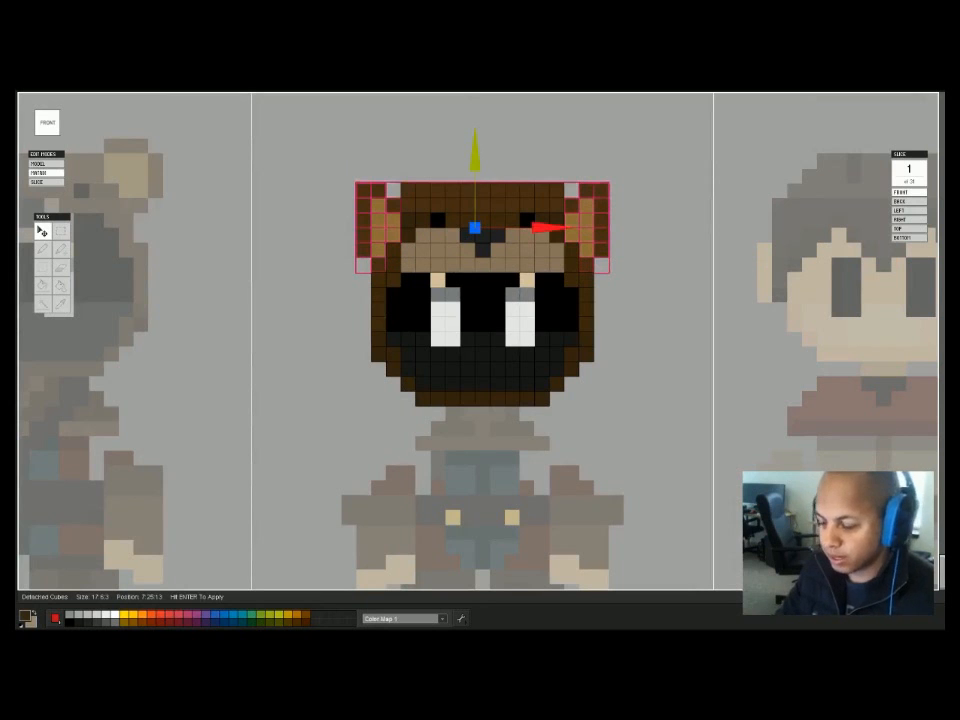
key(Return)
key(ctrl+d)
right_drag(480, 330, 490, 386)
key(1)
scroll(545, 375, down, 5)
key(ctrl+d)
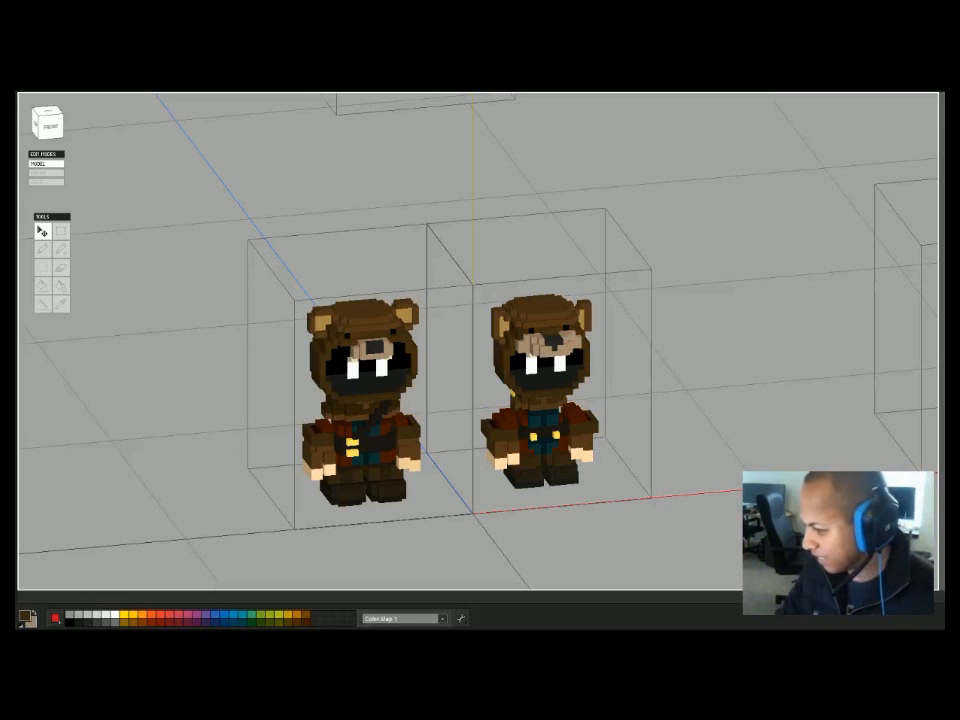
right_drag(472, 345, 480, 318)
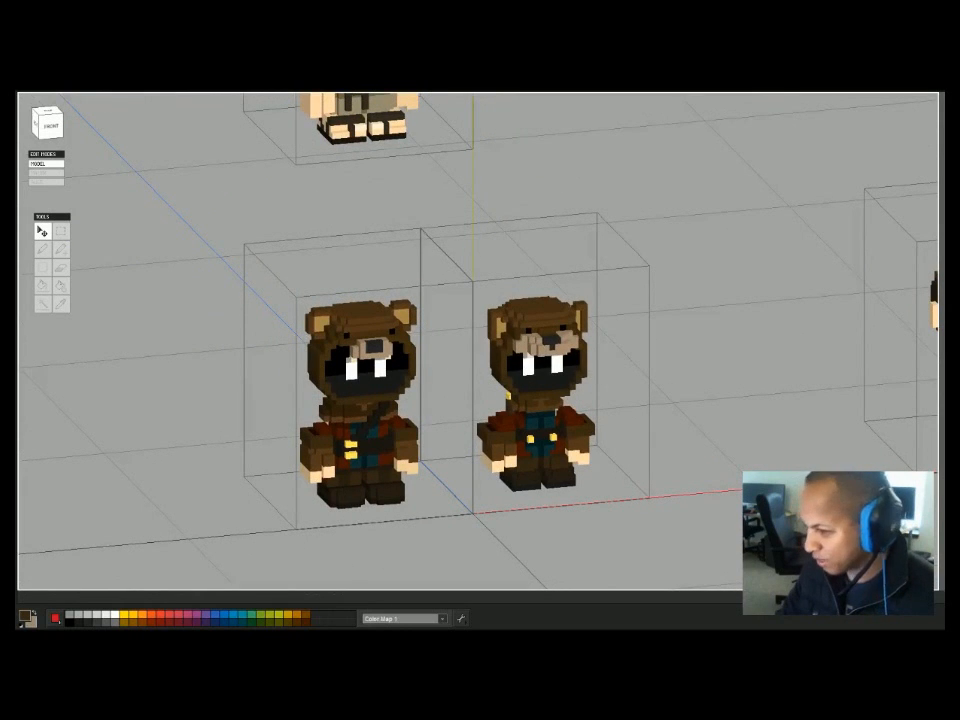
Reopen the new head for editing and undo the lowering of both ears.
double_click(541, 350)
scroll(541, 350, up, 6)
key(ctrl+v)
key(Return)
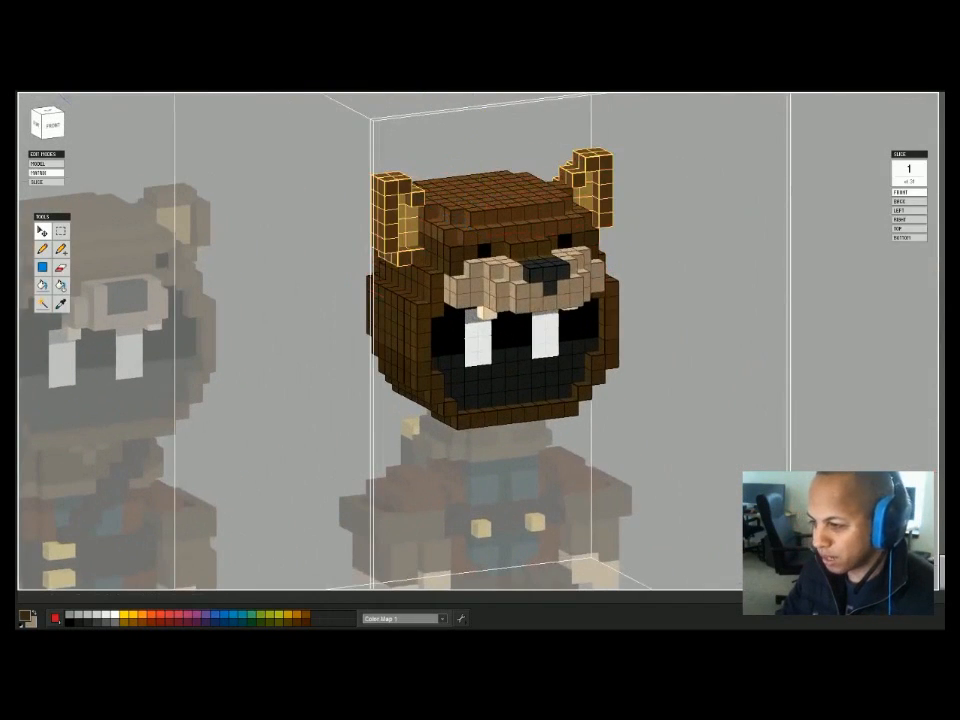
Deselect the ears and review the pointed-ear character beside the bear-hooded original in the full model view.
key(ctrl+d)
key(Tab)
scroll(541, 350, down, 6)
right_drag(480, 345, 530, 342)
key(ctrl+d)
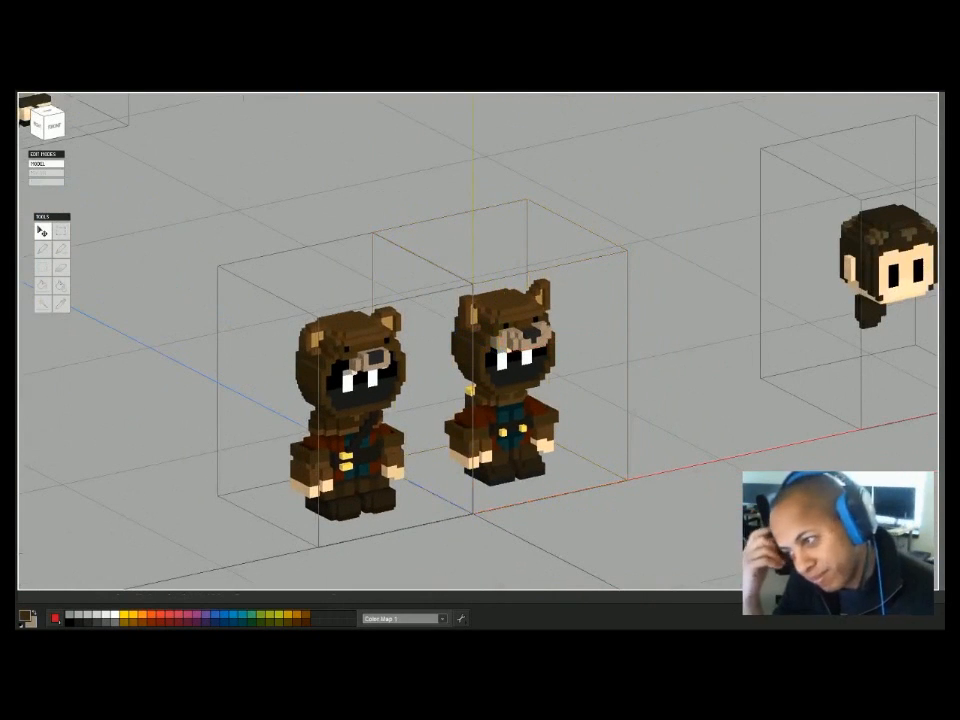
Reopen the pointed-ear head for editing and erase the protruding front voxels of the nose and central snout.
double_click(469, 388)
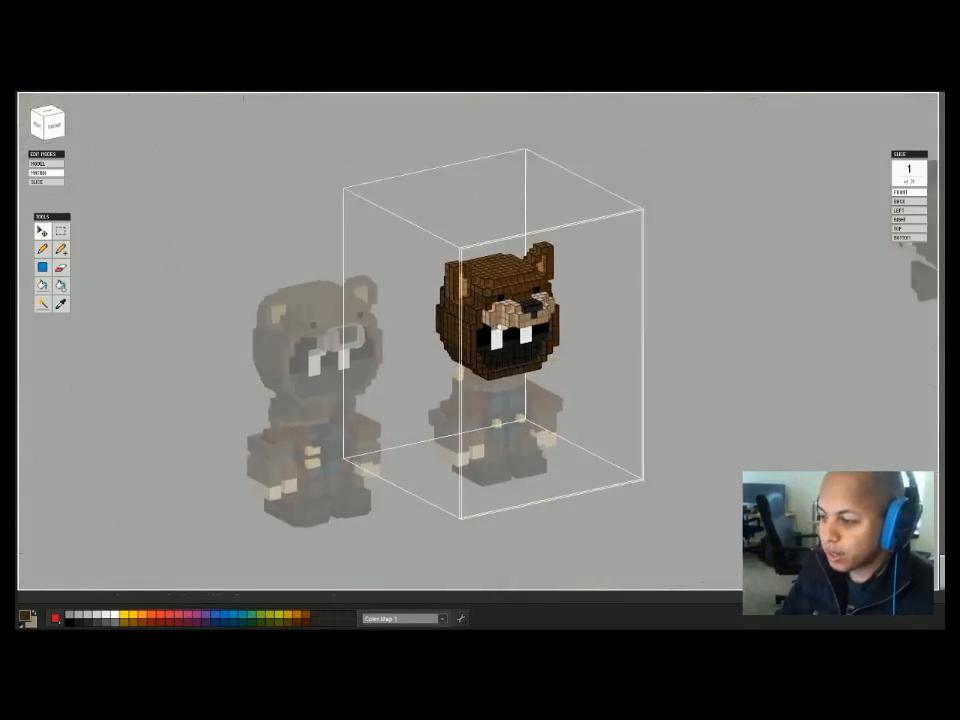
scroll(410, 236, up, 6)
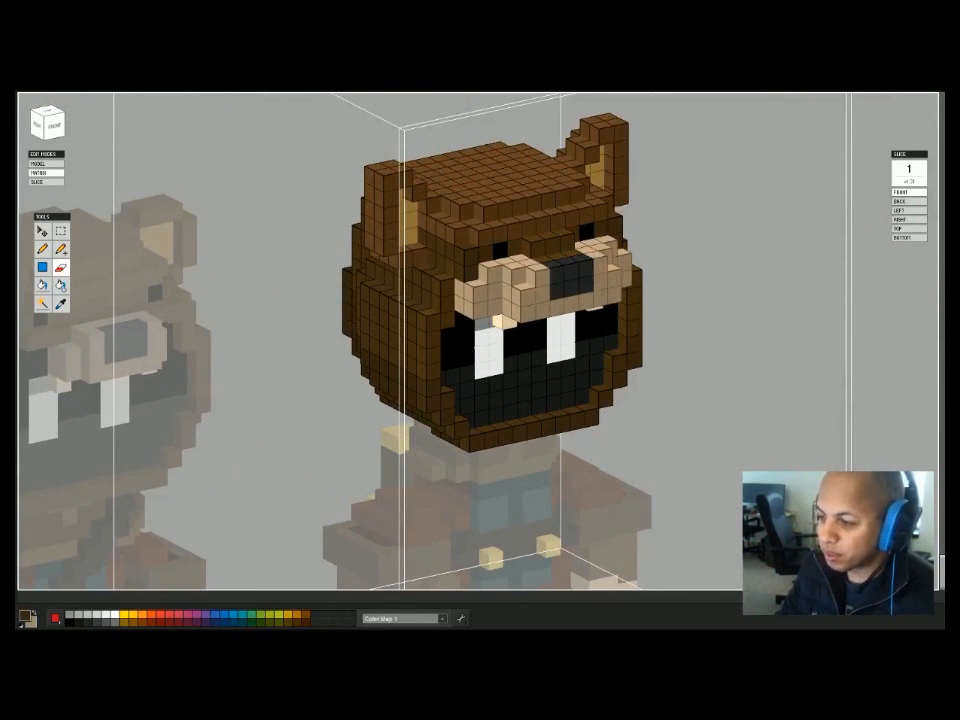
drag(527, 296, 600, 283)
drag(538, 275, 598, 264)
Try recolouring the centre of the beige snout dark brown, and check the look in the full model view.
right_drag(600, 280, 565, 275)
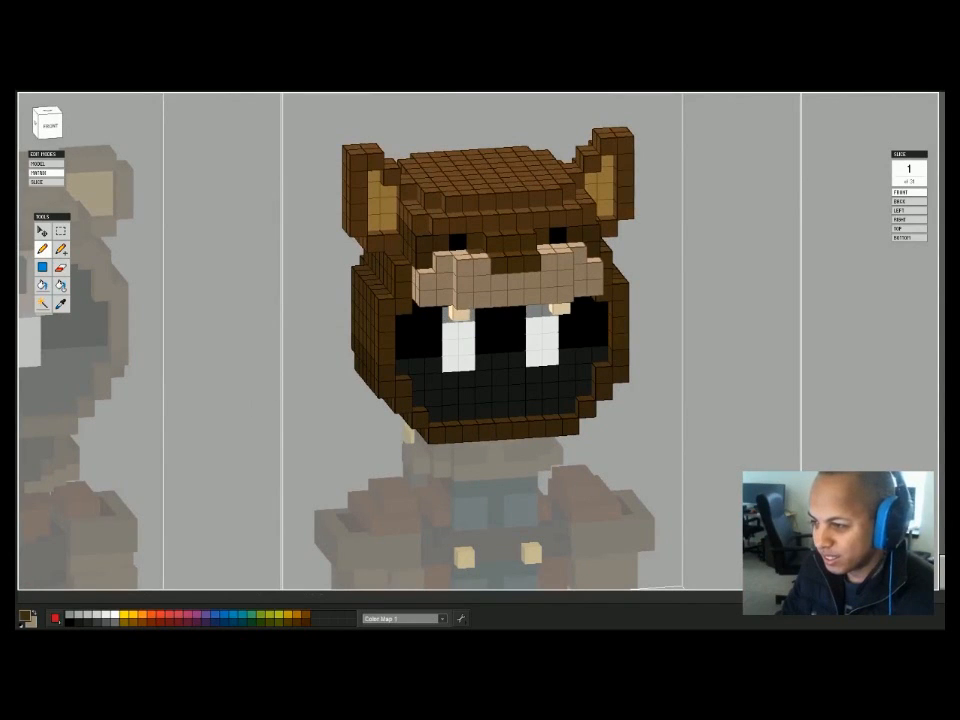
drag(478, 280, 538, 284)
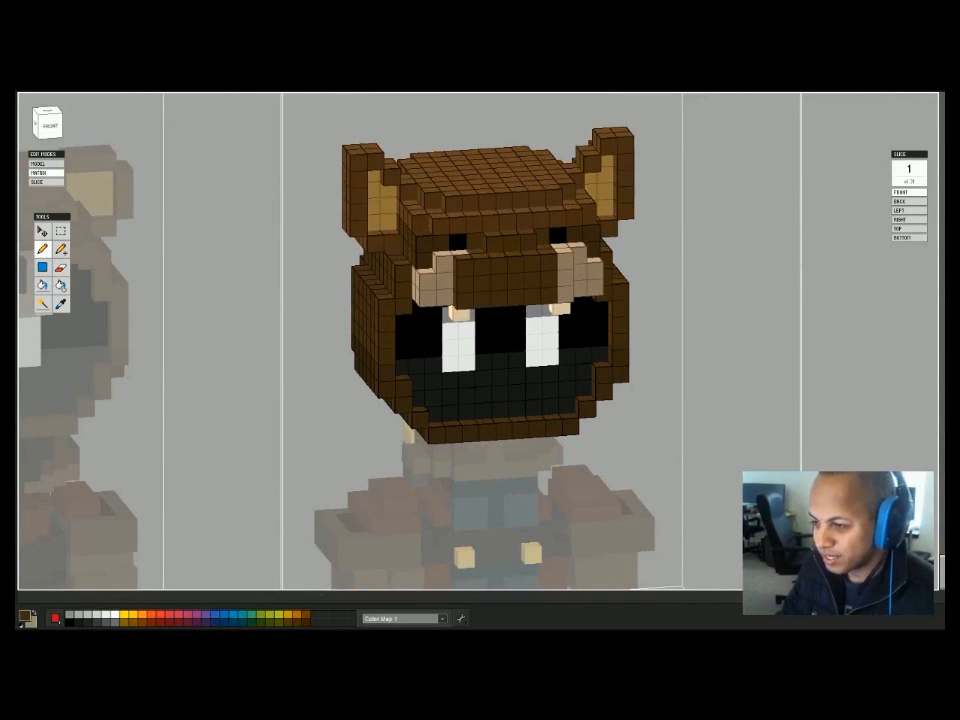
click(444, 262)
right_drag(486, 280, 470, 270)
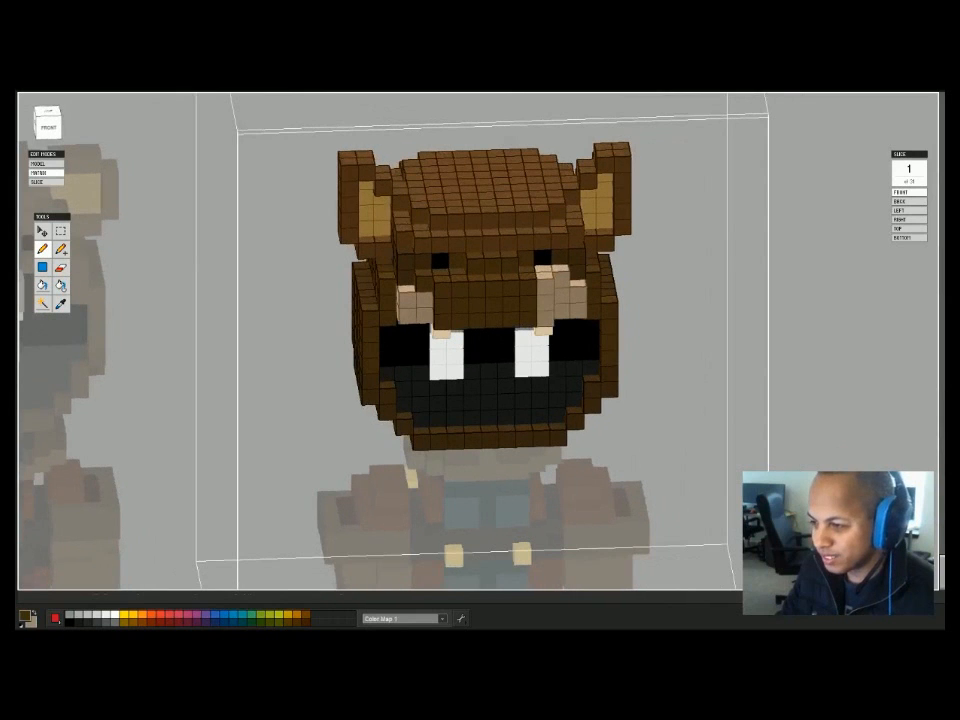
key(Tab)
key(Escape)
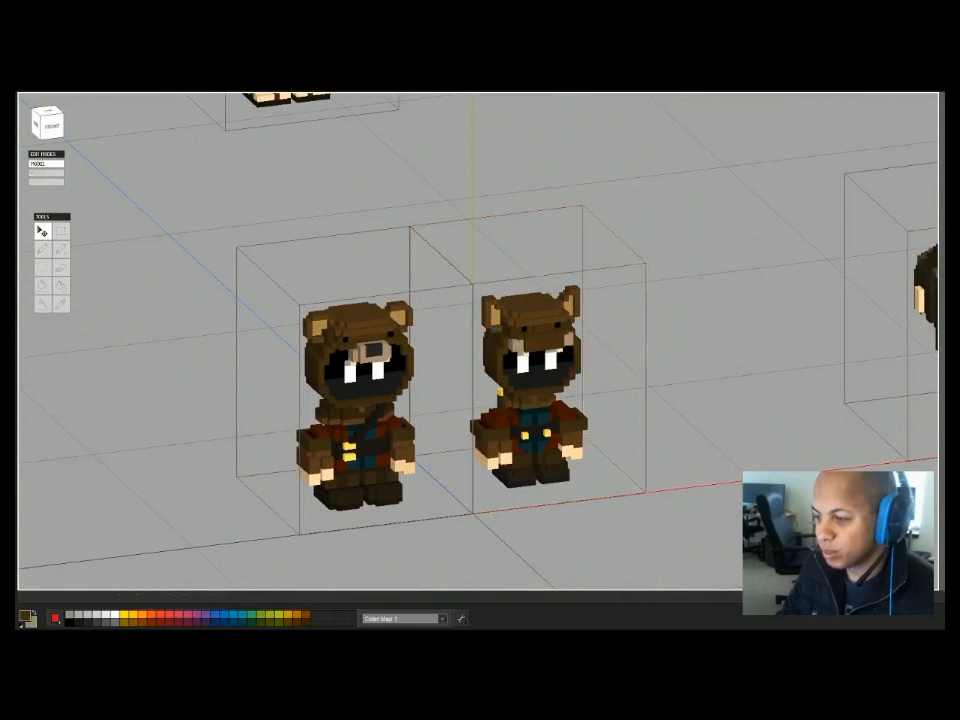
right_drag(480, 350, 500, 348)
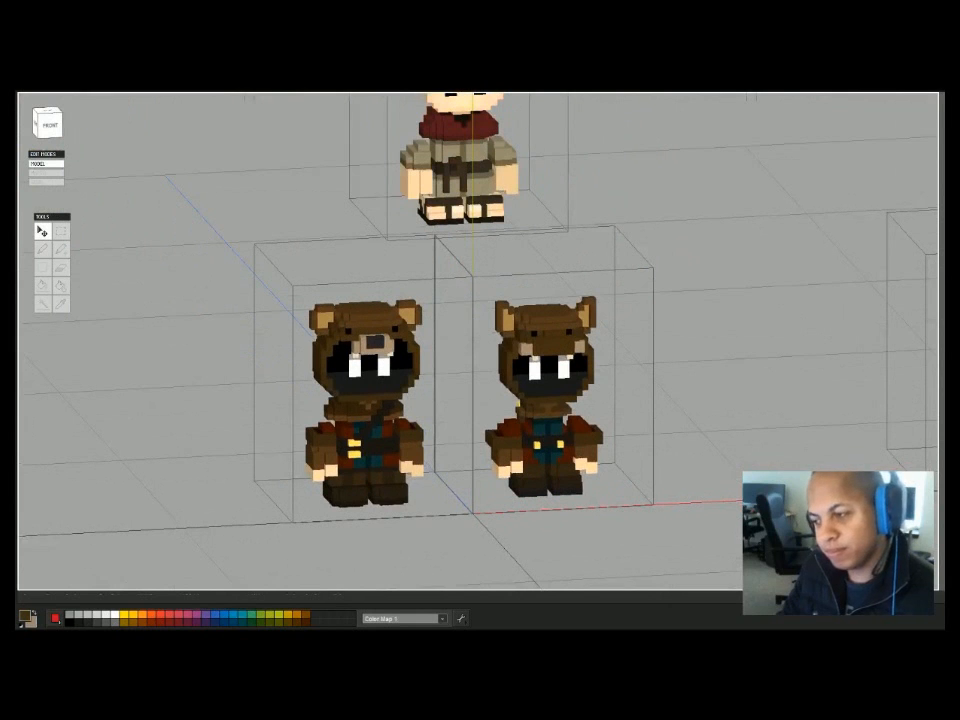
Reopen the head, undo the brown recolouring of the snout and nose, and check the character in the full model view.
double_click(545, 352)
right_drag(545, 352, 554, 349)
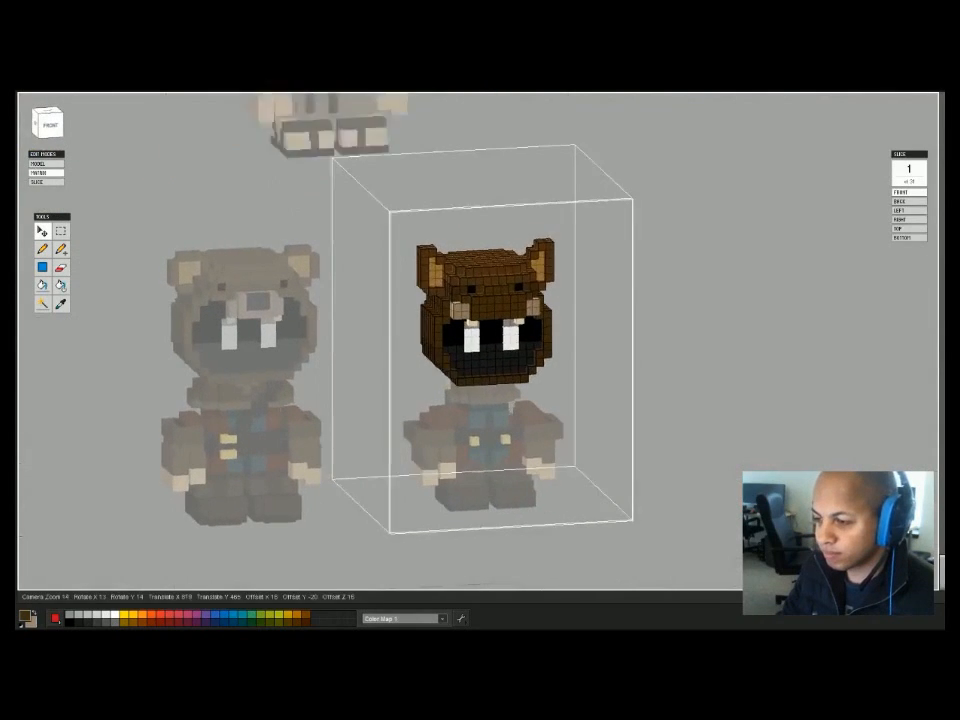
key(Tab)
key(Tab)
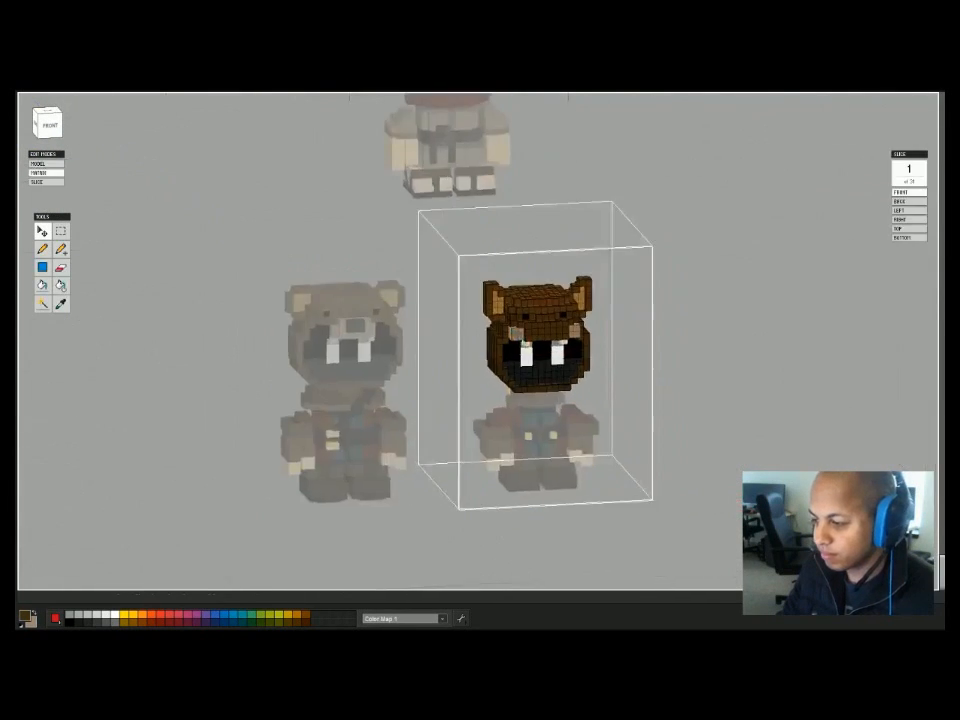
scroll(536, 380, up, 2)
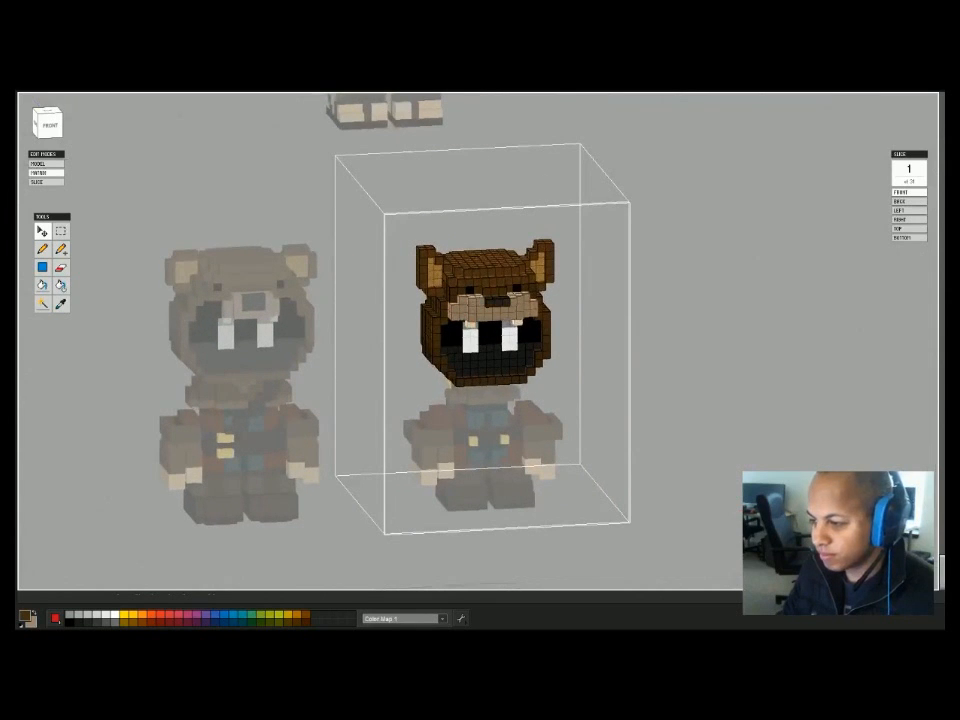
key(Tab)
scroll(536, 380, down, 2)
mouse_move(480, 340)
right_down()
mouse_move(580, 350)
mouse_move(480, 340)
right_up()
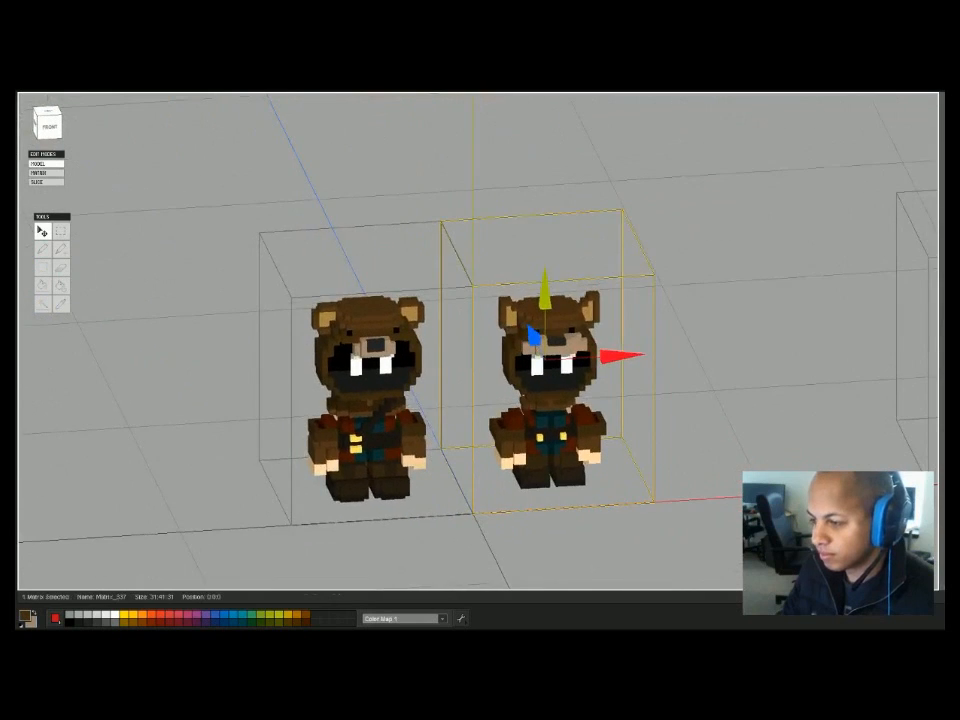
Move both black eyes one voxel inward by painting new eye voxels and recolouring the old ones brown, and review the full model.
key(Tab)
scroll(490, 280, up, 6)
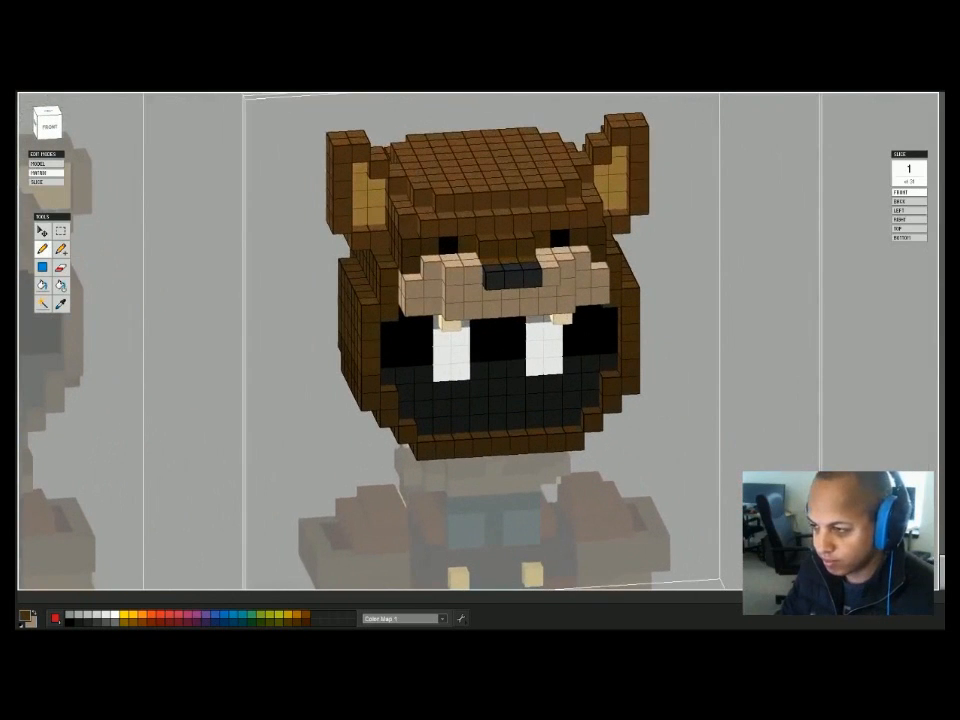
alt+click(449, 245)
click(467, 244)
click(540, 215)
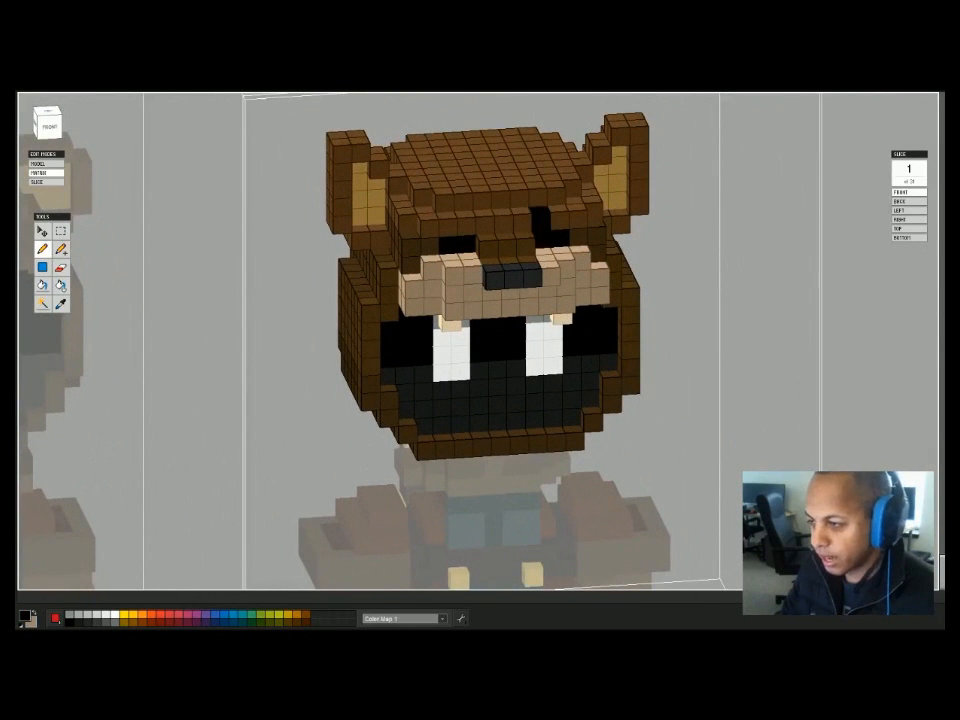
alt+click(429, 247)
click(448, 245)
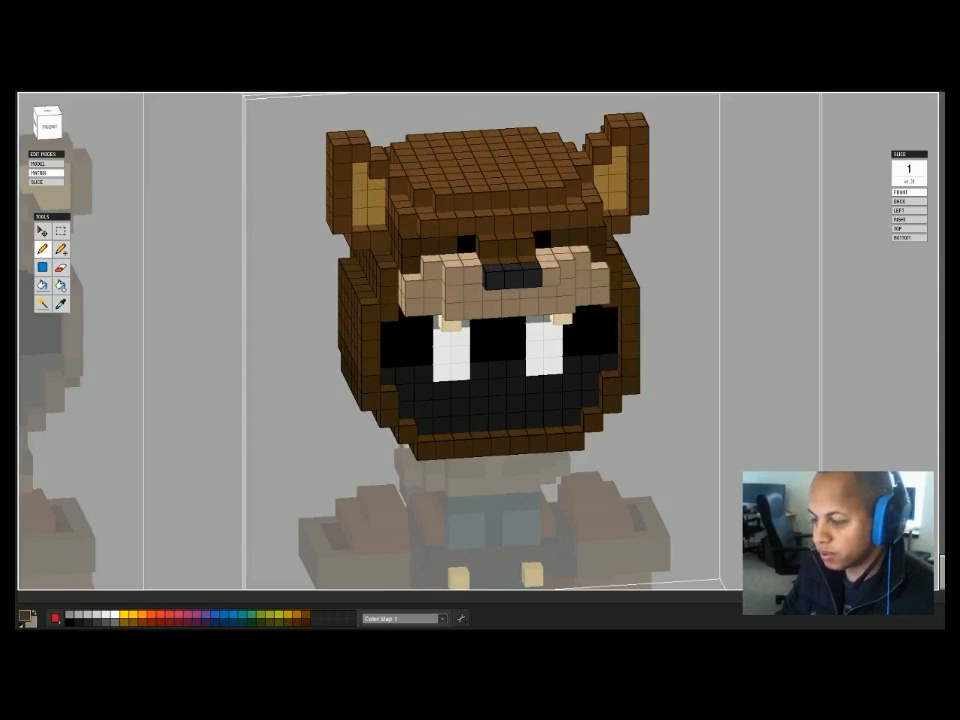
key(Tab)
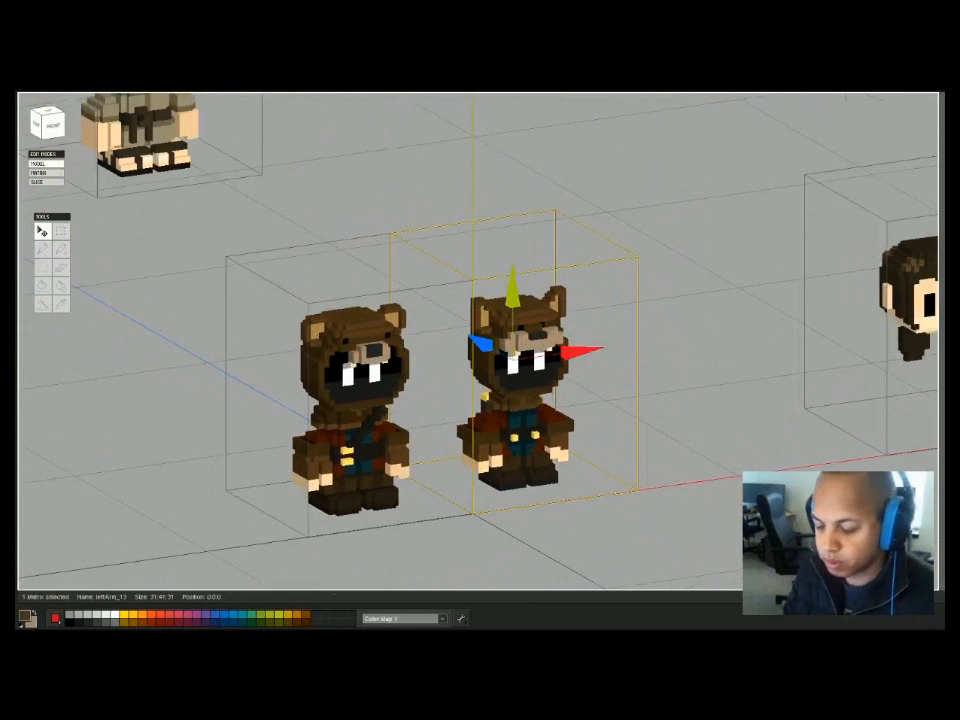
Start opening a model and browse from Dropbox to the voxels folder inside assets.
key(ctrl+o)
click(429, 376)
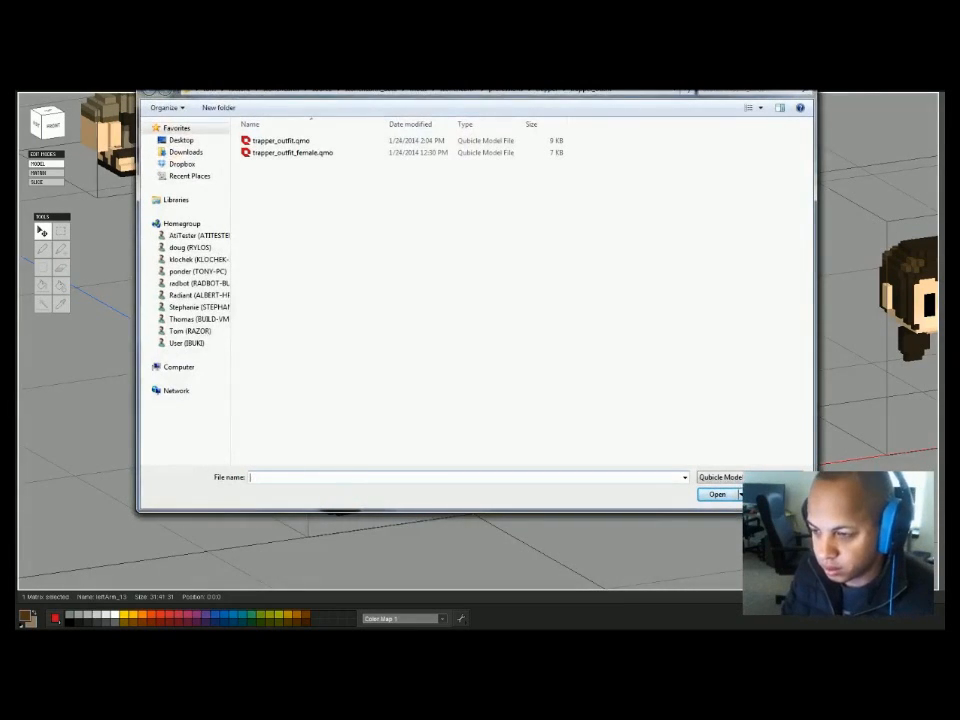
click(182, 163)
key(Return)
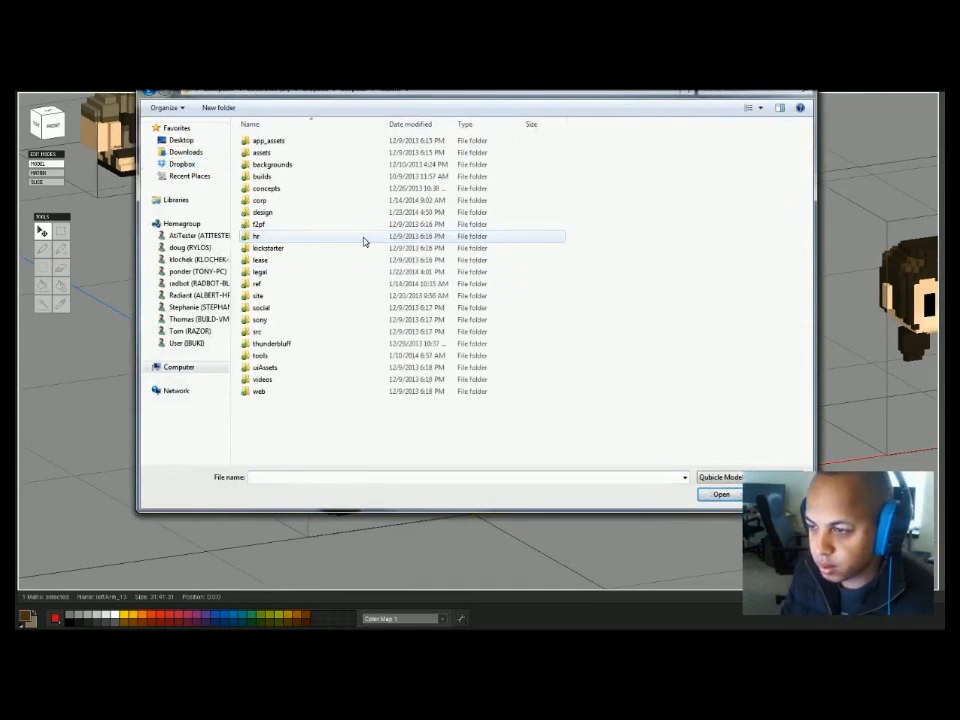
text(assets)
key(Return)
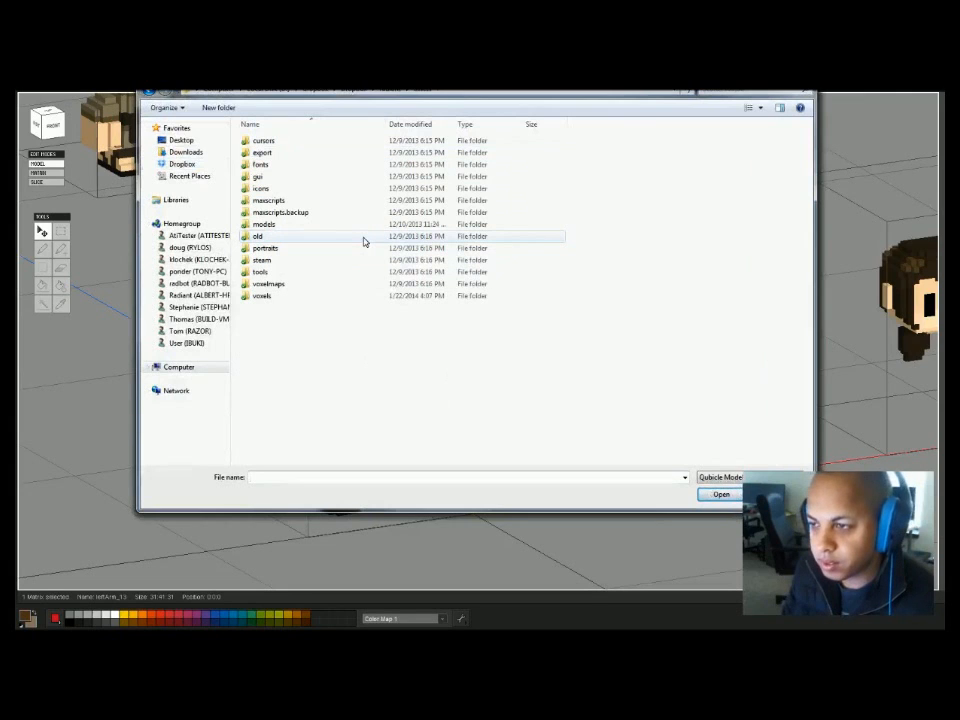
text(voxels)
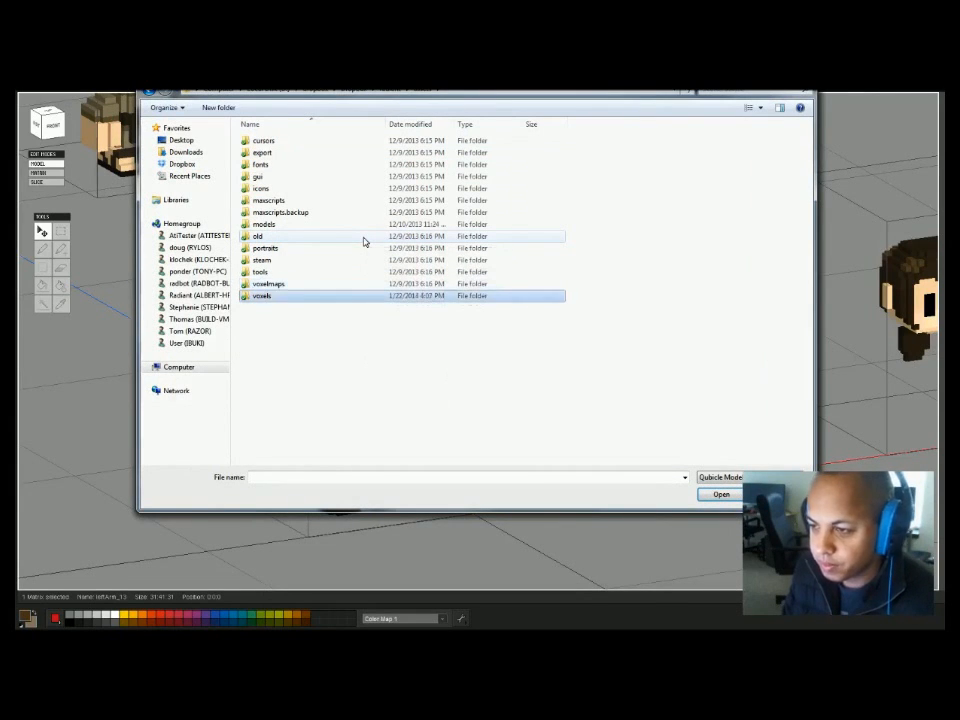
key(Return)
Open the file containing the two grey wolf models from within the voxels folder.
text(w)
key(Down)
key(Down)
key(Down)
key(Down)
key(Down)
key(Return)
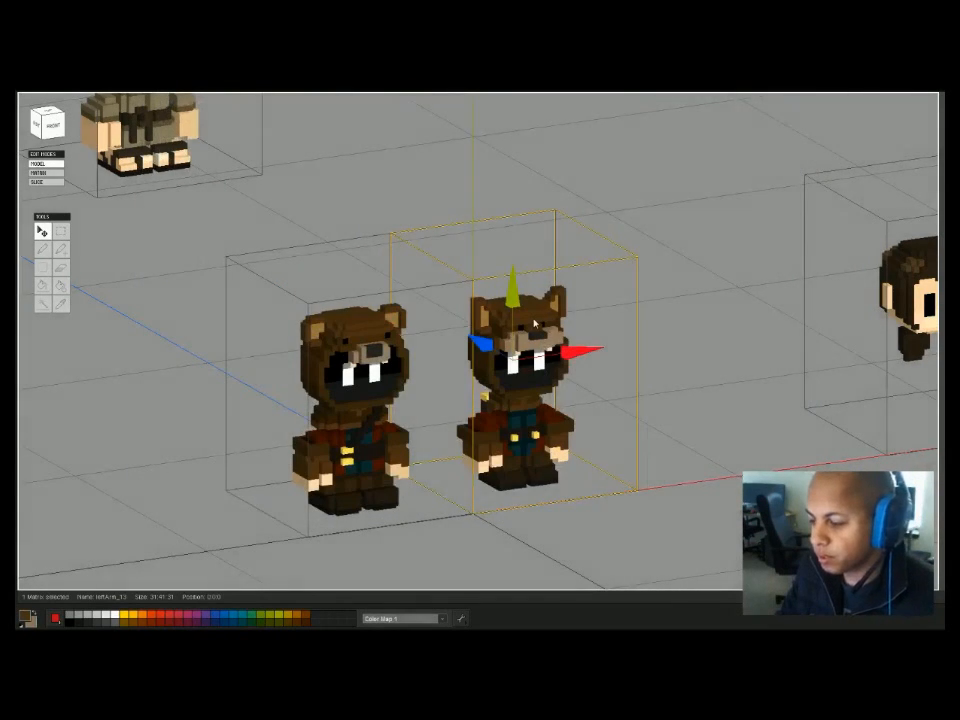
scroll(482, 339, up, 6)
right_drag(482, 360, 470, 315)
scroll(500, 280, up, 2)
click(470, 290)
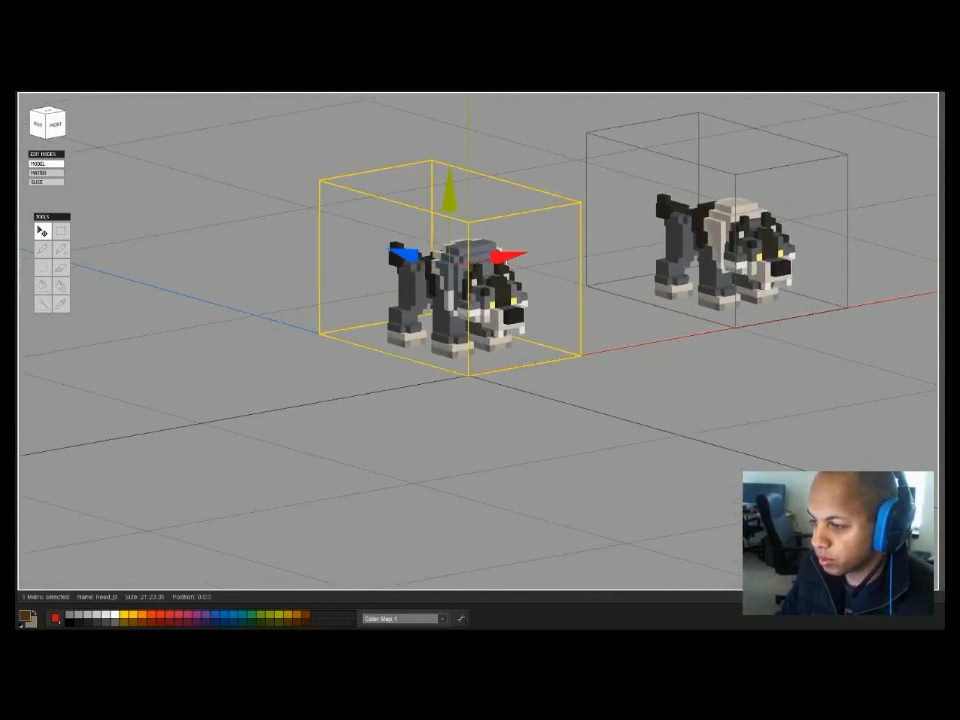
drag(508, 257, 375, 281)
key(ctrl+z)
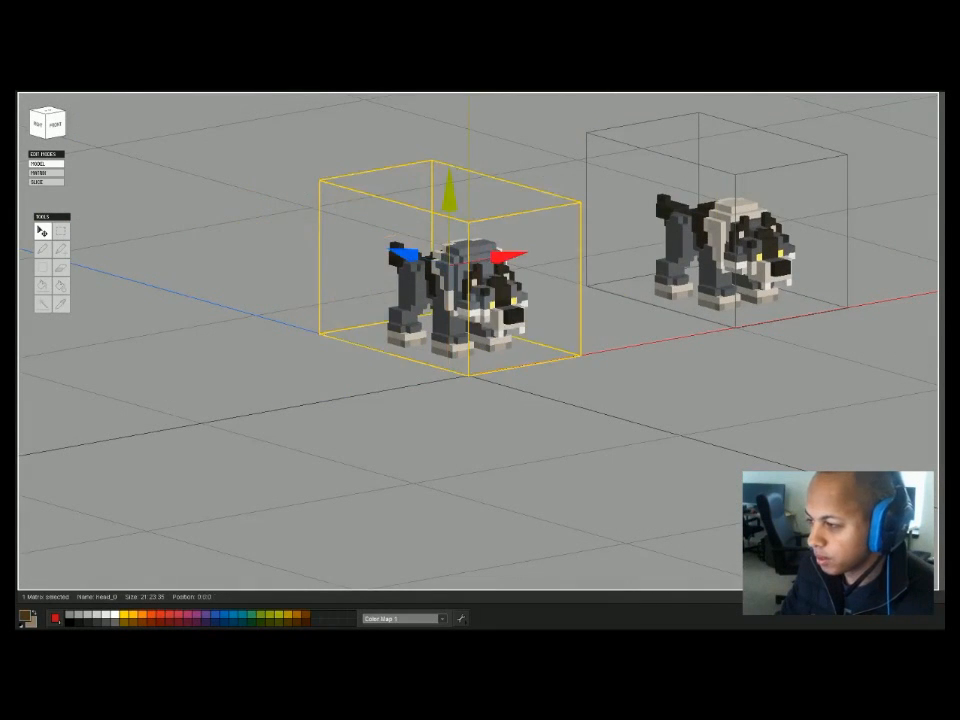
Copy the wolf with the pale mane and return to the trapper outfit model.
click(750, 235)
drag(774, 209, 574, 245)
key(ctrl+z)
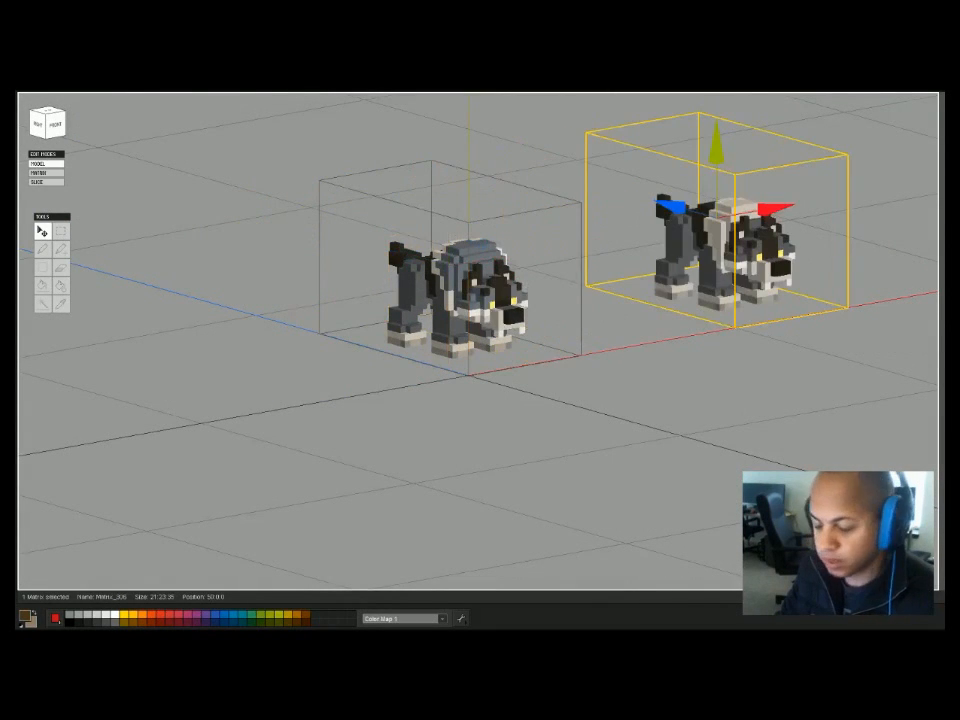
click(50, 92)
click(176, 152)
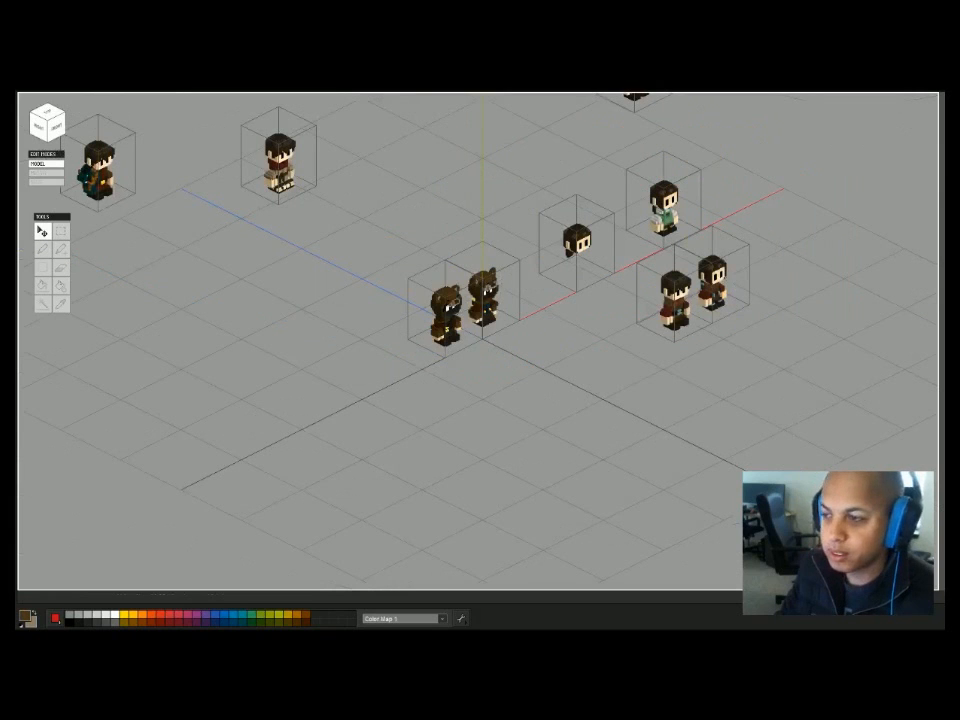
Paste the wolf beside the bear-hooded figures and move it forward along the Z axis to position 0,0,-74.
key(ctrl+v)
drag(420, 280, 442, 291)
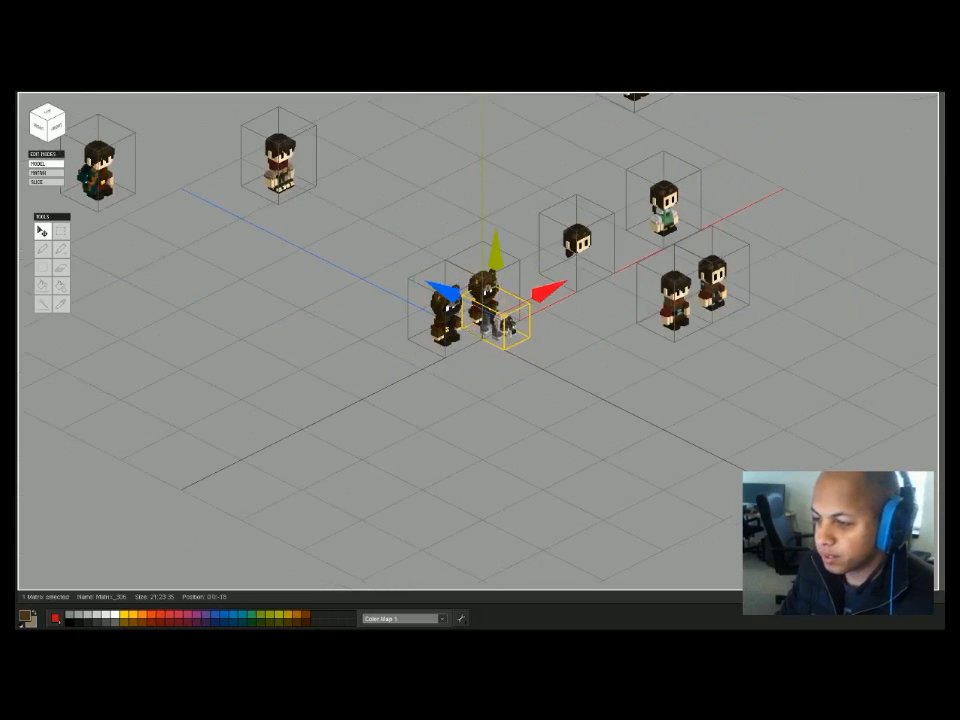
scroll(480, 340, up, 5)
right_drag(480, 340, 395, 290)
scroll(405, 292, down, 3)
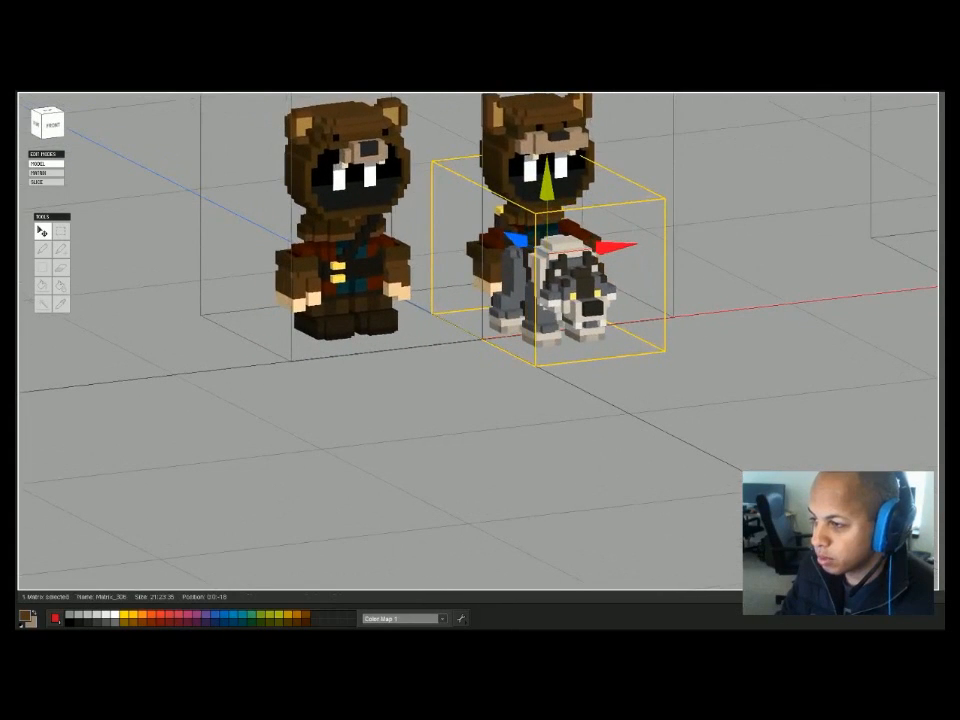
scroll(480, 340, down, 4)
right_drag(480, 340, 503, 333)
Duplicate the bear hood of the female trapper figure along the X axis and open the original hood for voxel editing.
click(497, 262)
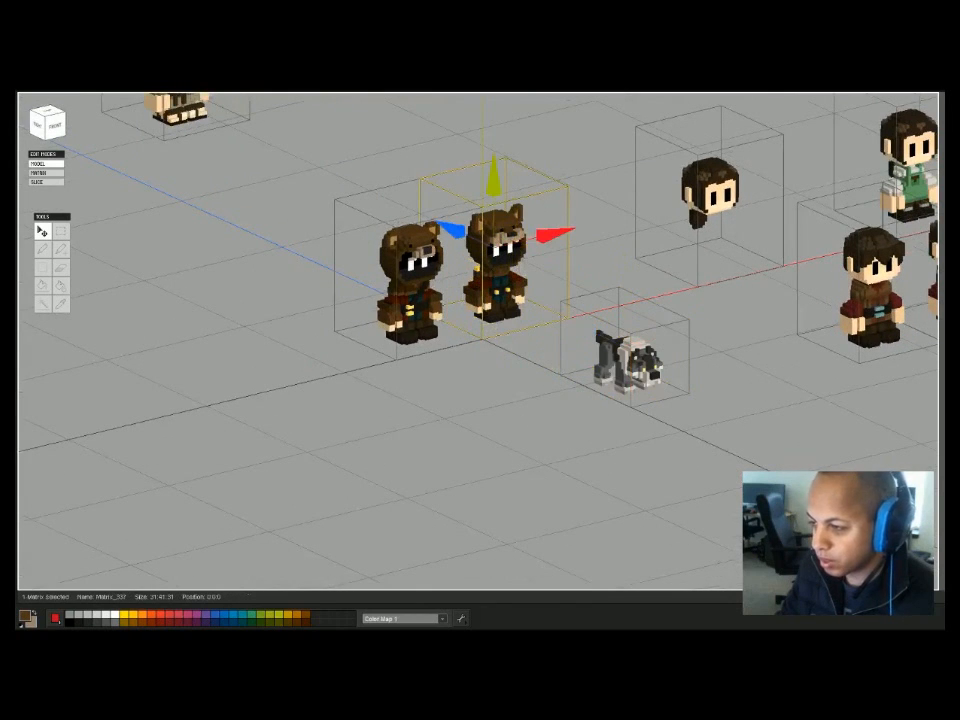
drag(555, 234, 658, 204)
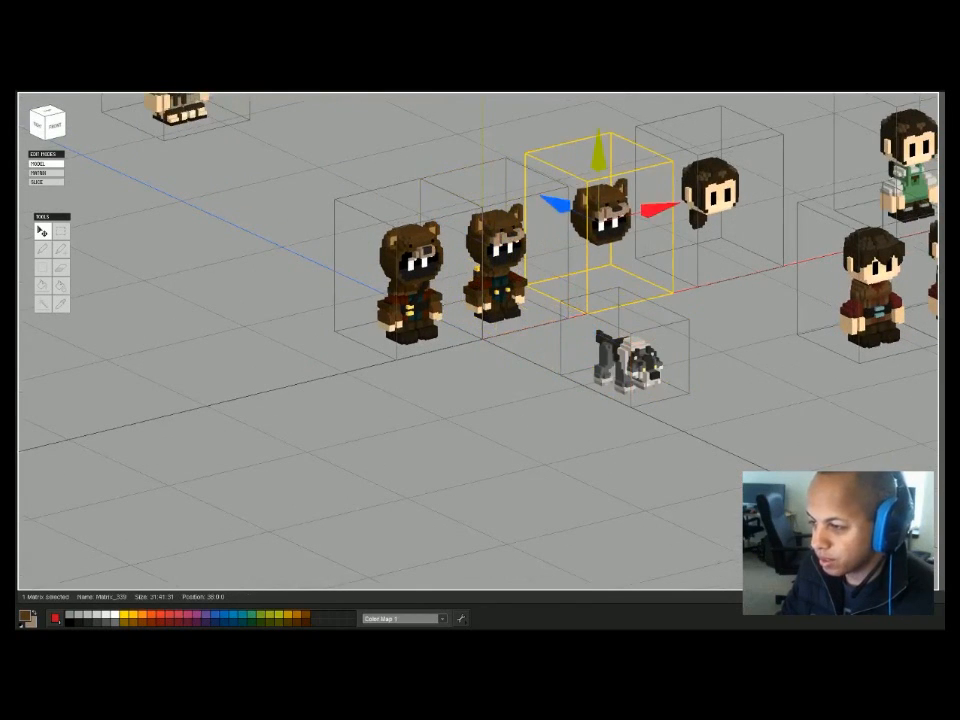
key(Tab)
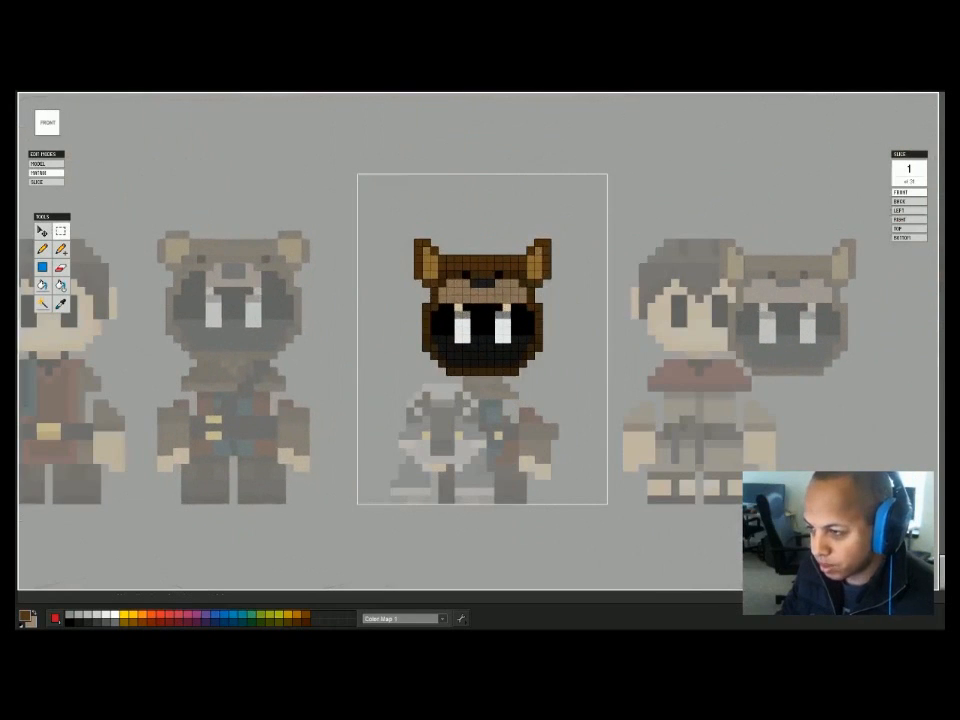
Delete the bear's ears, forehead and snout from the upper front of the hood, keeping its back part.
drag(402, 227, 476, 300)
shift+drag(493, 216, 602, 296)
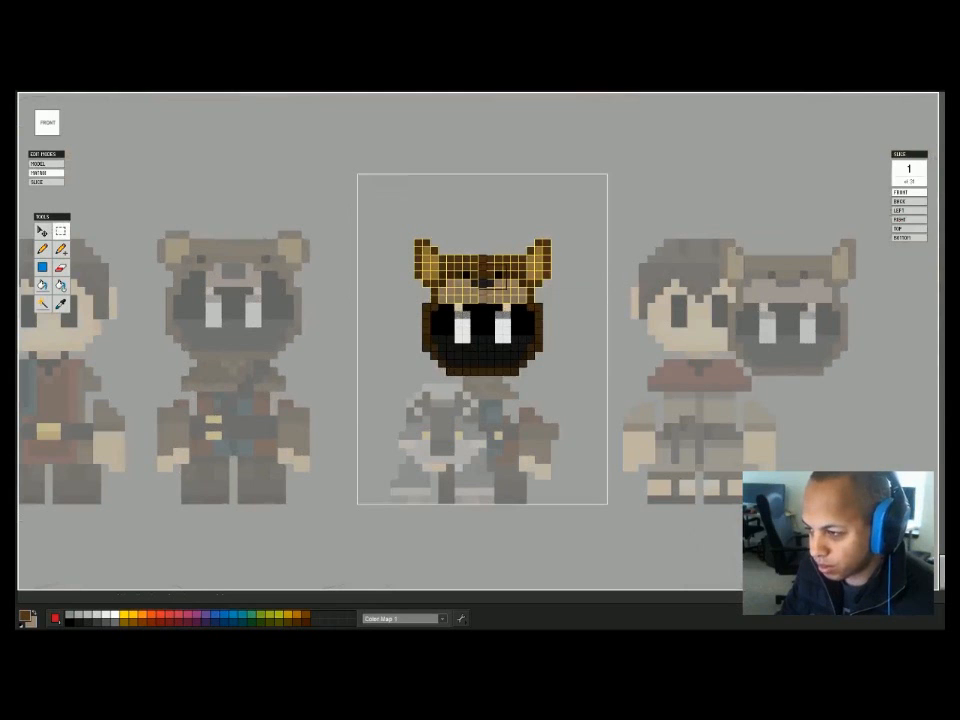
right_drag(490, 295, 675, 294)
click(49, 123)
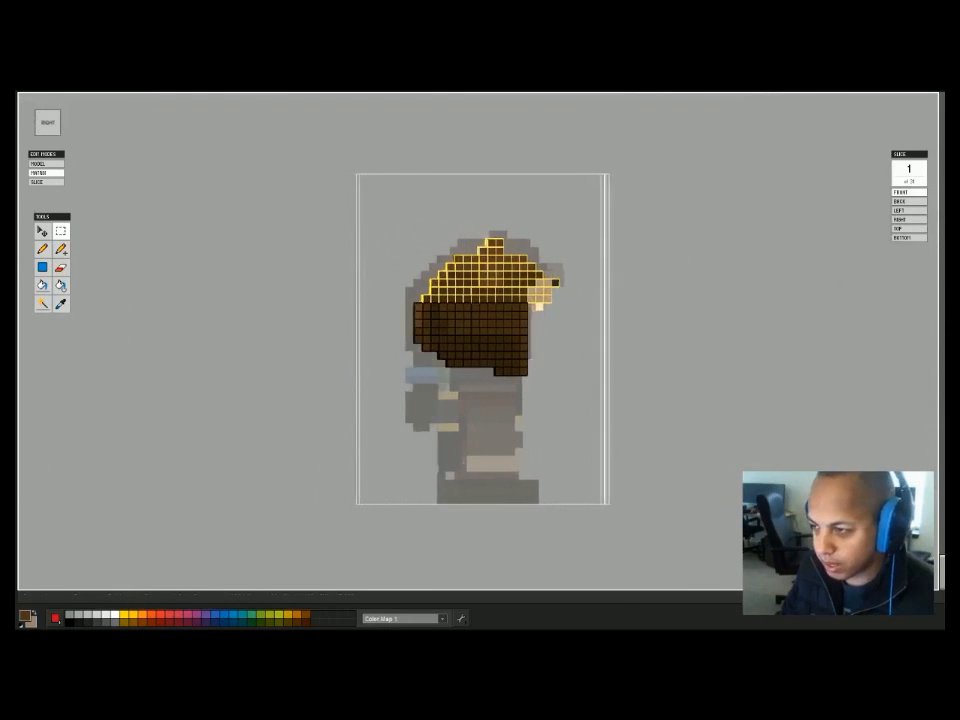
alt+drag(472, 249, 357, 333)
key(Delete)
right_drag(357, 333, 217, 373)
key(Tab)
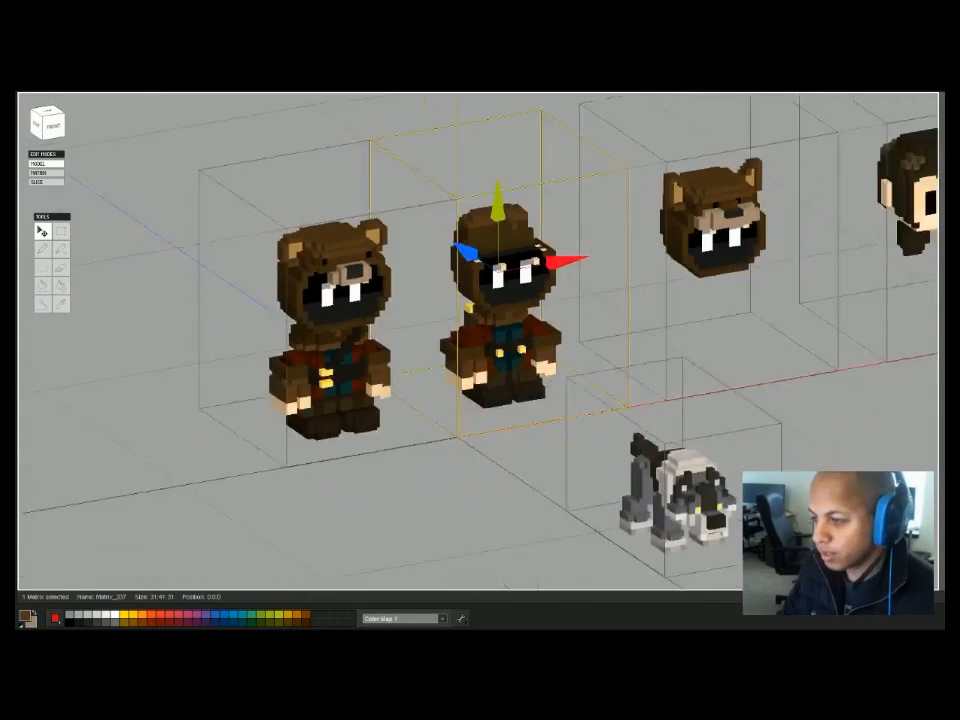
Select the wolf's face voxels in the side view of its matrix and copy them.
double_click(632, 362)
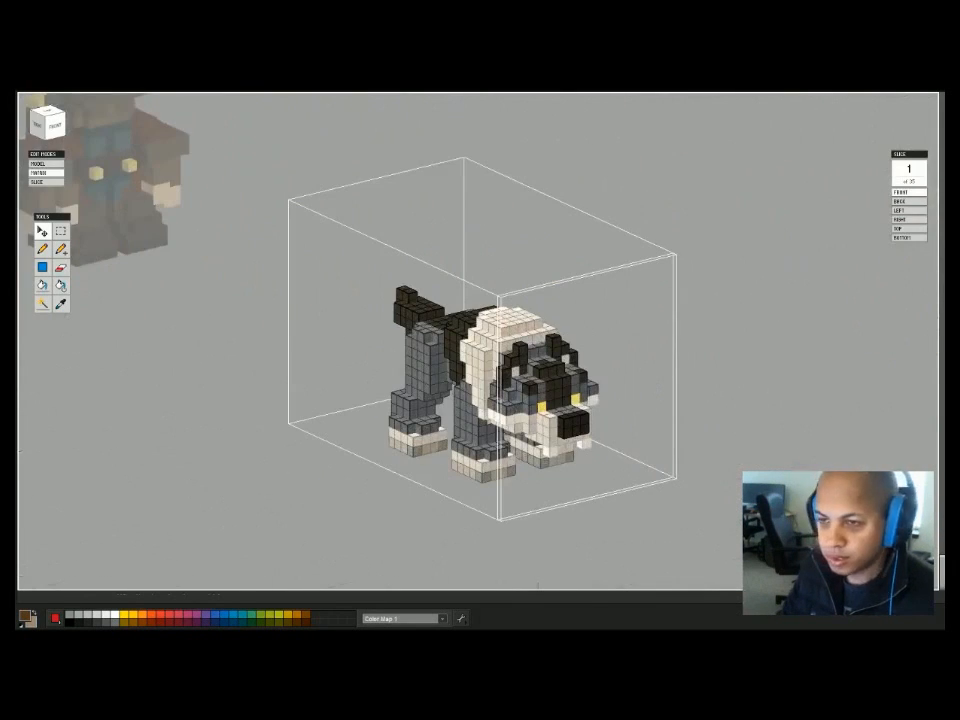
click(38, 125)
click(61, 231)
drag(568, 312, 671, 407)
shift+drag(564, 328, 565, 401)
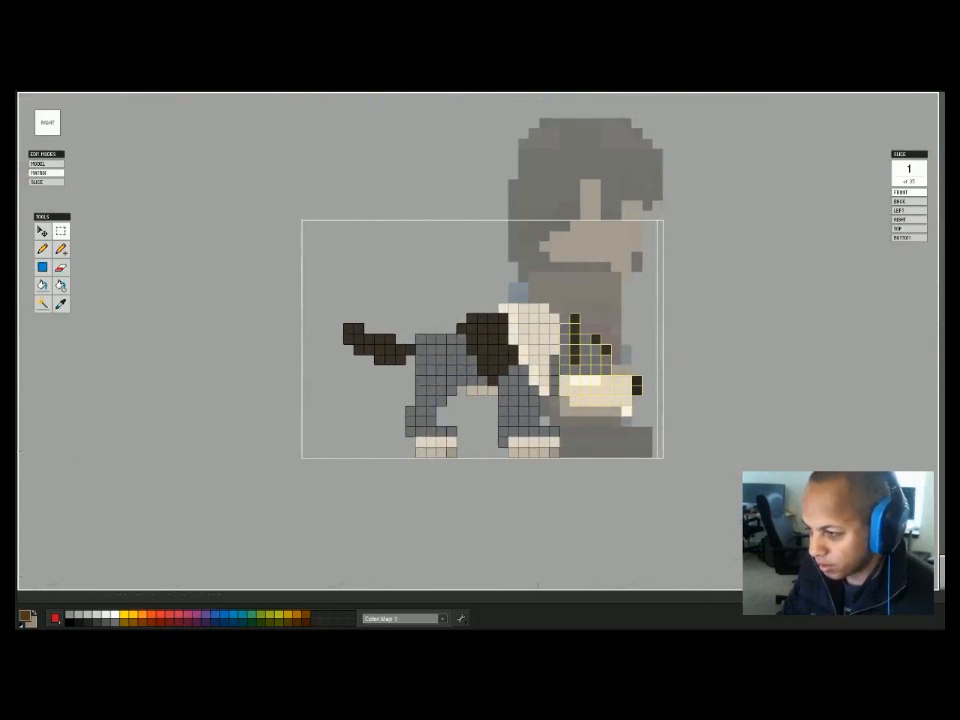
key(Tab)
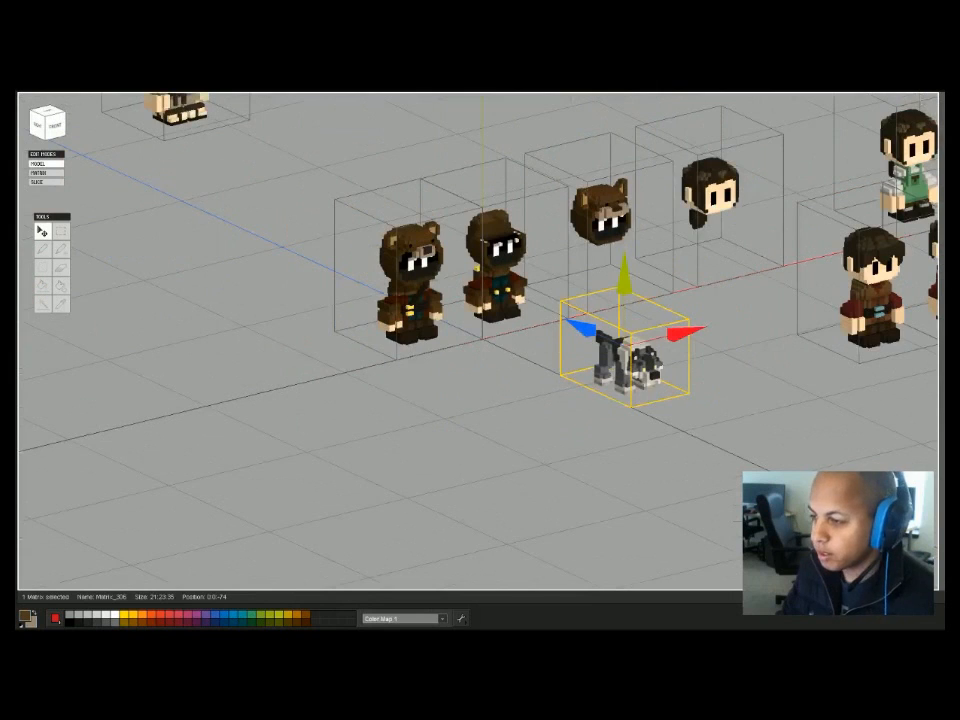
Erase the leftover tooth voxel on the cut hood, paste the wolf face and raise it above the character's eyes.
double_click(496, 238)
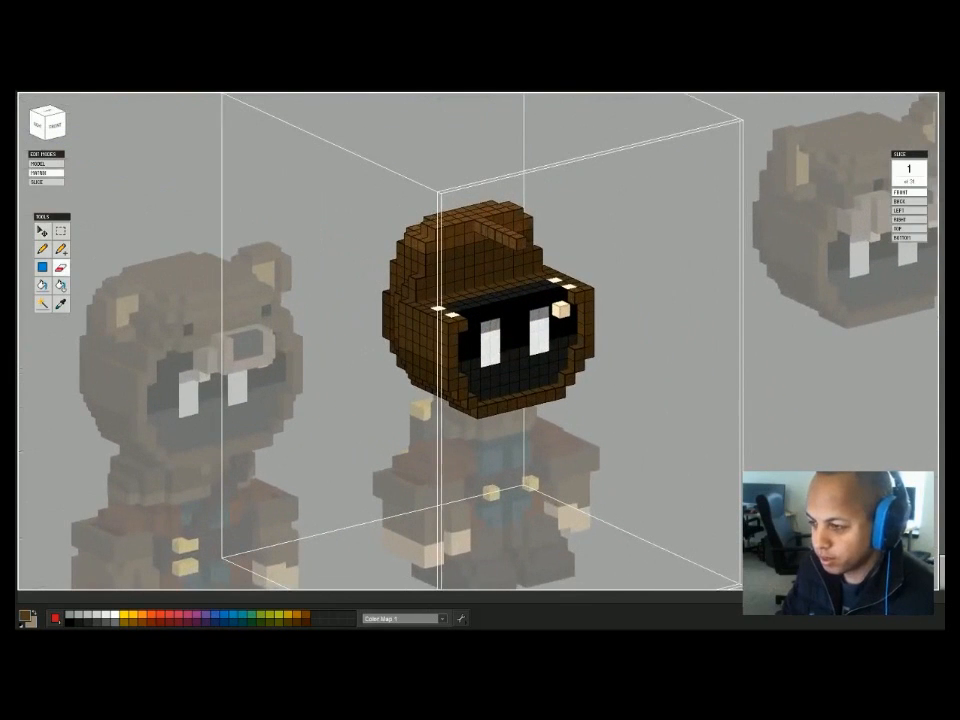
click(561, 310)
key(ctrl+v)
drag(481, 277, 481, 187)
drag(437, 237, 460, 250)
right_drag(460, 250, 530, 330)
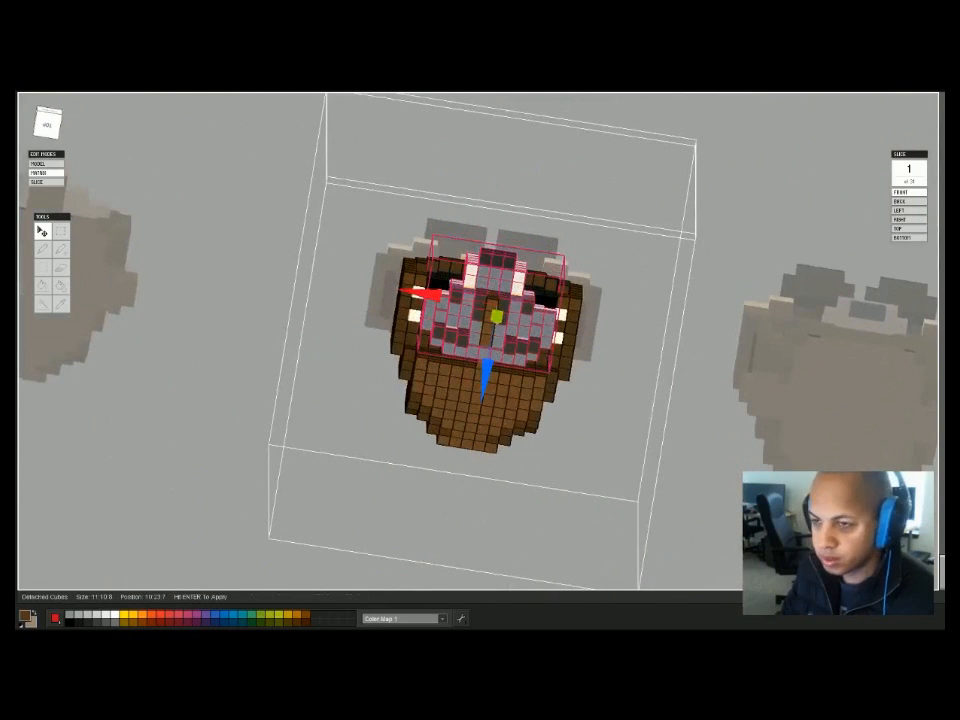
Align the pasted wolf face on the hood at position 9,23,7 and apply it.
click(47, 124)
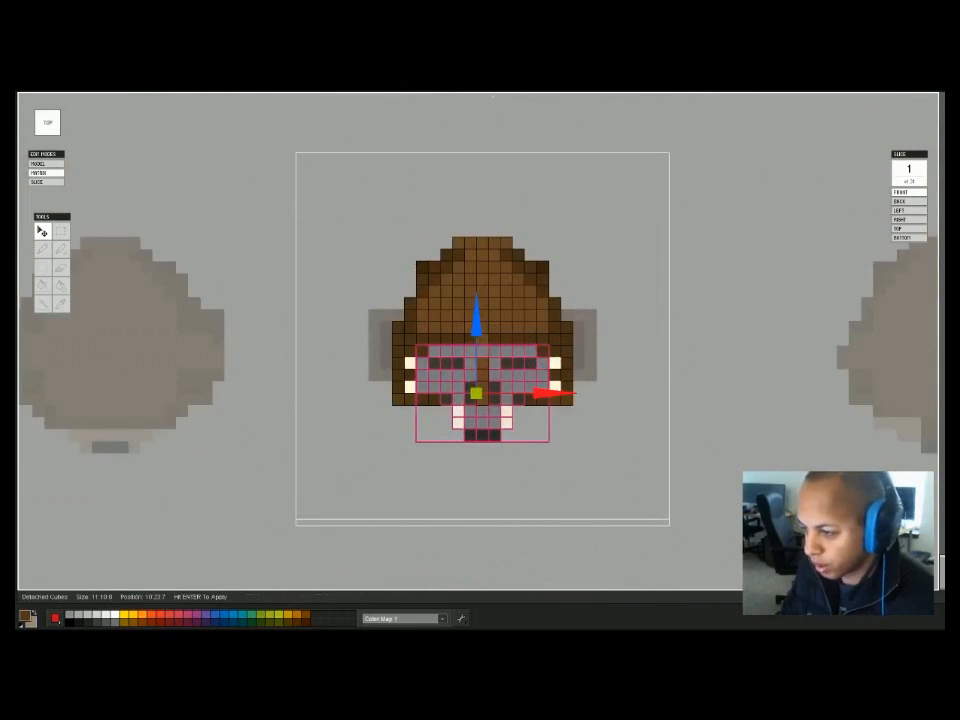
mouse_move(560, 393)
mouse_down()
mouse_move(535, 393)
mouse_move(547, 393)
mouse_up()
right_drag(547, 393, 564, 286)
drag(481, 181, 481, 169)
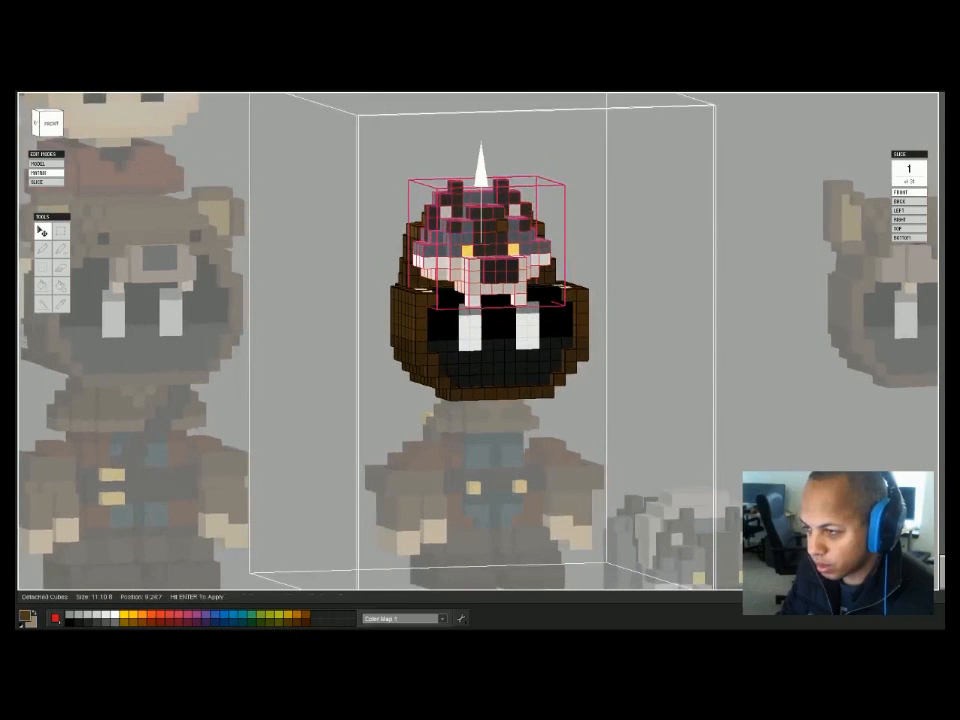
right_drag(481, 169, 430, 168)
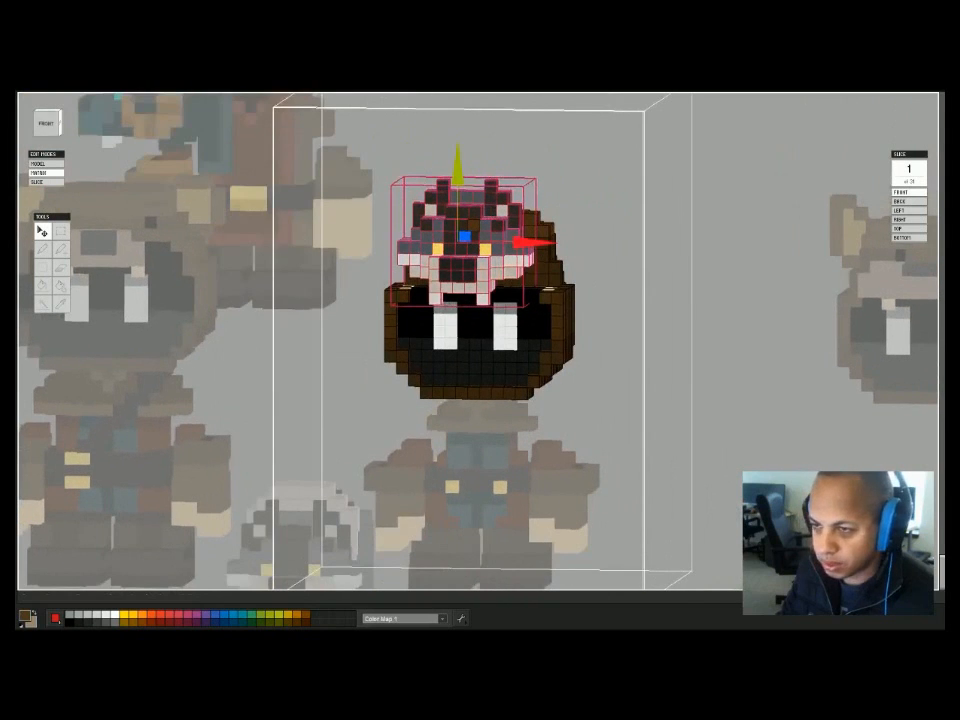
click(46, 123)
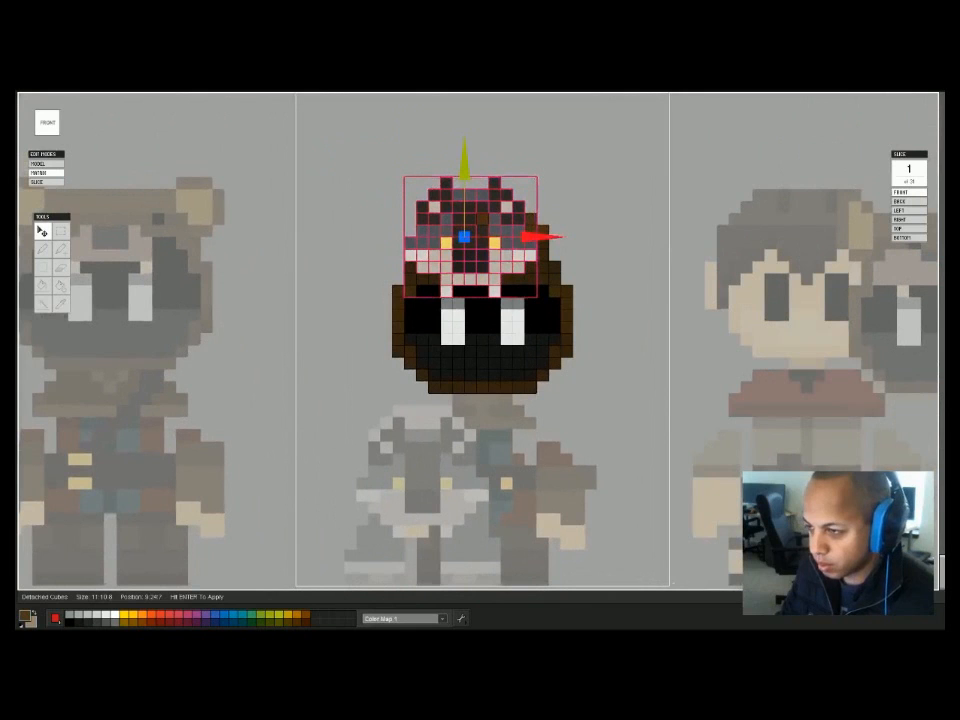
drag(463, 155, 463, 167)
mouse_move(548, 249)
mouse_down()
mouse_move(535, 249)
mouse_move(548, 249)
mouse_up()
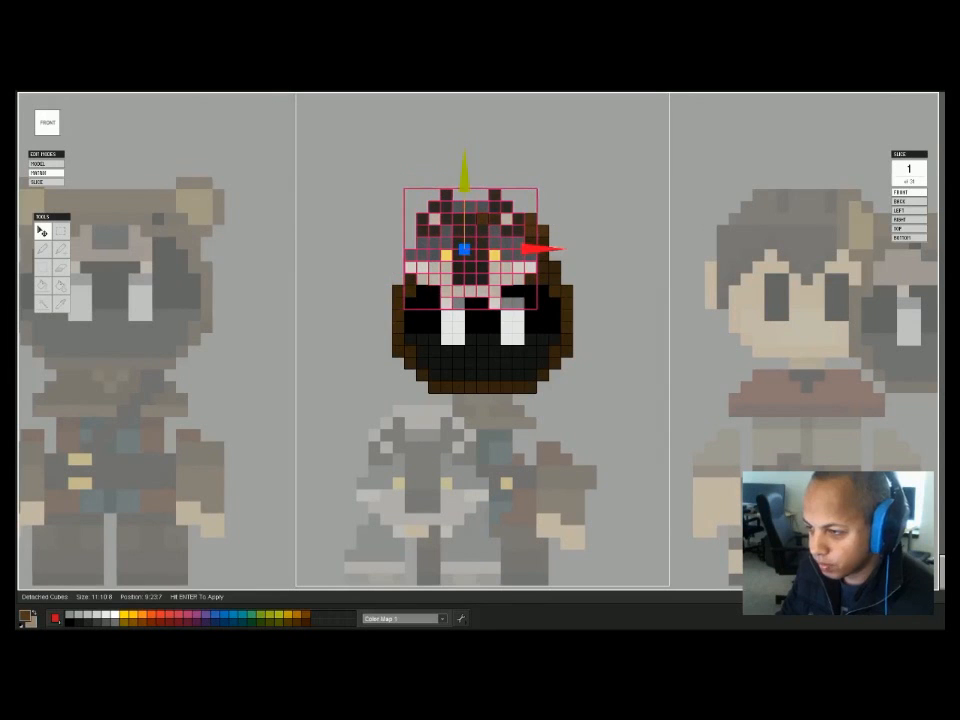
key(Return)
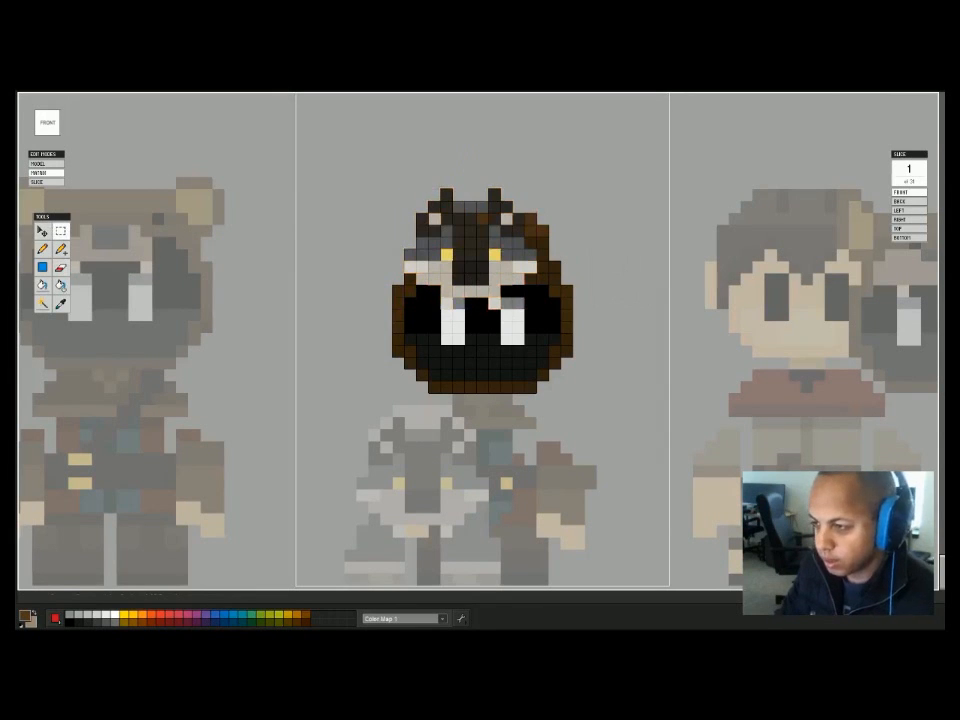
Erase voxels beside the wolf's nose on the half of the snout nearest the tooth-less side.
right_drag(482, 300, 480, 335)
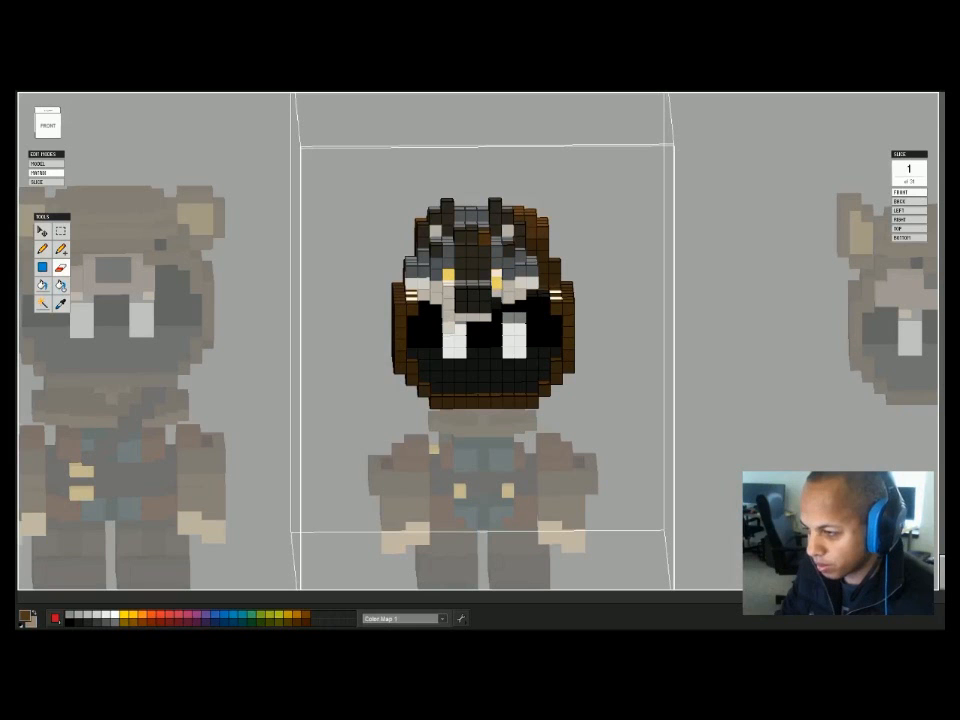
mouse_move(490, 325)
right_down()
mouse_move(555, 355)
mouse_move(486, 328)
right_up()
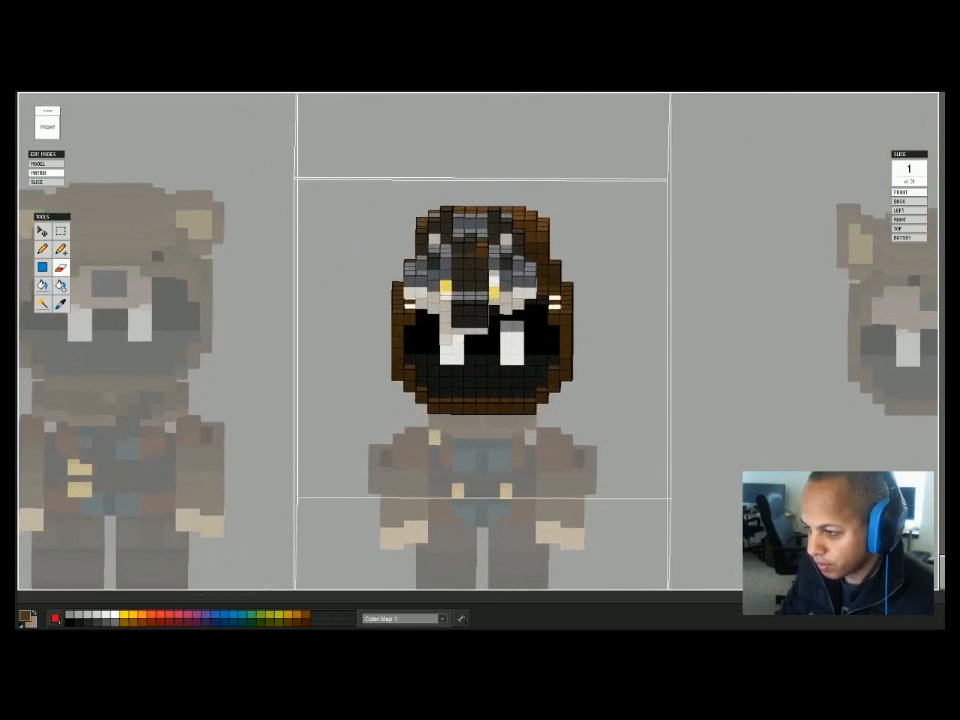
click(506, 283)
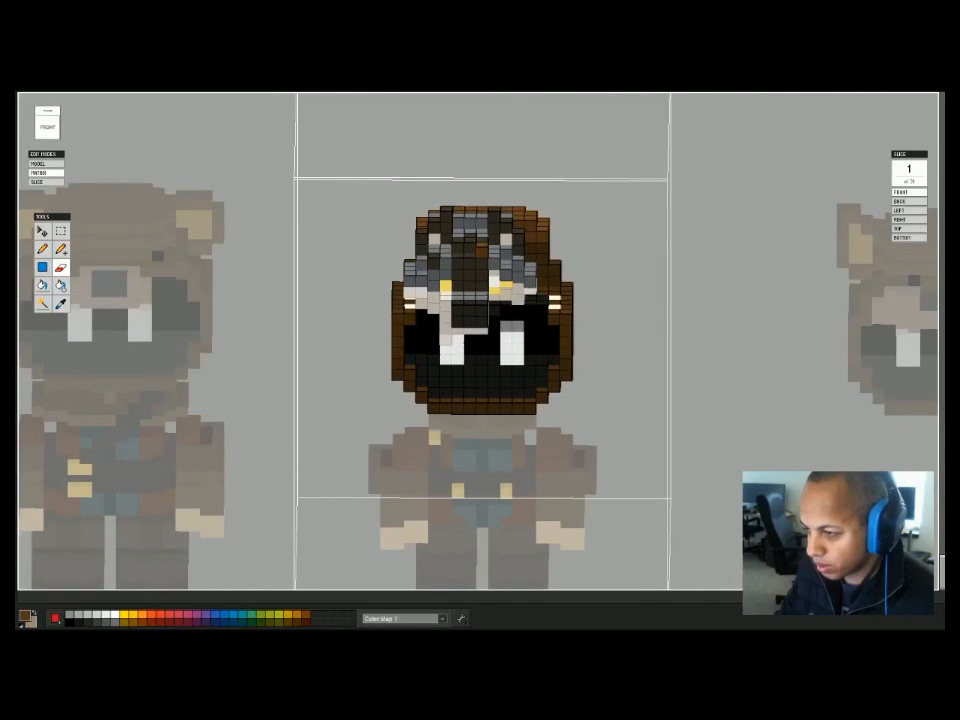
right_drag(486, 328, 605, 370)
scroll(484, 360, up, 3)
scroll(545, 378, up, 2)
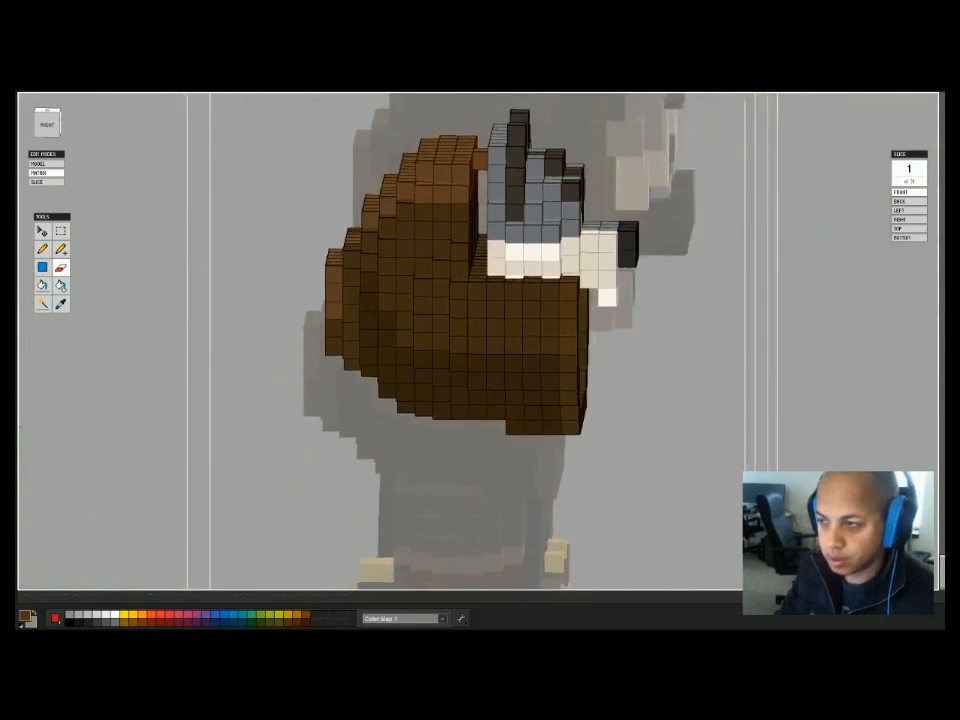
Duplicate the front section of the wolf face one voxel forward in the side view to lengthen the snout.
click(47, 124)
key(m)
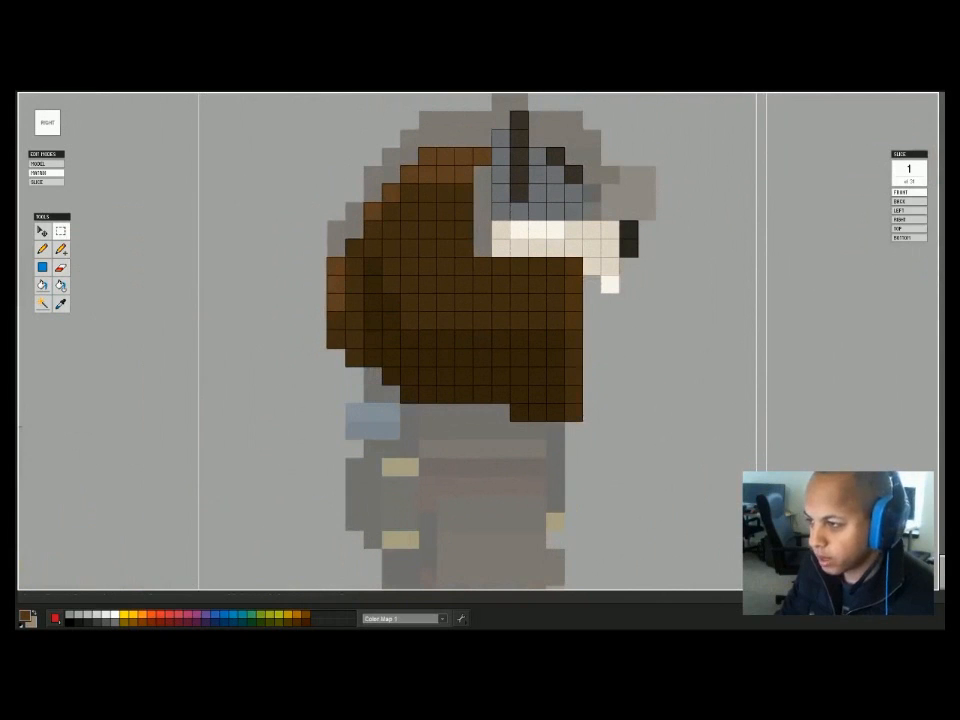
drag(549, 148, 588, 250)
key(t)
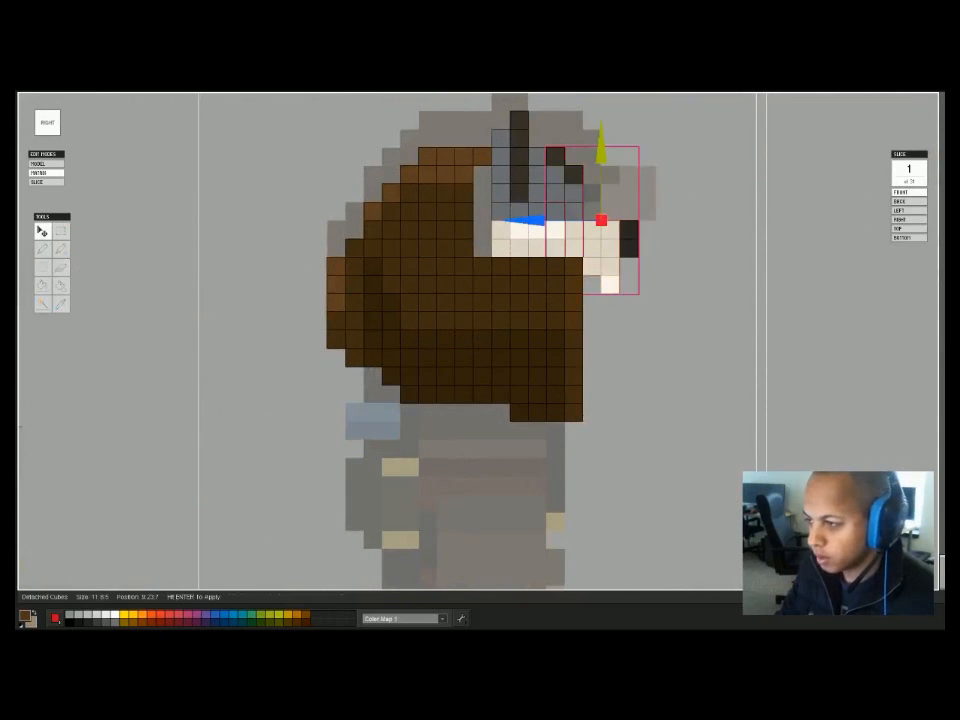
key(Right)
key(Return)
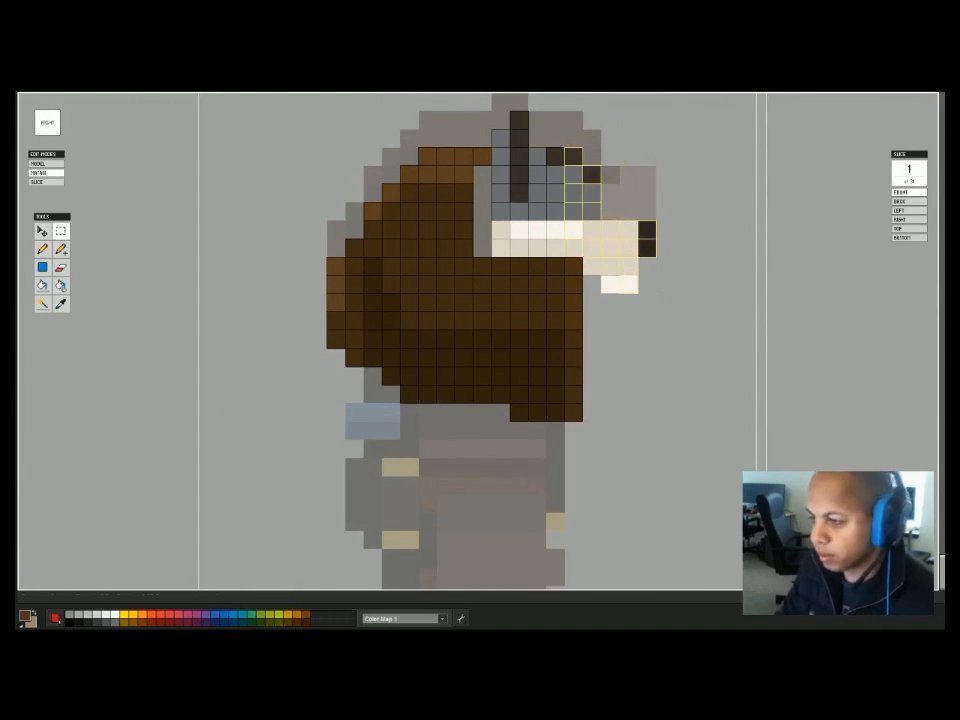
Clear the selection and compare the lengthened wolf snout with the wolf pelt reference photo.
drag(682, 262, 705, 302)
right_drag(703, 300, 643, 320)
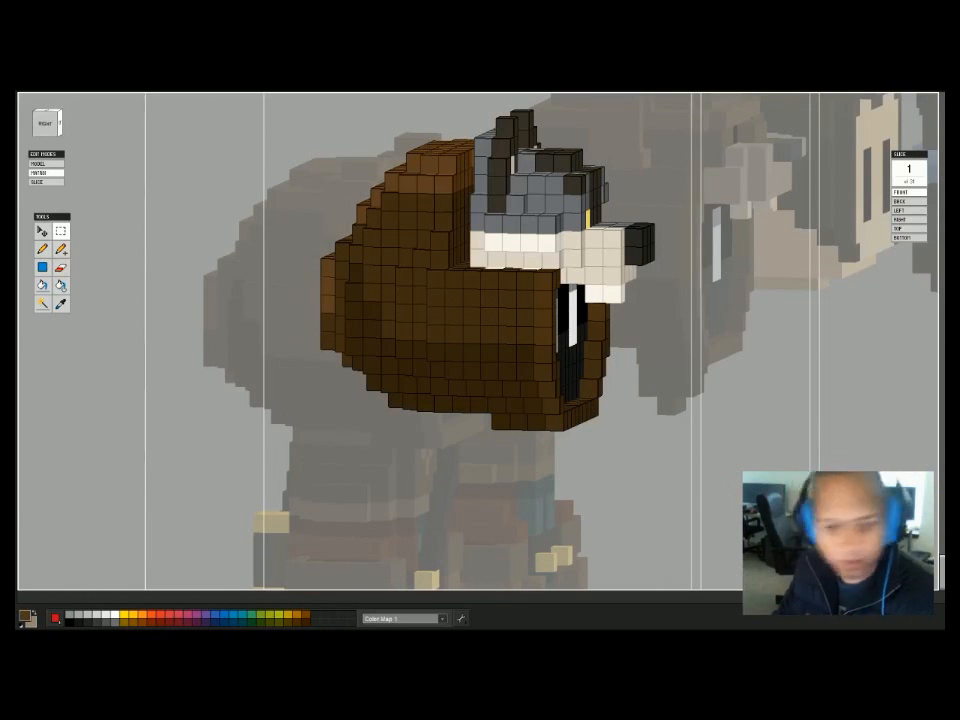
drag(20, 95, 519, 100)
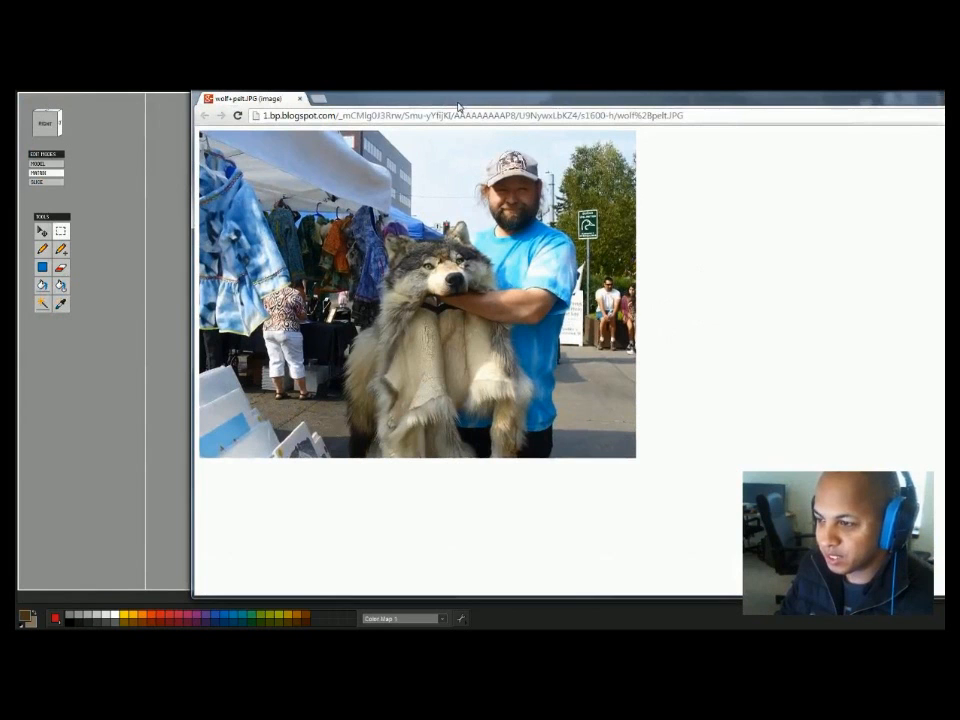
drag(459, 104, 17, 100)
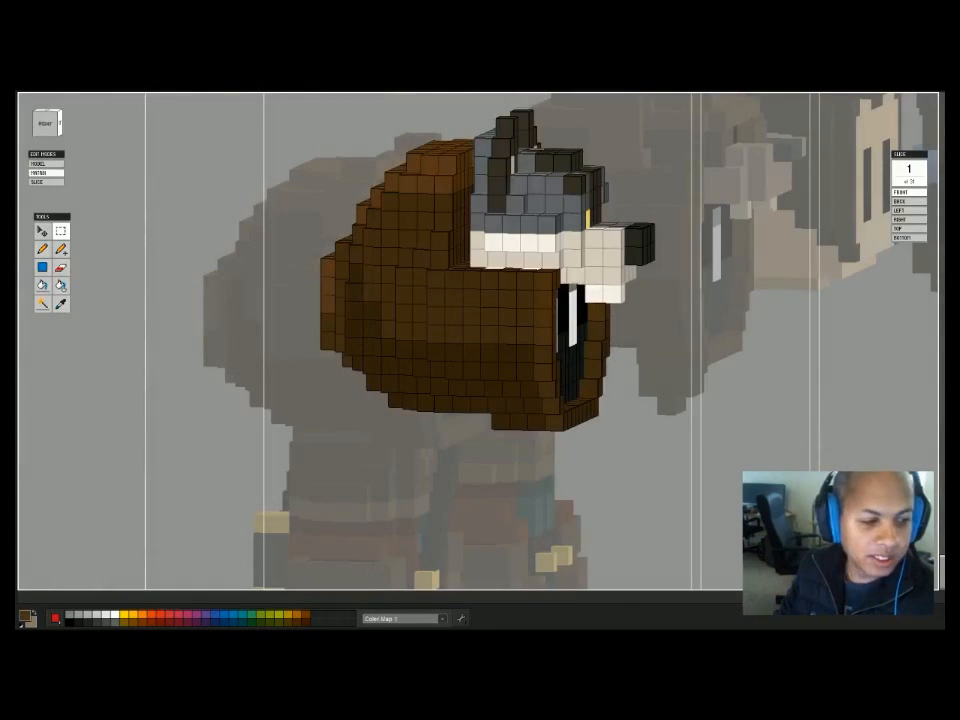
right_drag(640, 346, 530, 362)
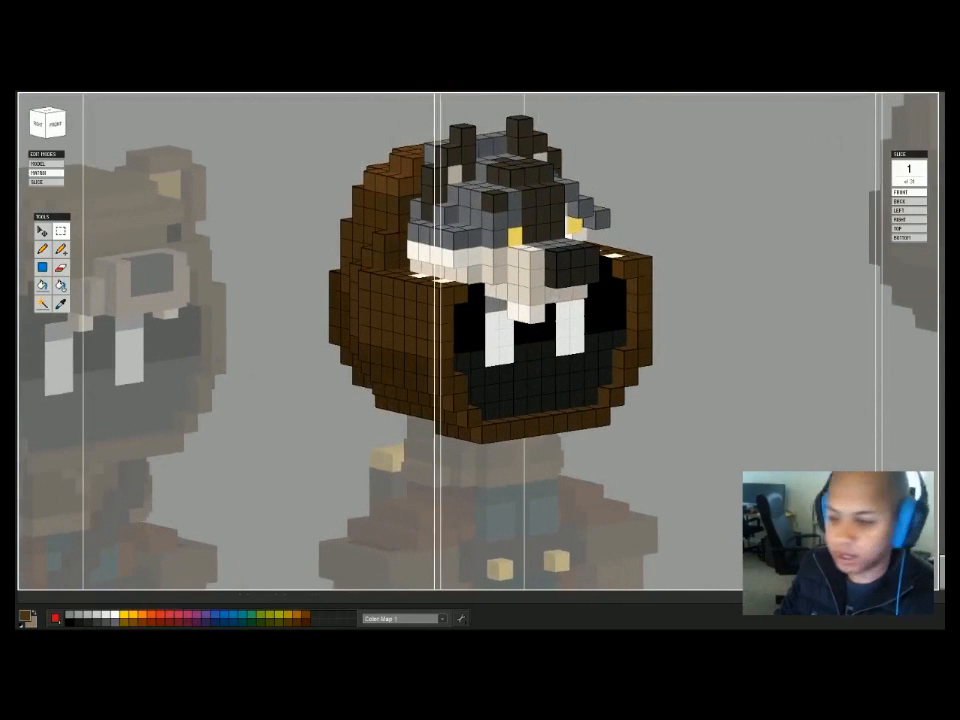
Erase the snout voxels beside and below the wolf's nose on one half of the face.
scroll(602, 251, up, 1)
right_drag(602, 251, 514, 234)
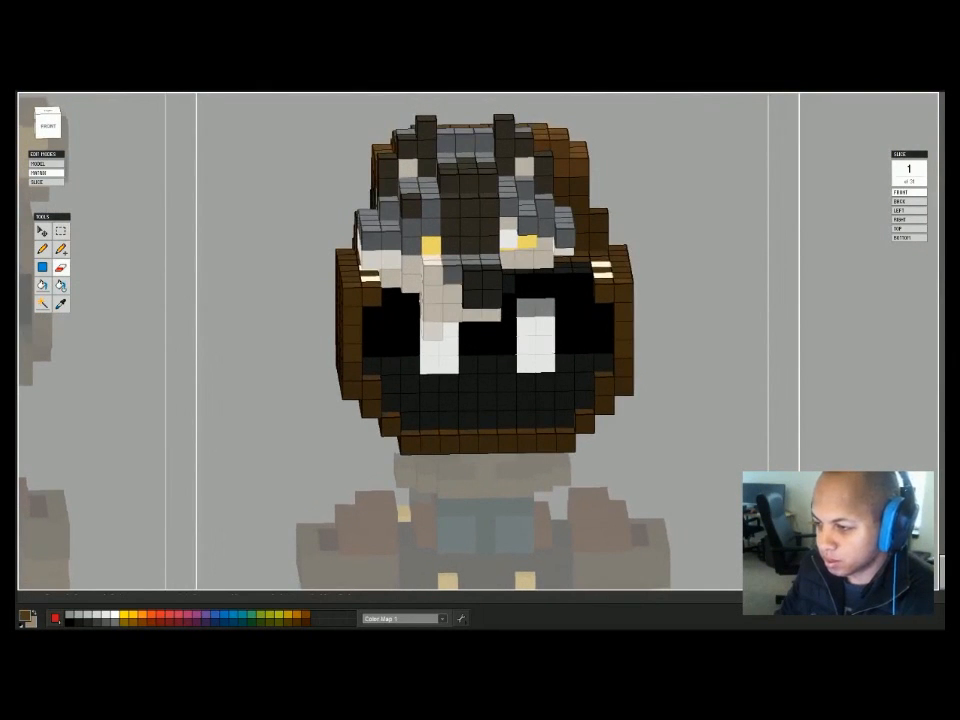
click(453, 273)
right_drag(453, 273, 434, 229)
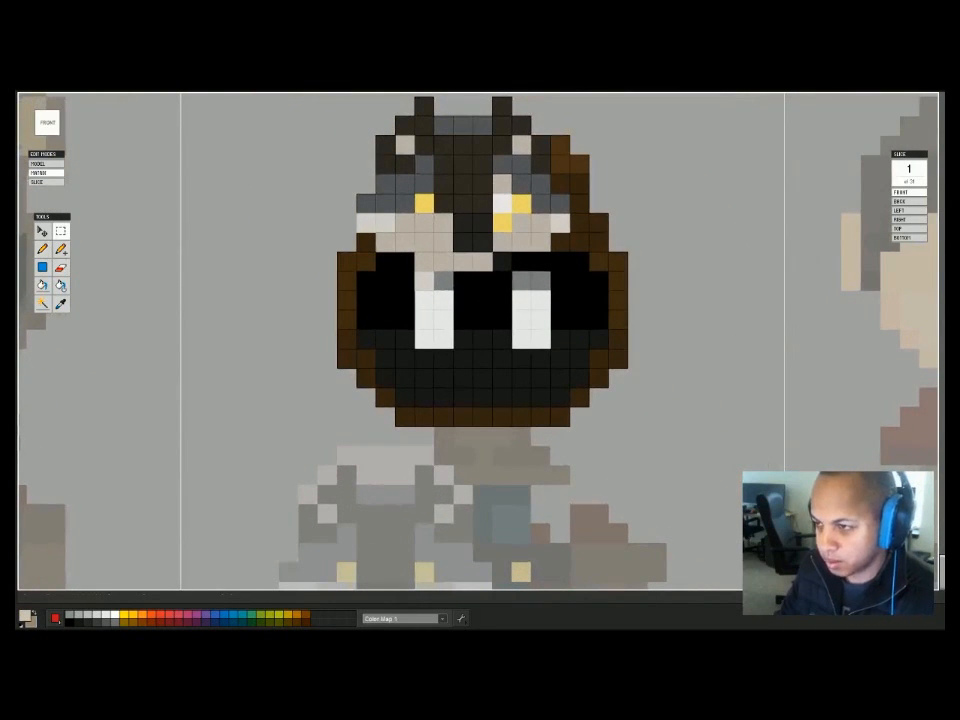
Widen the wolf's grey, white and beige cheek fur outward by one voxel over the side of the hood.
right_drag(434, 229, 490, 190)
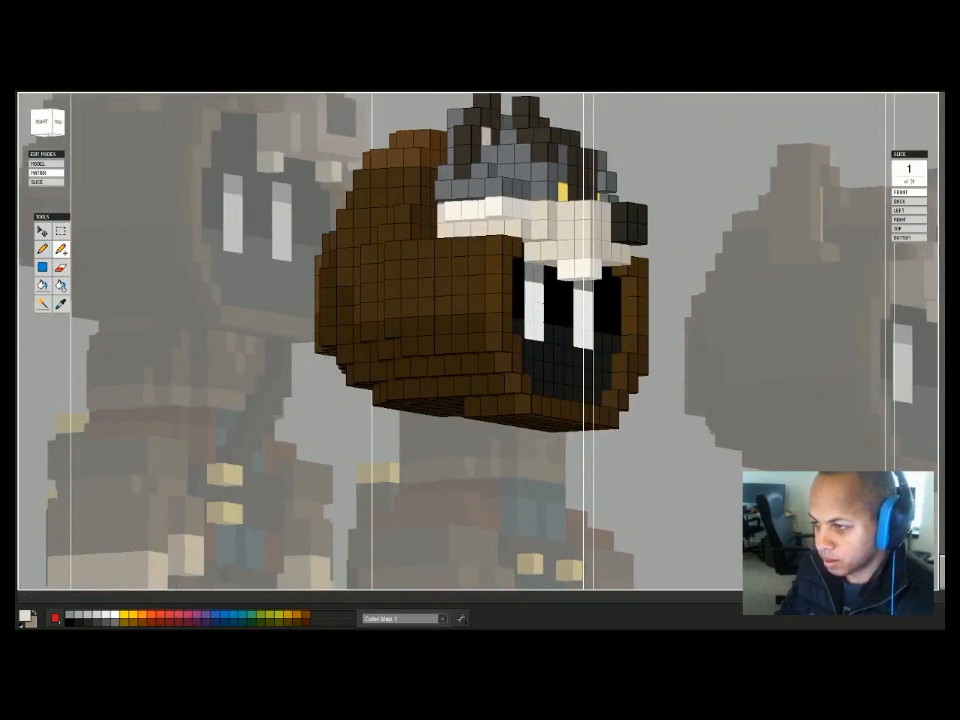
mouse_move(490, 190)
right_down()
mouse_move(460, 195)
mouse_move(530, 197)
mouse_move(530, 235)
mouse_move(485, 190)
right_up()
key(ctrl+z)
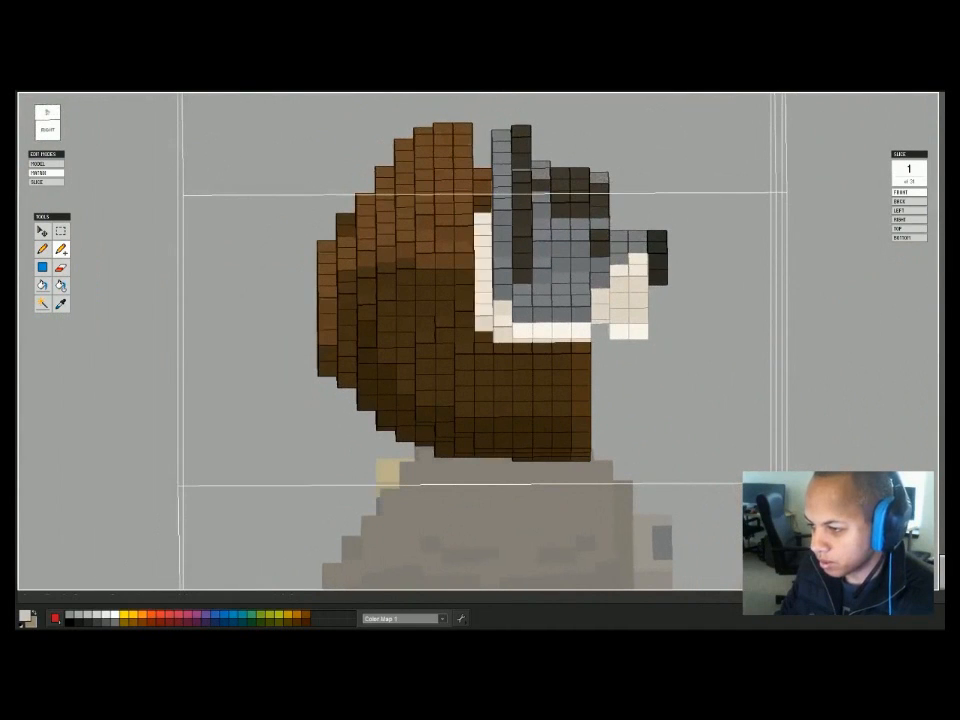
key(ctrl+y)
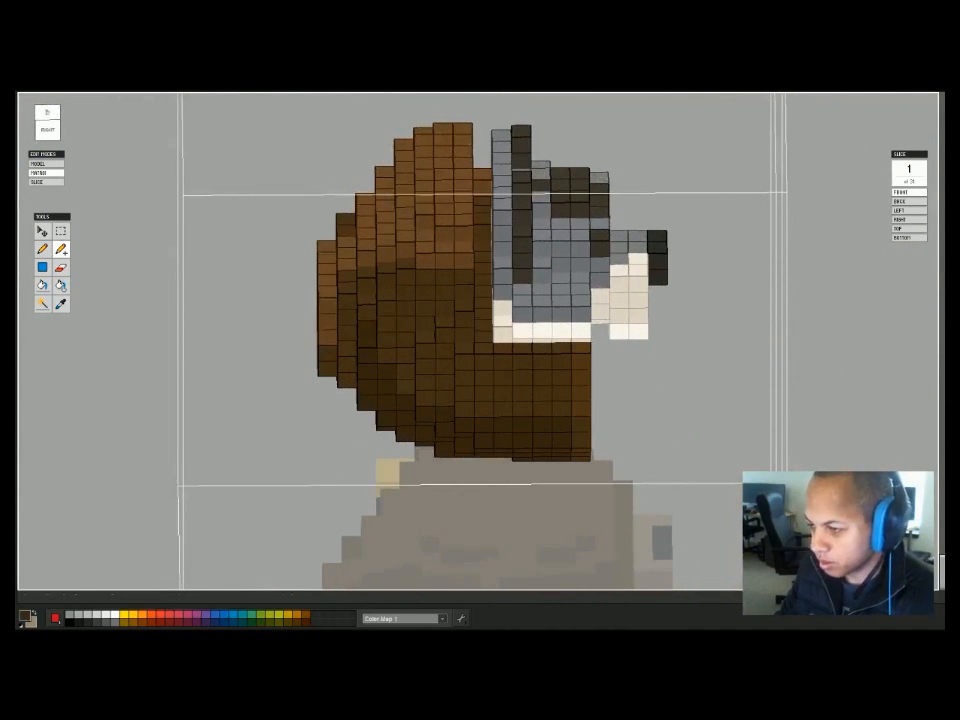
right_drag(485, 190, 450, 200)
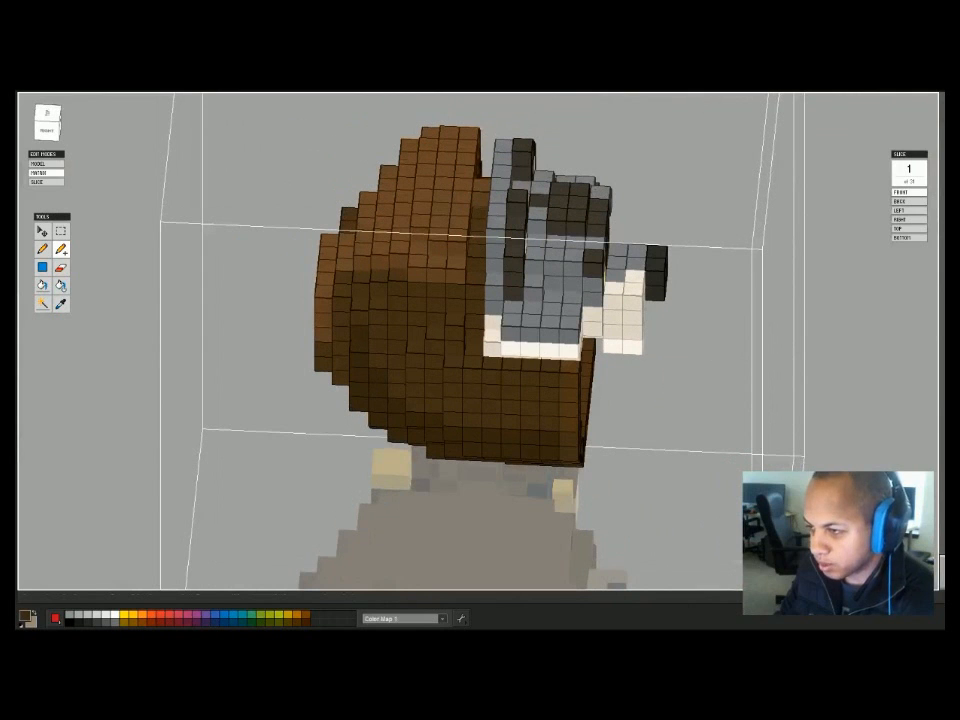
right_drag(450, 200, 472, 198)
Delete the unfinished half of the hood and wolf face in the front view.
click(46, 122)
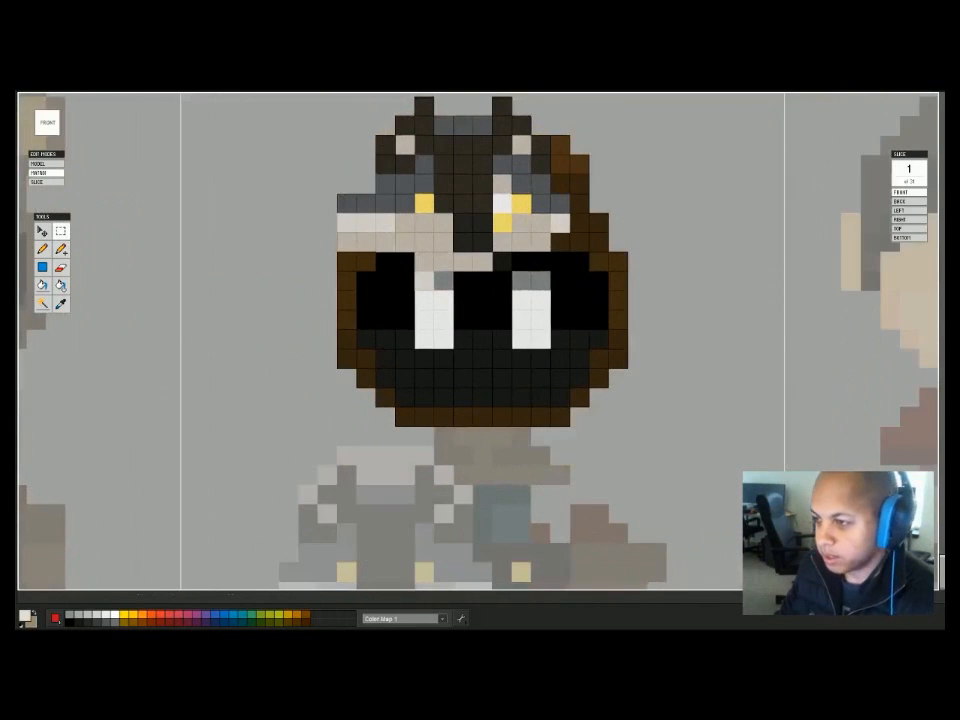
drag(497, 103, 737, 514)
key(Delete)
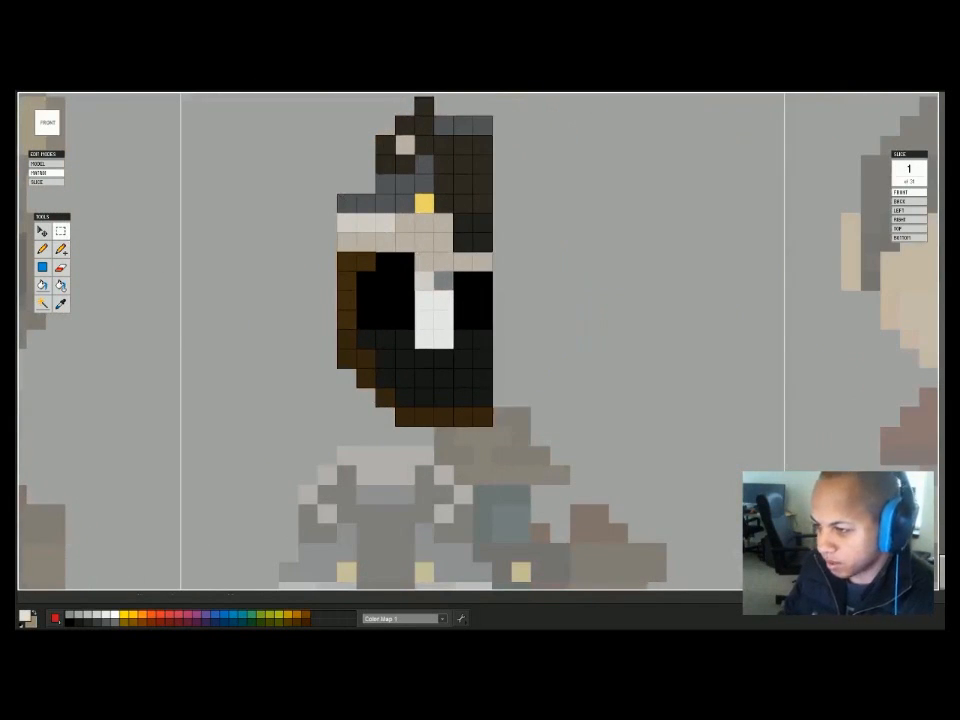
Duplicate the remaining half of the hood, mirror it along X and apply it at position 15:16:6.
drag(161, 96, 501, 467)
key(m)
key(x)
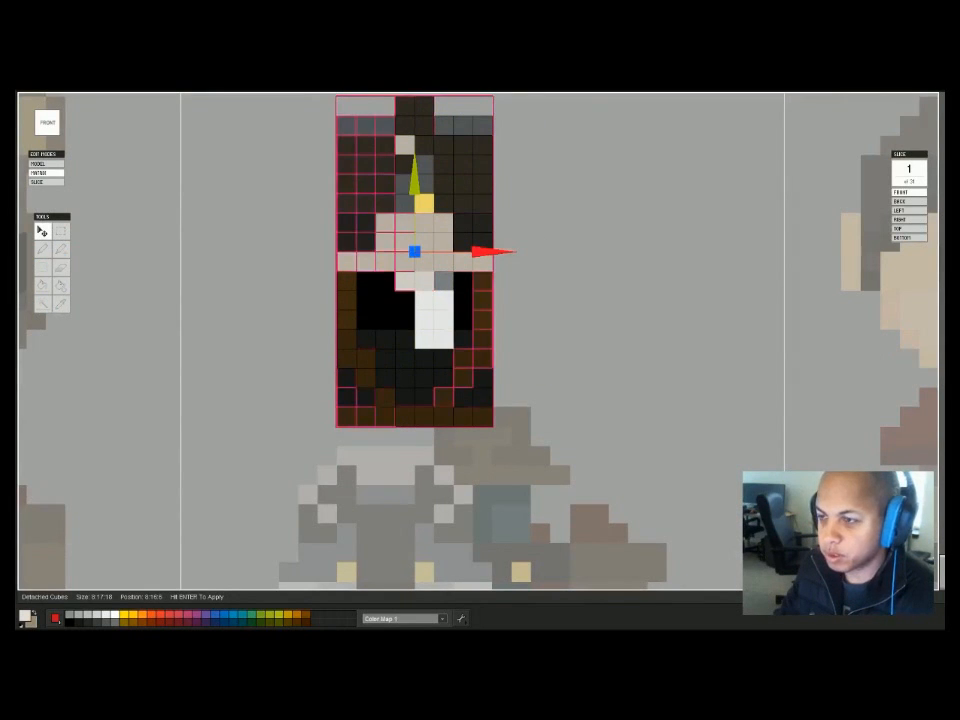
drag(495, 251, 631, 251)
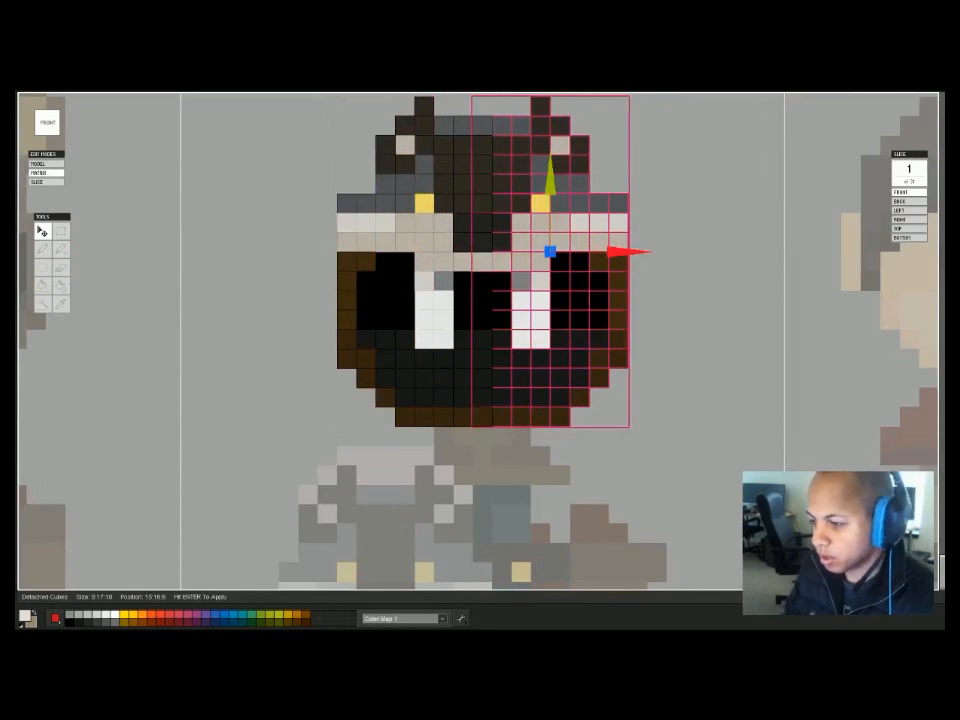
key(Return)
Return to the whole scene and delete the original wolf model that supplied the face.
click(648, 305)
right_drag(648, 305, 806, 339)
scroll(706, 325, down, 6)
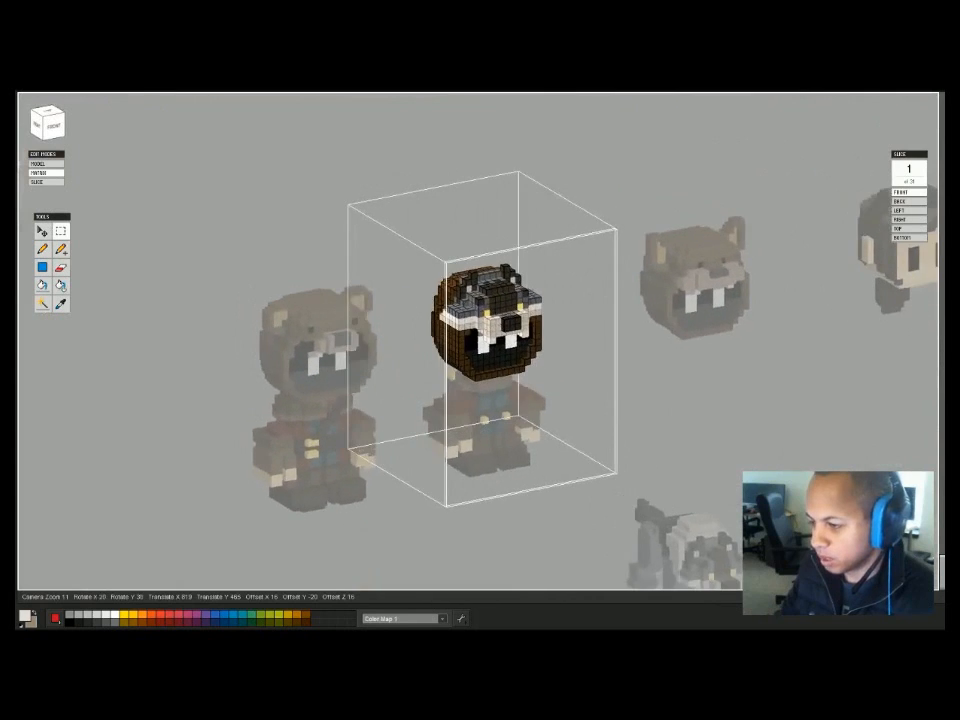
key(Tab)
click(628, 365)
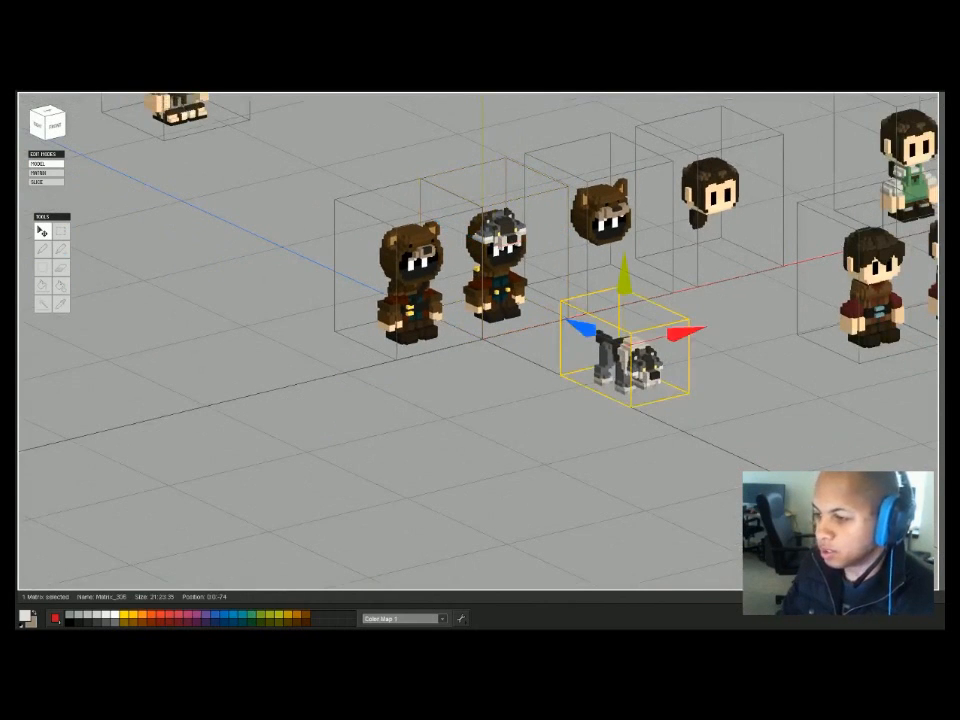
key(Delete)
click(498, 234)
key(Delete)
key(ctrl+z)
key(Delete)
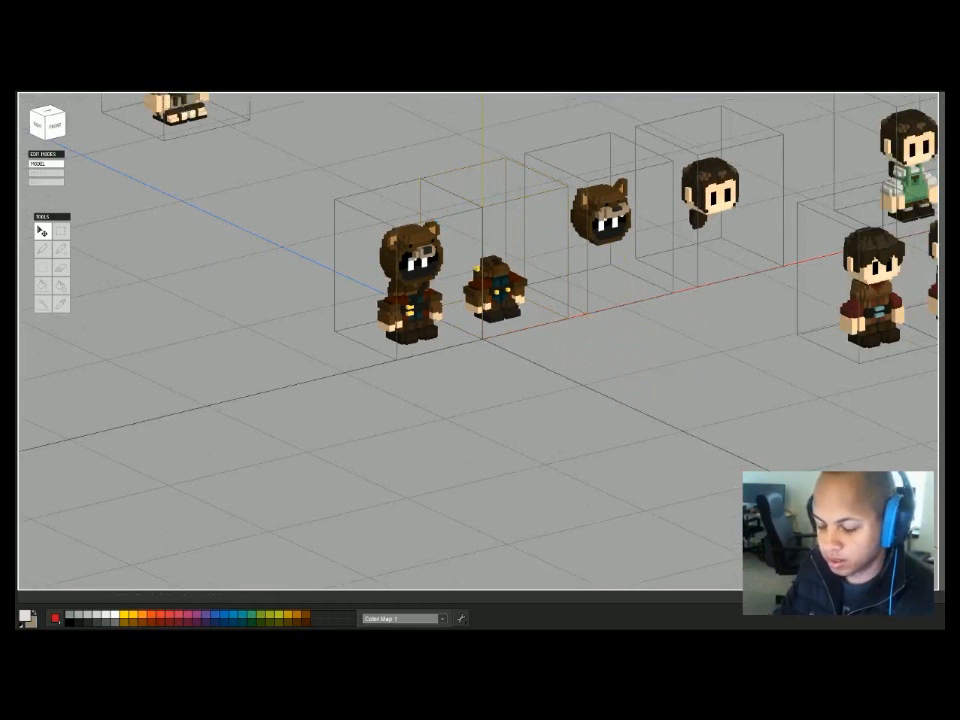
key(ctrl+z)
Nudge all the wolf hood's voxels backward inside their matrix and apply the move.
right_drag(480, 340, 590, 345)
scroll(480, 340, up, 5)
right_drag(480, 340, 520, 232)
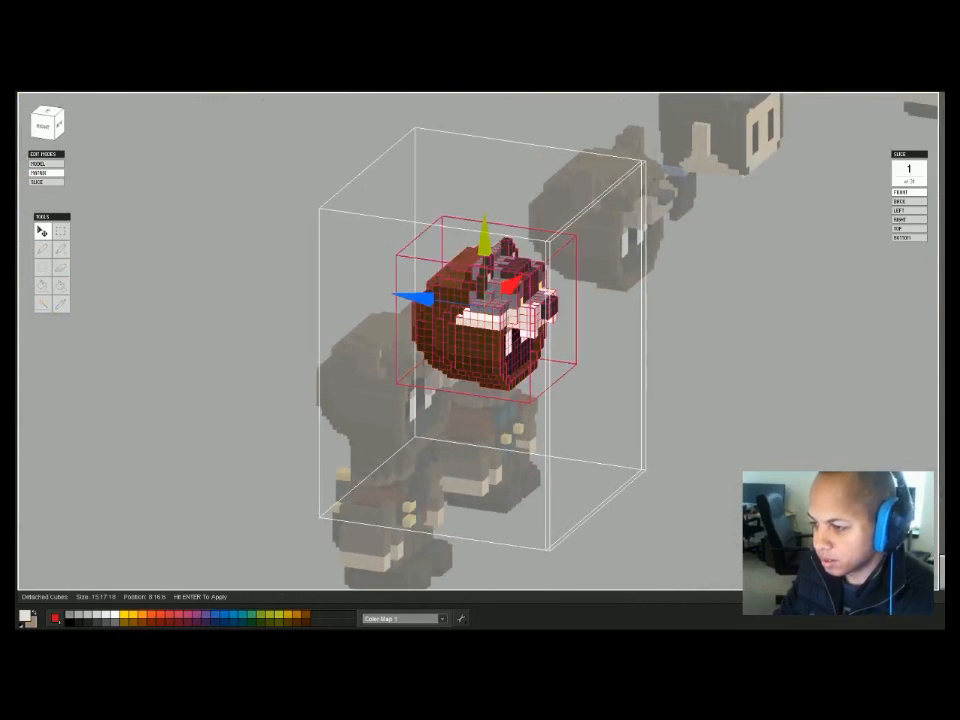
drag(400, 297, 394, 294)
key(Return)
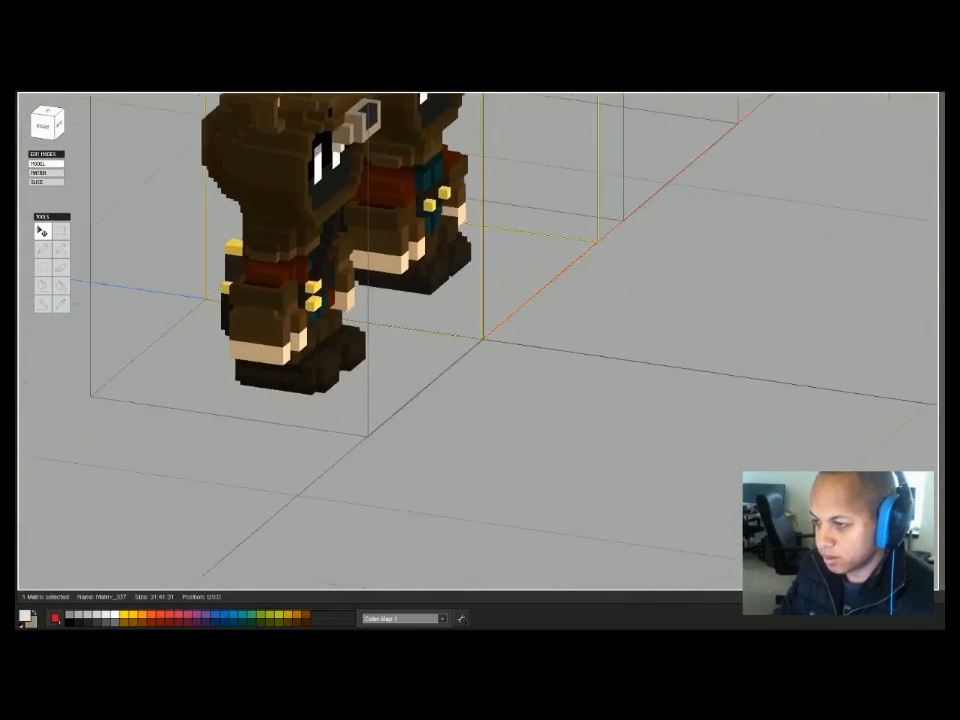
Place a duplicate of the wolf hood on the far side of the bear-hooded trapper.
scroll(480, 340, down, 6)
right_drag(480, 340, 474, 340)
drag(580, 175, 230, 245)
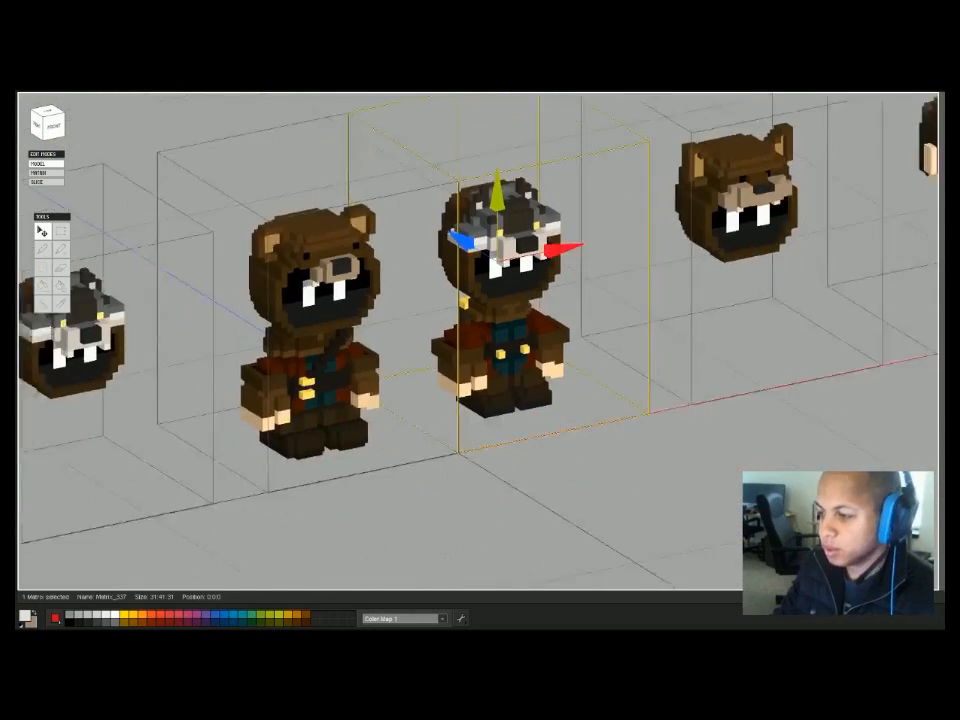
Erase the rearmost row of grey voxels between the wolf's ears on the trapper's hood.
scroll(480, 340, down, 4)
scroll(480, 340, up, 2)
scroll(480, 340, down, 1)
right_drag(480, 340, 438, 340)
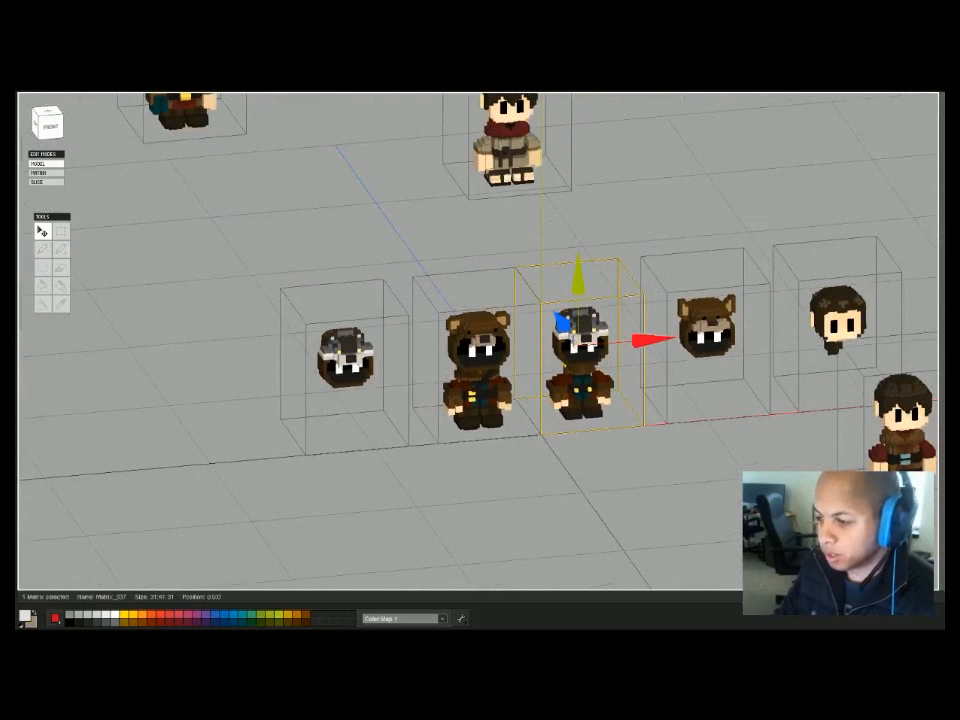
scroll(480, 340, up, 5)
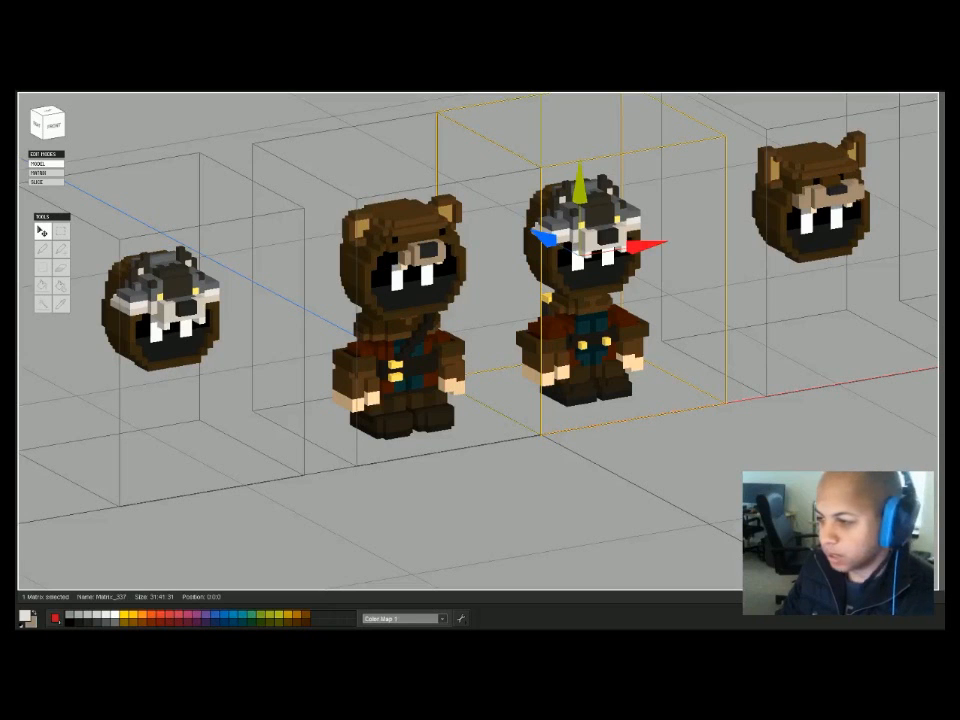
key(Tab)
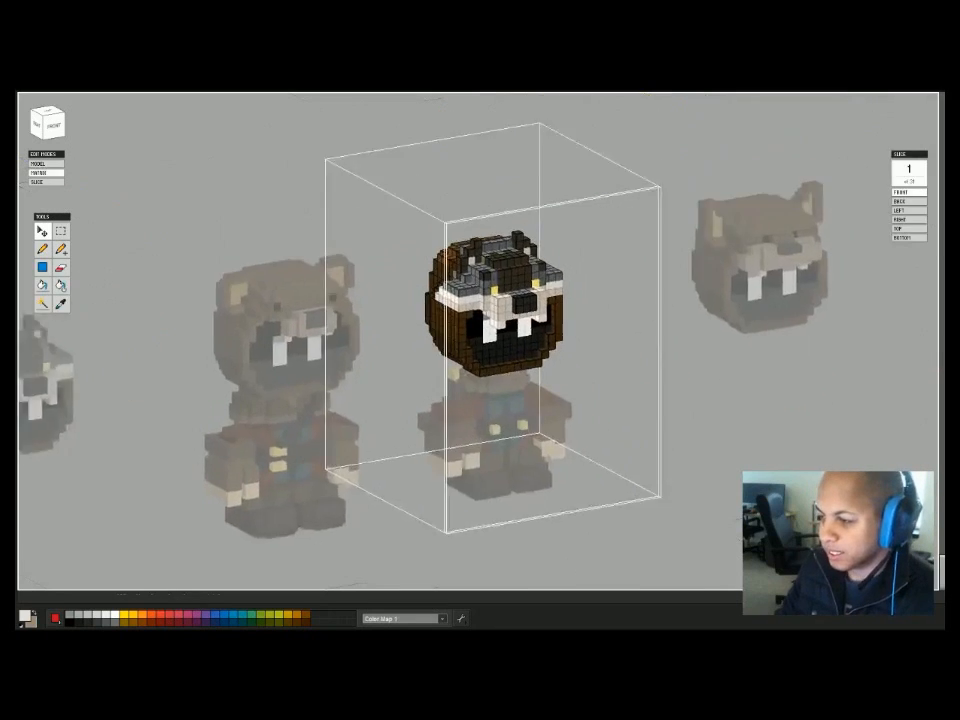
scroll(490, 300, up, 5)
right_drag(490, 300, 405, 270)
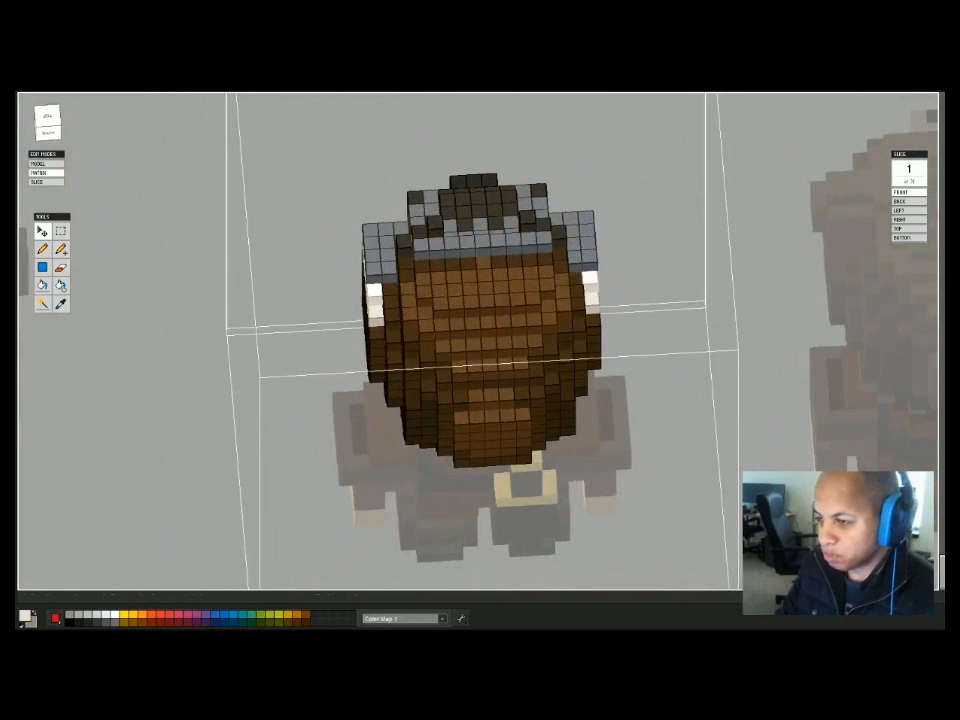
drag(451, 251, 530, 247)
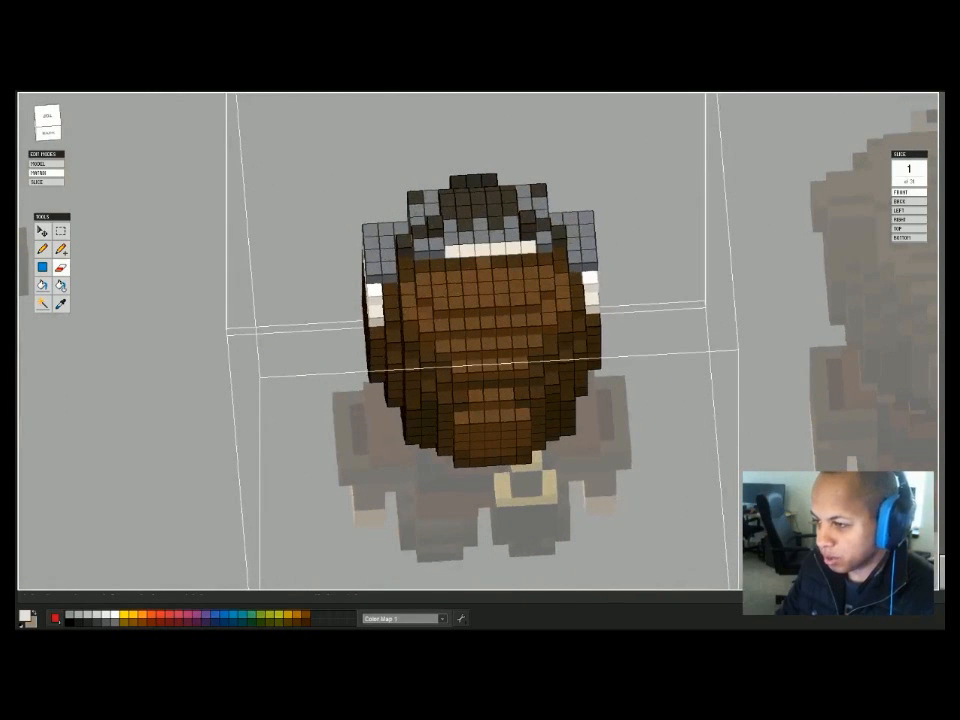
right_drag(480, 300, 585, 255)
Examine the other characters in the scene and compare them with the bear and wolf hooded trappers.
key(Tab)
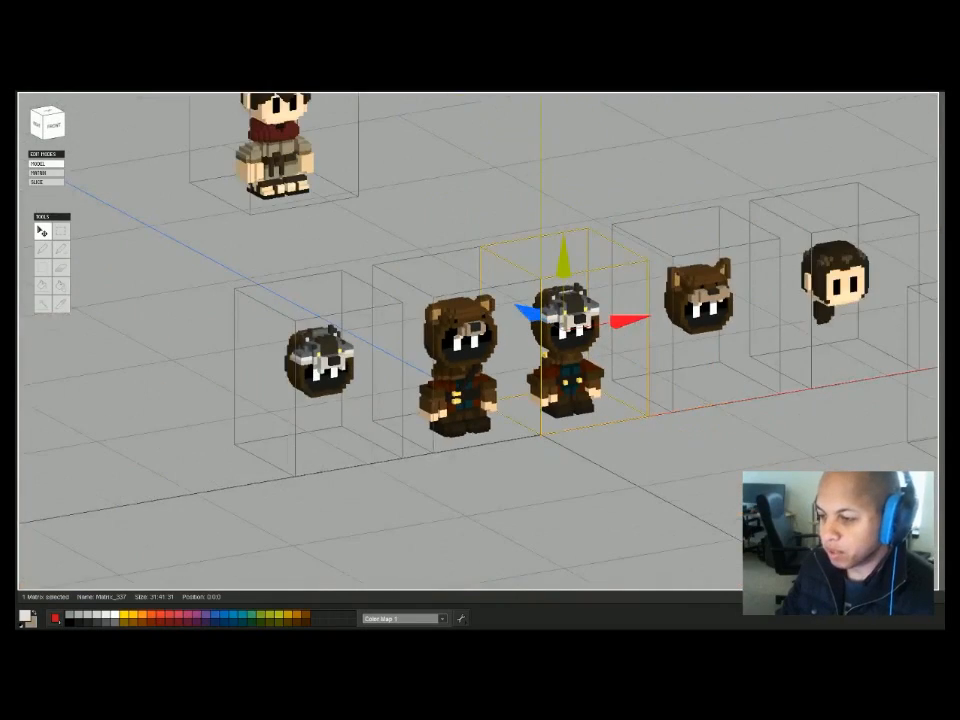
scroll(541, 432, up, 10)
middle_drag(640, 400, 190, 384)
click(505, 368)
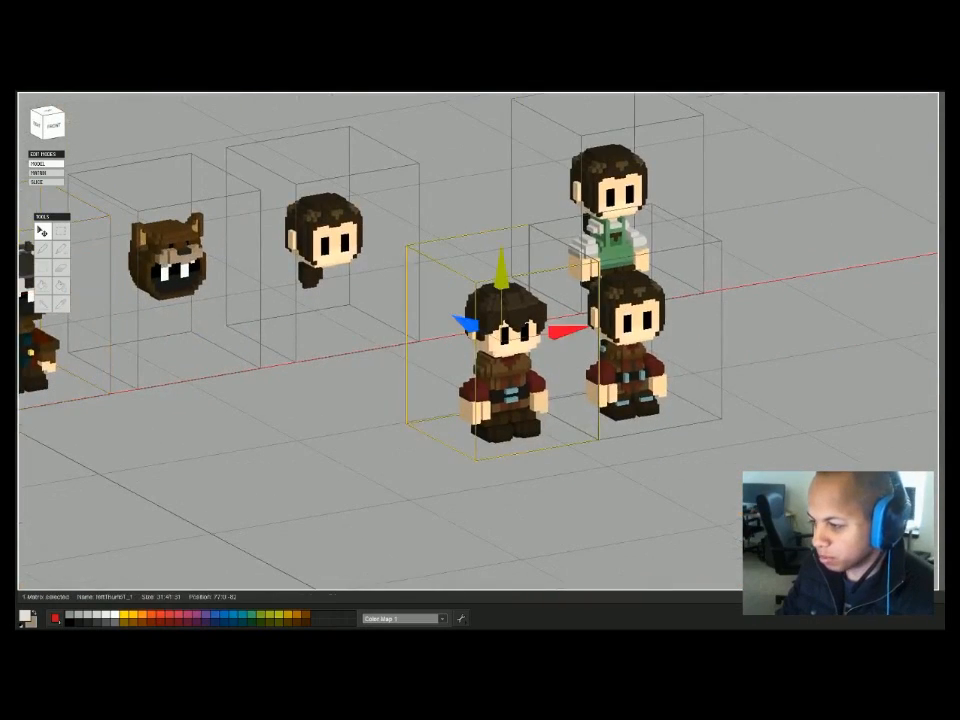
click(638, 358)
middle_drag(210, 320, 920, 471)
middle_drag(400, 340, 728, 365)
click(250, 240)
middle_drag(880, 400, 490, 330)
click(540, 420)
mouse_move(480, 400)
right_down()
mouse_move(380, 400)
mouse_move(470, 400)
right_up()
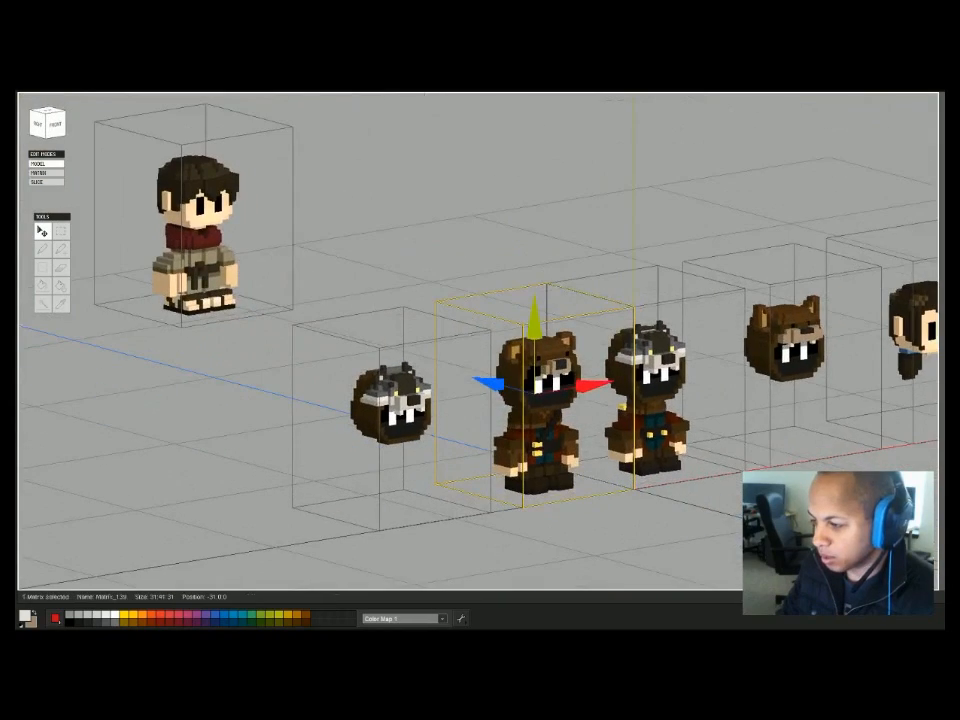
Fill the brown upper tiers of the wolf hood's crown with the wolf's grey.
key(Tab)
mouse_move(480, 400)
right_down()
mouse_move(590, 440)
mouse_move(480, 420)
right_up()
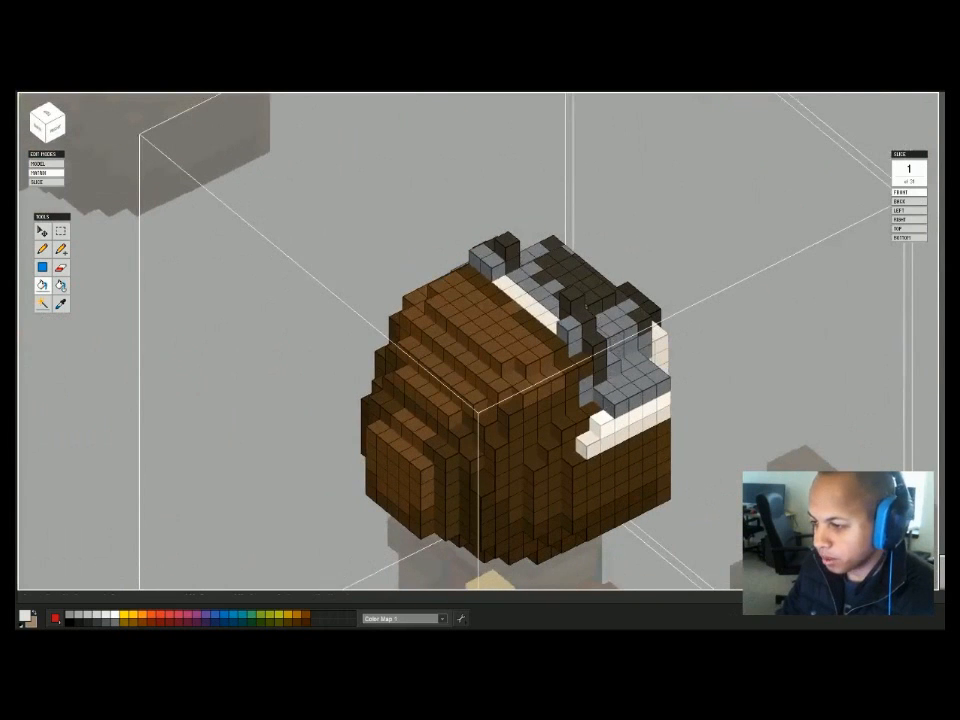
click(490, 318)
key(ctrl+z)
click(490, 318)
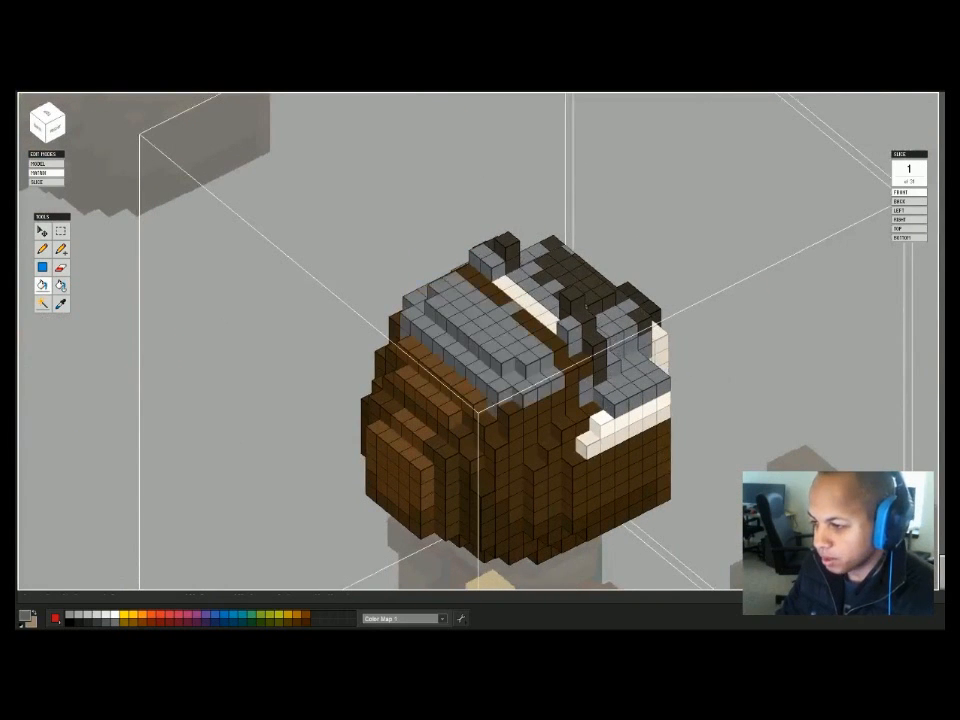
Paint the brown and white strips behind the wolf's ears grey to join the crown to the face.
mouse_move(586, 306)
right_down()
mouse_move(562, 324)
mouse_move(692, 358)
right_up()
key(b)
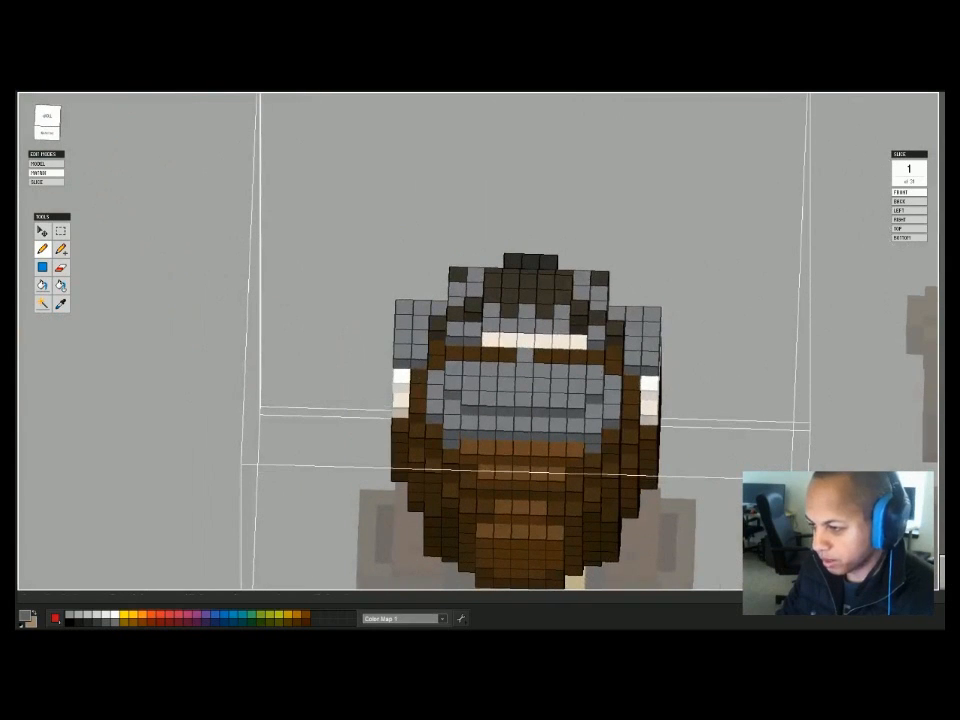
mouse_move(472, 354)
mouse_down()
mouse_move(596, 356)
mouse_move(575, 342)
mouse_move(490, 340)
mouse_up()
click(455, 353)
Fill the remaining light brown tiers down the back of the hood with grey.
right_drag(455, 353, 367, 303)
key(g)
click(434, 328)
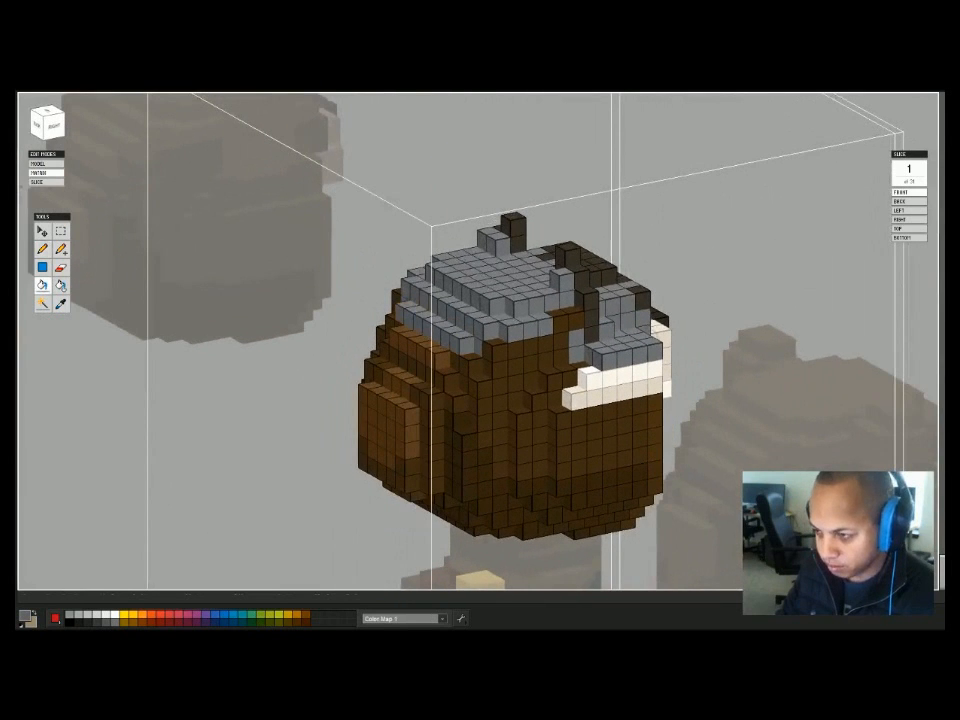
click(419, 347)
click(402, 380)
click(396, 419)
right_drag(396, 419, 345, 420)
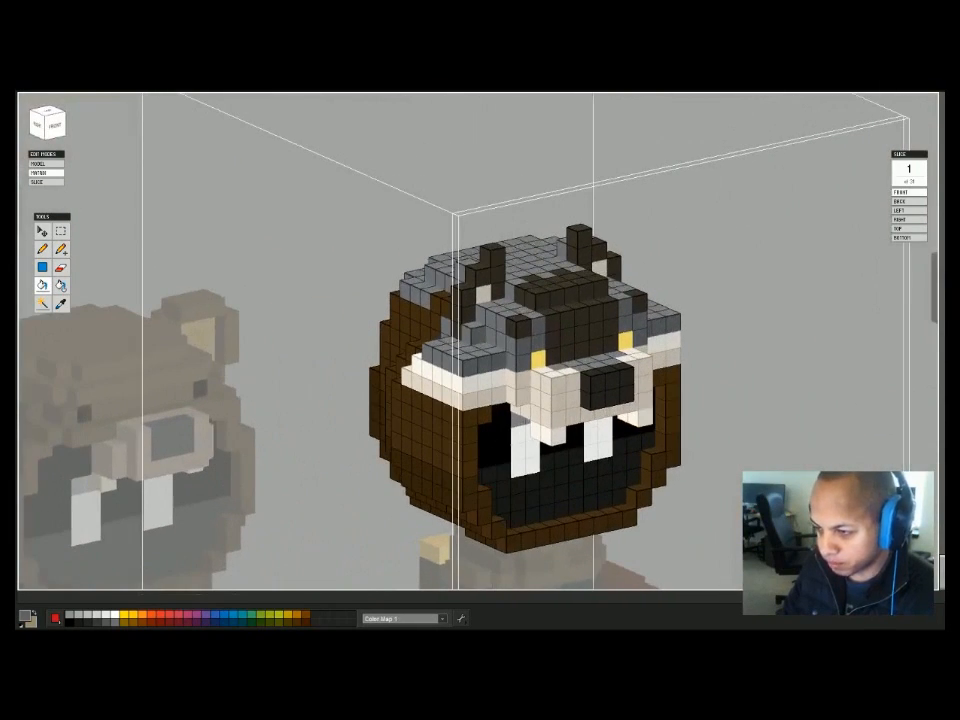
Mix a darker grey from the wolf's grey and fill the brown sides and mouth rim of the hood.
click(27, 618)
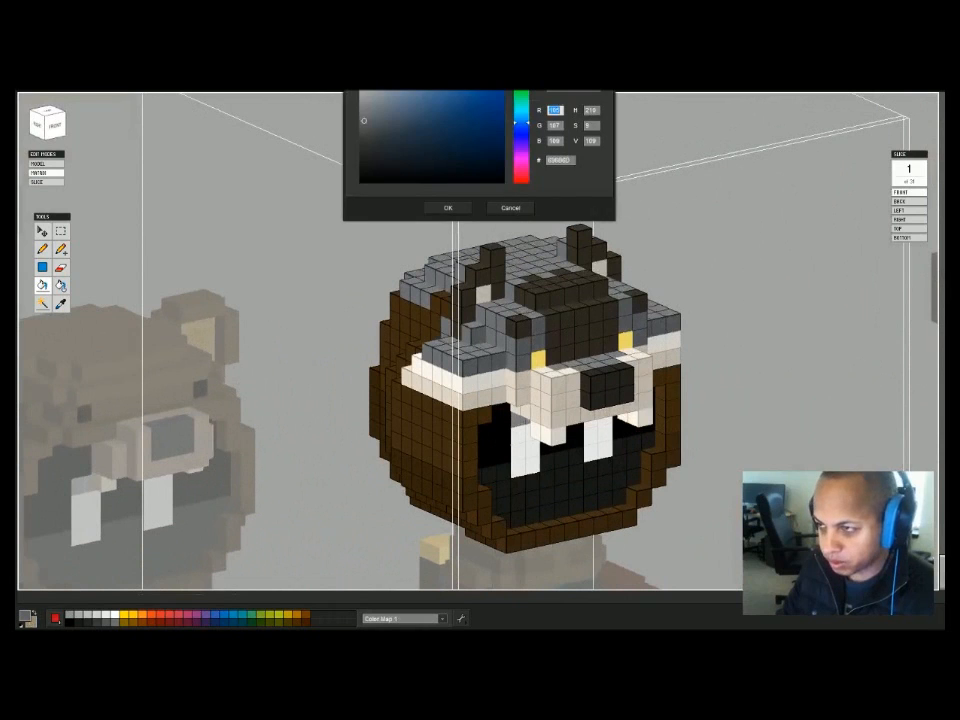
click(372, 130)
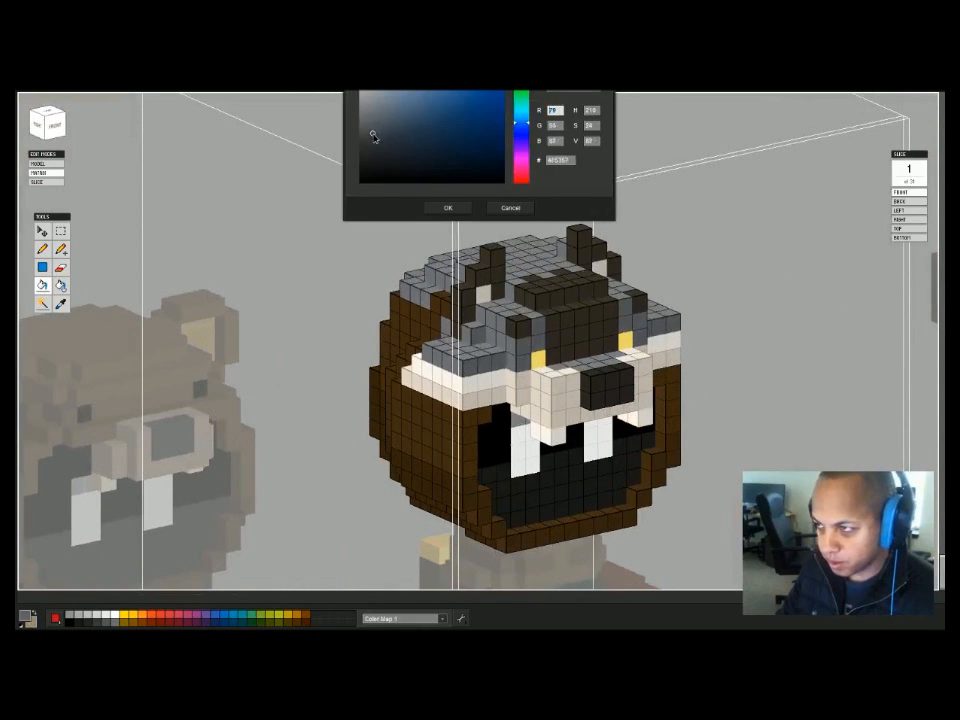
click(370, 131)
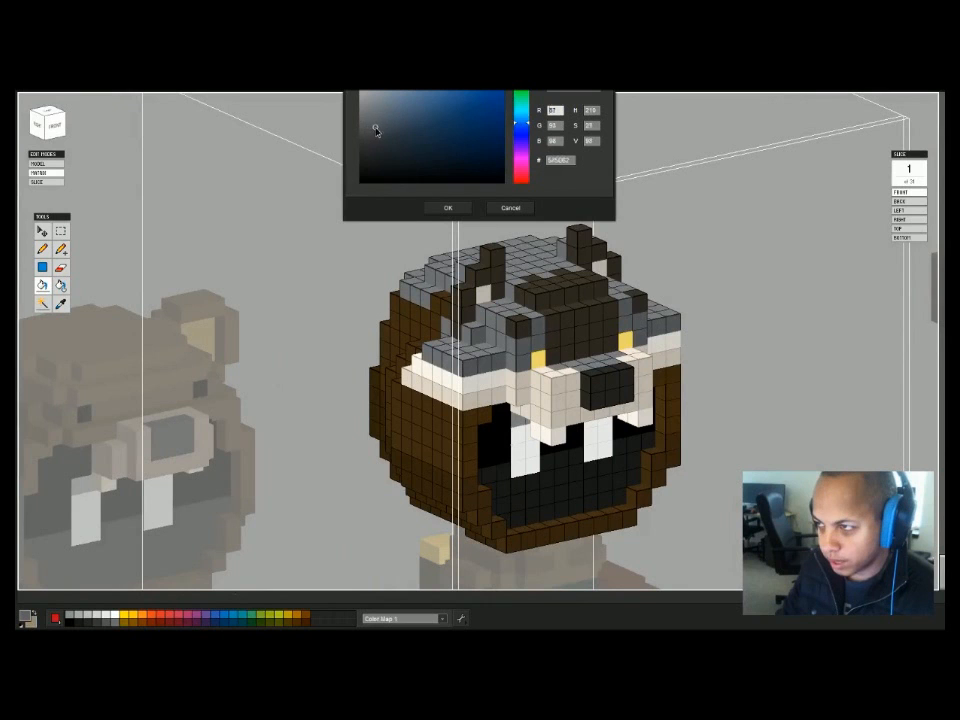
click(374, 132)
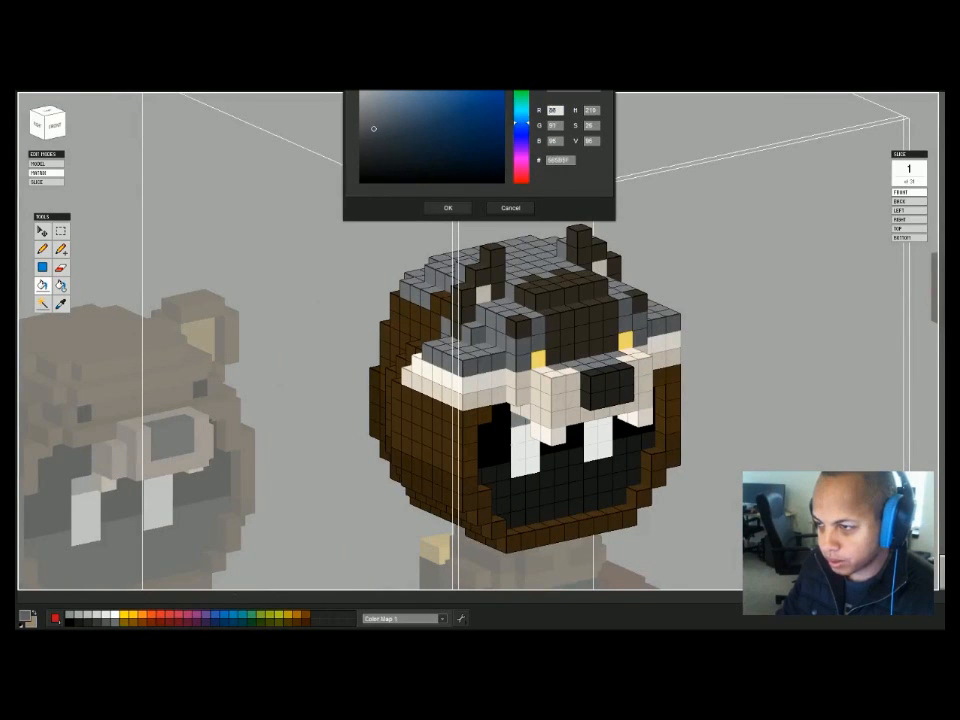
click(448, 208)
right_drag(420, 400, 560, 375)
click(490, 410)
right_drag(490, 410, 440, 290)
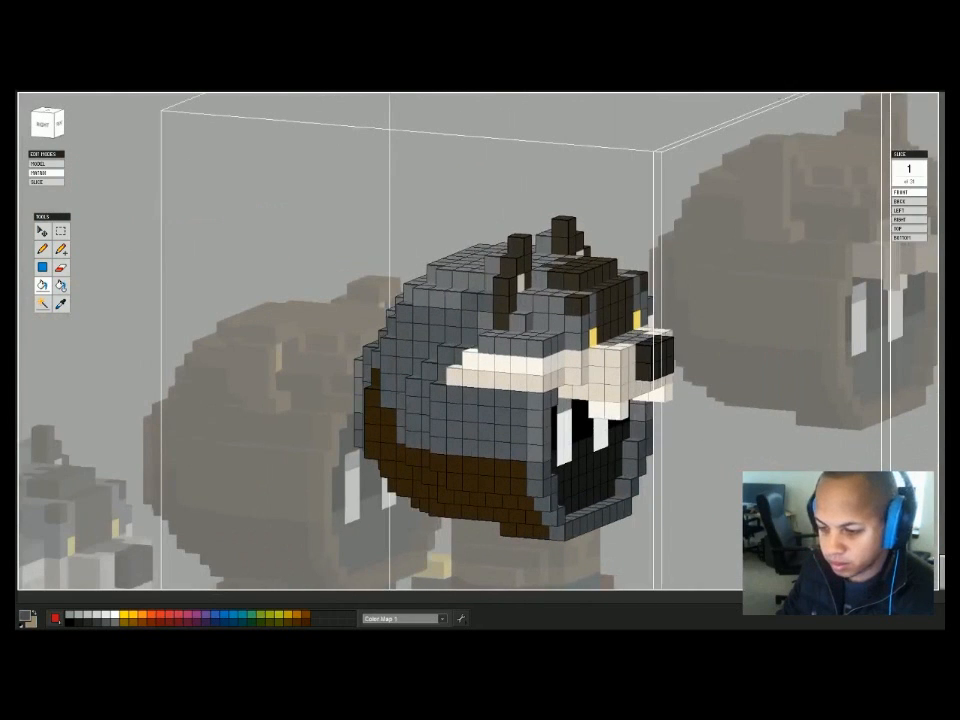
Darken the grey to RGB 72, 78, 83 and fill the hood's remaining dark brown lower tiers and underside.
click(26, 618)
drag(365, 143, 379, 139)
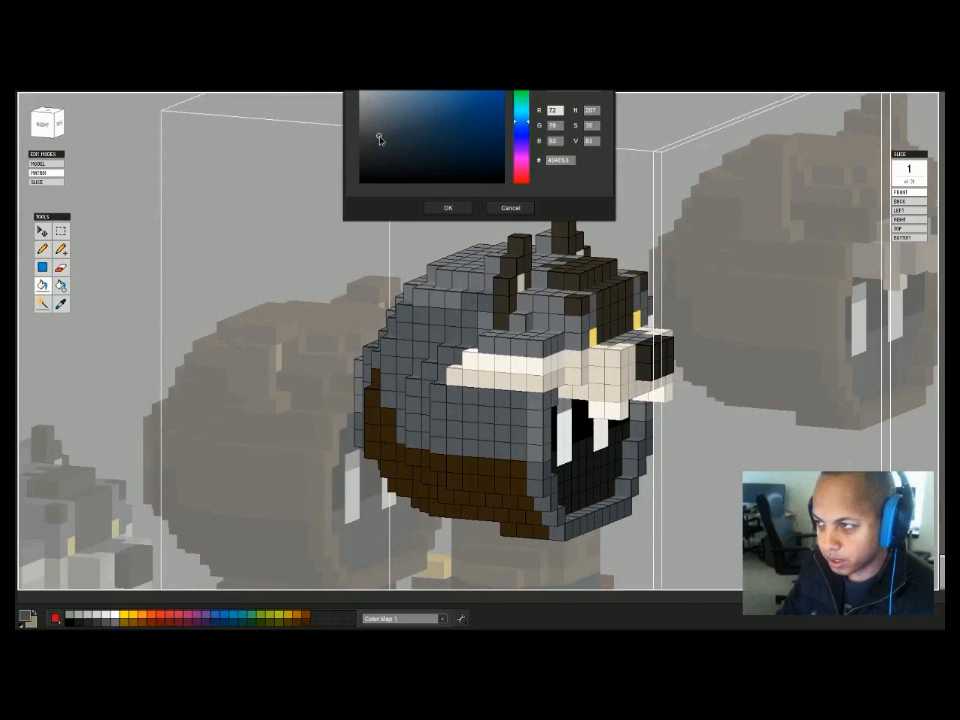
click(447, 207)
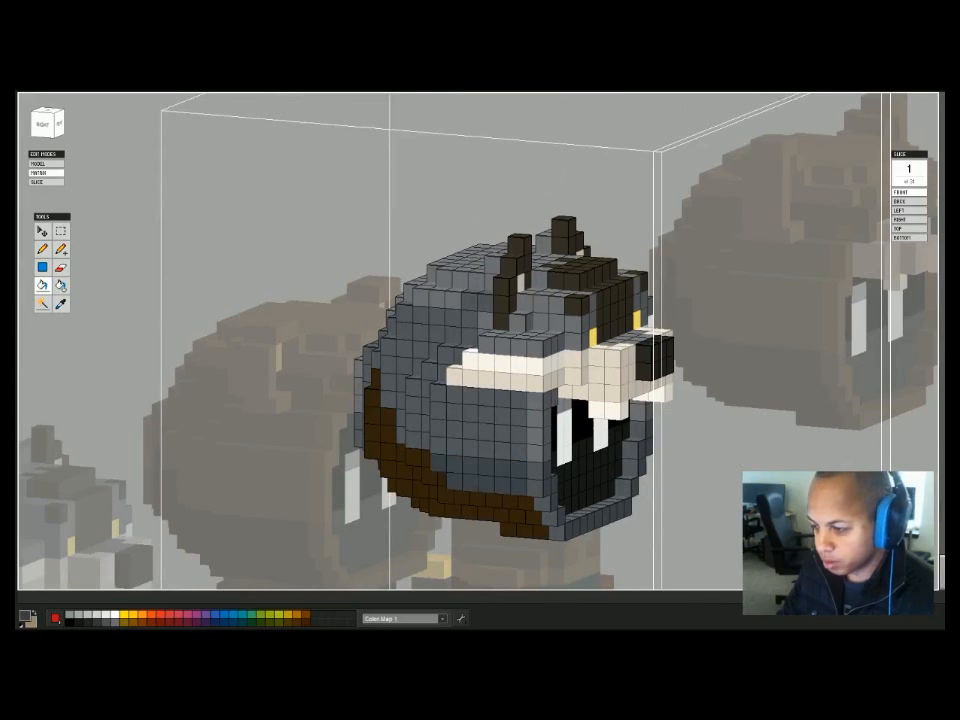
right_drag(600, 450, 420, 455)
click(549, 462)
right_drag(549, 462, 460, 440)
right_drag(536, 439, 200, 470)
click(540, 442)
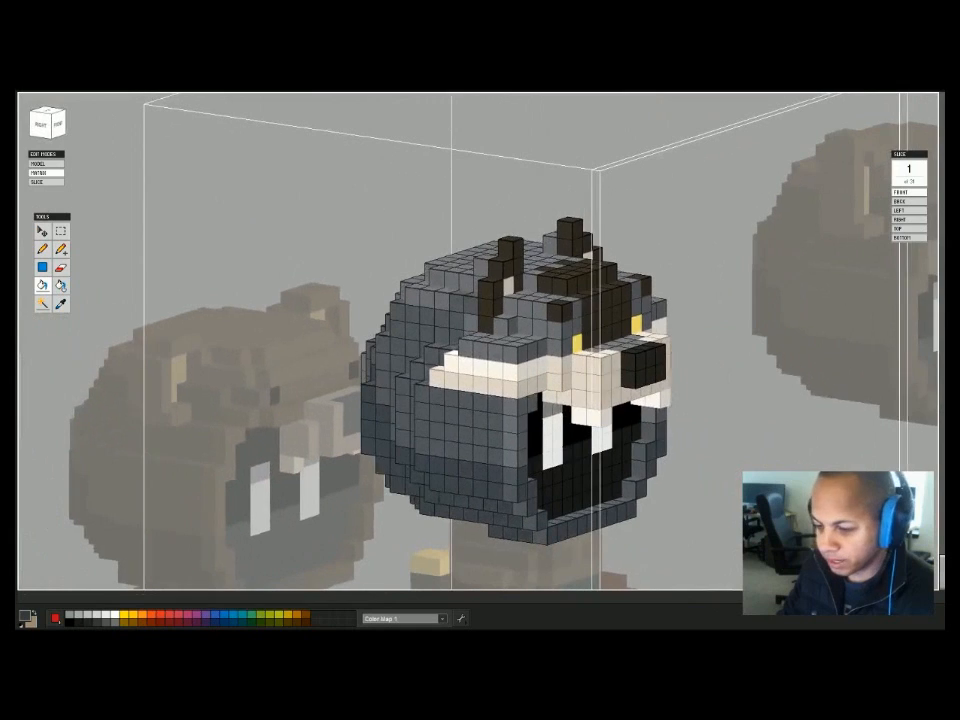
Inspect the recoloured grey hood from several sides and compare it with the other models in the scene.
click(28, 618)
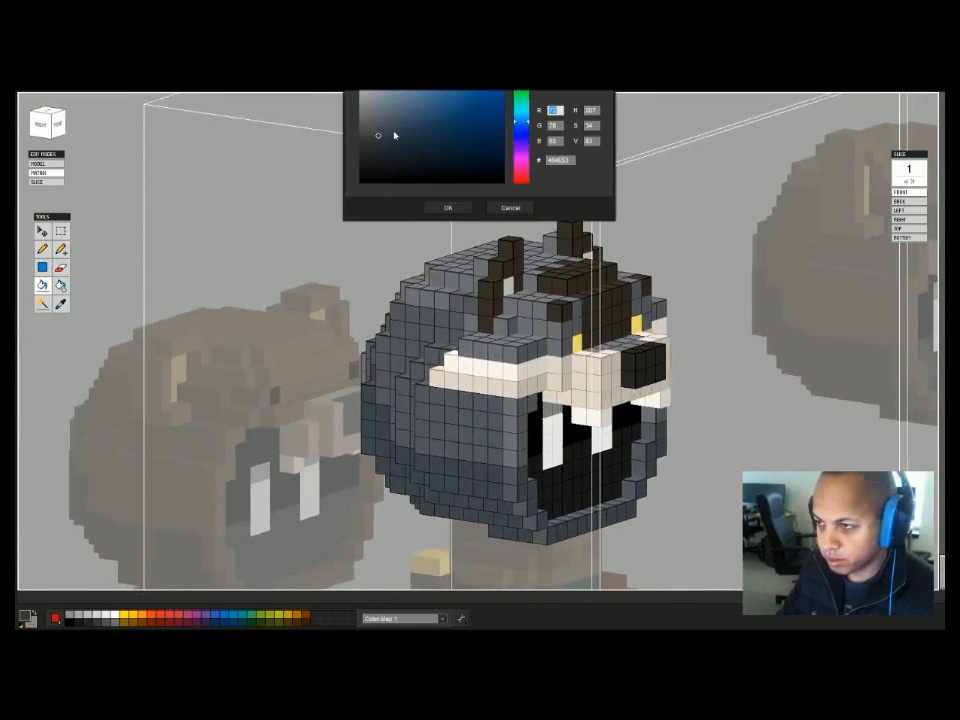
key(Return)
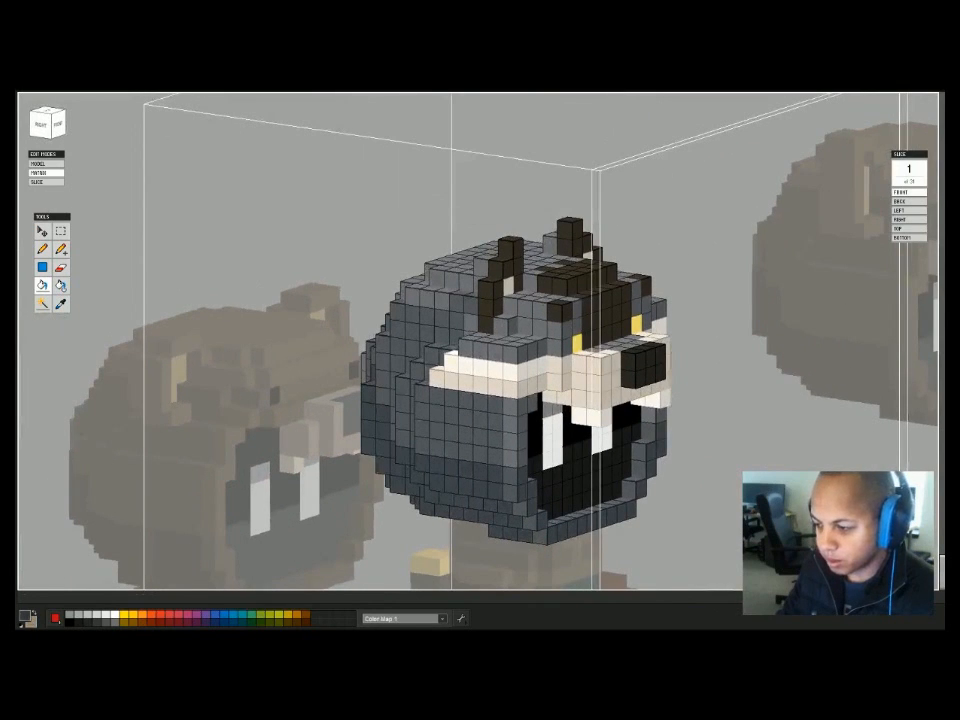
right_drag(480, 400, 330, 400)
right_drag(480, 400, 510, 396)
key(Tab)
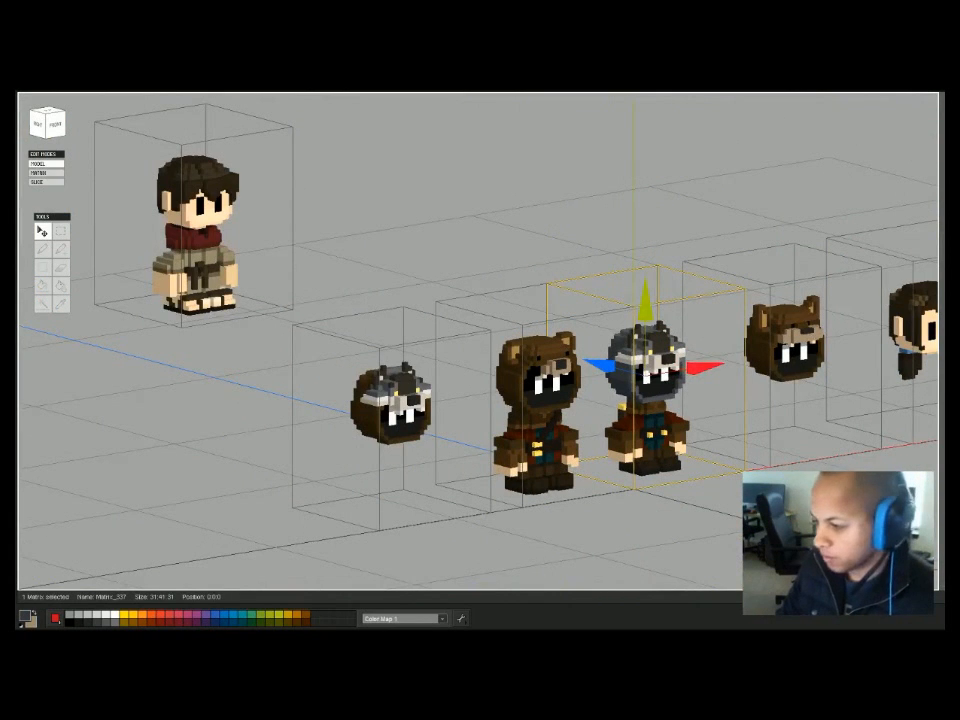
drag(480, 250, 445, 280)
Fill the sides of the hood's mouth rim with the wolf's cream, and undo the cream fill on the cheek.
double_click(660, 355)
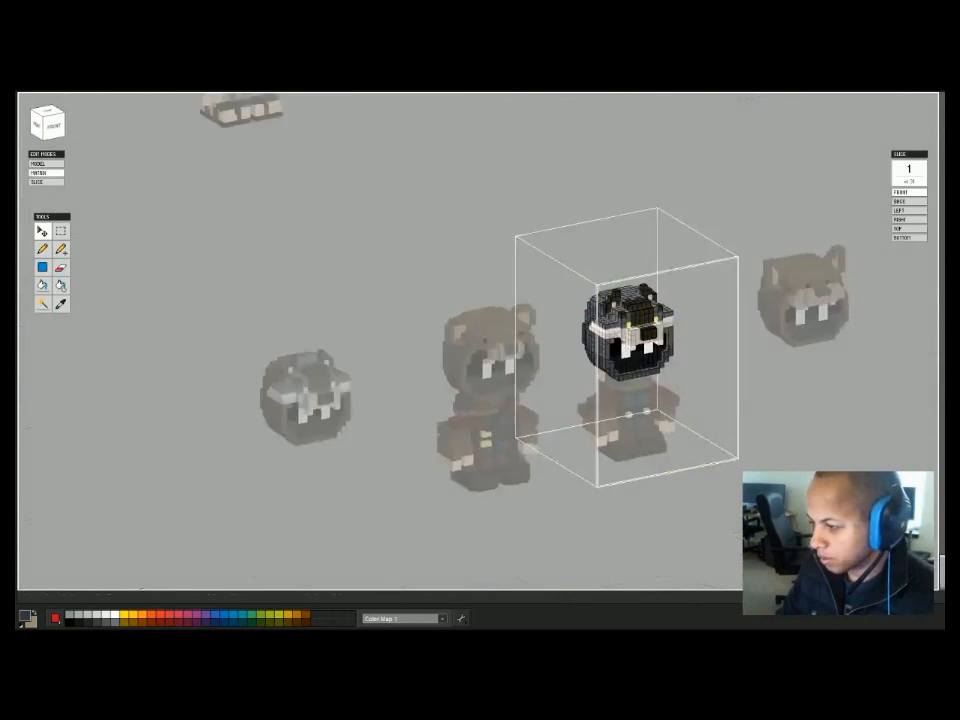
mouse_move(660, 355)
right_down()
mouse_move(780, 343)
mouse_move(662, 352)
right_up()
scroll(640, 356, up, 3)
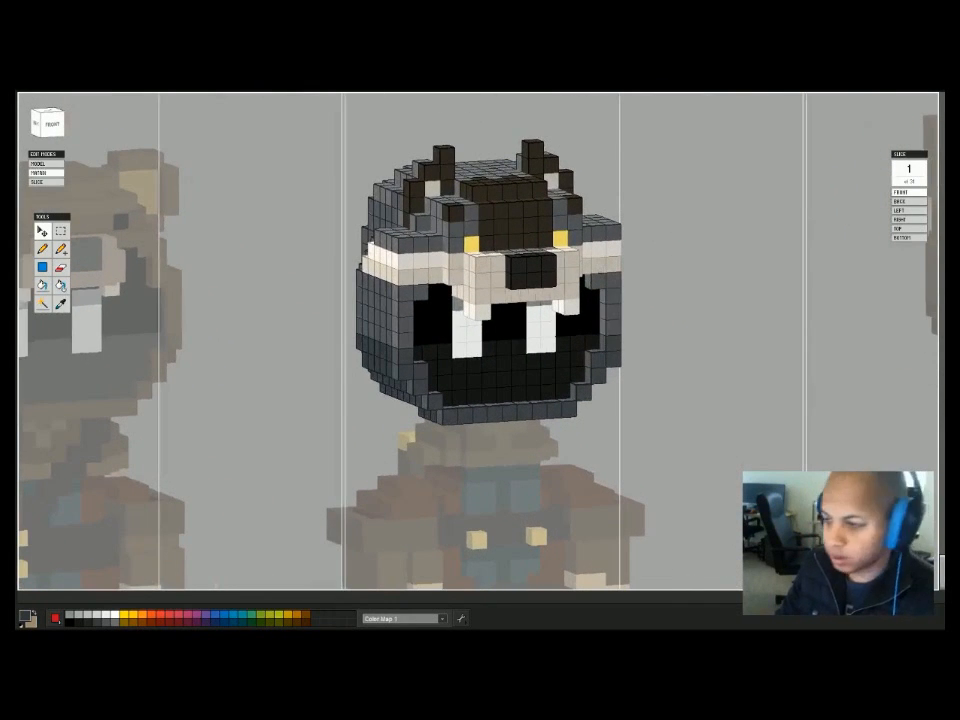
right_drag(662, 352, 750, 352)
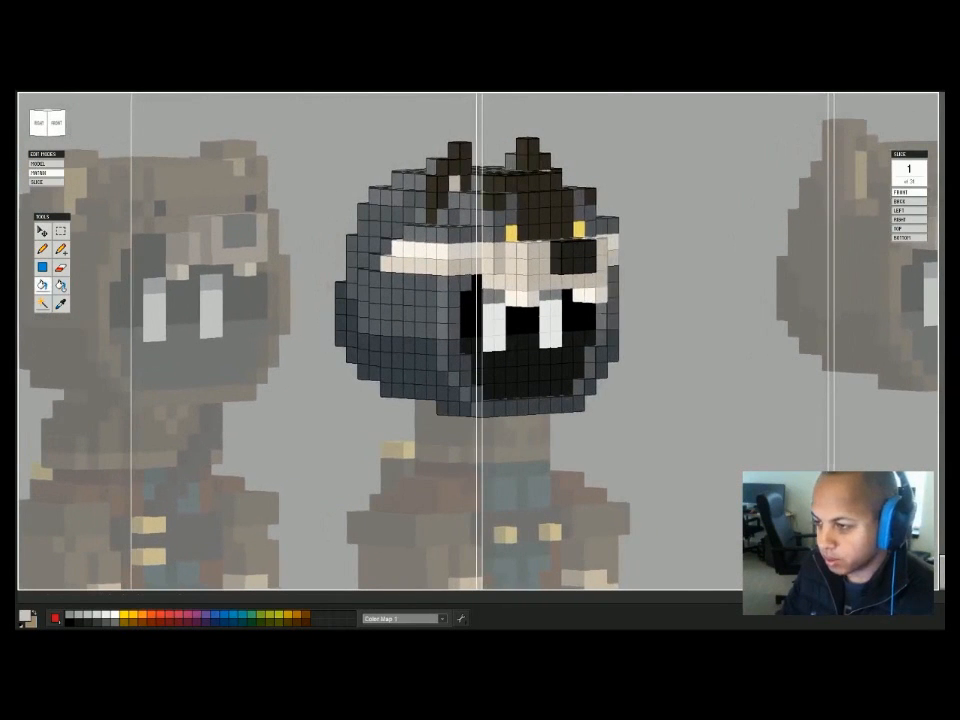
click(447, 308)
click(402, 306)
mouse_move(402, 306)
middle_down()
mouse_move(335, 306)
mouse_move(450, 306)
mouse_move(350, 306)
mouse_move(428, 294)
middle_up()
key(ctrl+z)
key(b)
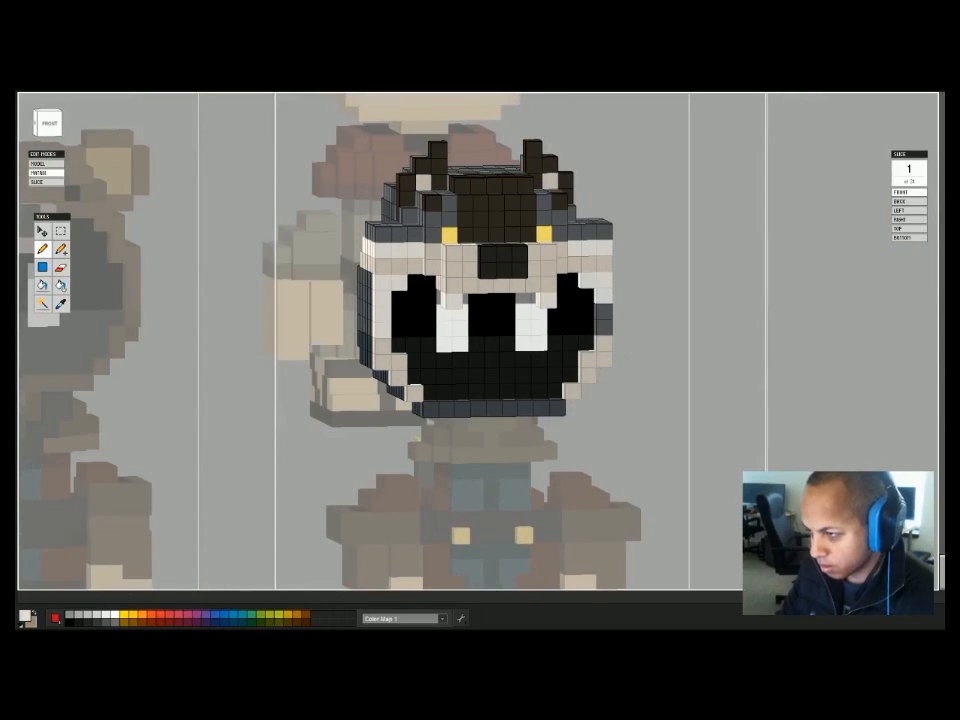
Paint a cream cheek patch on the side of the hood, between the white brow strip and the dark lower tiers.
middle_drag(428, 294, 291, 322)
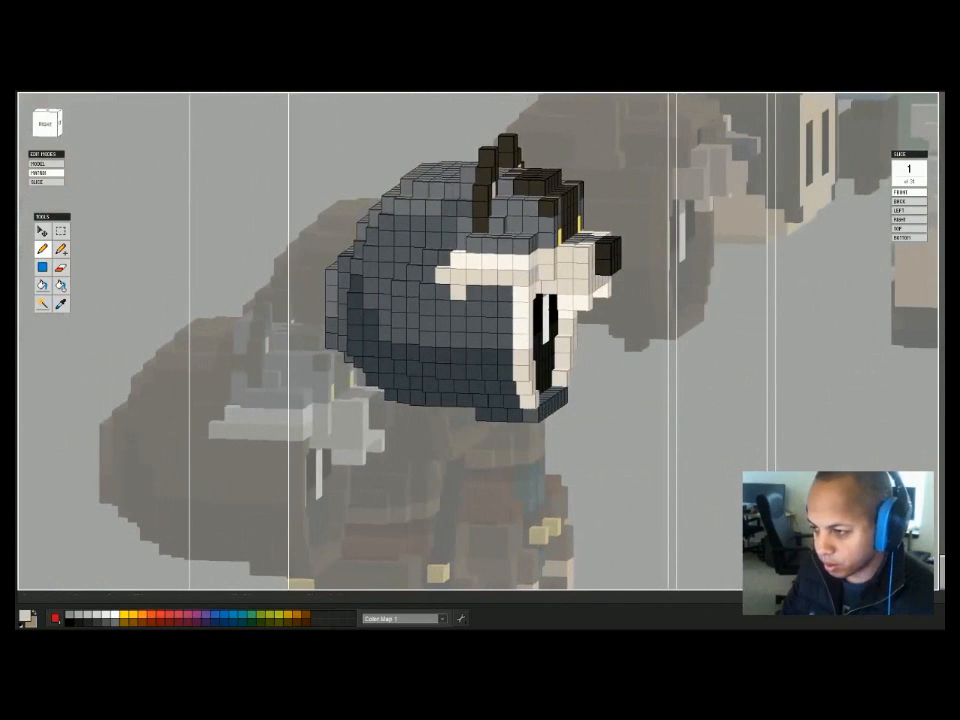
click(473, 339)
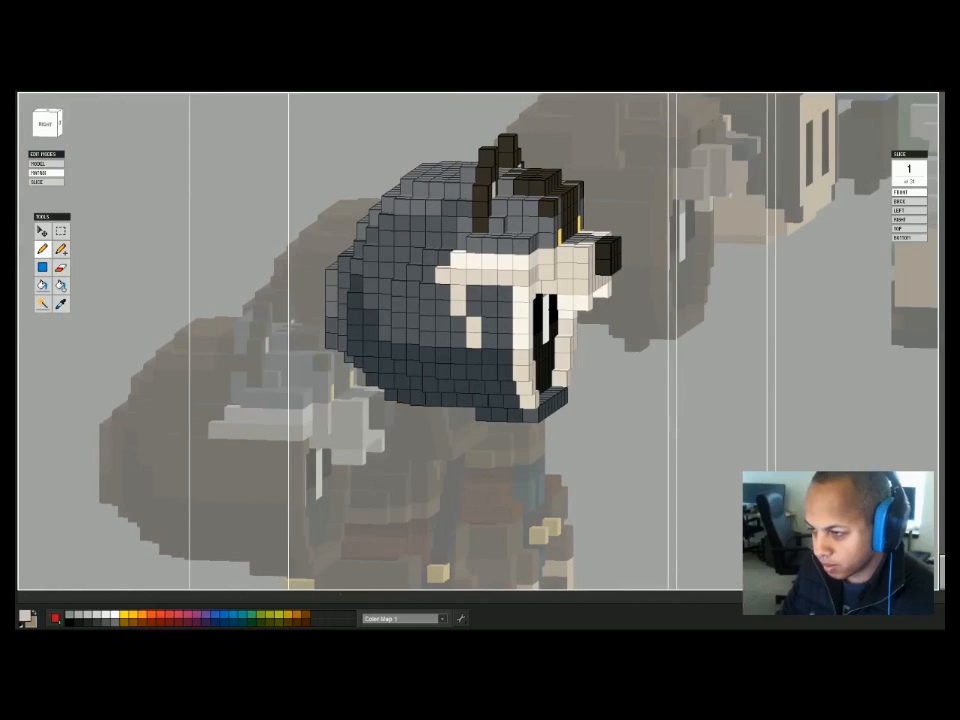
mouse_move(506, 294)
mouse_down()
mouse_move(474, 294)
mouse_move(501, 309)
mouse_move(474, 309)
mouse_up()
click(490, 325)
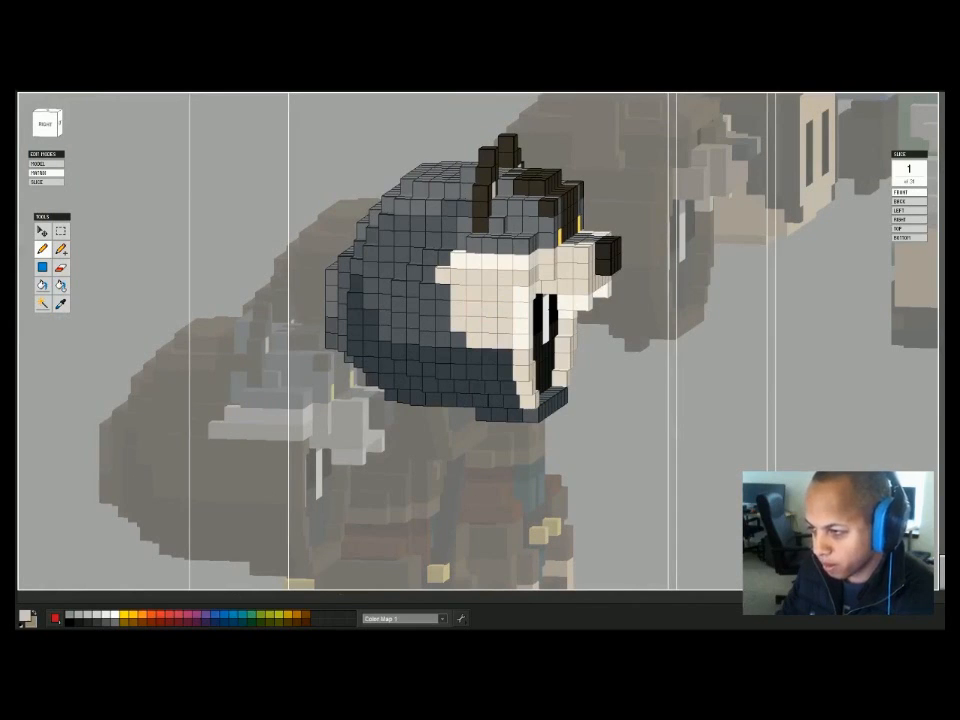
Mix a darker beige and paint a tapering patch under the cream cheek, beside the mouth rim.
click(25, 616)
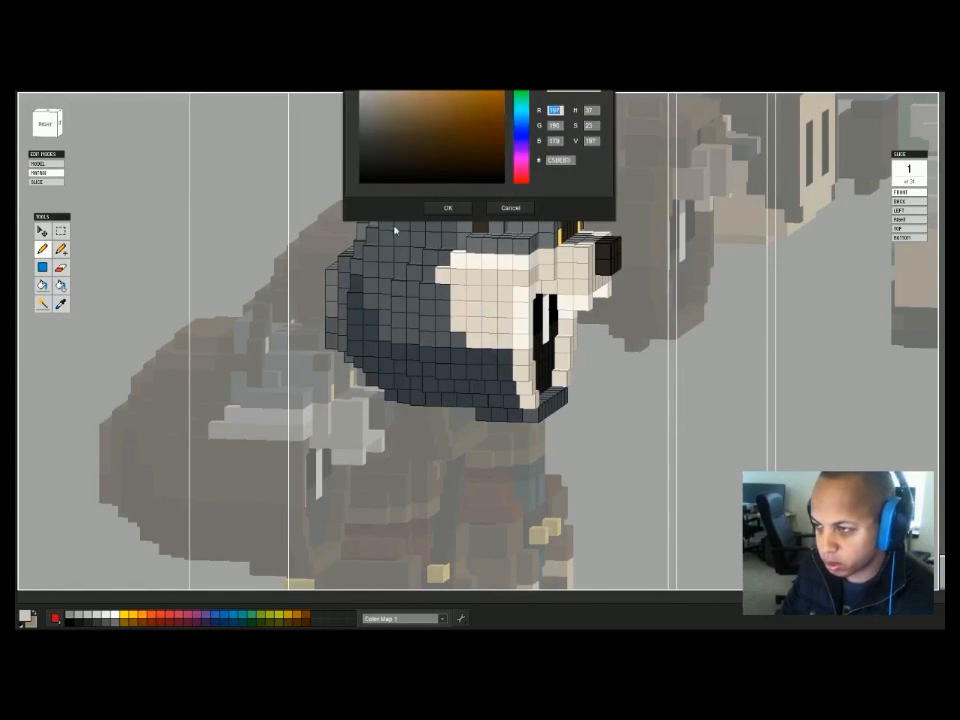
click(378, 93)
click(381, 92)
key(Return)
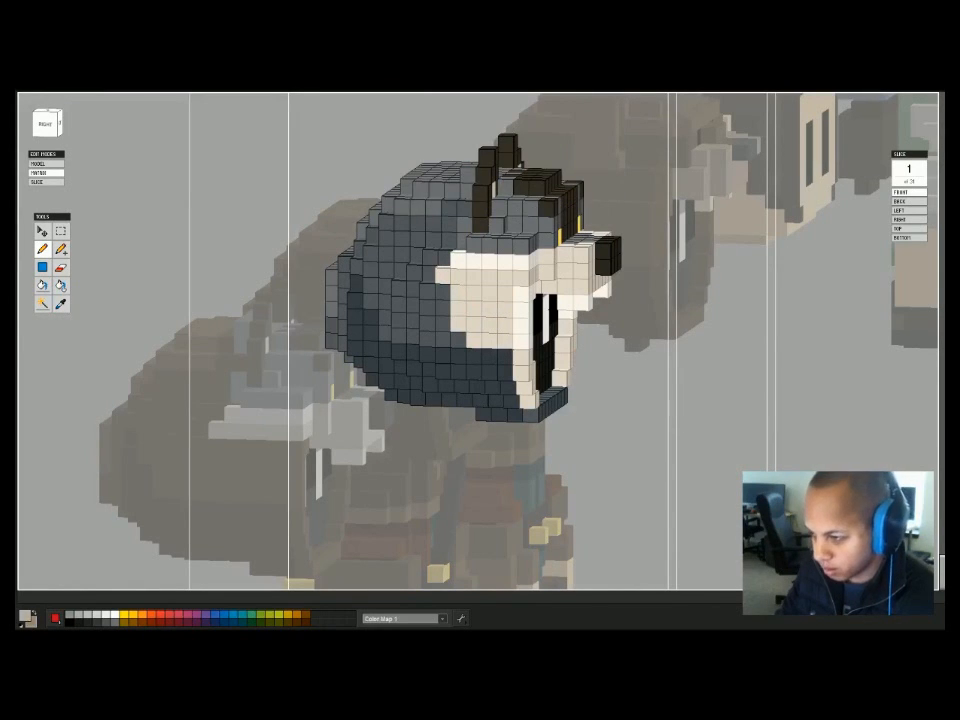
click(505, 373)
click(505, 357)
click(490, 372)
click(492, 387)
click(508, 387)
click(511, 402)
right_drag(511, 402, 320, 440)
key(Tab)
click(320, 437)
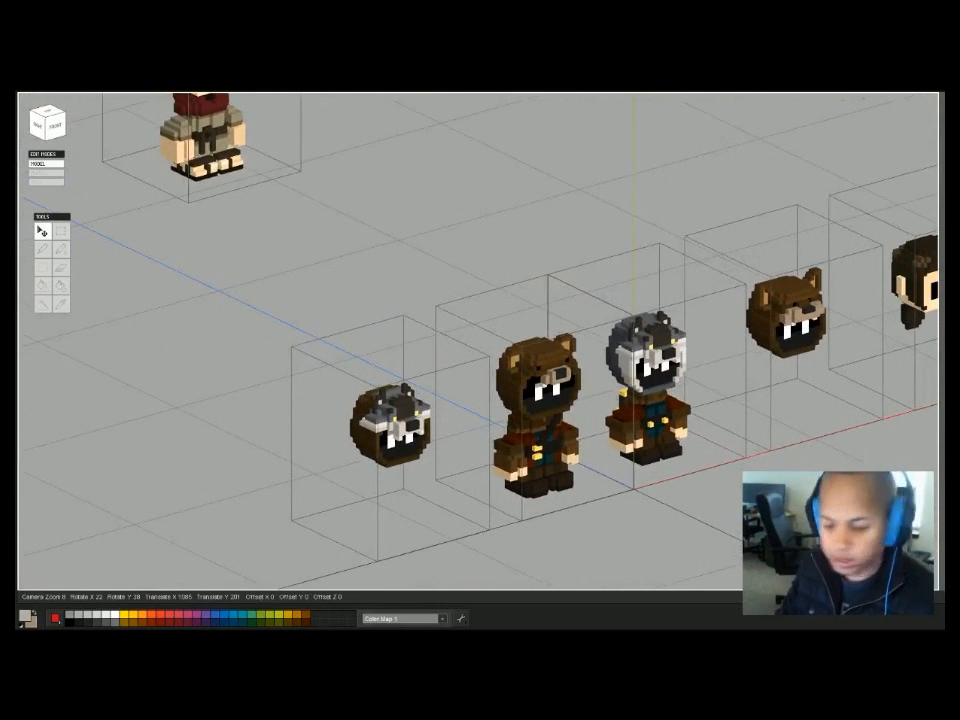
mouse_move(320, 440)
right_down()
mouse_move(308, 441)
mouse_move(332, 440)
right_up()
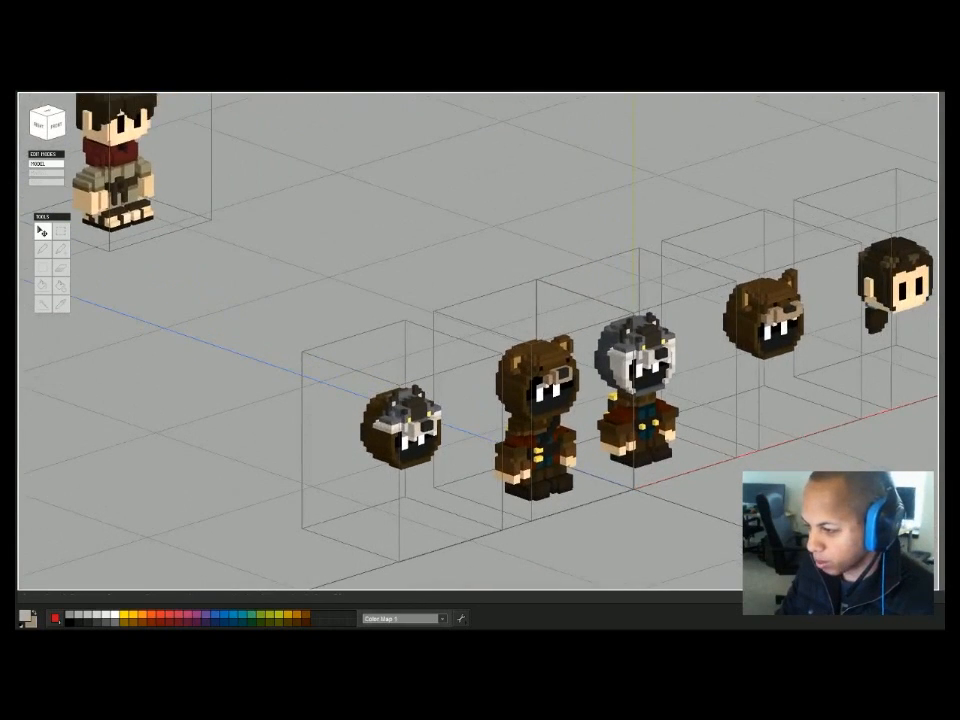
Widen the cream cheek patch towards the back of the hood by one column of voxels.
double_click(636, 352)
scroll(636, 352, up, 5)
right_drag(600, 352, 714, 330)
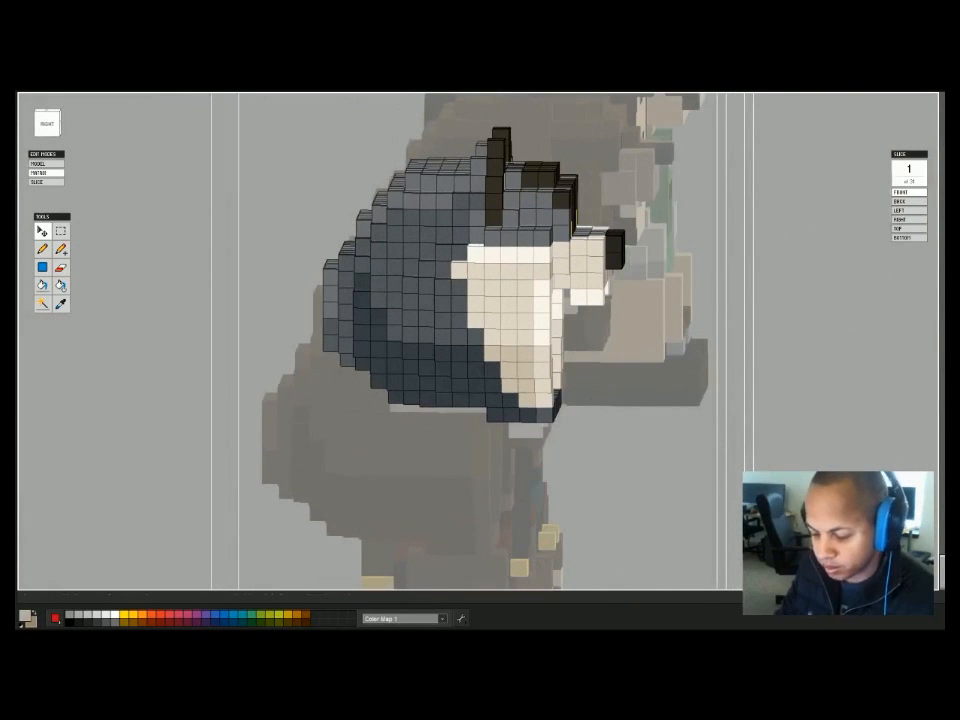
key(b)
alt+click(476, 254)
click(459, 270)
click(459, 287)
key(ctrl+z)
alt+click(476, 271)
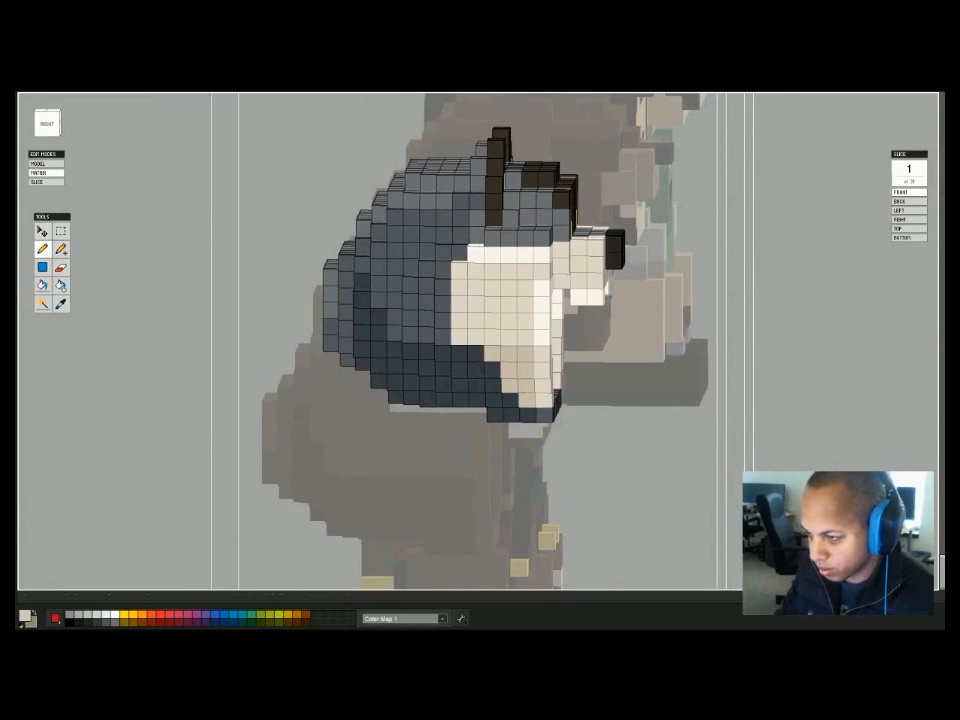
Extend the darker beige across the hood's lower side tiers beneath the cheek and onto the edge of the chin.
mouse_move(492, 353)
mouse_down()
mouse_move(459, 353)
mouse_move(492, 369)
mouse_move(459, 386)
mouse_move(492, 386)
mouse_move(510, 400)
mouse_up()
click(477, 400)
click(460, 400)
right_drag(460, 400, 430, 400)
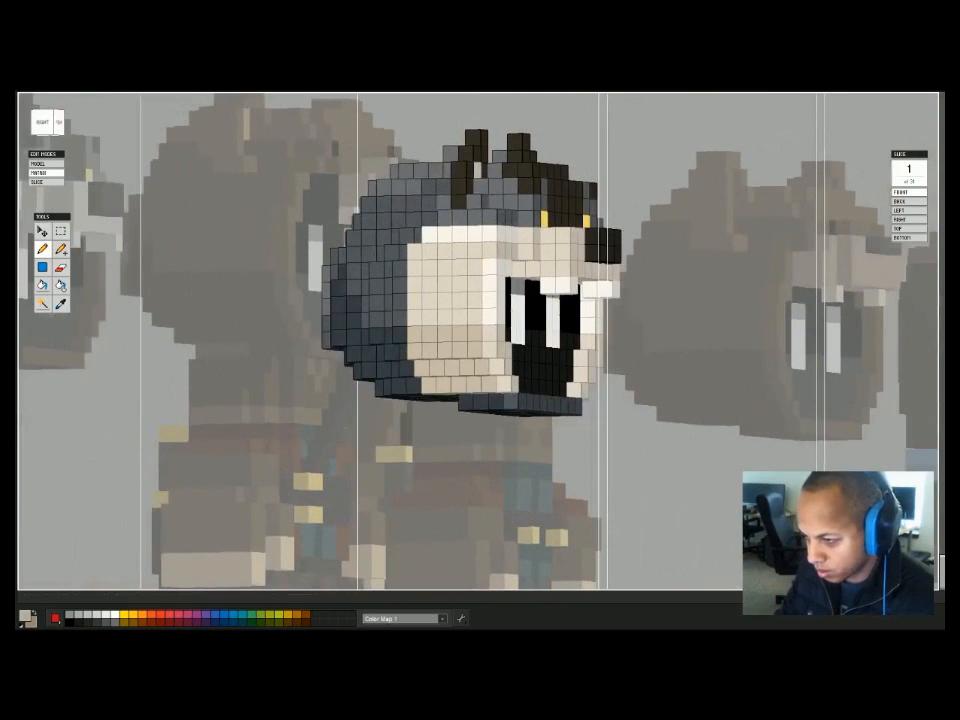
drag(467, 402, 496, 402)
right_drag(385, 300, 440, 305)
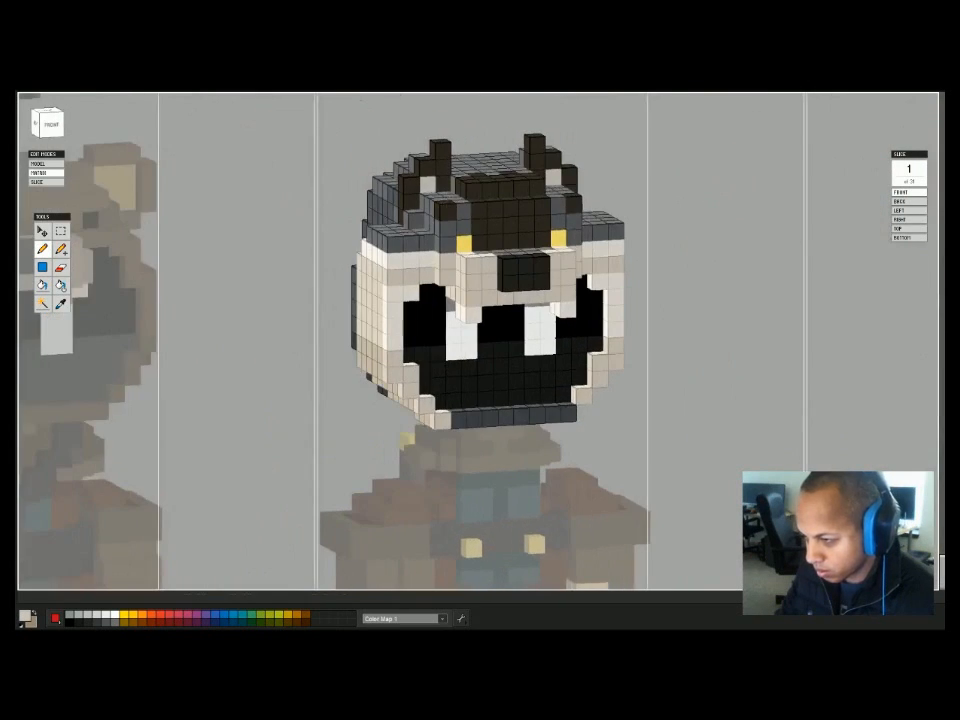
Duplicate the wolf hood in the scene and place the copy behind the row of trapper models.
key(Tab)
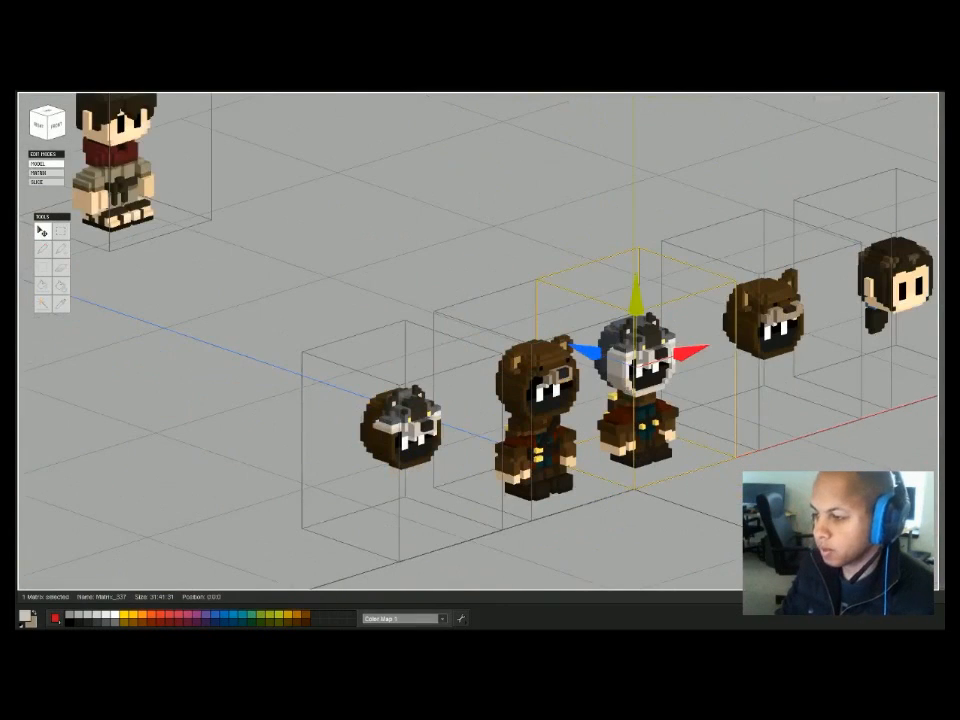
click(600, 455)
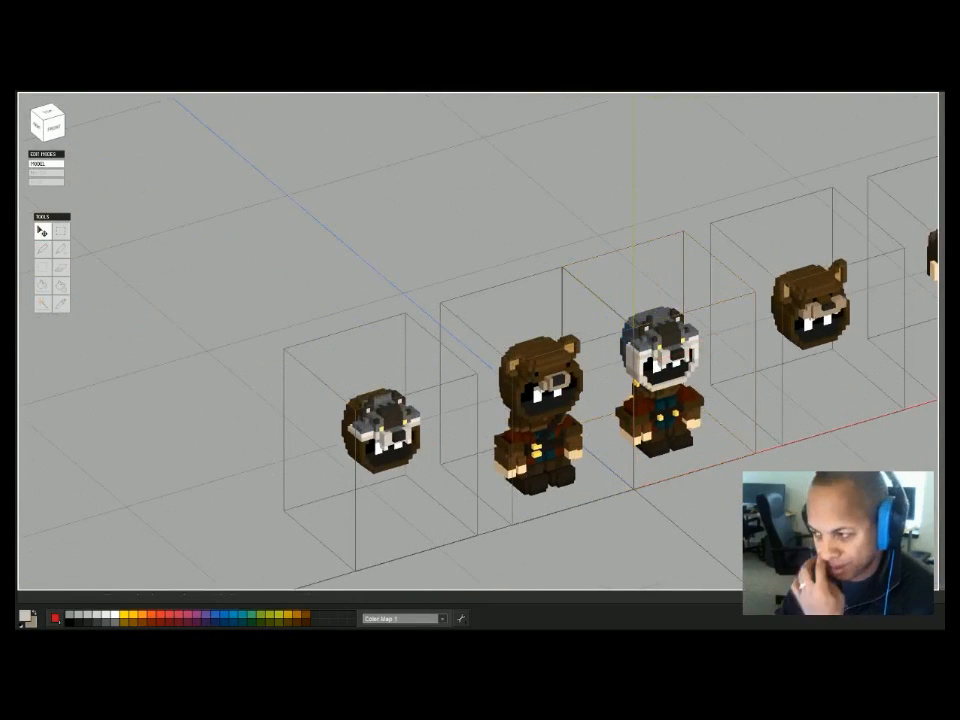
right_drag(500, 350, 530, 310)
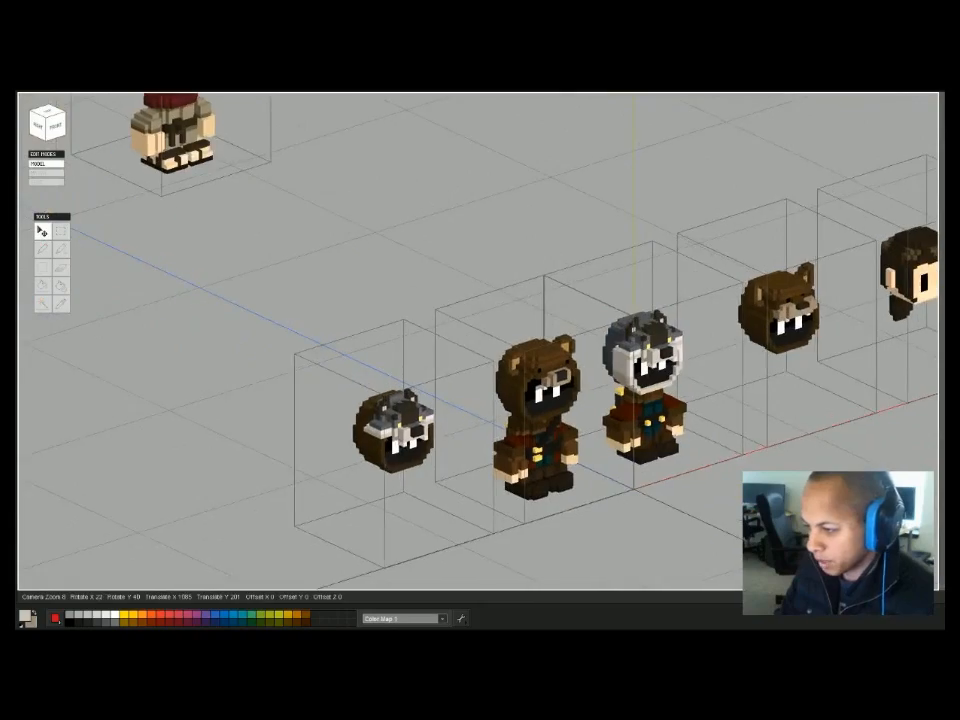
scroll(600, 400, up, 3)
mouse_move(600, 400)
right_down()
mouse_move(560, 395)
mouse_move(620, 420)
mouse_move(572, 390)
mouse_move(580, 388)
mouse_move(592, 402)
mouse_move(562, 404)
mouse_move(588, 410)
mouse_move(587, 402)
right_up()
scroll(588, 410, down, 4)
click(586, 404)
drag(586, 404, 410, 304)
Sample the tan of the bear hood's muzzle and recolour the wolf hood's muzzle and light cheek patch with it.
key(Tab)
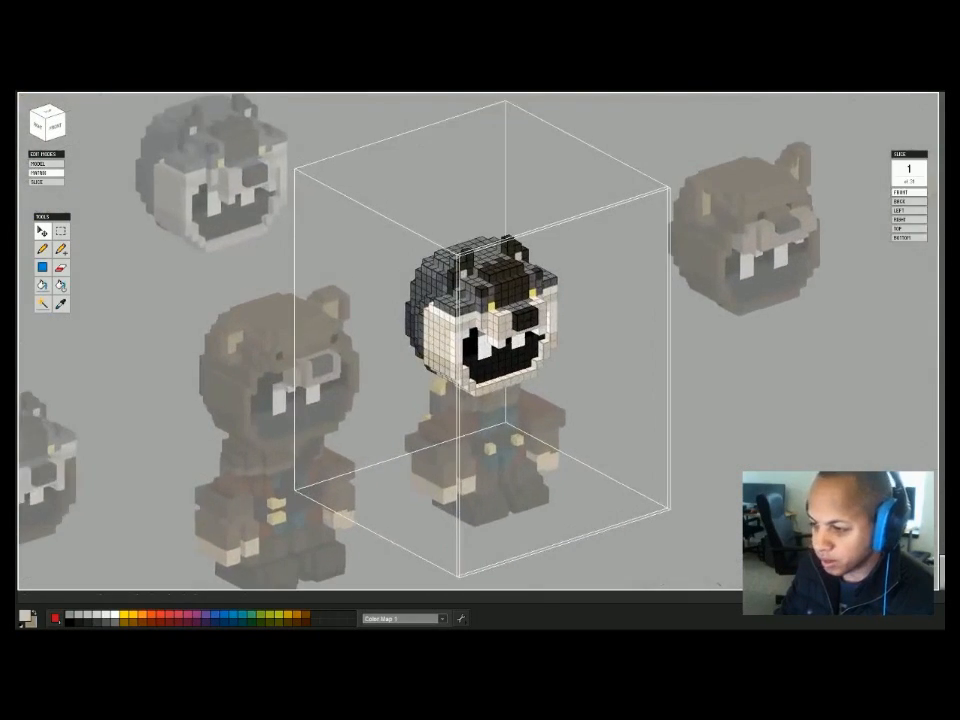
key(Tab)
click(469, 451)
key(Tab)
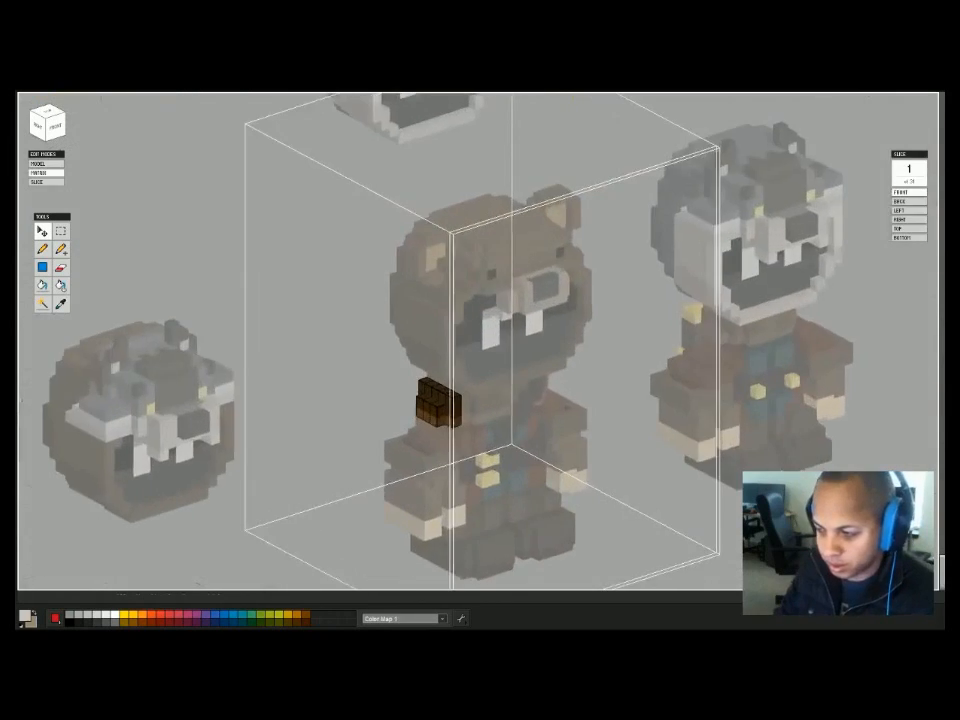
key(Tab)
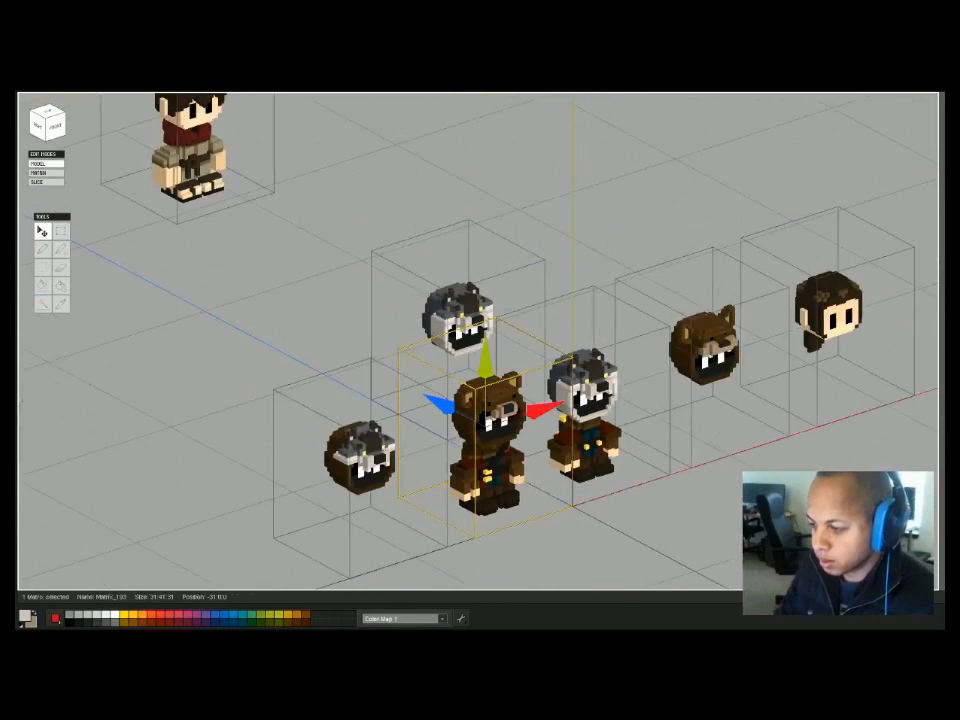
key(Tab)
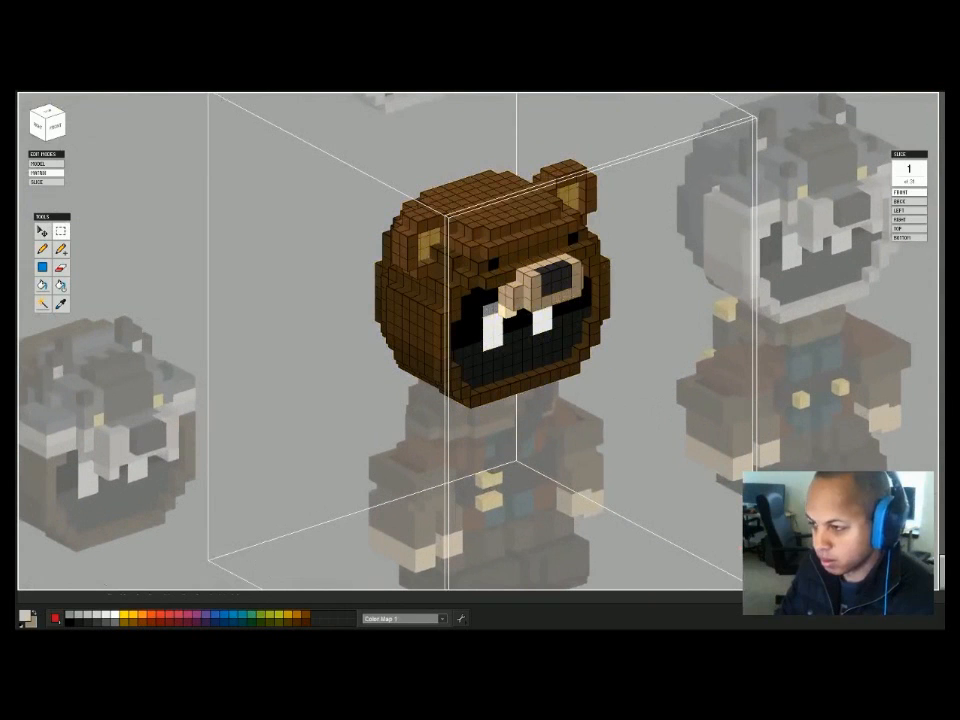
key(Tab)
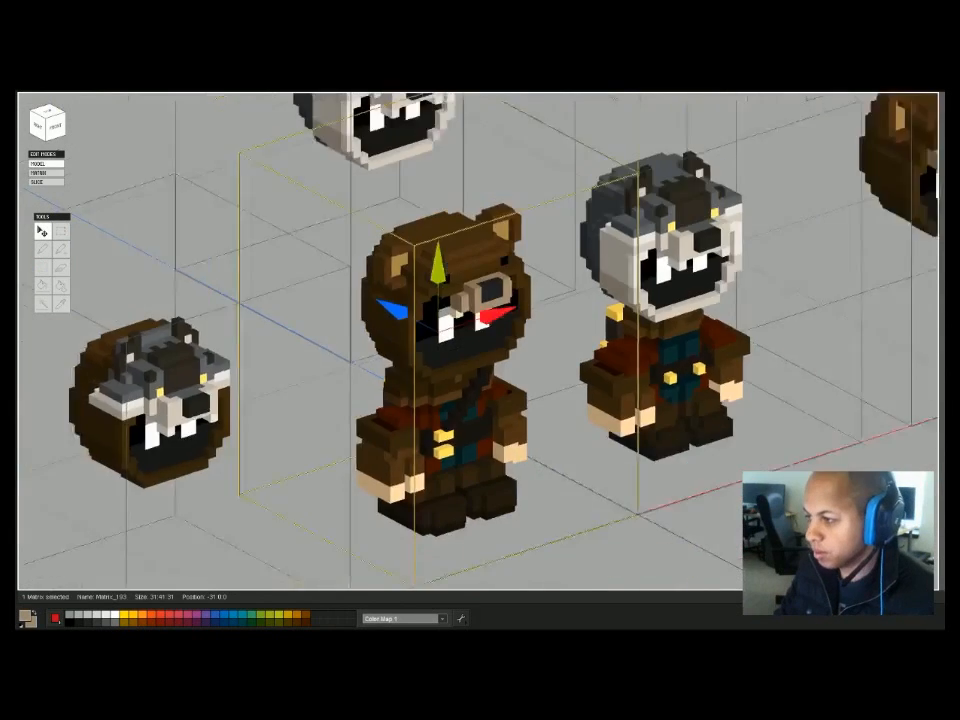
key(Tab)
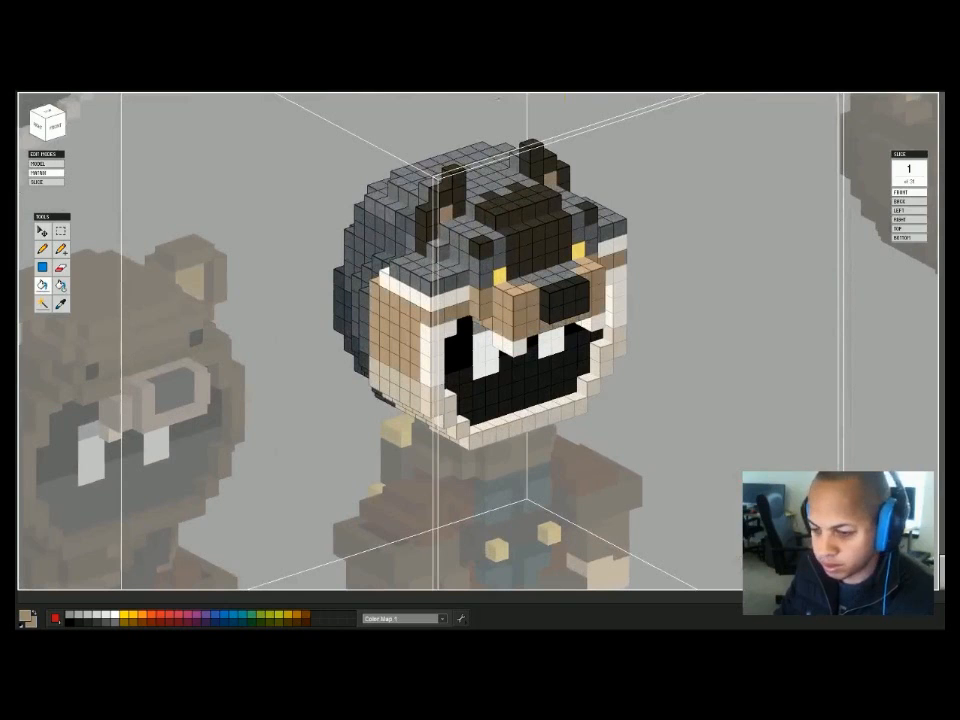
Mix a darker tan of RGB 137, 117, 93 and fill the wolf hood's lower side tiers and the front of its chin.
click(25, 616)
click(407, 101)
drag(407, 103, 406, 107)
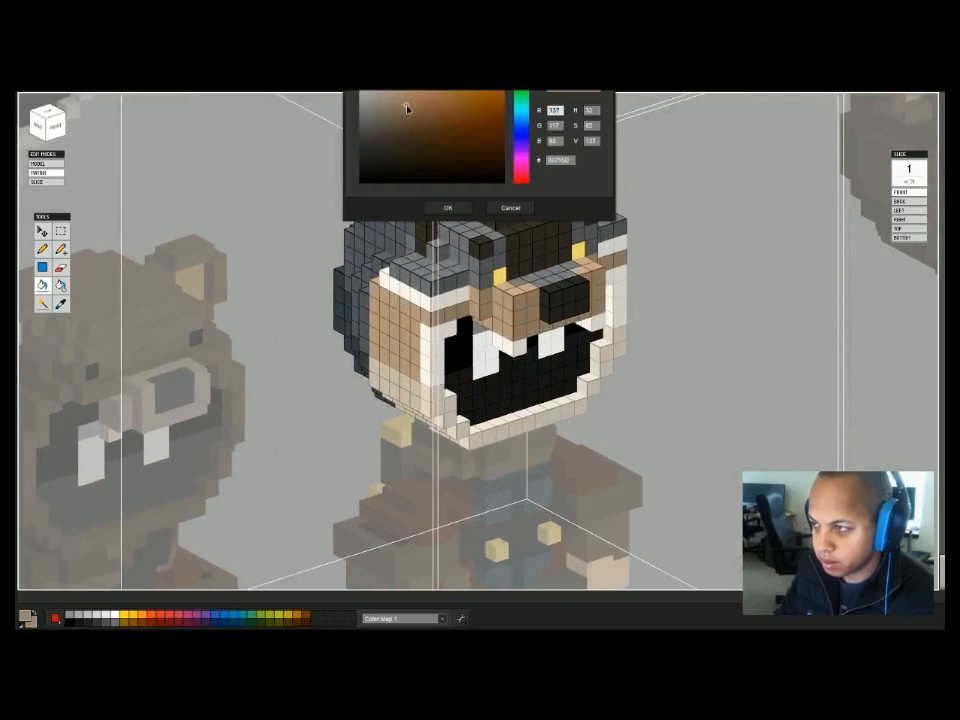
click(447, 207)
right_drag(295, 288, 465, 295)
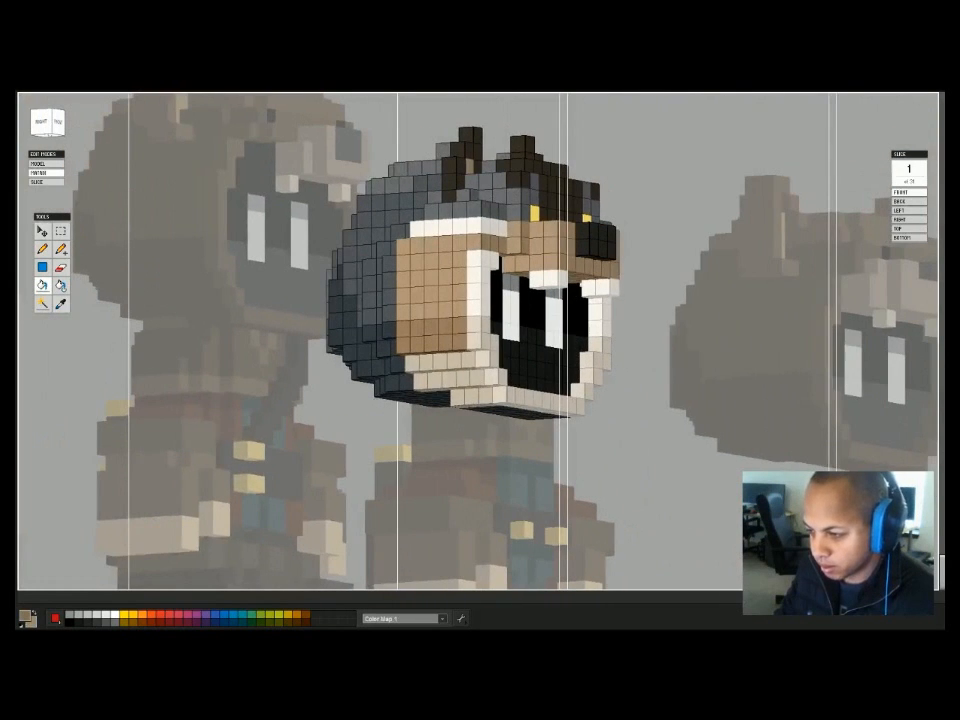
click(447, 361)
click(453, 379)
click(472, 397)
right_drag(480, 398, 452, 416)
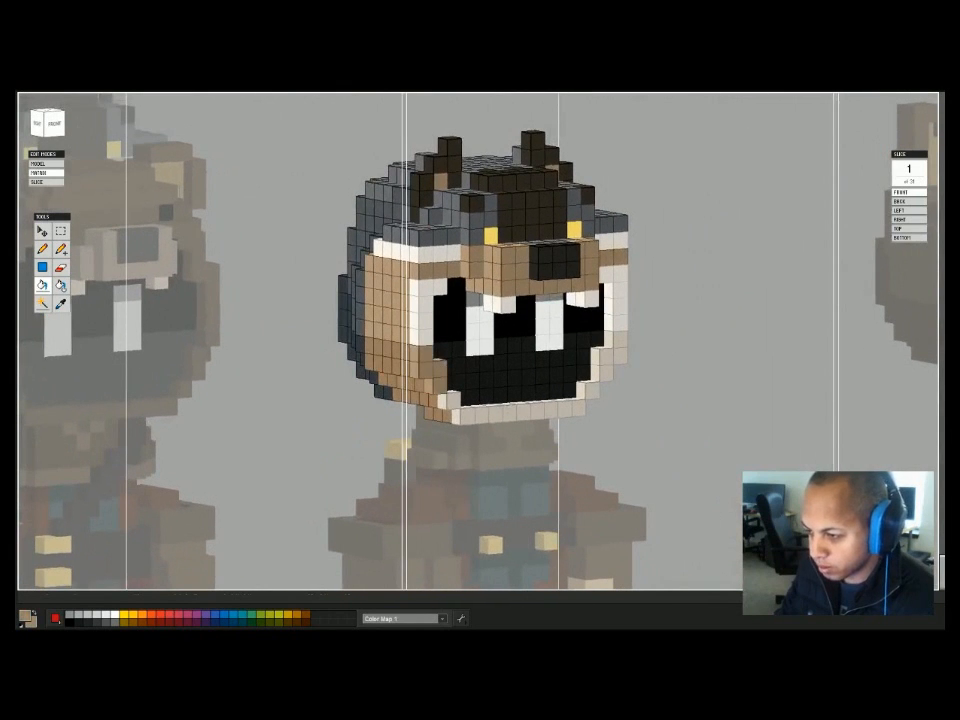
click(473, 415)
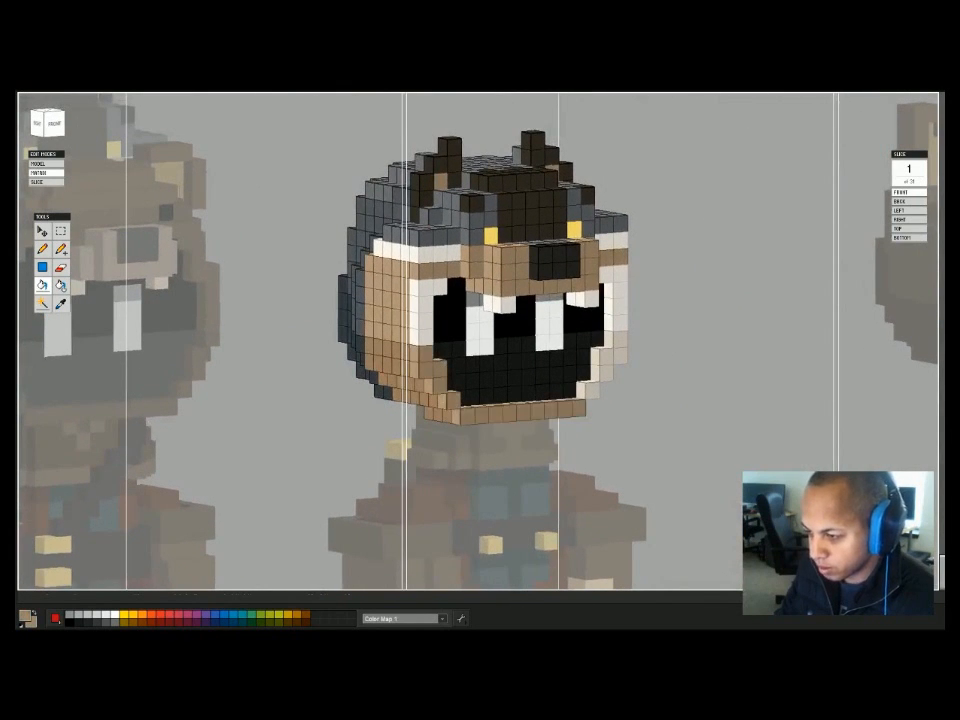
Mix a paler tan of RGB 178, 163, 144 and fill the white strip above the cheek and the side rim of the mouth.
click(26, 617)
drag(403, 92, 300, 70)
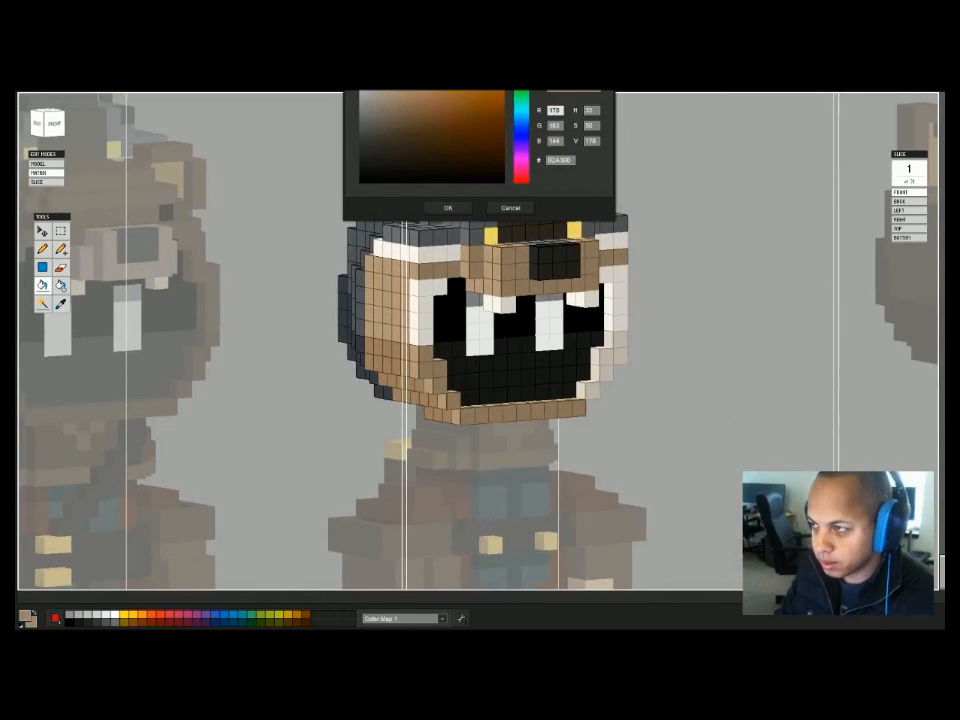
click(448, 207)
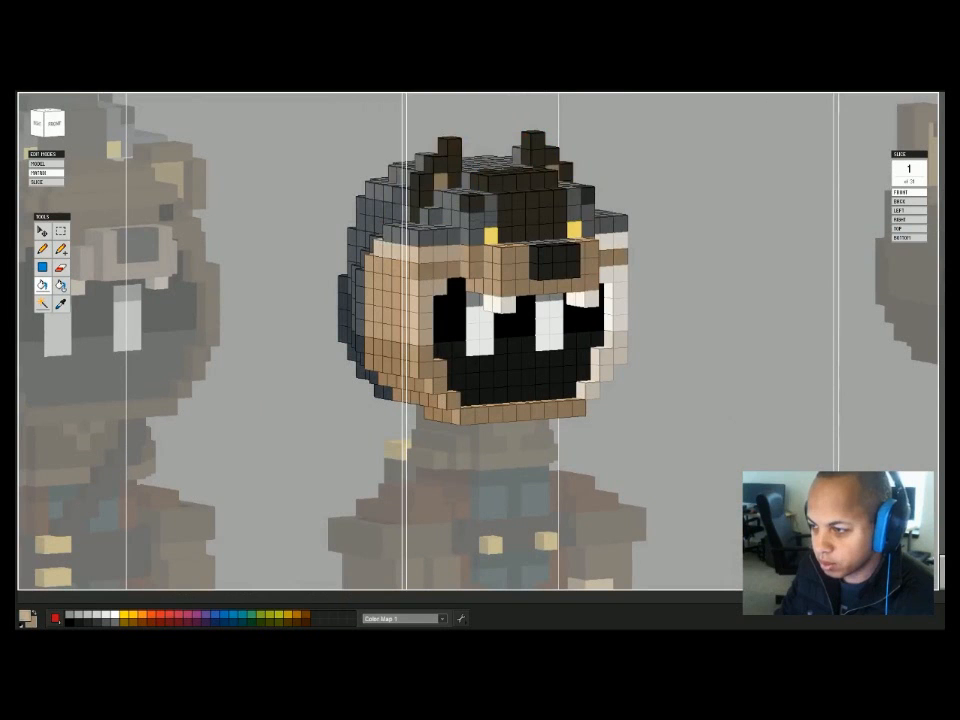
right_drag(500, 330, 540, 360)
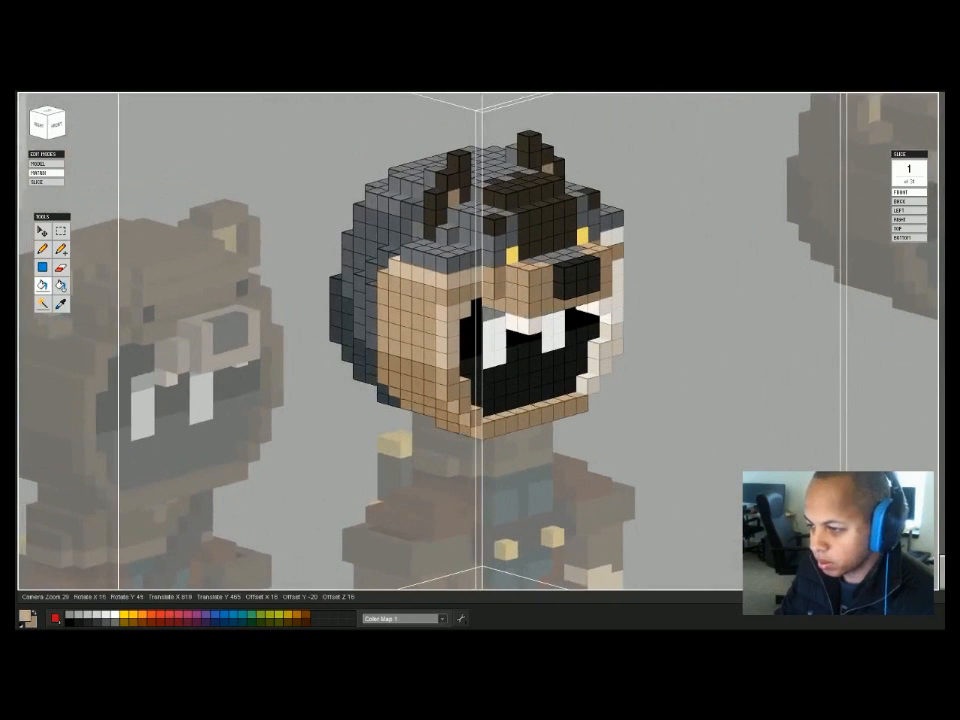
key(Tab)
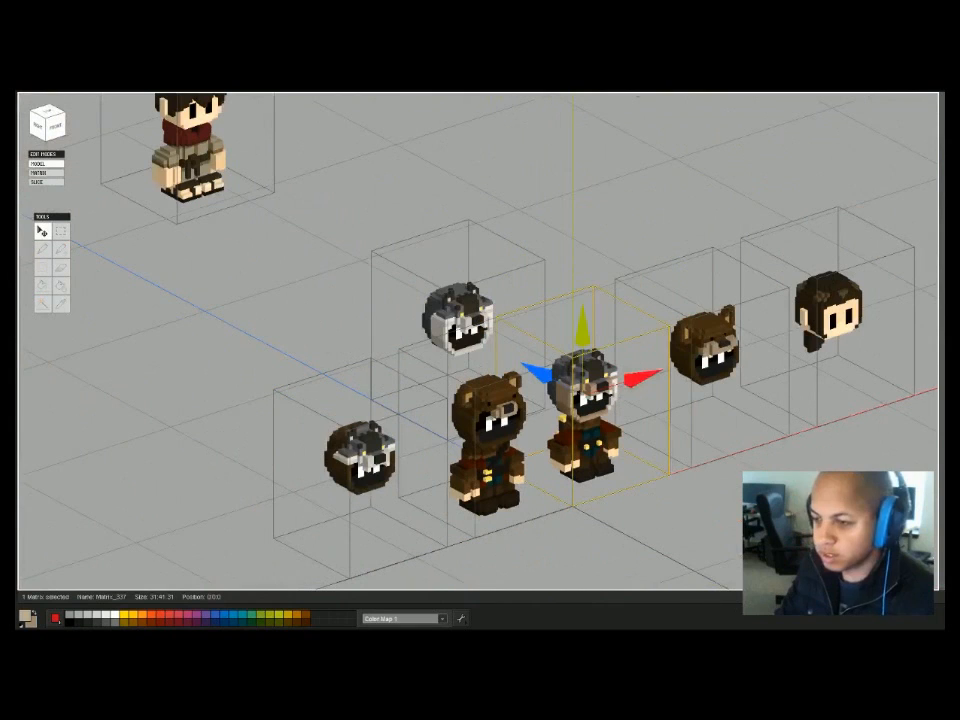
Sample a dark brown from the bear hood and fill the wolf hood's forehead, ears and dark brow markings with it.
key(Tab)
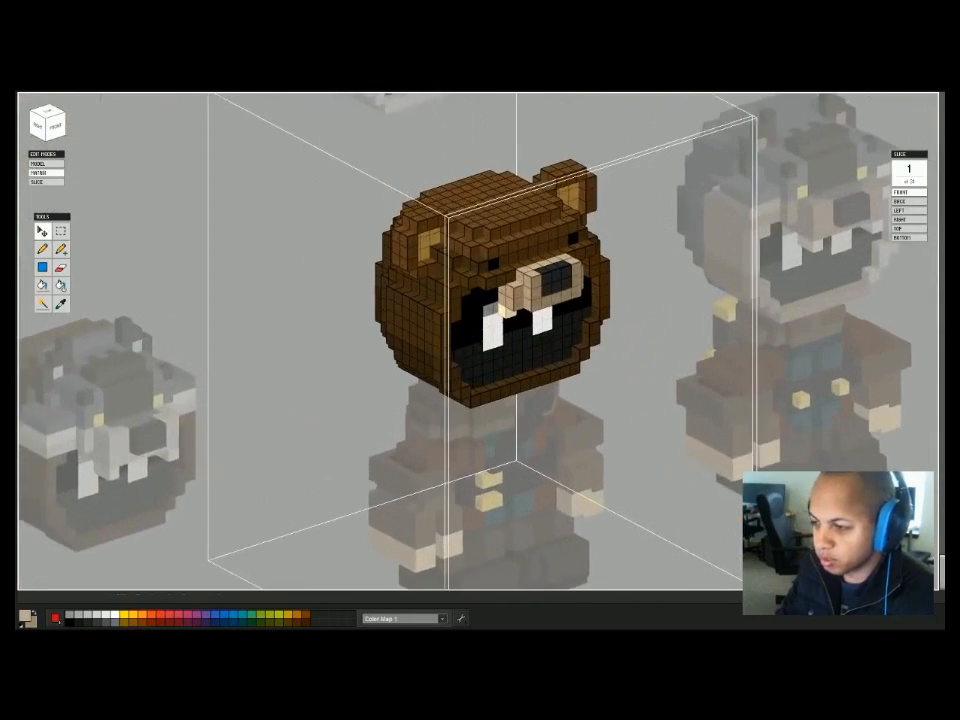
key(Tab)
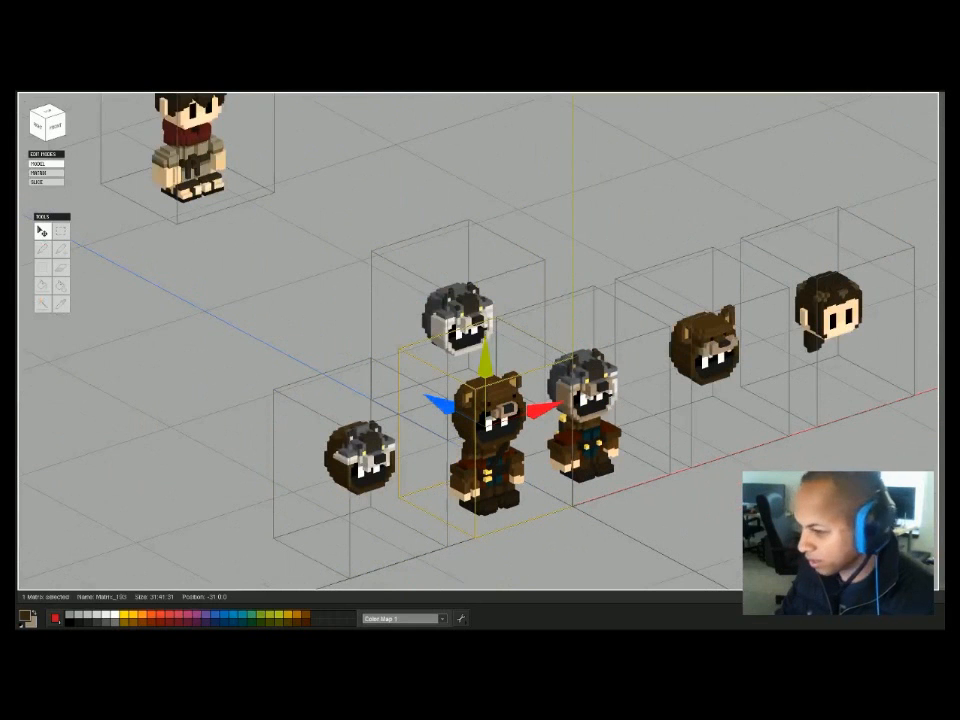
key(Tab)
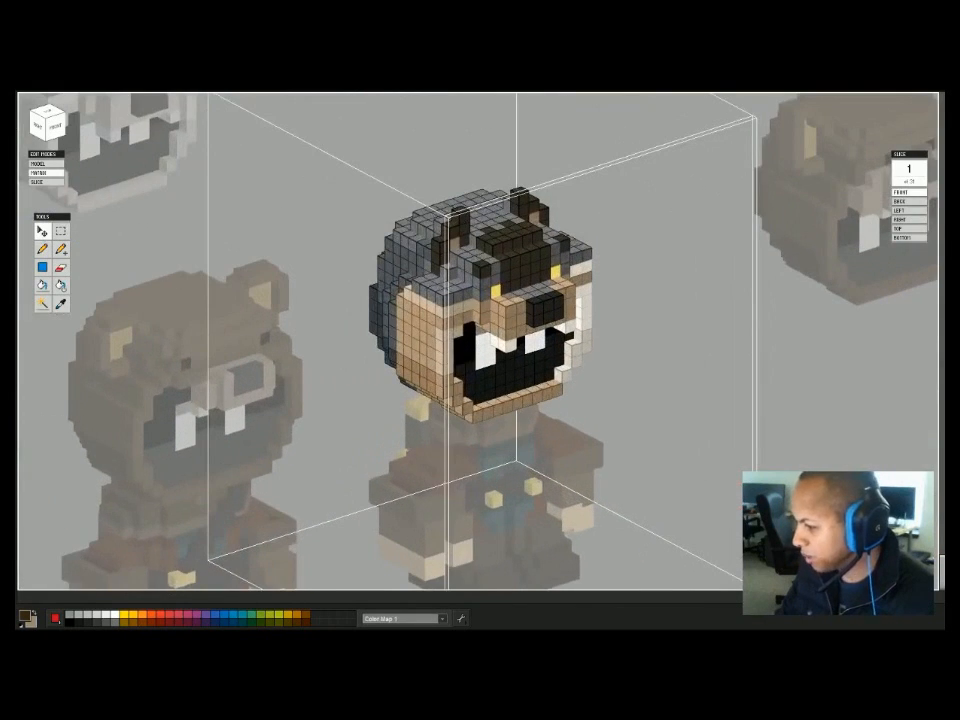
click(27, 617)
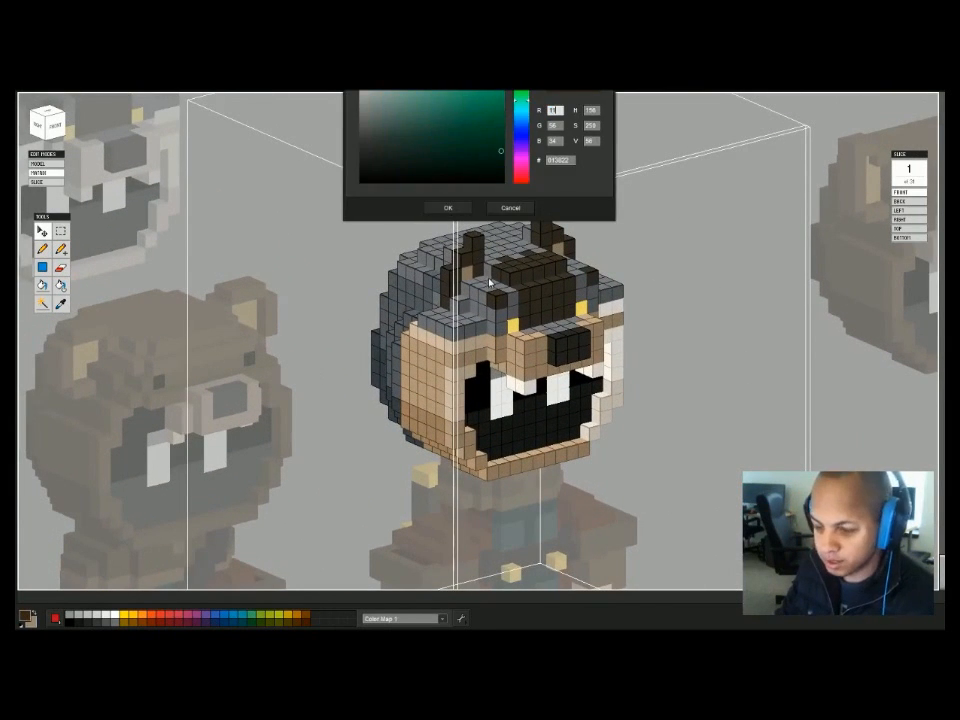
key(Escape)
key(g)
click(548, 298)
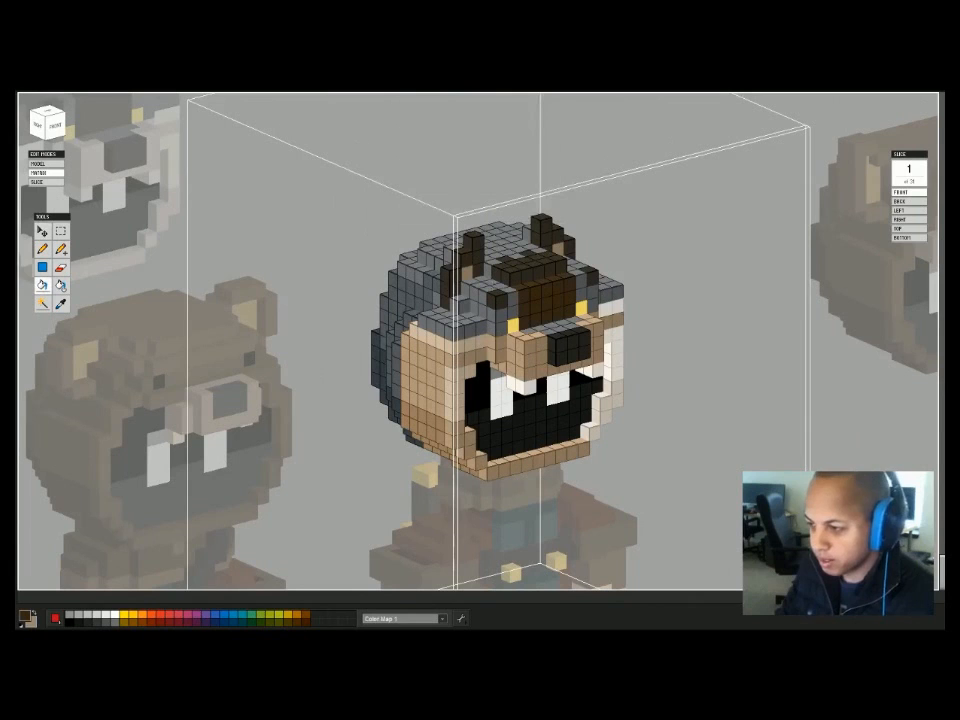
right_drag(570, 345, 490, 338)
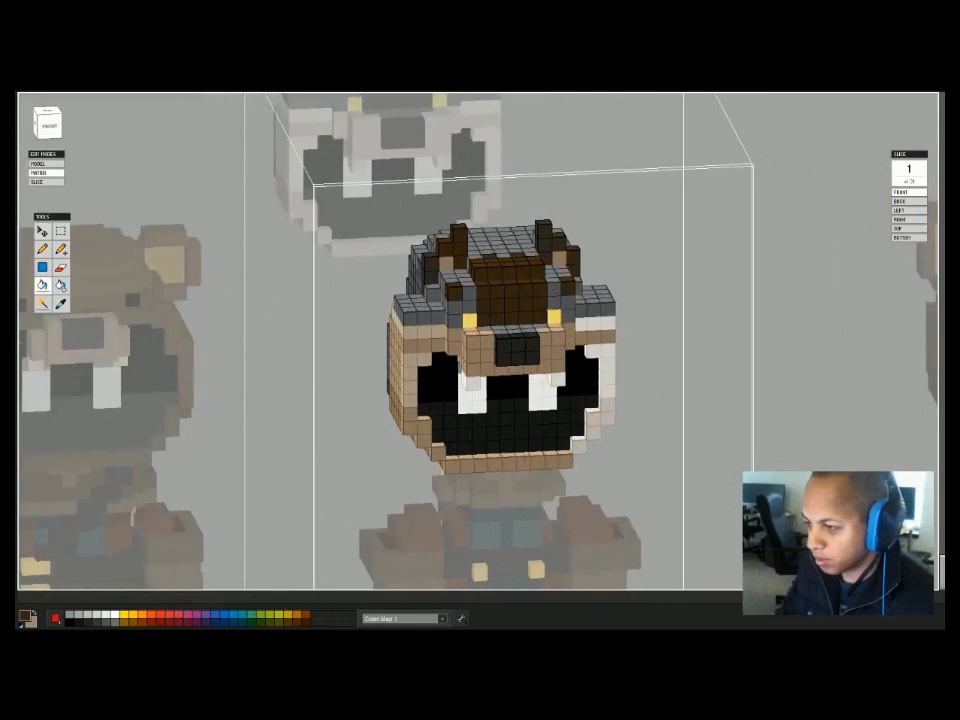
right_drag(490, 338, 430, 332)
Mix a lighter, less saturated brown and recolour the wolf hood's dark forehead and ear markings with it.
click(29, 619)
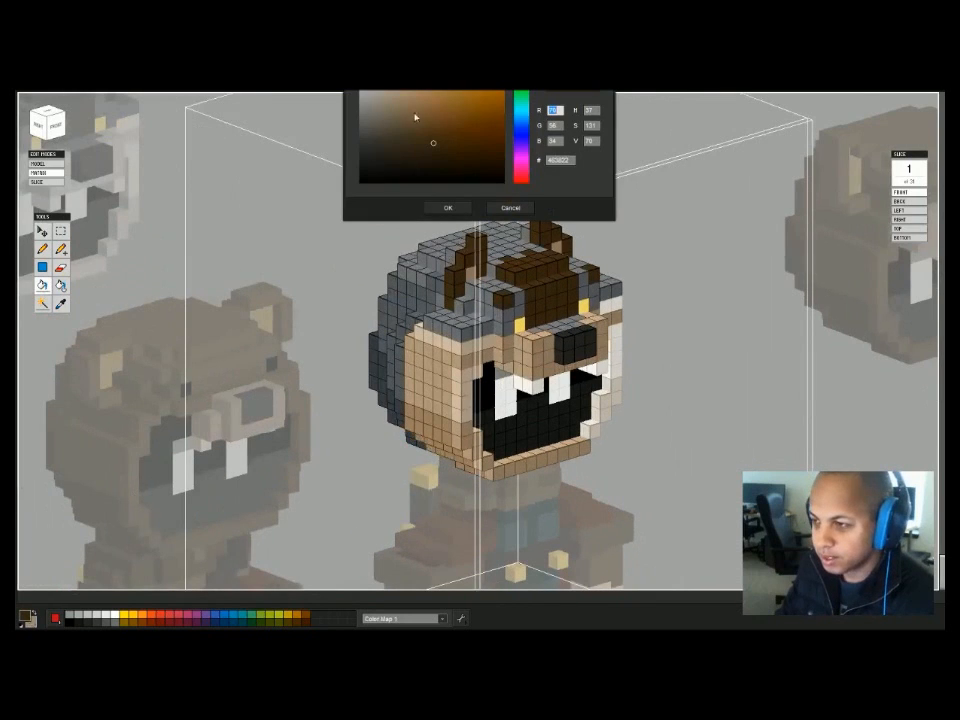
mouse_move(438, 143)
mouse_down()
mouse_move(435, 131)
mouse_move(413, 138)
mouse_up()
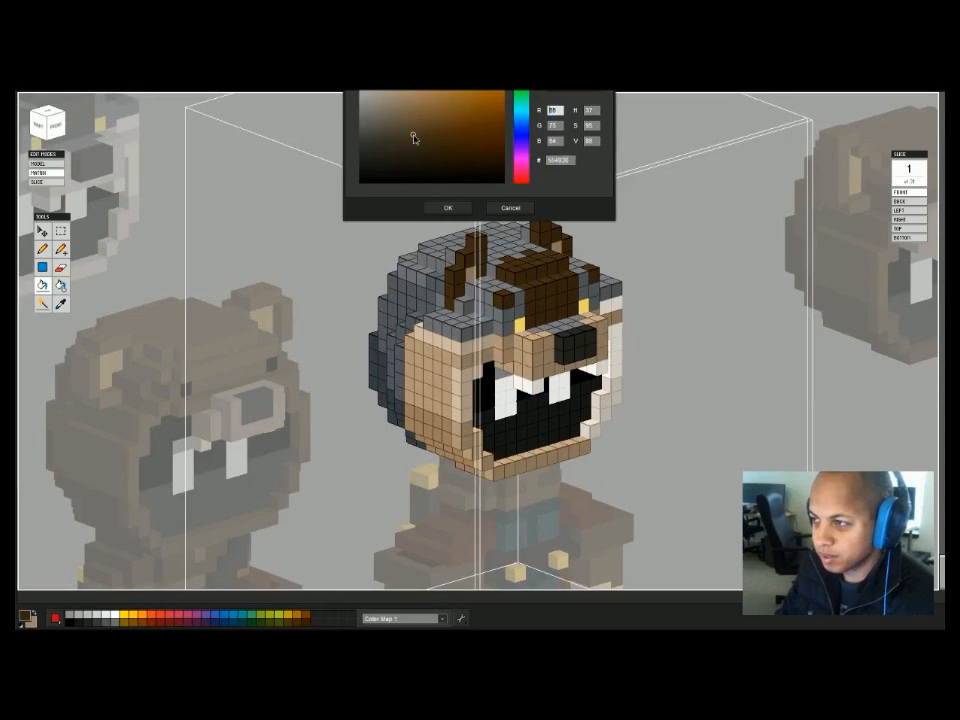
click(448, 207)
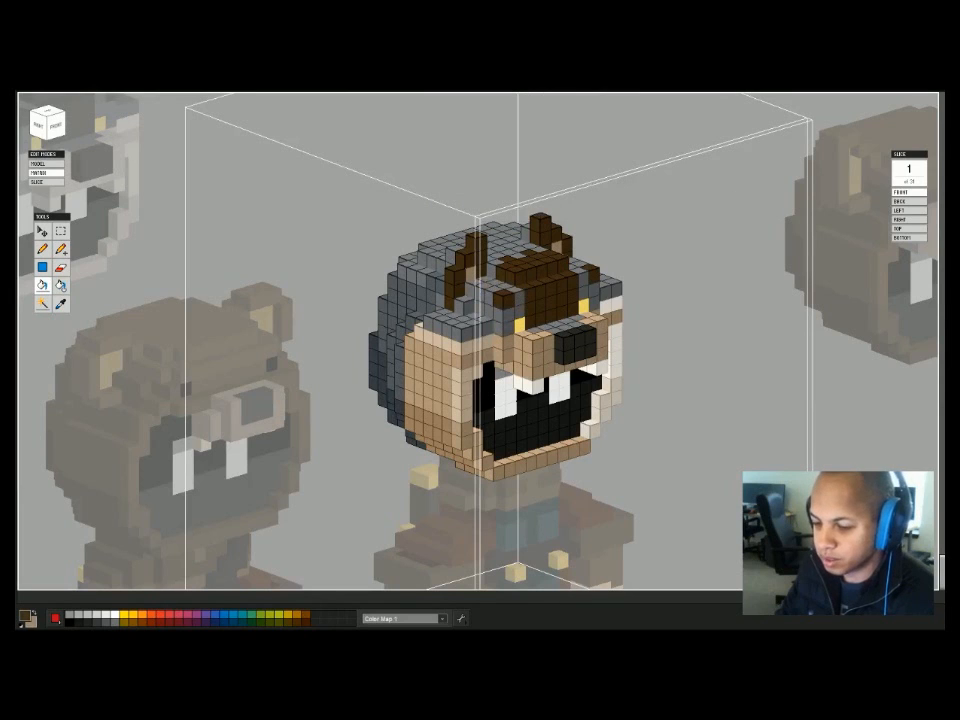
click(27, 619)
drag(419, 129, 417, 129)
click(446, 208)
key(Tab)
scroll(619, 402, down, 5)
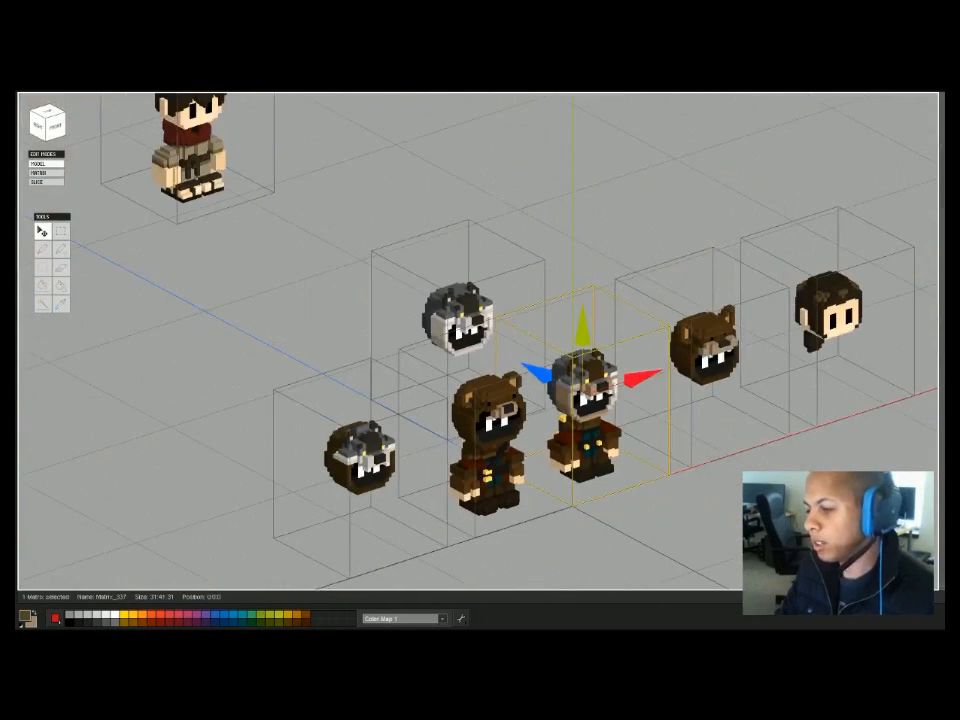
Select all parts of the bear-hooded trapper and move the figure forward, out of the row of models.
middle_drag(619, 402, 402, 155)
click(270, 210)
drag(270, 210, 456, 285)
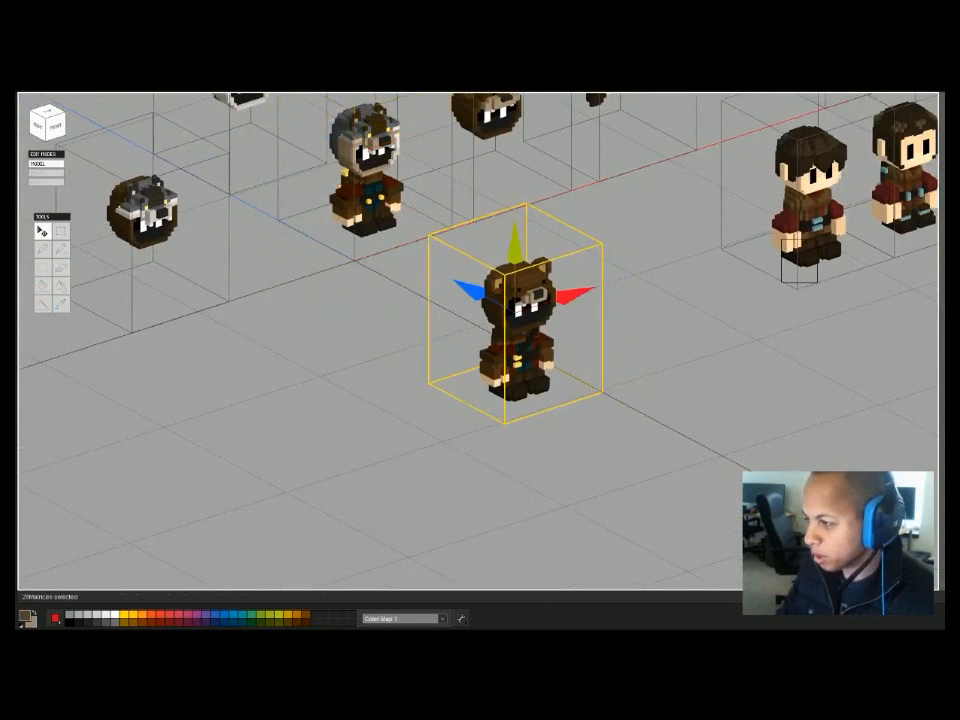
Select the whole fringe-haired male trapper with maroon sleeves and move him beside the bear-hooded trapper.
click(808, 195)
drag(857, 158, 655, 226)
drag(555, 220, 612, 252)
click(620, 430)
click(652, 290)
click(518, 335)
click(600, 440)
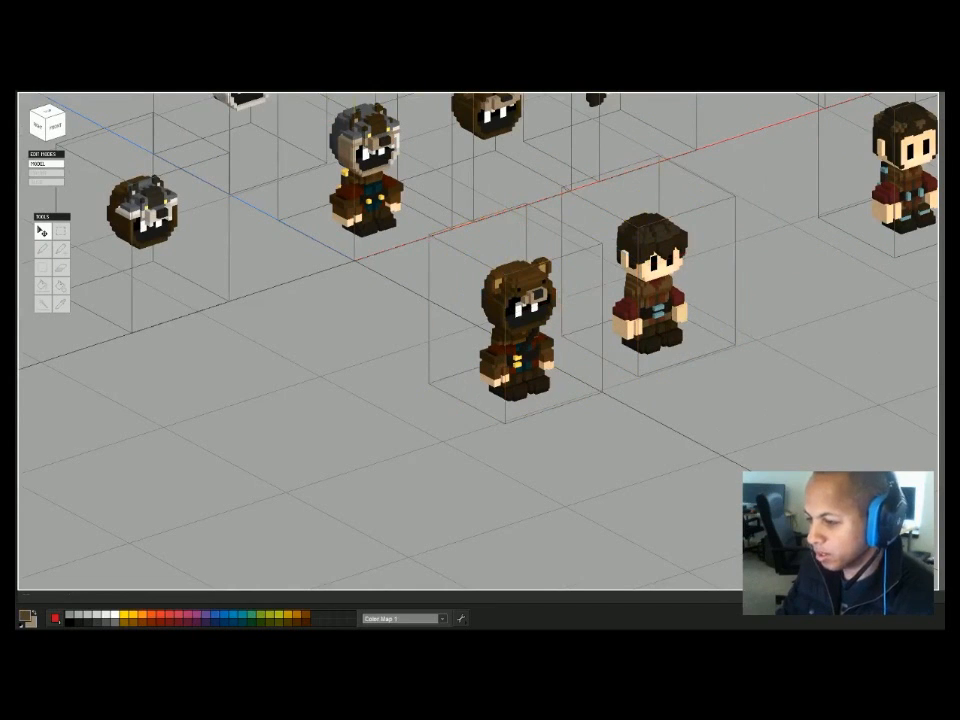
Examine the bear-hooded and male trappers together with the other character models across the scene.
mouse_move(650, 262)
middle_down()
mouse_move(682, 268)
mouse_move(649, 275)
mouse_move(623, 251)
mouse_move(661, 254)
middle_up()
mouse_move(661, 254)
right_down()
mouse_move(626, 258)
mouse_move(660, 256)
right_up()
middle_drag(660, 256, 667, 328)
scroll(667, 328, up, 1)
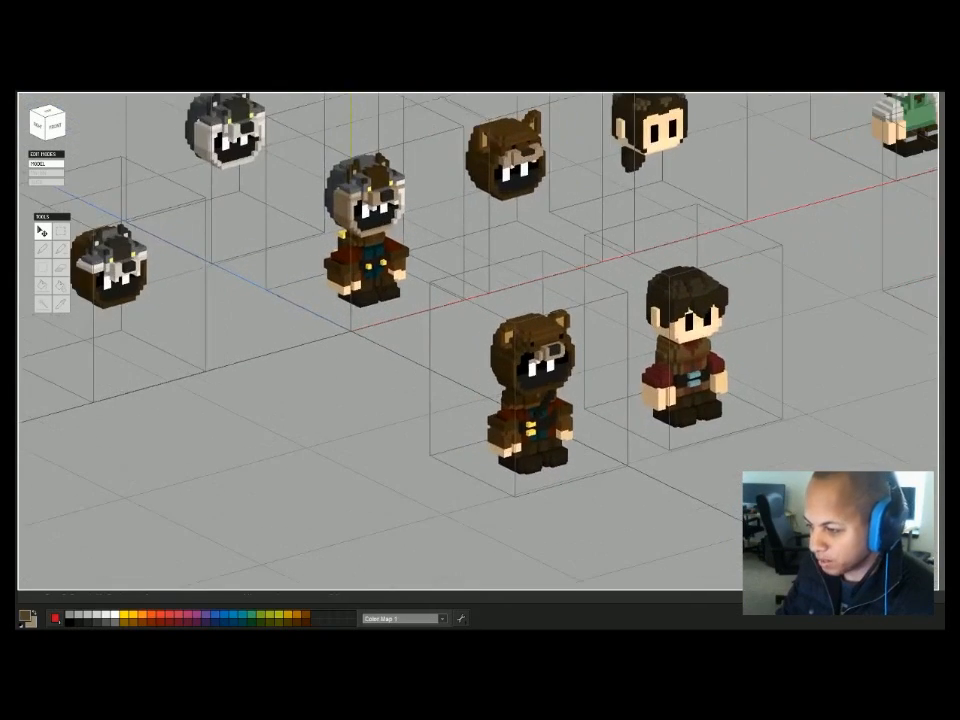
scroll(610, 356, down, 6)
scroll(300, 370, up, 5)
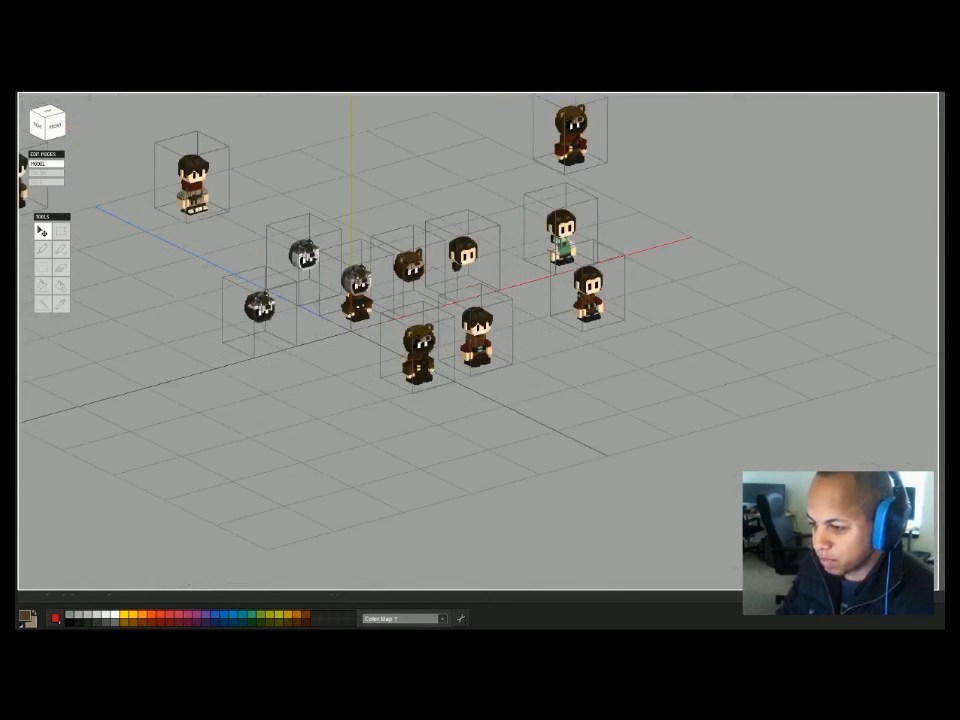
middle_drag(430, 345, 475, 390)
right_drag(475, 390, 465, 405)
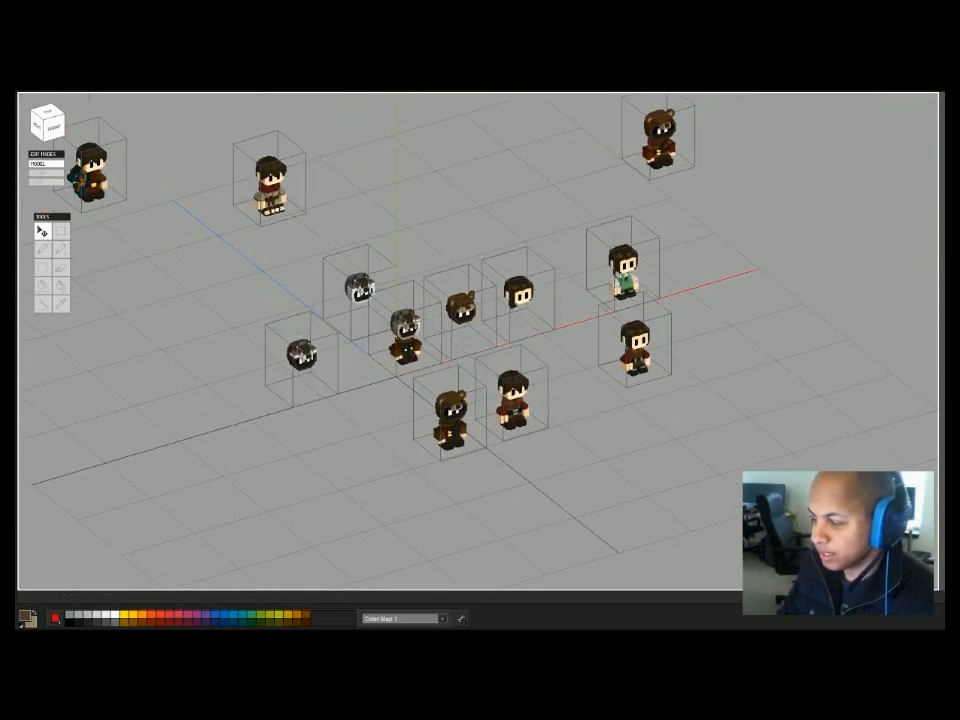
drag(435, 436, 467, 470)
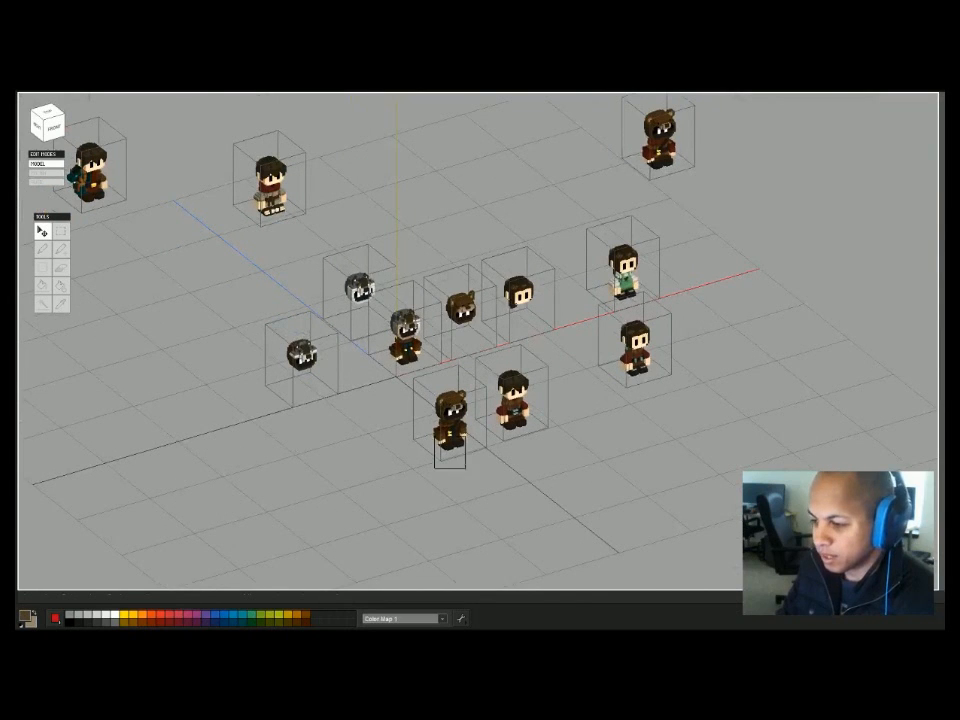
scroll(467, 470, up, 2)
scroll(467, 470, down, 5)
click(467, 470)
drag(421, 390, 445, 420)
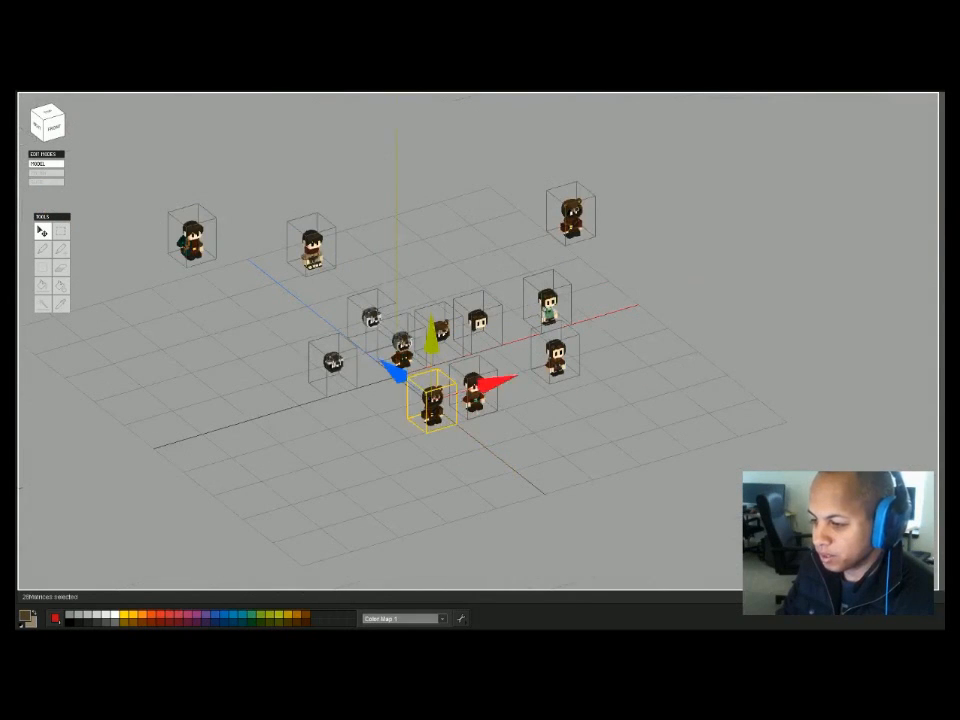
scroll(445, 420, up, 3)
mouse_move(445, 420)
right_down()
mouse_move(495, 418)
mouse_move(454, 424)
right_up()
click(454, 424)
middle_drag(454, 424, 487, 375)
mouse_move(487, 375)
right_down()
mouse_move(435, 370)
mouse_move(489, 368)
right_up()
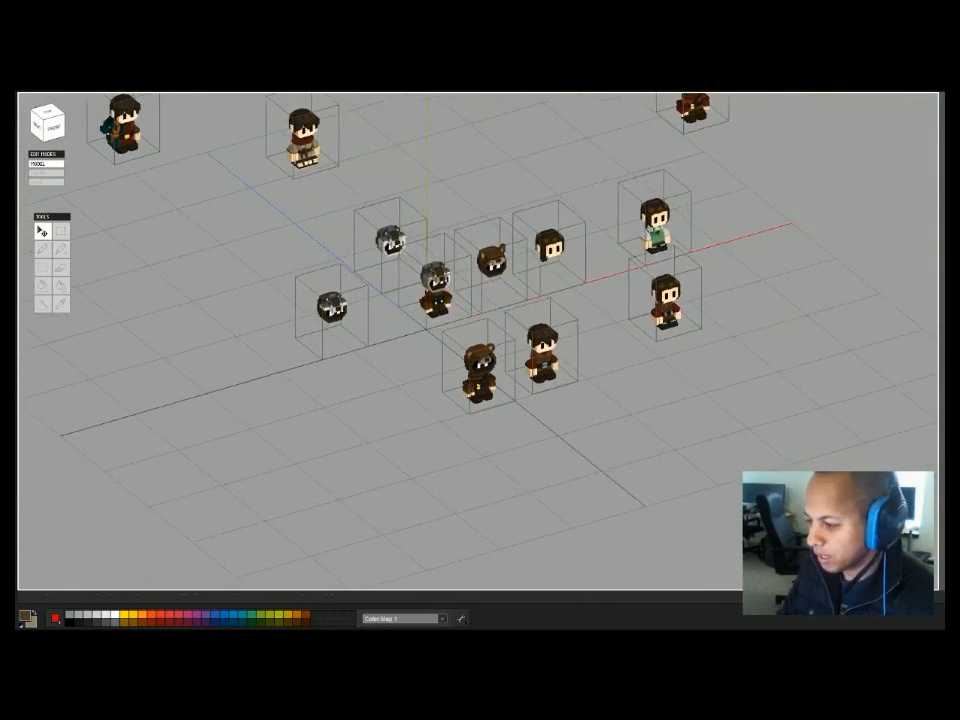
right_drag(585, 455, 482, 440)
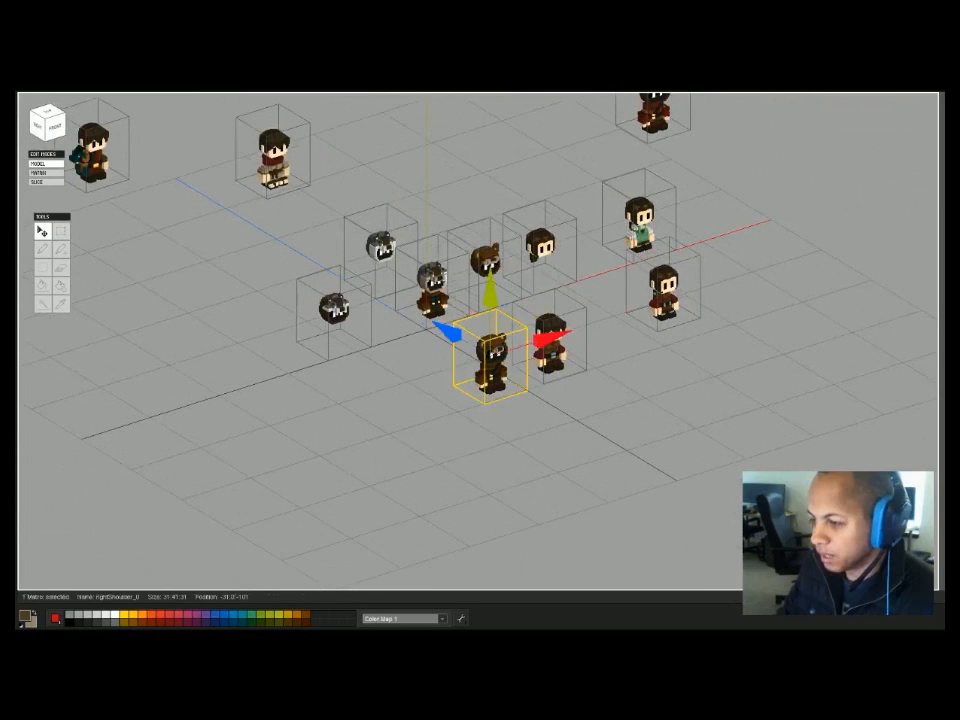
click(490, 362)
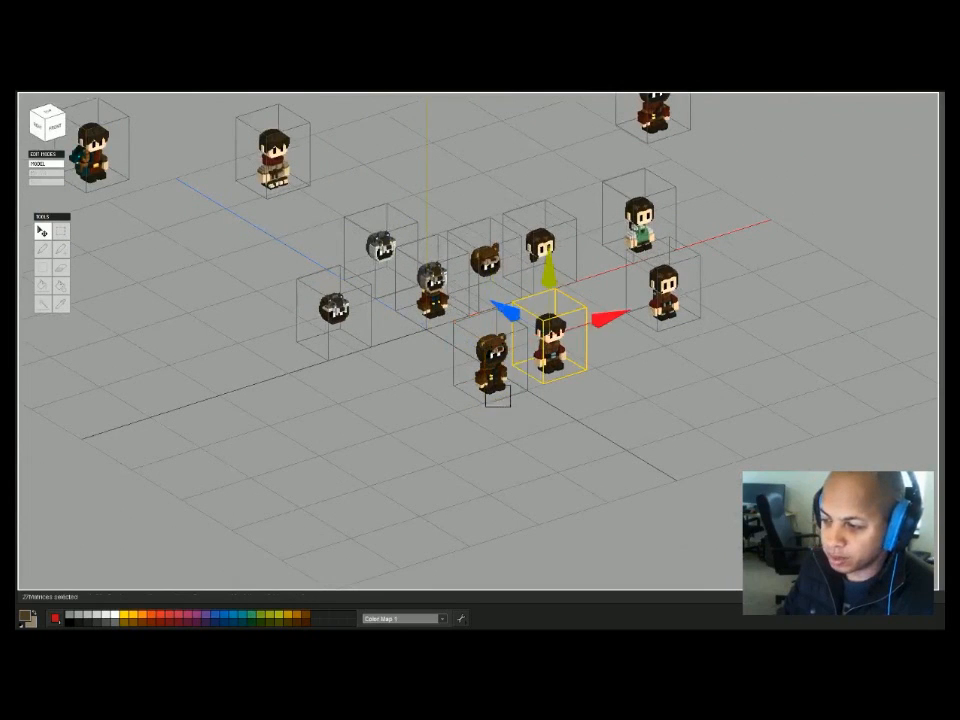
click(572, 401)
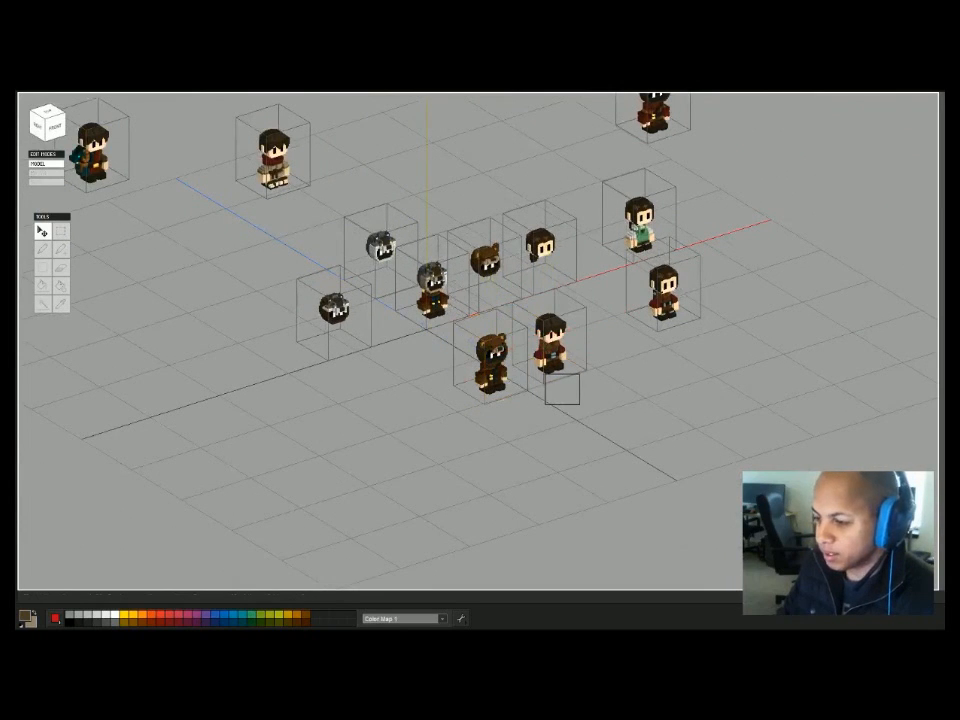
click(566, 396)
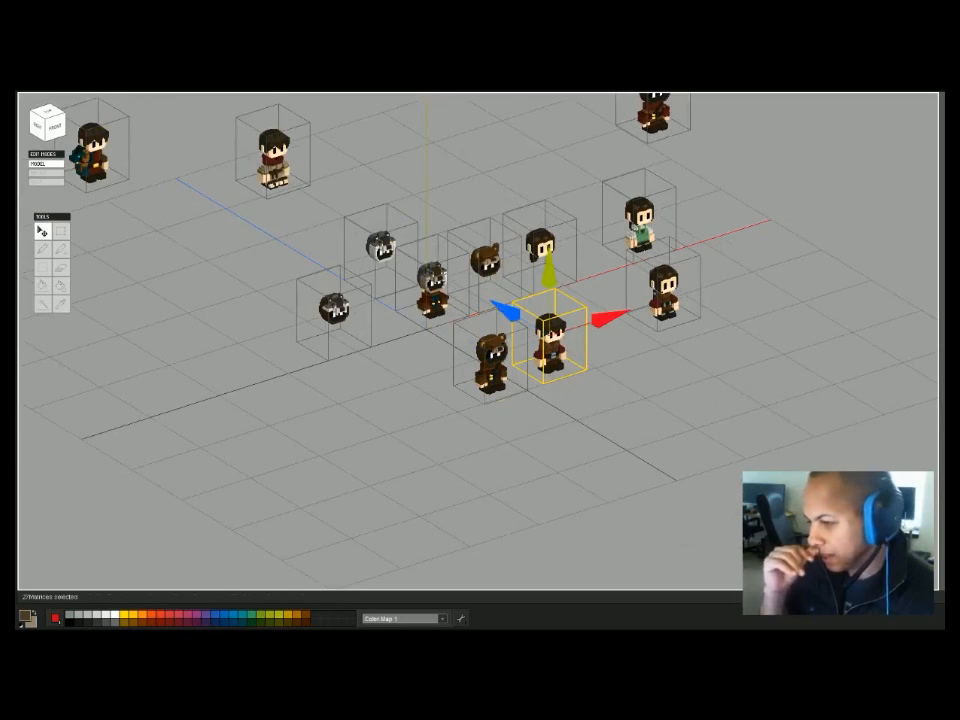
Select the whole bear-hooded trapper and move the figure back into the row beside the wolf-hooded female trapper.
click(490, 362)
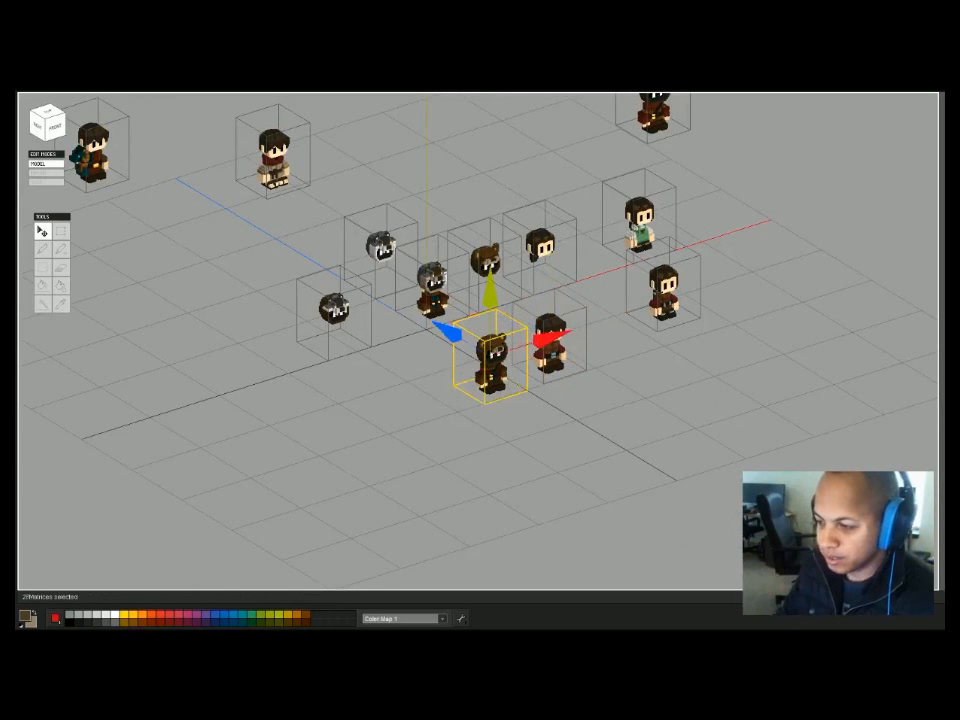
click(568, 396)
click(558, 366)
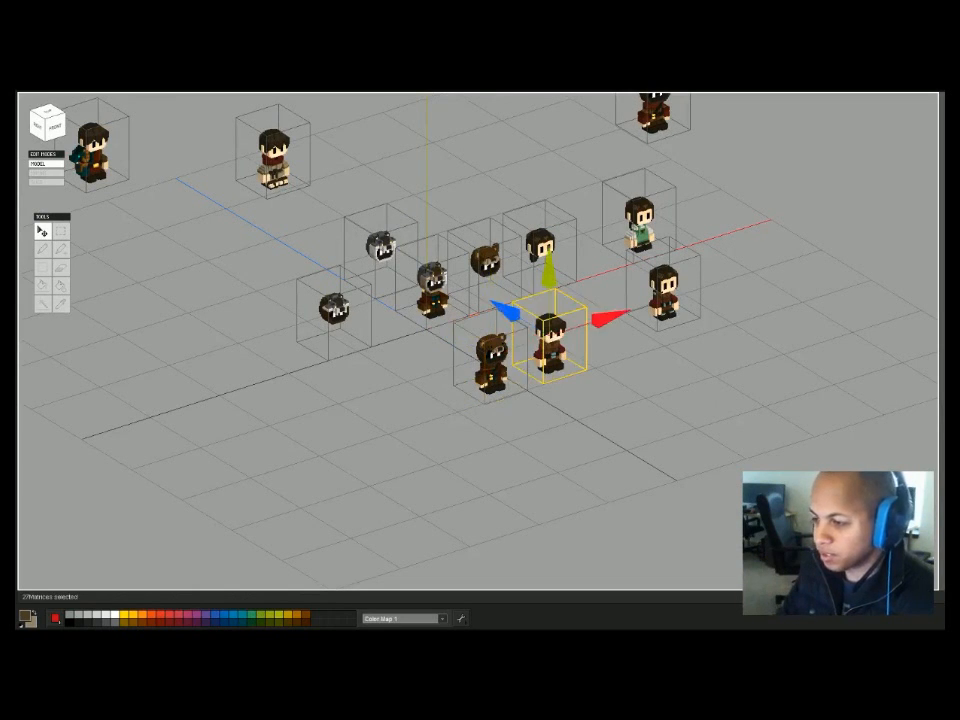
click(490, 372)
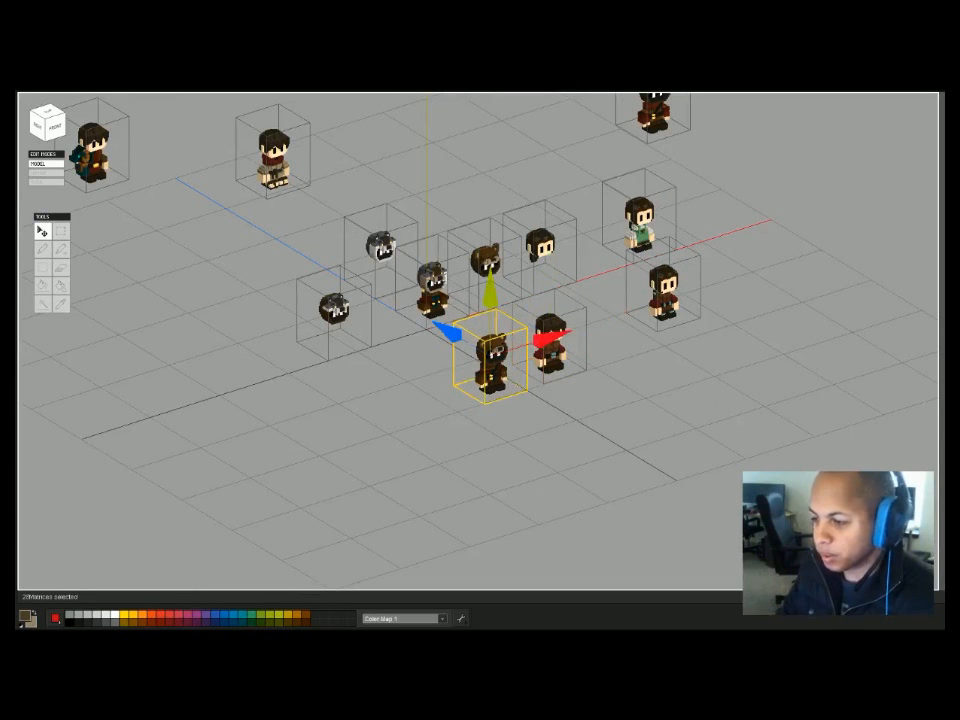
drag(447, 333, 343, 270)
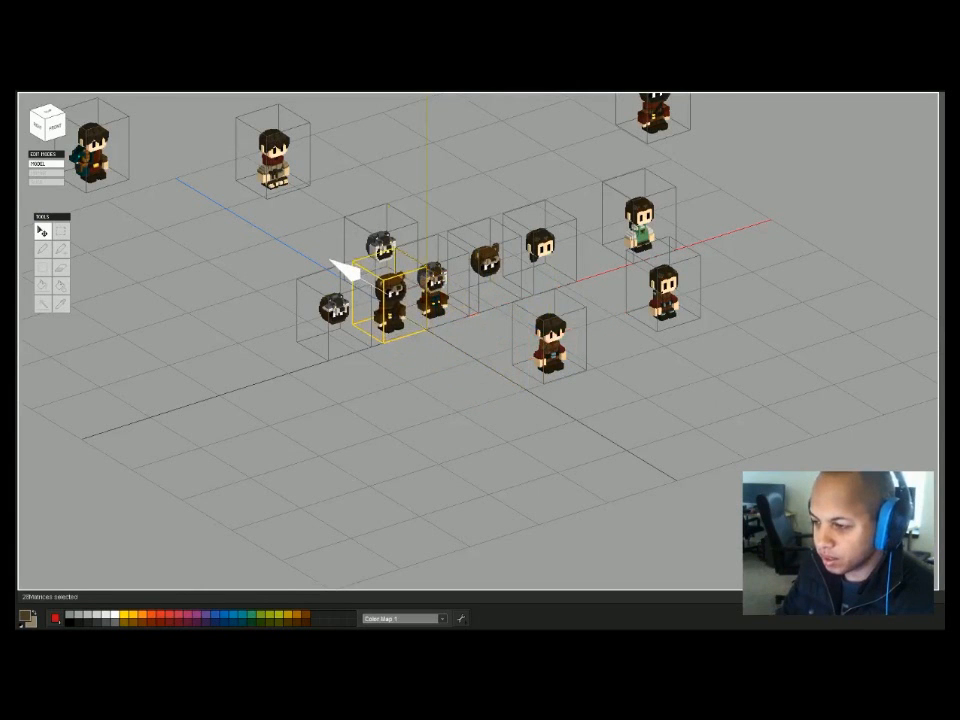
Fill the grey fur on the crown and brow of the female trapper's wolf hood with brown.
scroll(400, 300, up, 5)
scroll(400, 300, up, 6)
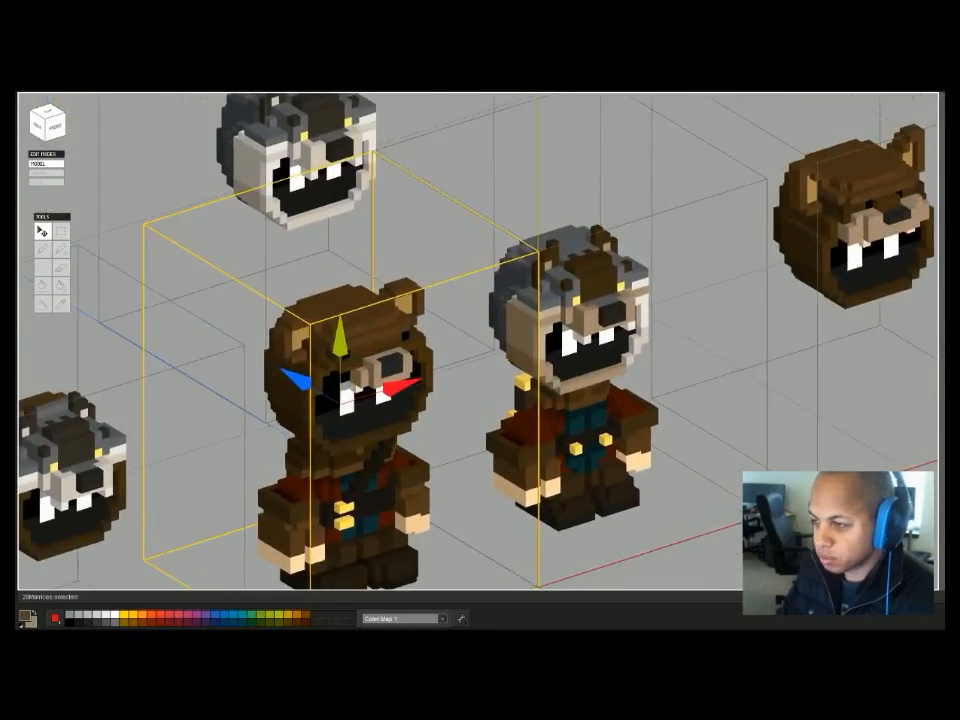
key(Tab)
scroll(480, 300, up, 4)
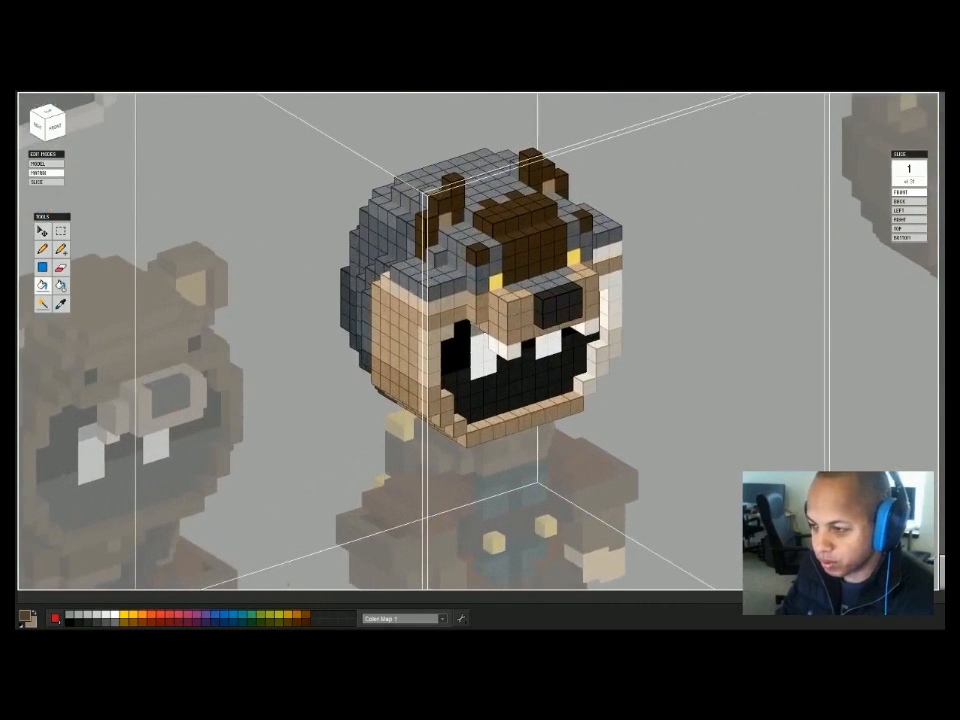
click(470, 175)
click(543, 281)
click(576, 242)
Fill the grey fur layers on the back of the wolf hood with the same brown and check the whole figure.
right_drag(576, 242, 795, 252)
click(446, 252)
click(440, 276)
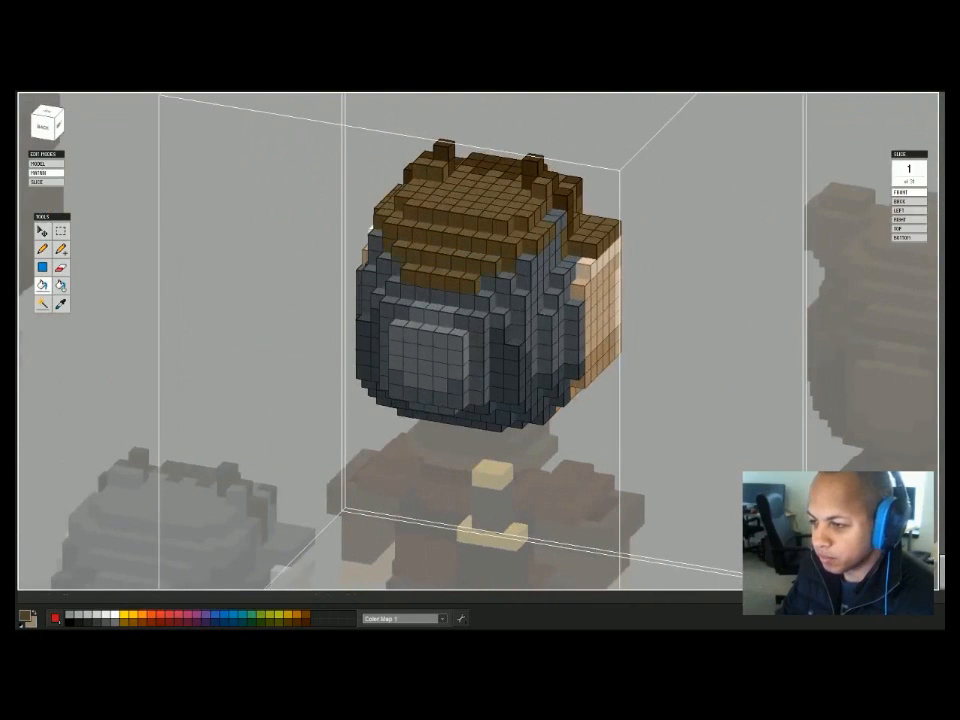
click(430, 352)
click(433, 314)
right_drag(433, 314, 235, 318)
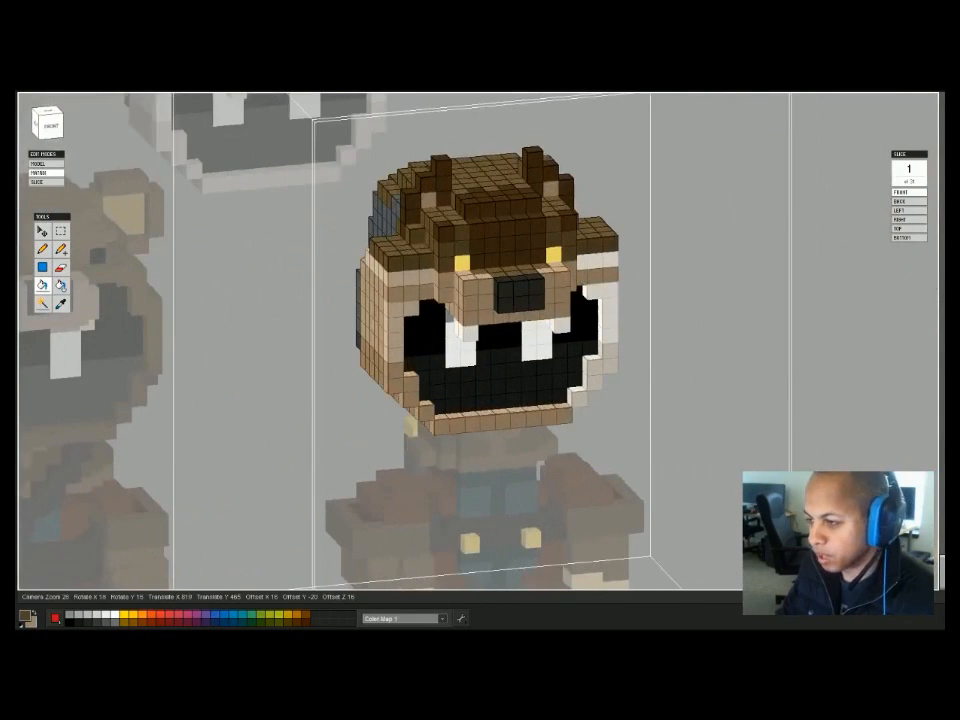
key(Tab)
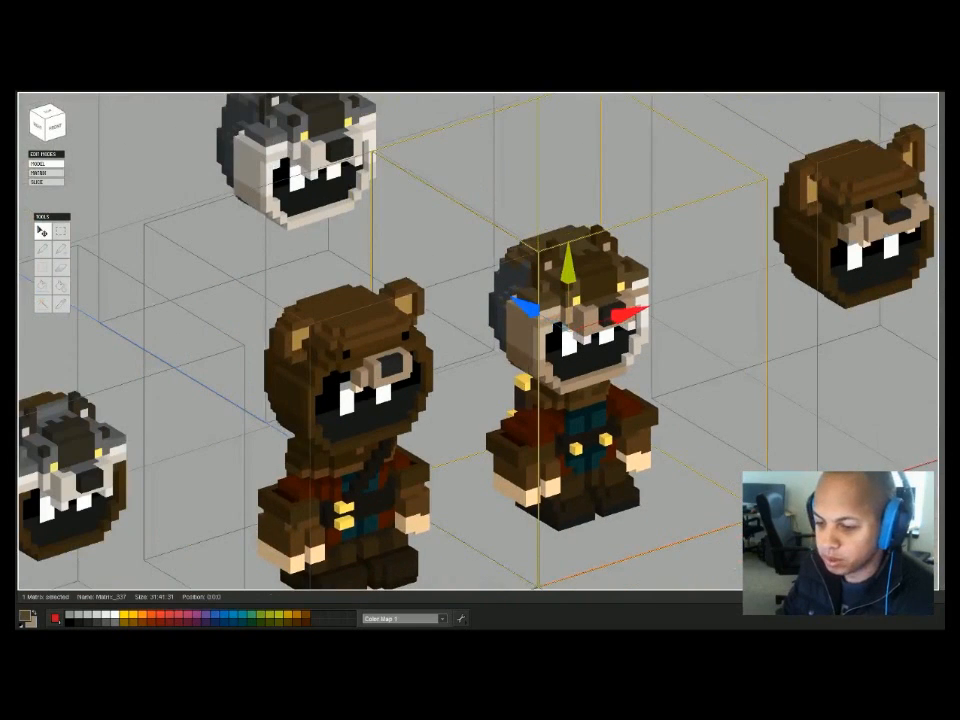
Adjust the brown in the colour picker and fill the grey fur around the wolf hood's back and sides with it.
click(25, 616)
drag(420, 132, 420, 137)
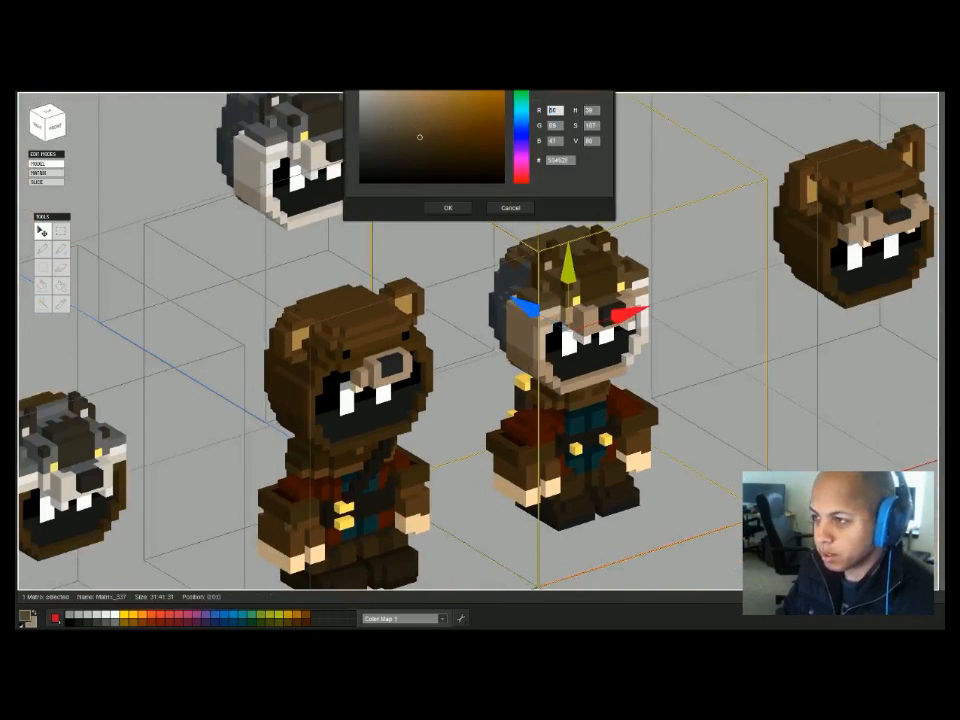
drag(421, 138, 421, 136)
click(448, 208)
right_drag(450, 250, 480, 255)
key(Tab)
scroll(480, 300, up, 5)
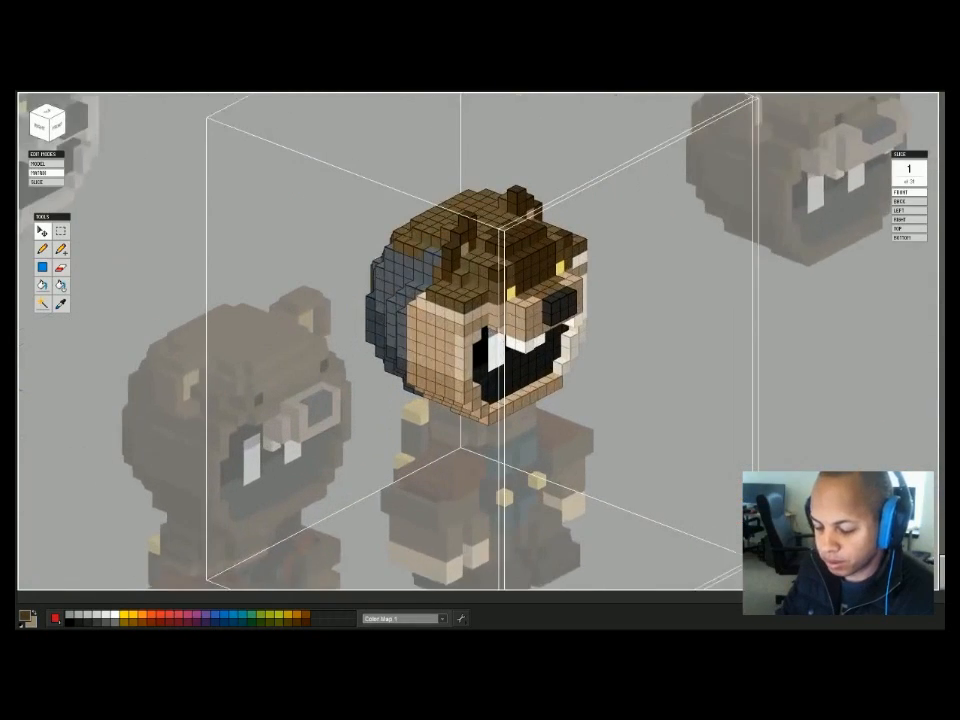
right_drag(480, 300, 620, 300)
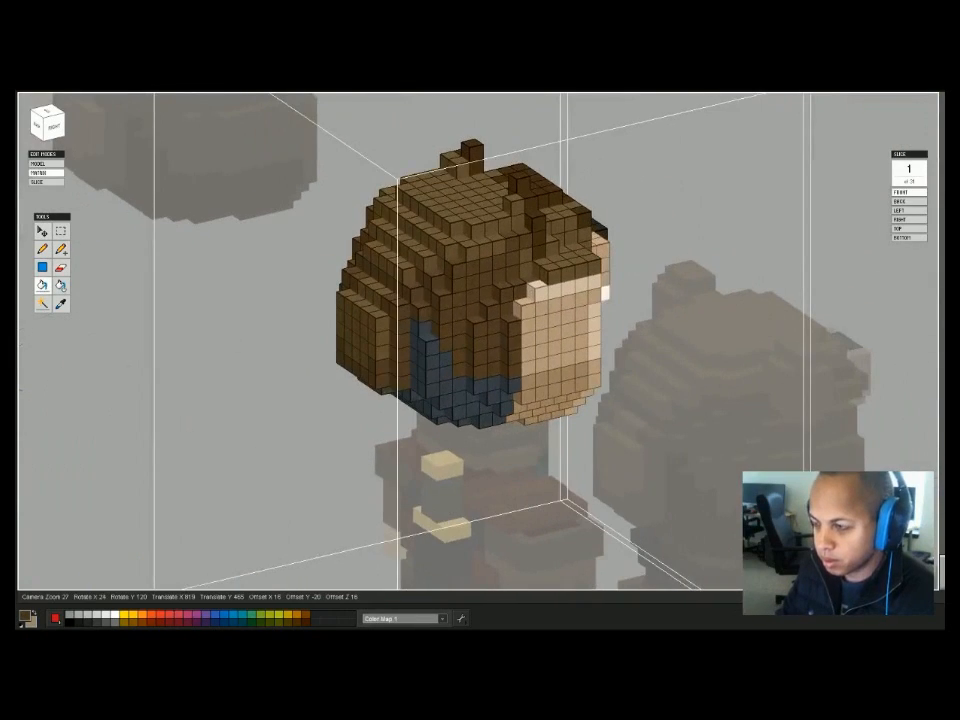
Set the paint colour to a slightly darker brown, RGB 81, 67, 48.
click(25, 616)
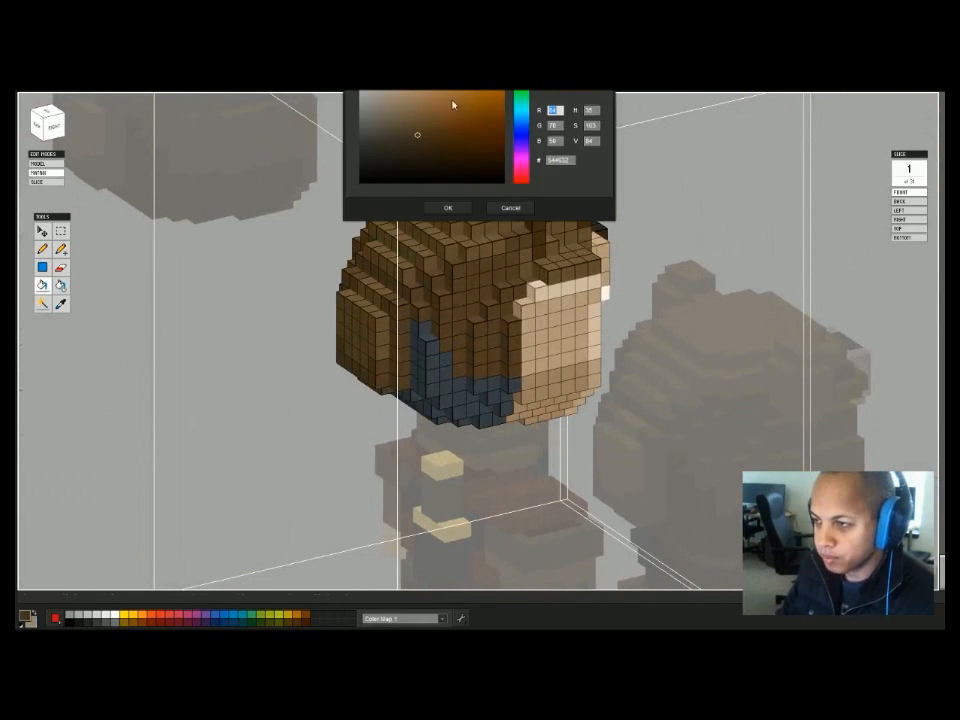
click(420, 138)
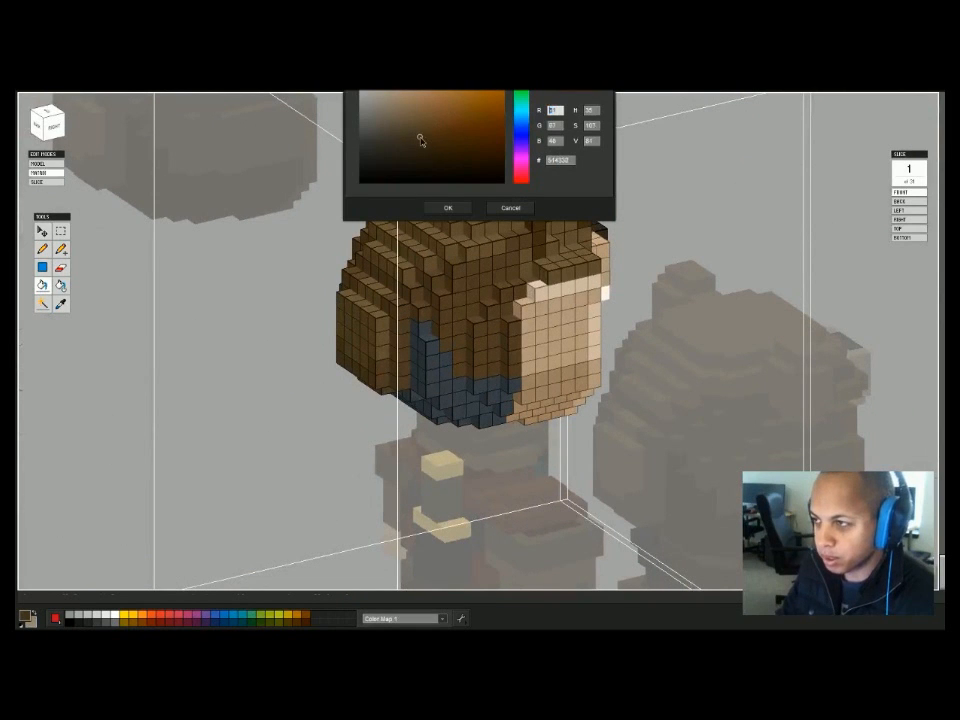
click(448, 207)
right_drag(450, 300, 360, 285)
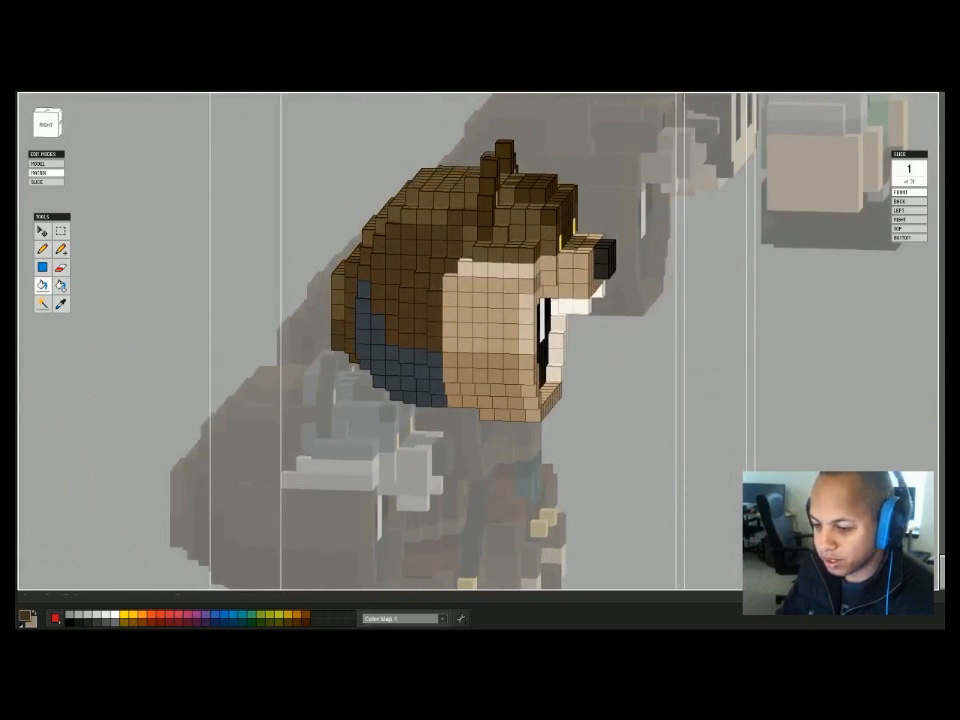
Mix a darker brown and fill the remaining blue-grey fur on the wolf hood's lower sides and back.
click(28, 620)
drag(427, 142, 426, 163)
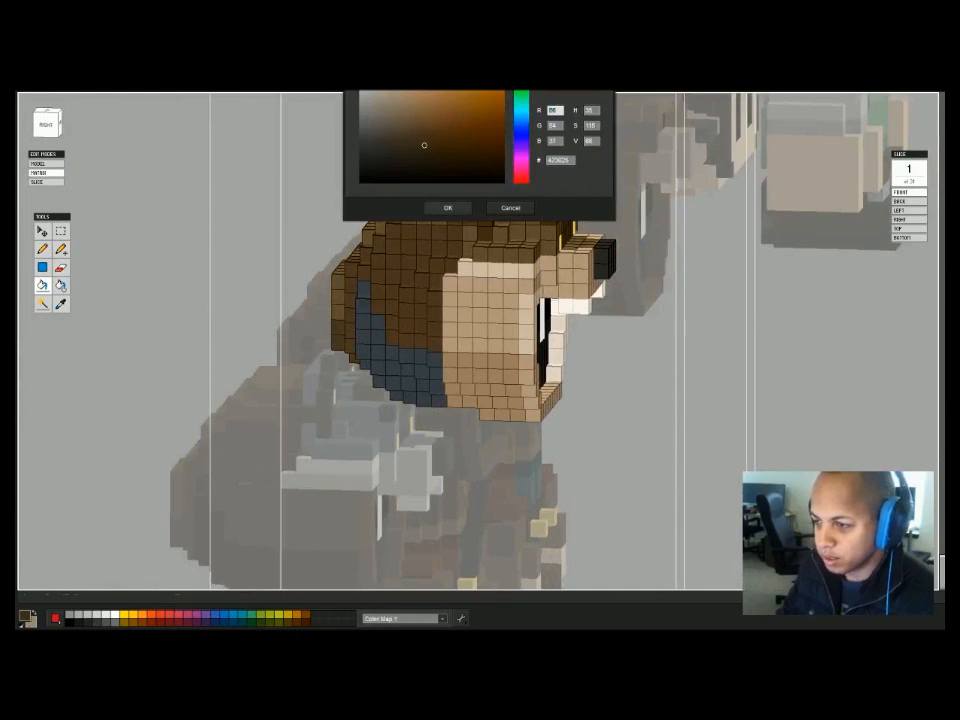
click(447, 207)
click(435, 359)
right_drag(435, 359, 560, 340)
click(447, 348)
right_drag(447, 348, 515, 345)
key(1)
scroll(540, 350, down, 4)
double_click(499, 323)
scroll(499, 323, up, 3)
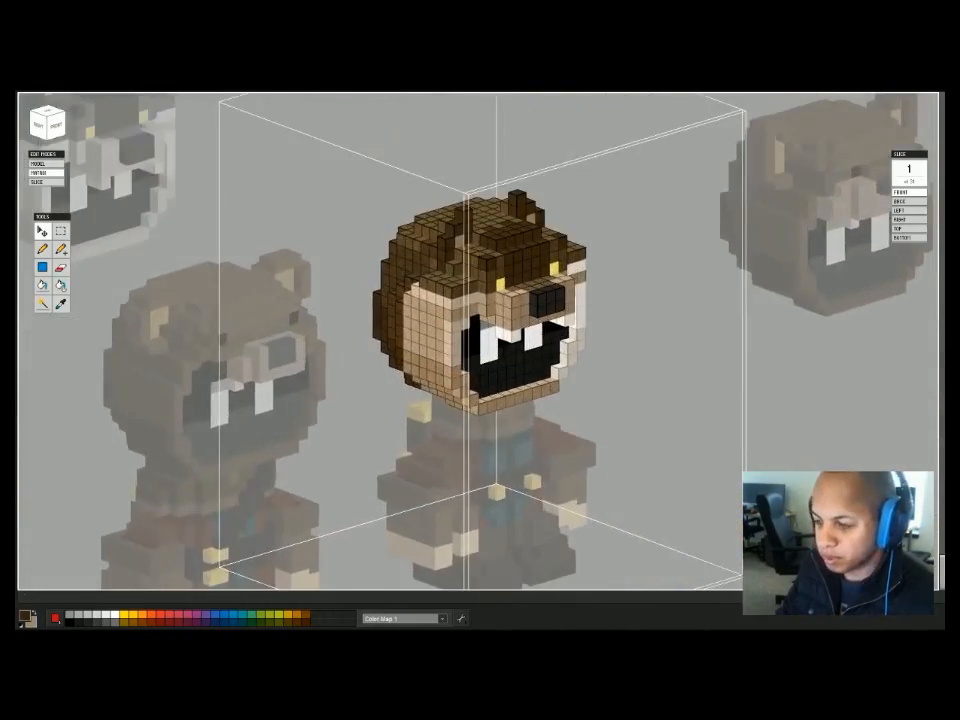
key(b)
mouse_move(395, 335)
right_down()
mouse_move(475, 330)
mouse_move(430, 335)
right_up()
click(460, 333)
key(ctrl+z)
key(g)
key(Tab)
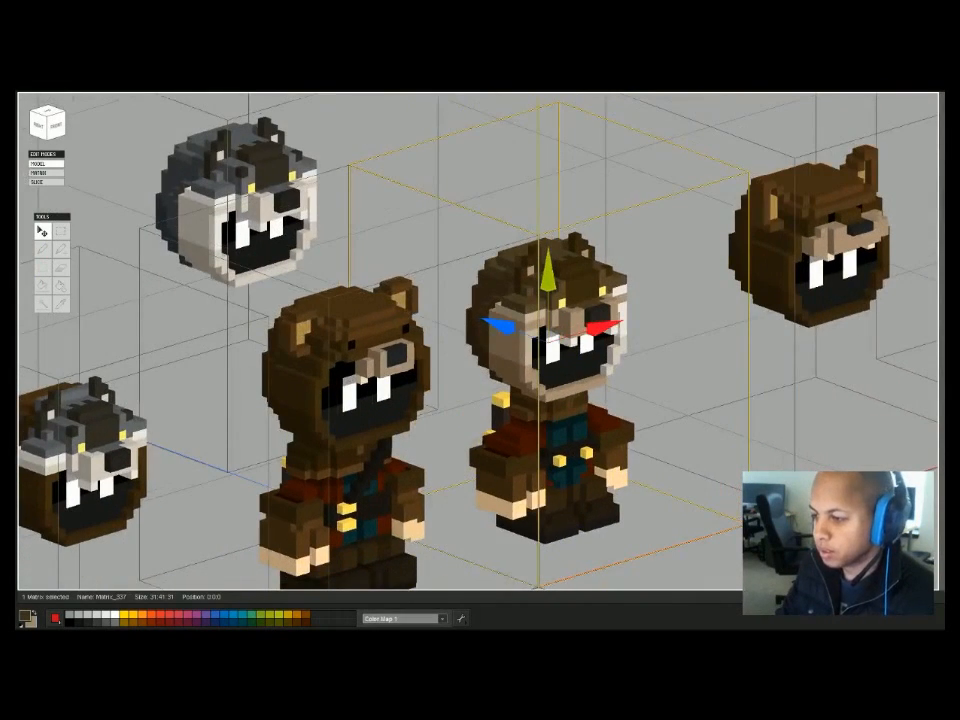
key(Tab)
scroll(480, 300, up, 5)
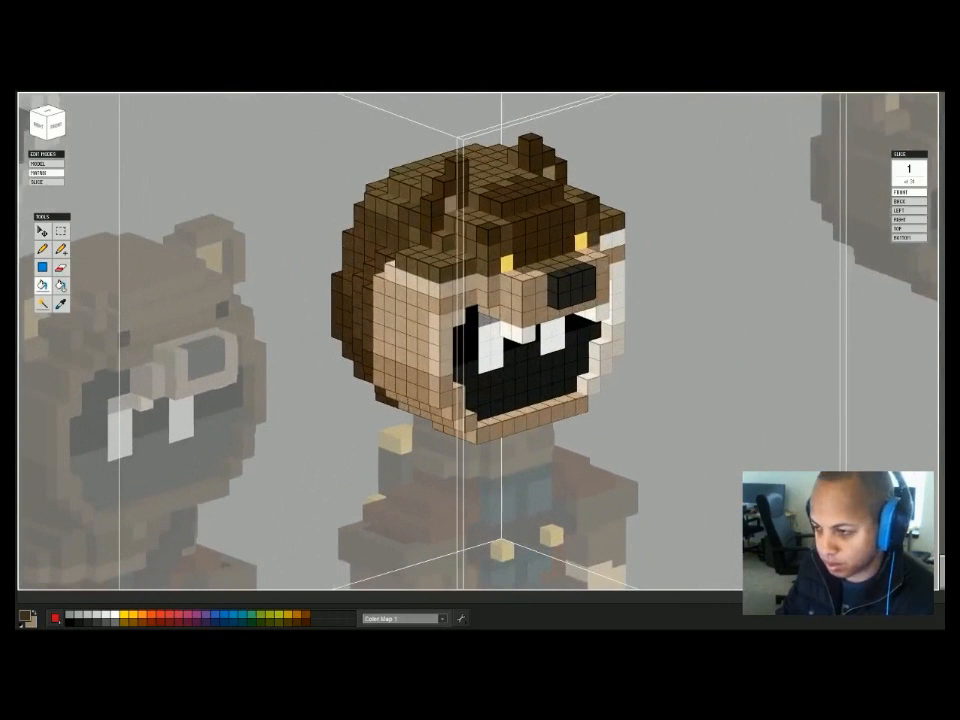
key(ctrl+z)
Paint the tan upper cheek panel on the side of the wolf hood dark brown, keeping its front edge light.
mouse_move(430, 335)
right_down()
mouse_move(485, 335)
mouse_move(439, 327)
right_up()
key(b)
click(427, 283)
right_drag(427, 283, 514, 287)
key(ctrl+z)
mouse_move(512, 284)
mouse_down()
mouse_move(512, 358)
mouse_move(447, 351)
mouse_move(447, 286)
mouse_move(511, 288)
mouse_move(497, 319)
mouse_move(478, 320)
mouse_up()
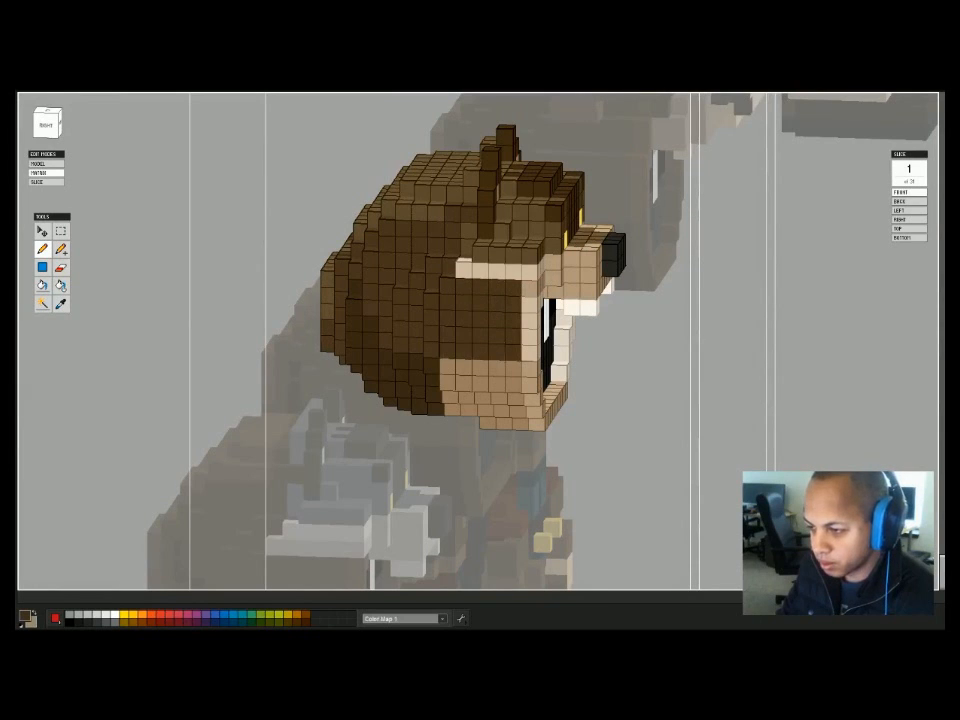
Fill the wolf hood's tan lower cheek and the rim of the lower jaw with brown.
key(g)
click(480, 376)
right_drag(495, 390, 445, 365)
click(450, 375)
click(462, 391)
click(480, 408)
click(491, 360)
right_drag(491, 362, 498, 408)
click(424, 392)
click(450, 408)
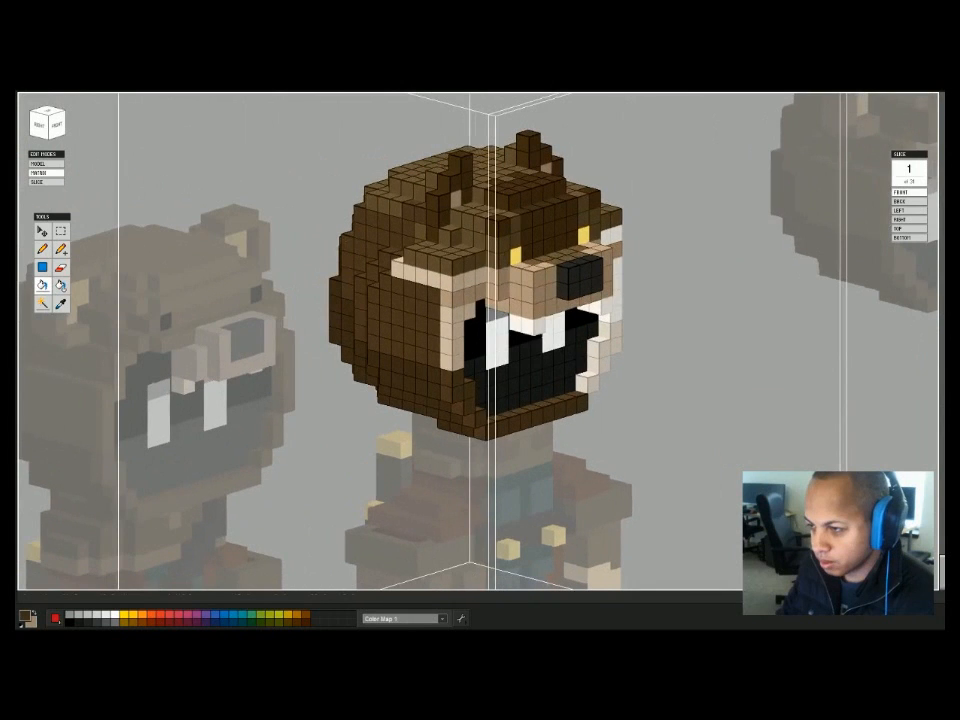
Recolour the cheek's light front edge and the rear of the pale strip above it brown, and deselect the hood.
right_drag(614, 358, 622, 360)
click(450, 287)
click(466, 292)
click(484, 293)
right_drag(484, 293, 368, 291)
key(Tab)
scroll(410, 291, down, 5)
key(ctrl+d)
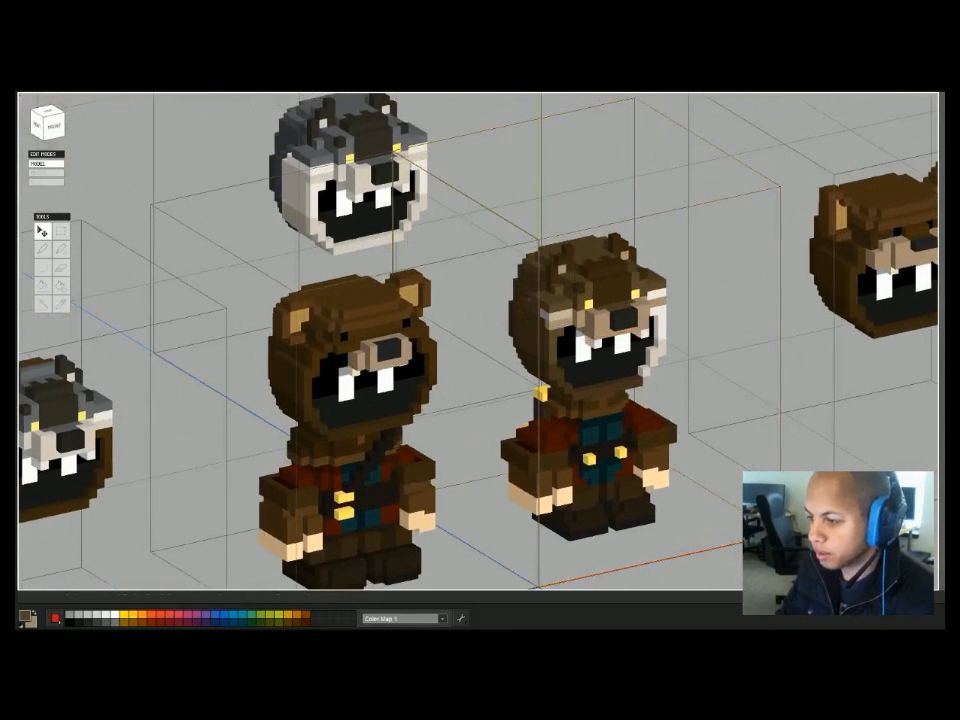
Mix a lighter, warmer brown of RGB 94, 77, 51 and recolour the wolf hood's olive-brown fur with it.
click(588, 318)
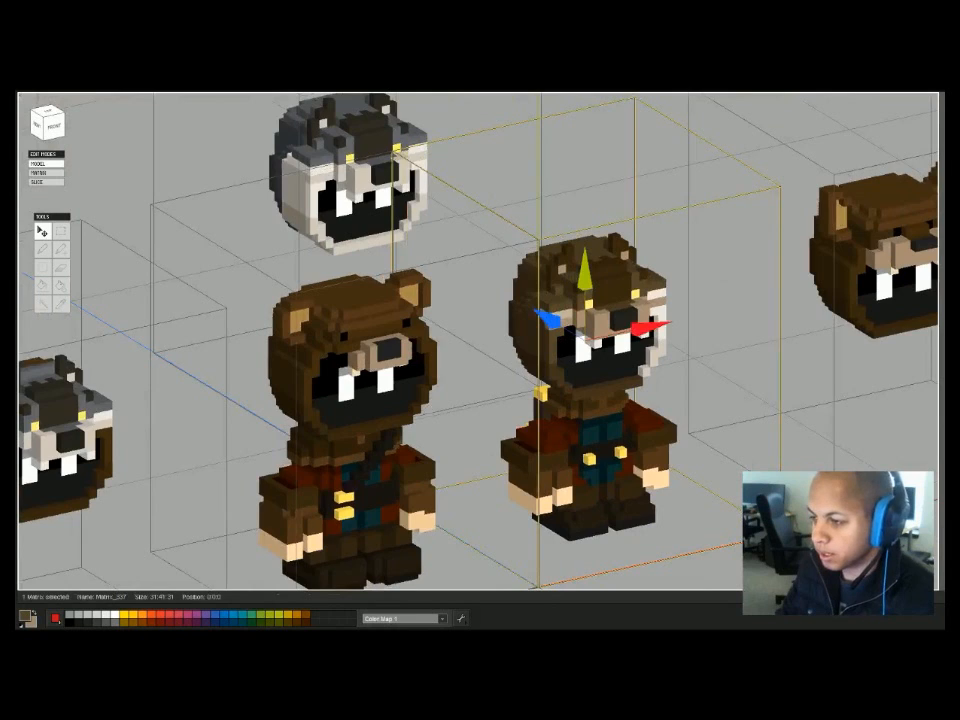
key(Tab)
scroll(588, 318, up, 5)
right_drag(588, 318, 684, 322)
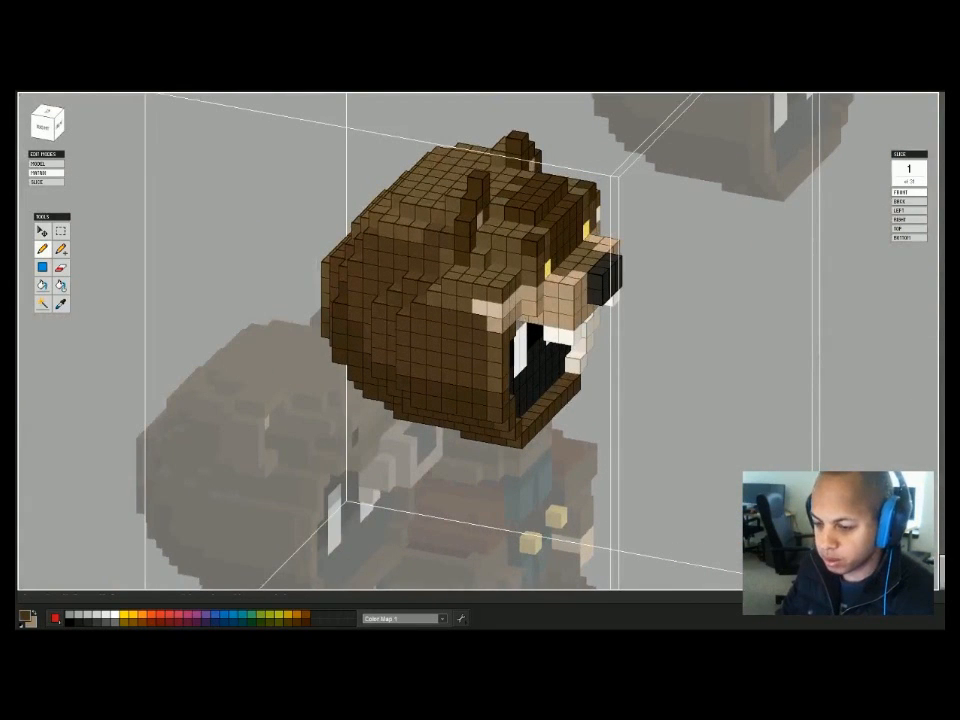
click(28, 619)
click(424, 131)
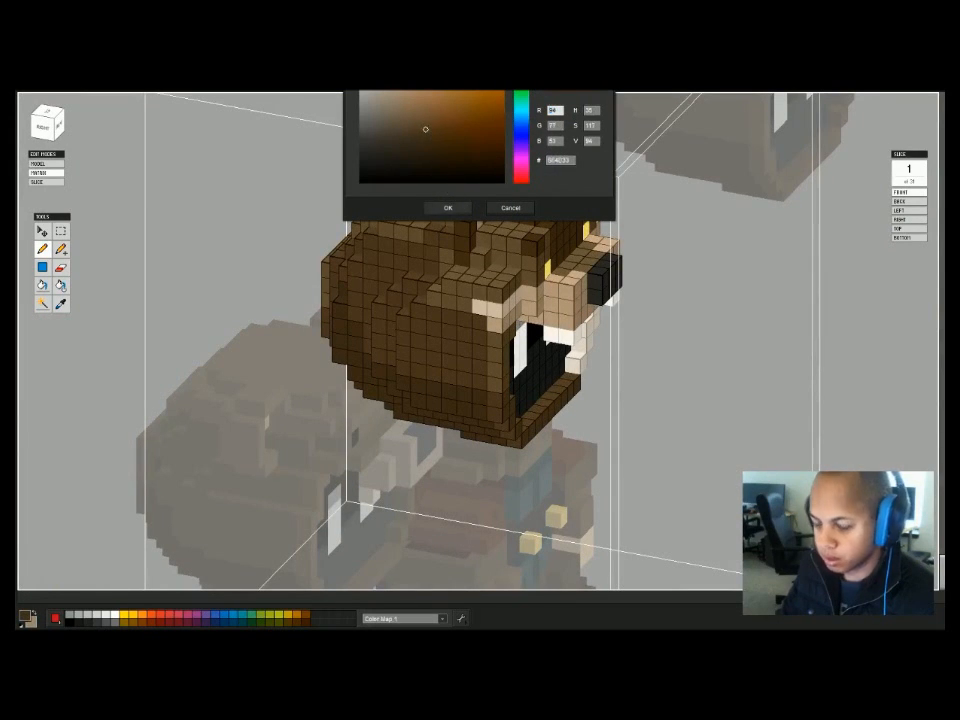
key(Return)
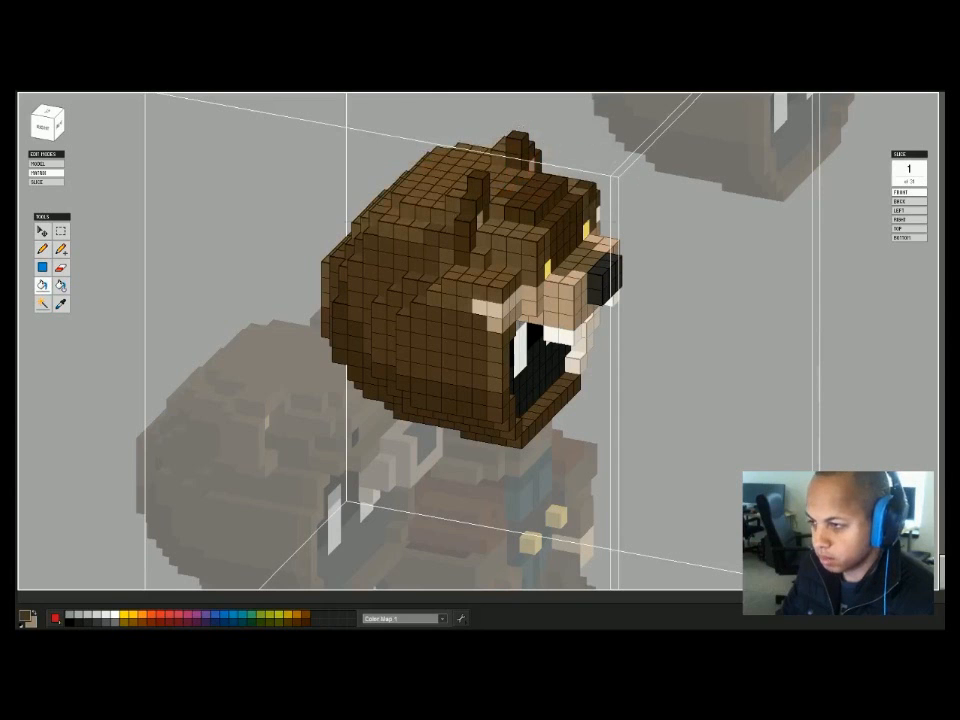
right_drag(692, 562, 607, 558)
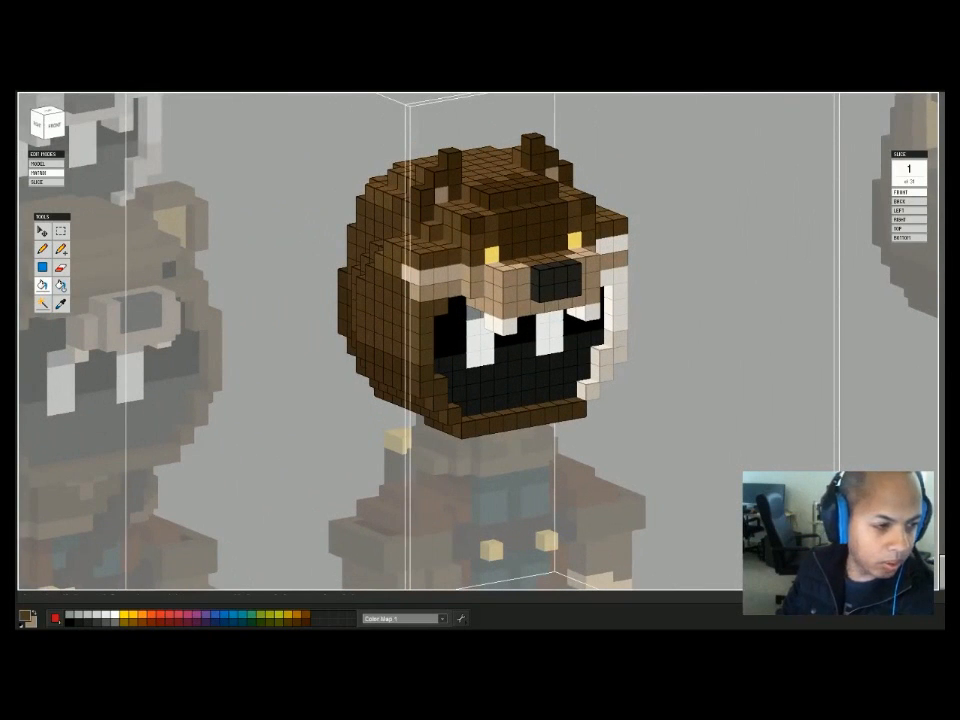
key(Tab)
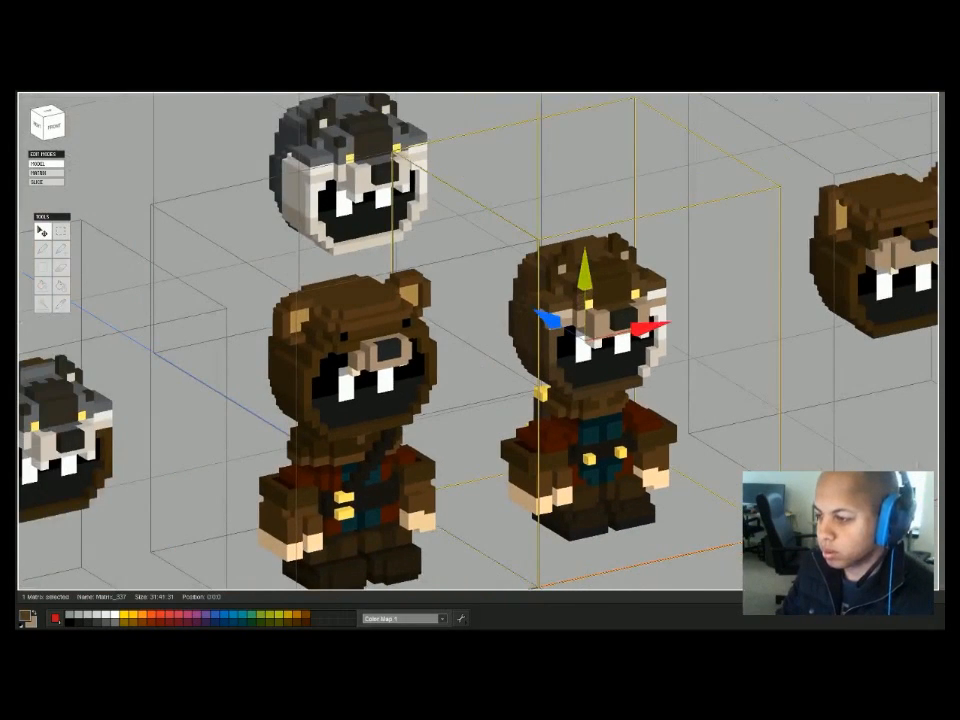
Pick up the tan of the bear hood's ears and recolour the wolf hood's inner ears with it.
key(Tab)
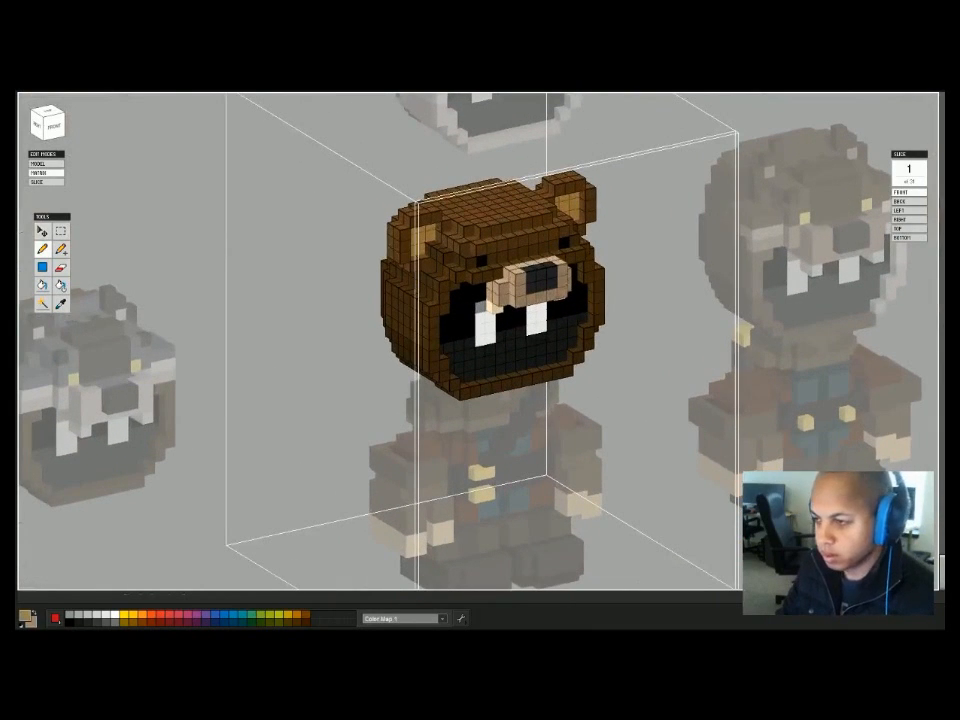
key(Tab)
key(Tab)
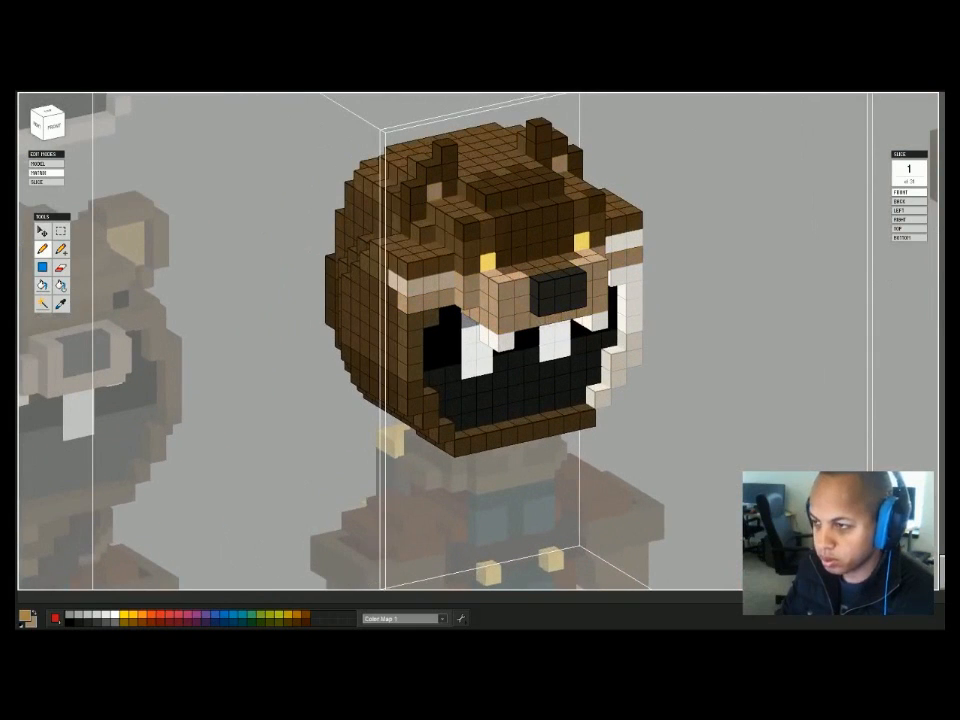
mouse_move(480, 340)
middle_down()
mouse_move(542, 354)
mouse_move(482, 340)
mouse_move(490, 338)
middle_up()
Try painting the wolf hood's yellow eyes black and undo the change.
alt+click(450, 335)
click(490, 264)
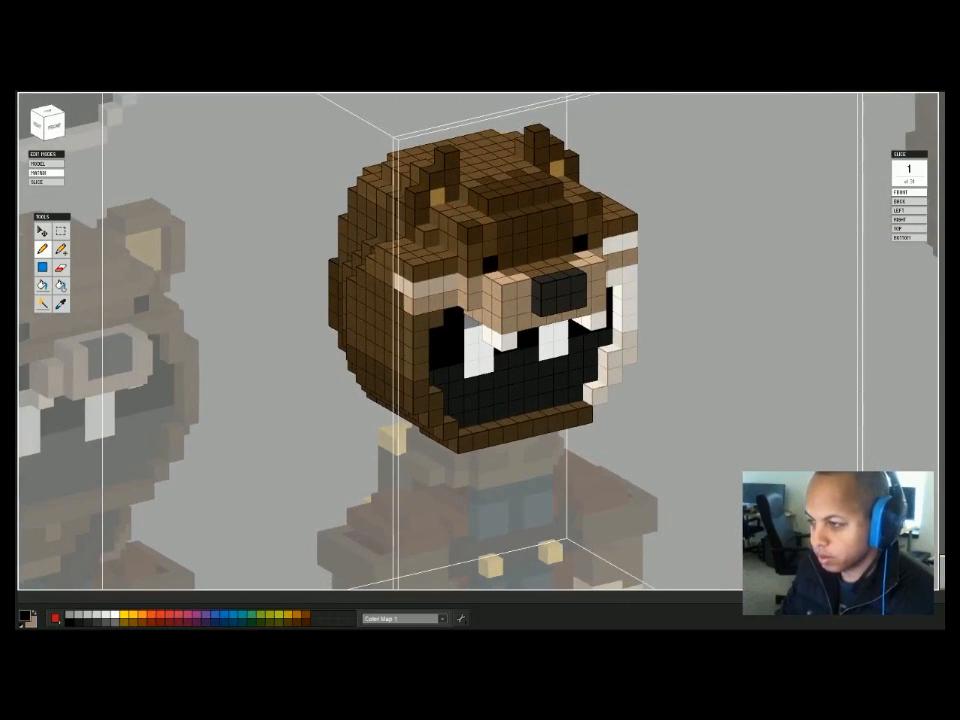
key(ctrl+z)
key(ctrl+z)
key(Tab)
scroll(478, 340, down, 6)
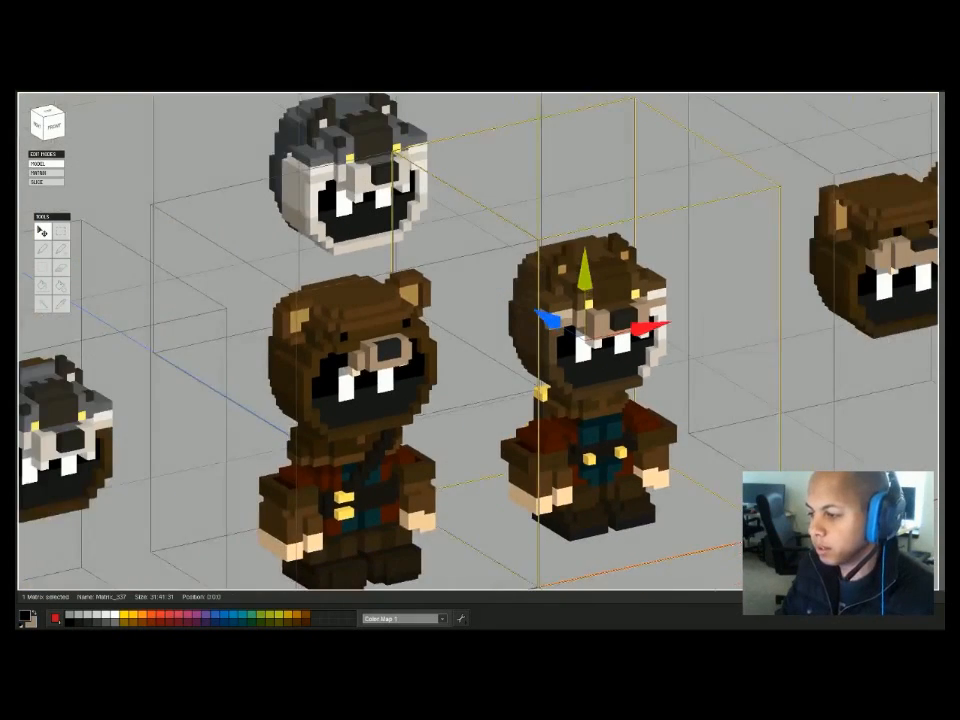
Replace the light-cheeked half of the wolf hood with a mirrored copy of the recoloured brown half.
key(Tab)
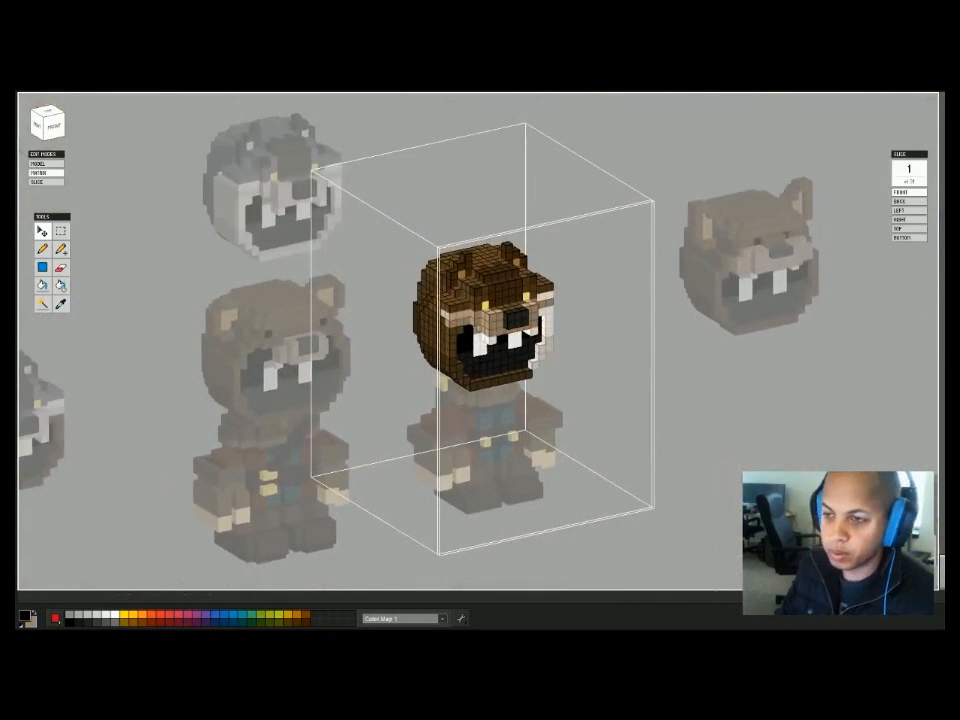
key(1)
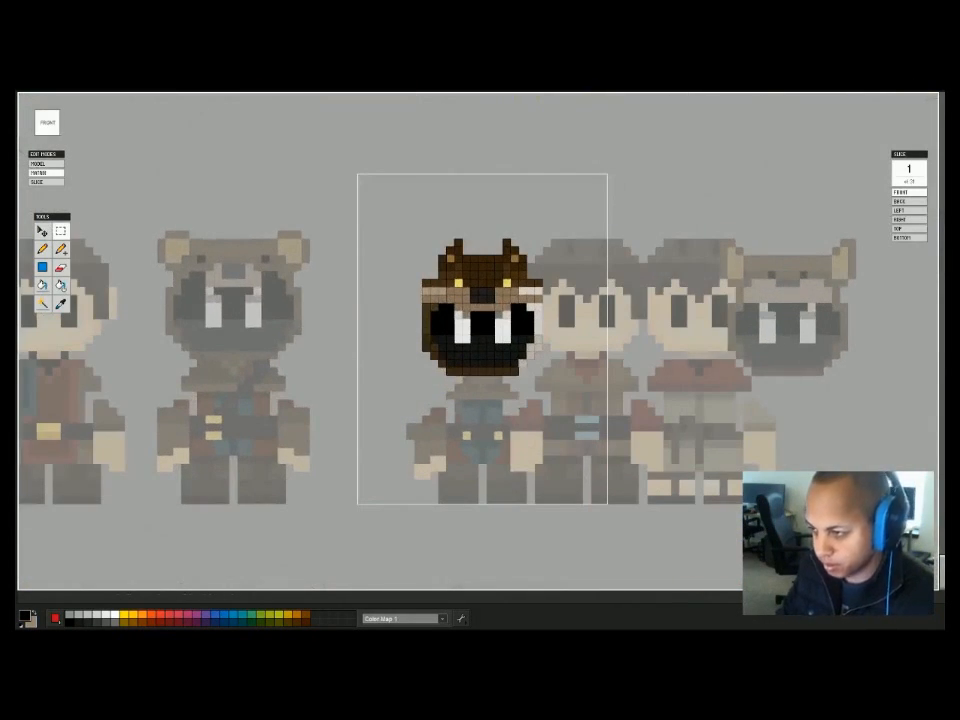
drag(490, 212, 566, 398)
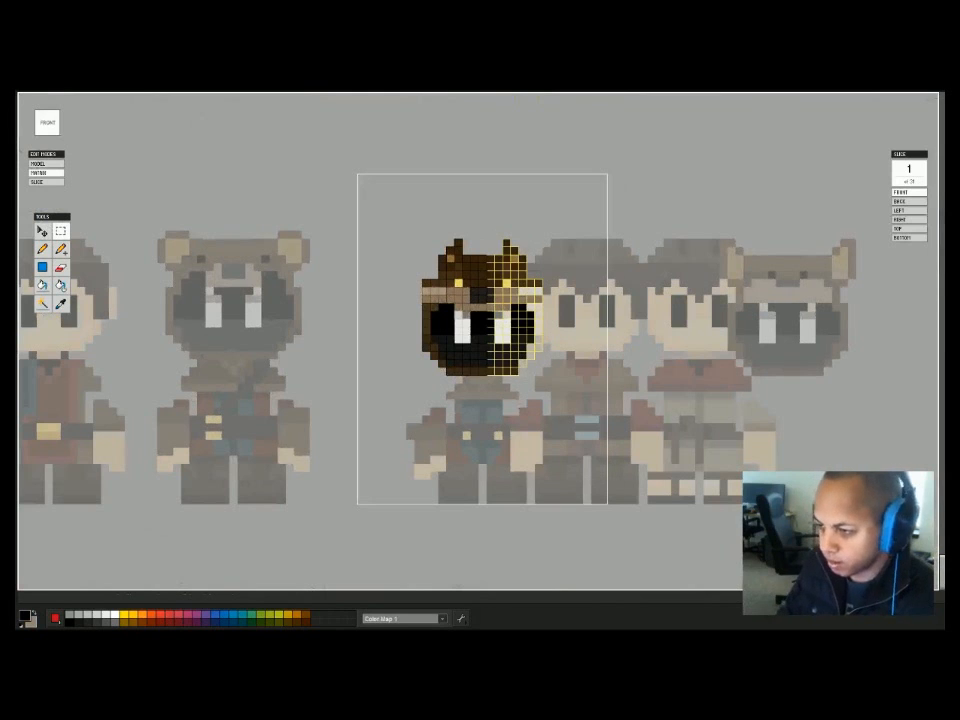
key(Delete)
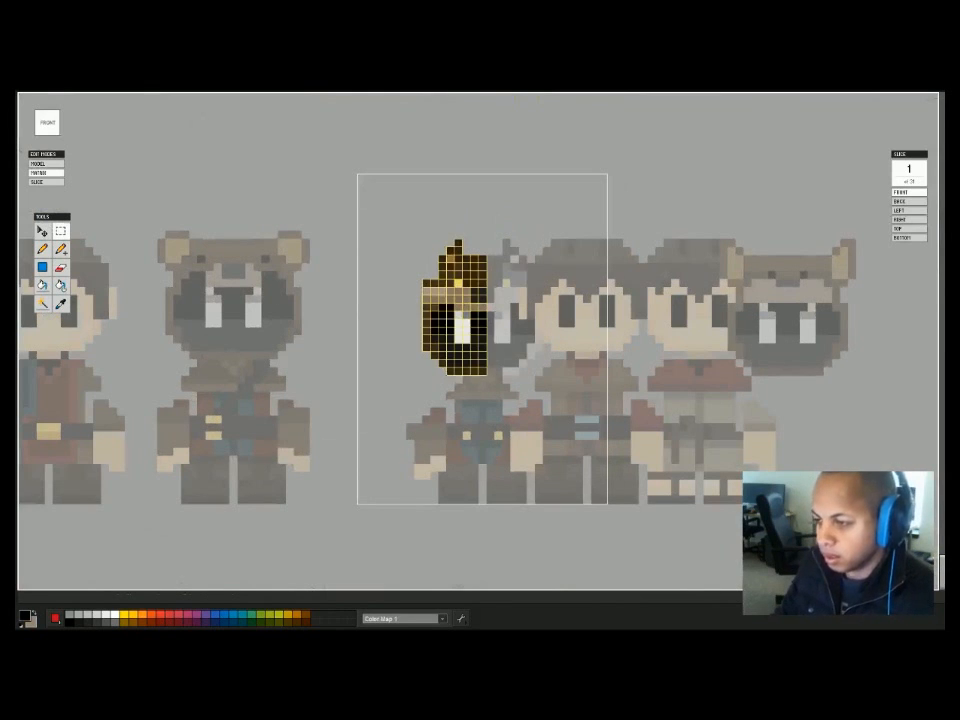
key(ctrl+v)
key(shift+x)
drag(530, 301, 586, 301)
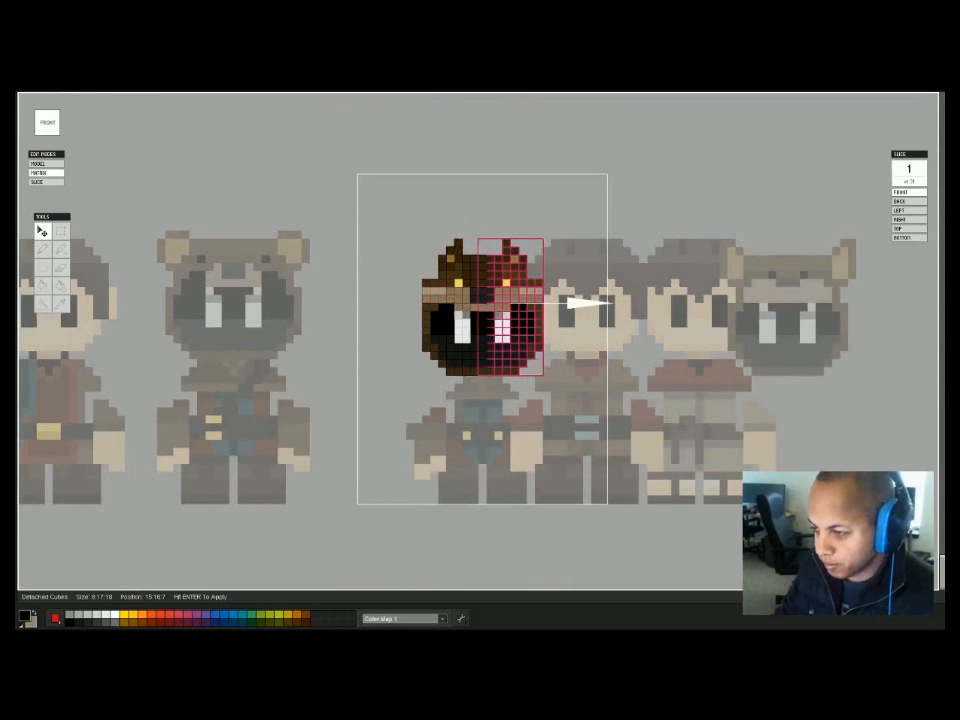
key(Return)
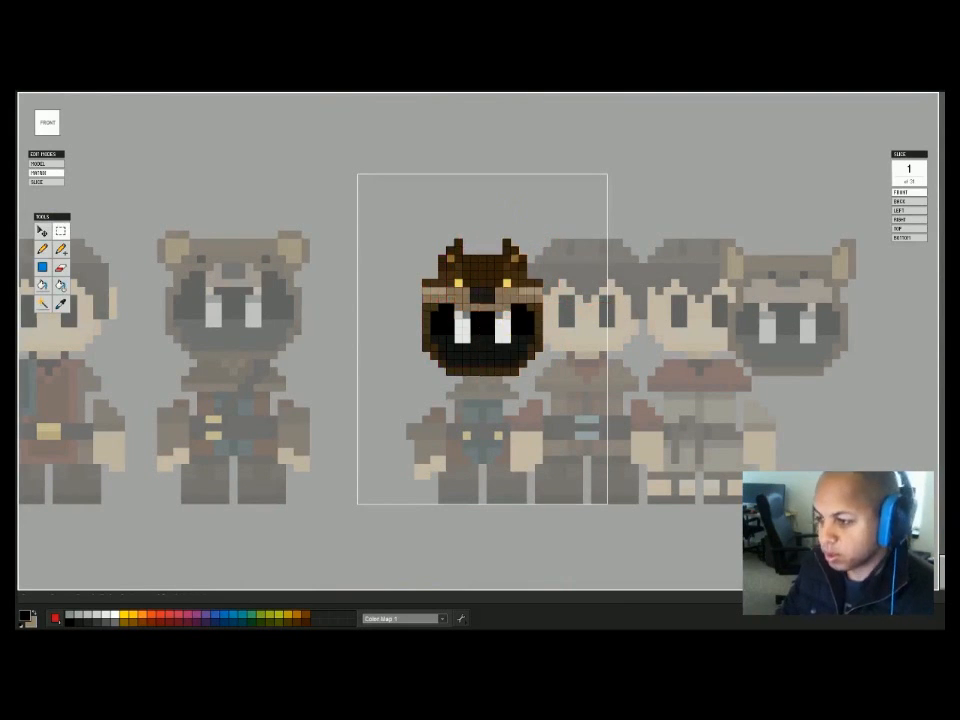
key(Tab)
Compare the mirrored wolf hood with the bear hood and examine its shape from the side and the front.
scroll(535, 525, up, 2)
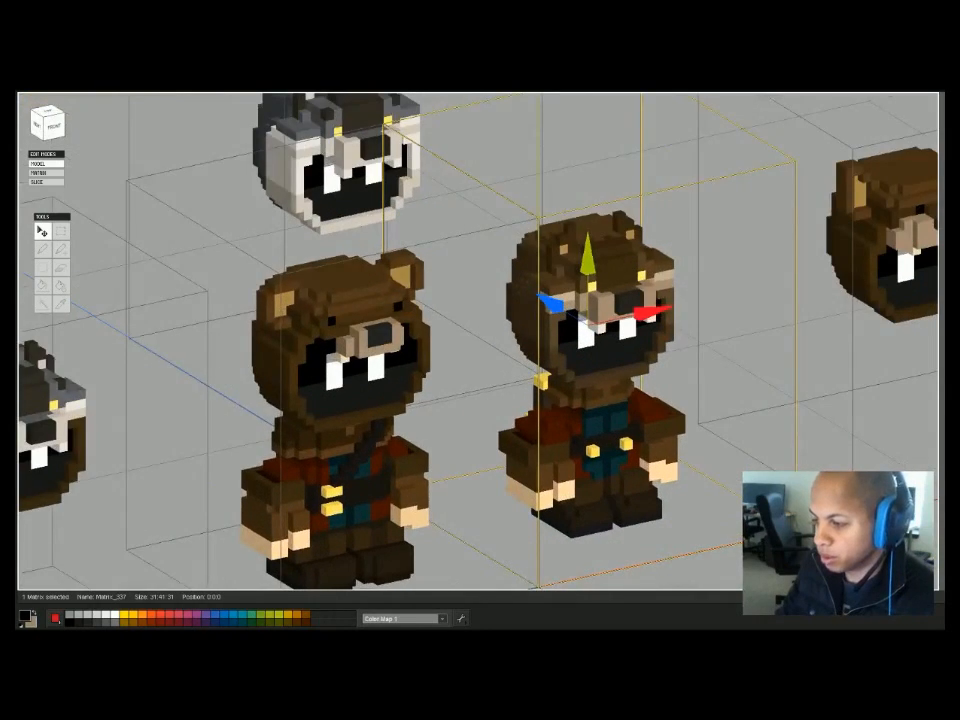
scroll(480, 340, down, 4)
mouse_move(480, 340)
right_down()
mouse_move(530, 345)
mouse_move(480, 347)
right_up()
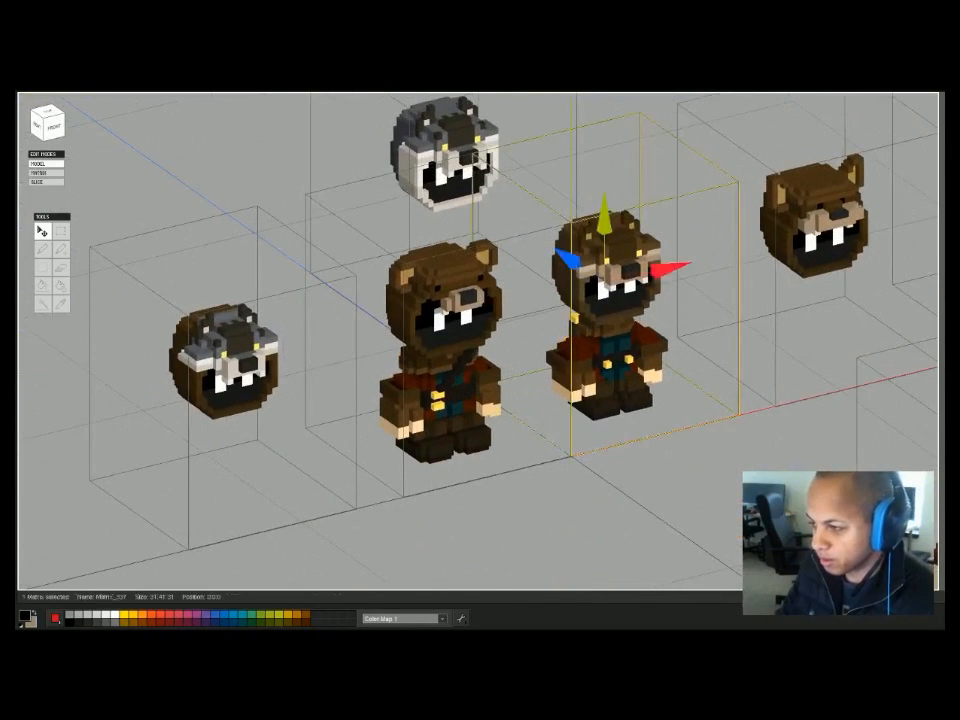
key(Tab)
right_drag(480, 347, 622, 347)
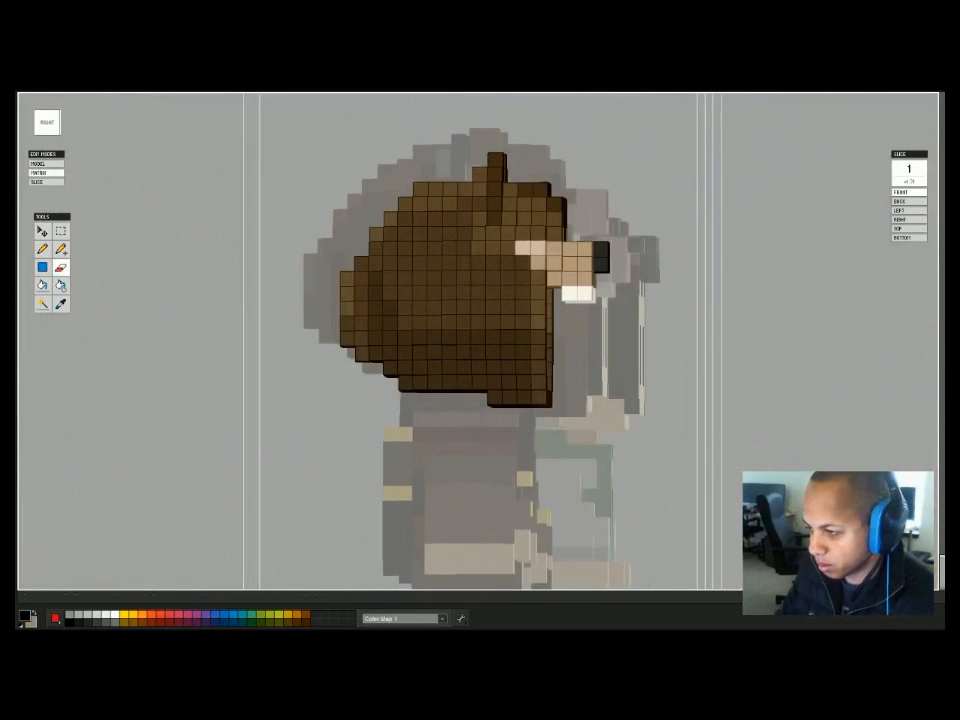
right_drag(520, 330, 460, 335)
key(1)
scroll(480, 340, down, 4)
click(520, 500)
scroll(480, 340, down, 2)
click(617, 312)
key(2)
scroll(617, 312, up, 6)
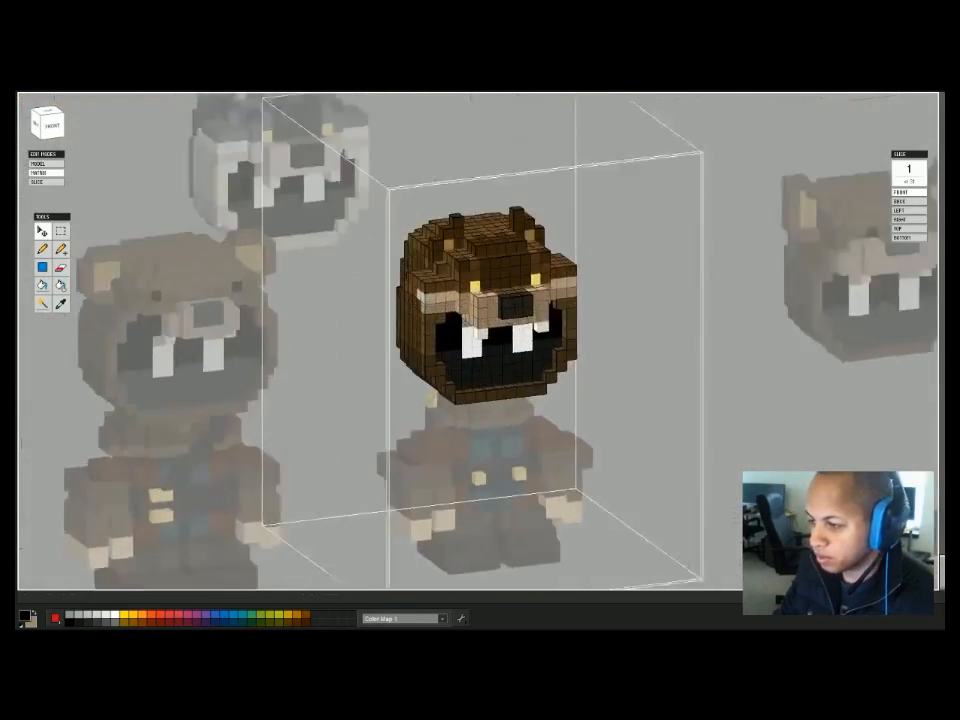
Build up both ears of the wolf hood with dark brown voxels into broader, stepped shapes.
right_drag(600, 312, 680, 350)
right_drag(480, 340, 405, 345)
scroll(480, 340, up, 3)
right_drag(420, 215, 395, 217)
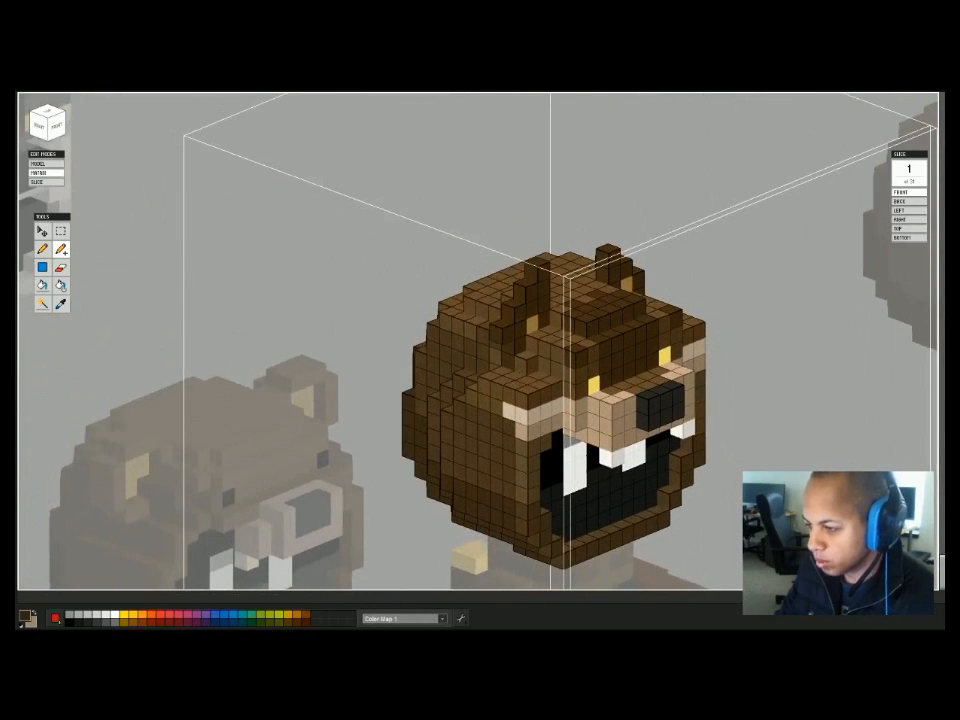
right_drag(376, 276, 465, 278)
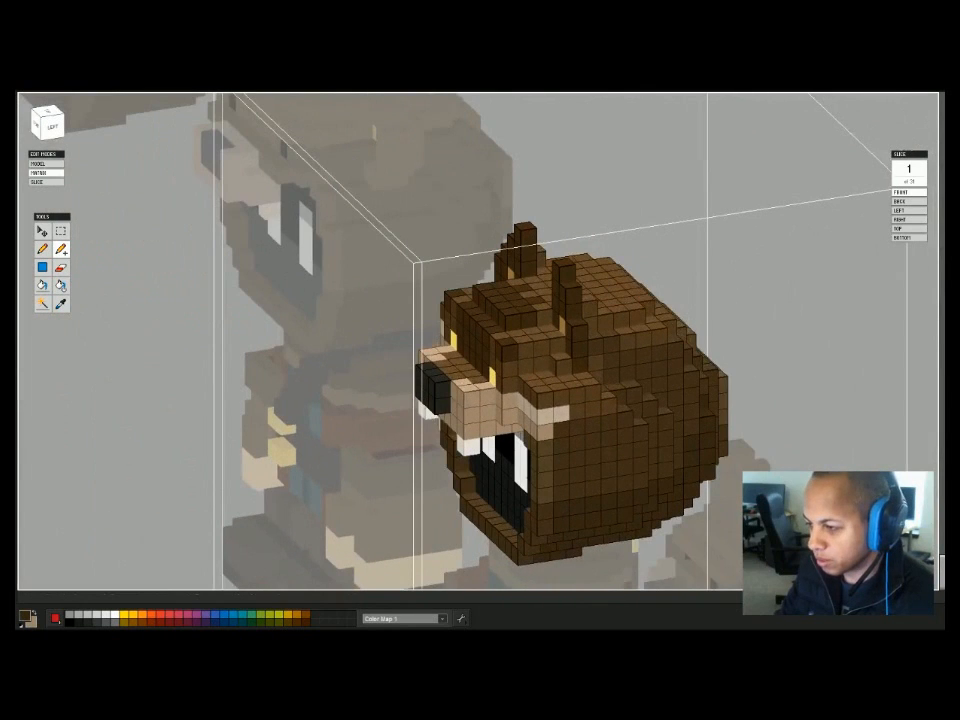
right_drag(350, 278, 455, 284)
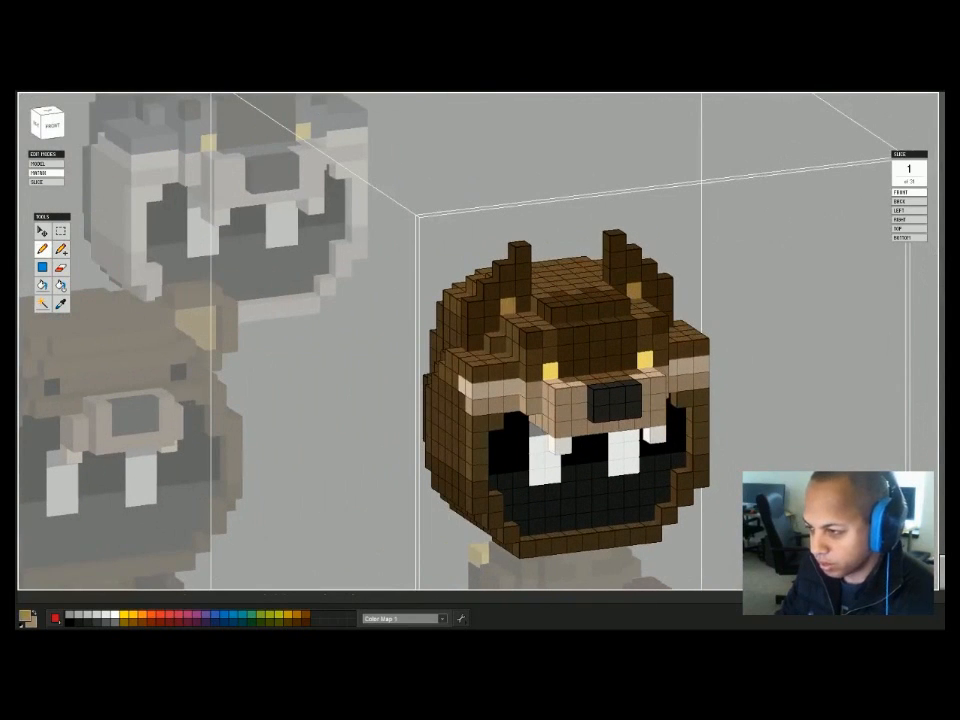
Extend the tan inner area across the fronts of the wolf hood's enlarged ears.
right_drag(640, 292, 600, 290)
click(631, 285)
click(648, 300)
click(648, 317)
right_drag(648, 317, 668, 320)
key(Tab)
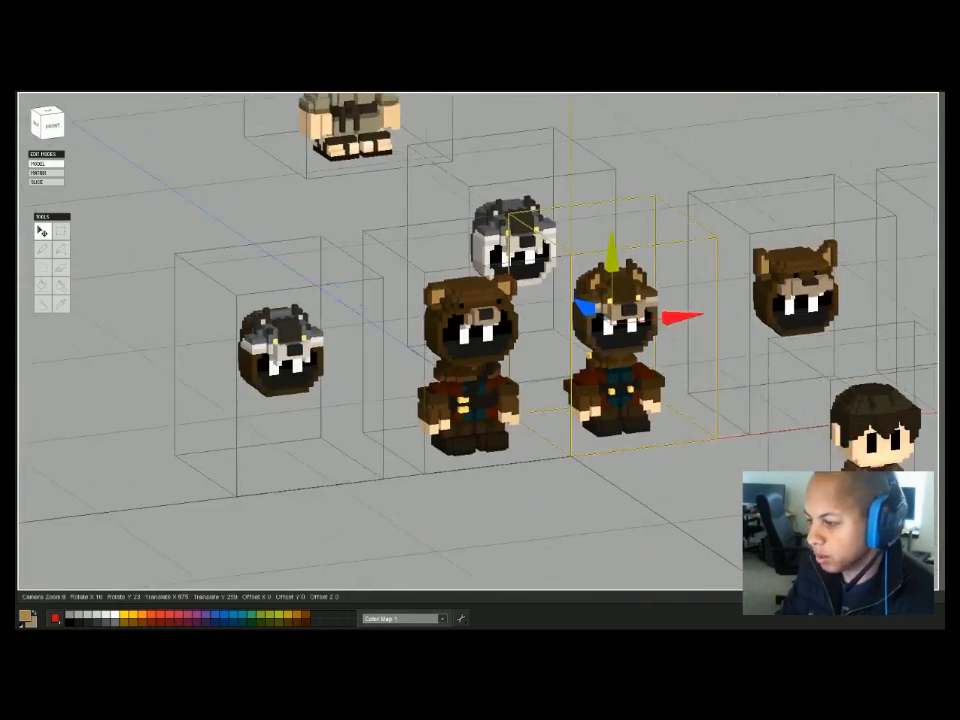
Examine the wolf hood's ears and fur from the front and from behind.
mouse_move(600, 320)
right_down()
mouse_move(640, 322)
mouse_move(642, 334)
mouse_move(628, 346)
mouse_move(510, 348)
mouse_move(545, 300)
mouse_move(680, 340)
mouse_move(672, 328)
mouse_move(604, 342)
right_up()
scroll(672, 328, down, 2)
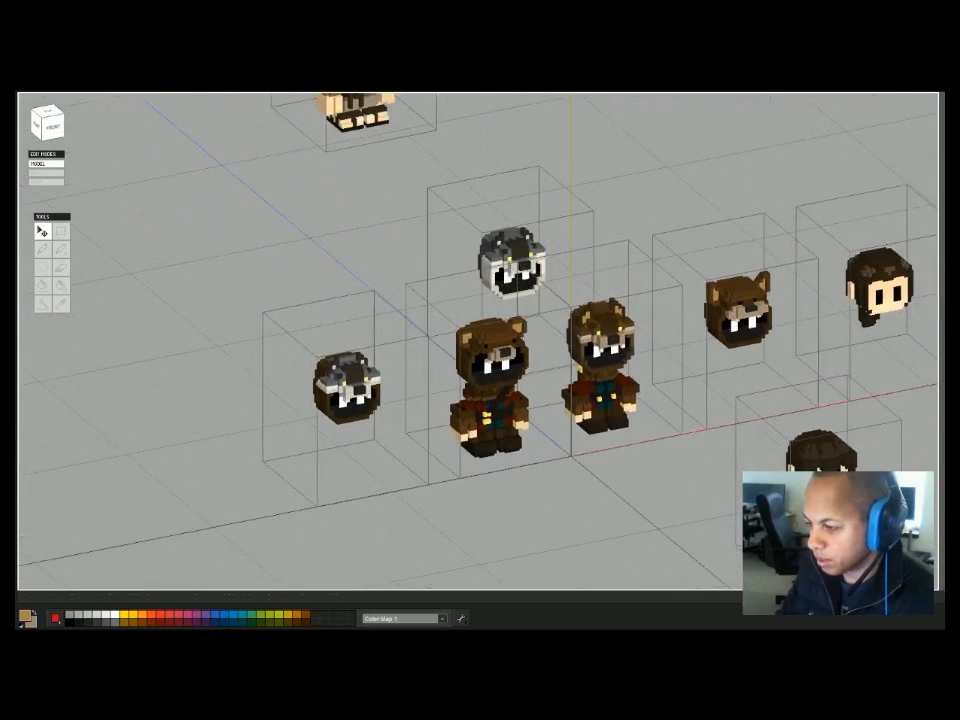
click(604, 350)
double_click(604, 346)
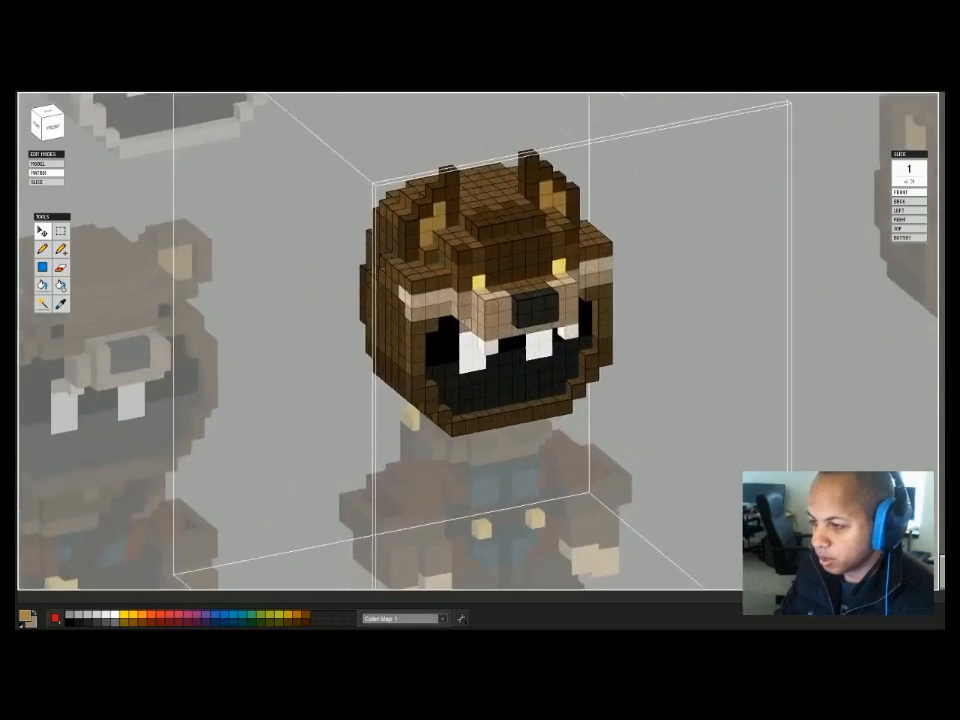
right_drag(604, 346, 700, 386)
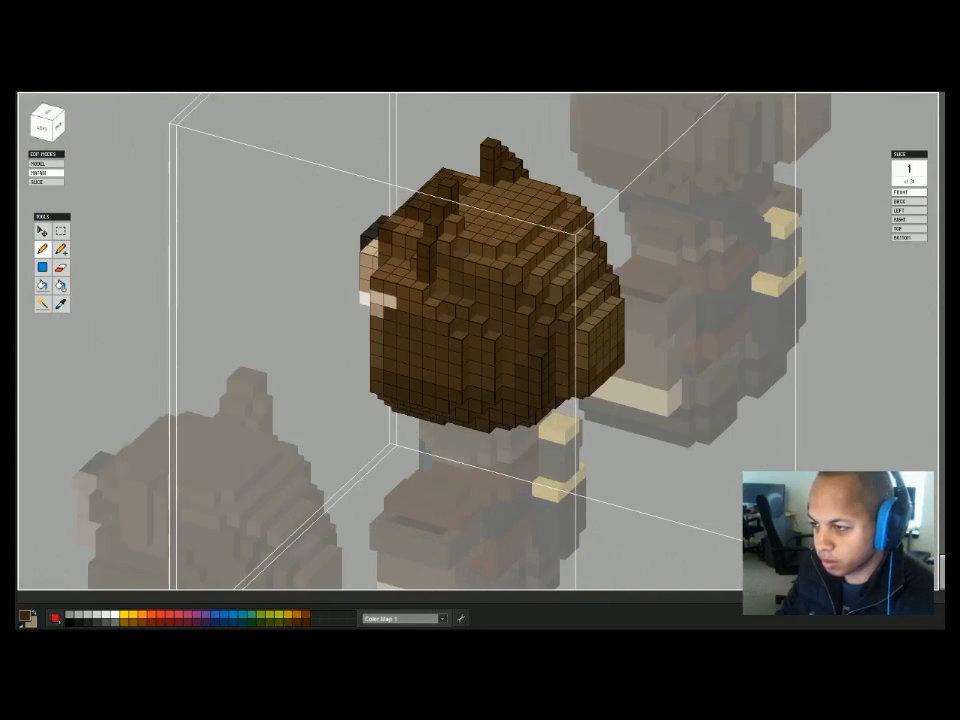
key(Tab)
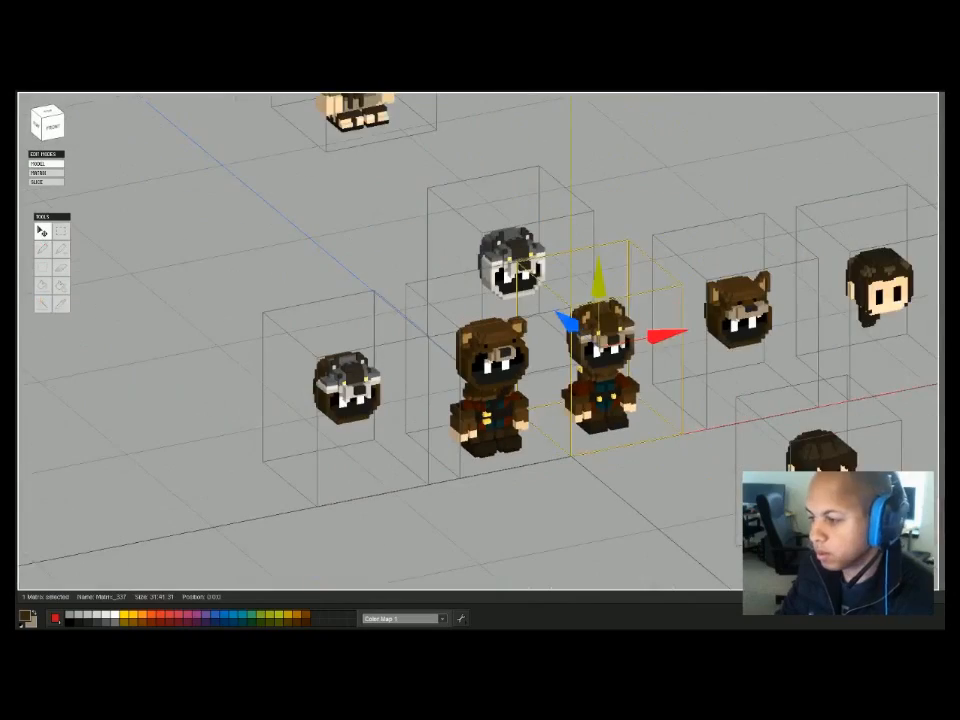
Compare the wolf-hooded trapper with the bear-hooded trapper as complete figures.
click(620, 510)
mouse_move(620, 510)
right_down()
mouse_move(660, 490)
mouse_move(580, 494)
mouse_move(640, 494)
mouse_move(610, 494)
right_up()
click(594, 385)
shift+click(488, 395)
click(540, 510)
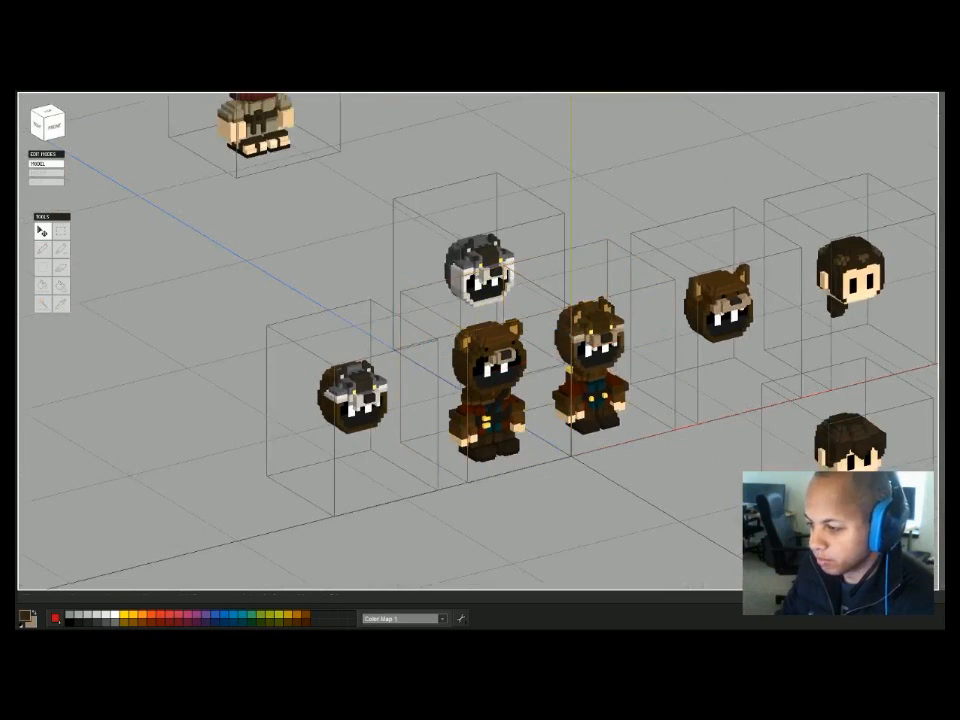
scroll(540, 480, up, 3)
drag(617, 431, 592, 385)
shift+drag(524, 475, 480, 410)
click(540, 510)
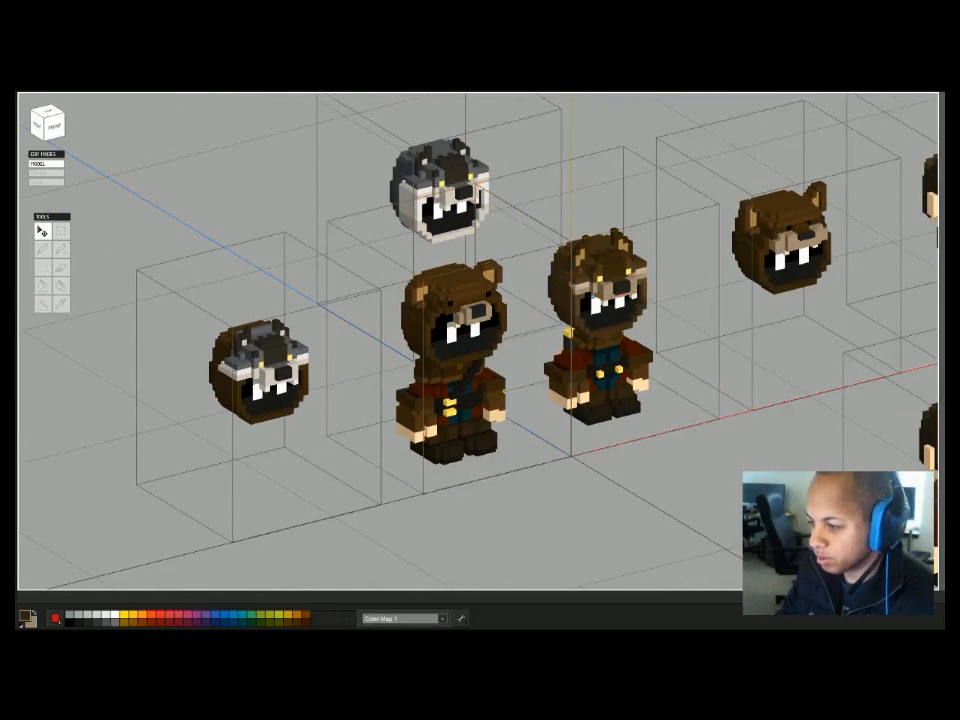
Check which separate parts make up the wolf-hooded trapper's right arm, pelvis and torso.
double_click(560, 388)
double_click(545, 490)
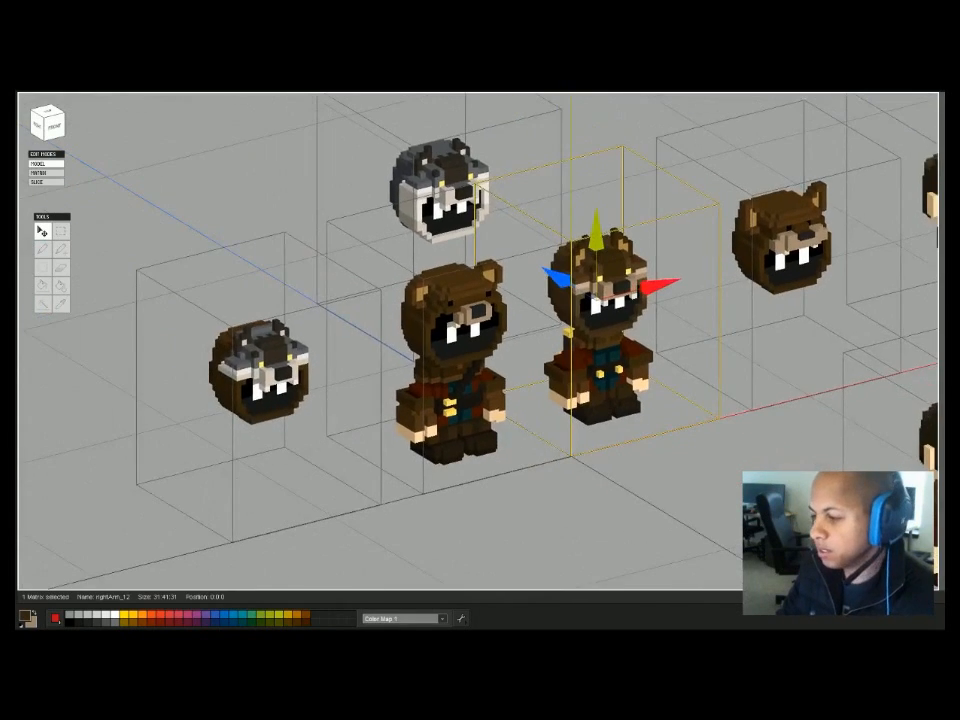
double_click(605, 370)
double_click(570, 520)
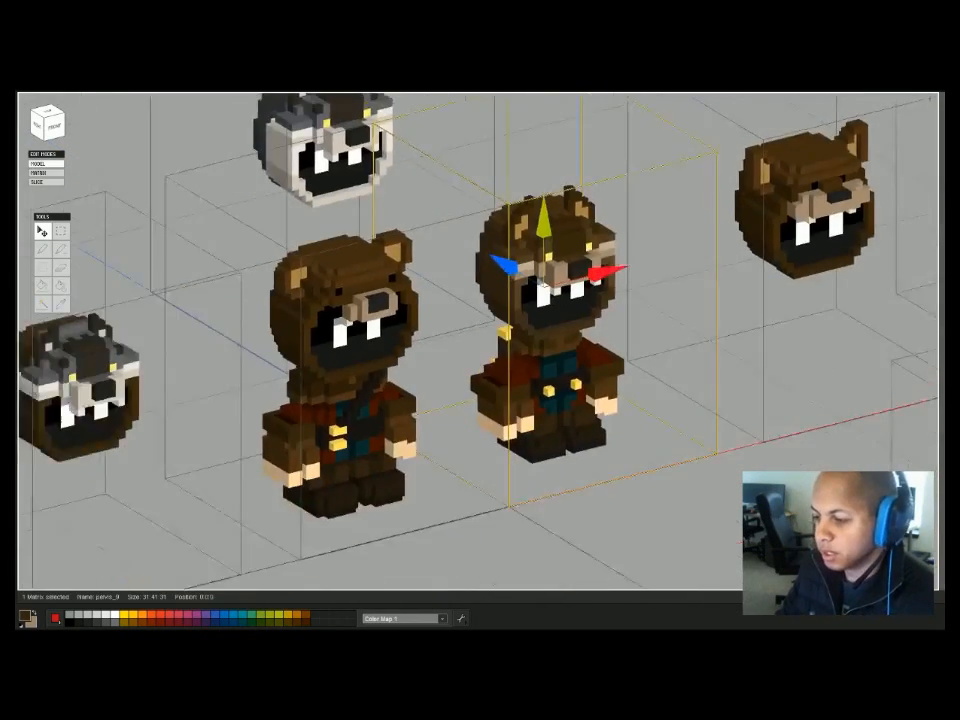
double_click(617, 356)
double_click(570, 520)
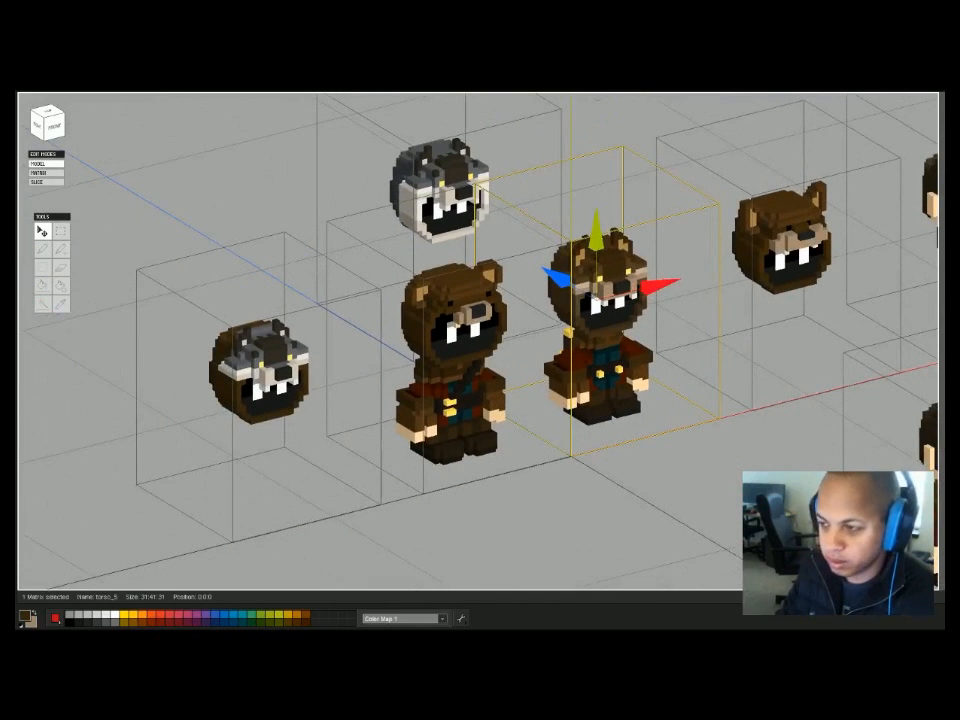
Mix more saturated teals, the brighter one RGB 24, 90, 87, and refill the teal shirt area on the torso's front with them.
scroll(480, 320, up, 5)
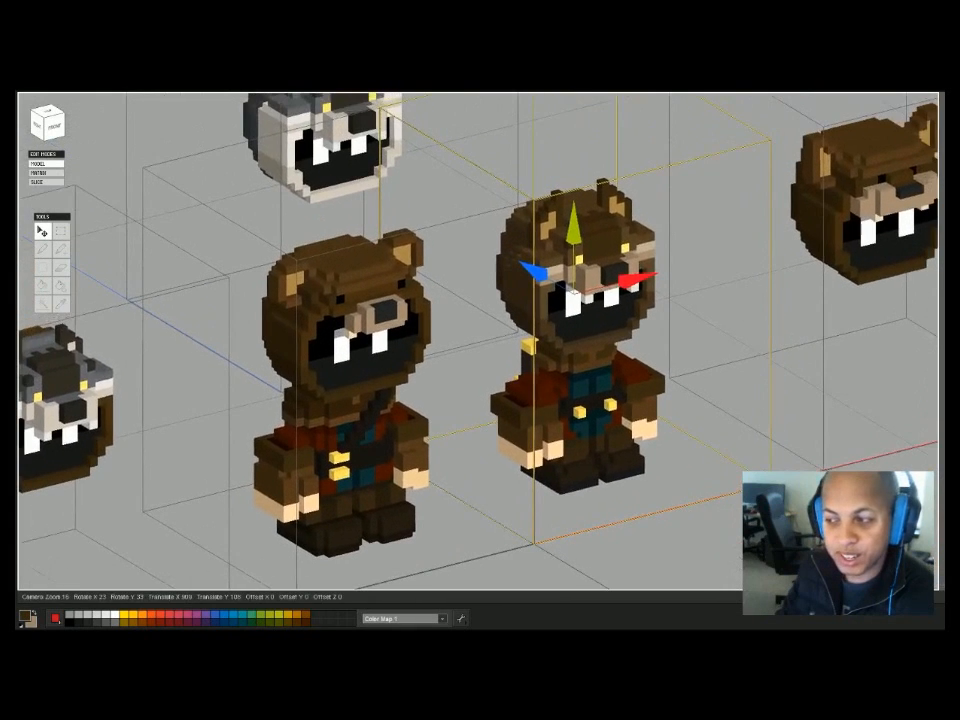
key(Tab)
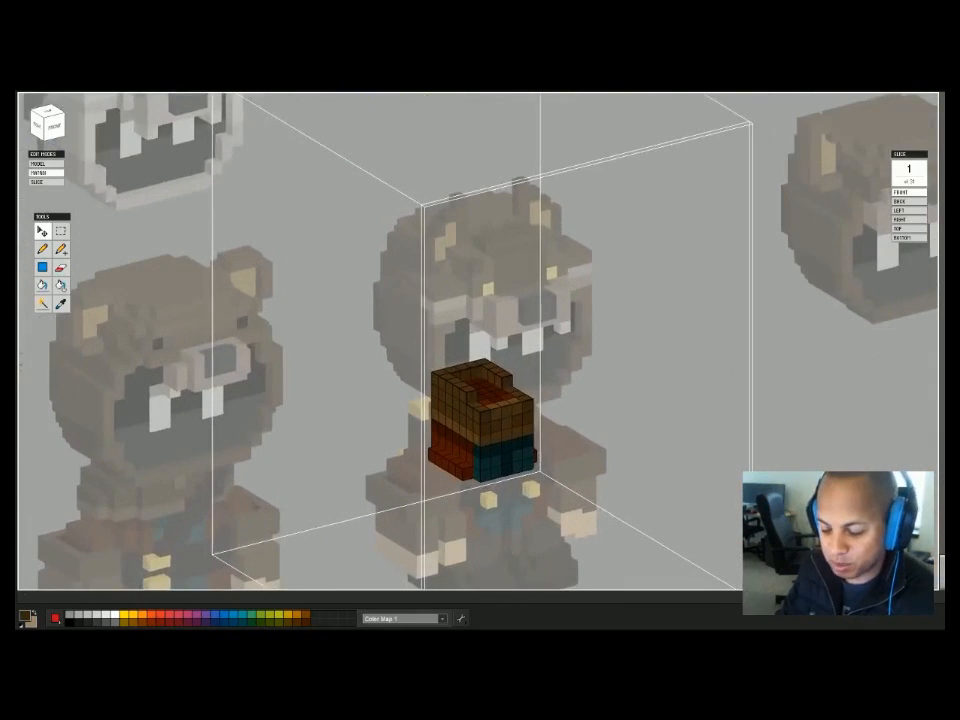
click(26, 616)
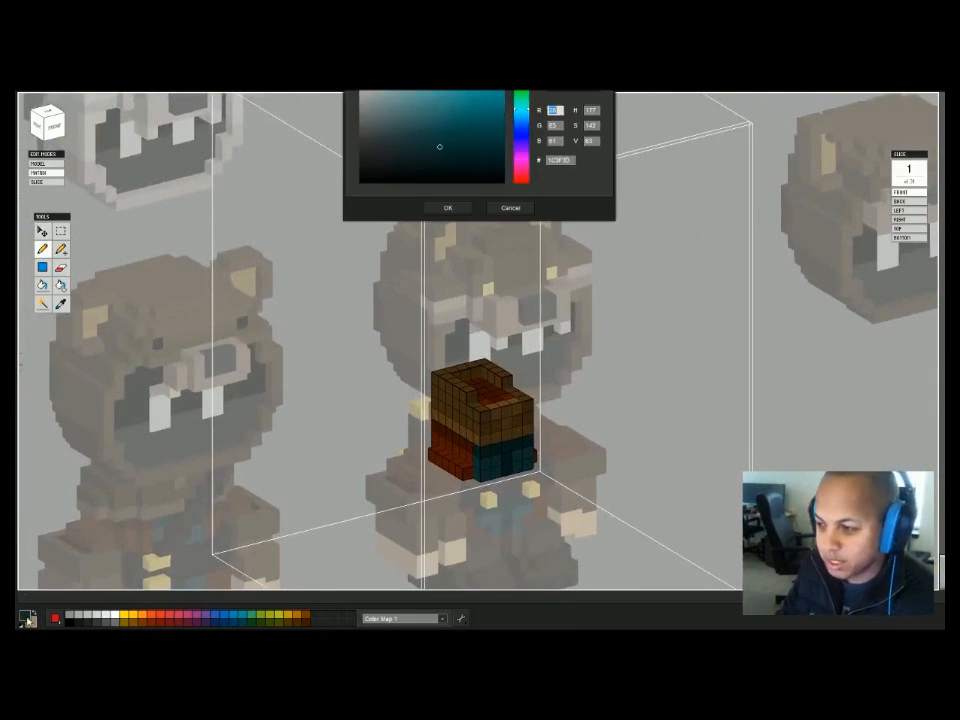
drag(445, 146, 450, 141)
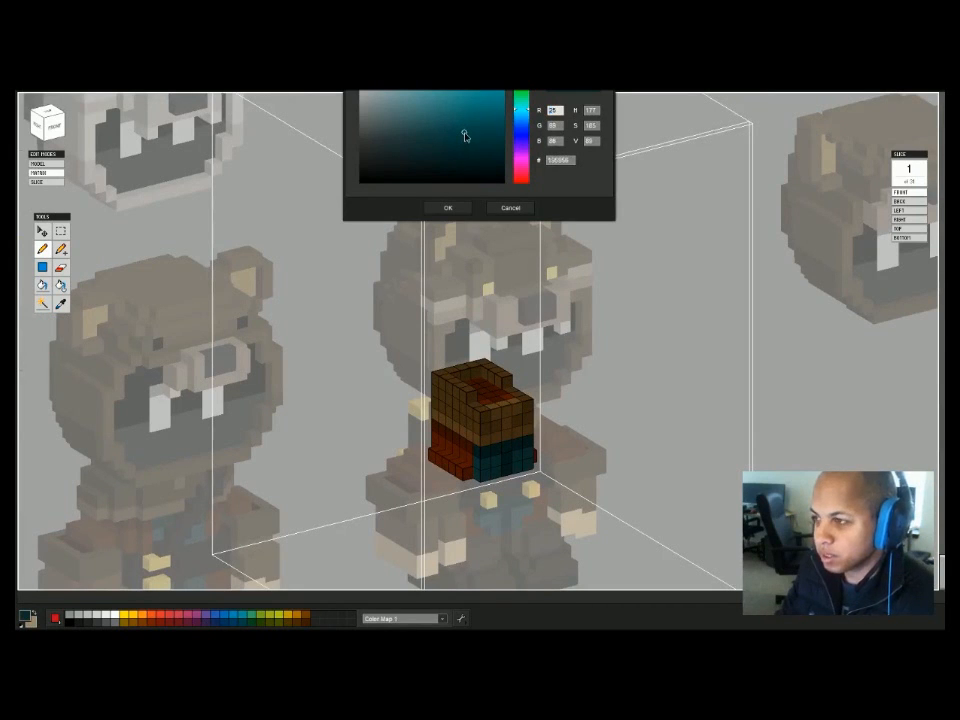
drag(463, 137, 456, 144)
key(Return)
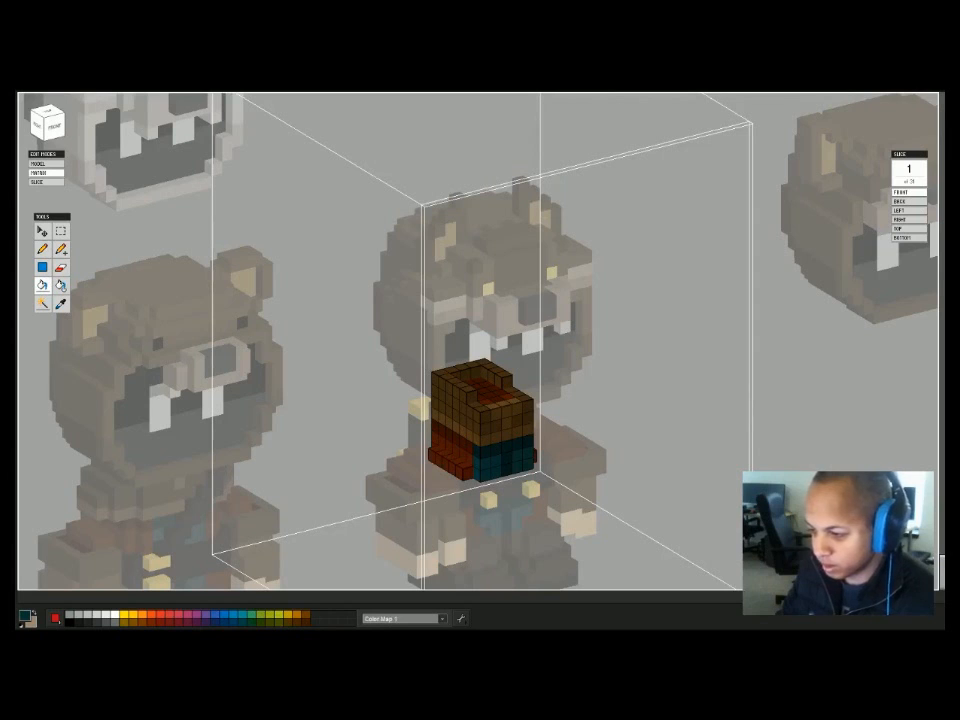
click(27, 618)
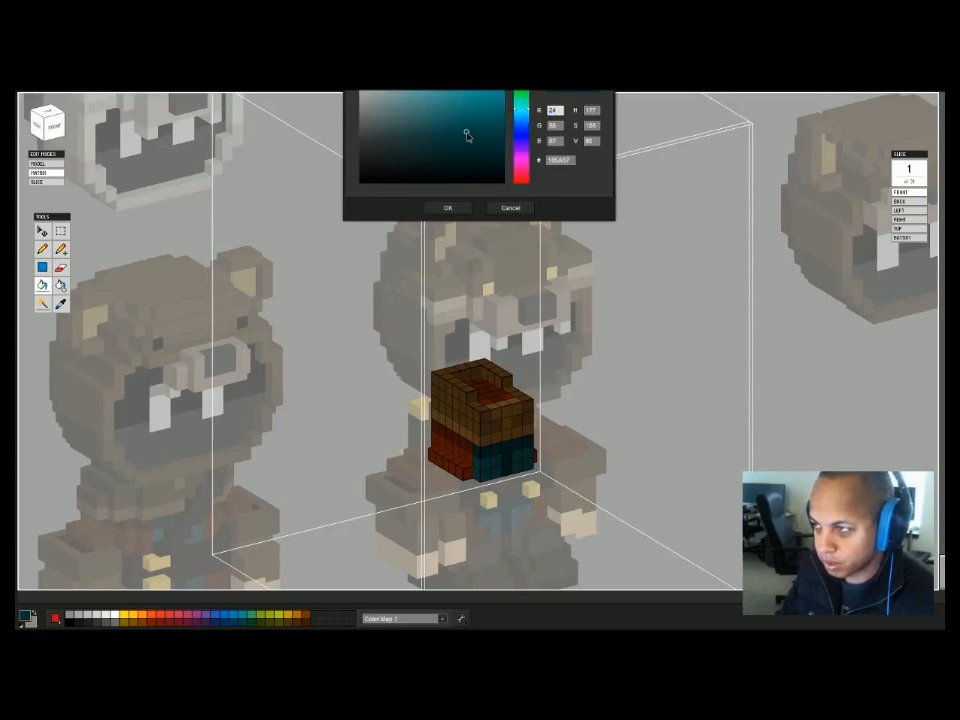
key(Return)
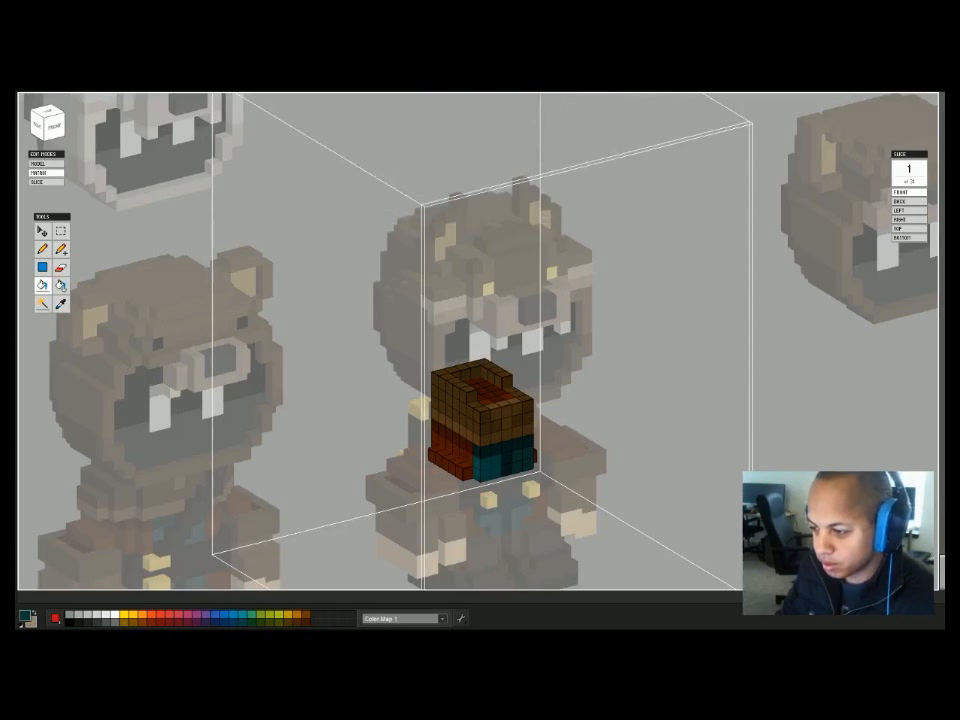
Mix the darker shirt teal as RGB 15, 61, 60 and check the teal areas on the wolf-hooded trapper's torso and pelvis.
key(Tab)
key(Tab)
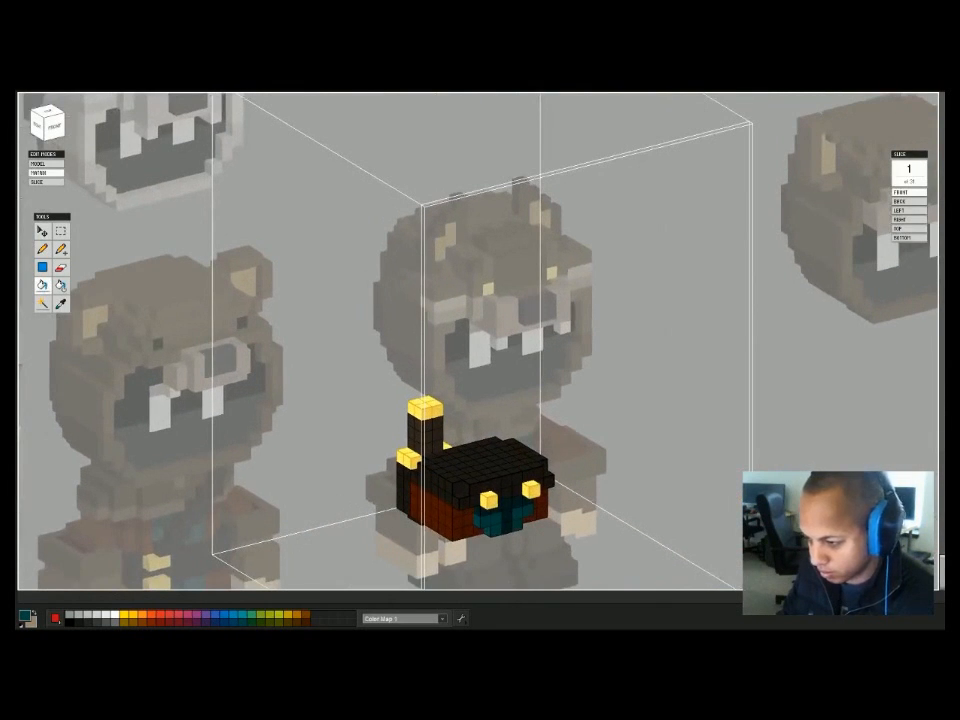
click(25, 617)
click(470, 146)
click(448, 207)
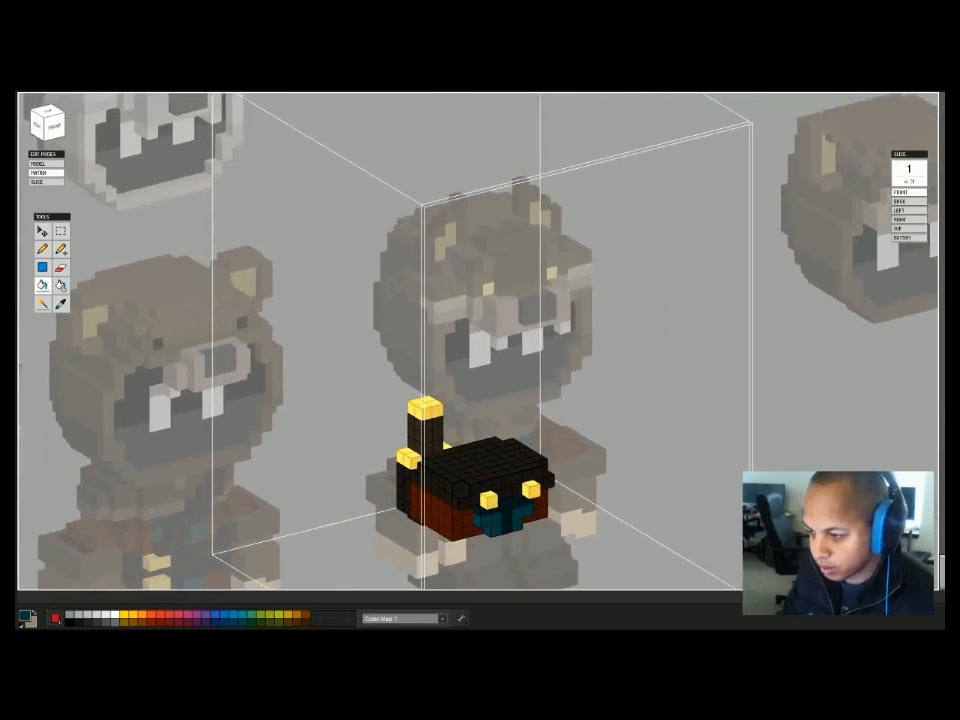
key(Tab)
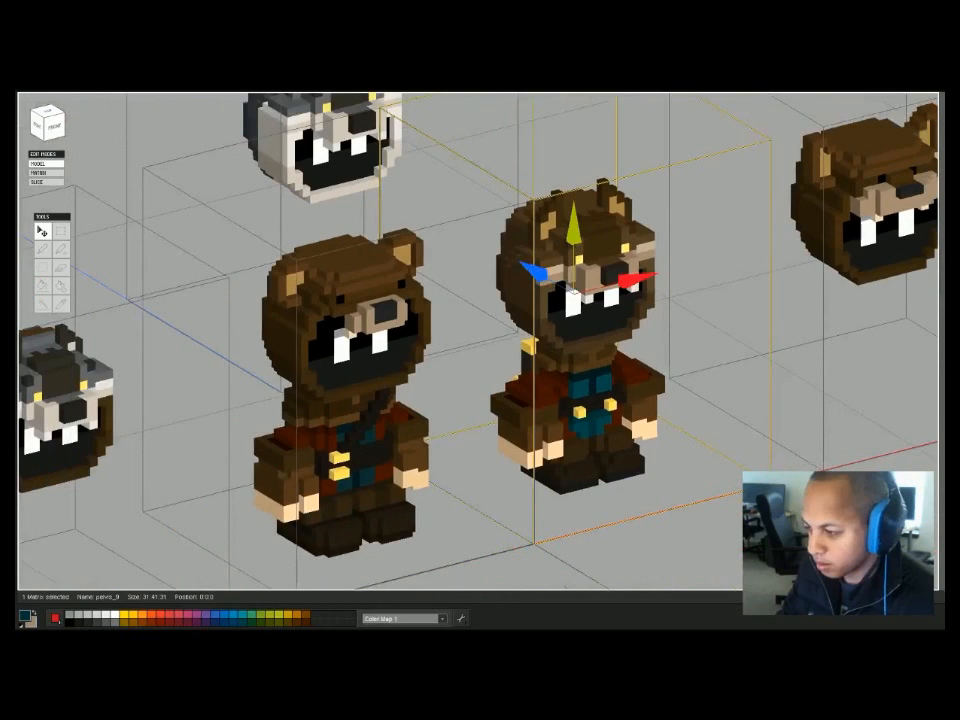
key(Tab)
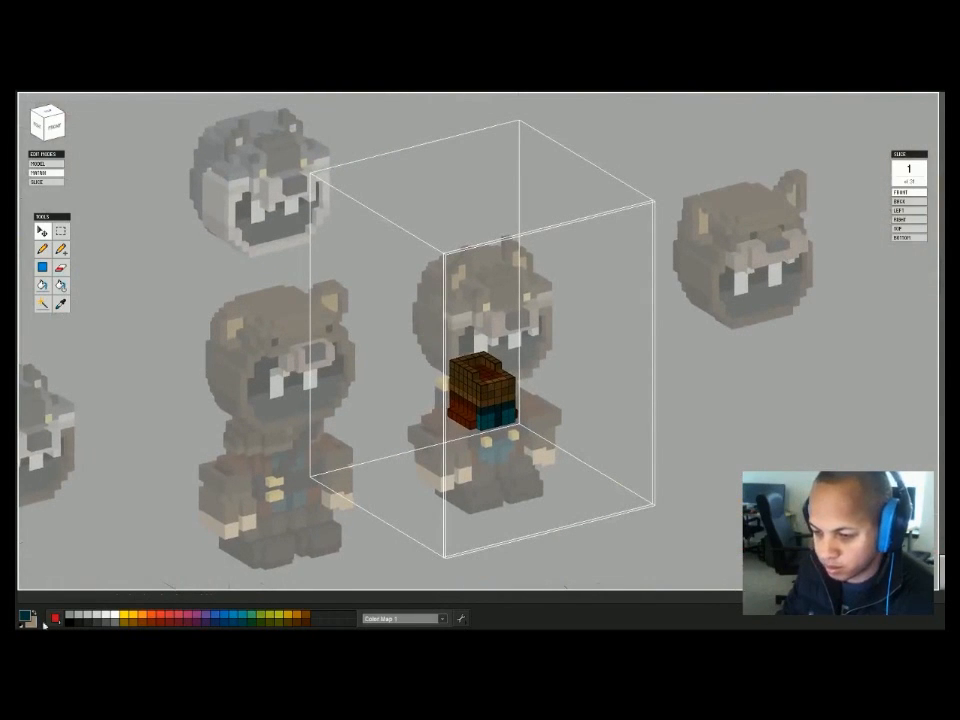
click(25, 616)
click(469, 148)
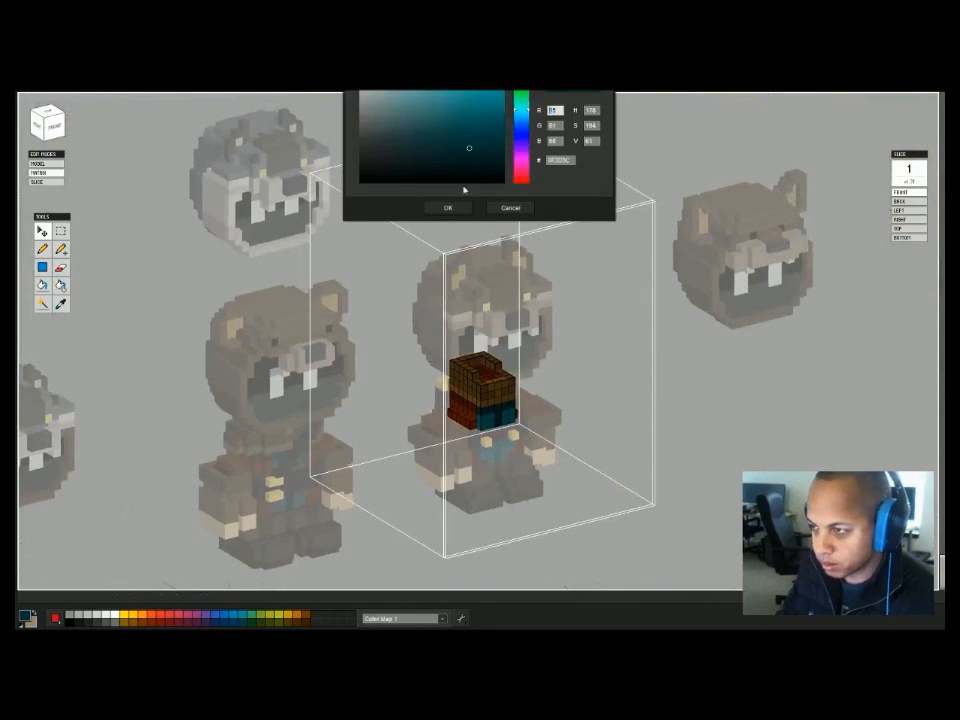
key(Return)
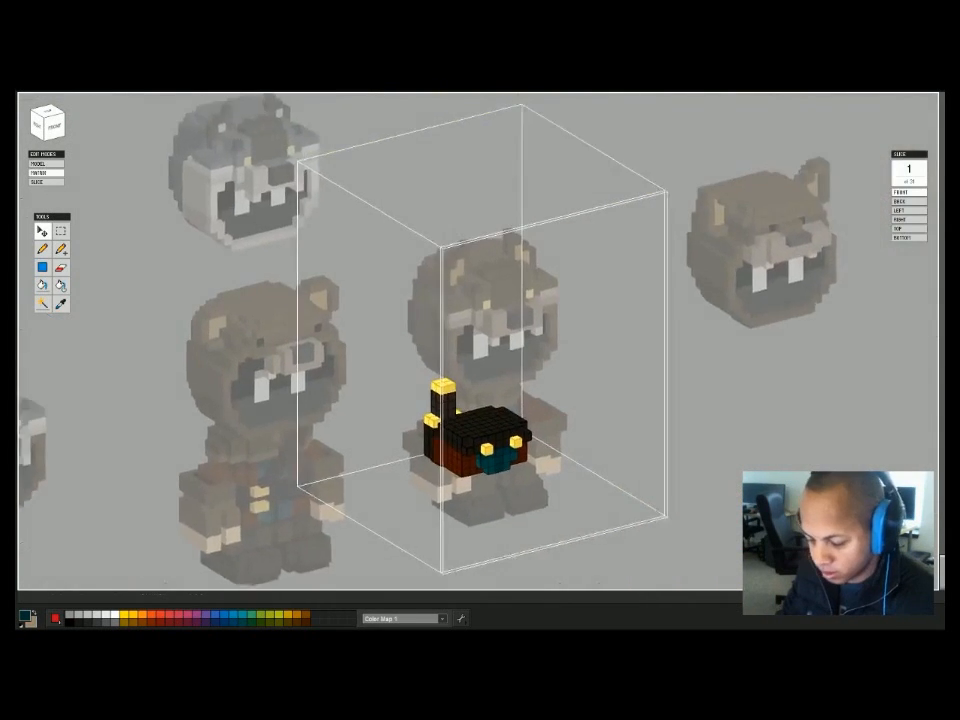
scroll(480, 440, up, 3)
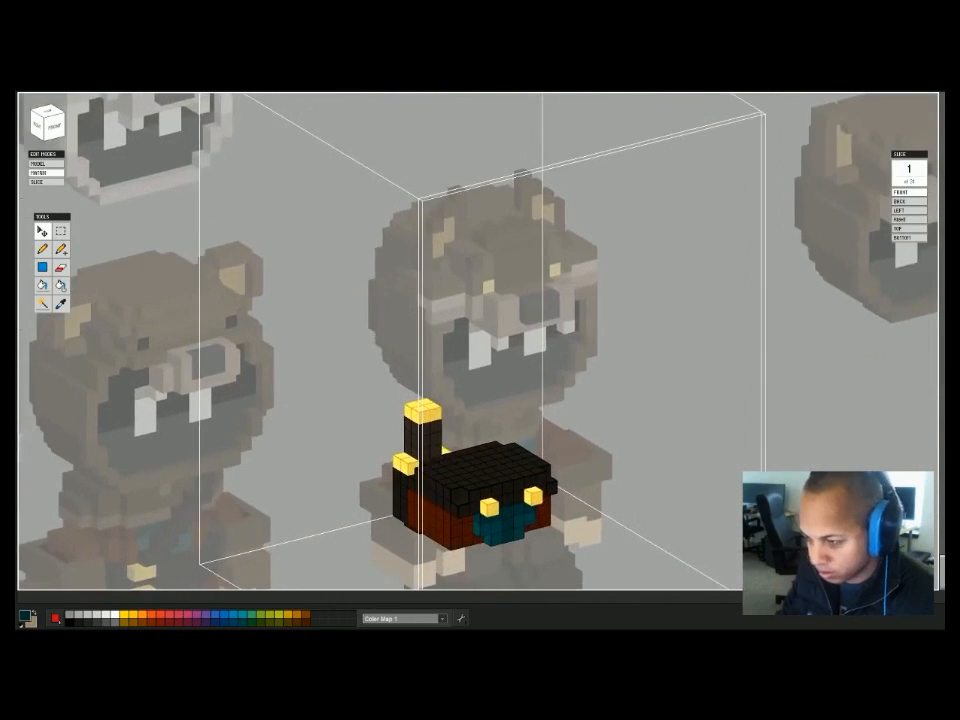
key(Tab)
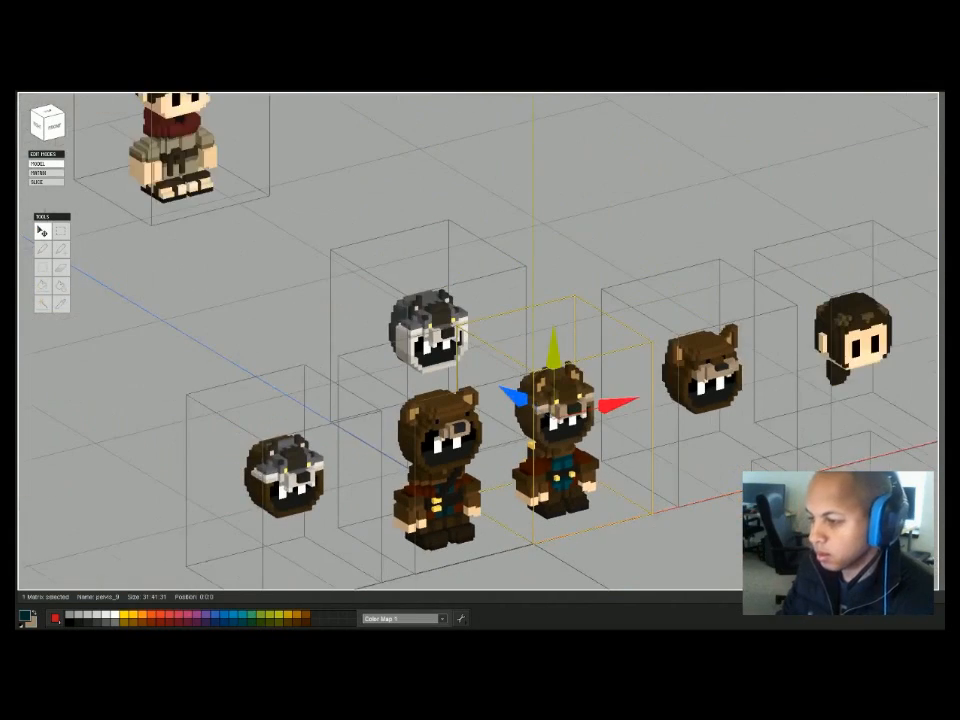
Delete the four spare heads around the trappers: the two grey wolf hoods, the brown hood and the bare head with hair.
click(590, 240)
middle_drag(590, 400, 603, 255)
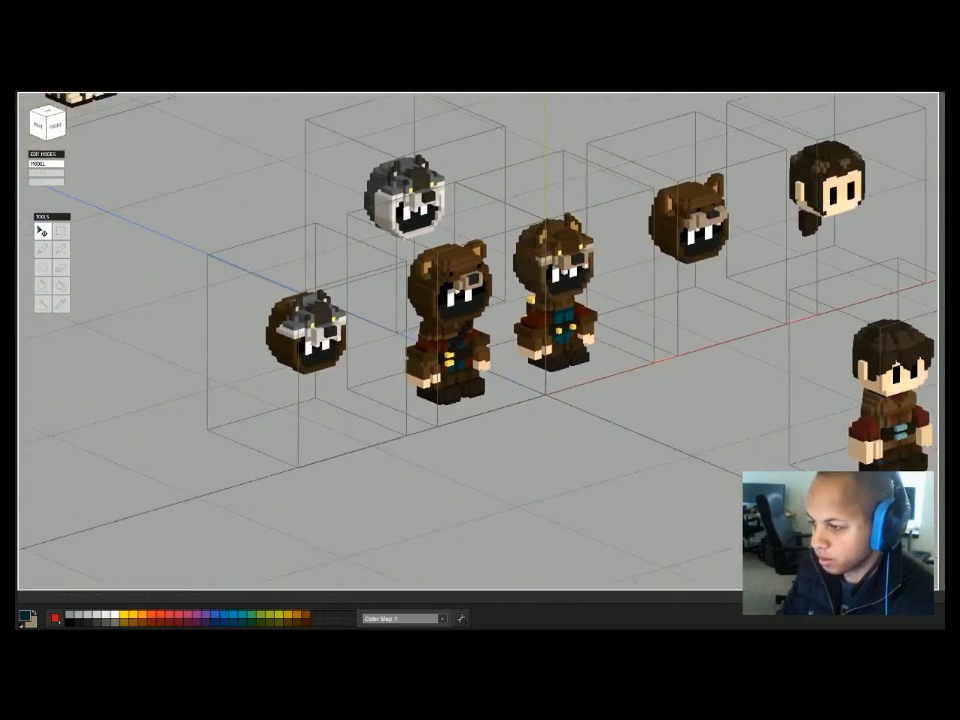
right_drag(603, 255, 550, 257)
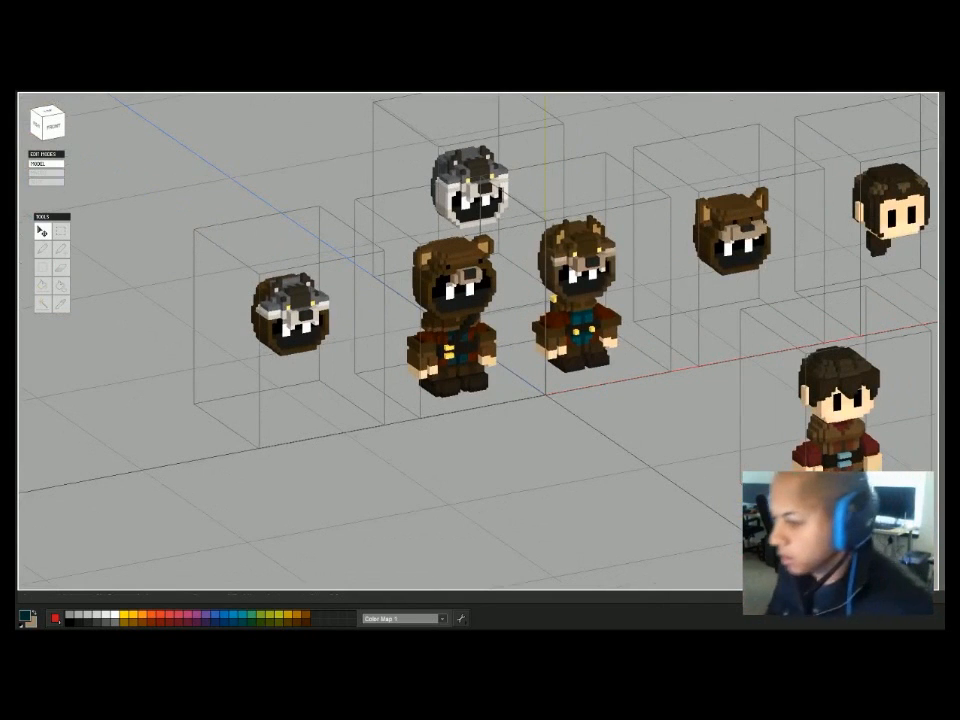
scroll(545, 330, down, 4)
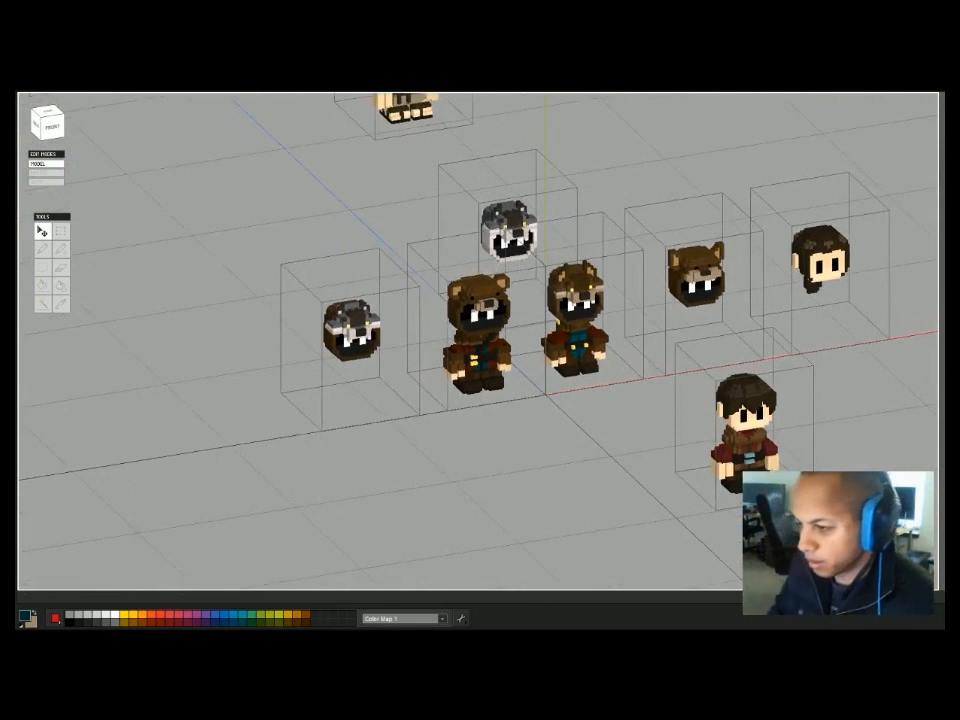
click(350, 330)
shift+click(508, 230)
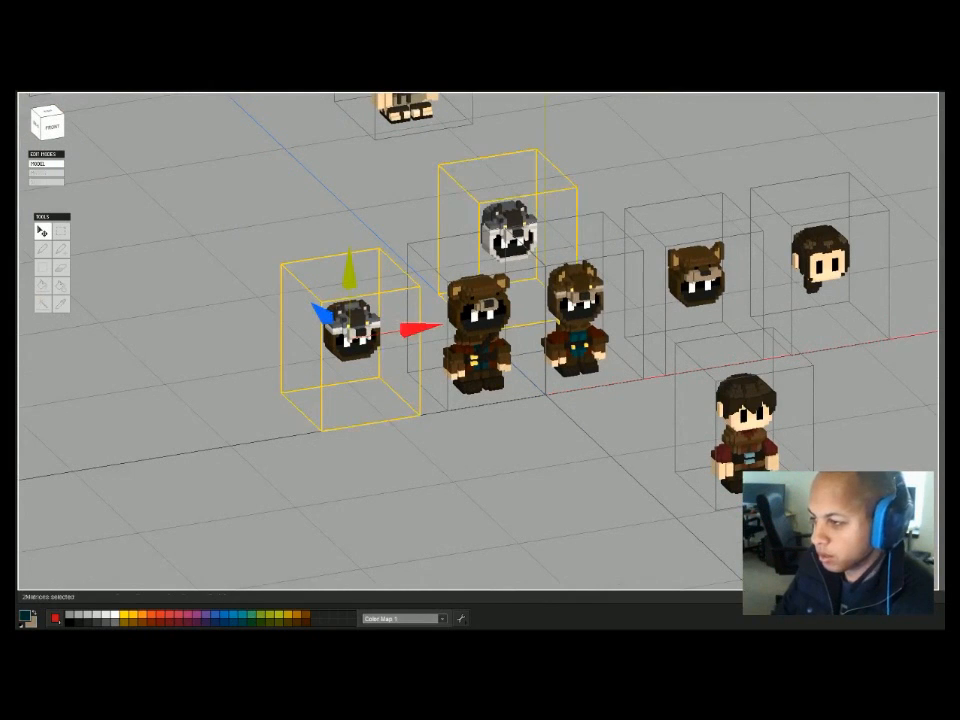
shift+click(695, 275)
shift+click(820, 260)
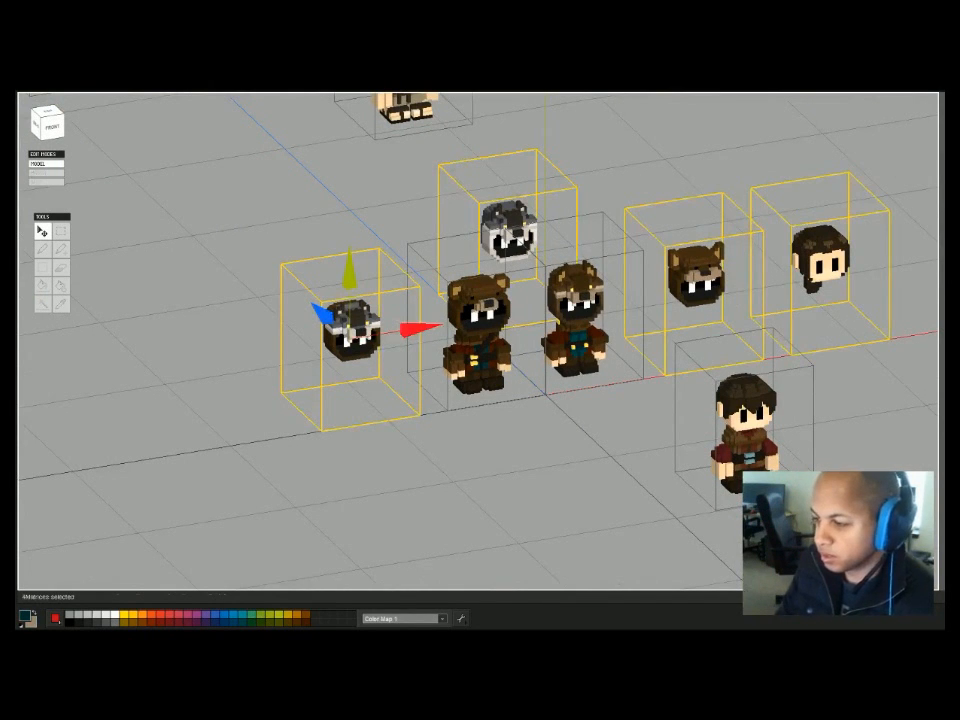
key(Delete)
Move the female figure in the burgundy shirt directly beside her male counterpart.
click(765, 300)
drag(836, 274, 682, 297)
drag(585, 286, 616, 332)
Select both hooded trappers and move them forward along the Z axis, closer to the burgundy-shirted pair's row.
click(537, 355)
drag(183, 228, 428, 290)
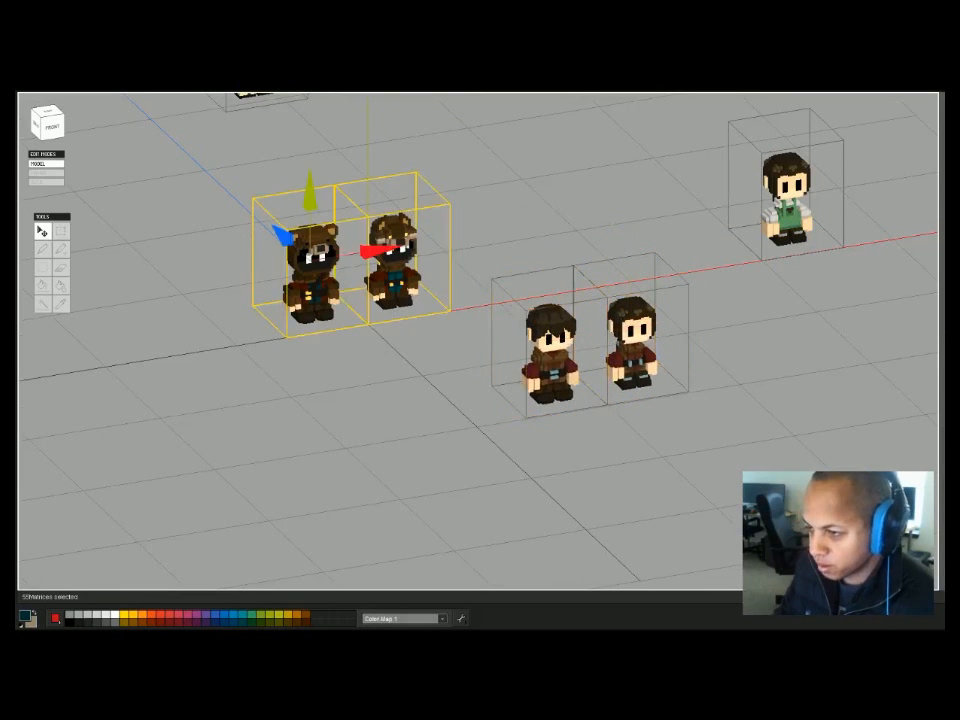
drag(284, 234, 337, 287)
middle_drag(337, 287, 413, 305)
right_drag(413, 305, 432, 355)
Compare the hooded trappers with the burgundy-shirted pair, selecting individual figures to check their grouping.
click(450, 440)
scroll(466, 349, up, 4)
middle_drag(432, 355, 406, 274)
drag(620, 424, 713, 475)
click(408, 290)
middle_drag(408, 290, 299, 317)
click(772, 355)
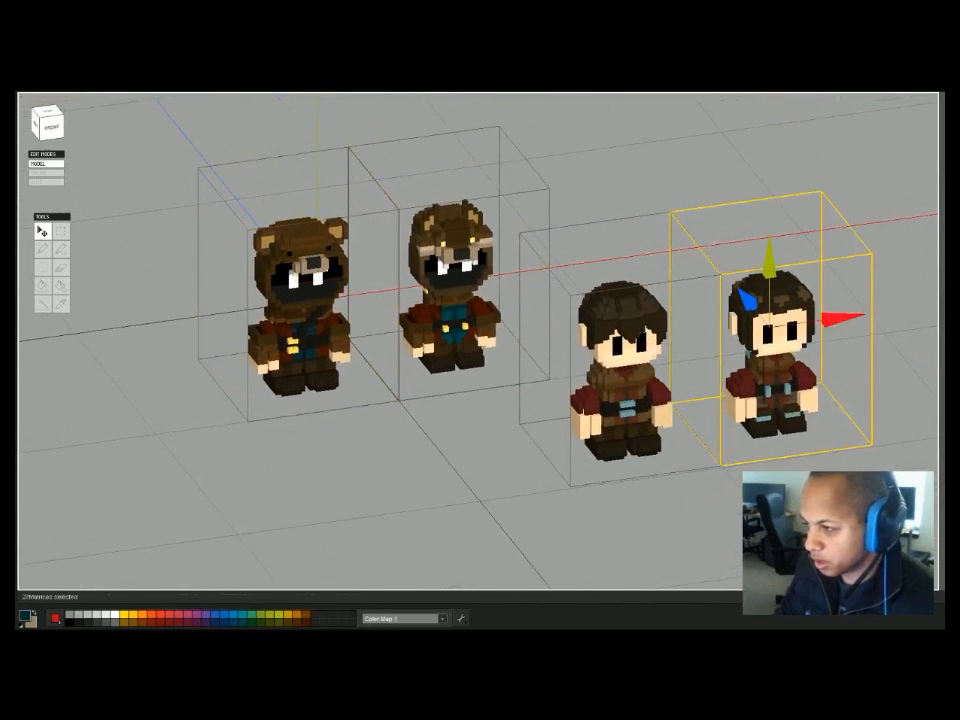
click(452, 288)
mouse_move(452, 288)
right_down()
mouse_move(488, 262)
mouse_move(468, 282)
right_up()
middle_drag(468, 282, 388, 290)
scroll(480, 340, down, 5)
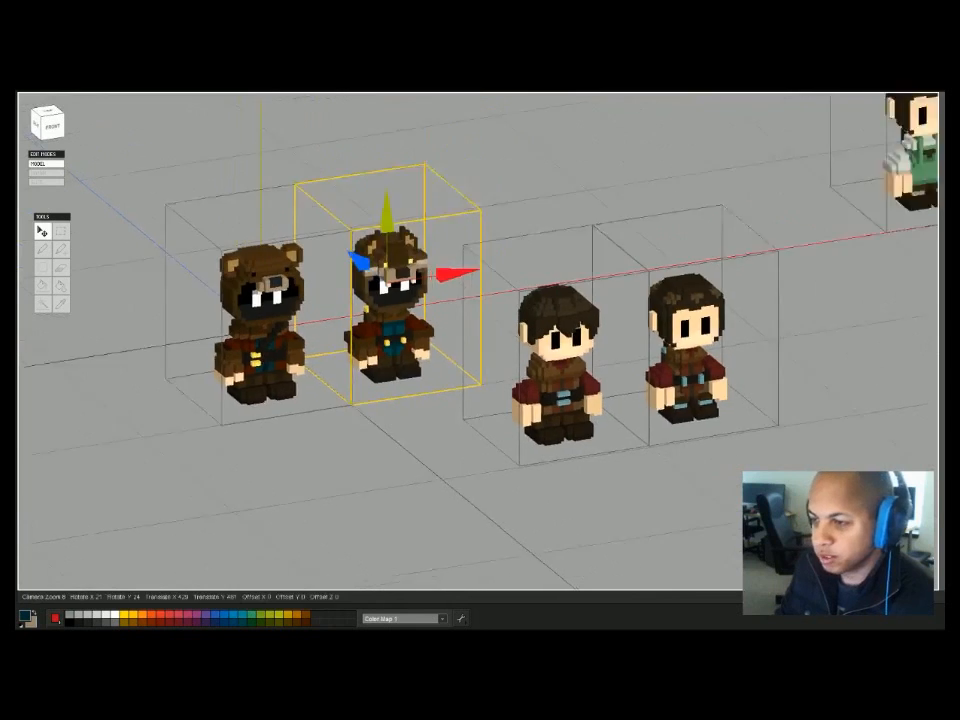
Bring the scarf-wearing male figure in tan clothes forward and across to stand near the green-aproned woman.
middle_drag(480, 340, 449, 343)
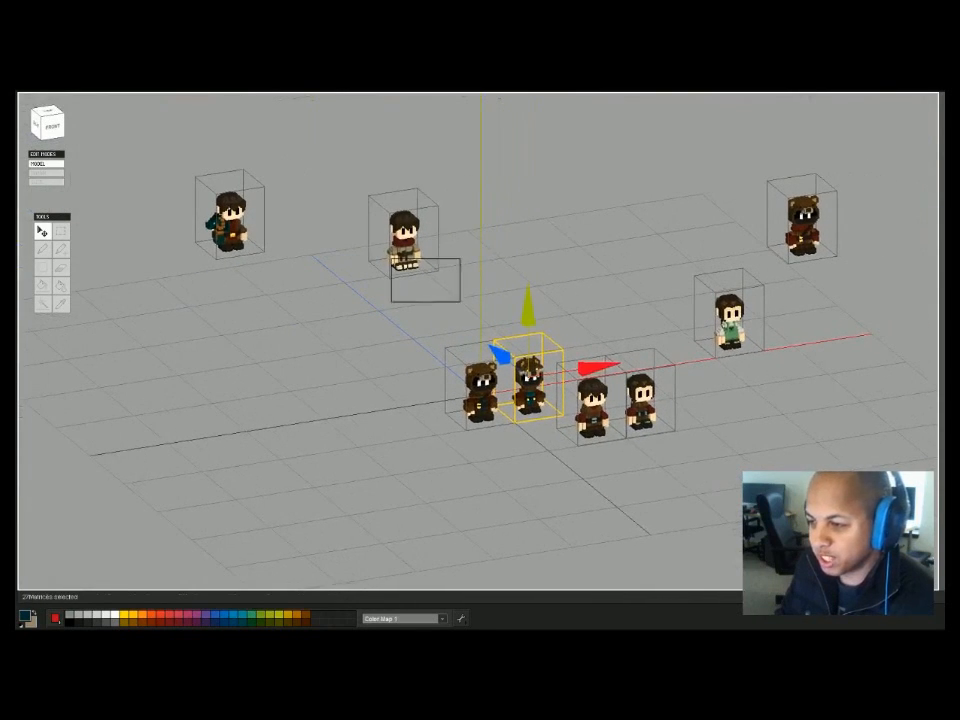
click(403, 235)
drag(386, 208, 523, 311)
drag(373, 208, 539, 344)
drag(640, 360, 755, 342)
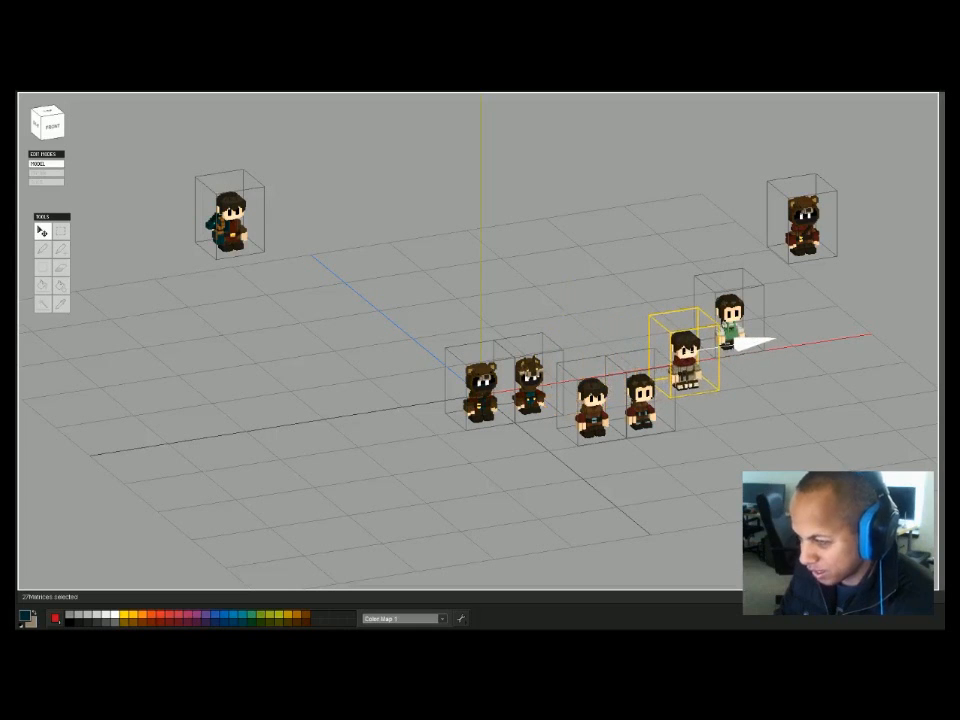
key(Escape)
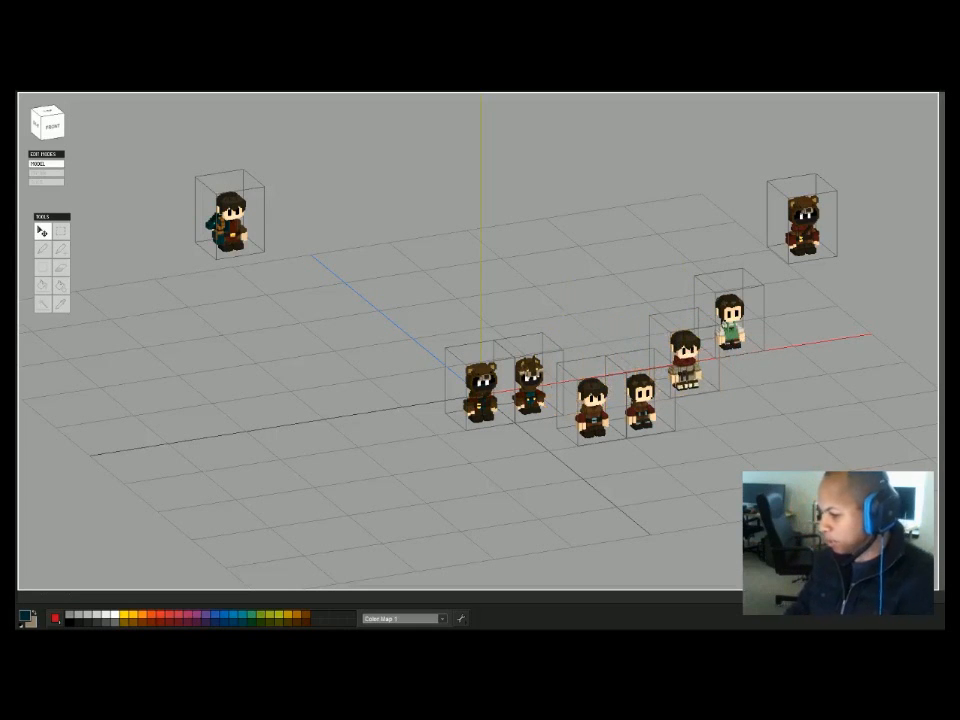
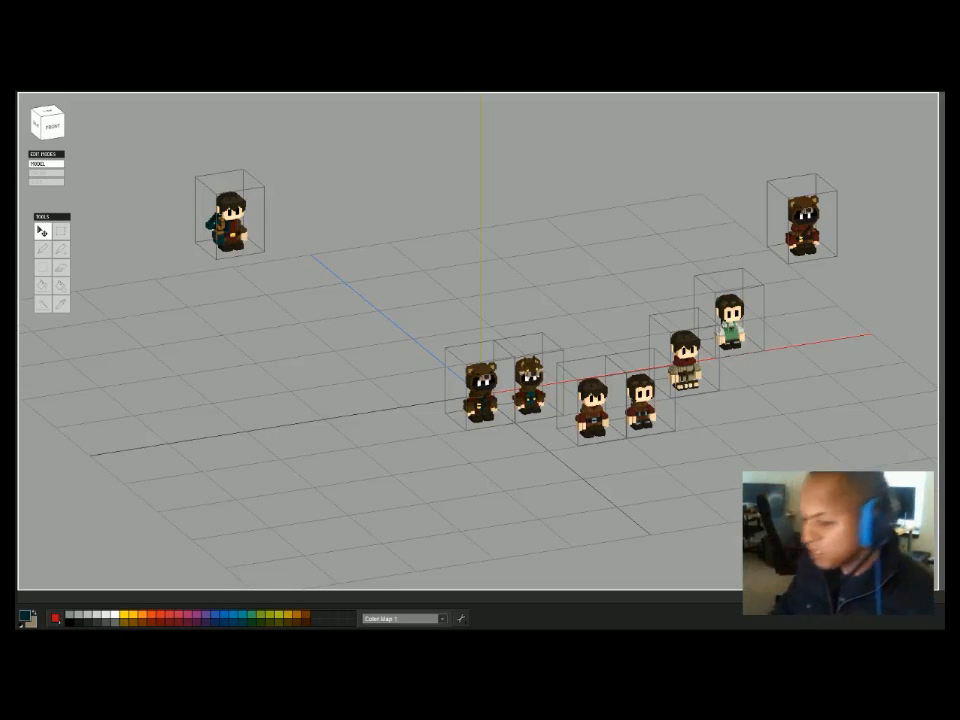
Examine the bear-hooded and wolf-hooded trappers side by side as finished figures.
scroll(522, 450, up, 5)
click(484, 400)
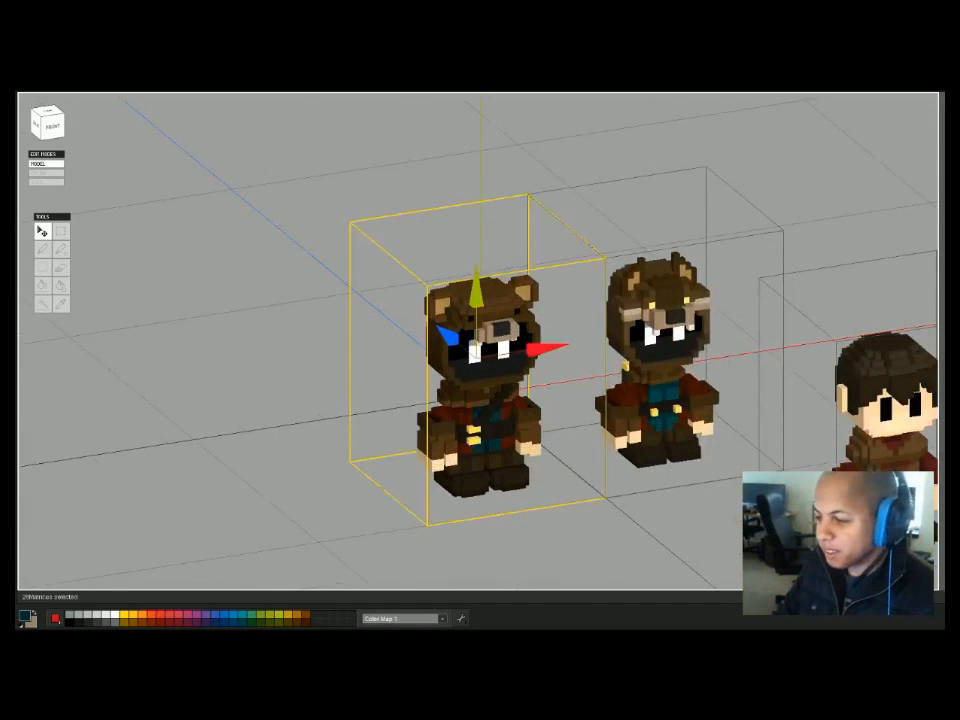
click(656, 410)
middle_drag(600, 410, 646, 380)
mouse_move(646, 380)
right_down()
mouse_move(678, 376)
mouse_move(636, 382)
mouse_move(678, 386)
mouse_move(648, 384)
right_up()
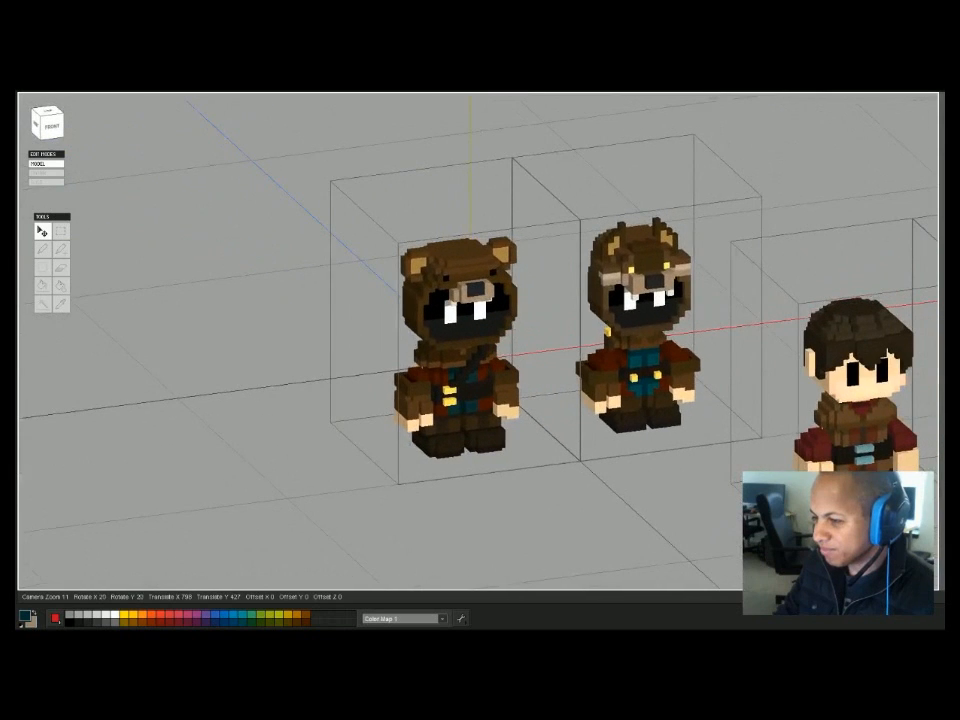
scroll(496, 336, down, 3)
middle_drag(648, 384, 577, 375)
click(456, 455)
click(456, 455)
click(456, 455)
click(456, 455)
click(456, 455)
click(456, 455)
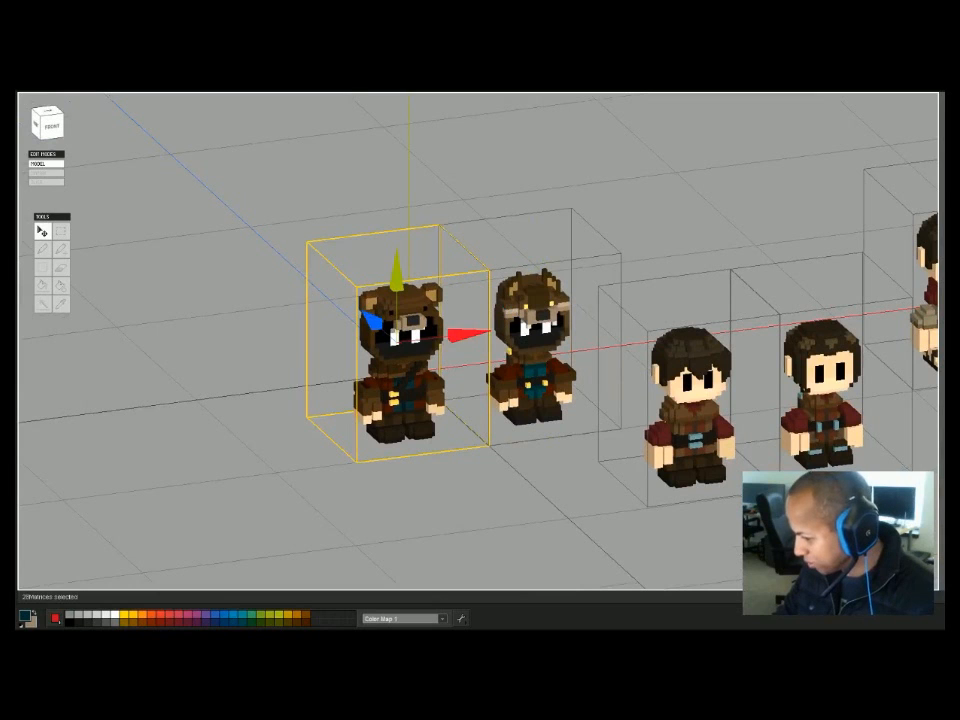
Select the burgundy-shirted pair and move it back and across so the male's box corner sits at the grid origin.
drag(343, 519, 744, 357)
drag(661, 364, 504, 218)
drag(600, 235, 519, 243)
Move both hooded trappers back along the Z axis and farther from the burgundy-shirted pair along the X axis.
middle_drag(519, 243, 663, 394)
drag(424, 480, 325, 410)
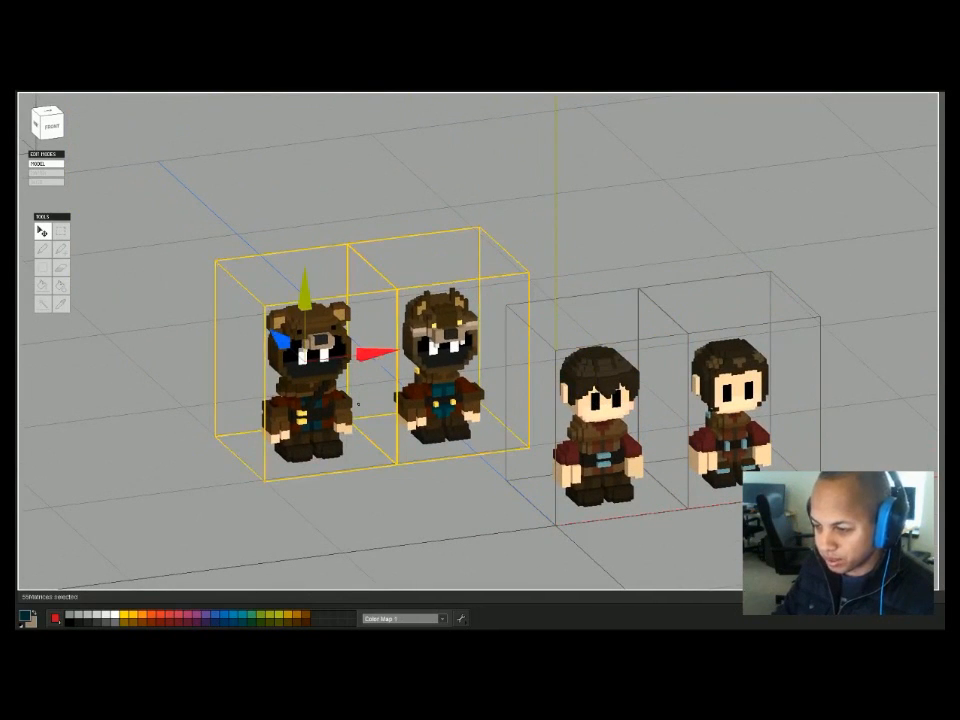
key(Left)
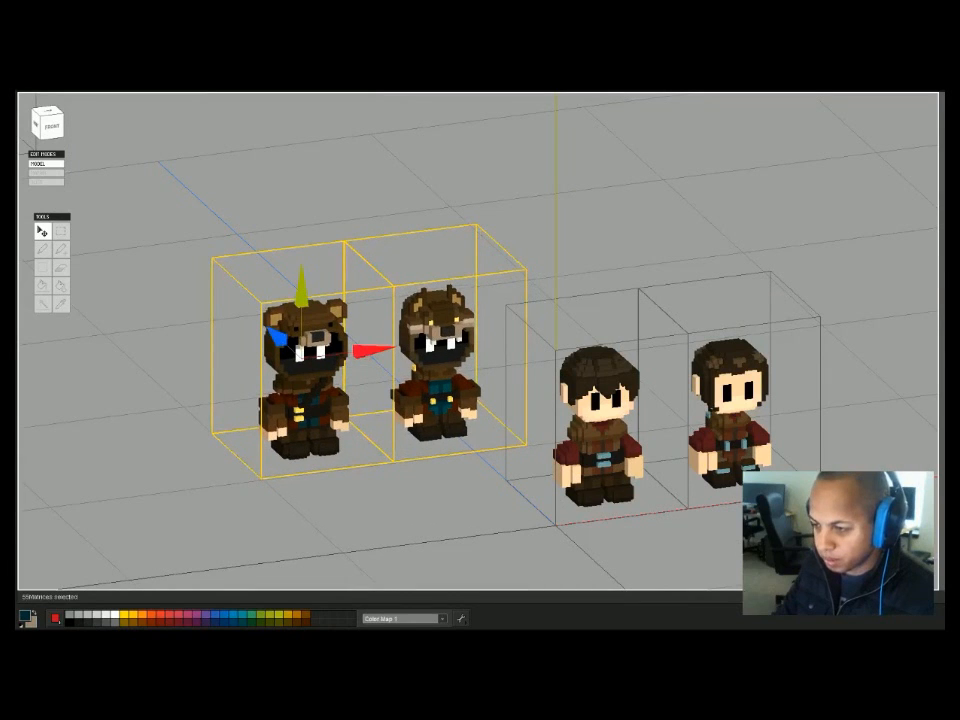
key(Left)
key(Left)
key(Left)
key(Left)
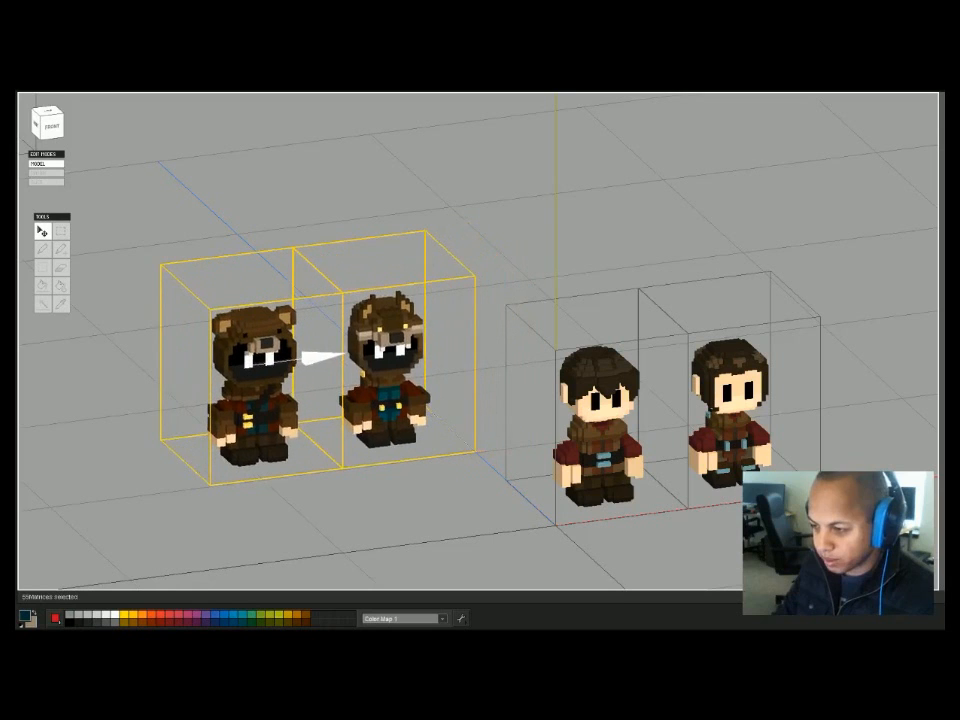
Check the spacing between the trapper pair, the burgundy-shirted pair and the surrounding figures.
scroll(478, 340, down, 3)
mouse_move(478, 340)
middle_down()
mouse_move(418, 343)
mouse_move(469, 350)
middle_up()
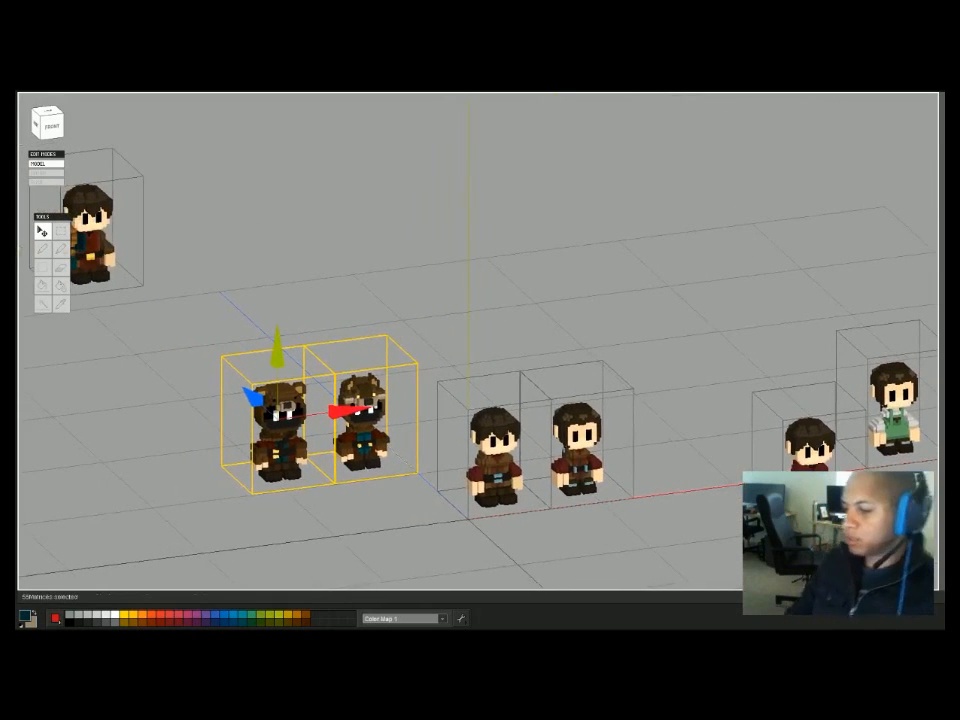
scroll(470, 480, up, 3)
scroll(470, 400, up, 1)
middle_drag(470, 400, 532, 409)
scroll(650, 427, down, 2)
mouse_move(532, 409)
right_down()
mouse_move(575, 404)
mouse_move(545, 405)
right_up()
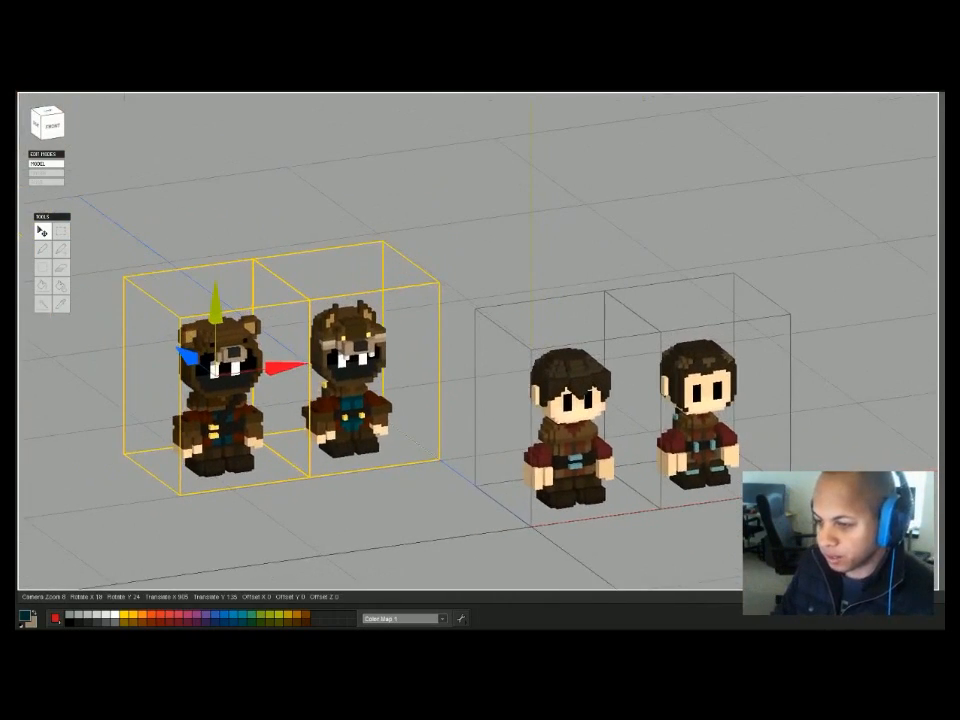
middle_drag(545, 405, 300, 374)
scroll(492, 363, down, 1)
Move the scarf-wearing figure along the Z and X axes until his box lines up directly beside the green-aproned woman's.
click(686, 425)
drag(656, 390, 584, 339)
drag(672, 352, 731, 346)
scroll(640, 350, down, 2)
middle_drag(640, 350, 685, 367)
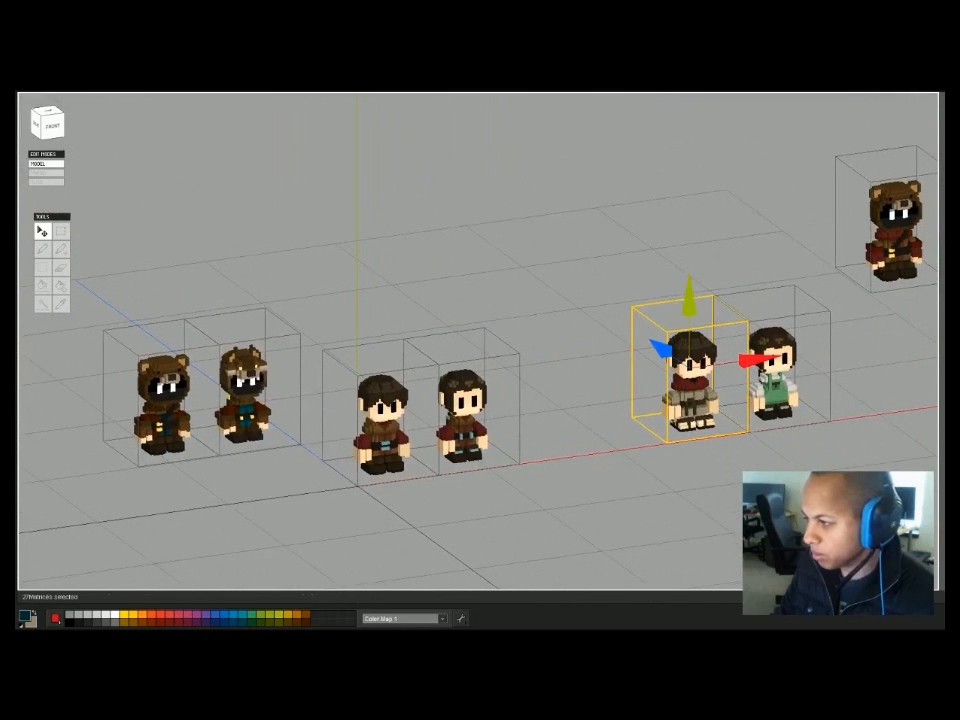
Move the lone bear-hooded figure in red slightly back and across to the space behind the central pairs.
click(893, 215)
drag(862, 197, 830, 175)
drag(922, 188, 666, 222)
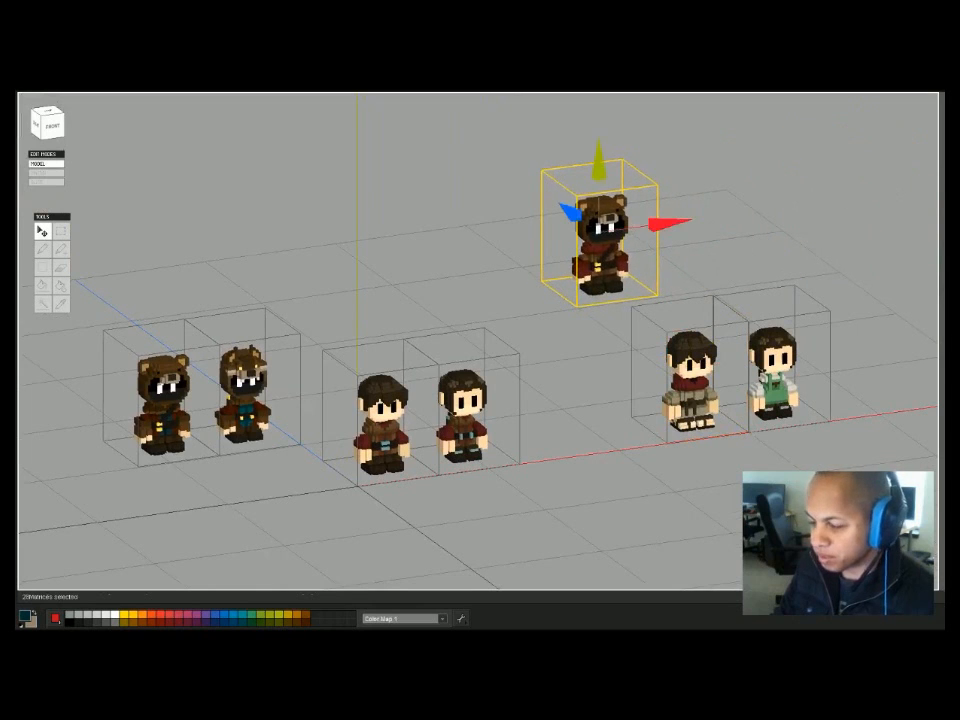
Select both burgundy-shirted figures and move them forward along the Z axis, clear of the origin row.
scroll(480, 340, up, 3)
right_drag(480, 340, 512, 345)
click(862, 300)
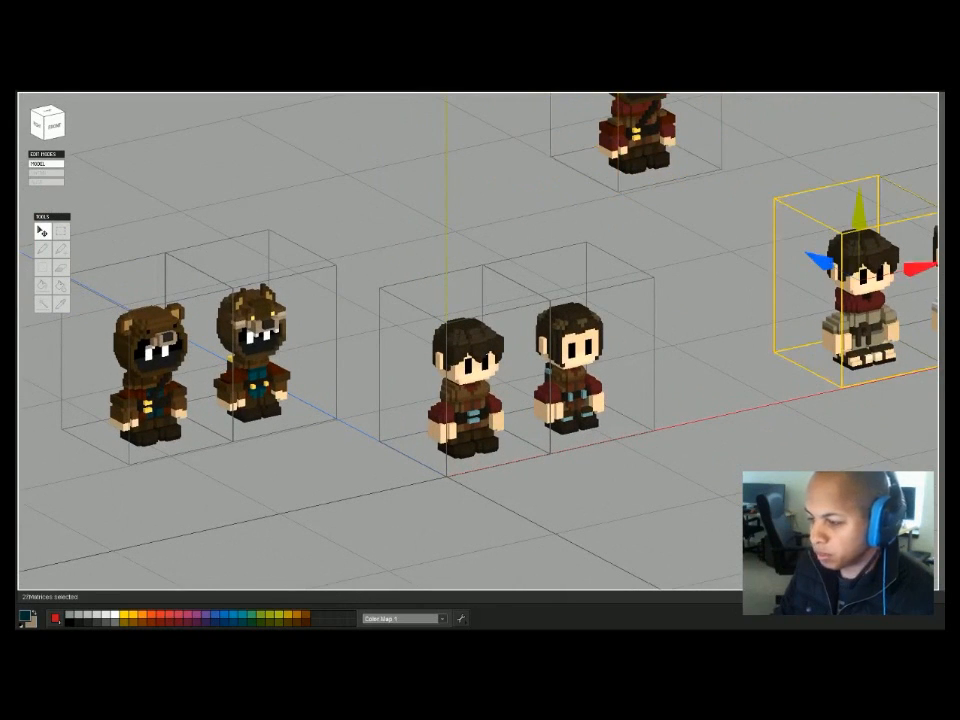
click(569, 368)
shift+click(466, 385)
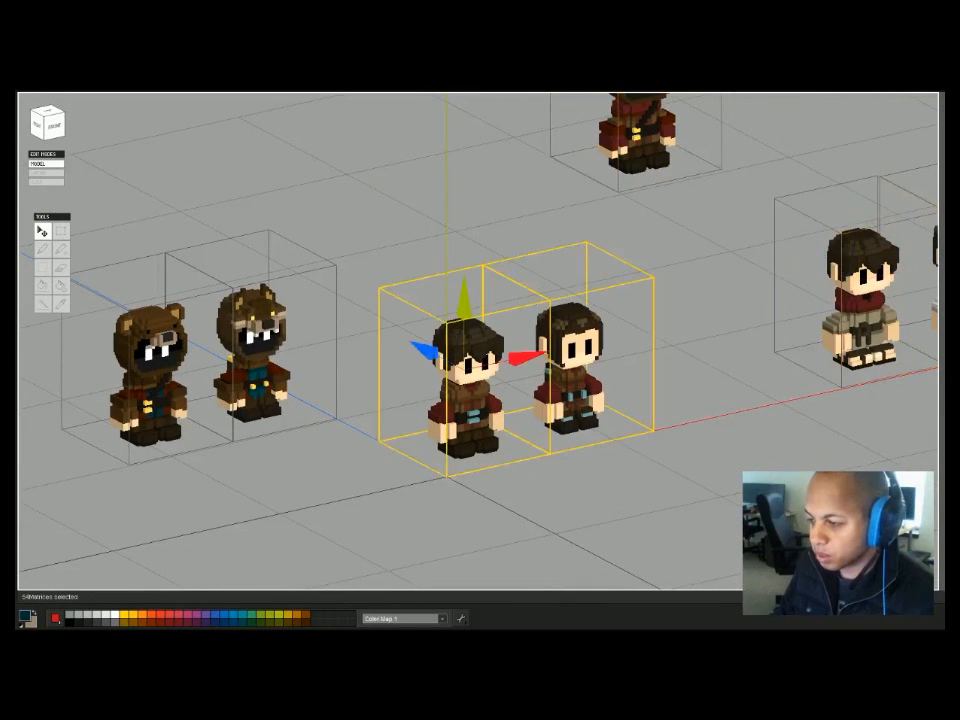
drag(420, 350, 638, 458)
Move the scarf-wearing figure along the X axis to the grid origin.
click(860, 300)
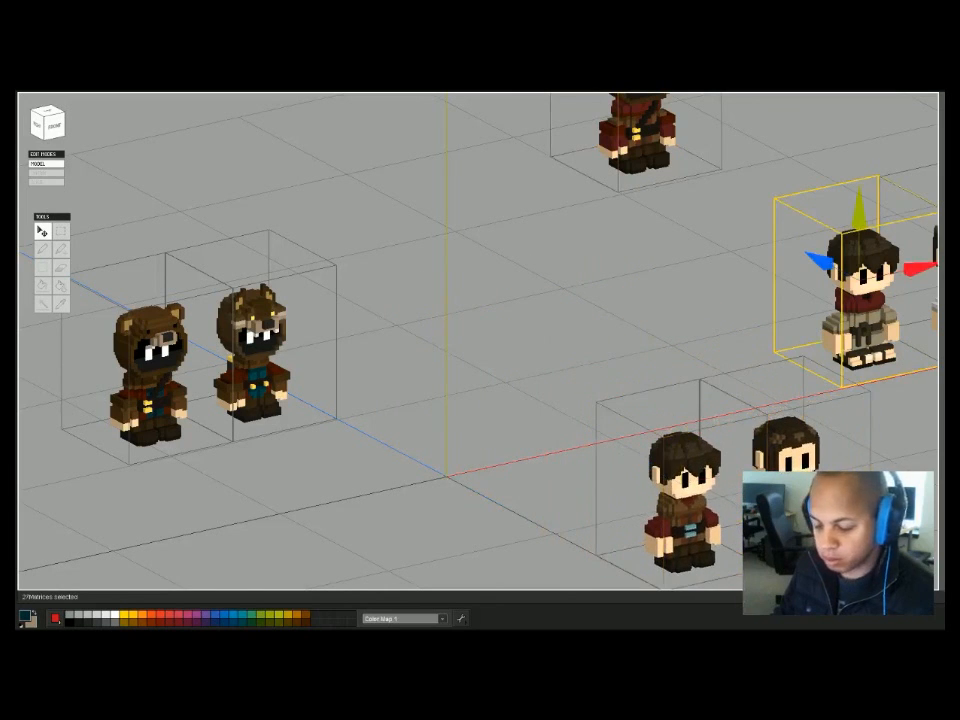
drag(922, 267, 530, 355)
middle_drag(528, 356, 598, 311)
scroll(598, 311, up, 1)
right_drag(598, 311, 594, 311)
Move the green-aproned woman along the X axis until her box touches the scarf-wearing figure's box.
middle_drag(598, 311, 290, 400)
scroll(290, 400, down, 2)
click(704, 340)
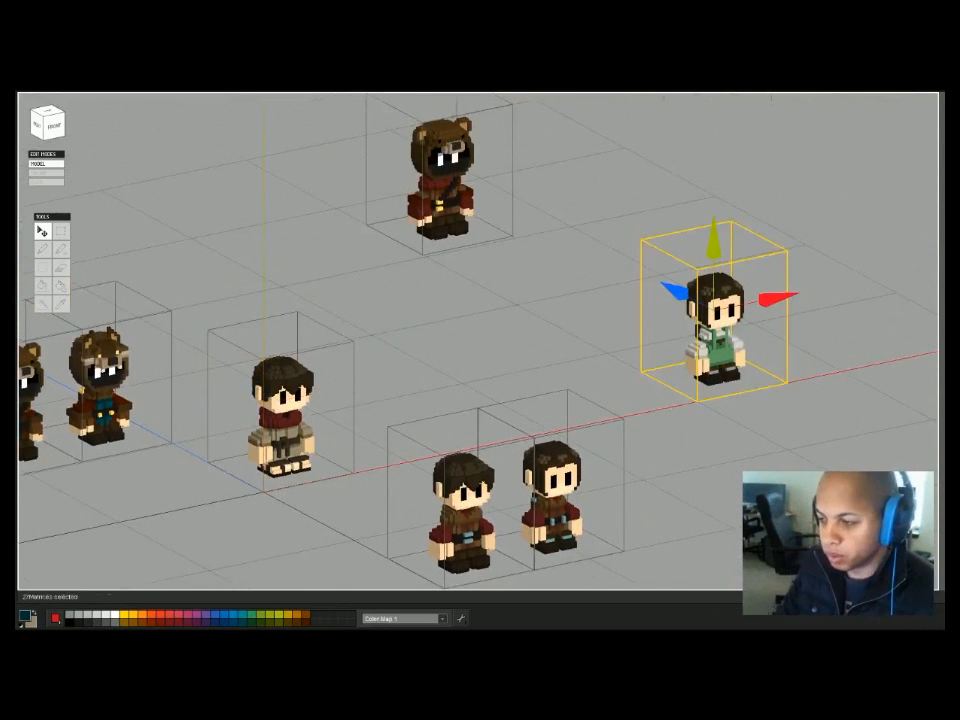
drag(714, 330, 416, 372)
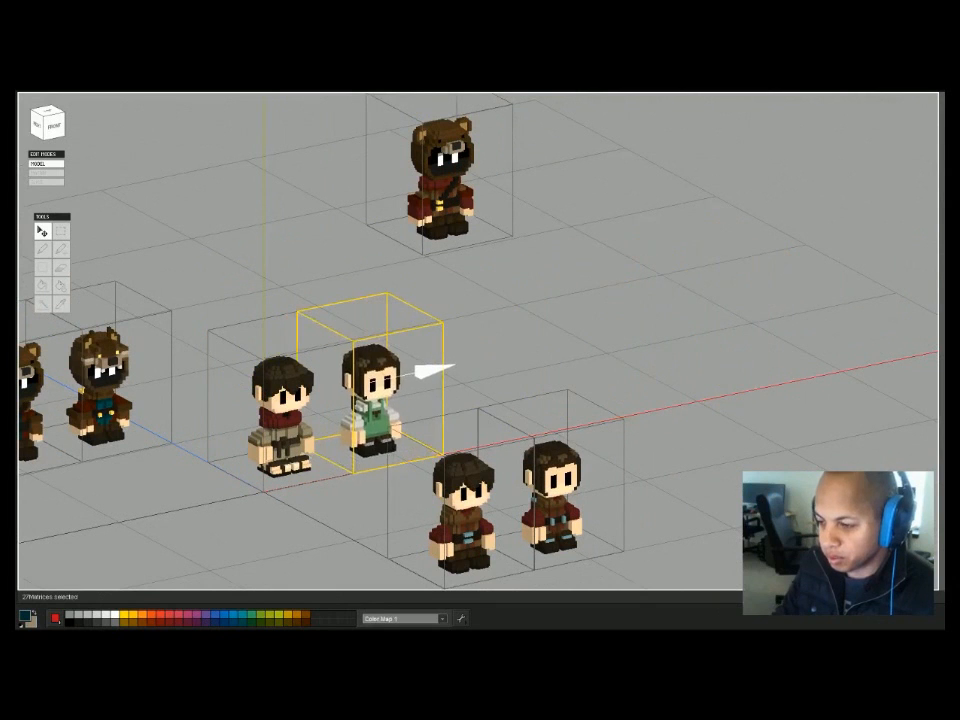
Sample the tan tunic colour from the torso of the scarf-wearing figure.
scroll(416, 372, up, 3)
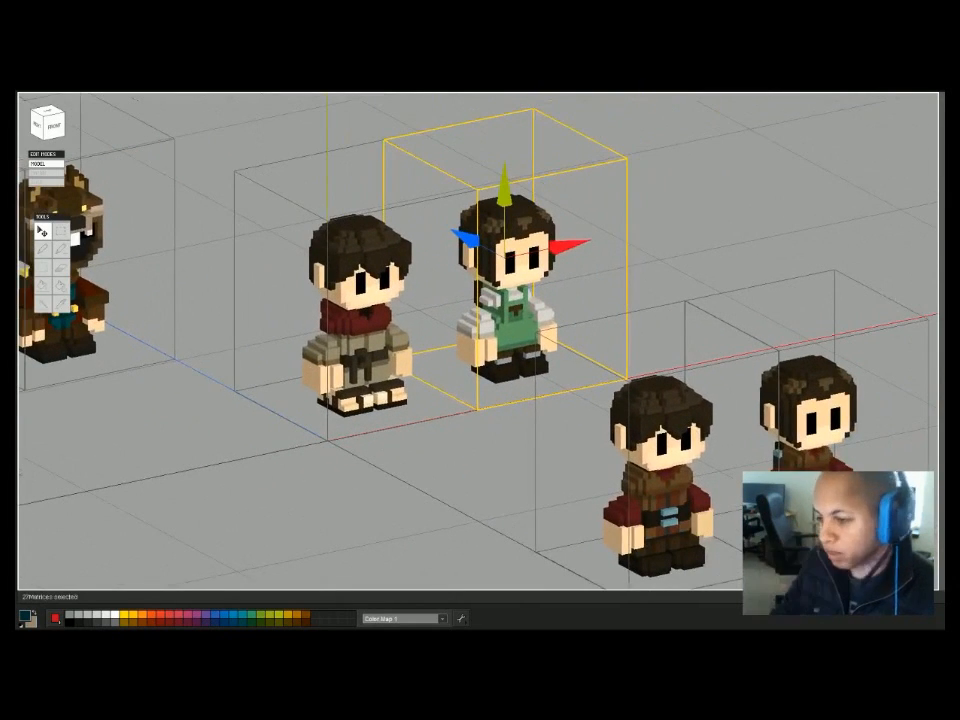
middle_drag(416, 372, 404, 397)
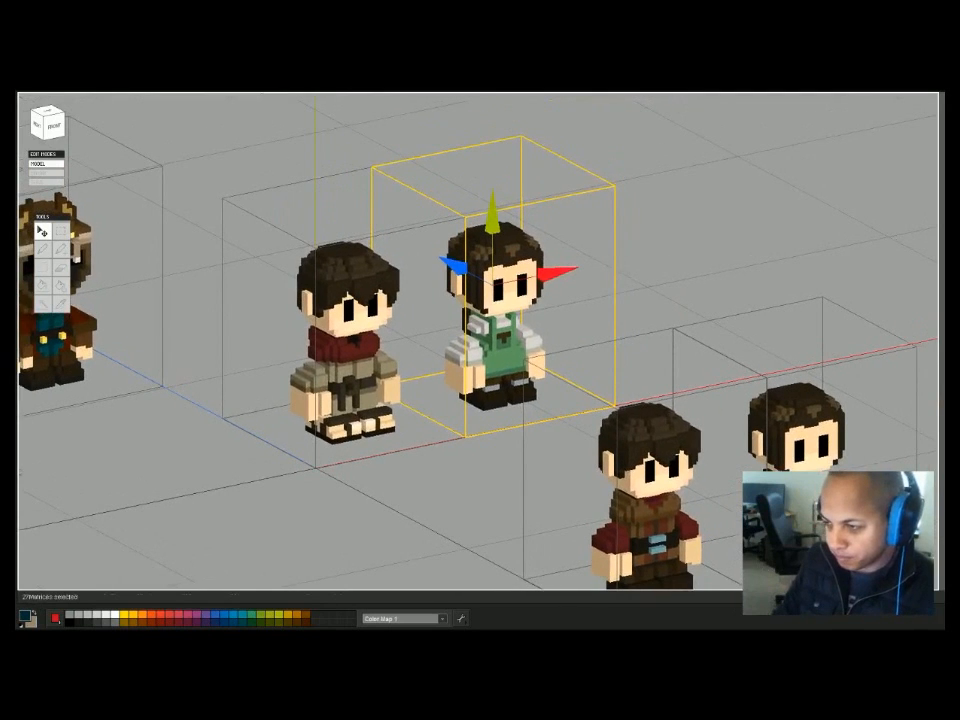
double_click(345, 349)
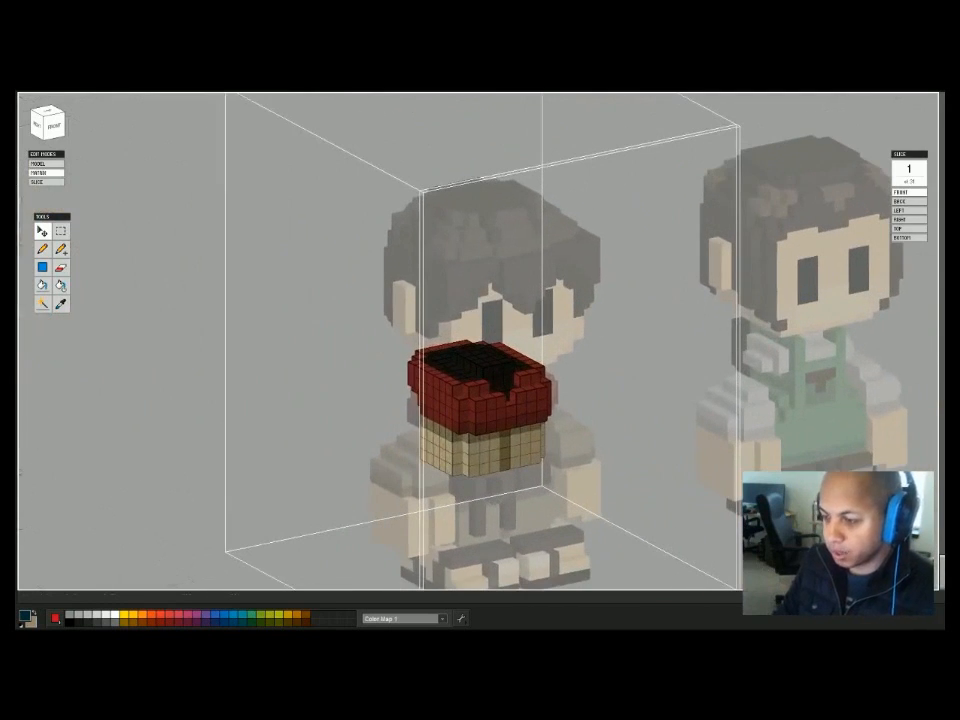
key(b)
alt+click(460, 450)
key(1)
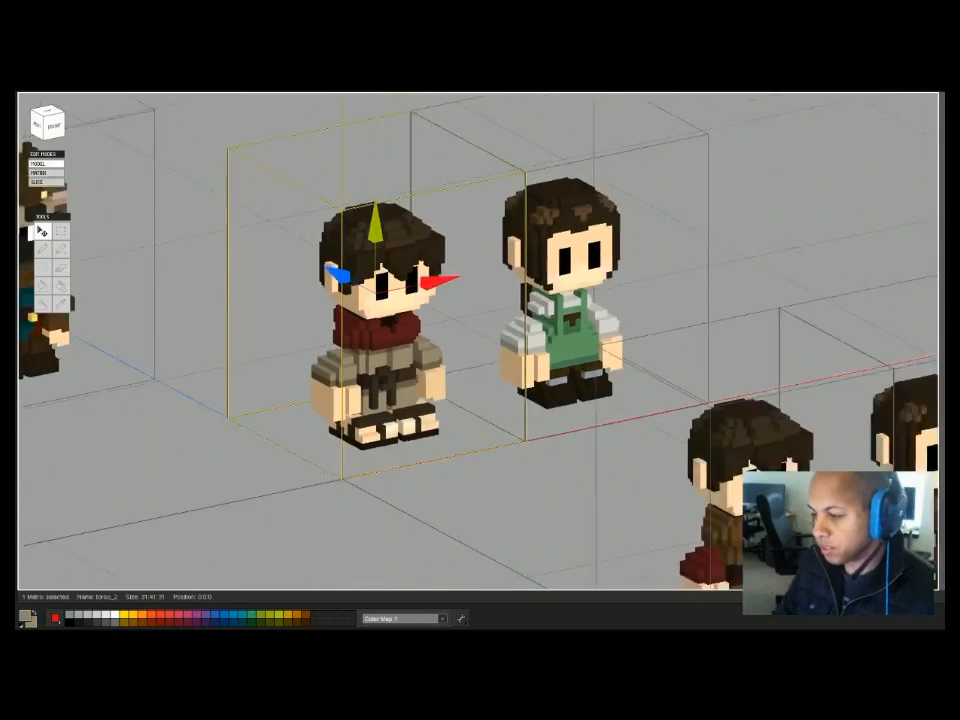
Fill the green voxels on the aproned woman's upper torso with the sampled tan.
double_click(502, 346)
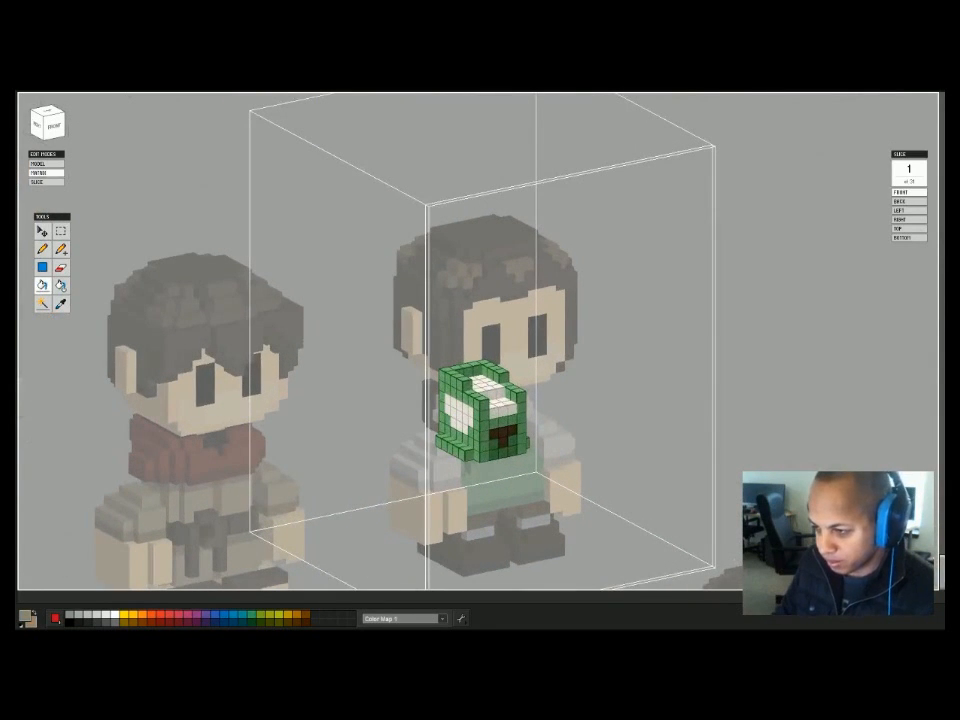
click(482, 421)
click(503, 445)
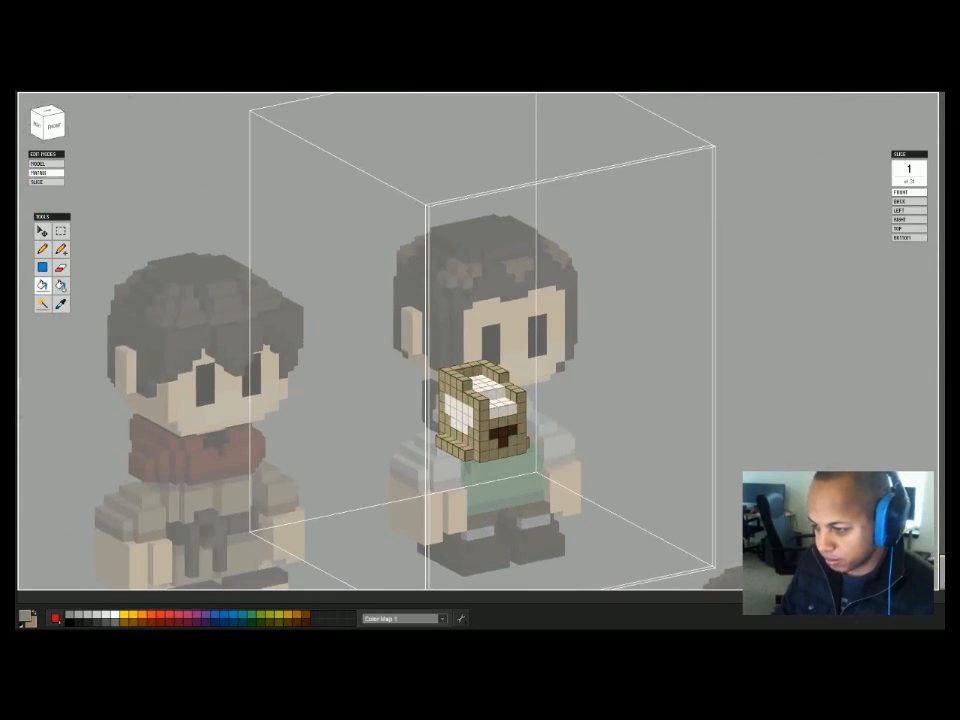
key(Tab)
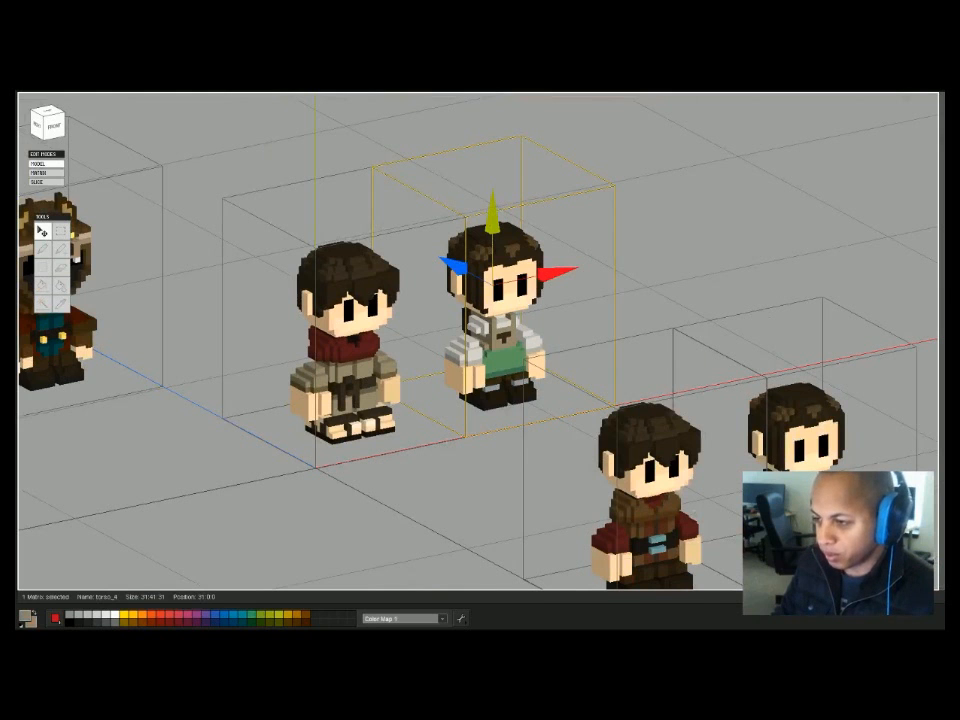
Recolour the voxels around the brown emblem on the front of the woman's torso green.
key(Tab)
key(Tab)
key(Tab)
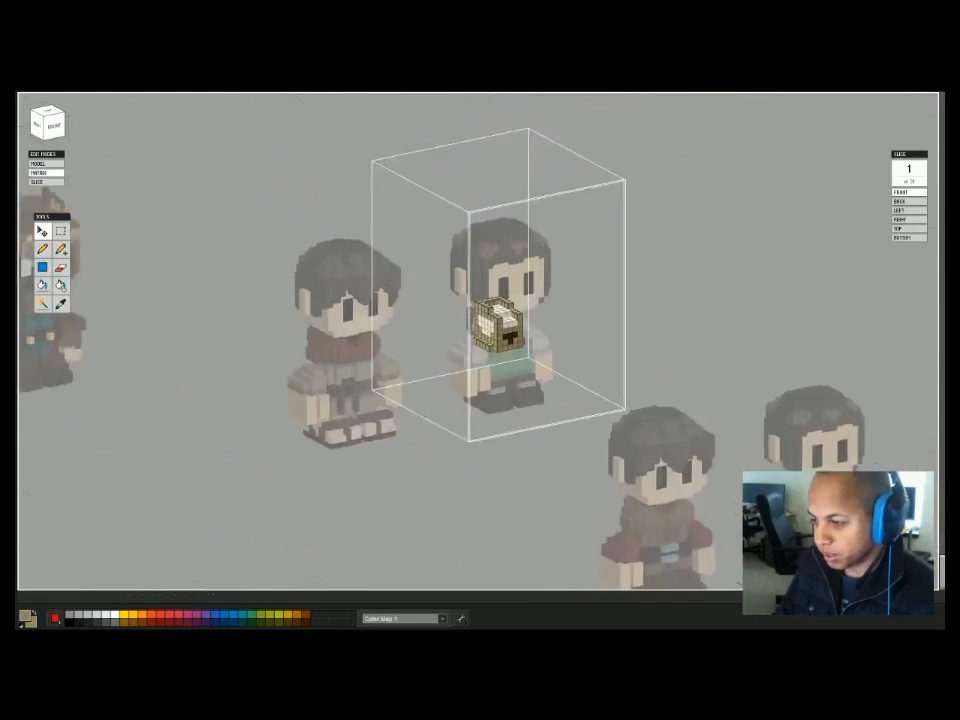
scroll(517, 160, up, 2)
key(Tab)
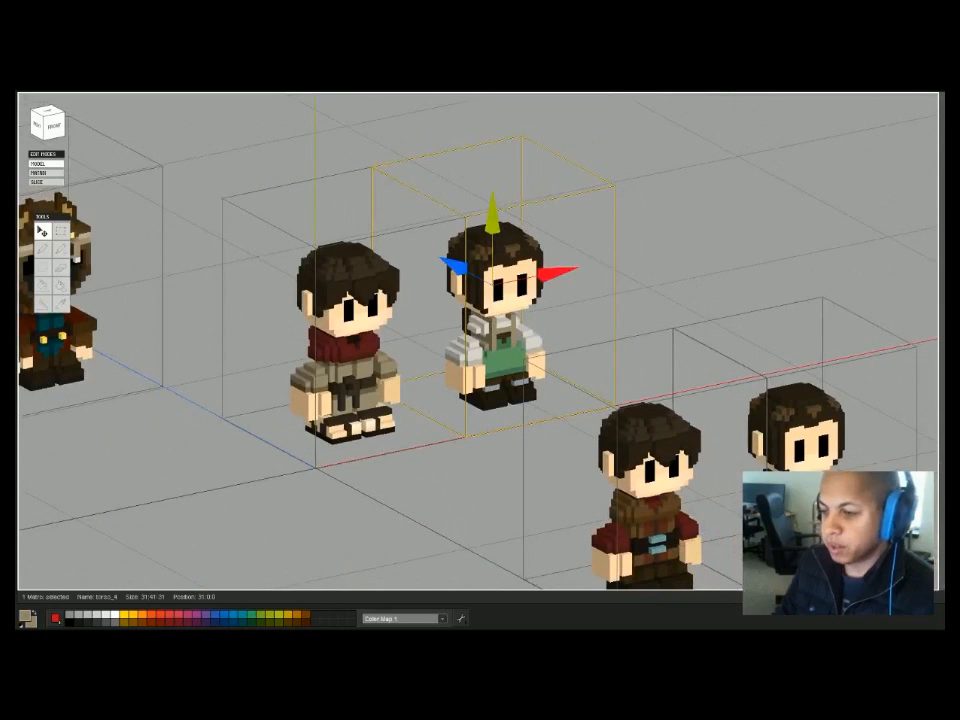
Sample the scarf's dark red from the man's torso as both the foreground and background colour.
click(349, 350)
key(Tab)
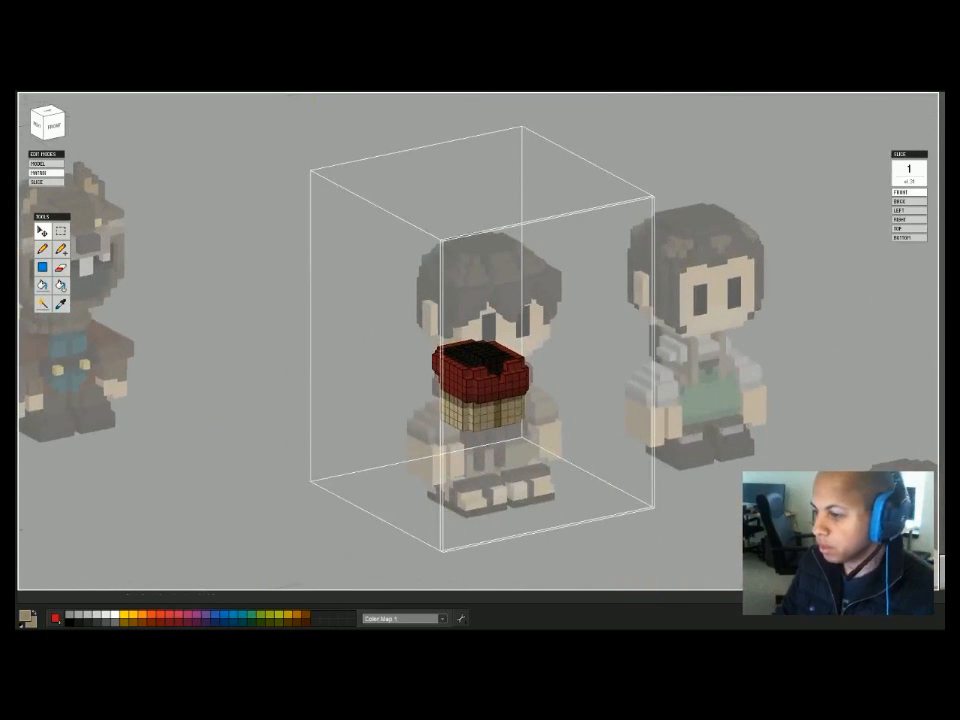
scroll(480, 341, up, 2)
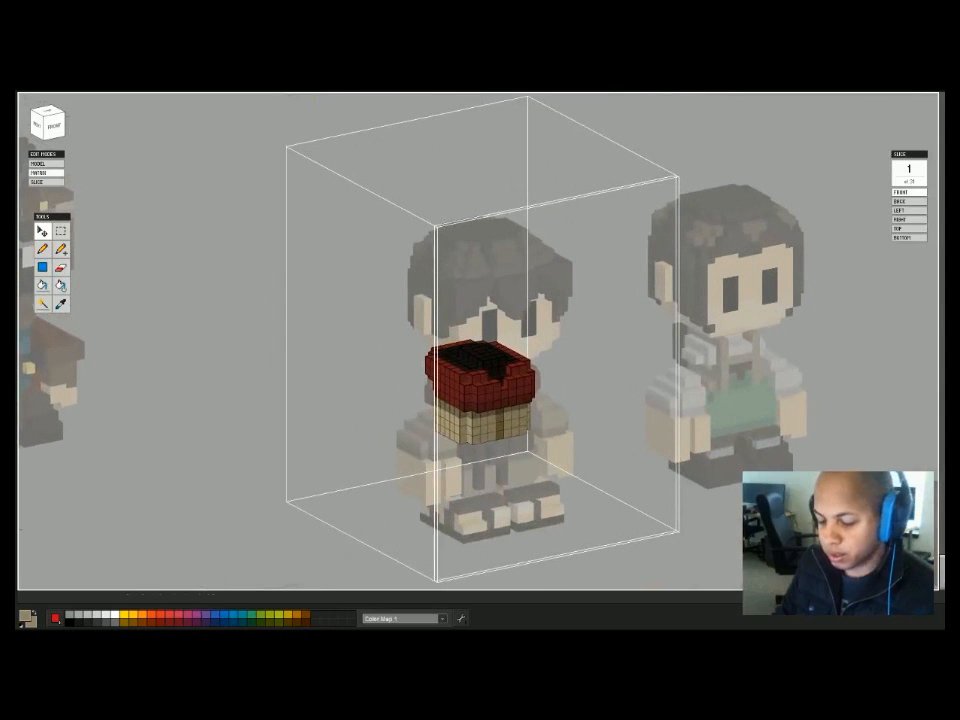
key(b)
alt+click(484, 391)
key(x)
alt+click(484, 391)
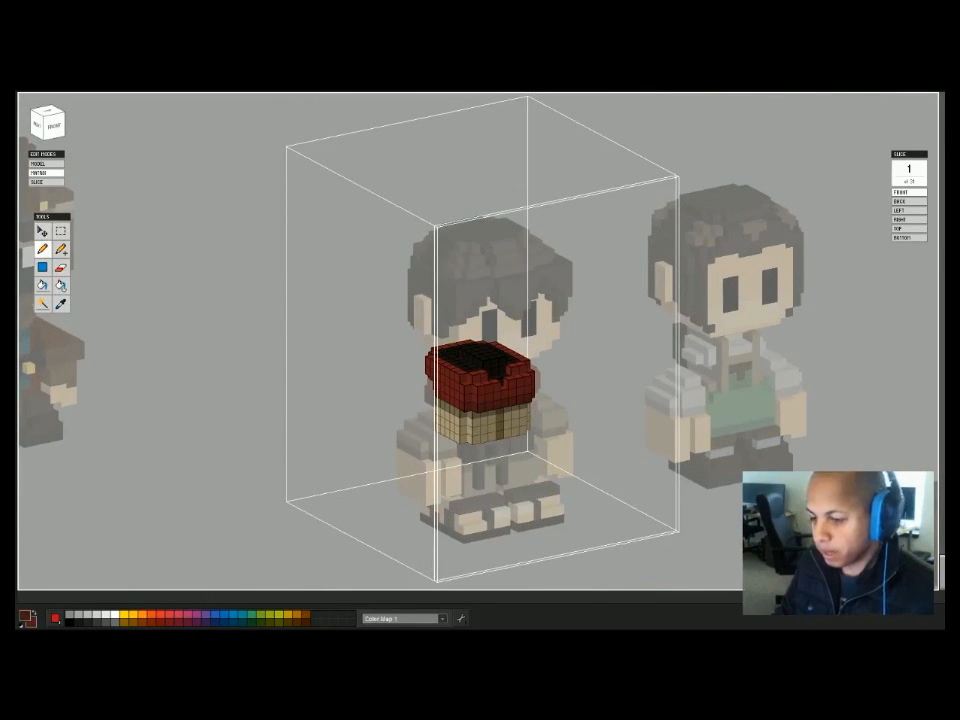
Paint the upper front rows of the woman's torso dark red above the brown emblem to form a scarf.
key(Tab)
scroll(480, 350, down, 3)
click(503, 355)
key(Tab)
scroll(480, 341, up, 3)
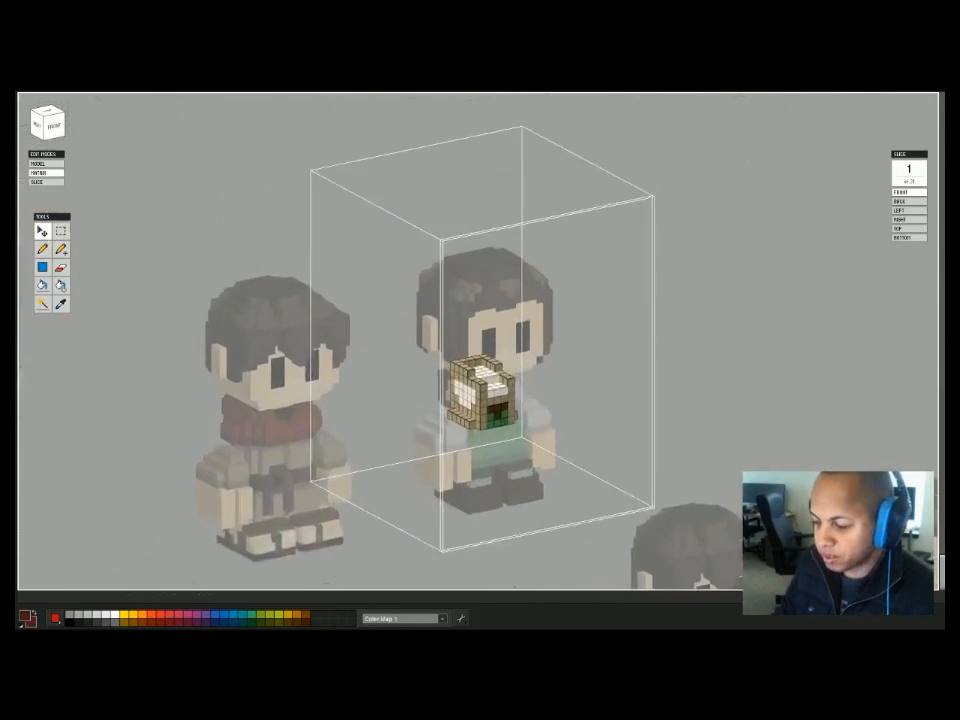
right_drag(480, 430, 430, 435)
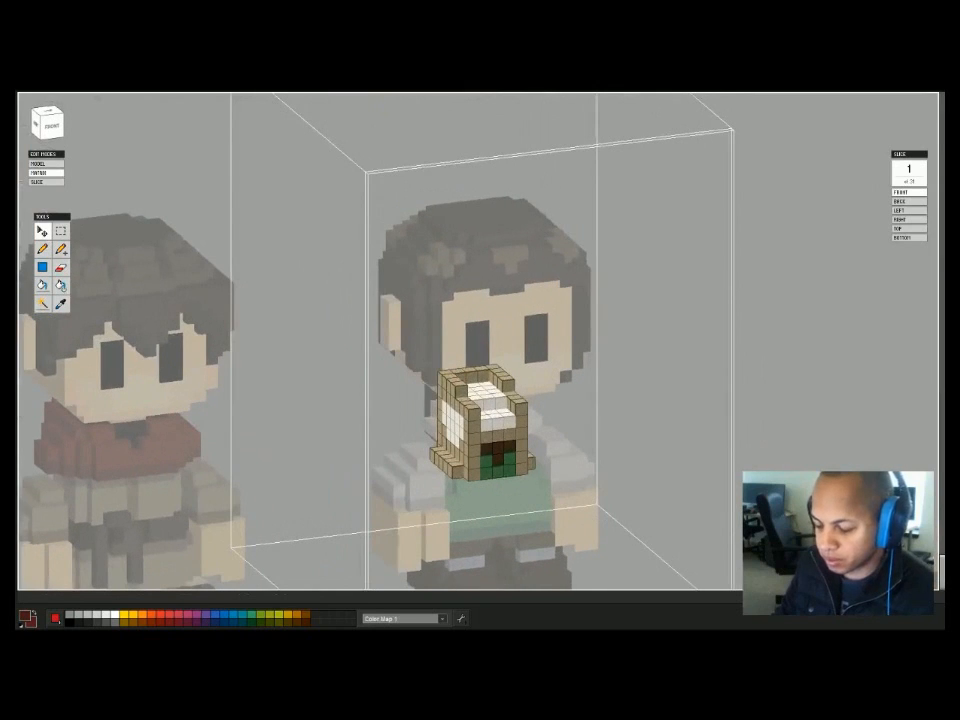
key(d)
click(470, 437)
mouse_move(480, 437)
mouse_down()
mouse_move(524, 437)
mouse_move(472, 408)
mouse_up()
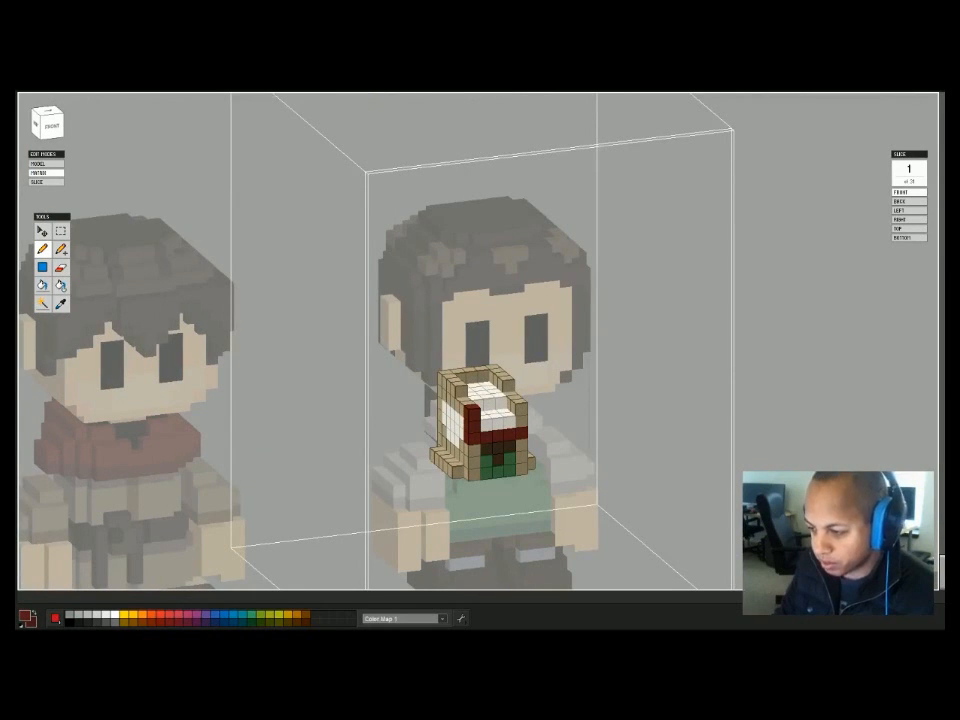
key(ctrl+z)
mouse_move(472, 410)
mouse_down()
mouse_move(472, 430)
mouse_move(521, 420)
mouse_up()
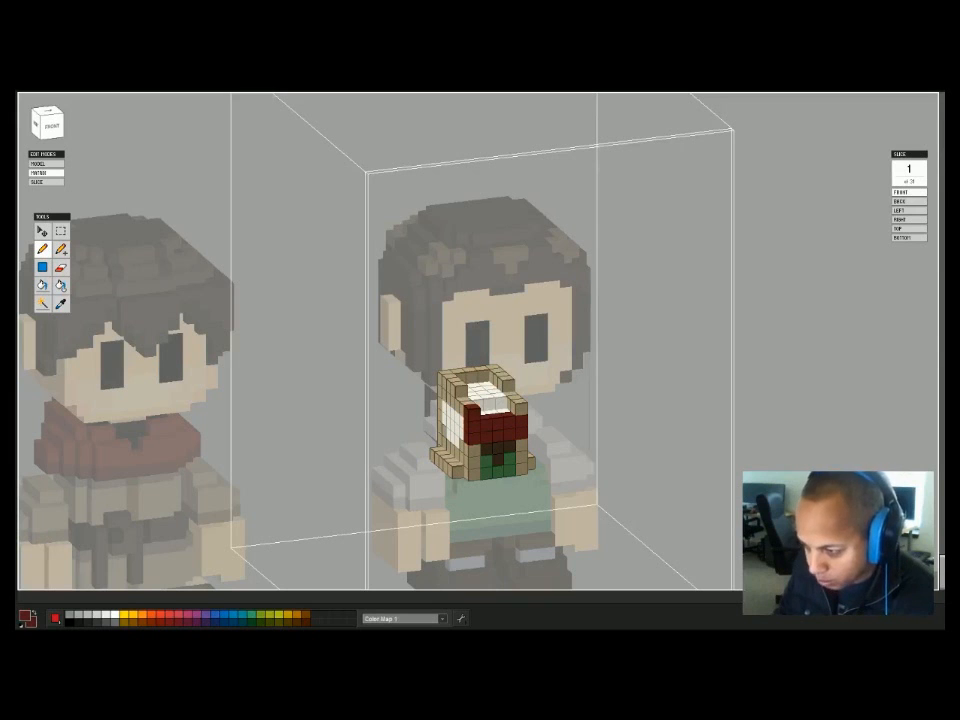
Extend the dark red scarf band along the left side of the woman's torso with two rows of voxels.
right_drag(480, 340, 340, 340)
right_drag(611, 356, 413, 213)
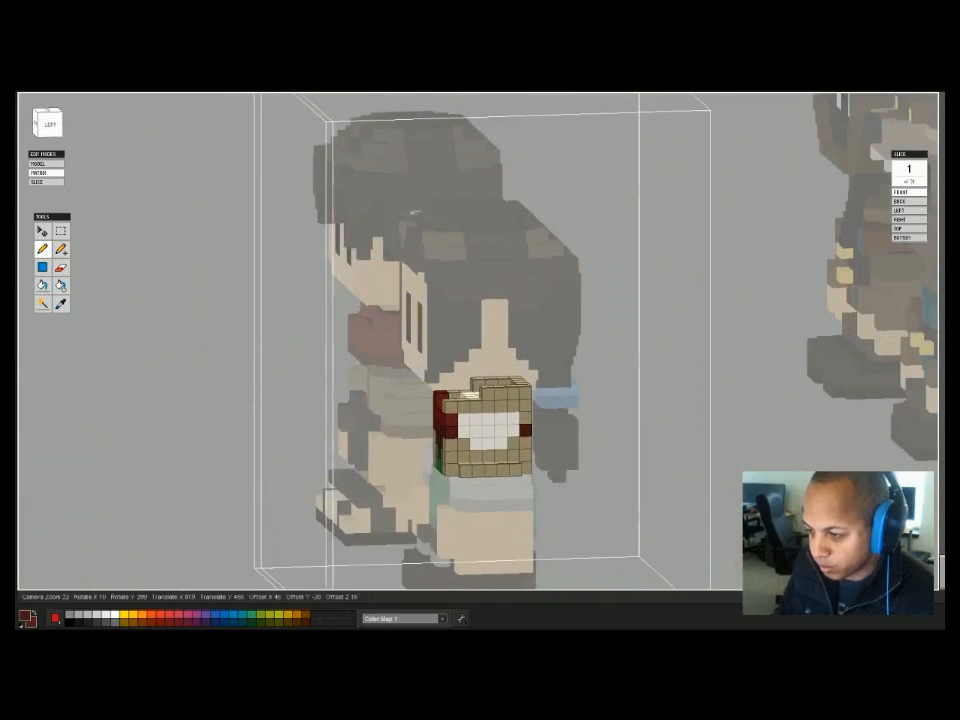
drag(447, 431, 520, 431)
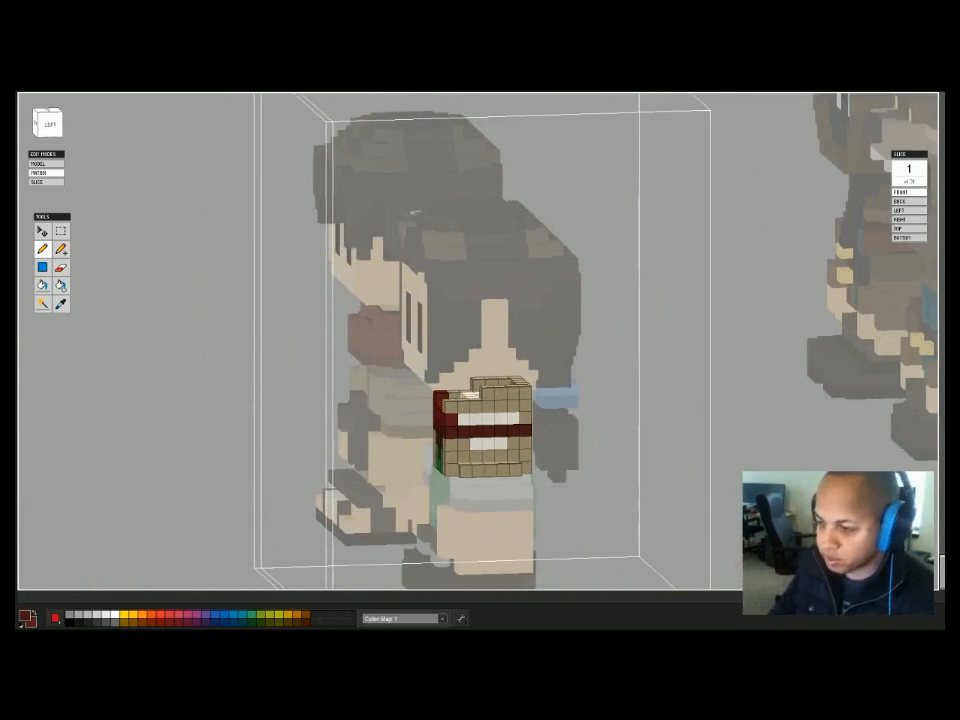
mouse_move(500, 420)
right_down()
mouse_move(630, 424)
mouse_move(500, 421)
right_up()
click(471, 421)
click(458, 421)
drag(483, 421, 521, 421)
Continue the dark red around the remaining sides of the woman's torso and up to the collar's upper edge.
right_drag(521, 421, 416, 438)
drag(481, 428, 520, 423)
right_drag(520, 423, 367, 416)
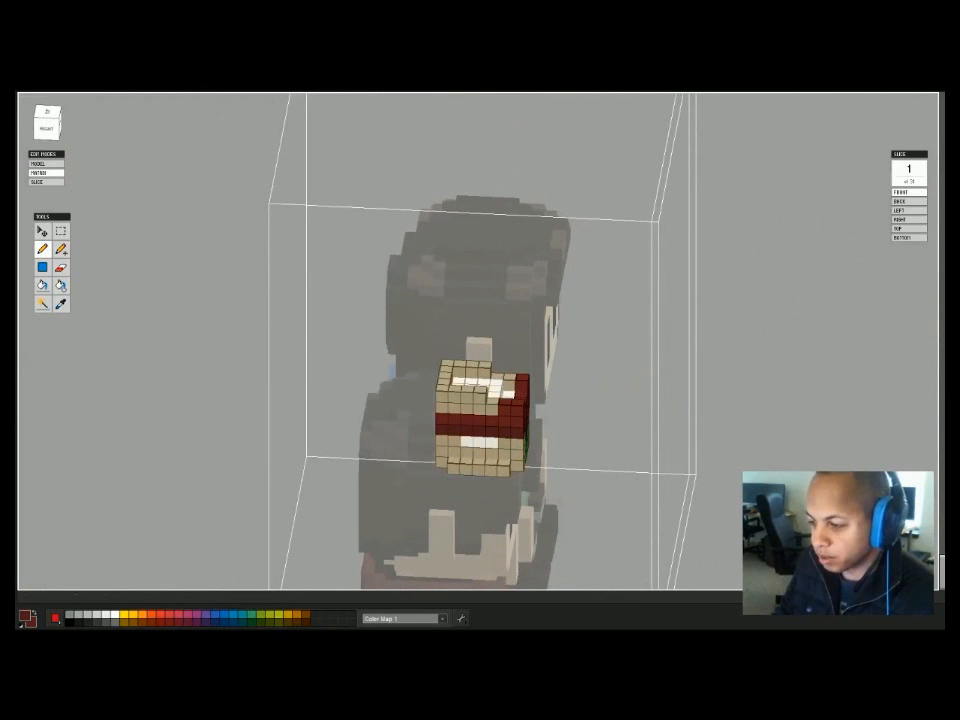
right_drag(335, 303, 430, 305)
right_drag(358, 310, 450, 312)
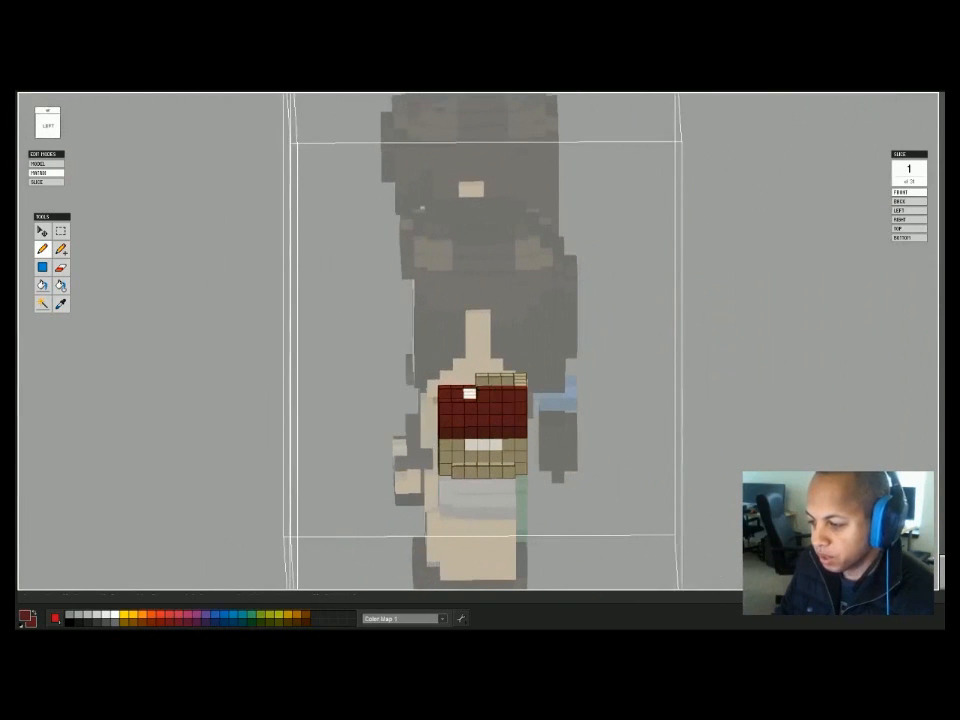
right_drag(388, 295, 470, 298)
click(474, 400)
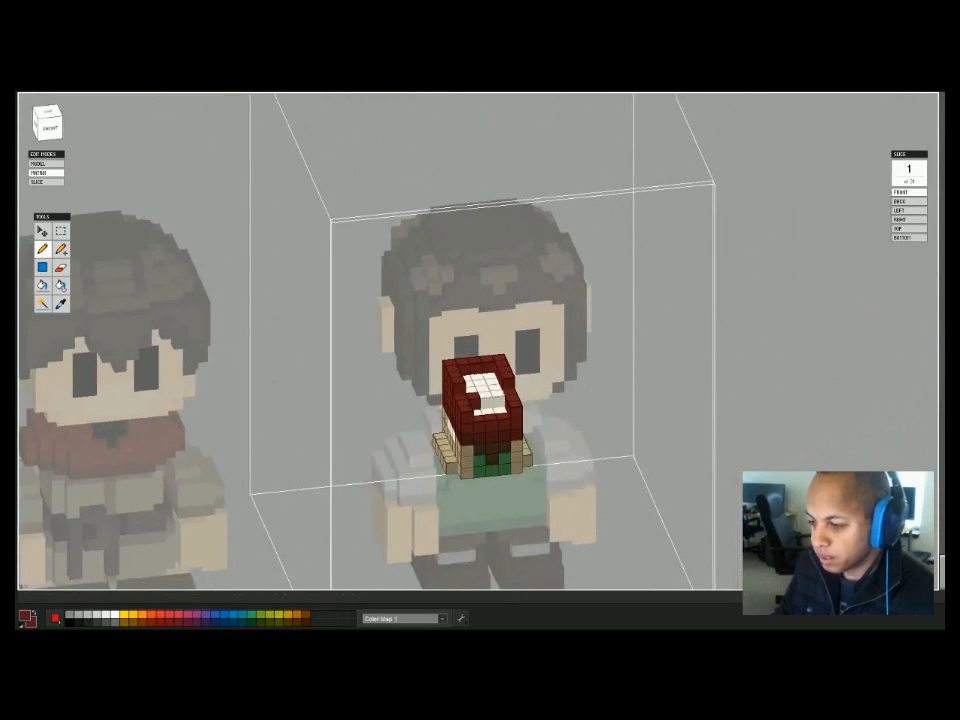
Paint the remaining white voxels inside the woman's neck opening dark red.
right_drag(490, 402, 440, 400)
drag(488, 404, 490, 395)
click(495, 383)
click(472, 382)
click(471, 388)
click(473, 377)
click(485, 377)
mouse_move(484, 383)
mouse_down()
mouse_move(494, 389)
mouse_move(484, 389)
mouse_move(489, 412)
mouse_move(468, 411)
mouse_up()
key(Tab)
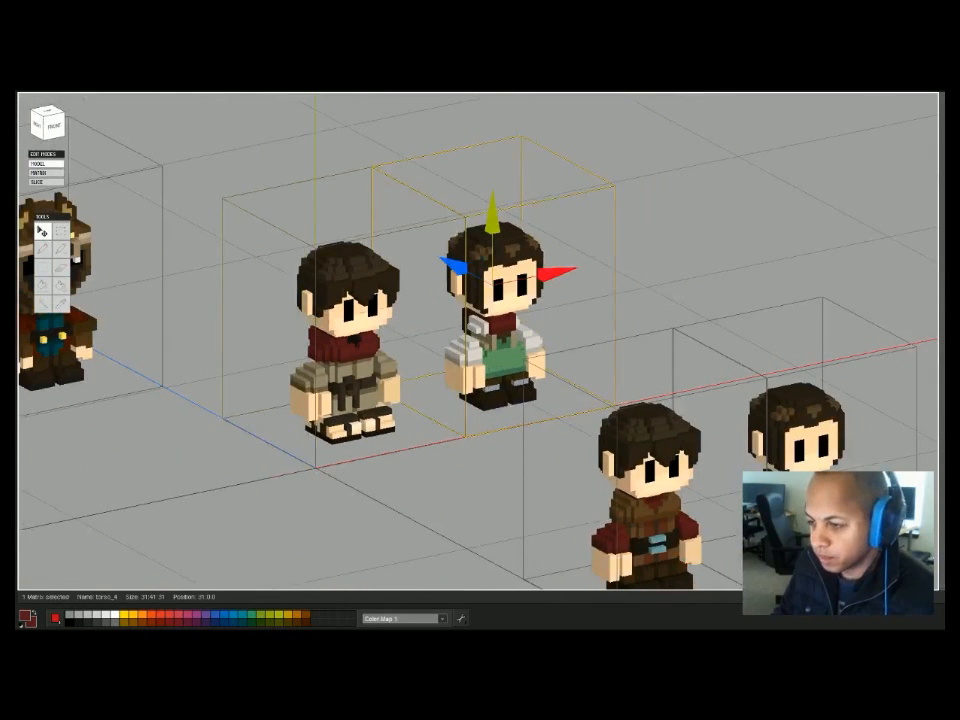
Sample the black from the scarf-wearing figure's neck opening and paint the hollow inside the woman's scarf with it.
key(Tab)
key(Tab)
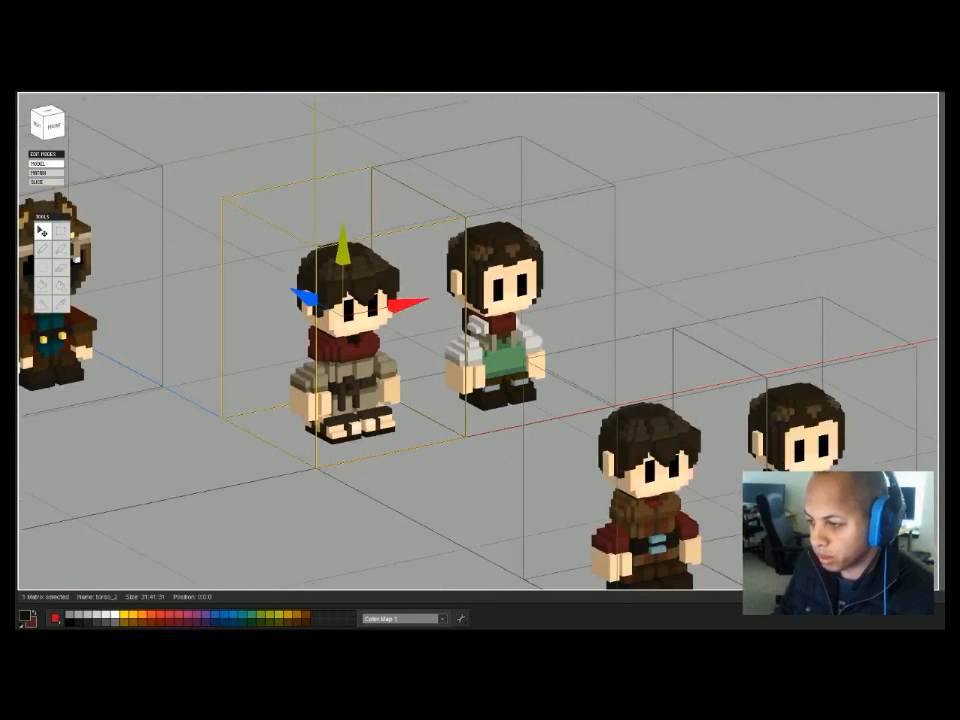
key(Tab)
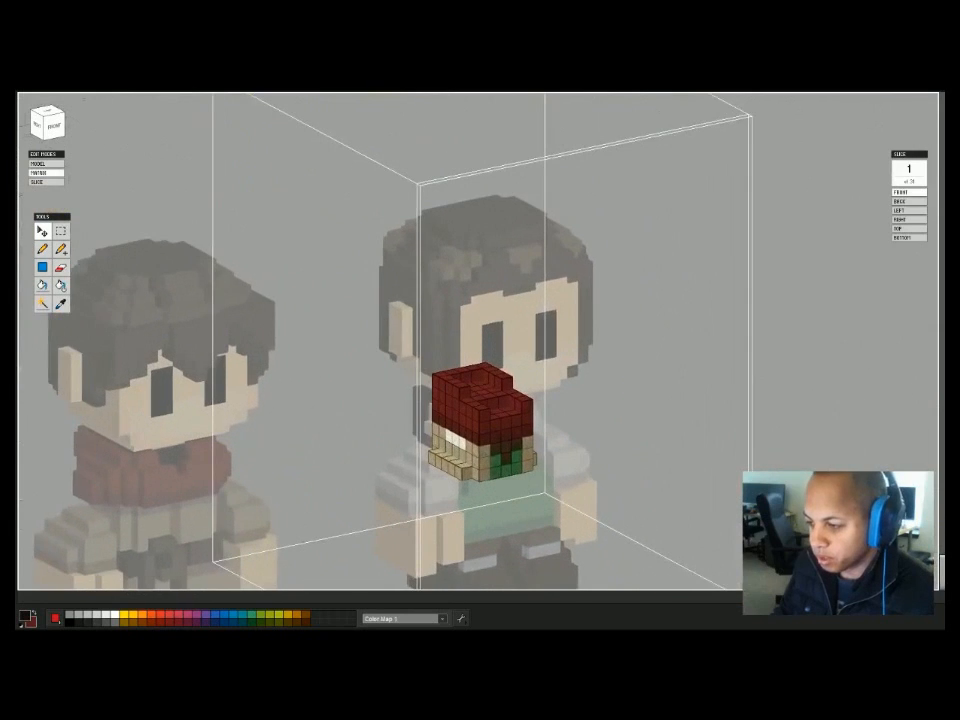
key(b)
right_drag(520, 400, 460, 405)
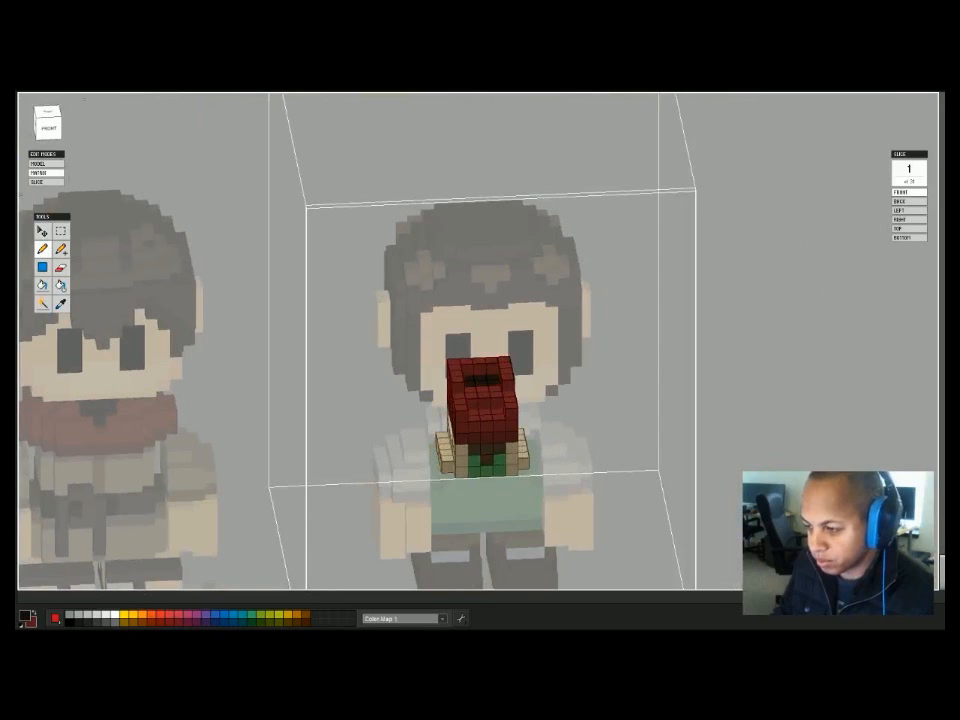
mouse_move(479, 387)
mouse_down()
mouse_move(496, 388)
mouse_move(497, 402)
mouse_move(473, 402)
mouse_up()
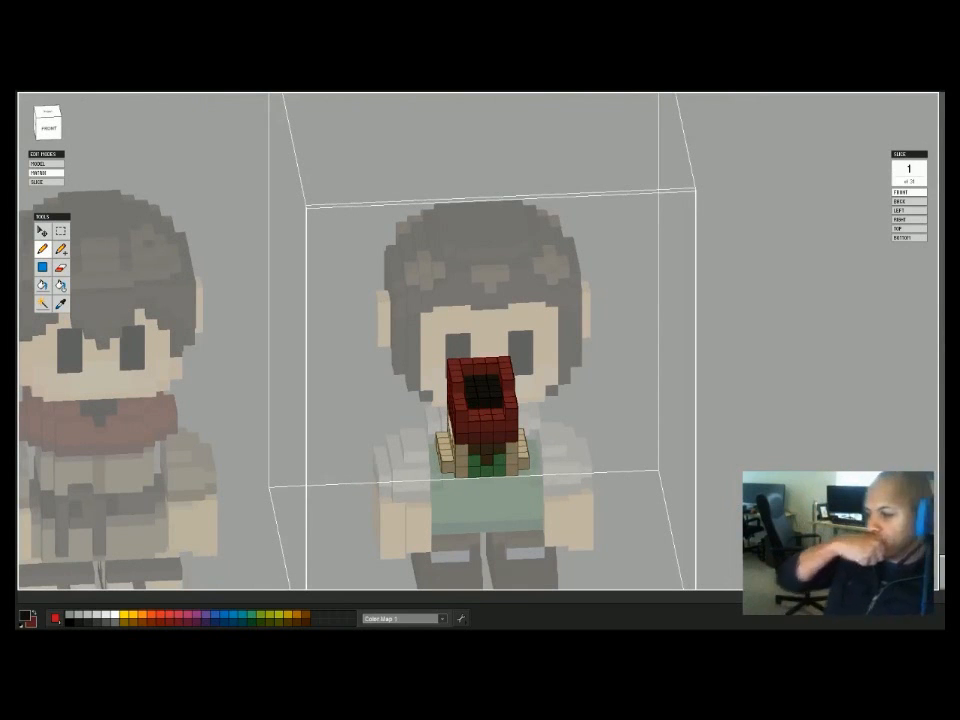
click(61, 249)
drag(474, 412, 498, 411)
right_drag(498, 411, 550, 418)
key(Tab)
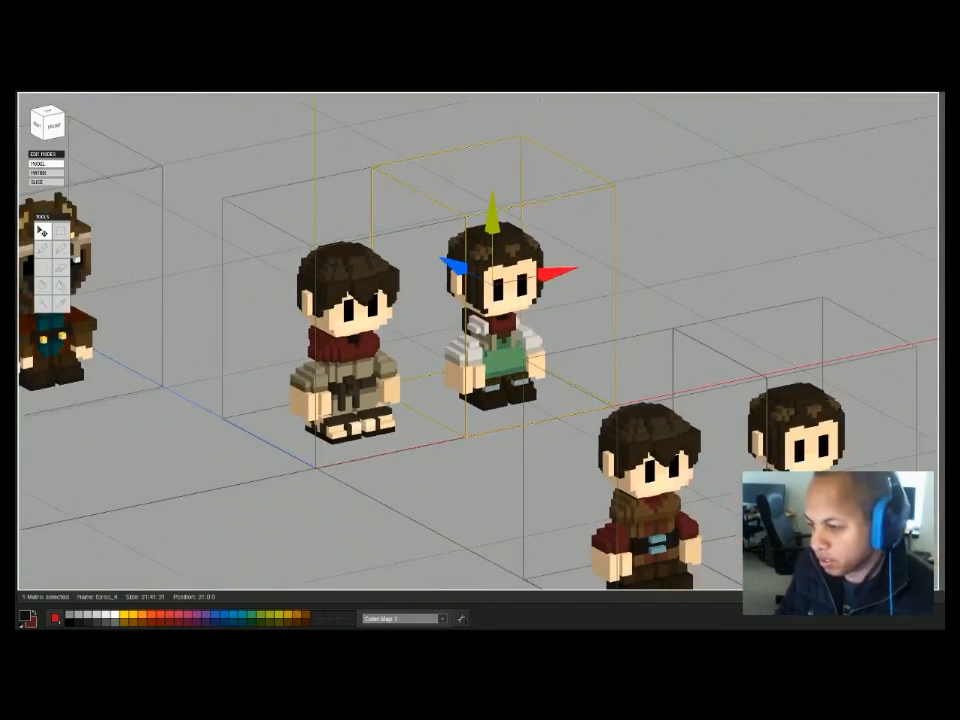
key(Tab)
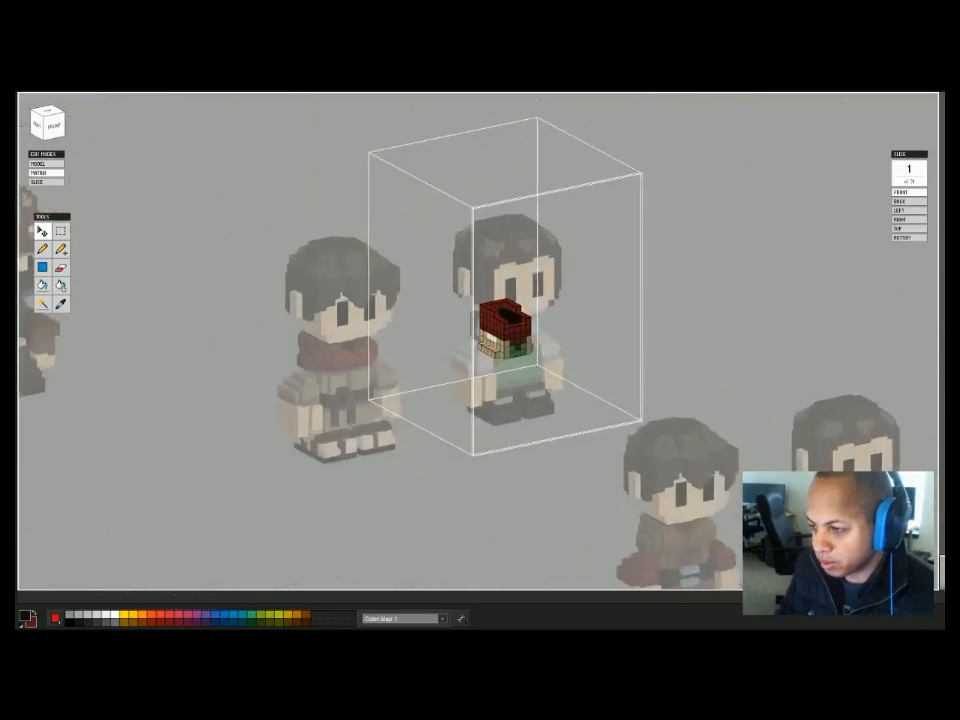
key(Tab)
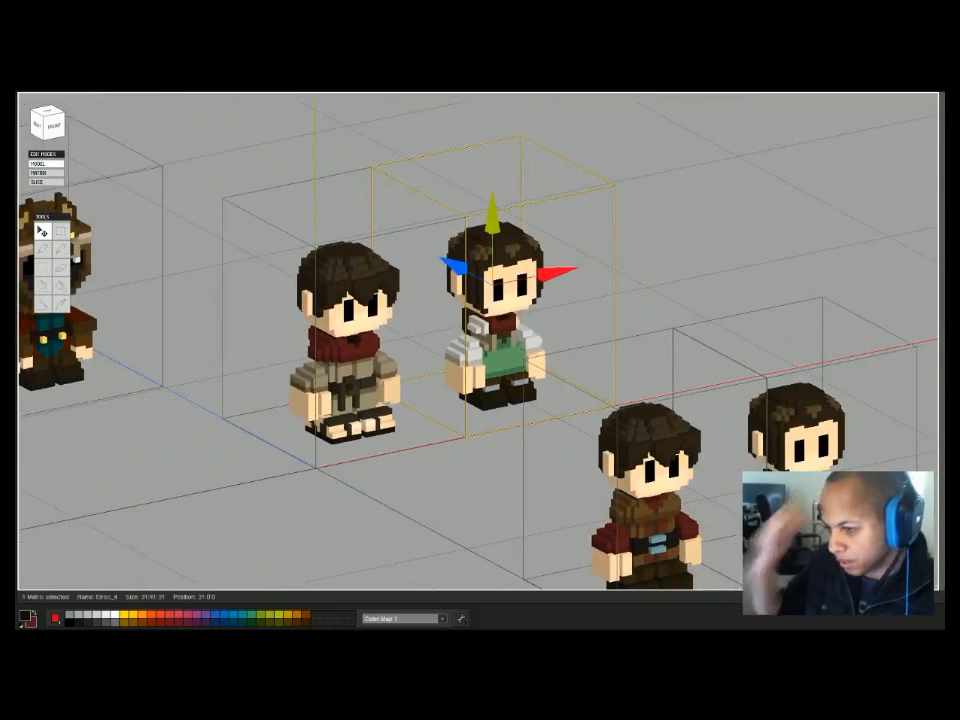
Pick up the scarf's dark red from the woman's torso and fill her white right shoulder piece with it.
key(Tab)
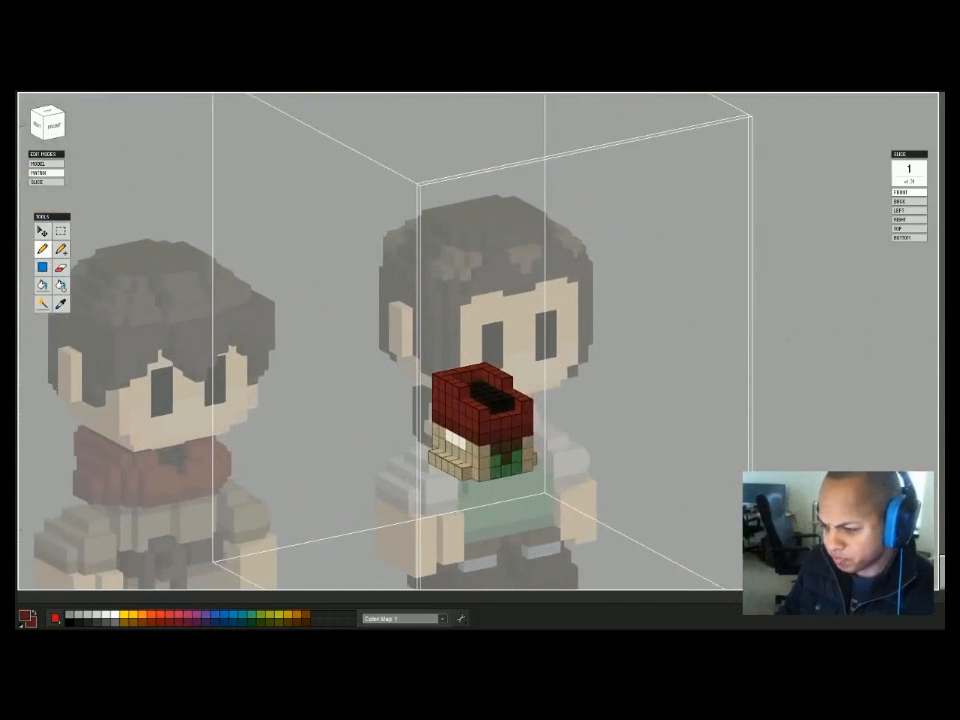
key(Tab)
key(Tab)
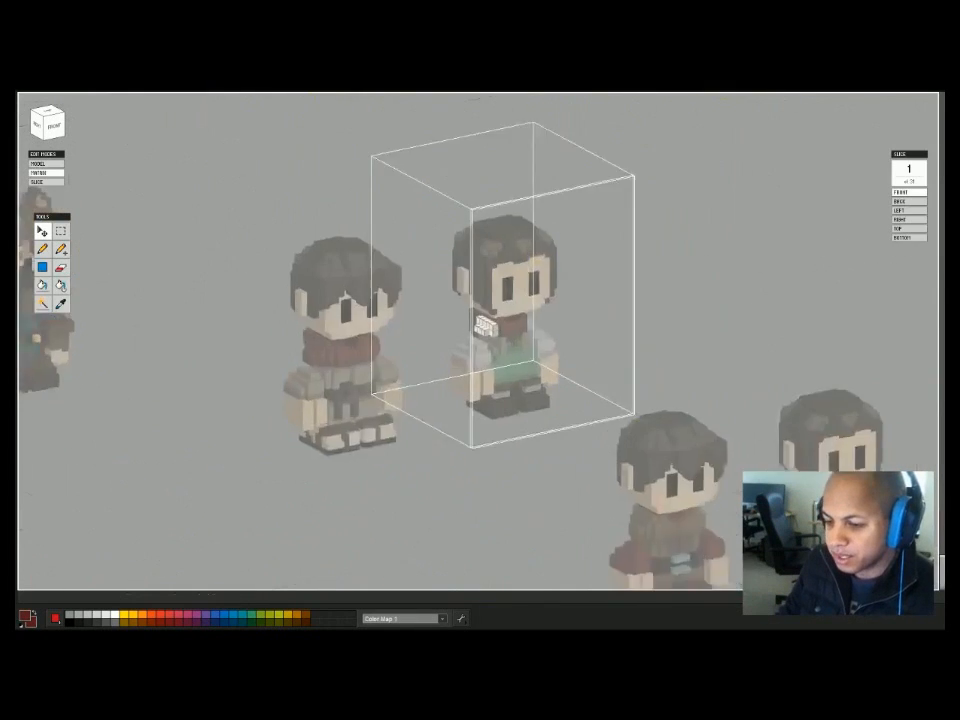
click(450, 415)
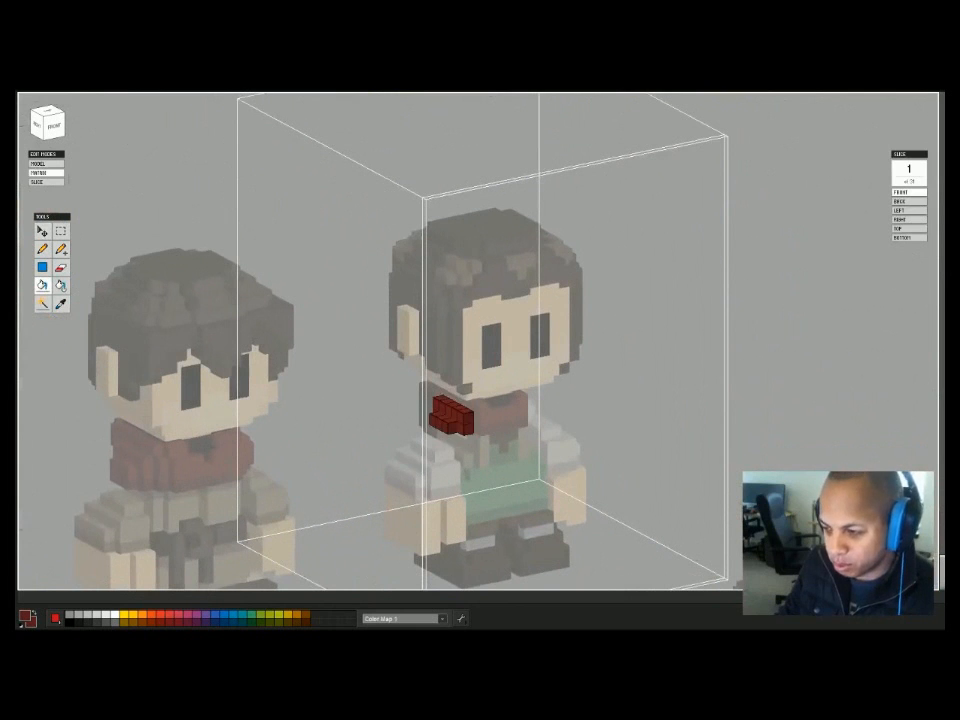
key(Tab)
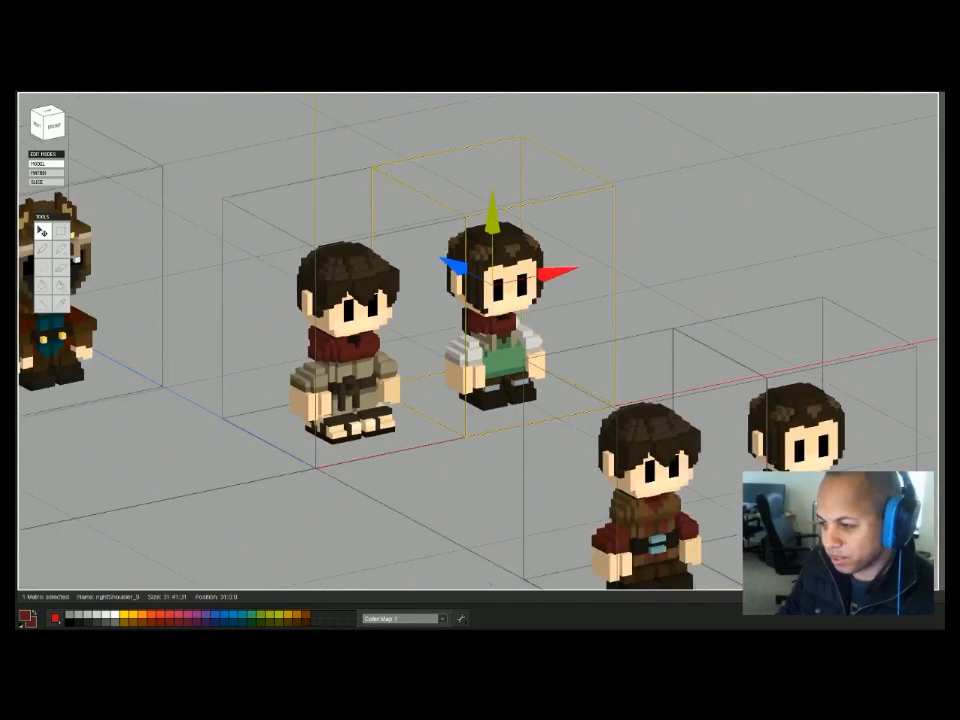
key(Tab)
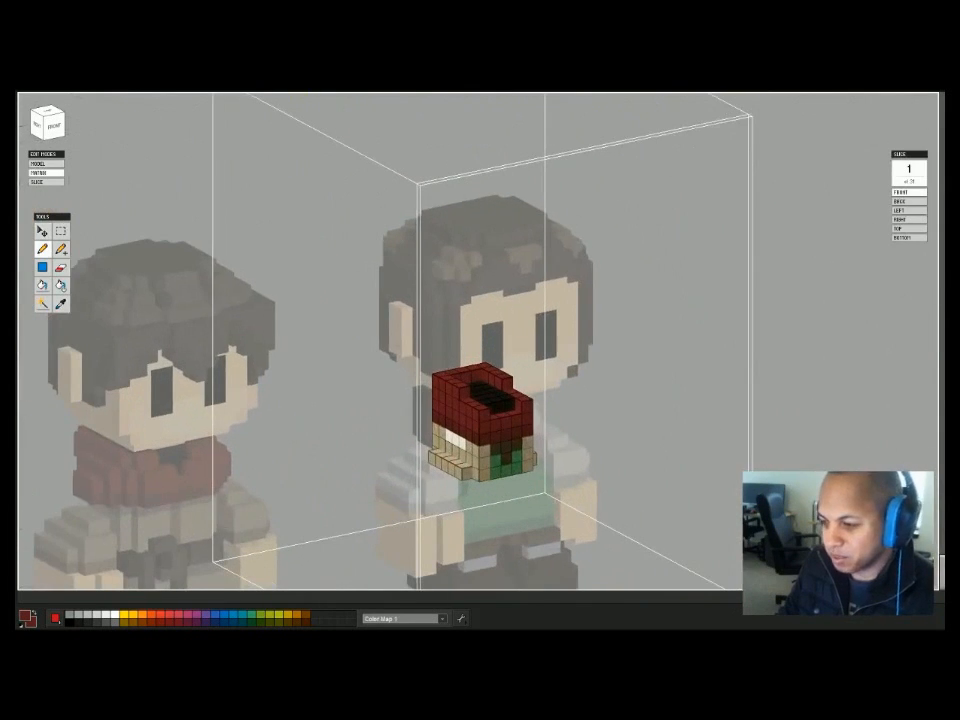
key(Tab)
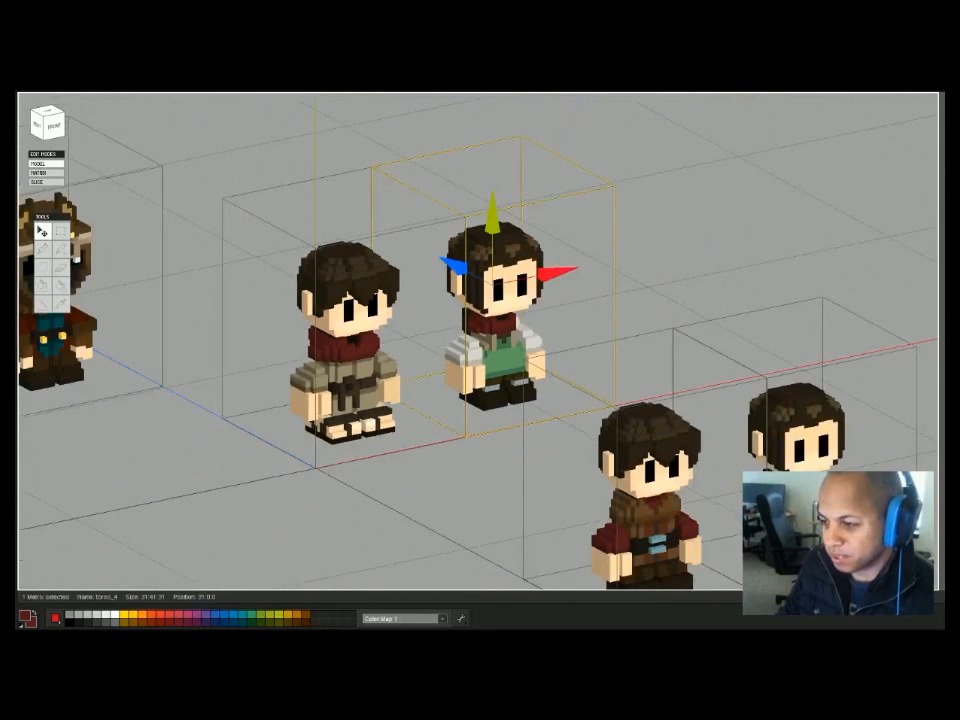
Check the woman's right shoulder piece all round and fill her white left shoulder piece with the scarf's dark red.
key(Tab)
key(p)
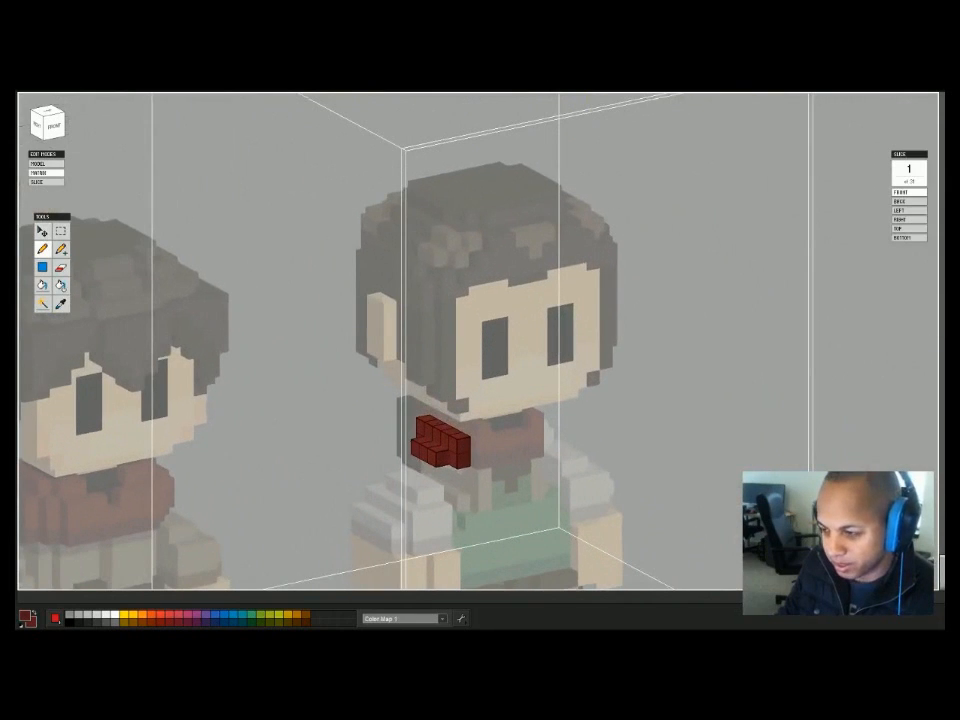
right_drag(425, 448, 608, 460)
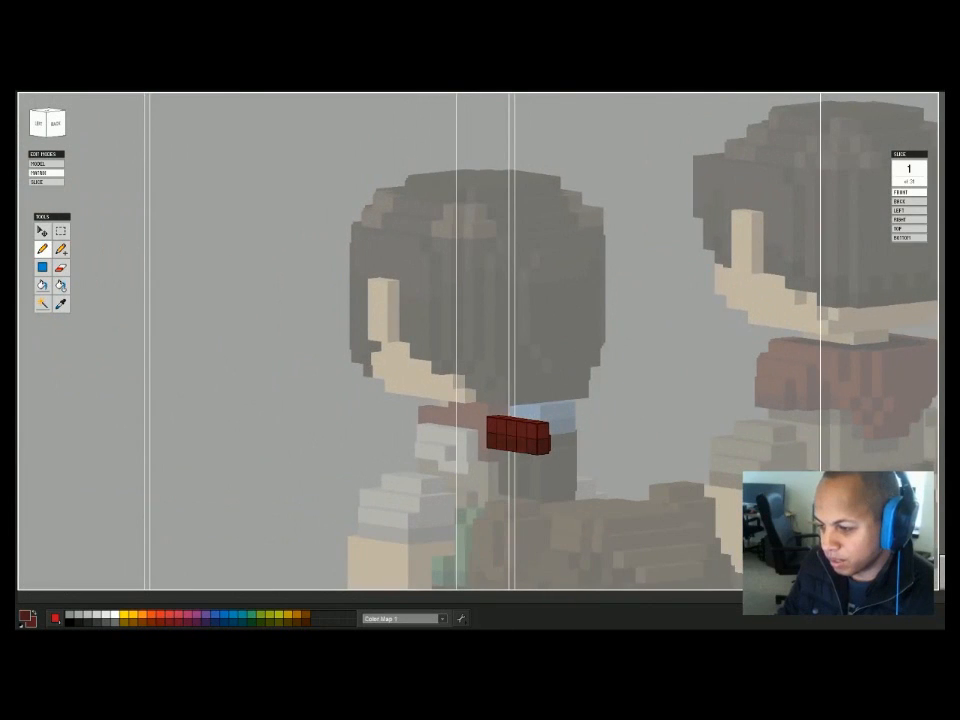
key(Tab)
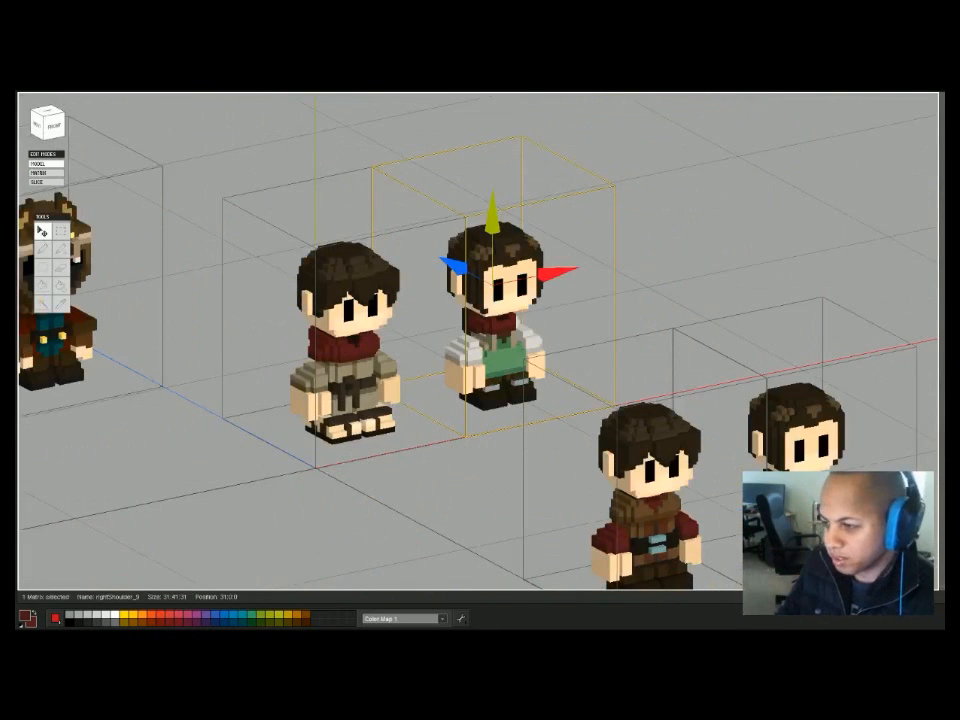
key(Tab)
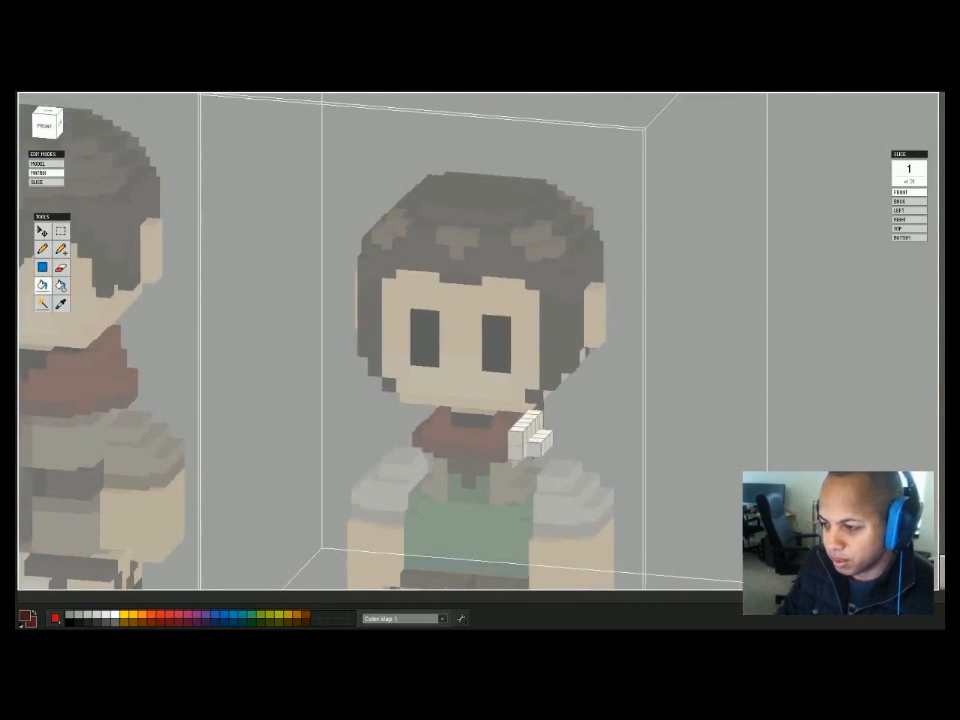
click(530, 437)
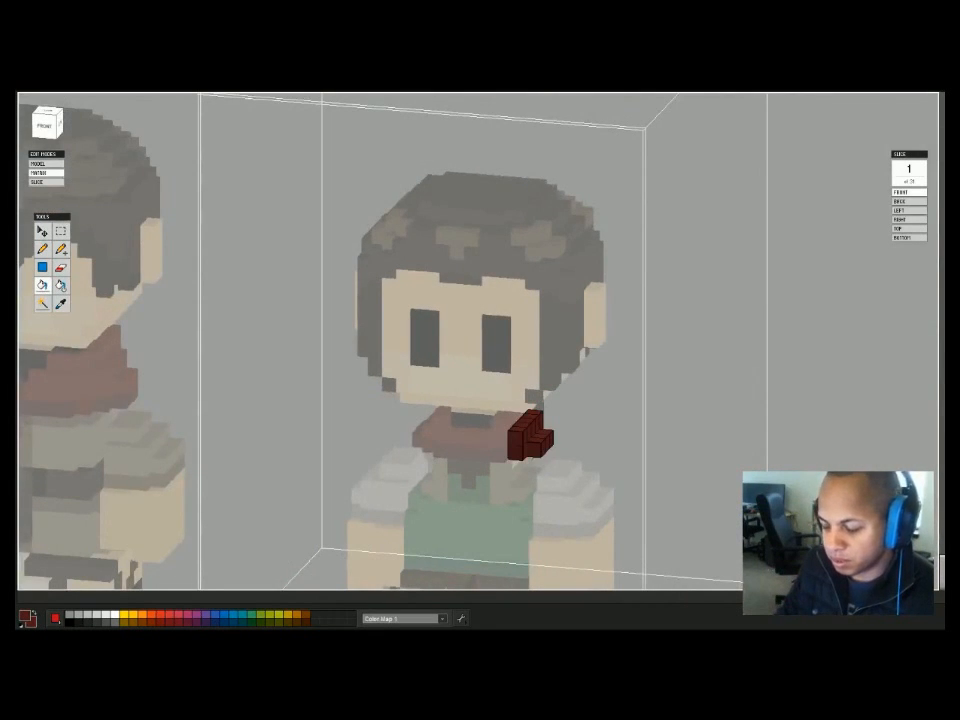
key(b)
right_drag(620, 410, 480, 430)
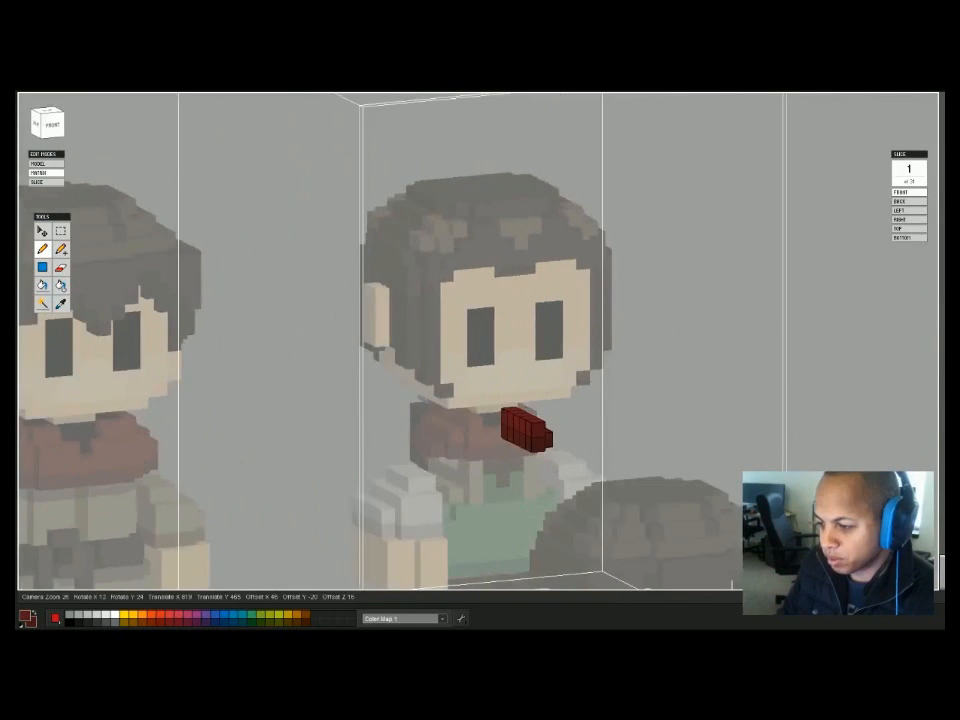
key(Tab)
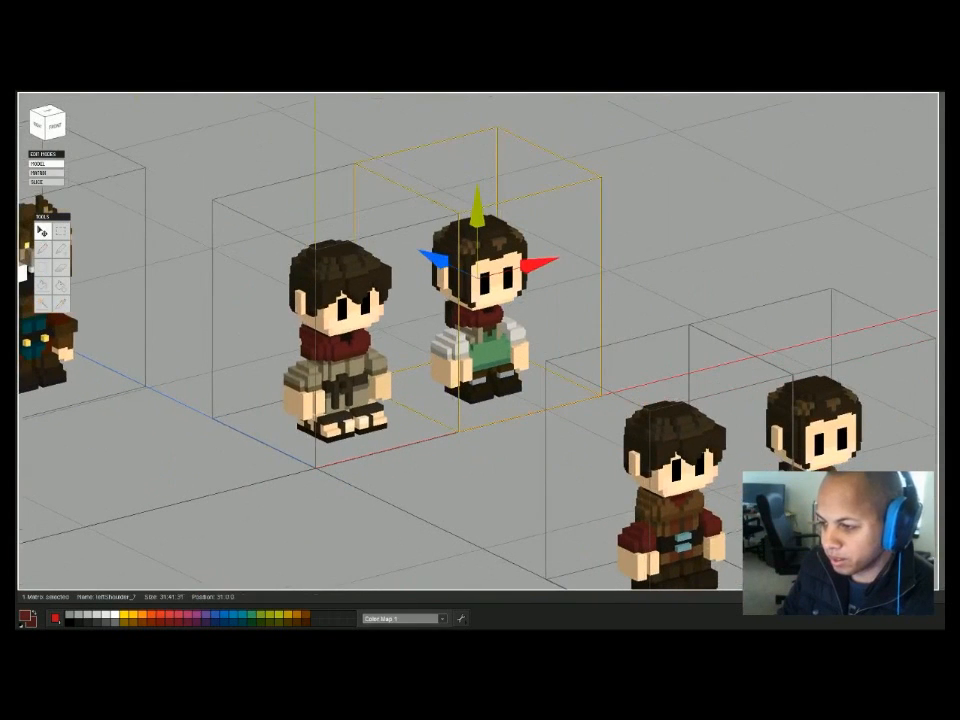
Sample the tan from the woman's torso and paint over the remaining white voxels on the torso's sides with it.
key(Tab)
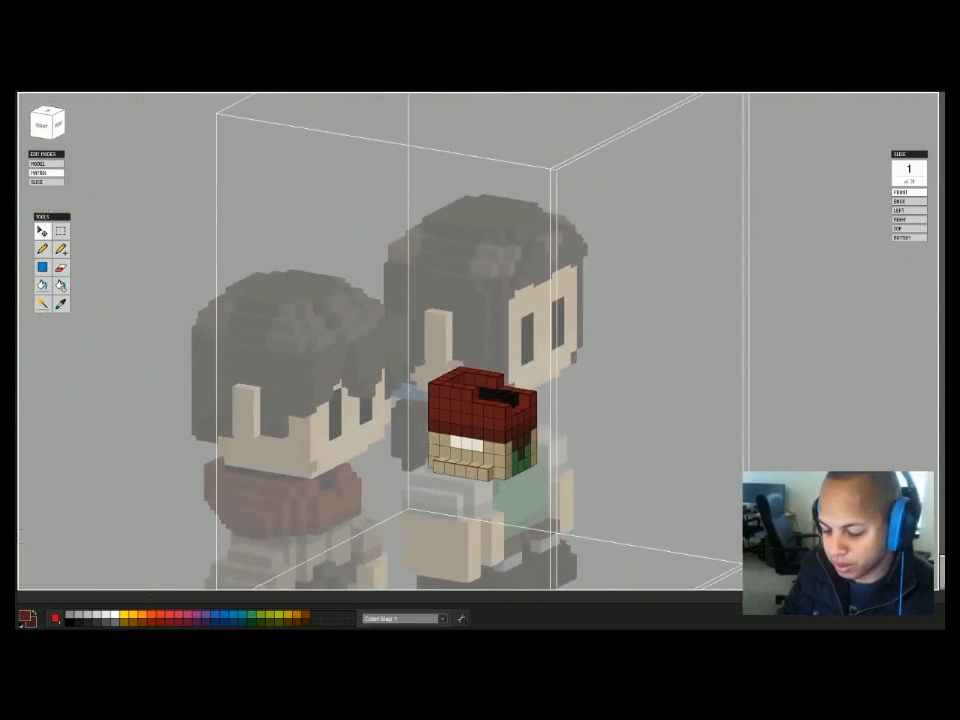
key(b)
alt+click(487, 448)
drag(479, 445, 455, 441)
right_drag(455, 441, 650, 422)
drag(466, 443, 458, 441)
right_drag(458, 441, 720, 436)
key(Tab)
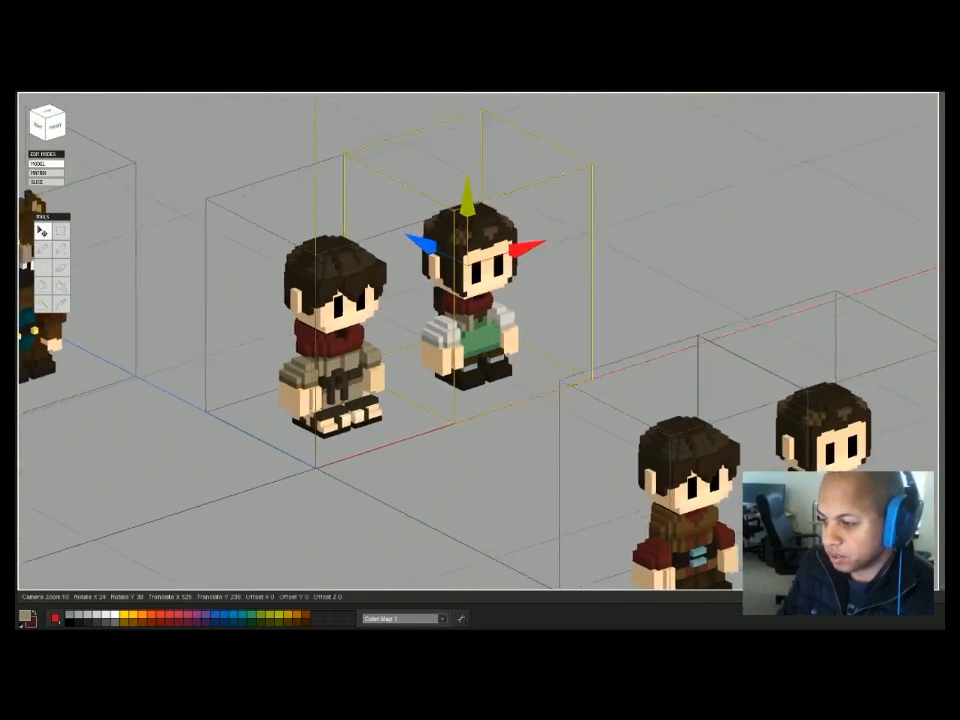
Match the woman's white sleeves to the man's sleeve, filling both with its tan and the cuff edges with its darker tan.
key(Tab)
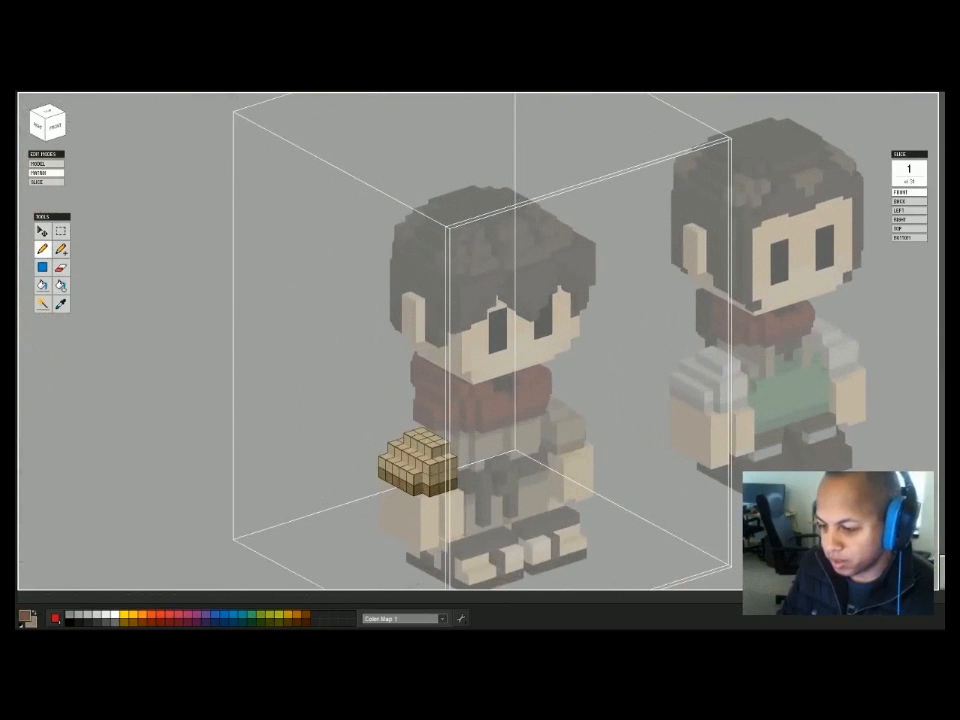
key(Tab)
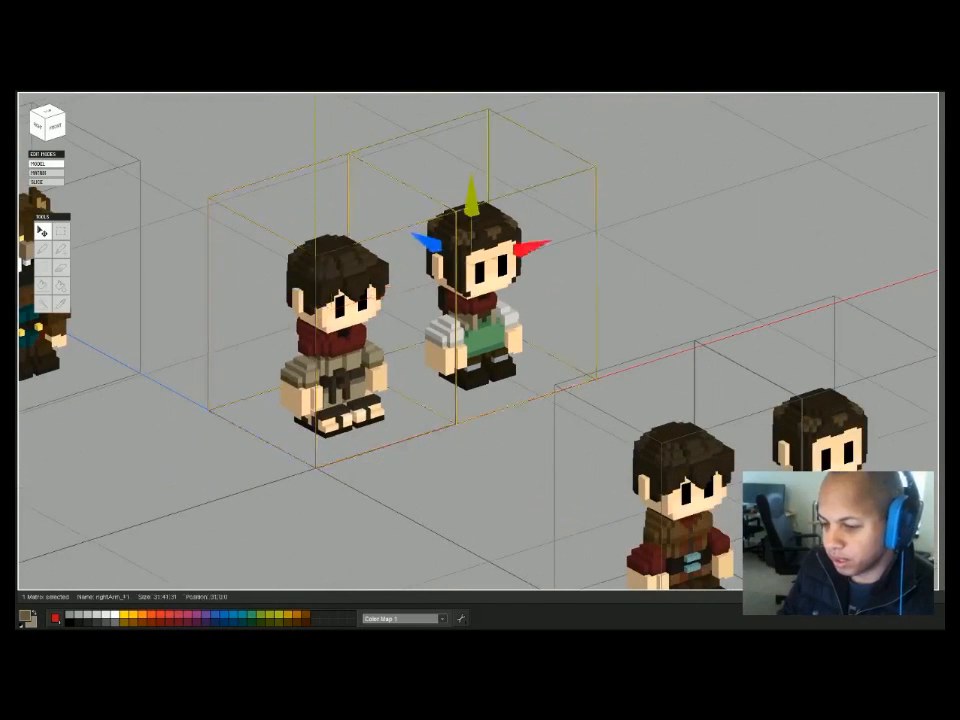
key(Tab)
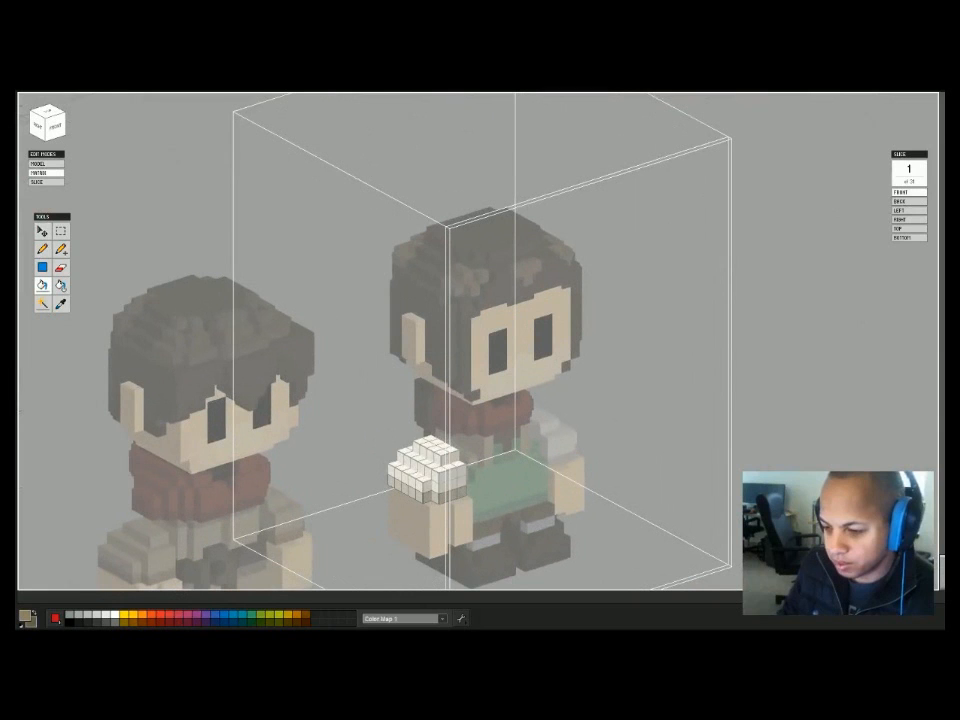
key(Tab)
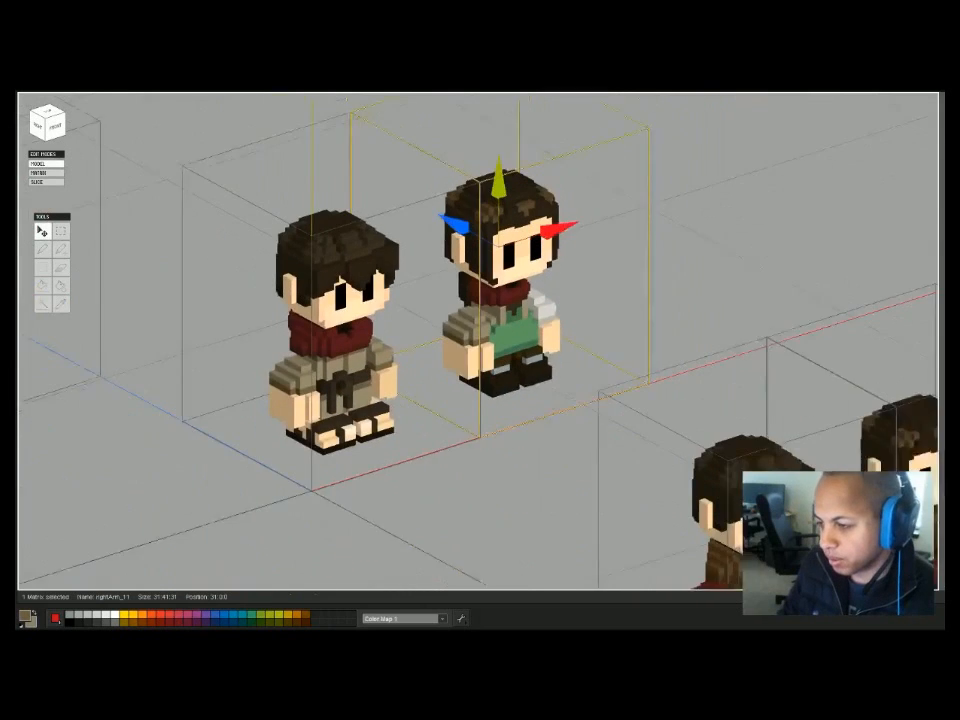
key(Tab)
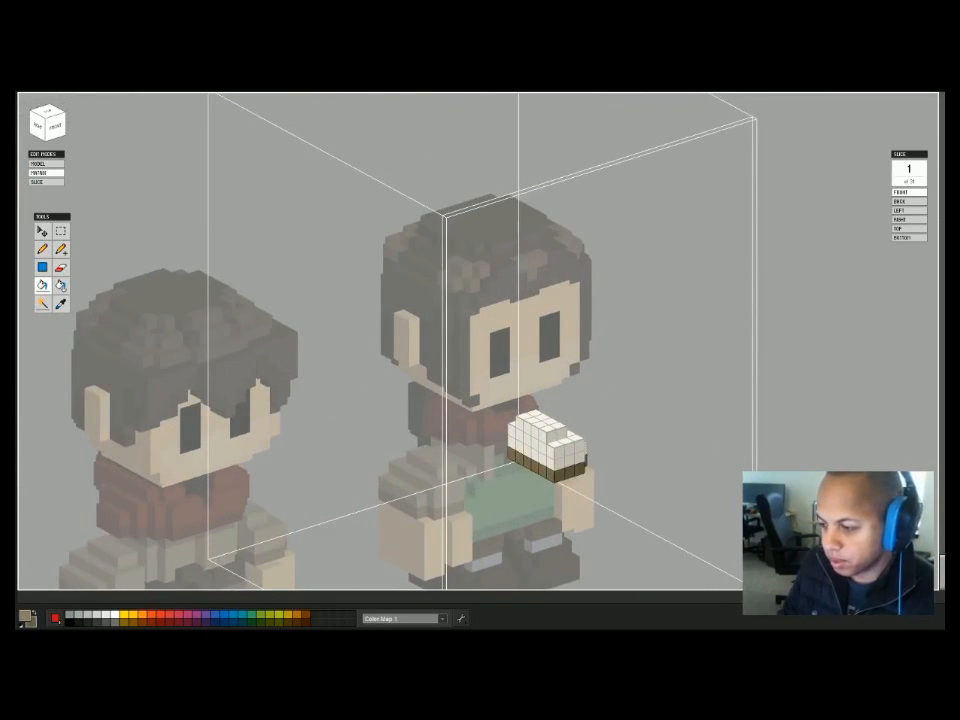
key(Tab)
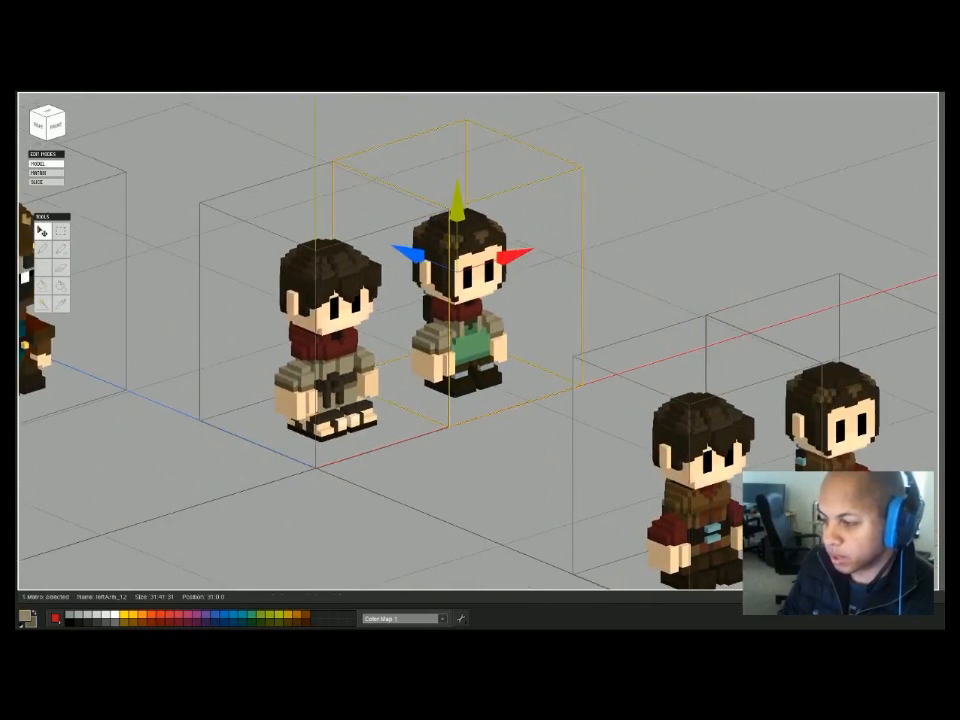
Pick up the shaded tan from the row beneath the man's scarf on his torso.
scroll(478, 341, down, 1)
middle_drag(478, 341, 553, 343)
scroll(478, 341, up, 3)
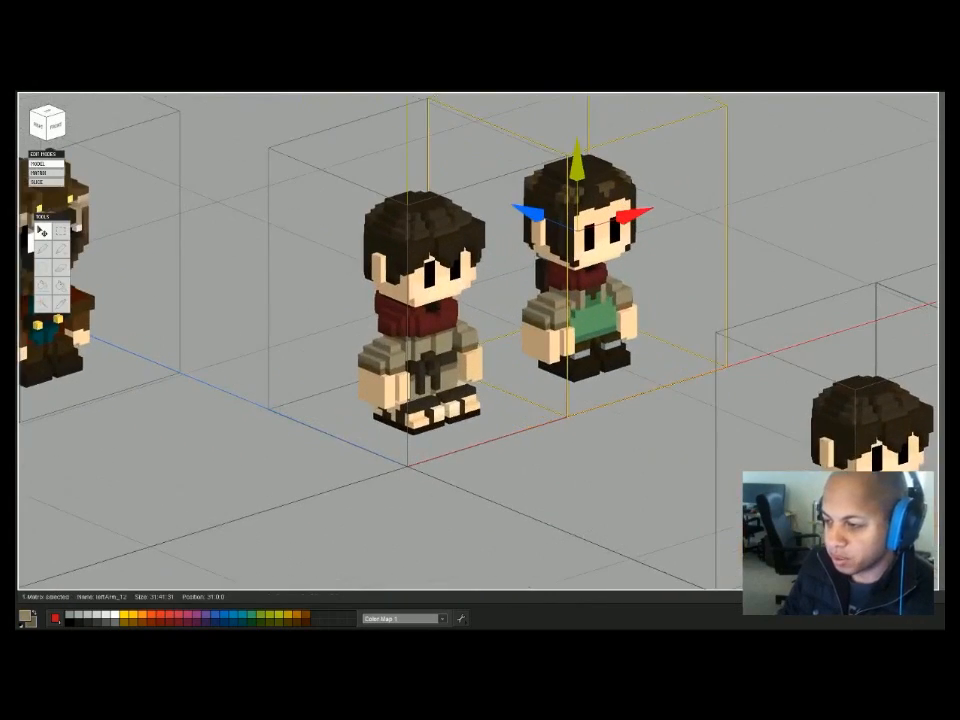
middle_drag(478, 341, 468, 357)
scroll(478, 341, up, 1)
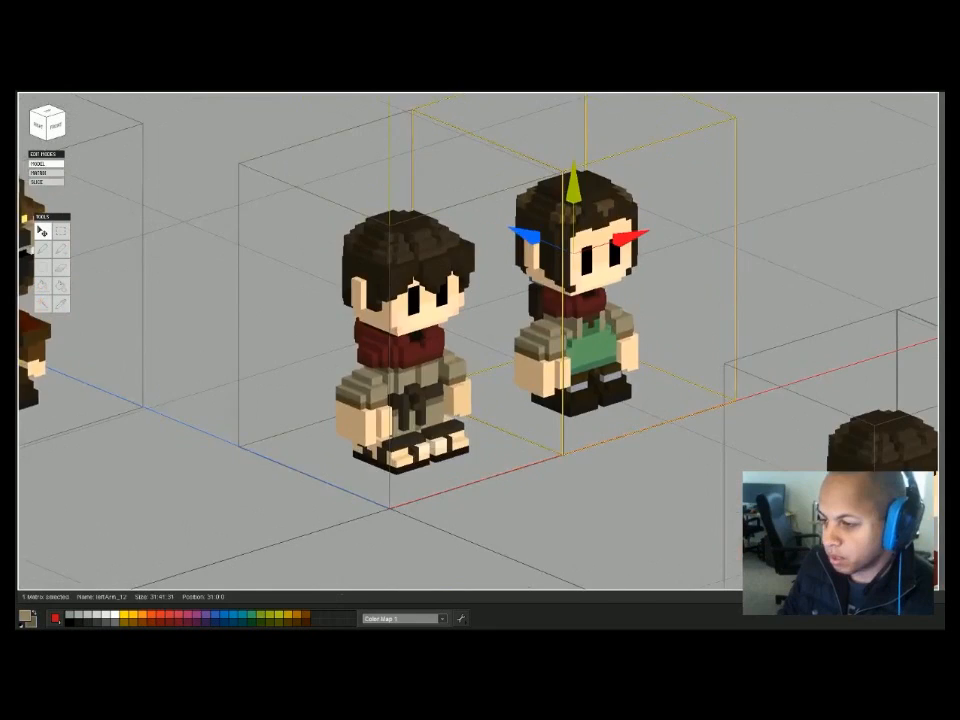
key(Tab)
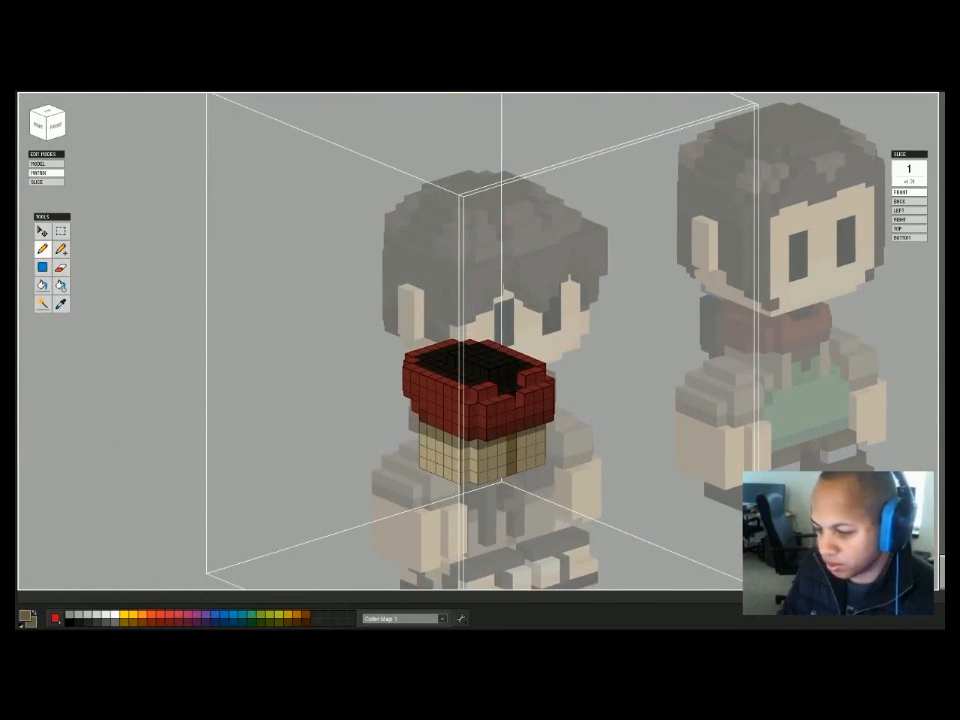
key(Tab)
middle_drag(478, 341, 370, 305)
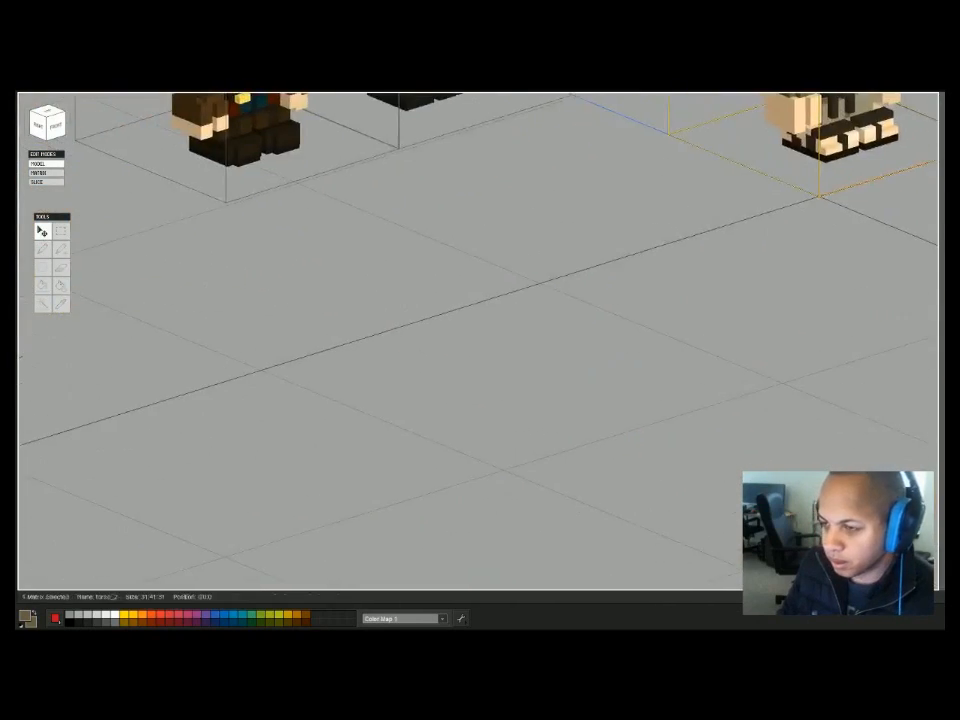
scroll(400, 320, up, 5)
middle_drag(800, 330, 392, 318)
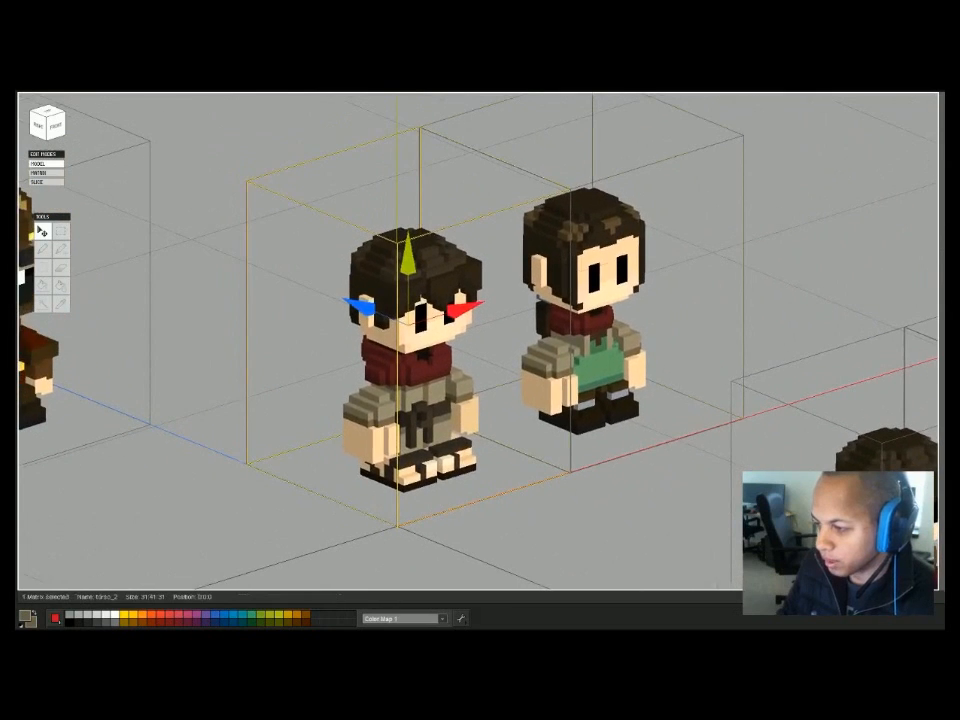
Touch up the front of the woman's torso below the scarf with the shaded tan.
double_click(587, 321)
scroll(482, 345, up, 6)
mouse_move(480, 430)
right_down()
mouse_move(510, 428)
mouse_move(478, 418)
right_up()
click(42, 249)
click(489, 485)
mouse_move(489, 485)
right_down()
mouse_move(575, 462)
mouse_move(470, 455)
right_up()
key(Tab)
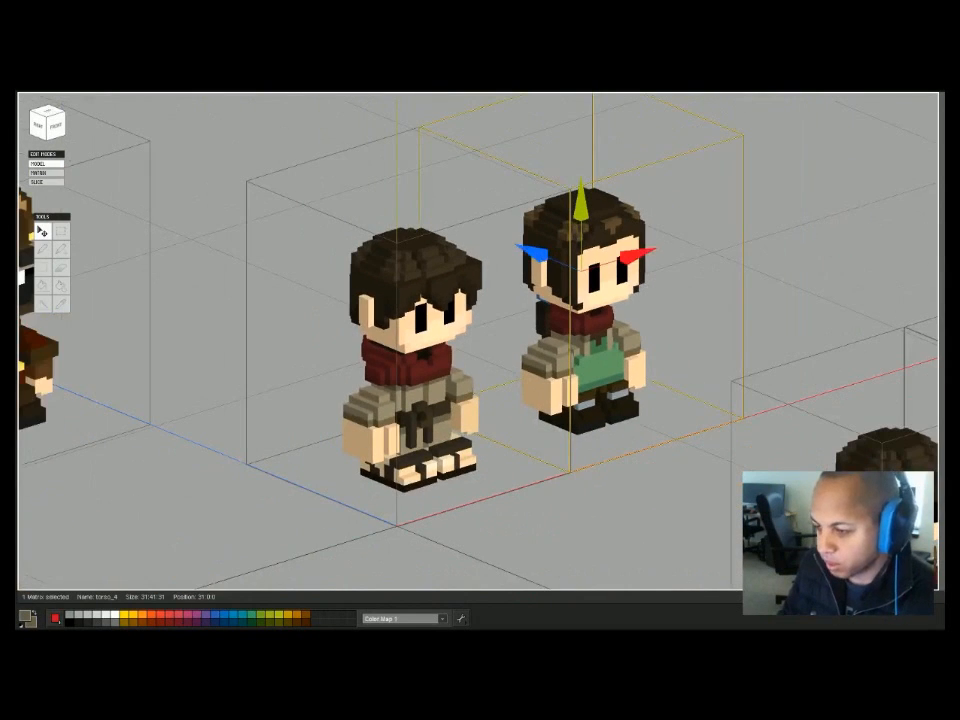
Paint the row directly beneath the woman's scarf shaded tan along the right side, front and left side of her torso.
key(Tab)
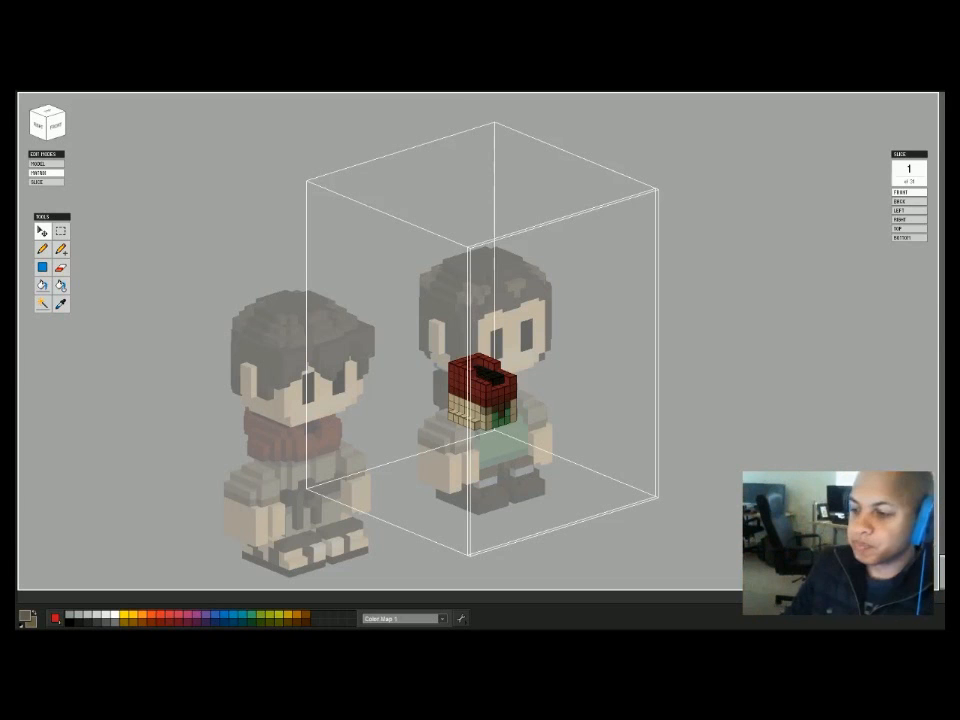
scroll(480, 400, up, 6)
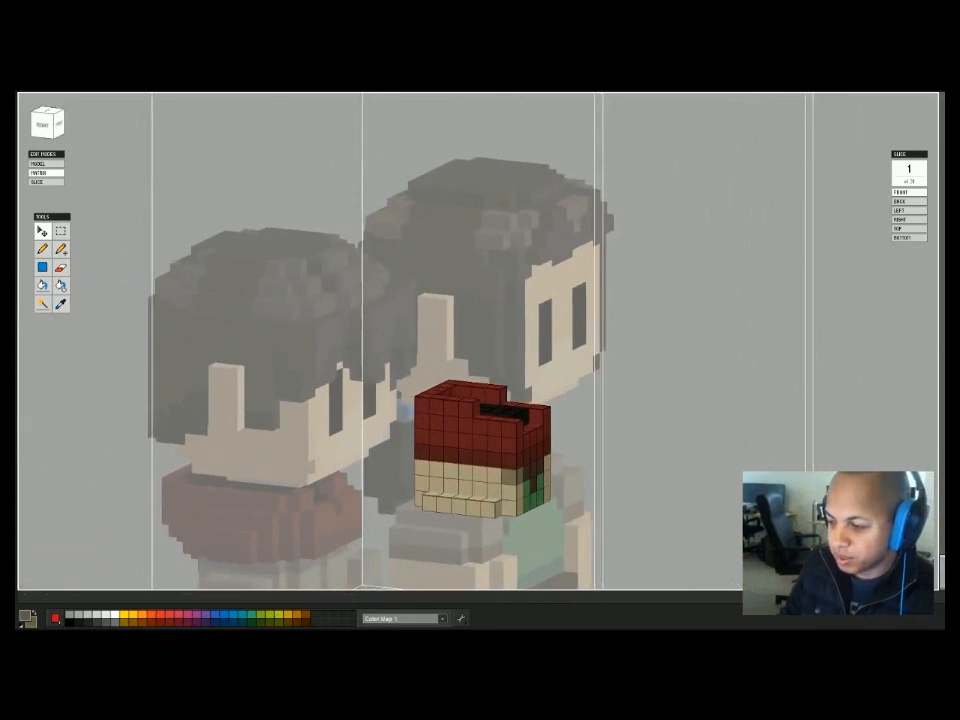
key(b)
drag(508, 476, 466, 473)
right_drag(466, 473, 398, 476)
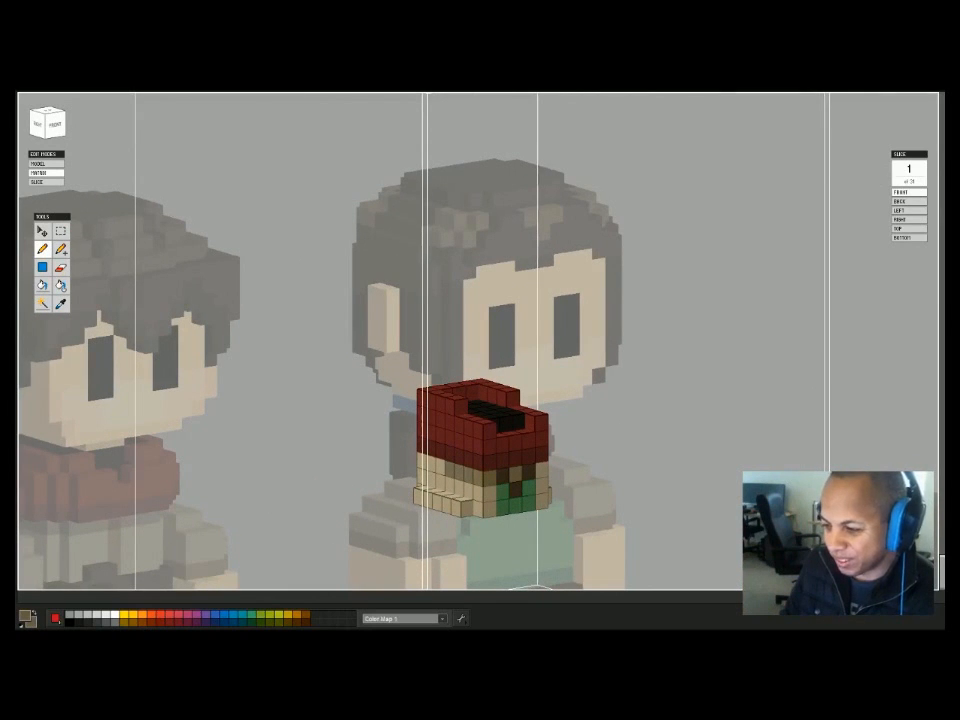
click(503, 476)
right_drag(503, 476, 860, 476)
drag(544, 466, 463, 473)
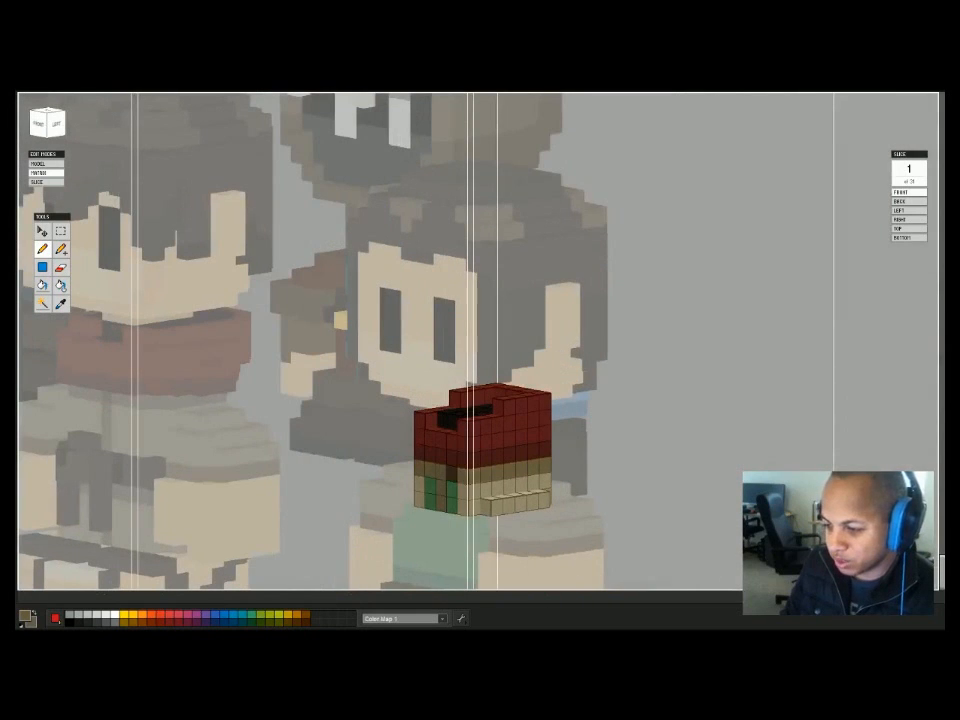
click(452, 474)
right_drag(452, 474, 545, 476)
Sample the lighter tan and paint over the green apron voxels on the front of the woman's torso piece.
alt+click(489, 492)
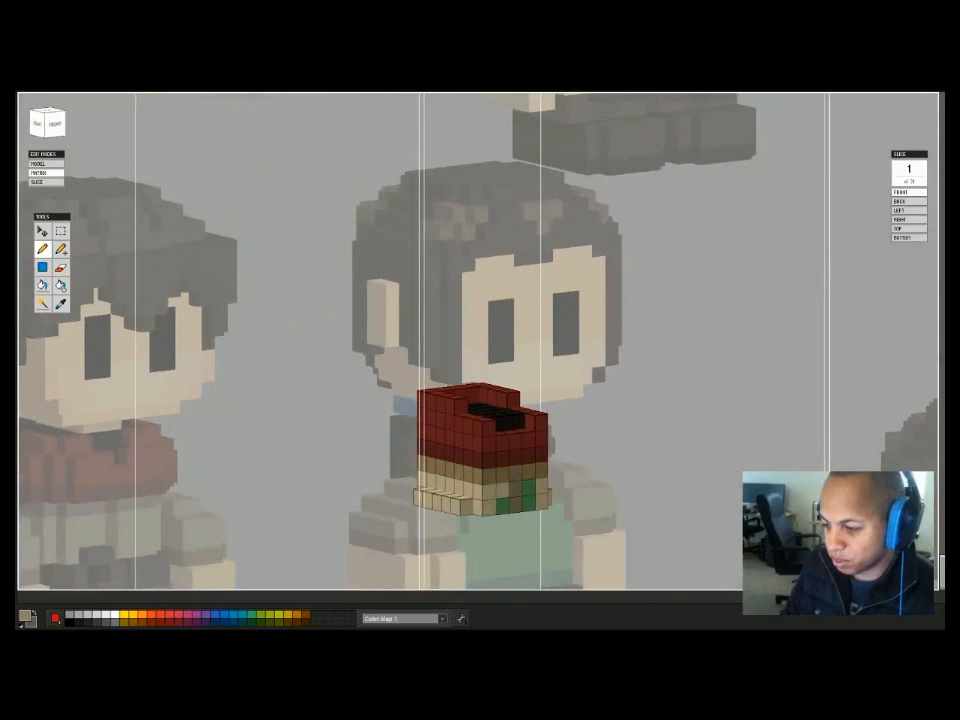
drag(500, 493, 530, 493)
key(Tab)
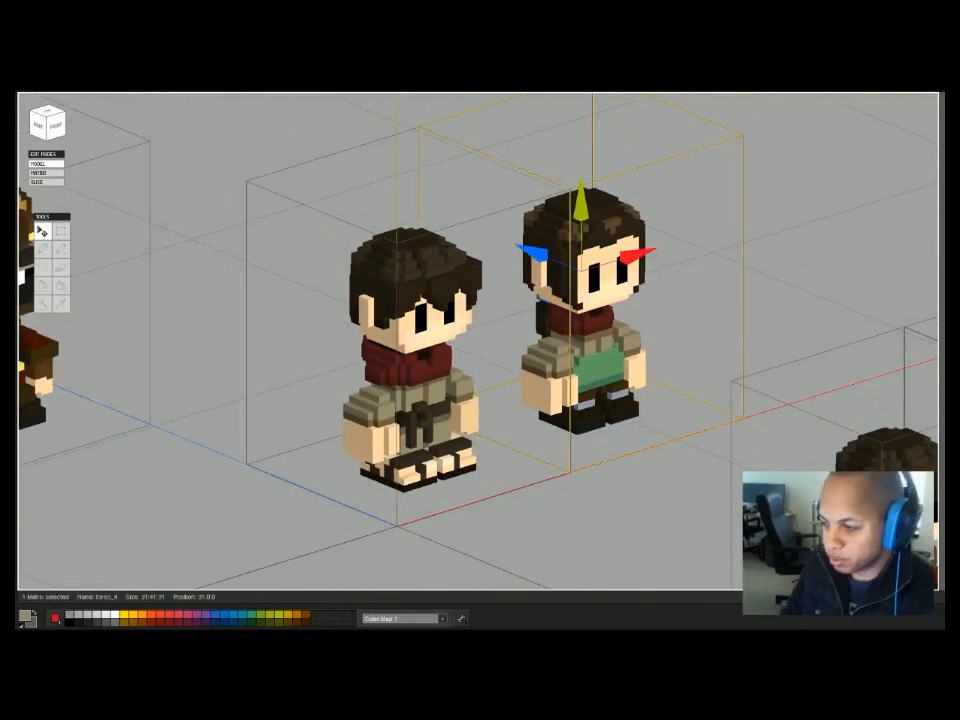
Sample the shaded tan from the man's torso piece and touch up the woman's torso below the scarf with it.
middle_drag(280, 234, 260, 242)
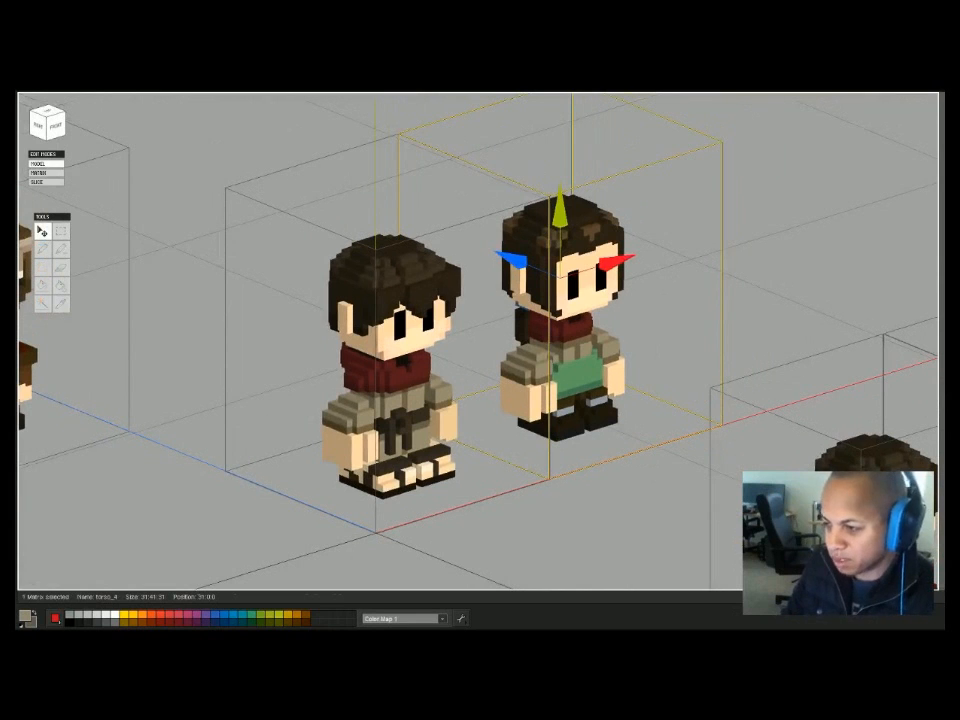
click(392, 400)
key(Tab)
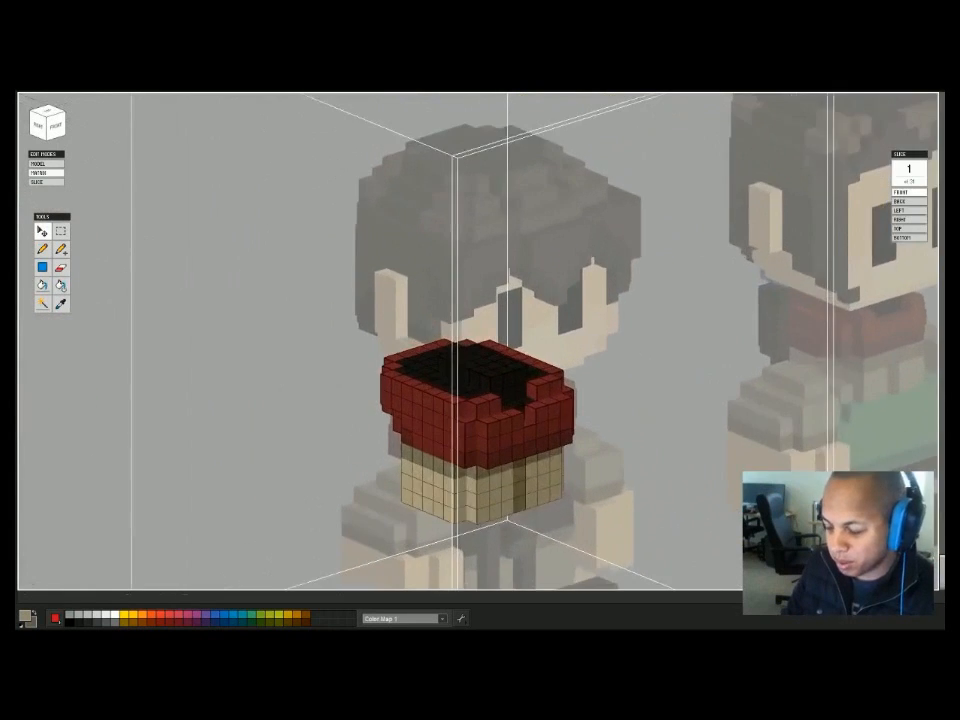
key(p)
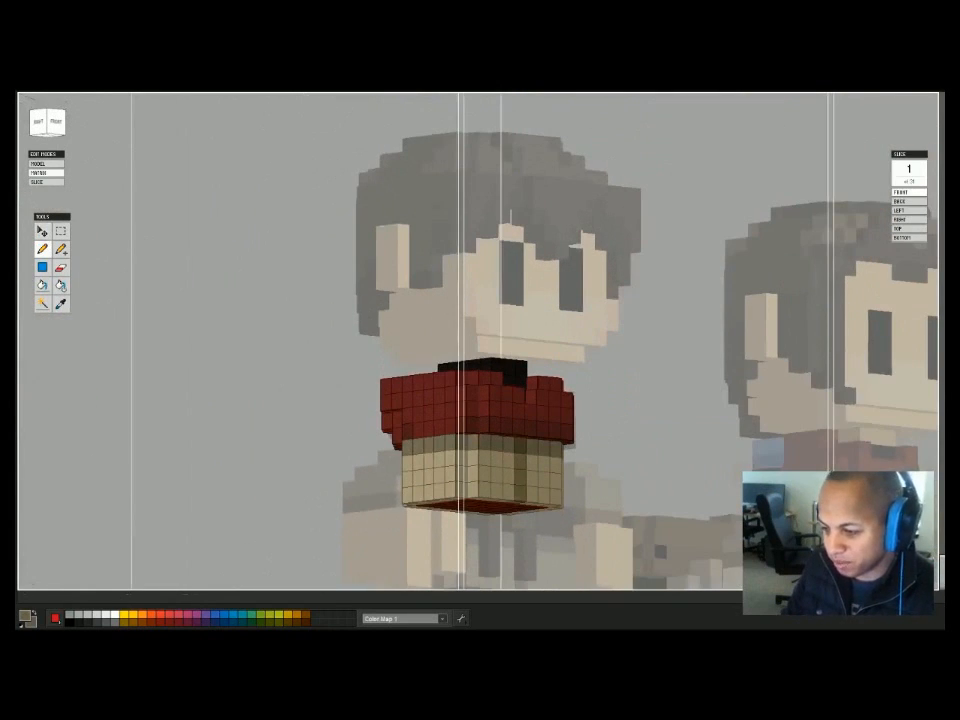
key(Tab)
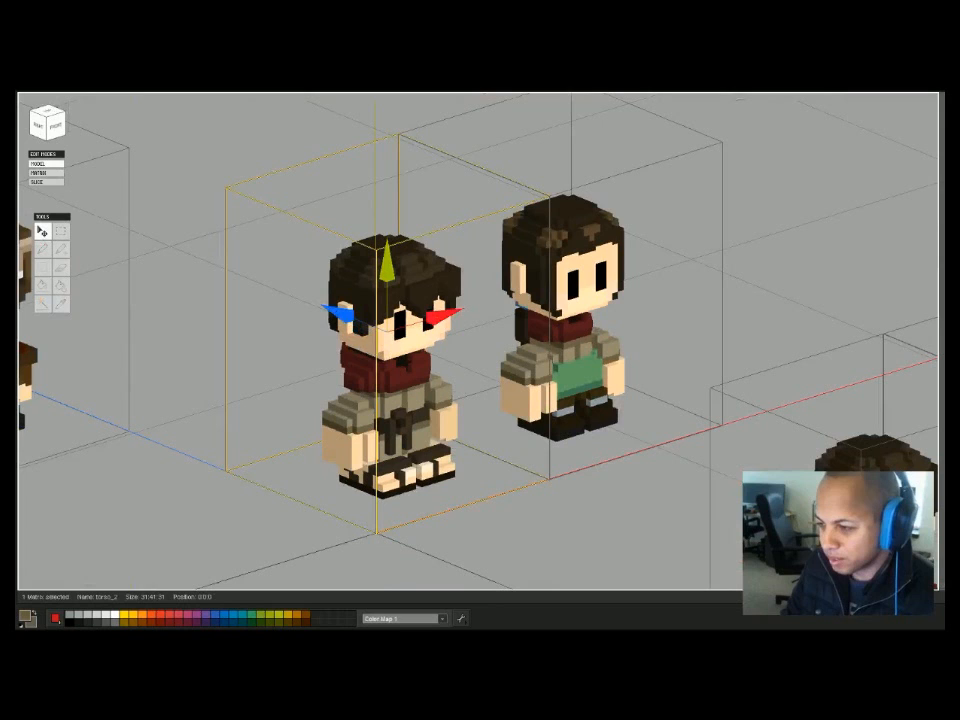
click(556, 327)
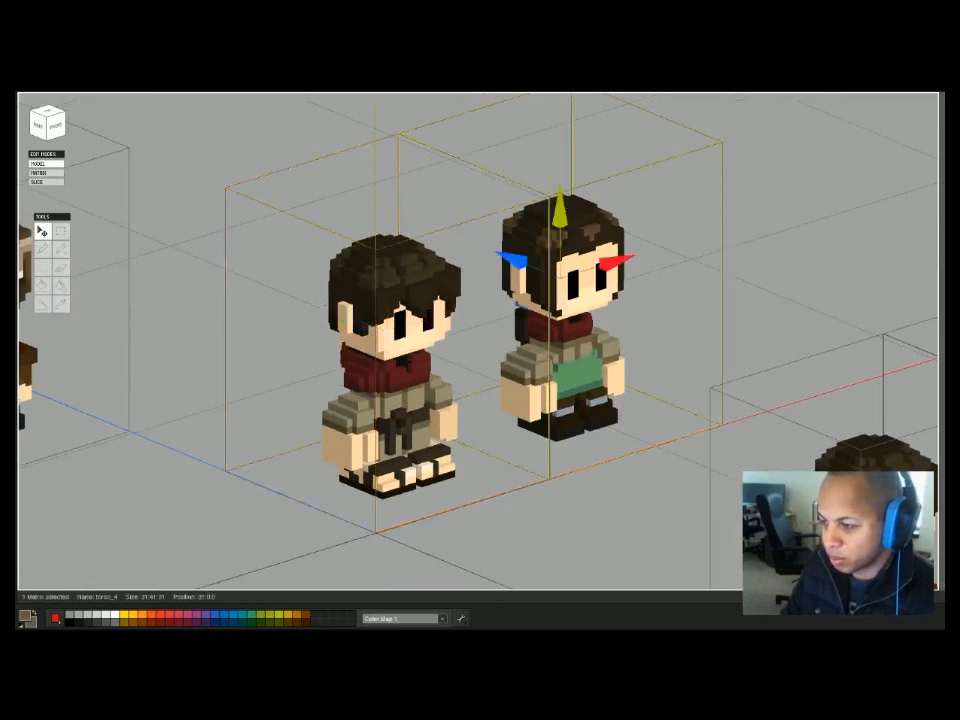
key(Tab)
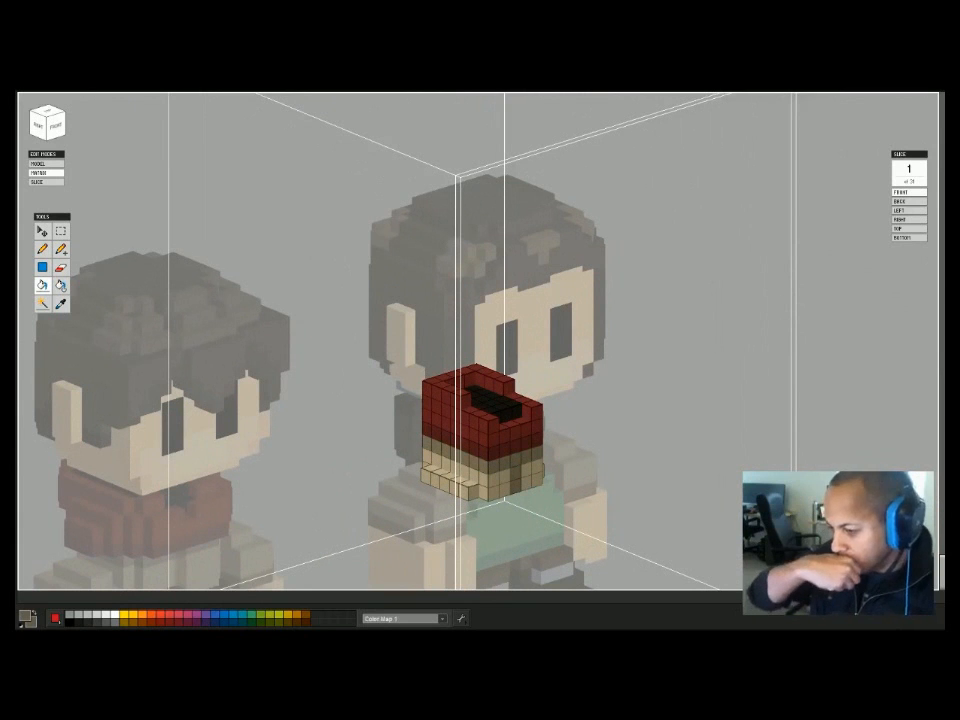
key(Tab)
Sample the darker seam colour from the man's torso and paint it onto the lower front of the woman's torso.
click(381, 378)
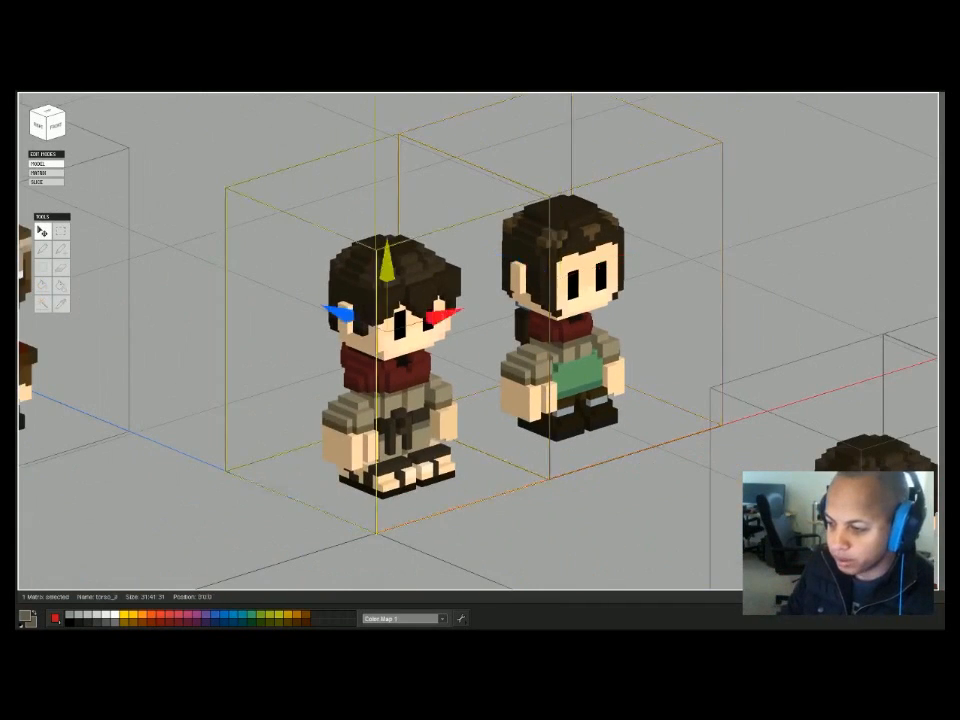
key(Tab)
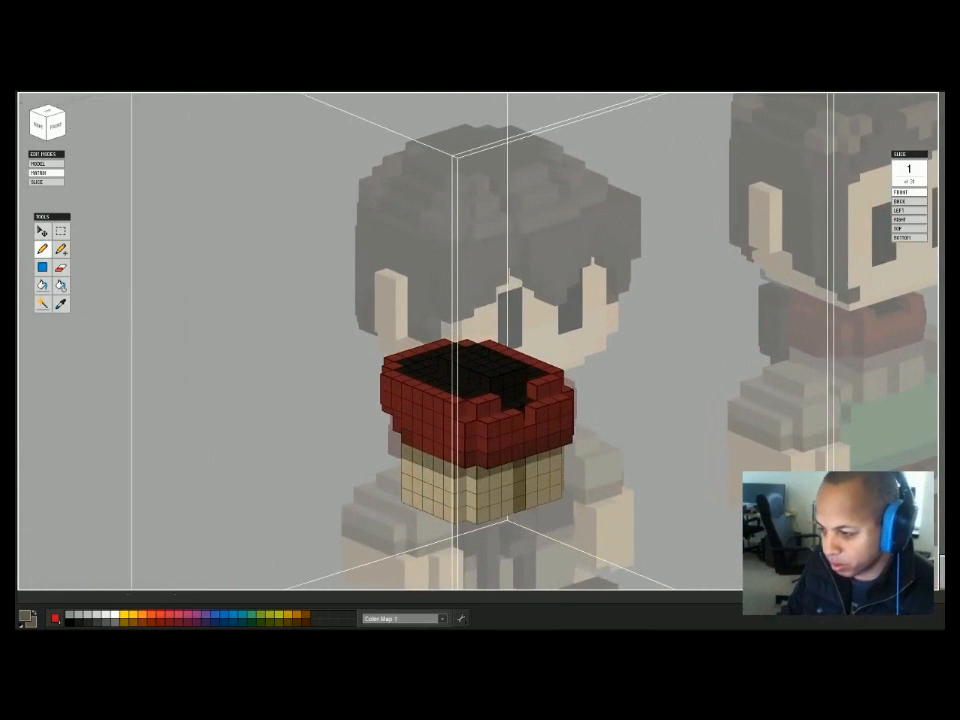
key(Tab)
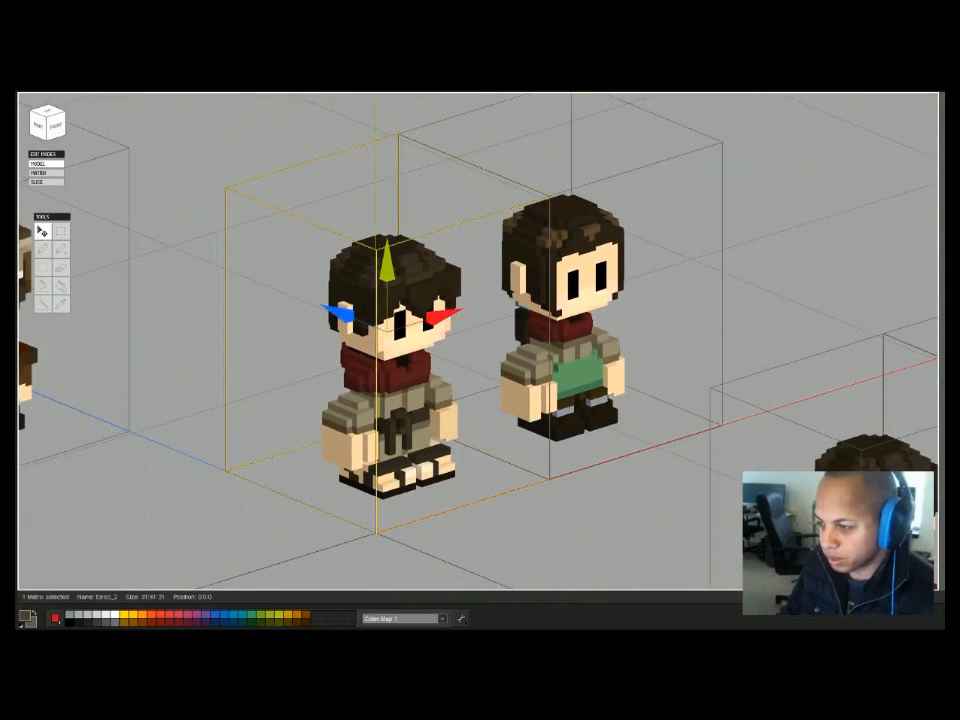
key(Tab)
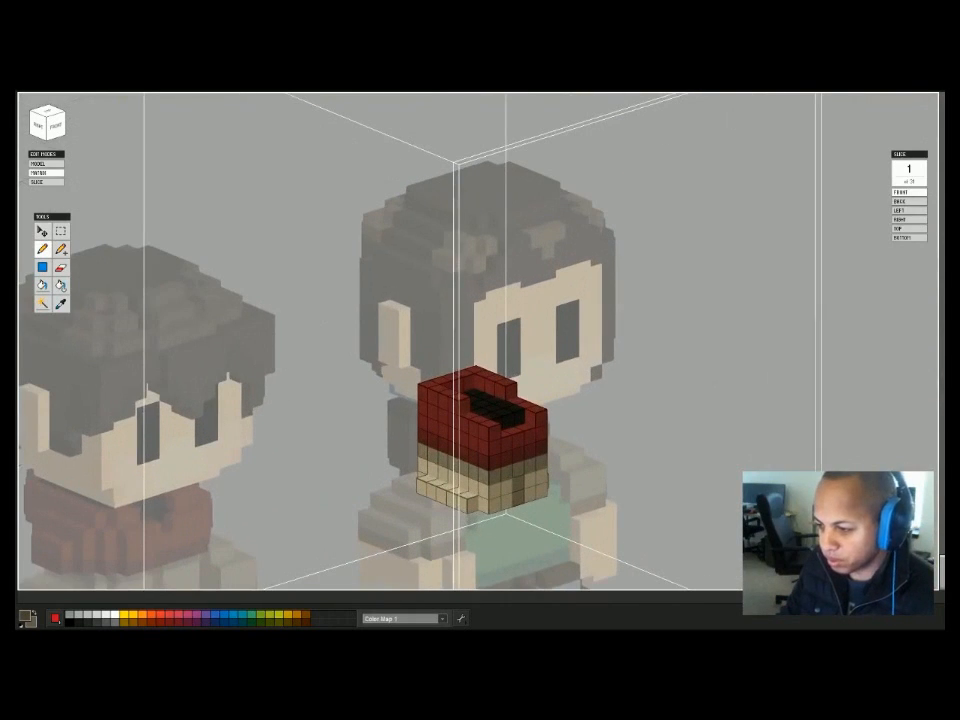
key(Tab)
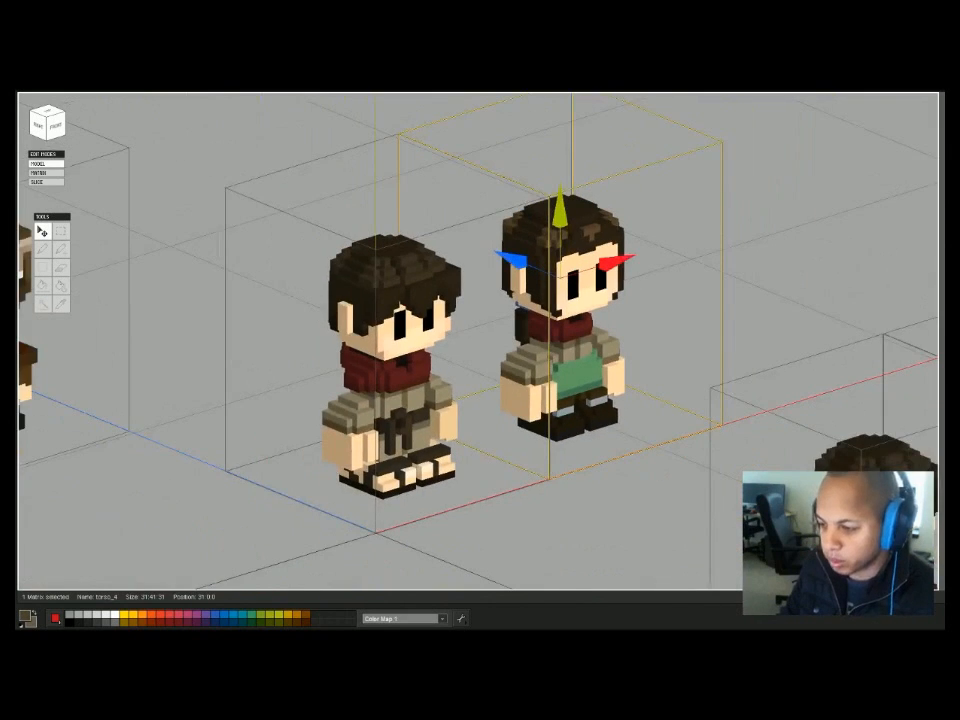
Sample the lighter tan from the man's torso and touch up the front of the woman's torso with it.
key(Tab)
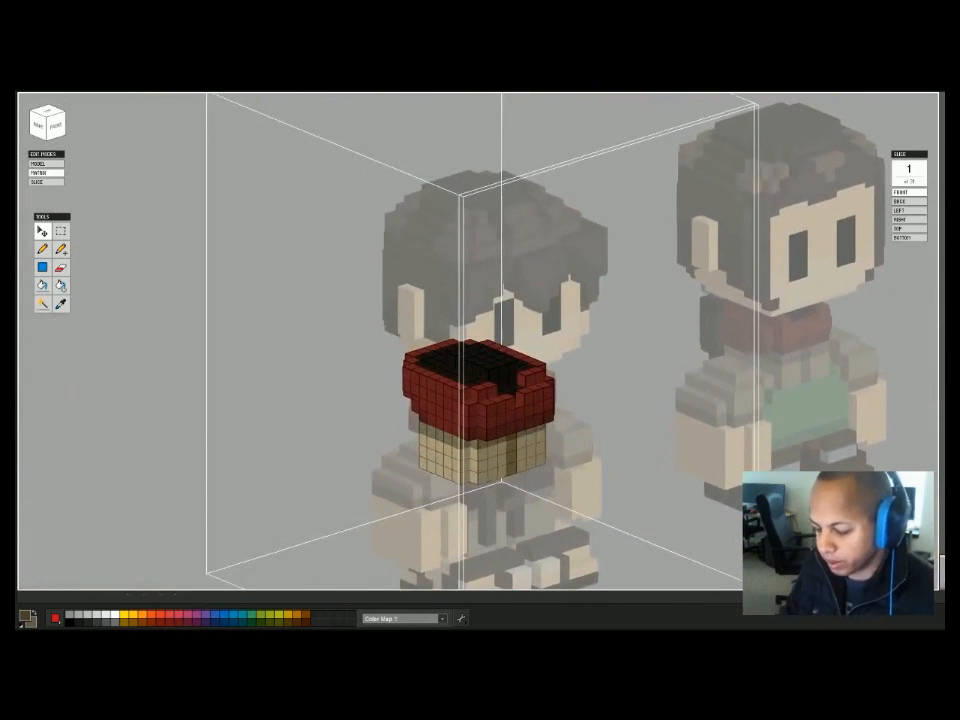
key(Tab)
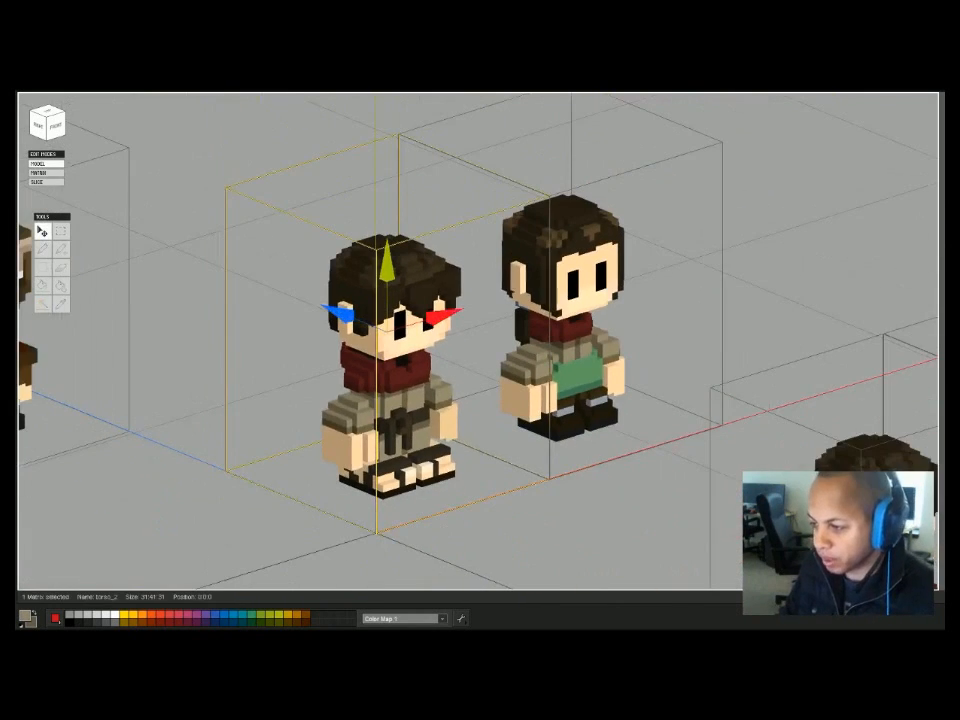
key(Tab)
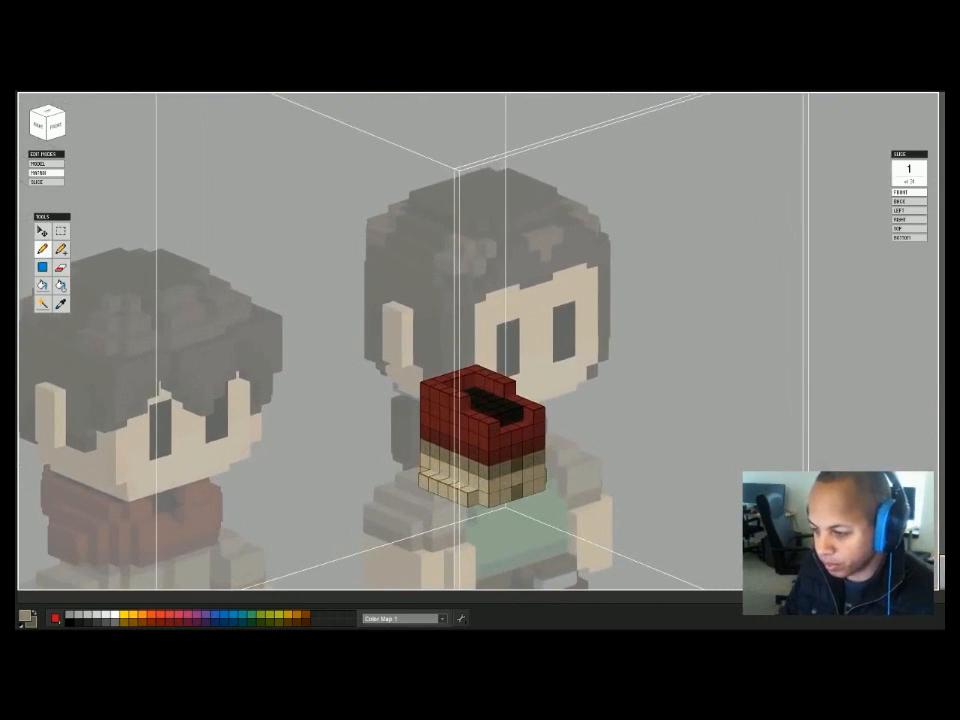
key(Tab)
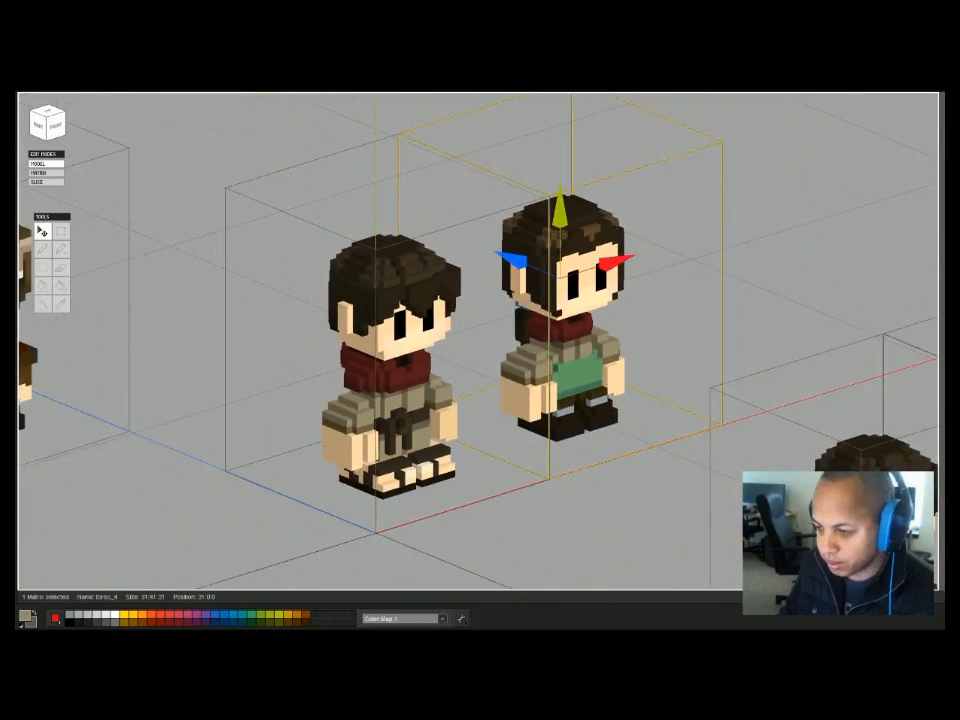
Pick up the brownish mid-tan from the man's torso and finish the seam shading on the woman's torso front.
key(Tab)
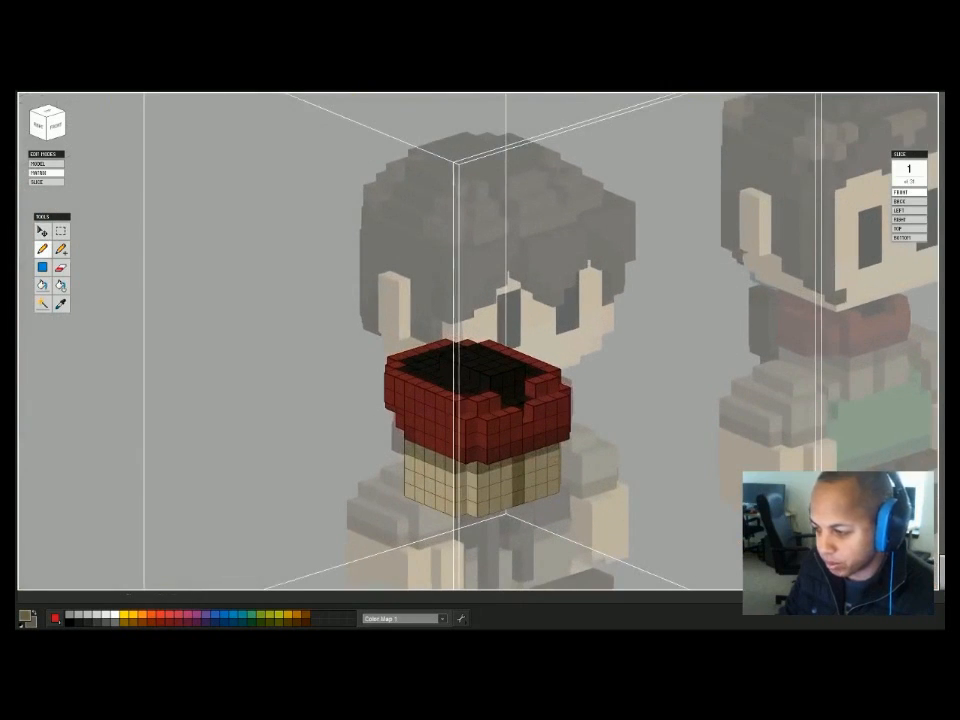
key(Tab)
click(562, 338)
key(Tab)
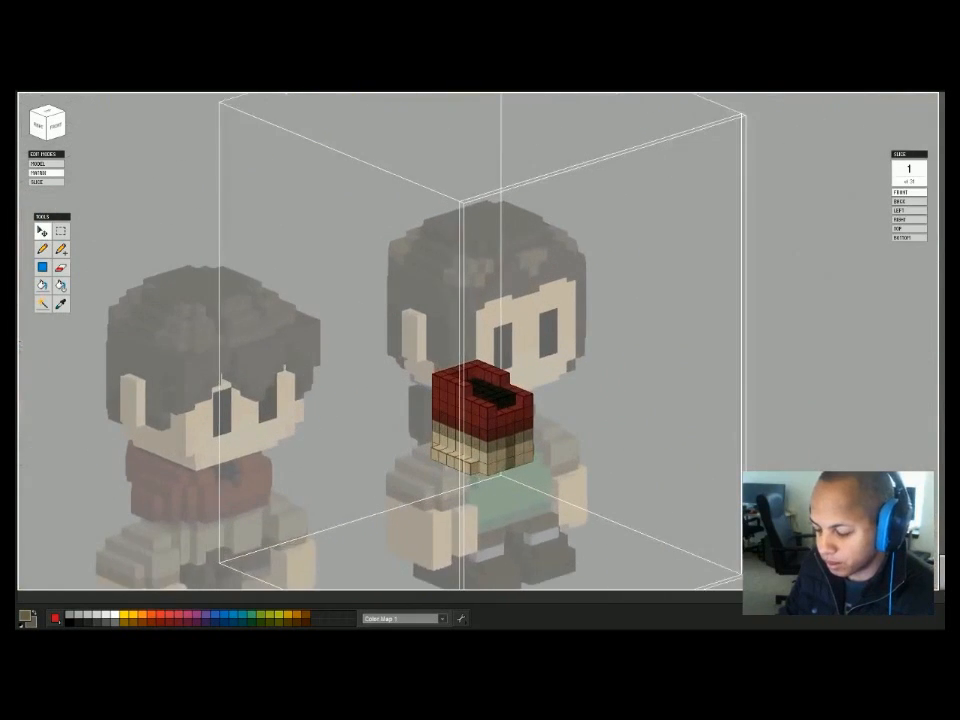
key(Tab)
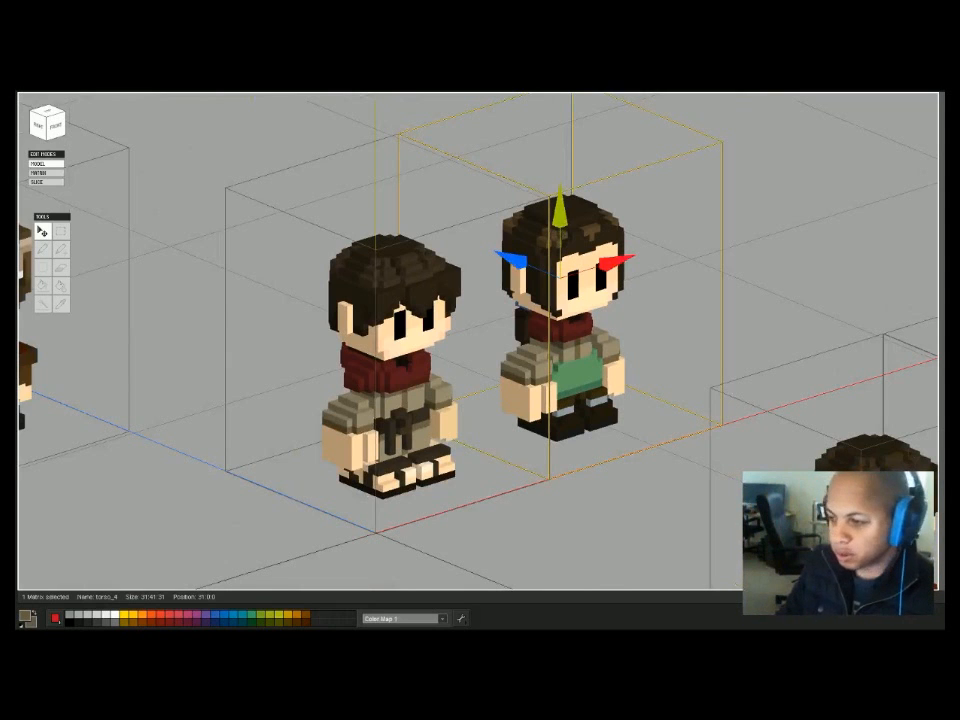
Sample the dark brown of the man's sash and fill the top two rows of the woman's pelvis piece as a belt.
key(Tab)
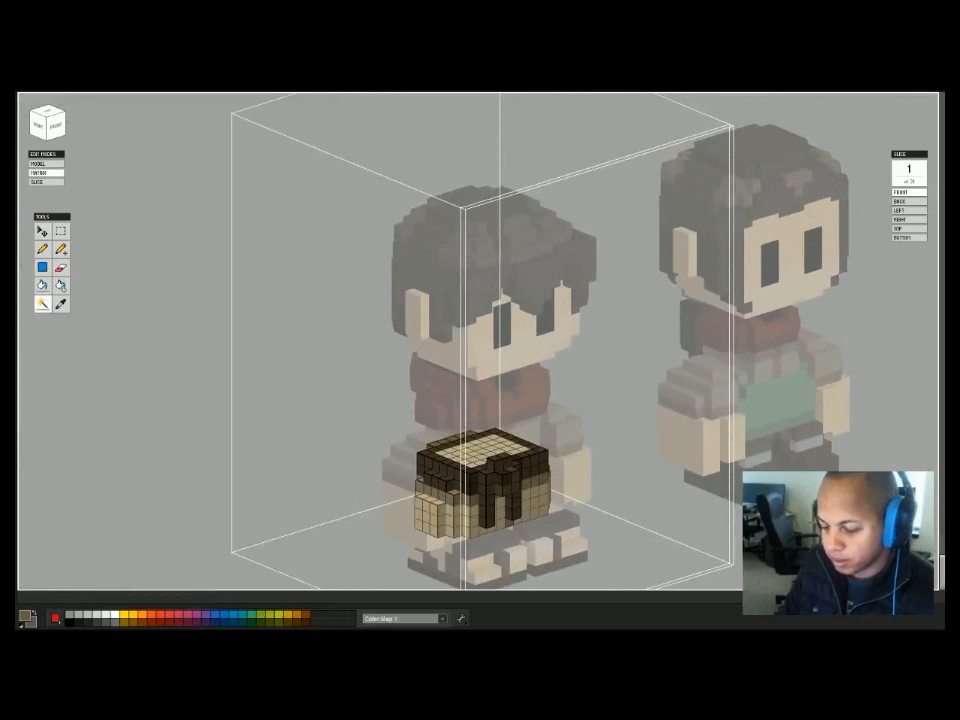
key(Tab)
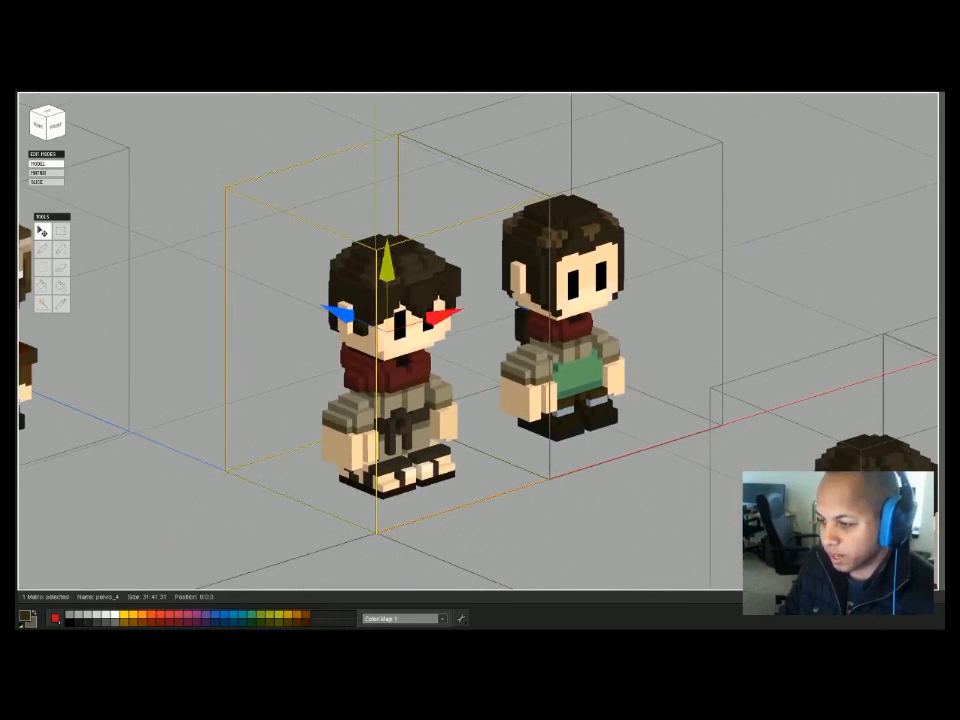
key(Tab)
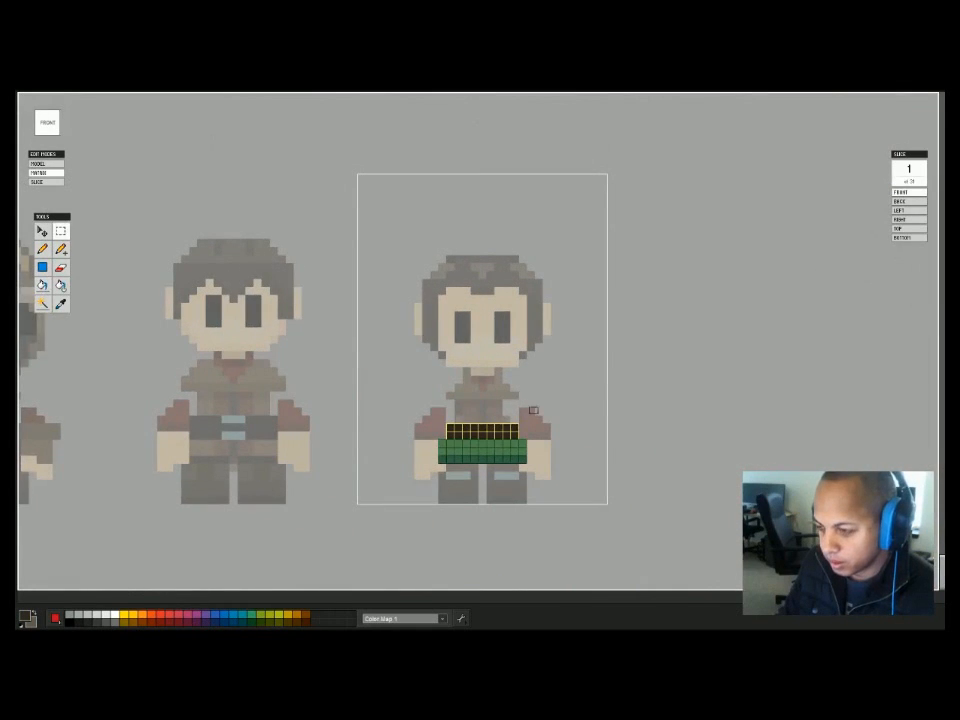
key(Tab)
Sample the shaded tan from the man's pelvis piece and fill the row directly below the woman's belt with it.
key(Tab)
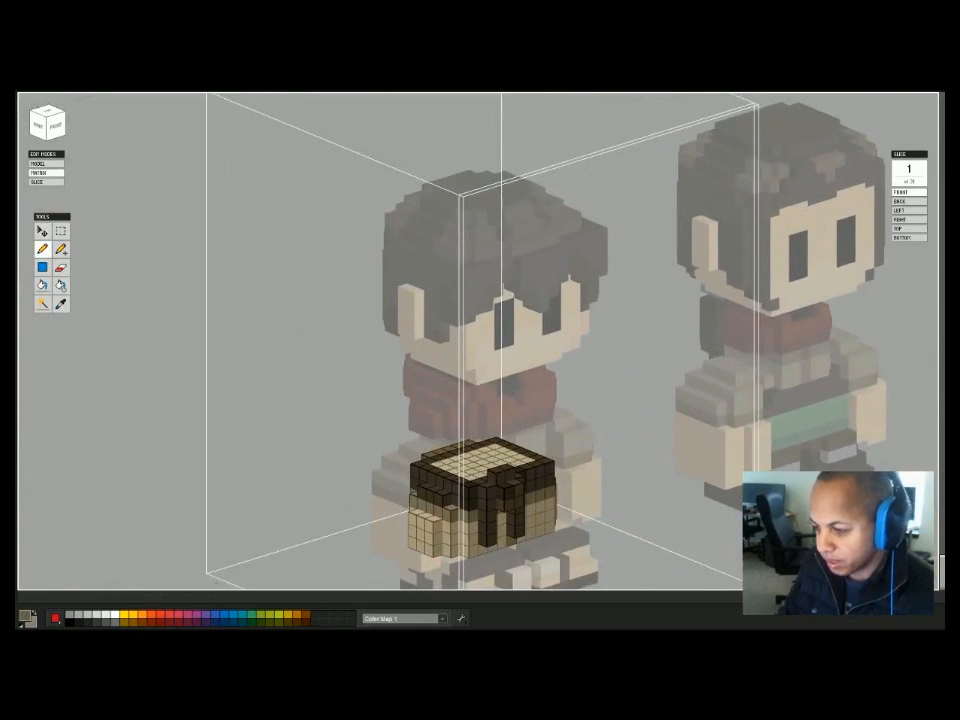
key(Tab)
click(561, 386)
key(Tab)
key(1)
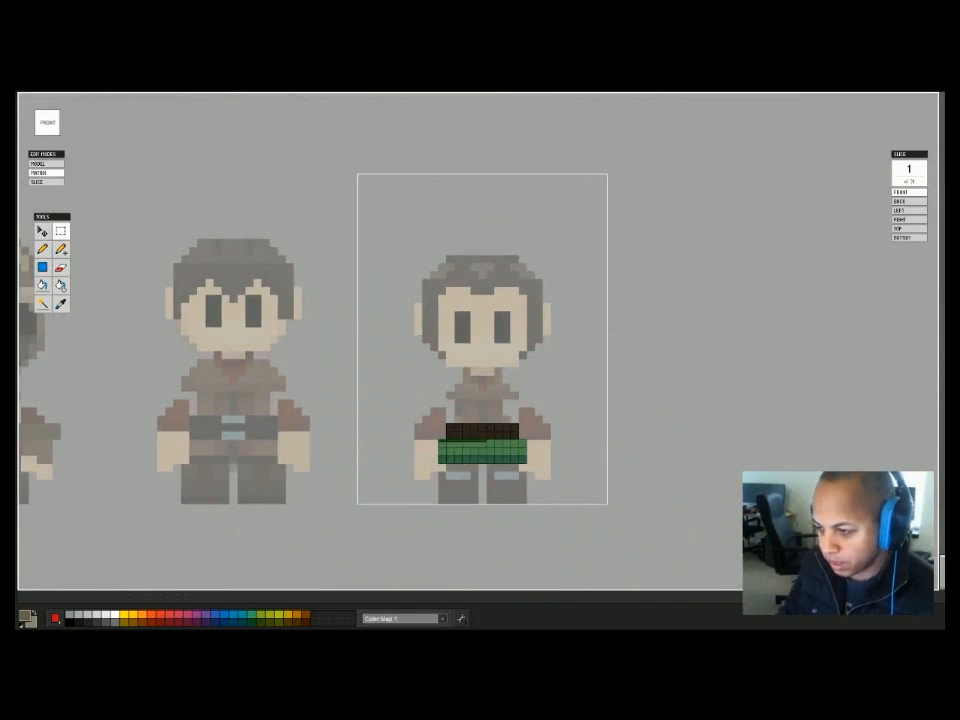
key(g)
click(482, 444)
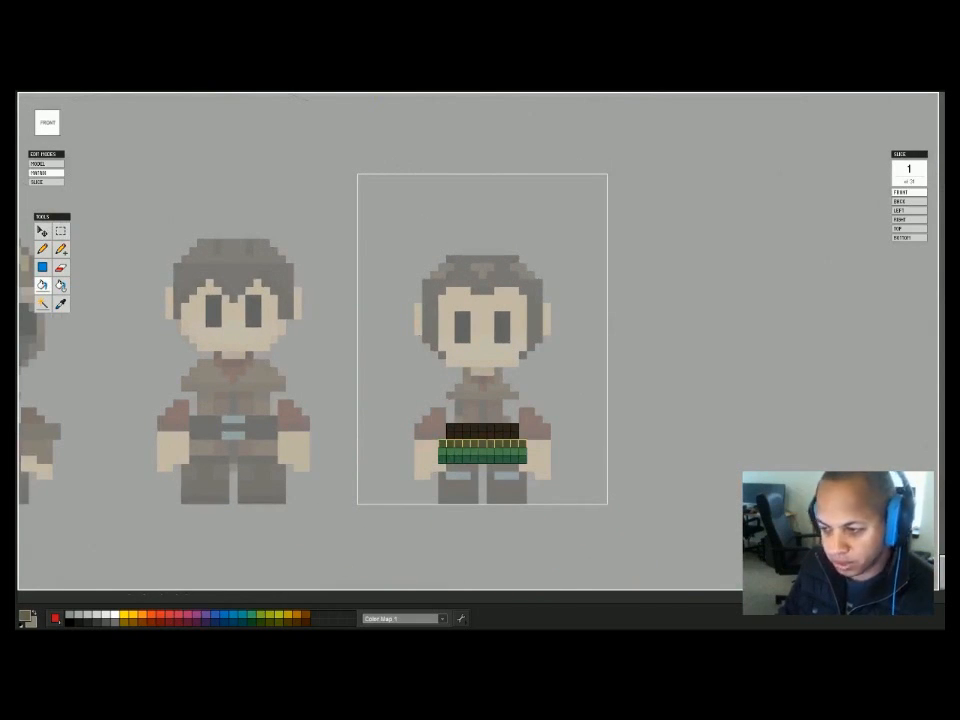
Select the remaining green rows at the bottom of the woman's pelvis piece and fill them with the lighter tan.
drag(437, 452, 574, 460)
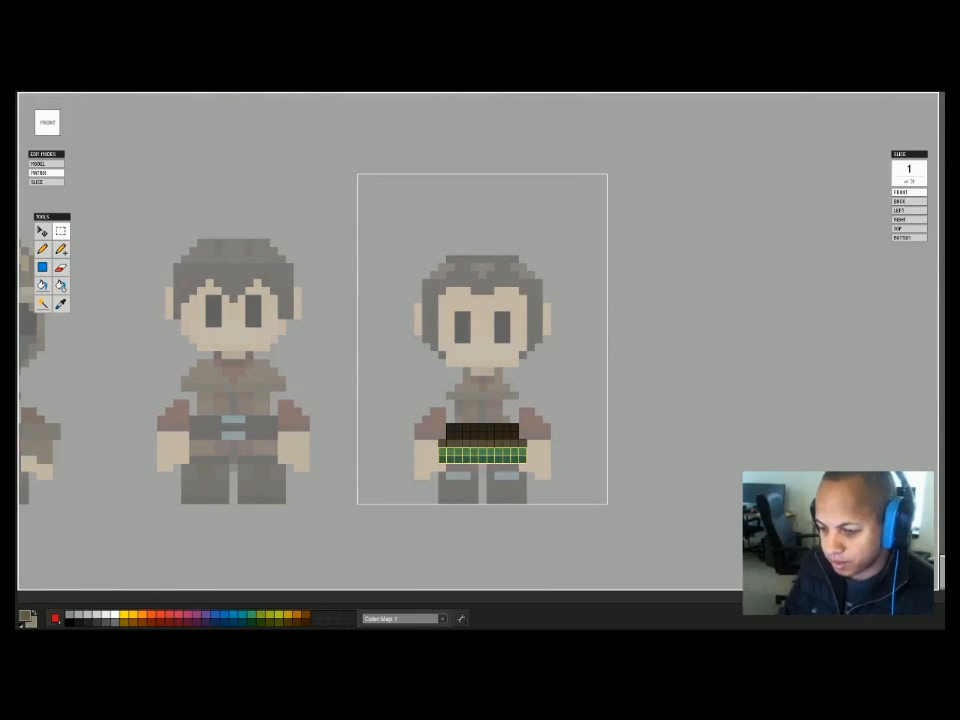
key(x)
key(g)
click(482, 455)
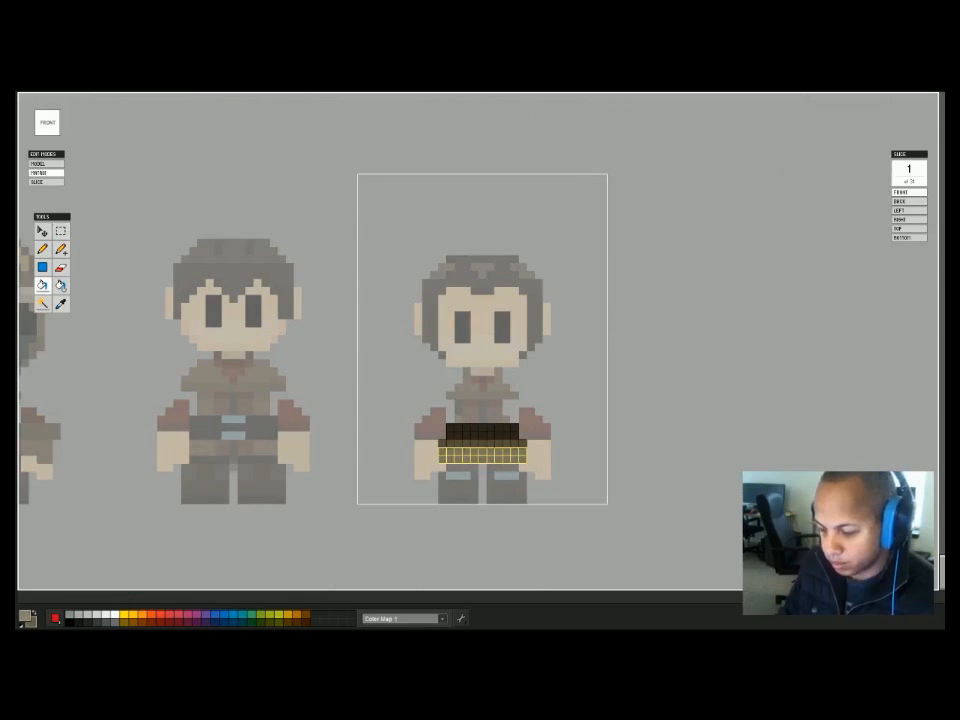
key(Tab)
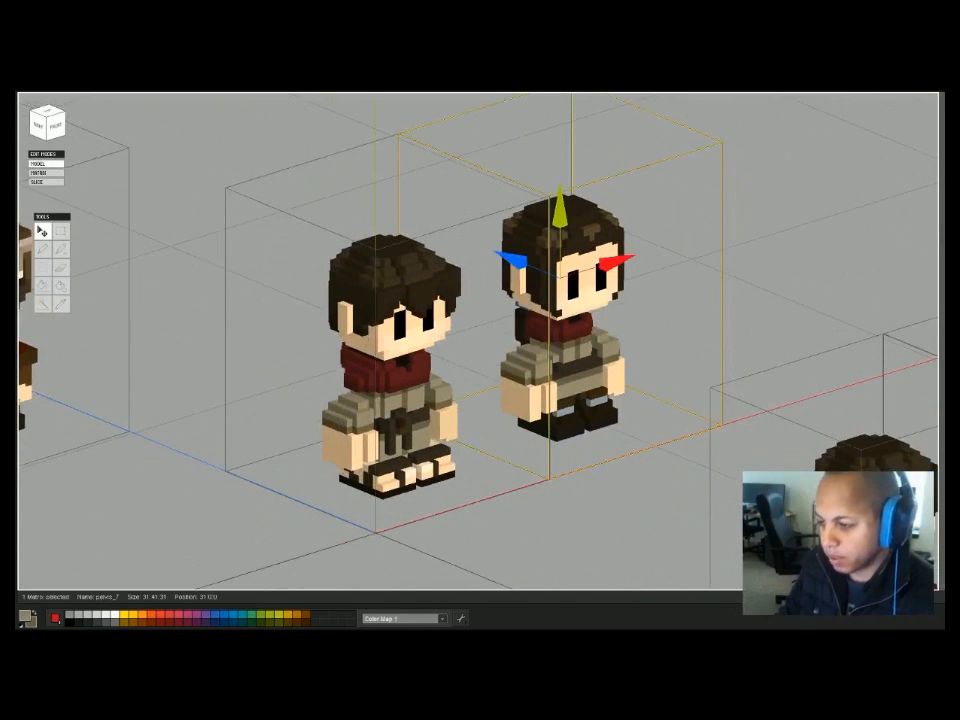
Open the man's pelvis piece for voxel editing.
key(Tab)
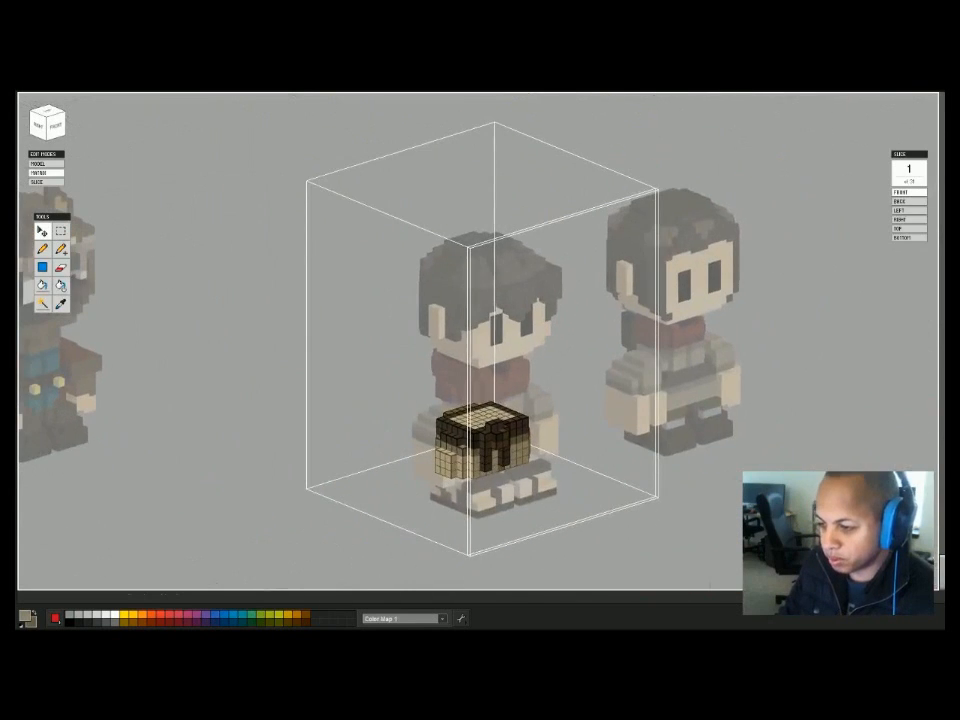
Copy the knot voxels protruding from the front of the sandalled figure's belt, selected in the right side view.
click(39, 126)
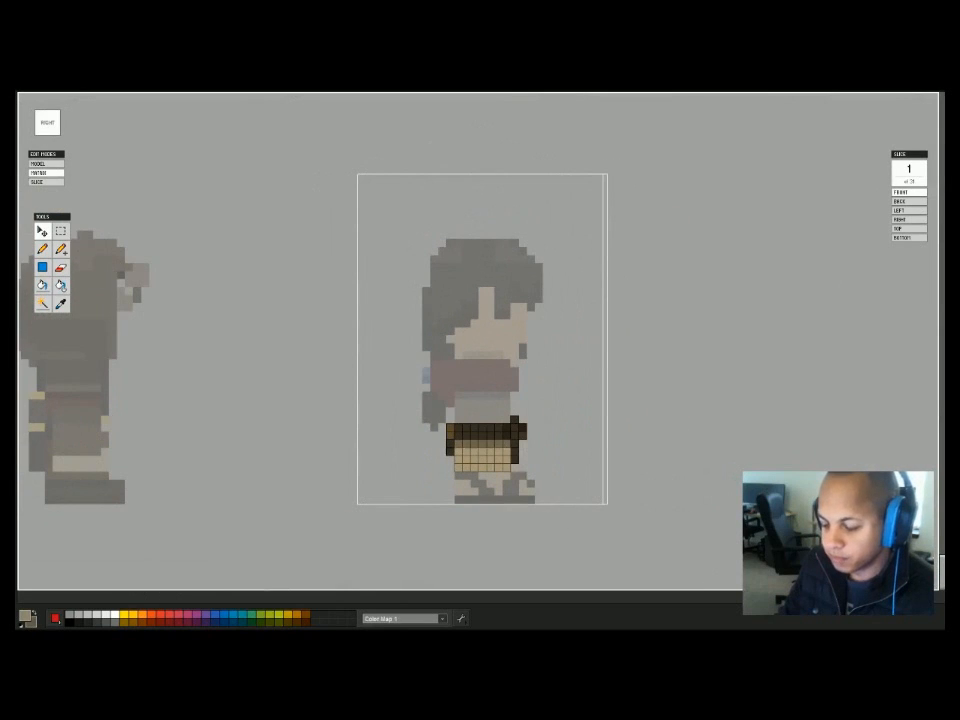
key(m)
drag(510, 413, 553, 482)
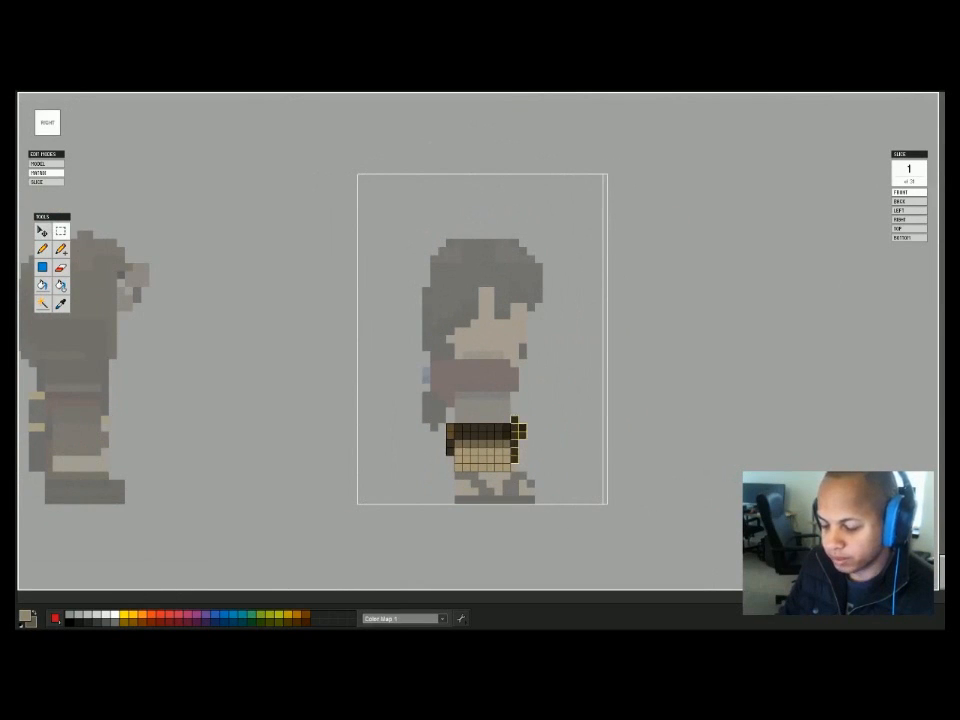
key(ctrl+c)
Paste the belt knot into the ponytailed figure's pelvis matrix and move it down onto the front of her belt.
key(Tab)
right_drag(600, 380, 460, 440)
click(565, 388)
key(Tab)
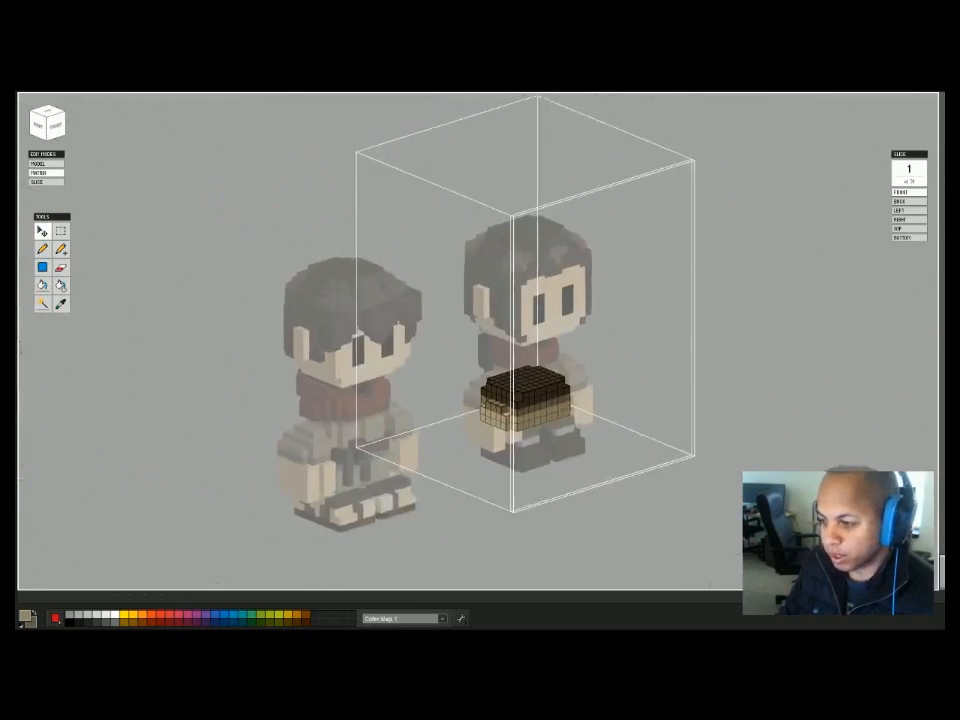
key(ctrl+v)
drag(482, 279, 482, 377)
drag(434, 424, 455, 434)
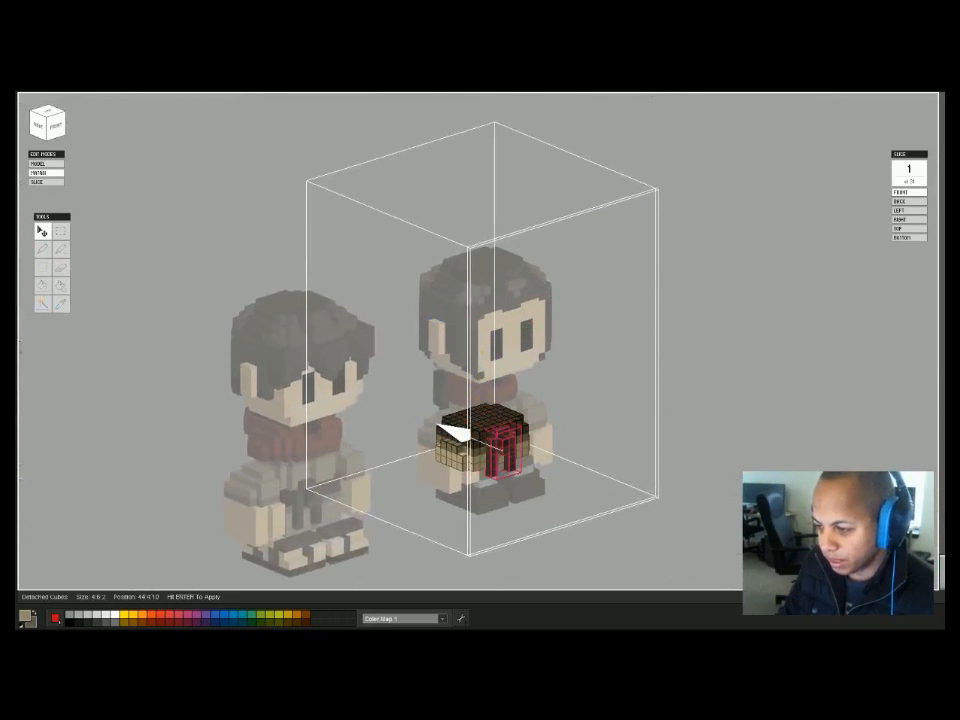
Shift the pasted knot one voxel sideways and one voxel up to position 43:5:10, and apply it.
right_drag(480, 350, 440, 280)
key(Left)
scroll(480, 350, up, 4)
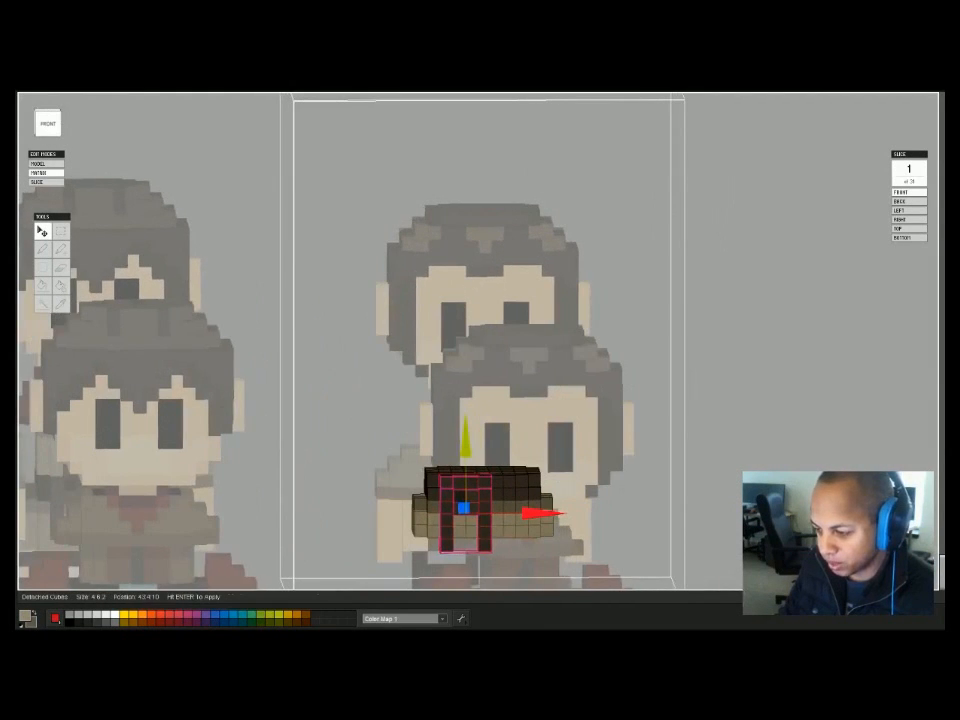
drag(465, 440, 465, 426)
mouse_move(465, 426)
right_down()
mouse_move(525, 436)
mouse_move(480, 436)
right_up()
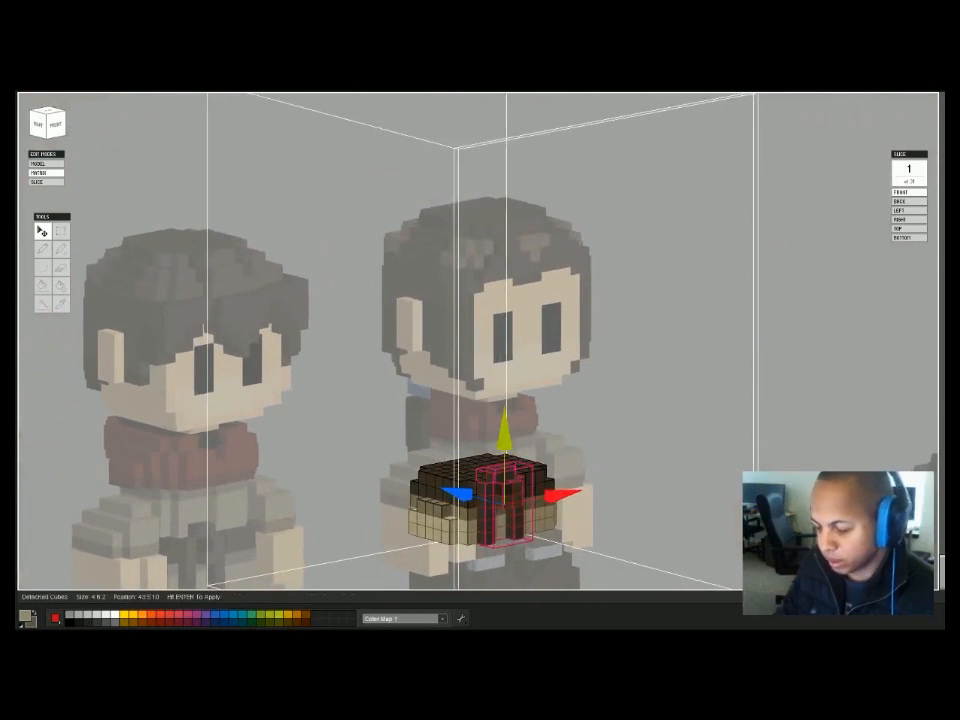
key(Return)
Examine the ponytailed figure's belt knot from several angles beside the sandalled figure.
key(Tab)
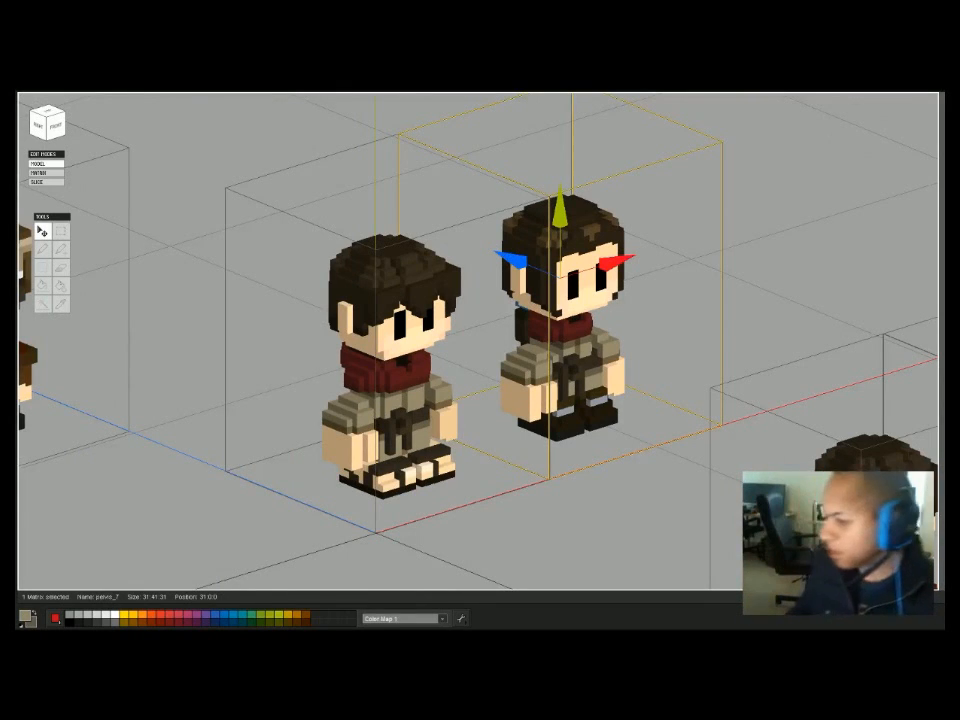
key(Tab)
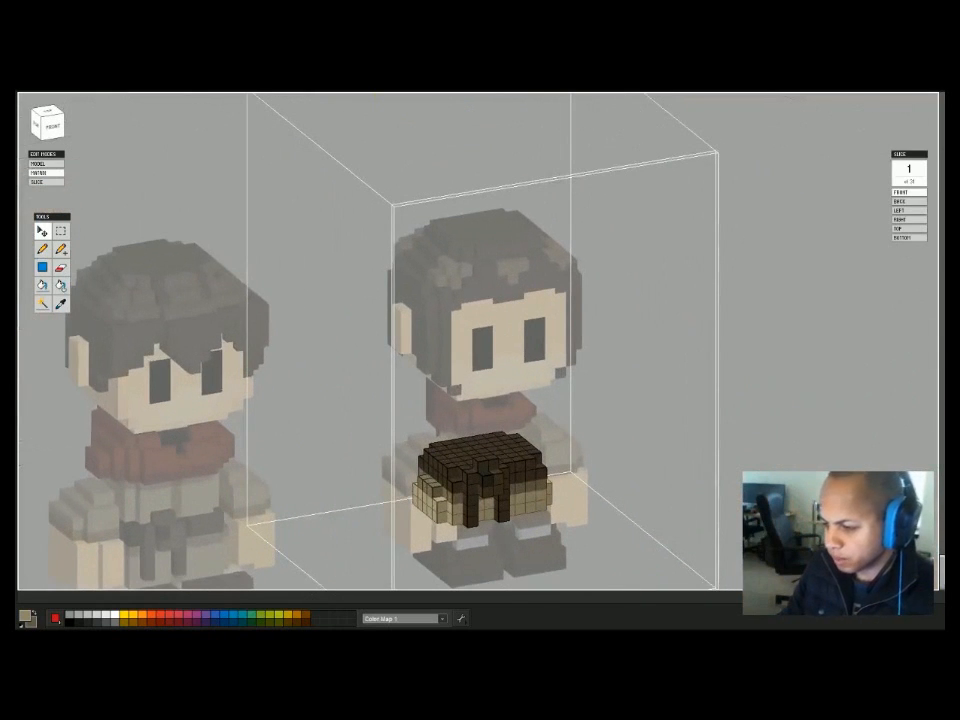
key(Tab)
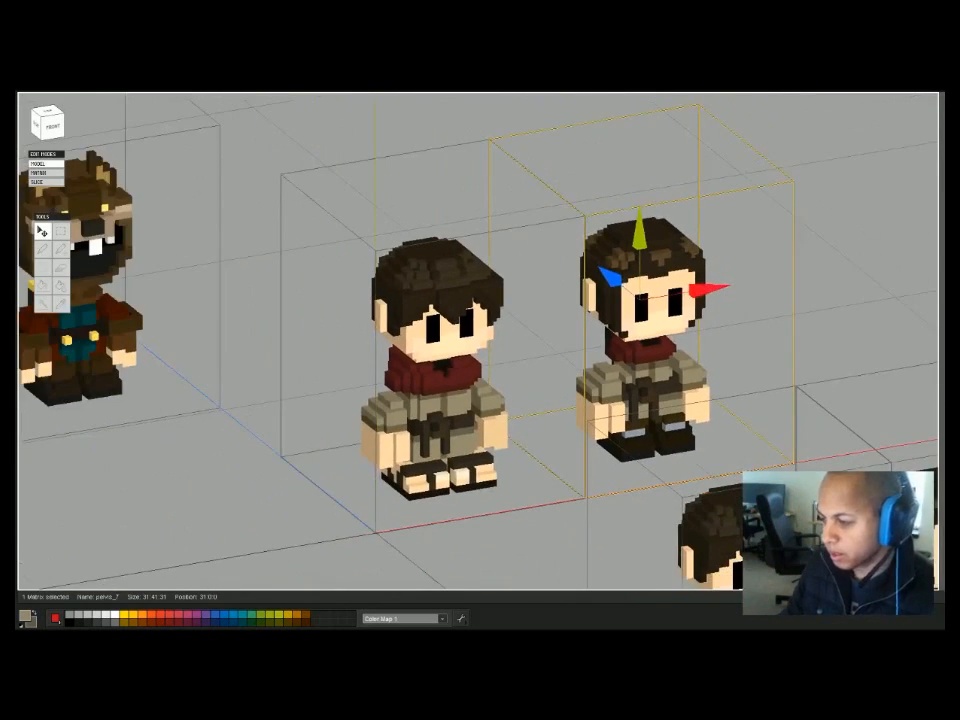
key(Tab)
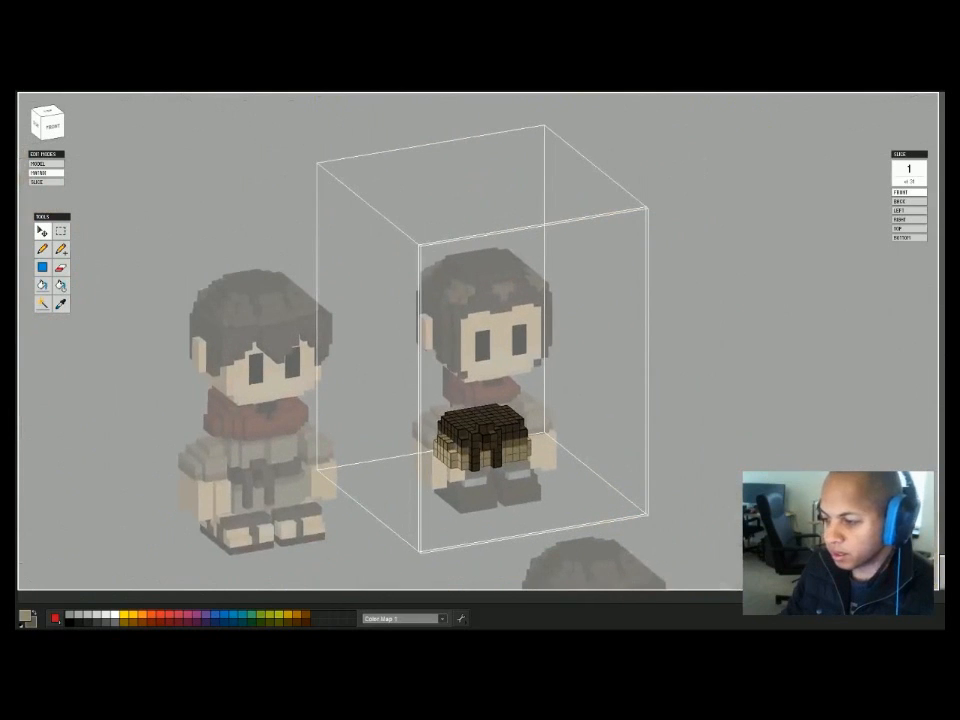
key(Tab)
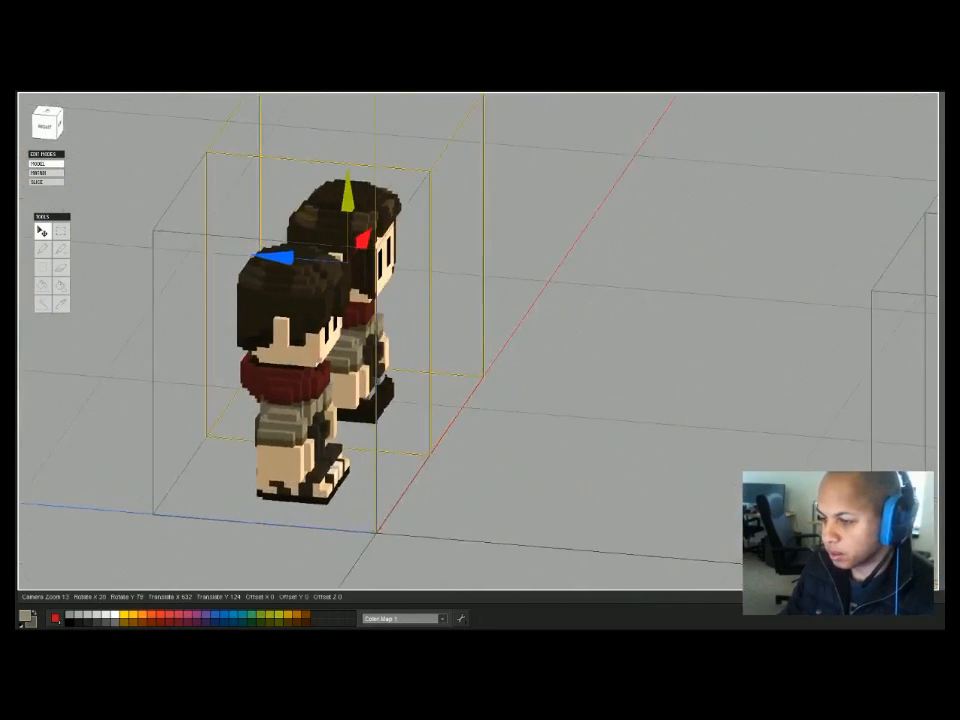
middle_drag(480, 340, 400, 278)
scroll(355, 339, down, 1)
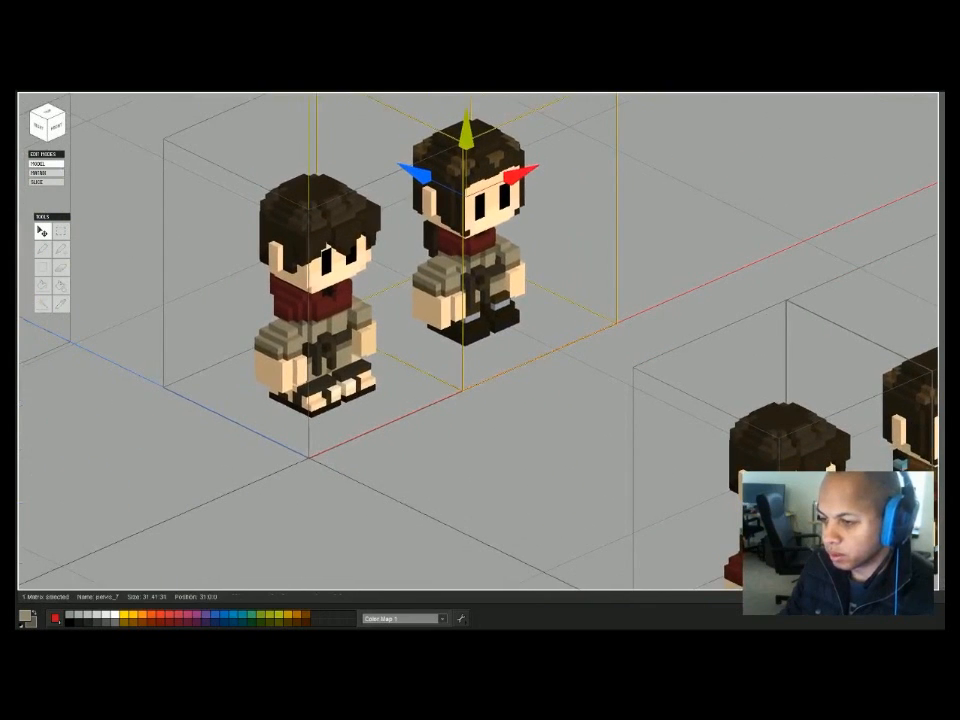
Sample the skin colour from the sandalled figure's right foot and fill the ponytailed figure's right shoe with it, leaving the sole black.
key(Tab)
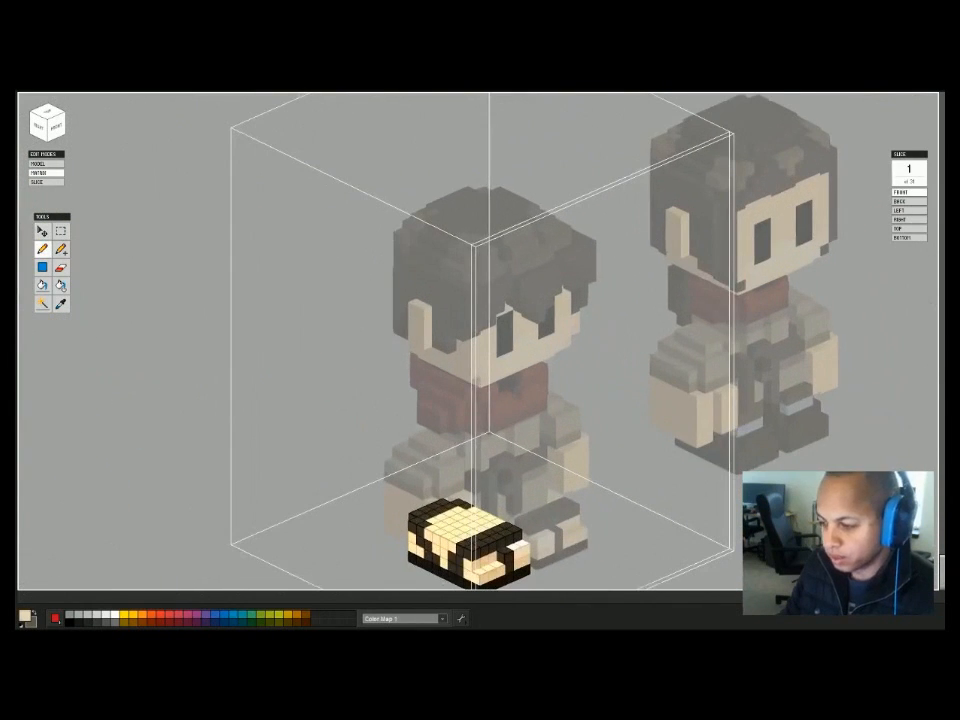
key(Tab)
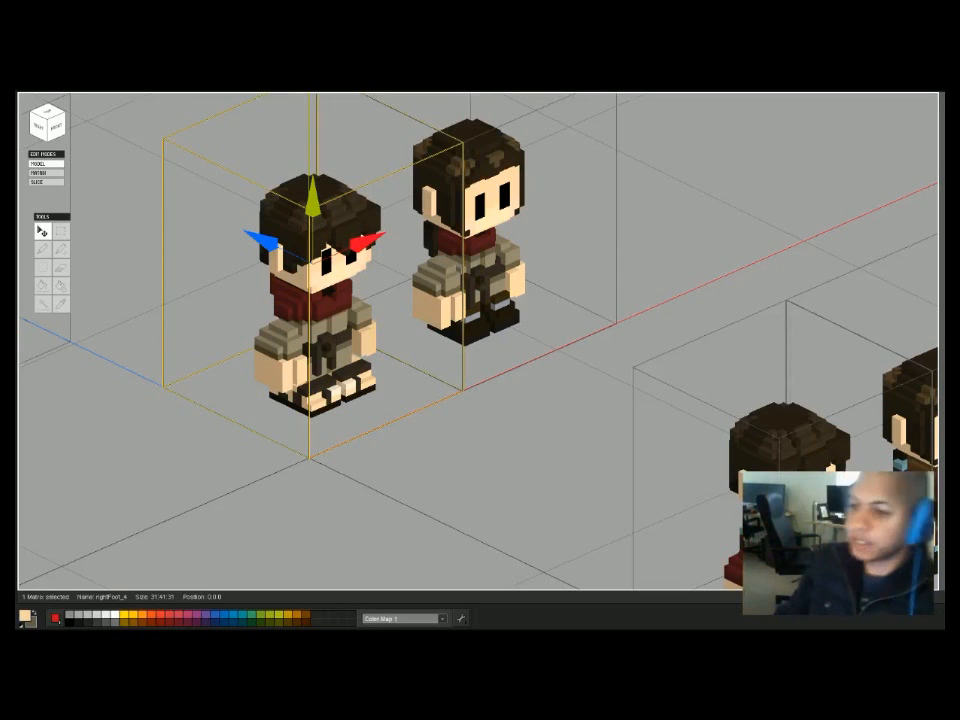
double_click(468, 330)
scroll(478, 400, up, 3)
middle_drag(508, 575, 545, 450)
scroll(545, 450, up, 1)
key(g)
click(492, 442)
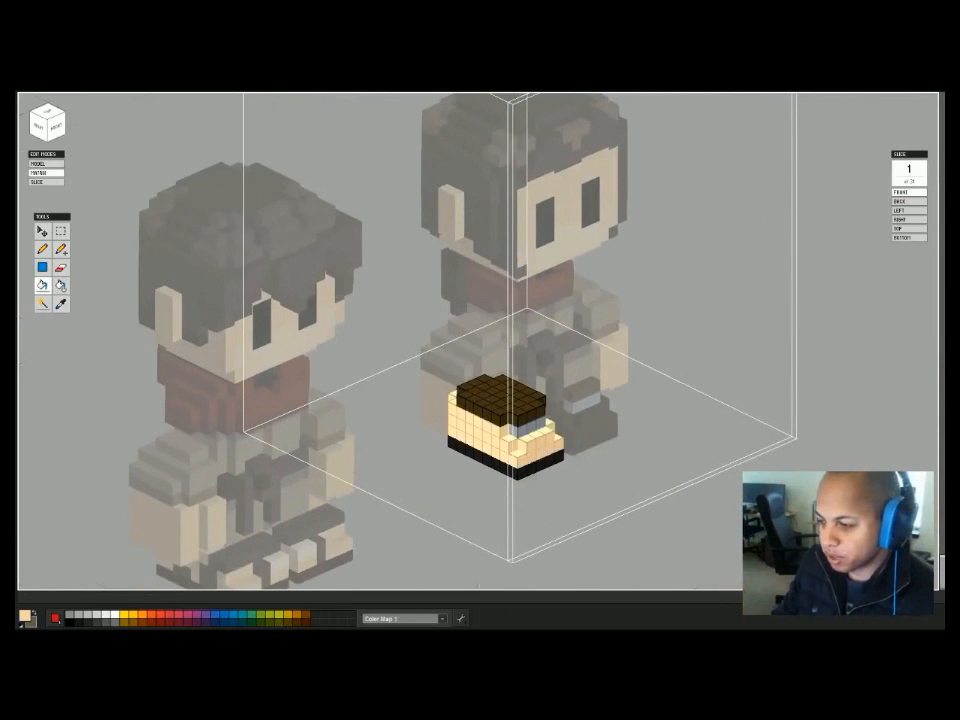
Fill the remaining brown top part of the ponytailed figure's right foot with the skin colour.
right_drag(492, 442, 435, 443)
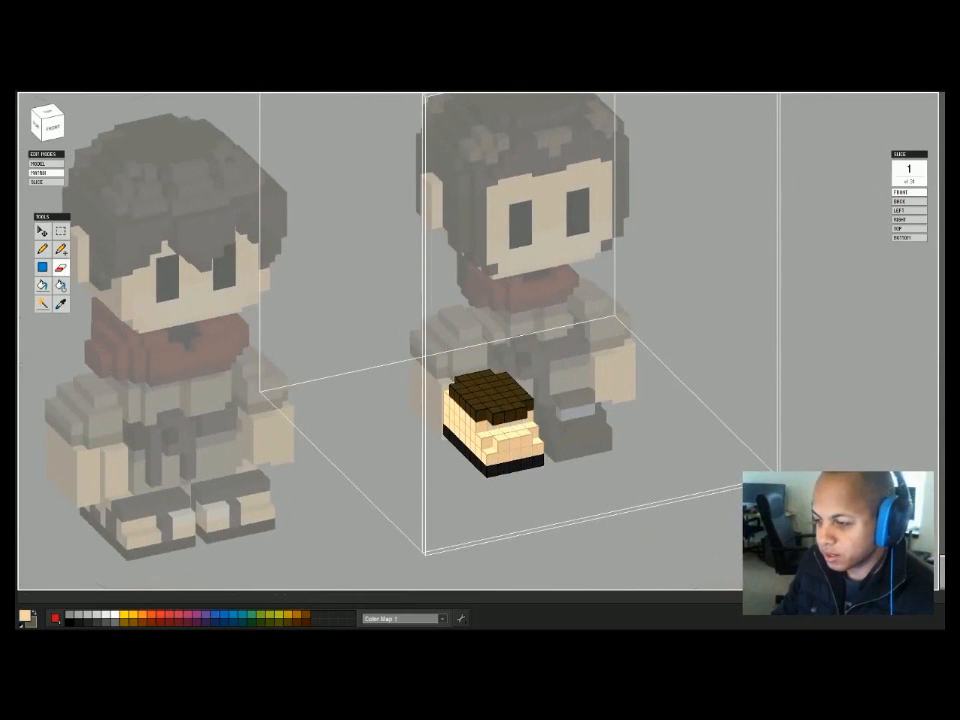
key(g)
click(490, 392)
key(Tab)
scroll(490, 392, down, 3)
right_drag(490, 392, 435, 397)
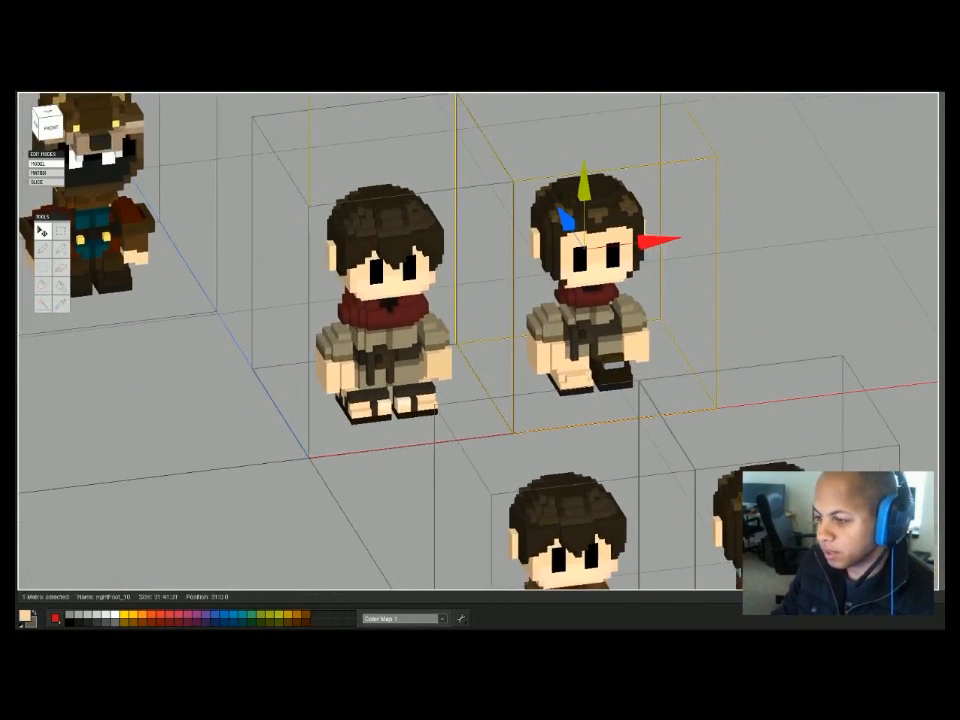
Fill the top two voxel rows of the ponytailed figure's right leg with the tan robe colour from her pelvis.
key(Tab)
scroll(480, 390, up, 5)
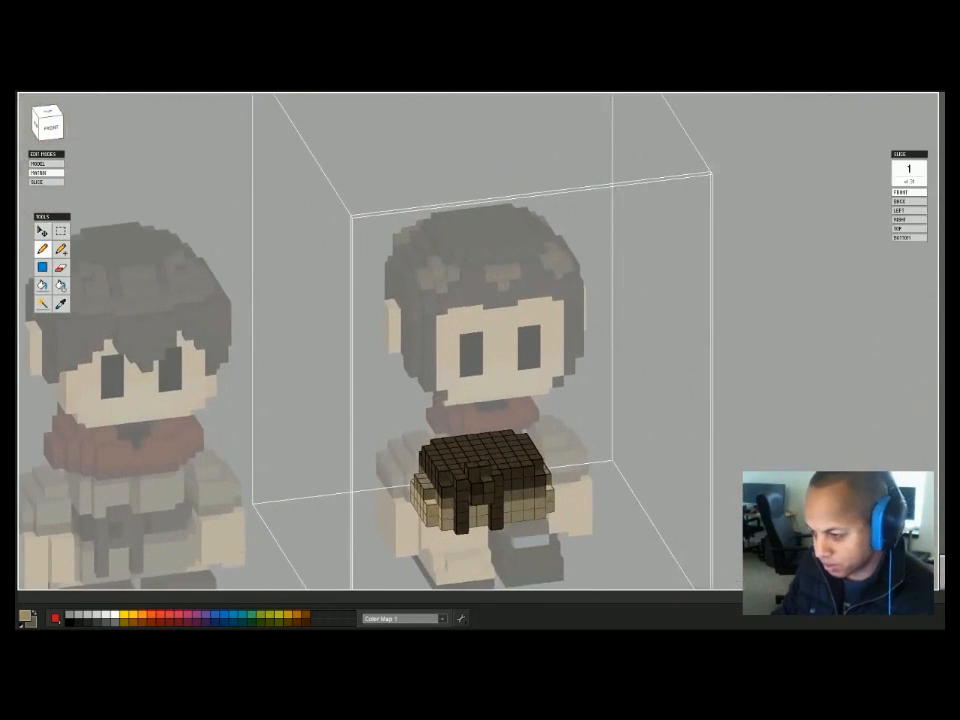
key(Tab)
key(Tab)
key(Tab)
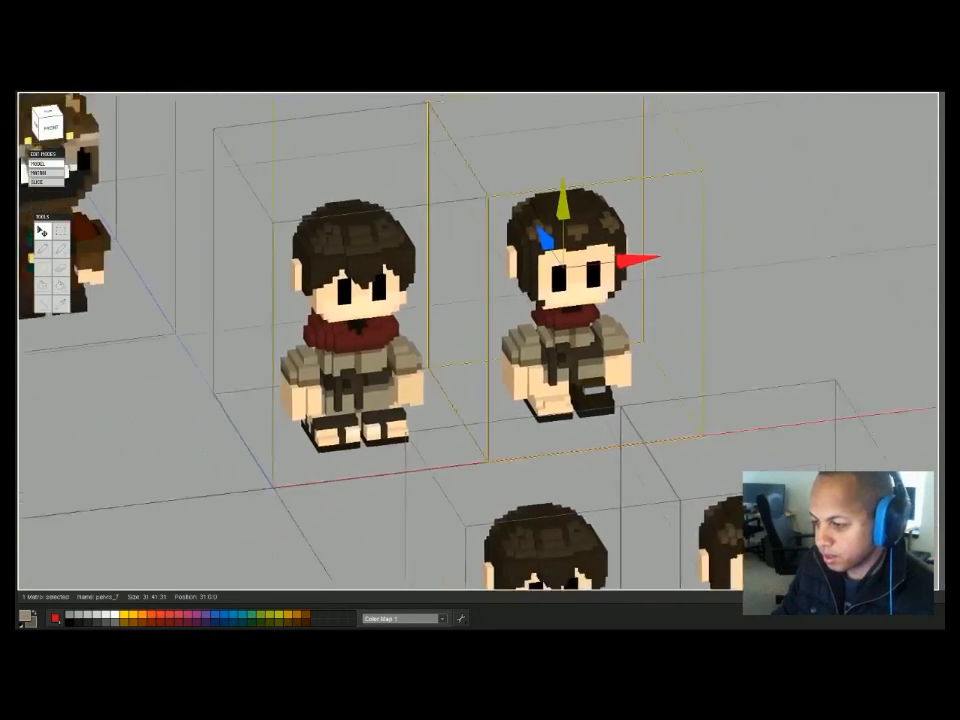
key(Tab)
click(50, 128)
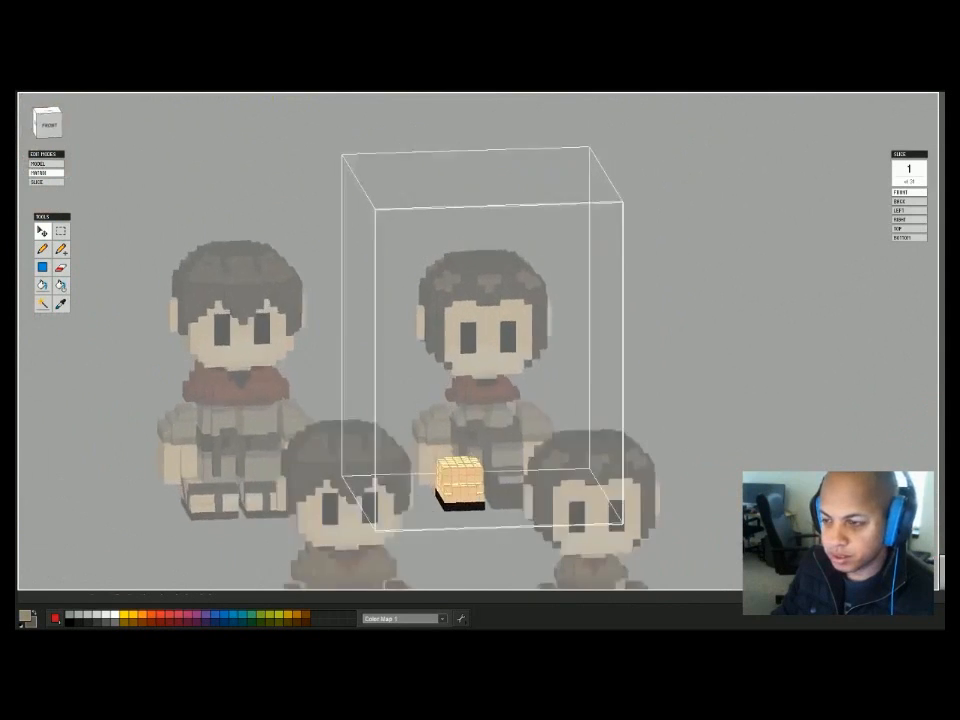
key(m)
drag(432, 456, 488, 478)
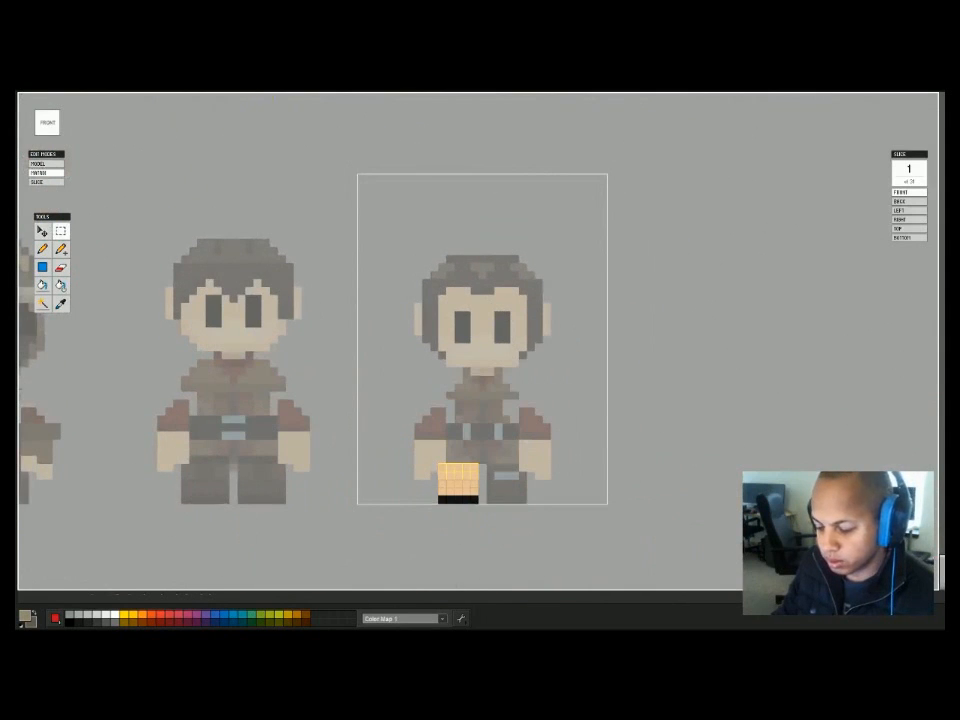
key(g)
click(460, 471)
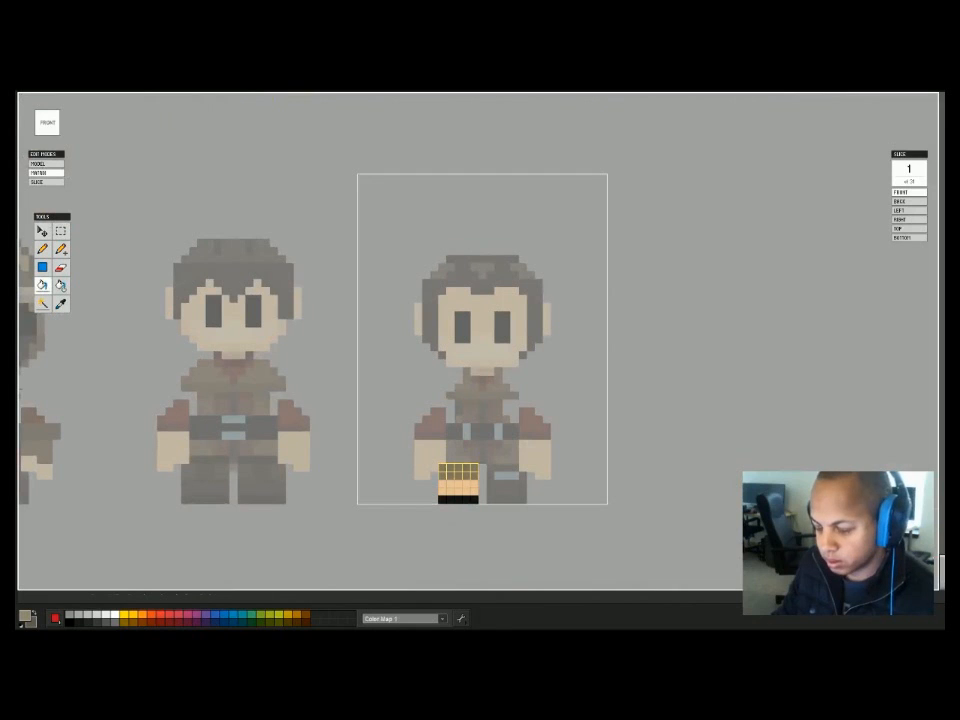
Duplicate the inner edge column of the tan rows and apply the copy one voxel further inward to widen the trouser leg.
drag(474, 467, 474, 475)
key(ctrl+c)
key(ctrl+v)
drag(543, 471, 553, 471)
key(Return)
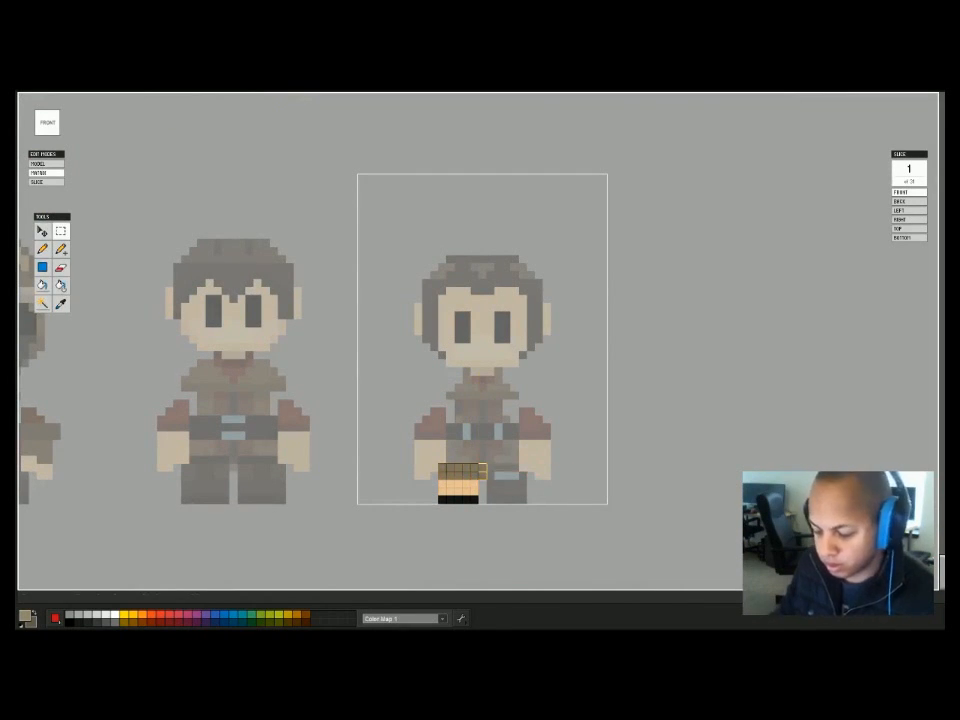
key(Tab)
right_drag(577, 471, 645, 525)
middle_drag(645, 525, 594, 427)
right_drag(594, 427, 657, 424)
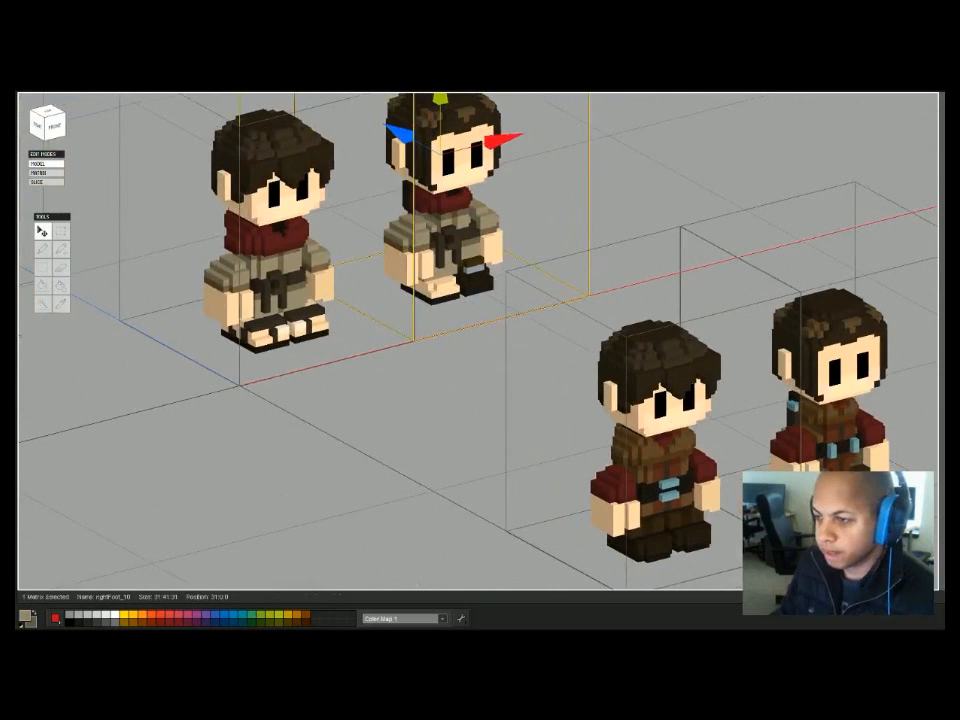
Pick up a dark shoe colour and paint the toe of the ponytailed figure's right foot with it.
key(Tab)
key(Tab)
click(258, 333)
key(Tab)
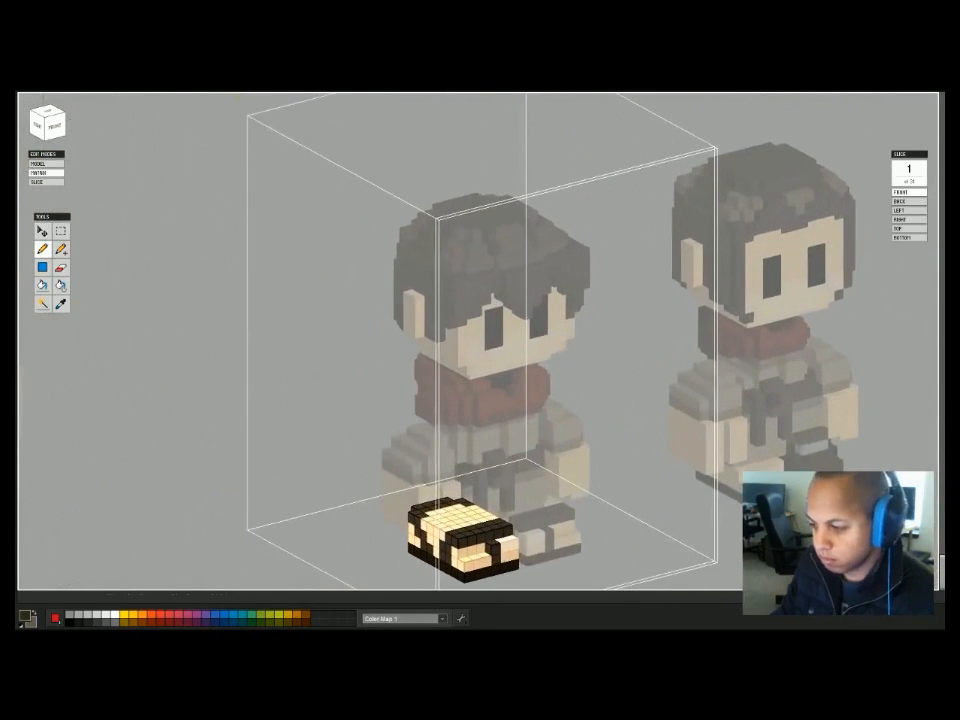
key(Tab)
click(430, 280)
key(Tab)
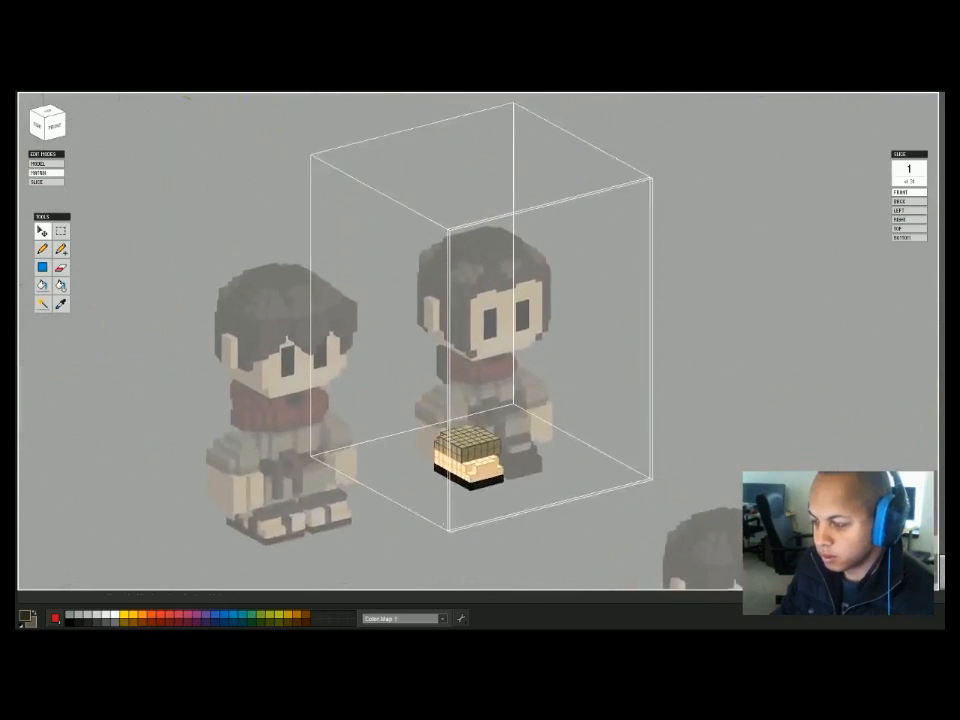
mouse_move(480, 400)
right_down()
mouse_move(486, 330)
mouse_move(488, 395)
right_up()
middle_drag(488, 395, 488, 315)
scroll(488, 315, up, 2)
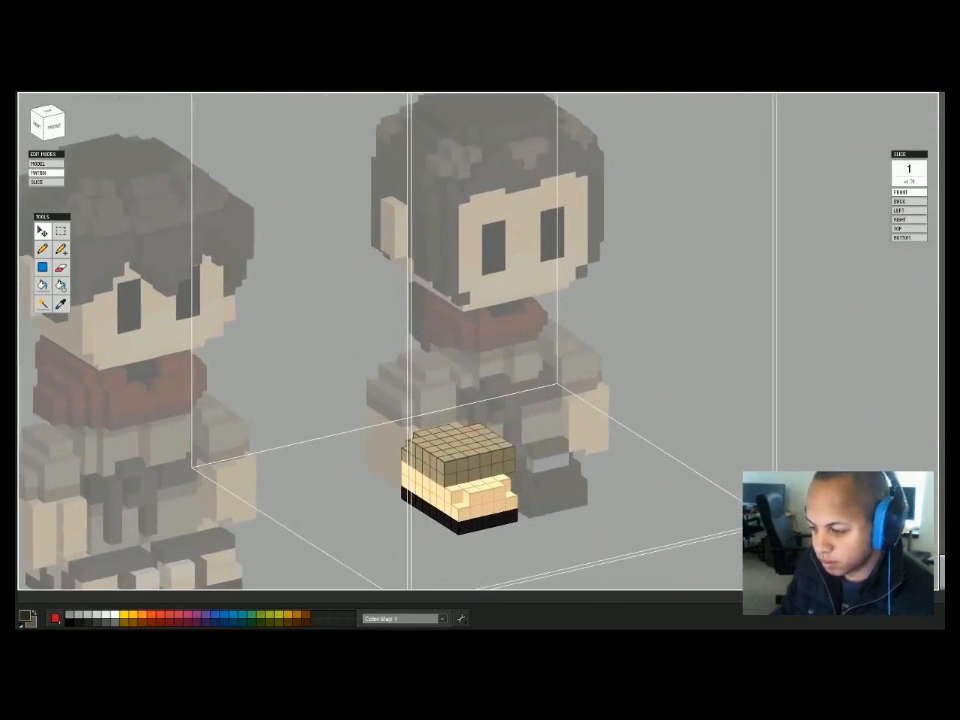
key(b)
mouse_move(472, 496)
mouse_down()
mouse_move(503, 489)
mouse_move(470, 511)
mouse_move(512, 503)
mouse_up()
right_drag(512, 503, 554, 505)
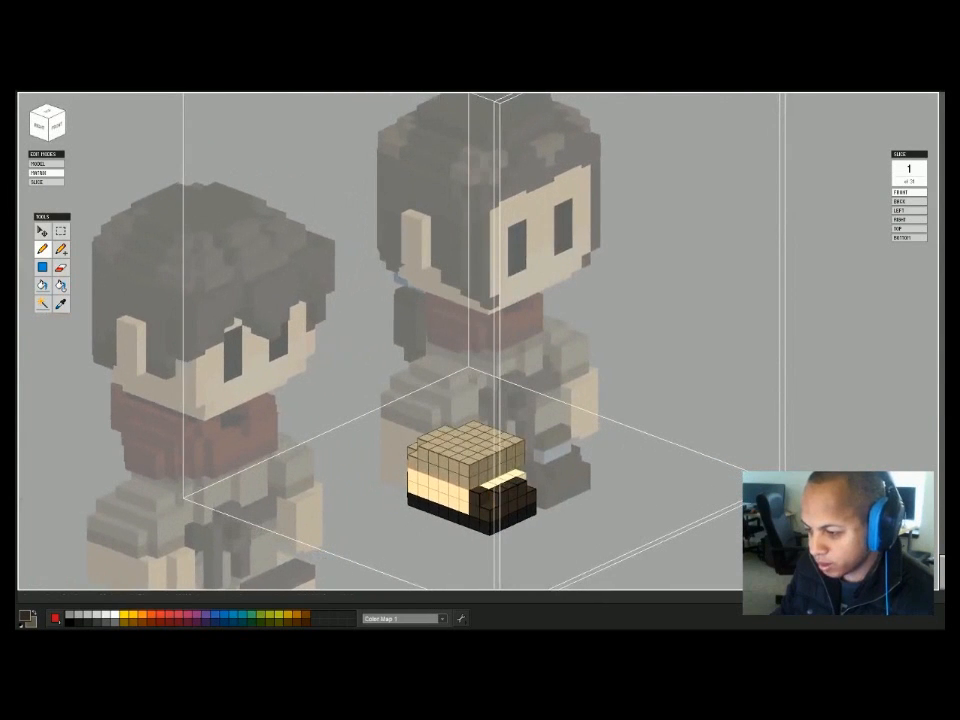
Paint the lower voxel row along both sides and the heel of the right foot dark brown to form a shoe.
drag(418, 492, 470, 488)
right_drag(473, 378, 338, 378)
click(447, 473)
right_drag(447, 473, 360, 463)
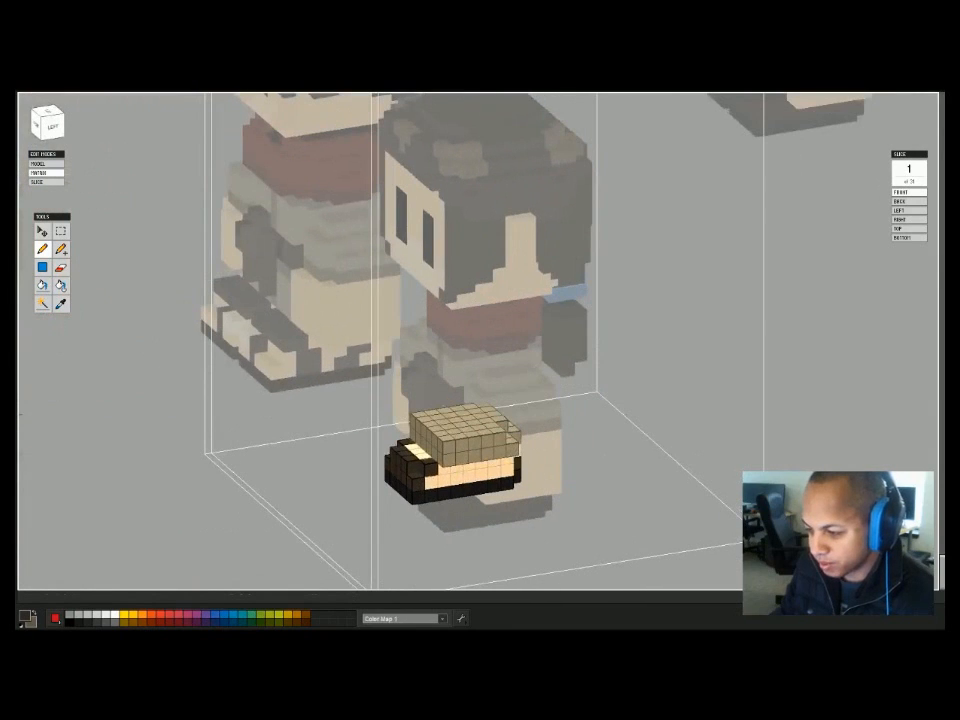
drag(431, 482, 496, 473)
right_drag(505, 474, 385, 468)
right_drag(560, 490, 495, 470)
click(504, 491)
right_drag(364, 369, 405, 363)
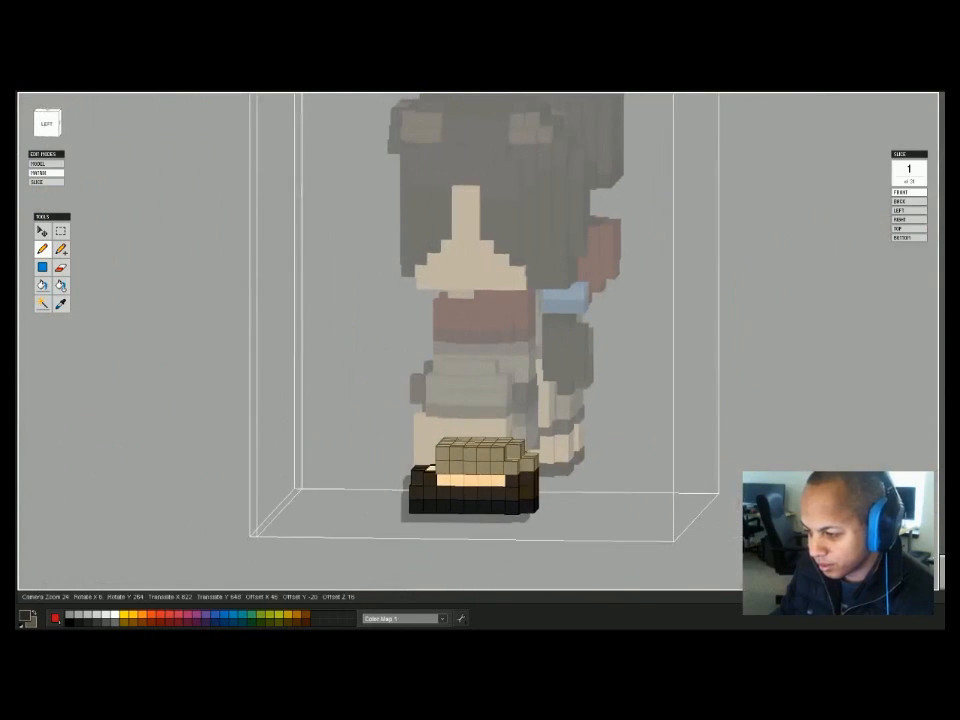
Paint the remaining skin-coloured voxels on the outer side of the right shoe dark brown.
right_drag(410, 476, 135, 505)
key(Tab)
scroll(478, 340, down, 4)
key(Tab)
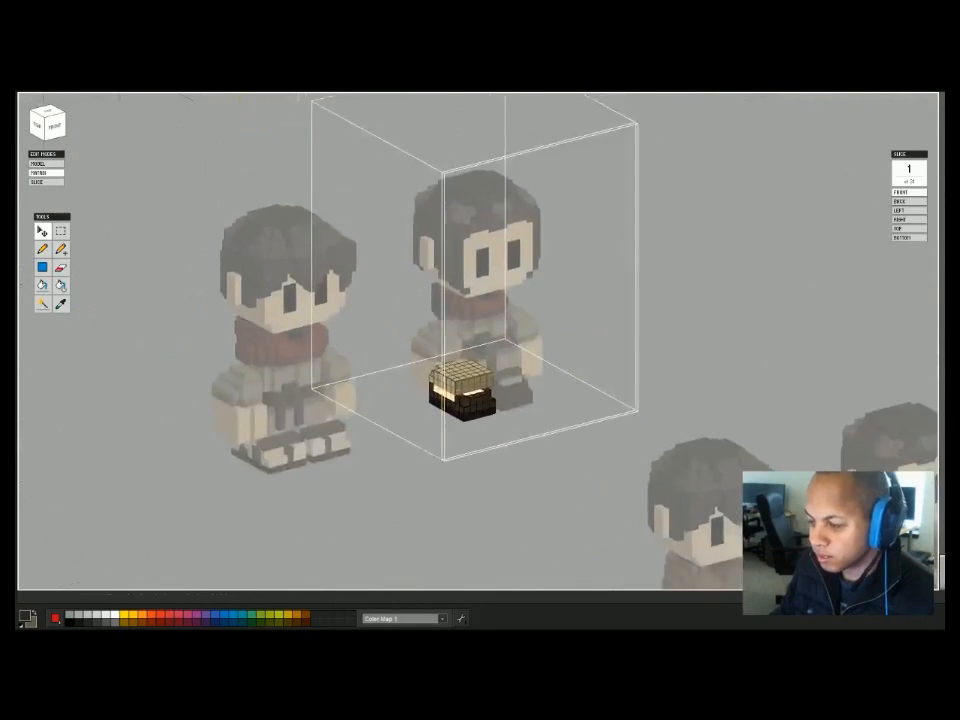
scroll(478, 340, up, 5)
middle_drag(478, 470, 476, 219)
drag(478, 371, 424, 363)
right_drag(424, 363, 625, 340)
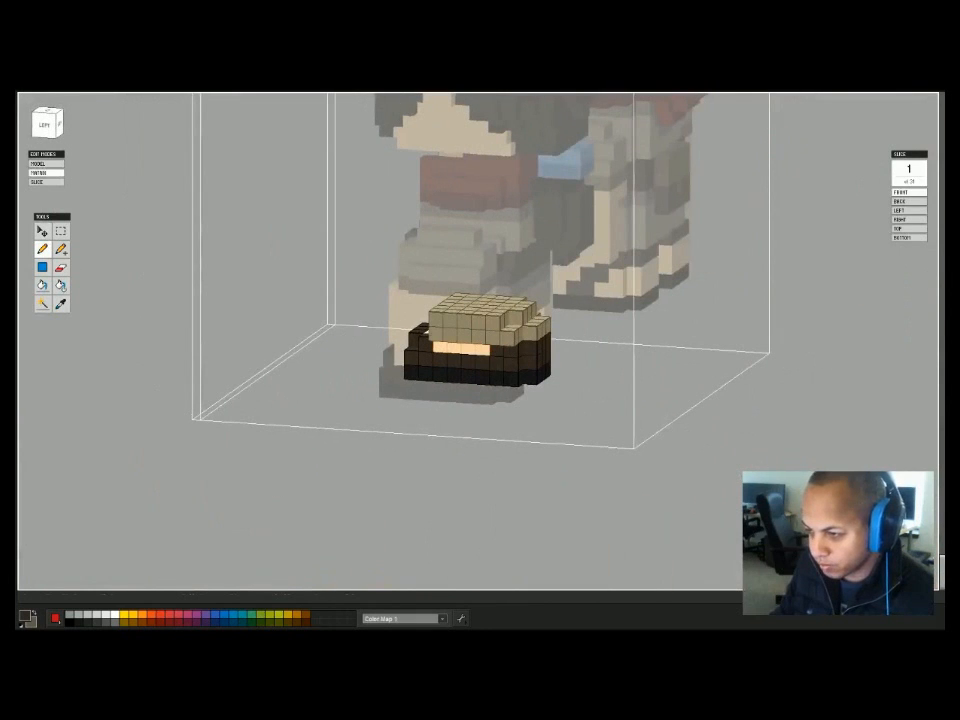
key(Tab)
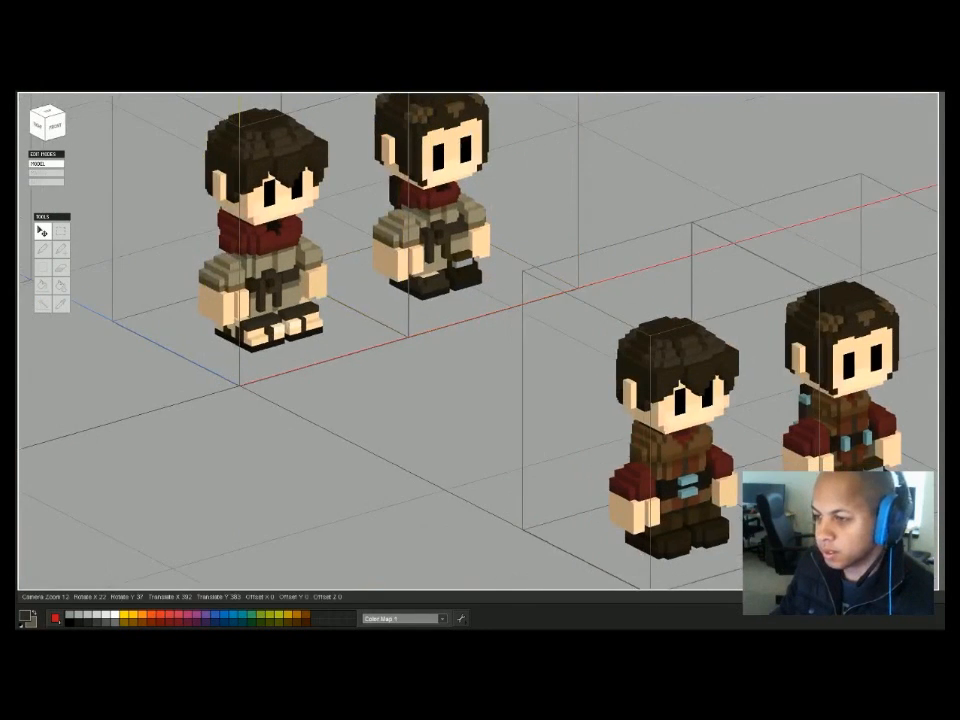
Look over the recoloured figures in the whole scene, and switch to the command-line window with the build output.
right_drag(480, 340, 455, 346)
scroll(455, 346, down, 3)
middle_drag(455, 346, 596, 411)
scroll(596, 411, up, 1)
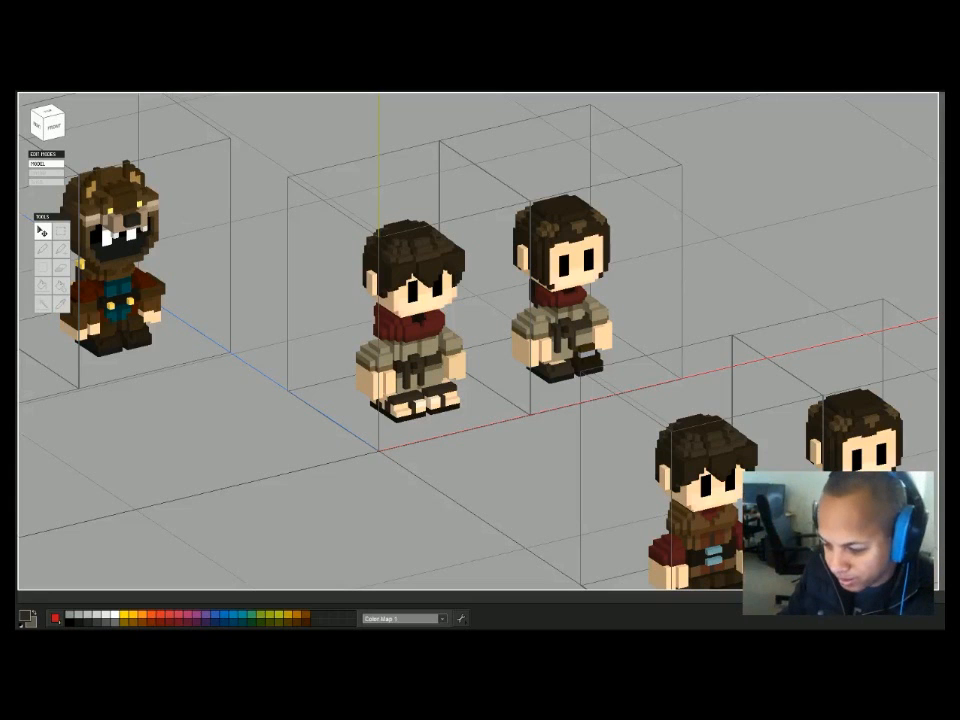
key(alt+Tab)
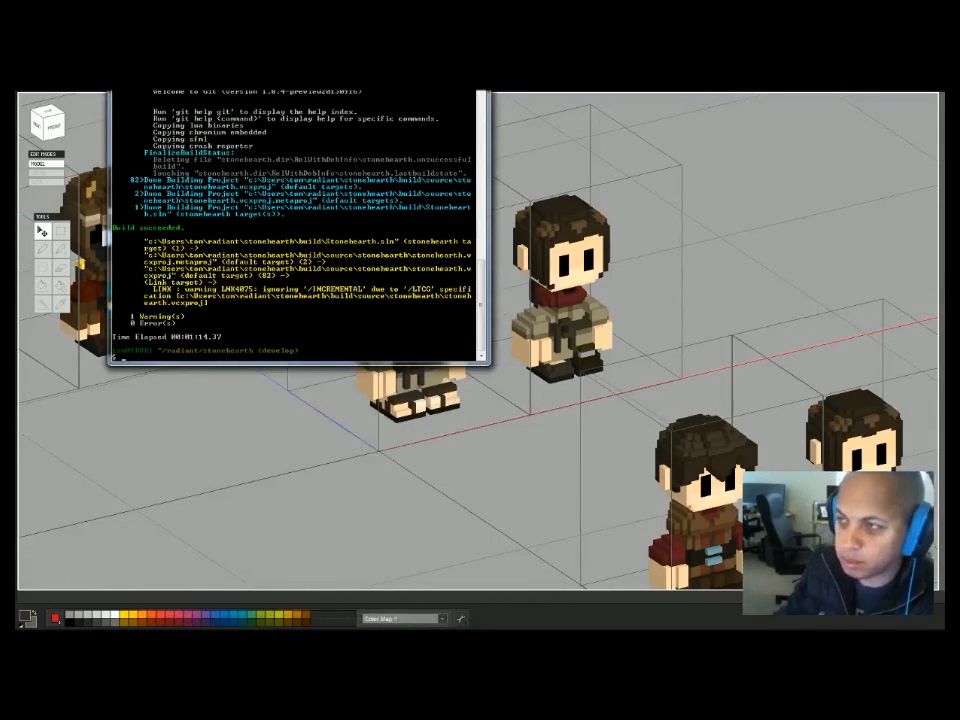
Switch to the Stonehearth game window, lower it to show the tutorial, and place the settlement banner on the grass beyond the trees.
key(alt+Tab)
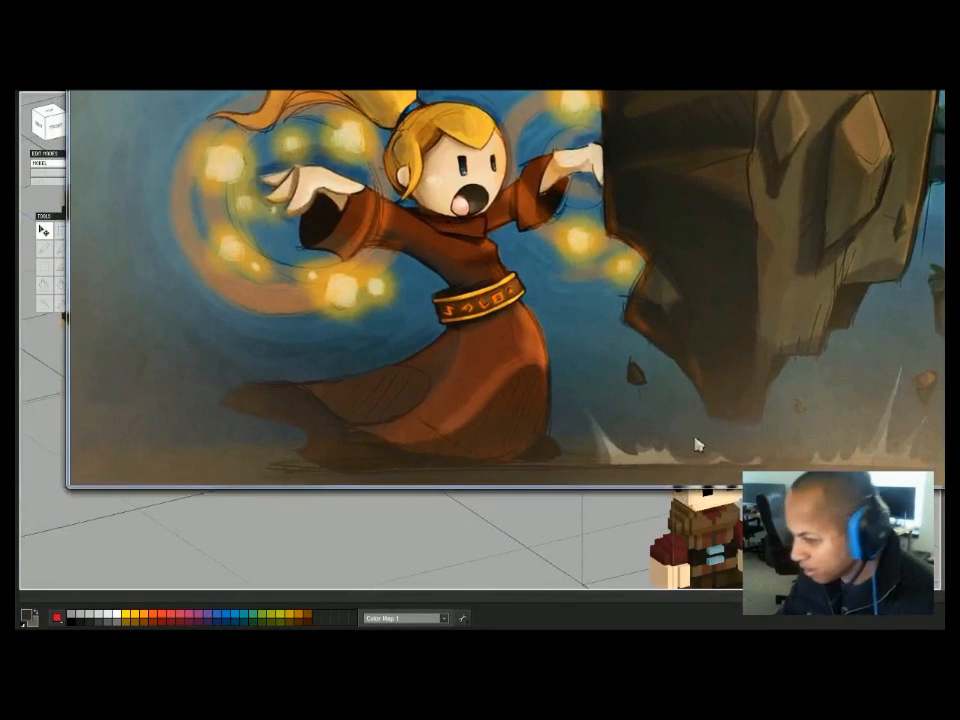
drag(630, 487, 631, 587)
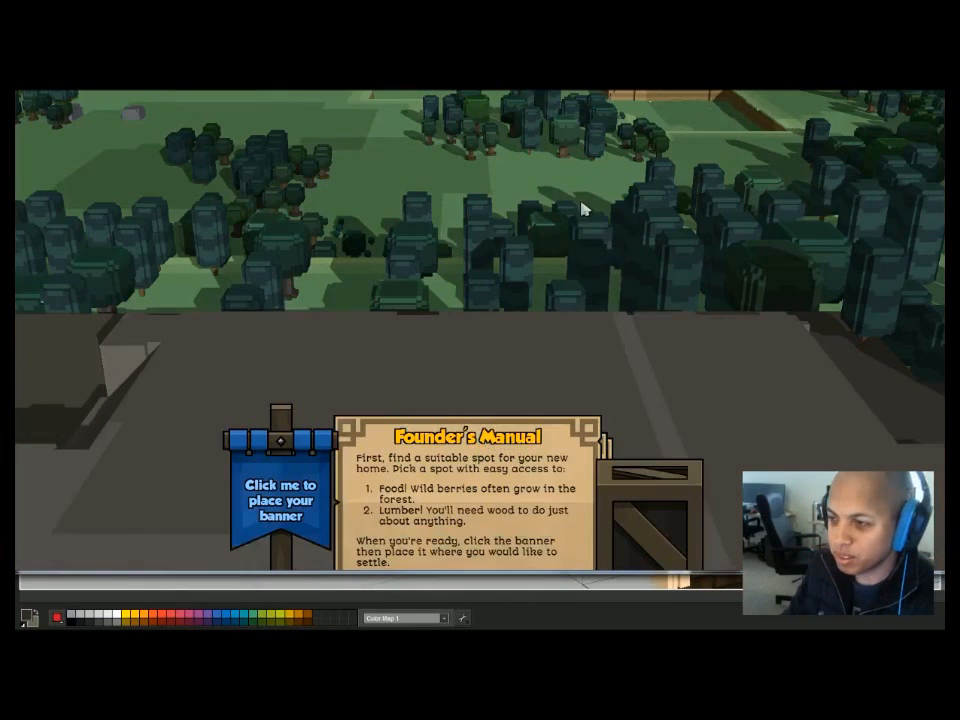
click(328, 512)
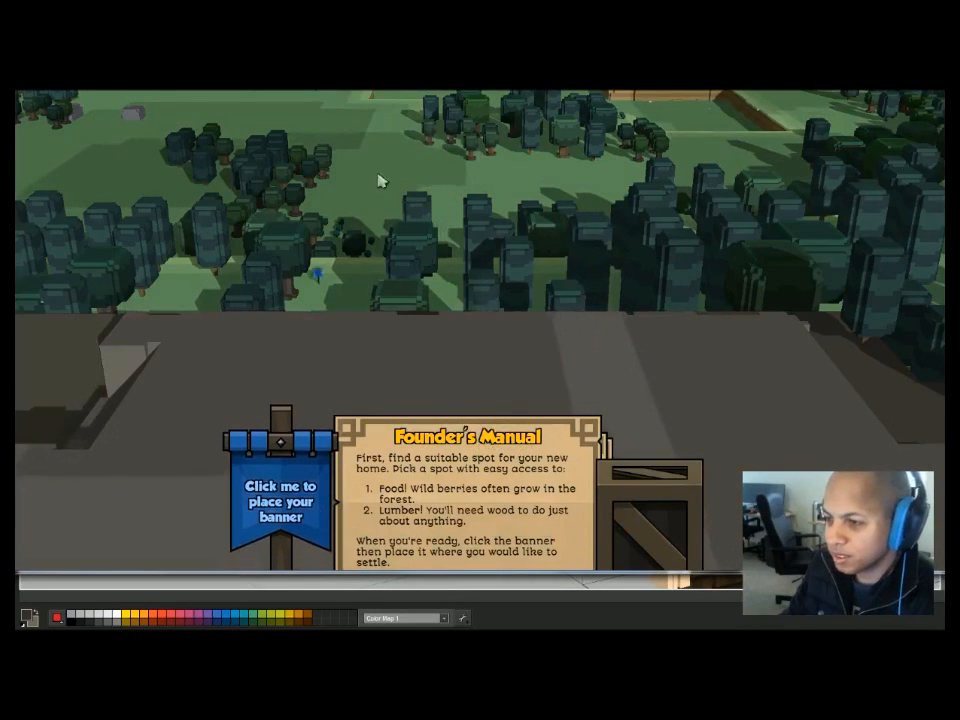
click(366, 211)
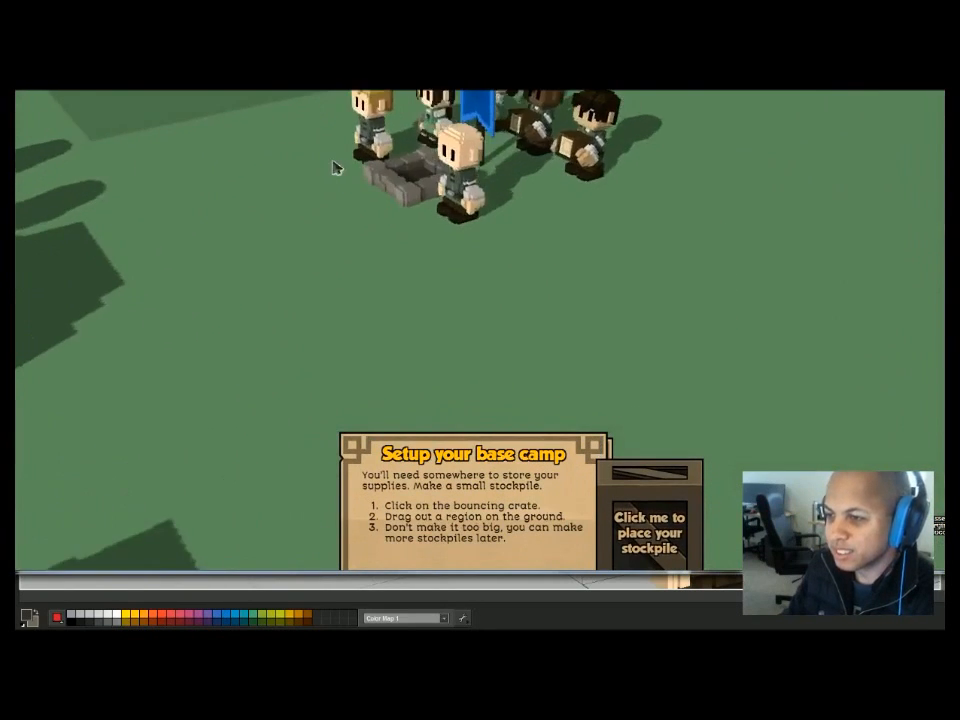
Mark out a small stockpile on the grass near the fire pit and dismiss the closing tutorial message.
click(648, 525)
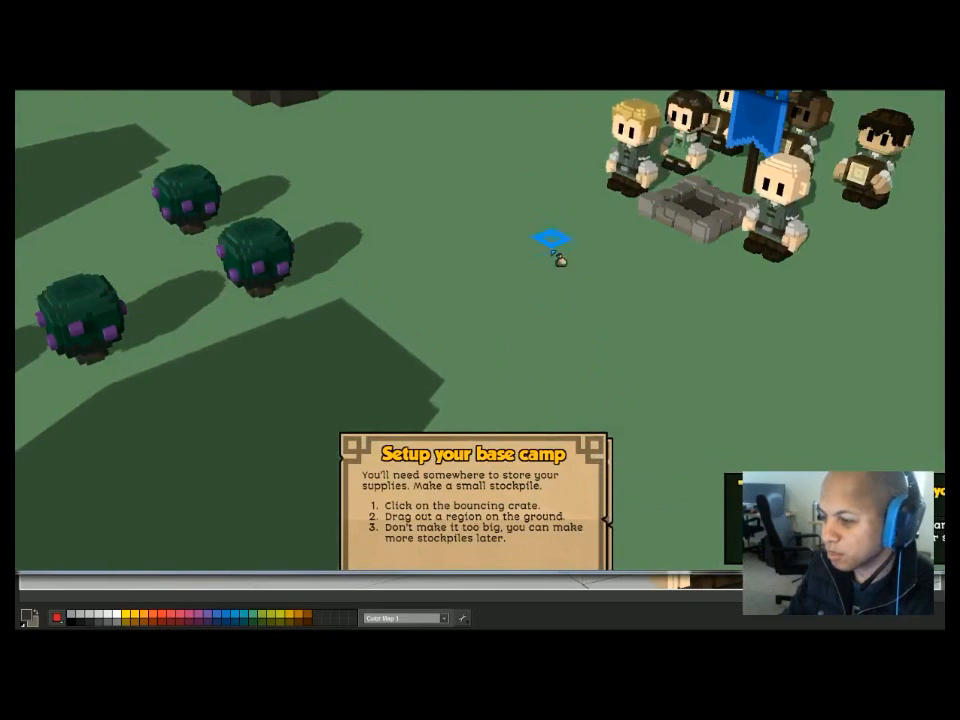
drag(559, 259, 632, 388)
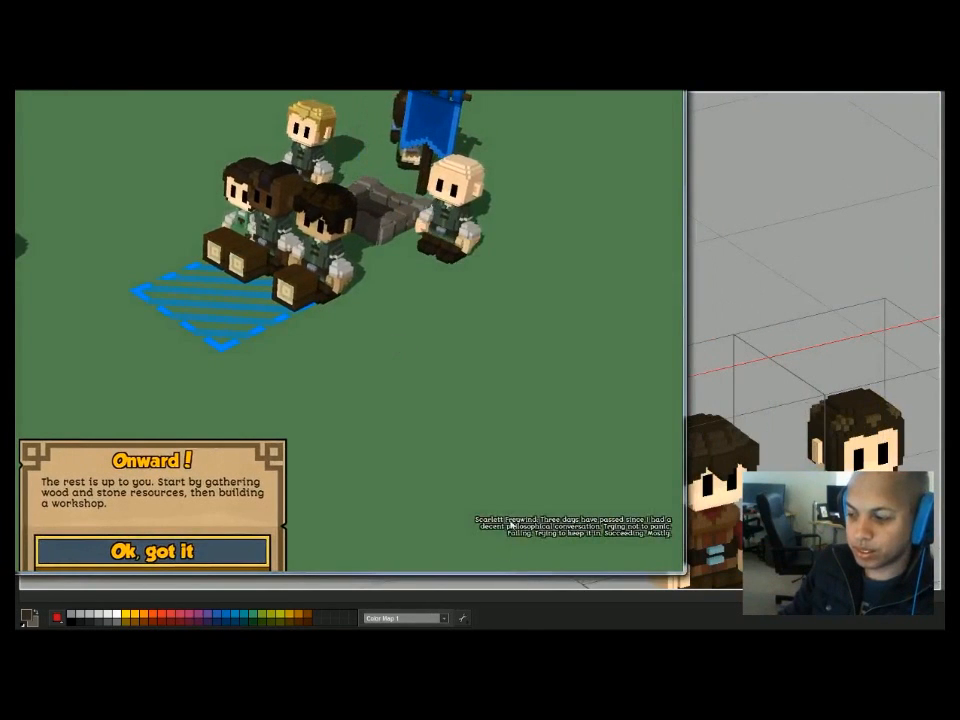
click(187, 551)
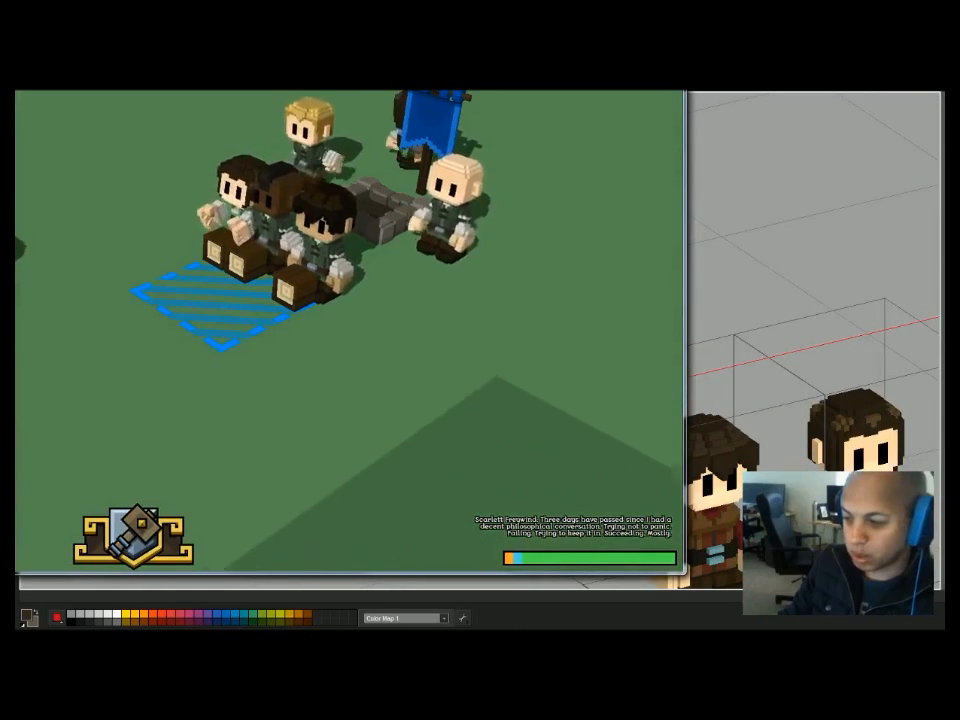
mouse_move(568, 568)
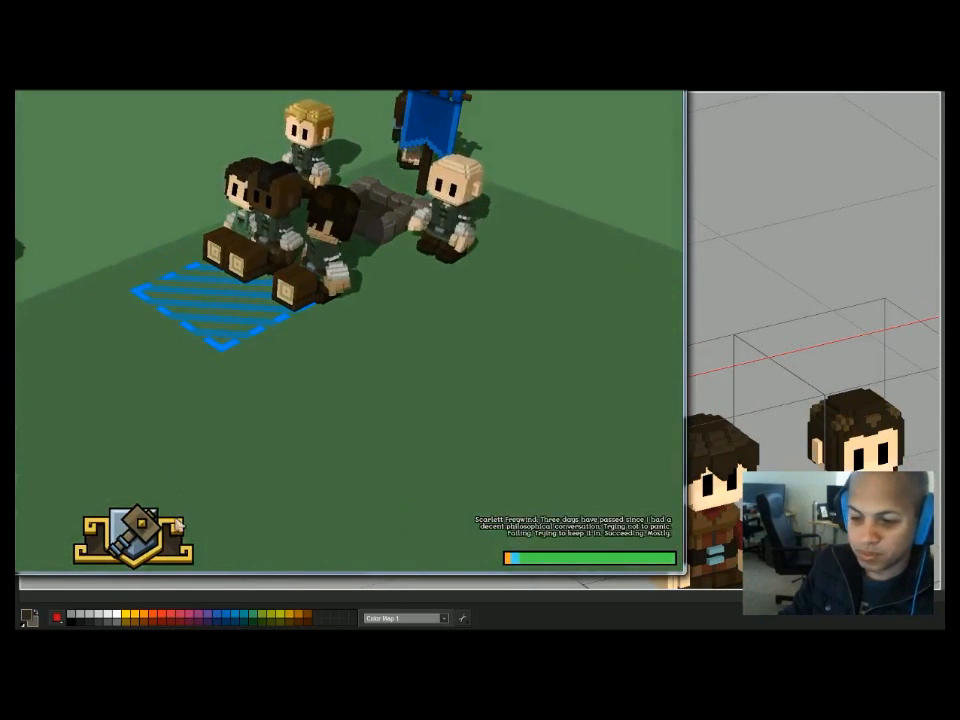
click(136, 535)
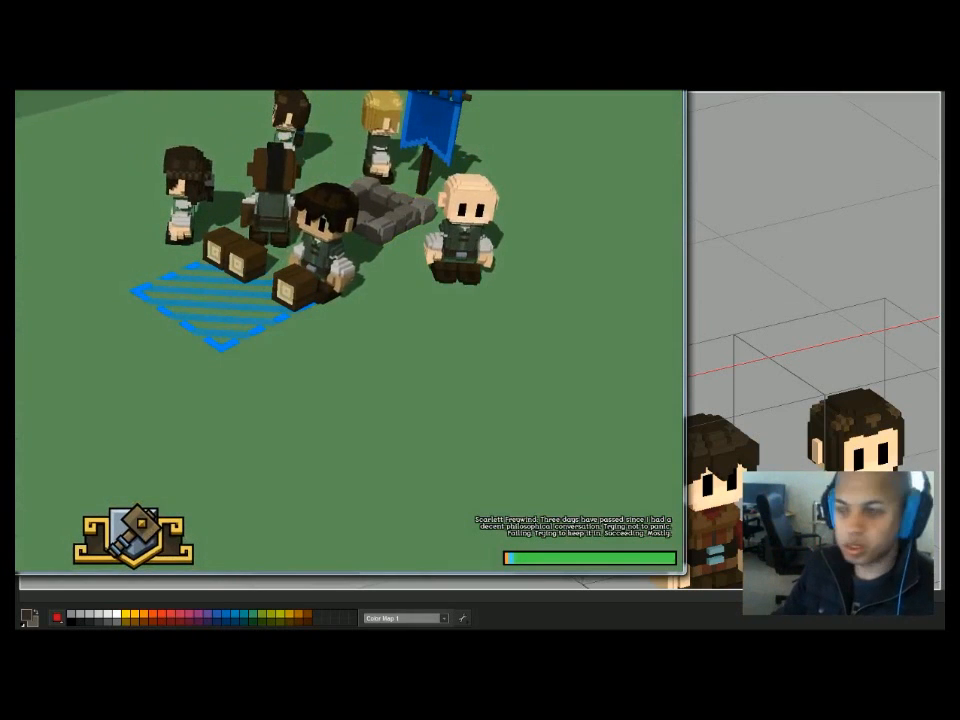
Reposition and resize the Stonehearth window to fit the screen, and minimise it to return to the voxel figures.
drag(300, 60, 688, 203)
drag(640, 70, 640, 91)
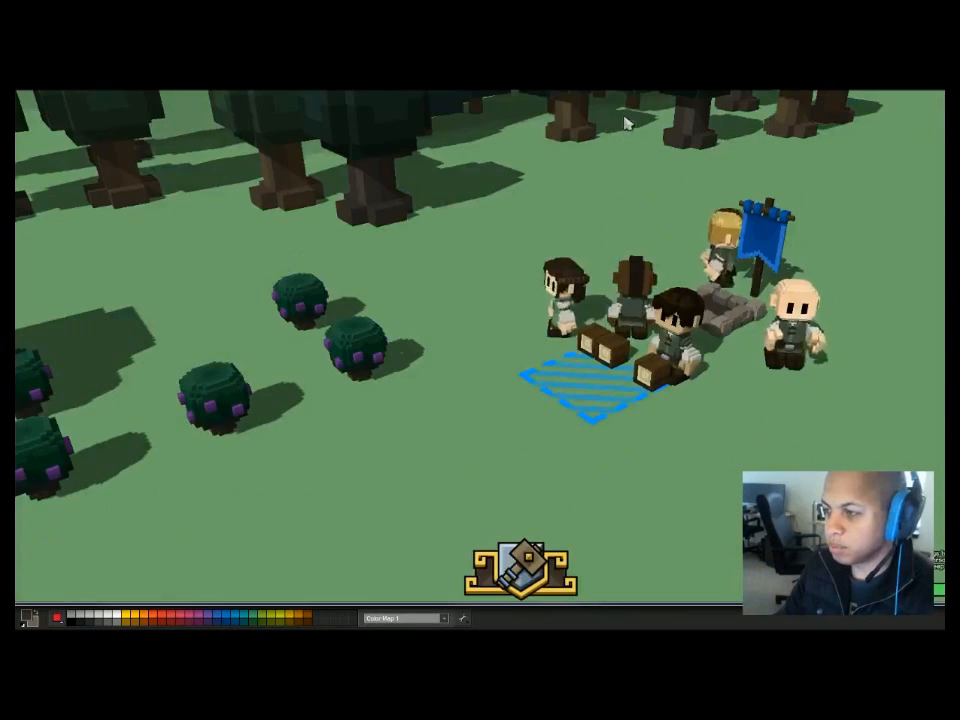
drag(460, 90, 760, 69)
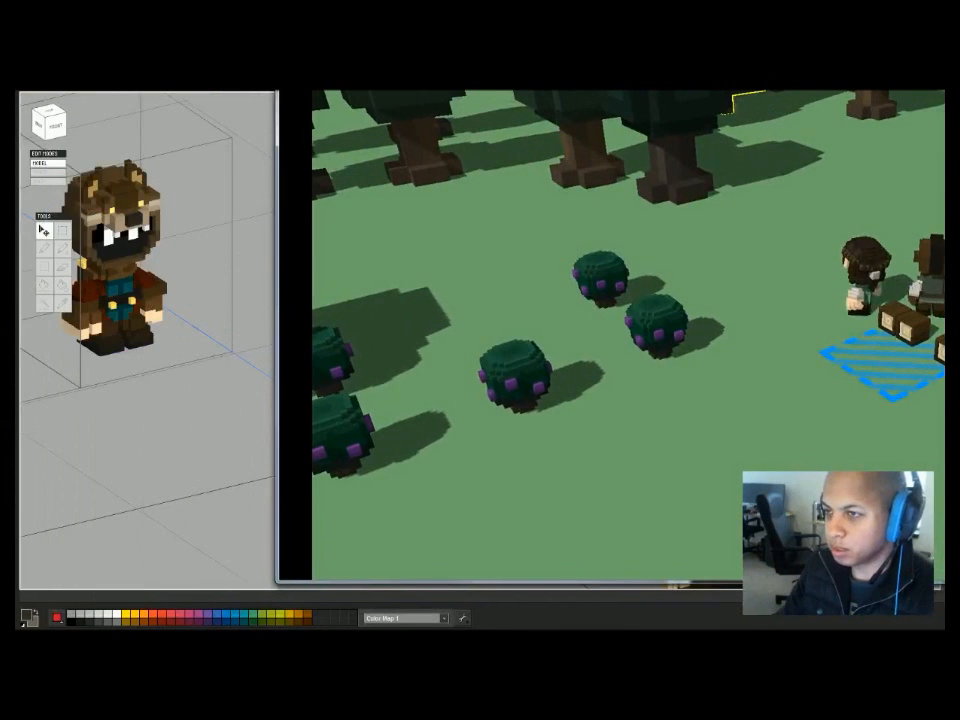
drag(340, 79, 210, 123)
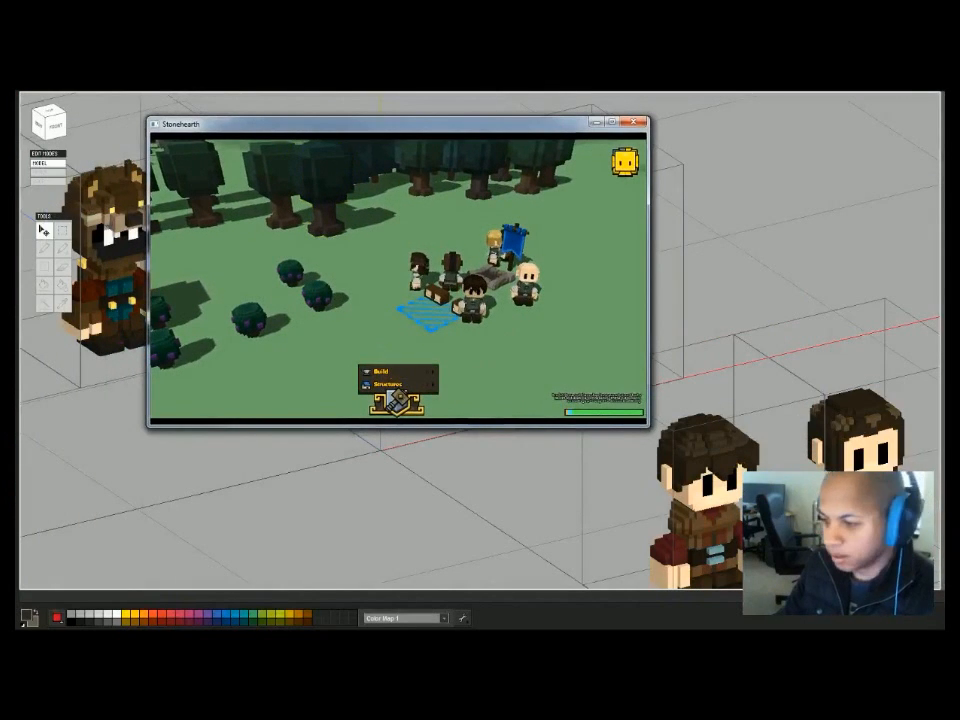
drag(651, 427, 902, 552)
click(888, 122)
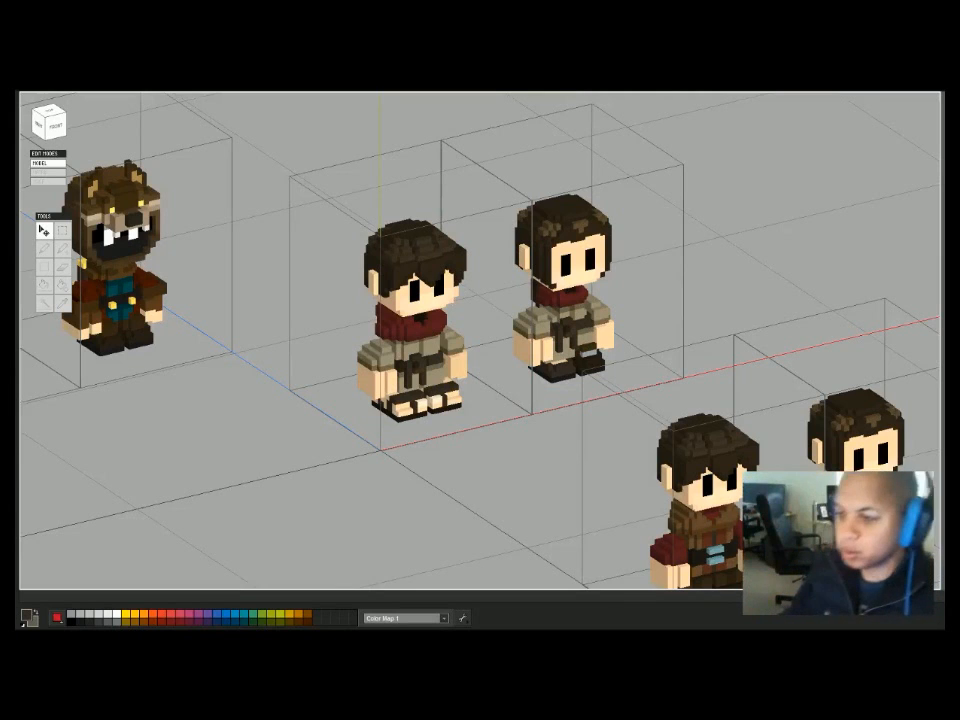
Delete the ponytailed figure's mismatched left foot and replace it with a dark shoe matching the right one.
click(593, 454)
click(557, 371)
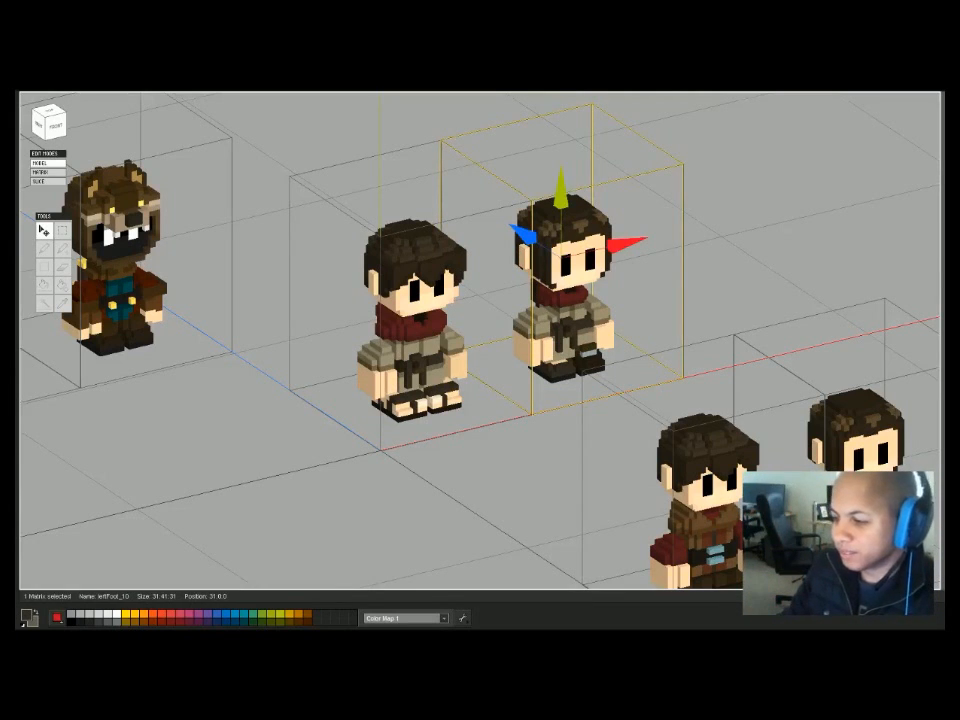
key(Delete)
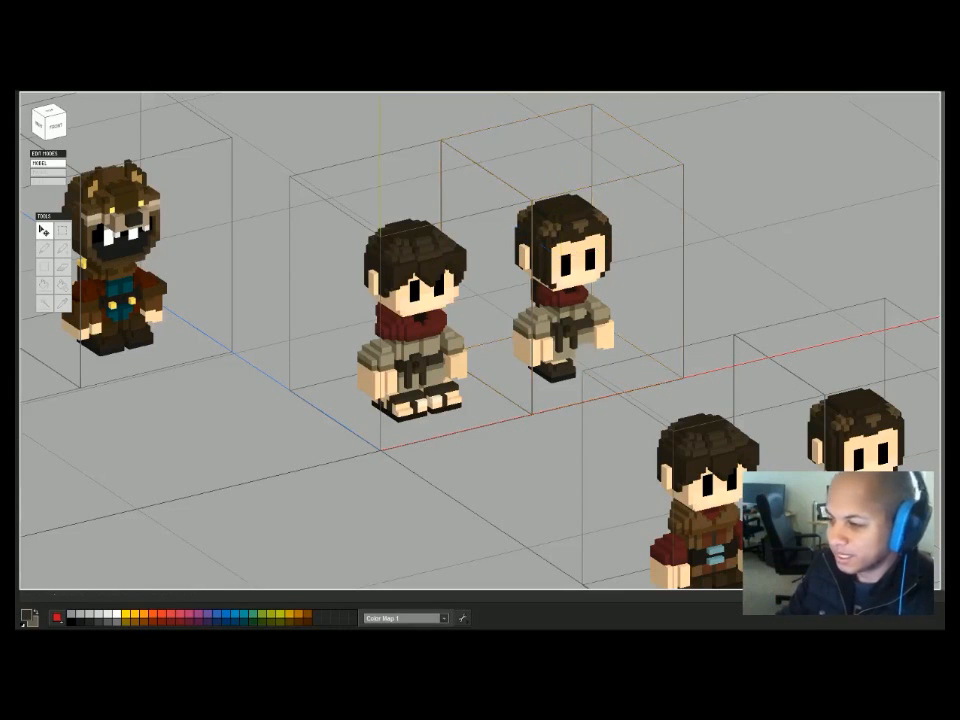
click(557, 371)
click(404, 409)
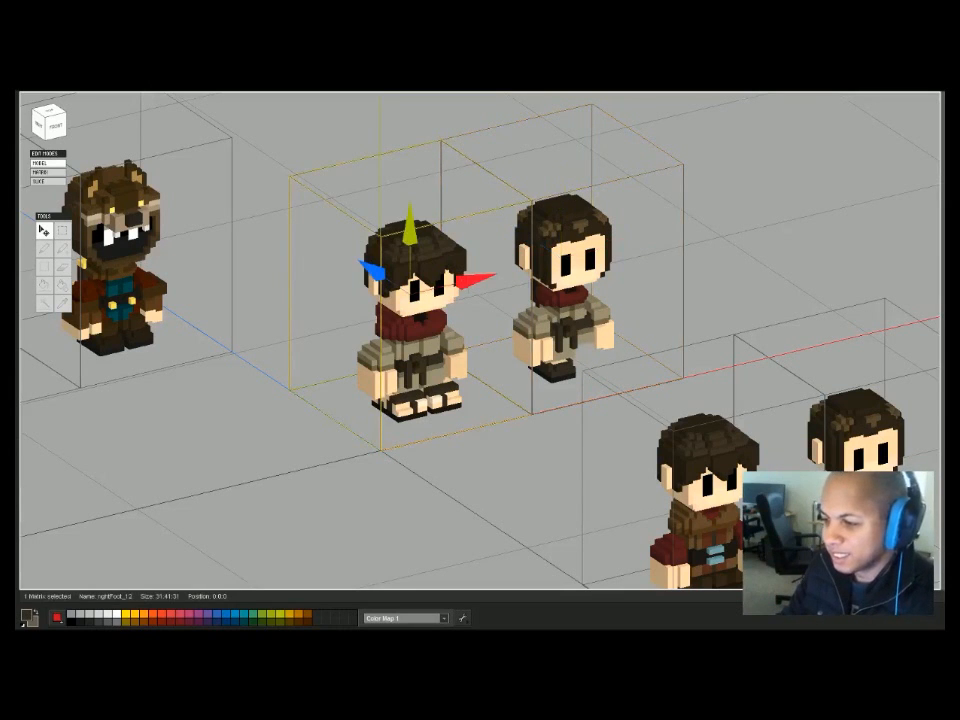
drag(475, 281, 626, 245)
Inspect the ponytailed figure's pelvis part from behind in isolation, and return to the whole model.
click(480, 500)
right_drag(480, 500, 700, 482)
double_click(105, 418)
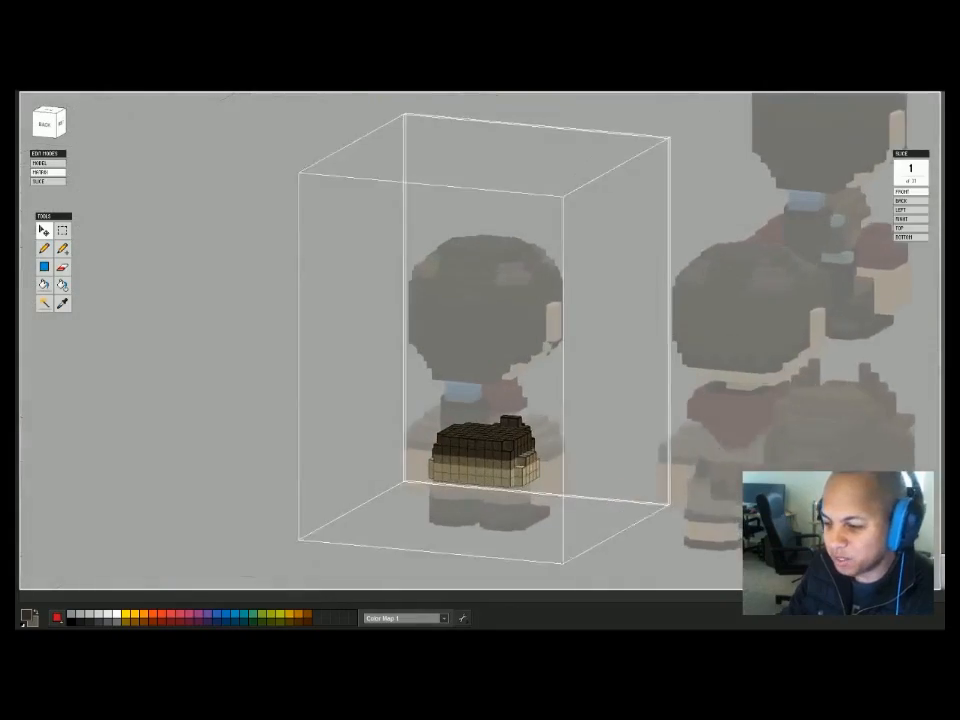
scroll(480, 400, up, 3)
right_drag(480, 400, 700, 450)
key(Tab)
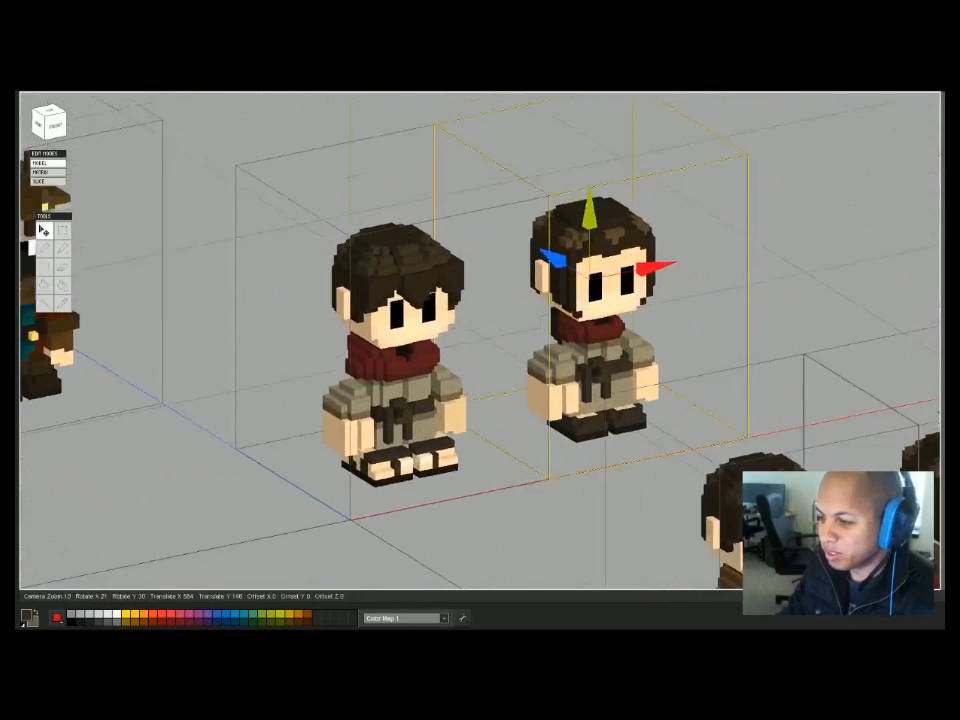
Compare the two tan-clothed worker figures from several angles, including against the other outfits in the scene.
scroll(480, 400, up, 1)
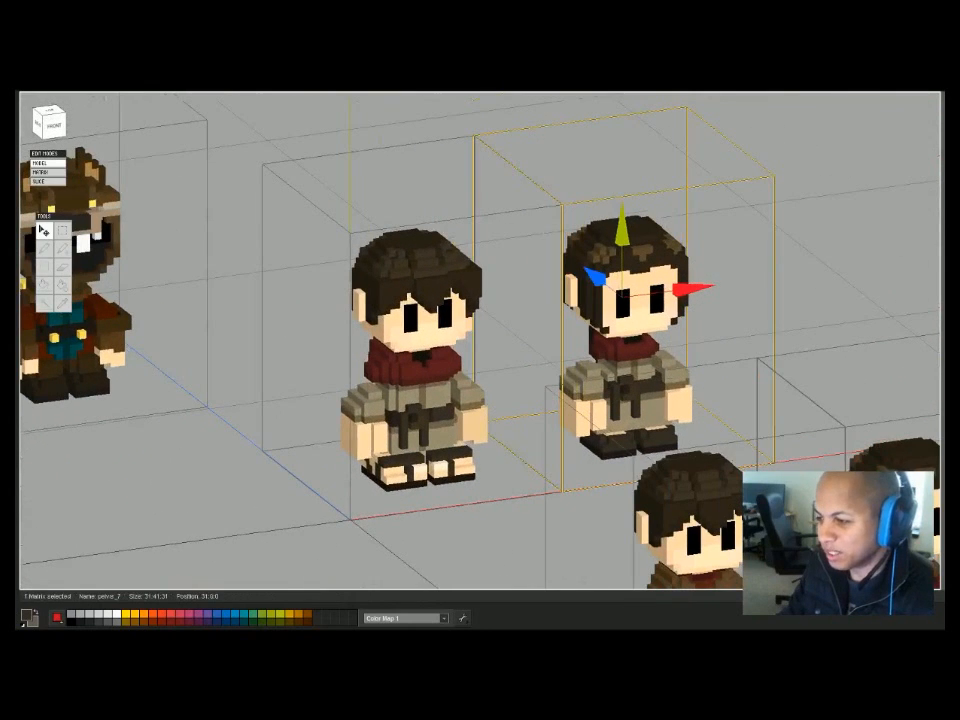
right_drag(700, 450, 720, 450)
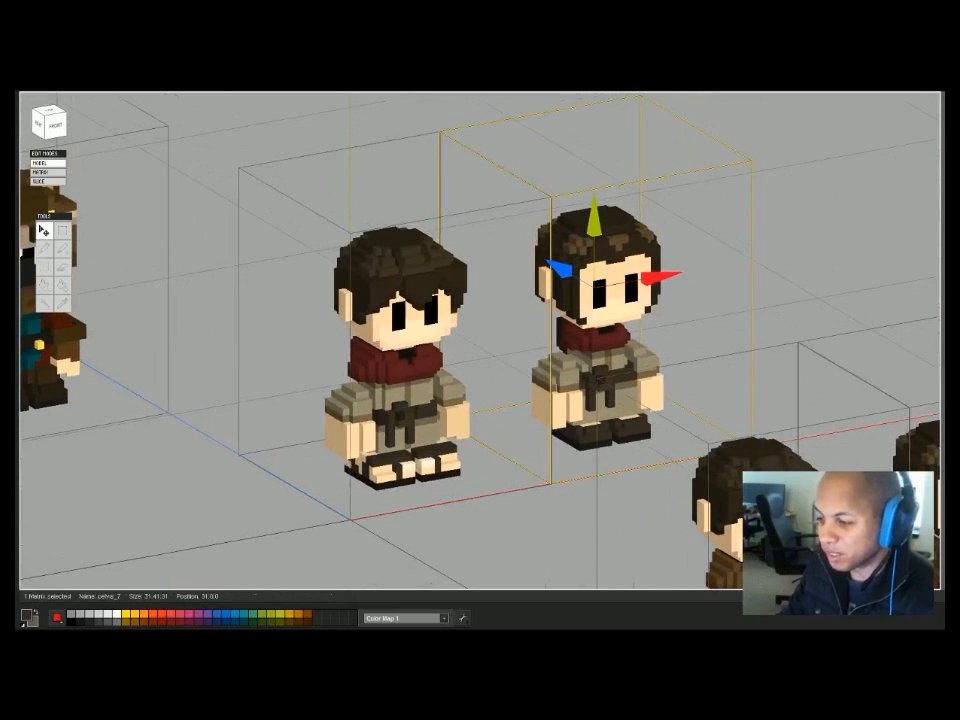
right_drag(720, 450, 740, 450)
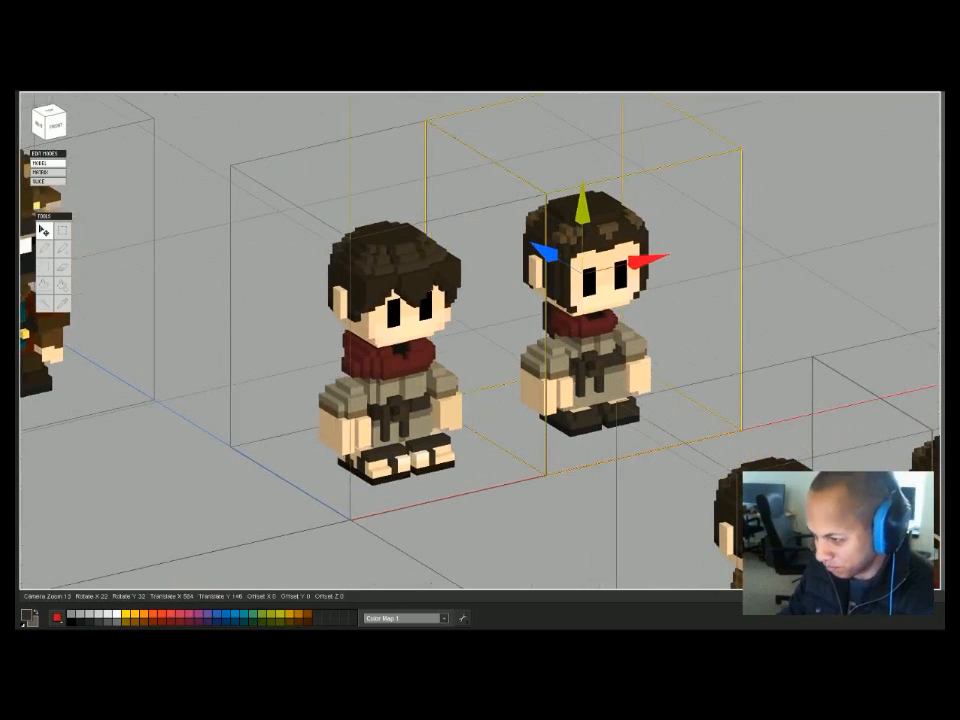
middle_drag(740, 450, 702, 450)
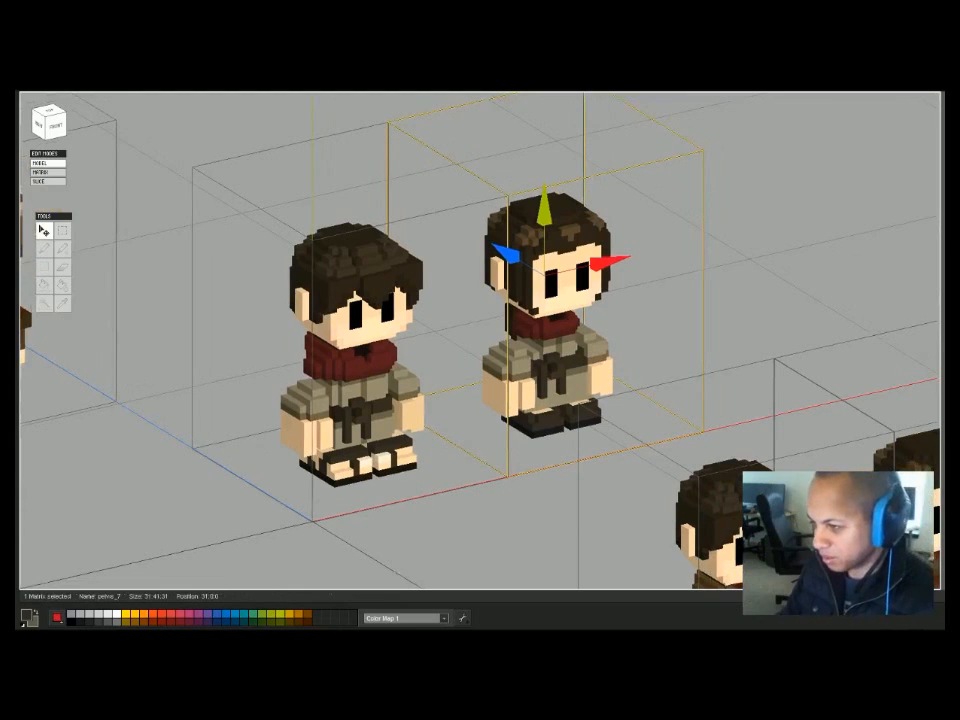
middle_drag(480, 400, 485, 333)
scroll(480, 340, down, 1)
right_drag(480, 340, 505, 315)
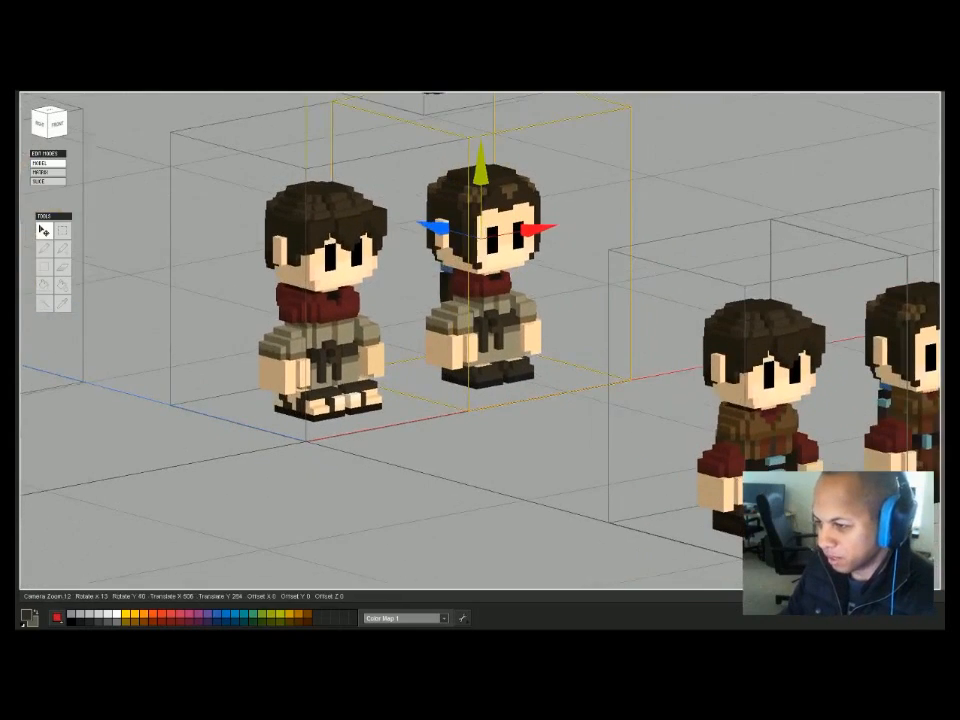
scroll(480, 340, down, 1)
scroll(480, 340, down, 1)
middle_drag(480, 340, 453, 361)
right_drag(480, 340, 438, 354)
middle_drag(438, 354, 633, 265)
scroll(478, 244, down, 2)
Move the front pair of red-sleeved figures one cell along the red axis towards the animal-hooded figures, and deselect them.
drag(312, 277, 348, 310)
drag(232, 188, 293, 260)
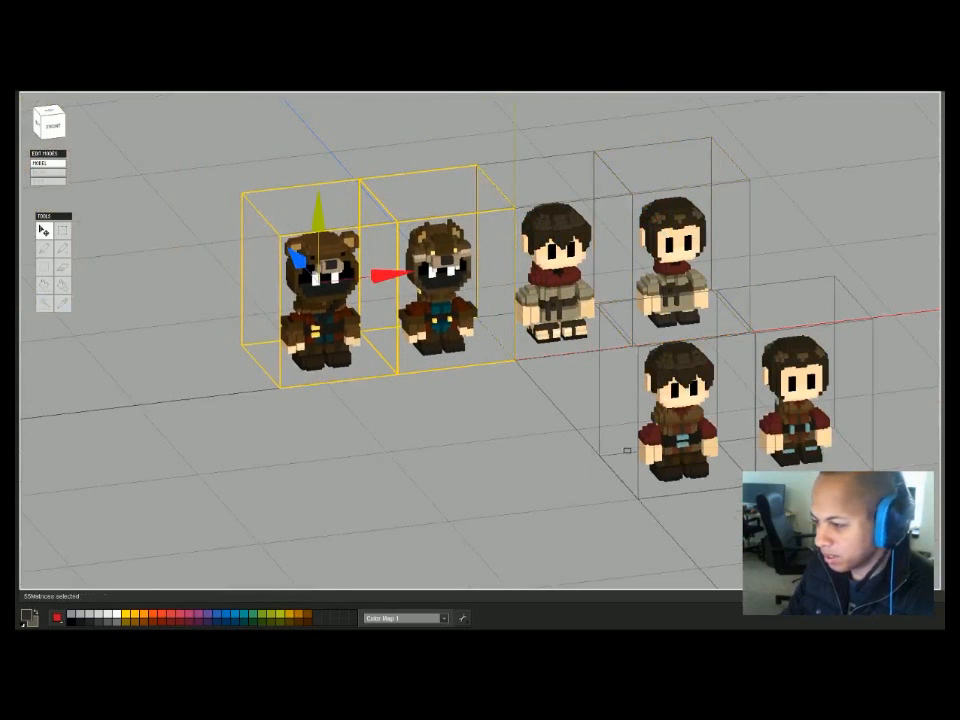
drag(627, 450, 800, 440)
drag(742, 386, 625, 400)
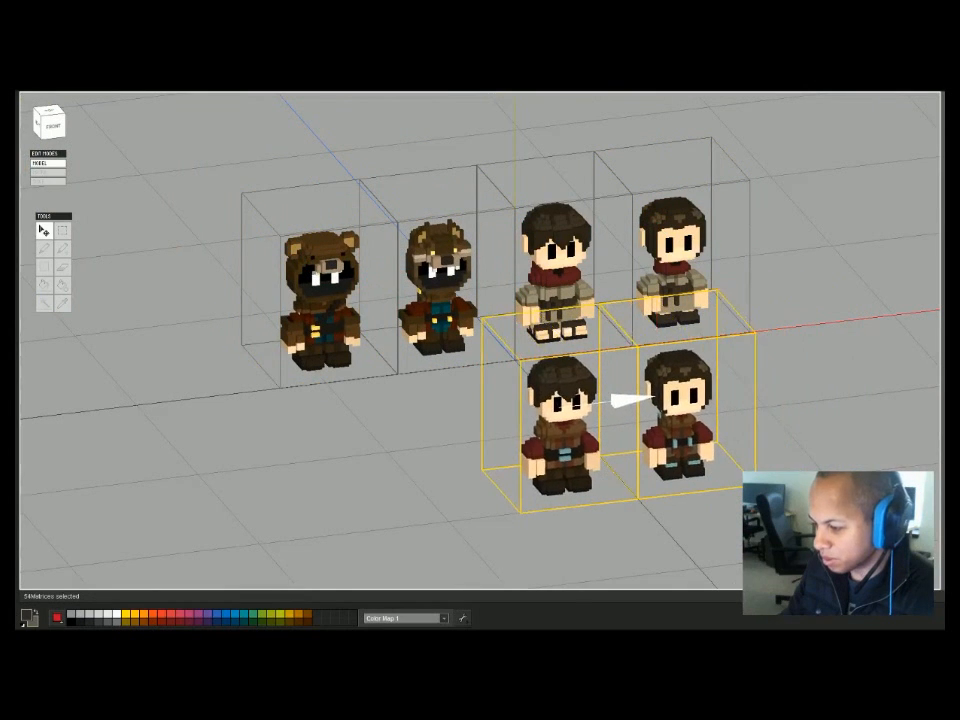
click(640, 530)
right_drag(640, 530, 662, 528)
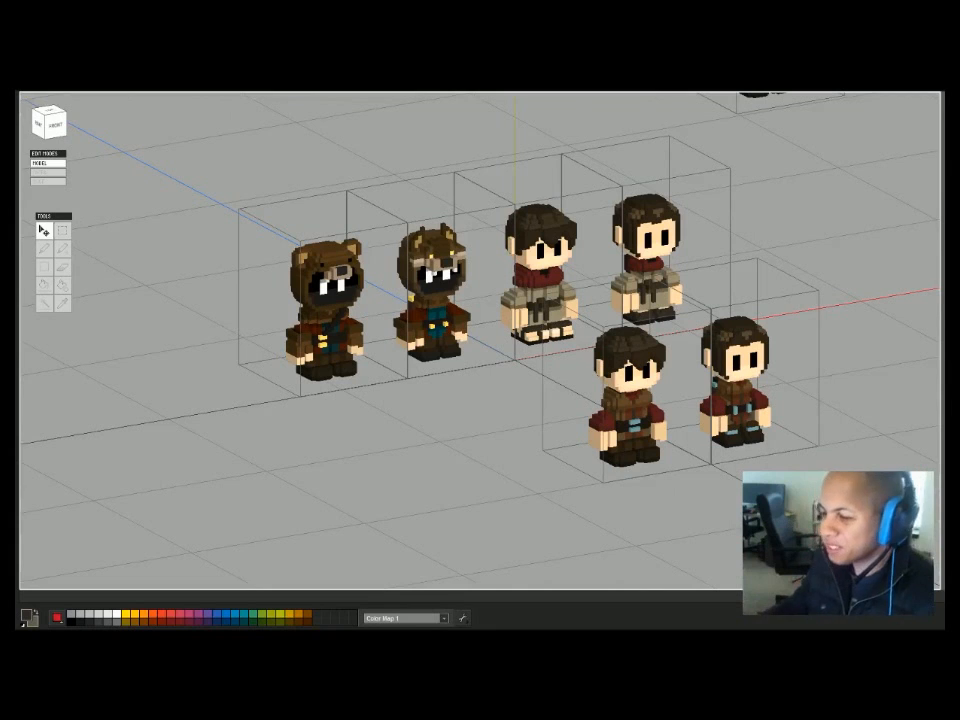
drag(560, 352, 780, 490)
click(555, 400)
drag(550, 336, 780, 490)
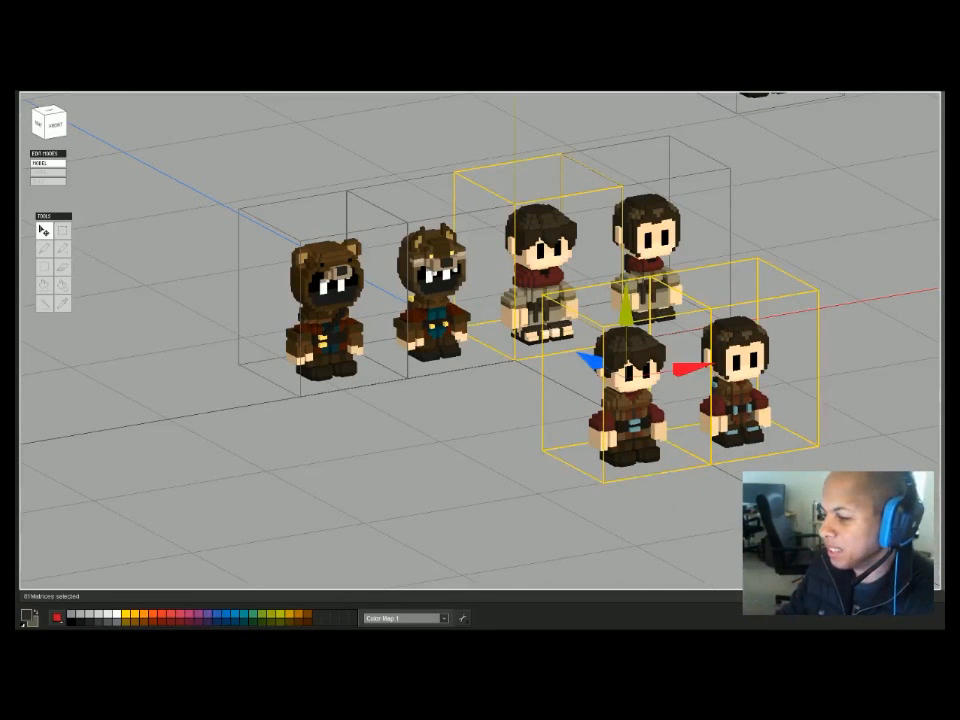
key(Escape)
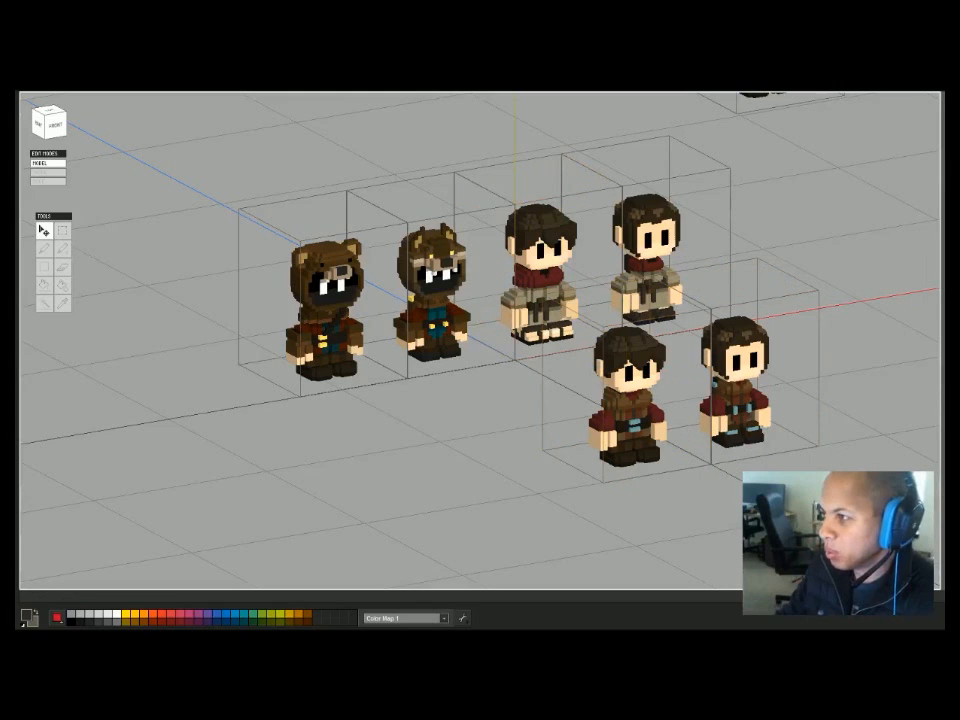
drag(540, 335, 780, 480)
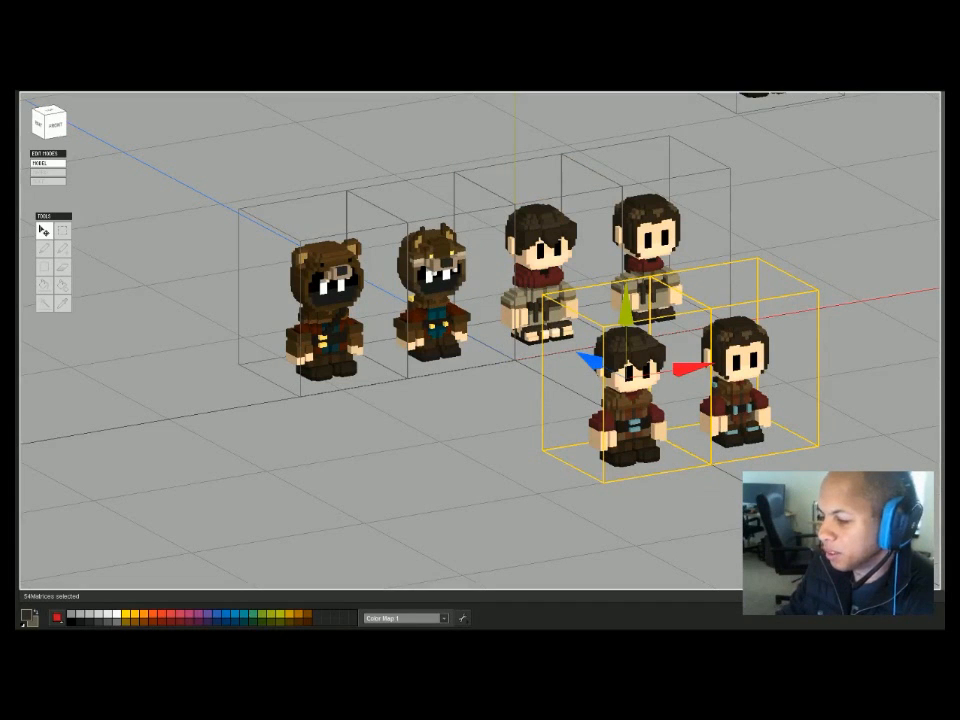
key(Escape)
drag(700, 458, 698, 454)
drag(360, 434, 306, 378)
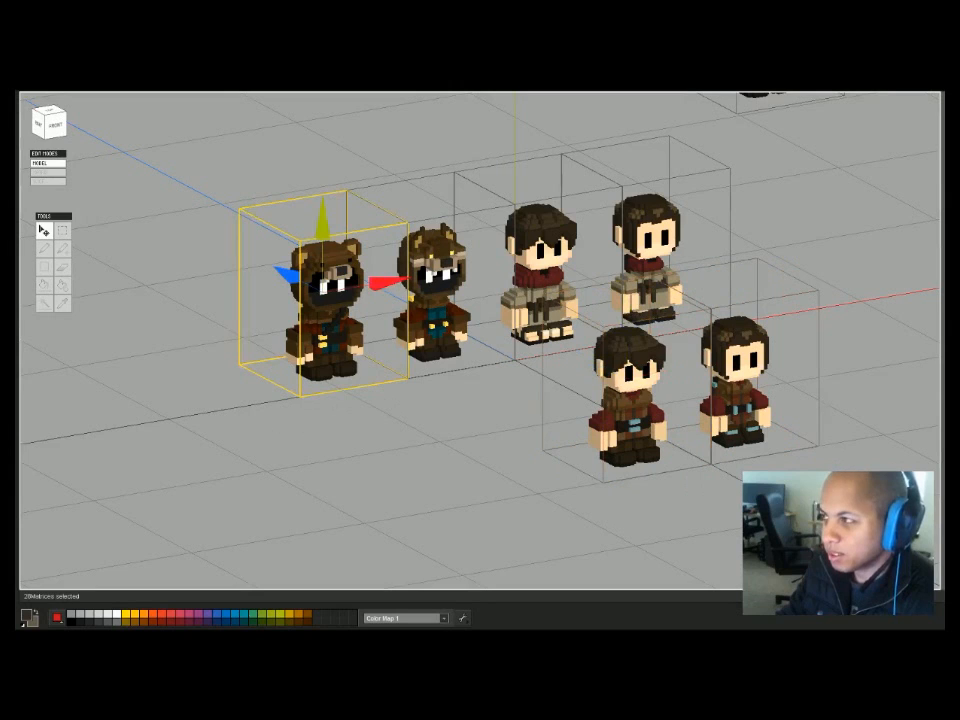
drag(439, 429, 315, 372)
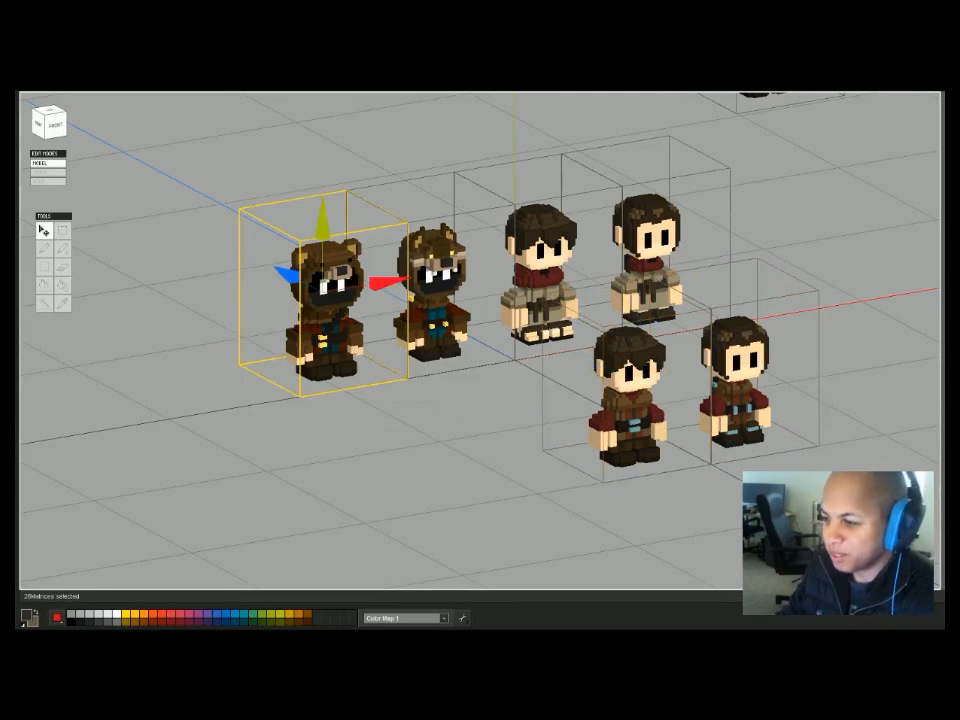
click(420, 430)
Look over all the figures in the scene, and switch to trapper_test.lua in Sublime Text, shifting its window fully across the screen.
scroll(480, 340, down, 5)
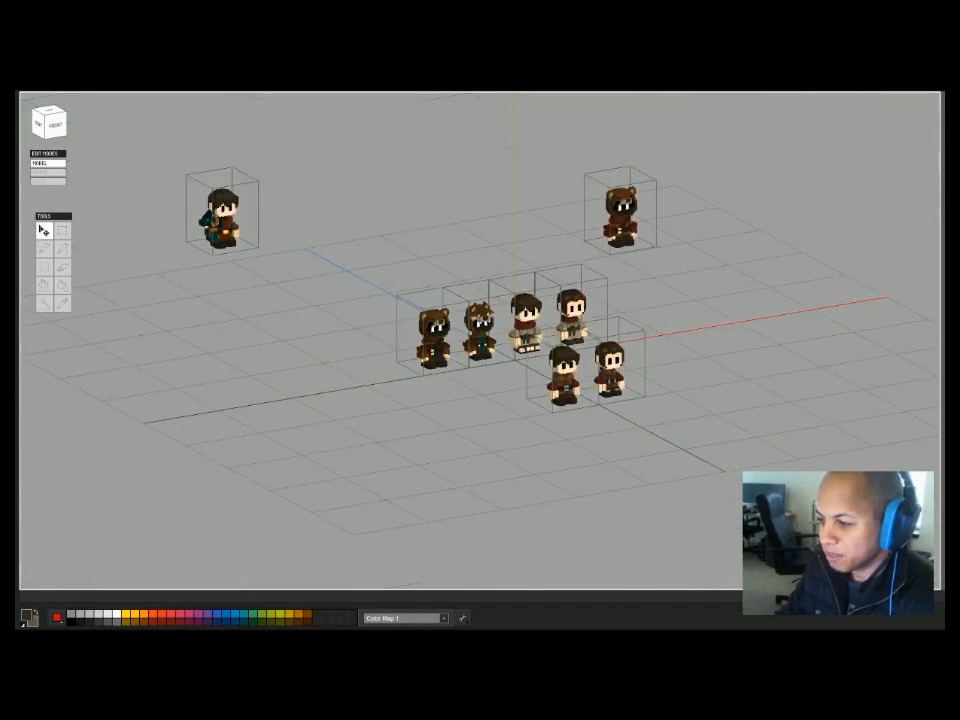
scroll(480, 340, up, 4)
middle_drag(480, 340, 470, 379)
right_drag(470, 379, 428, 367)
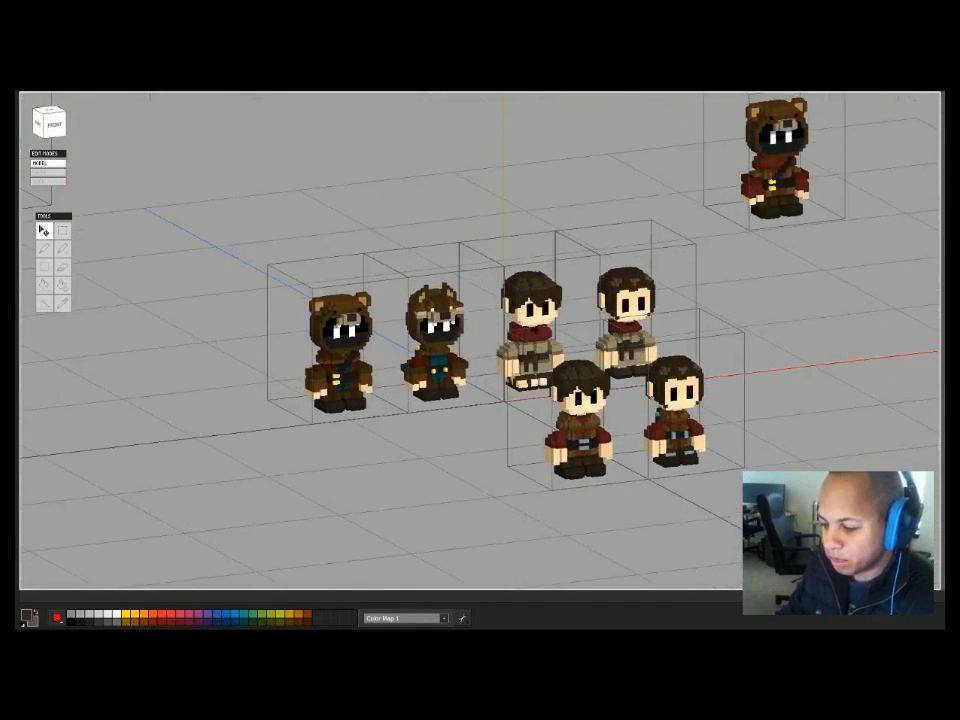
key(alt+Tab)
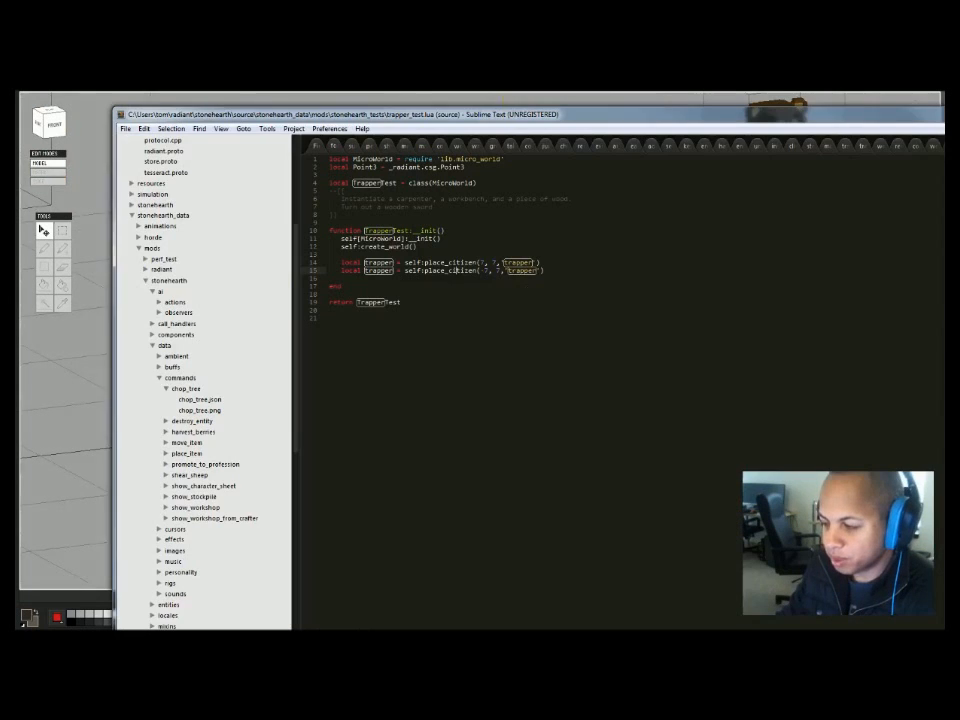
drag(455, 108, 358, 0)
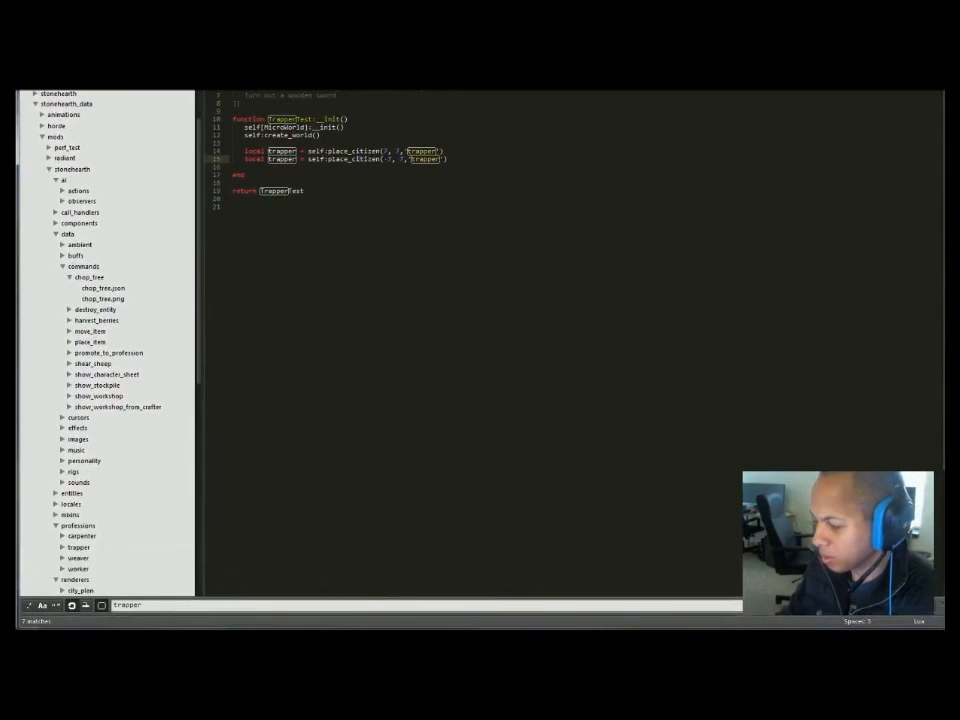
Close the search in trapper_test.lua, switch to the Lua debugger, reposition its window, and launch the trapper test in Stonehearth.
key(Escape)
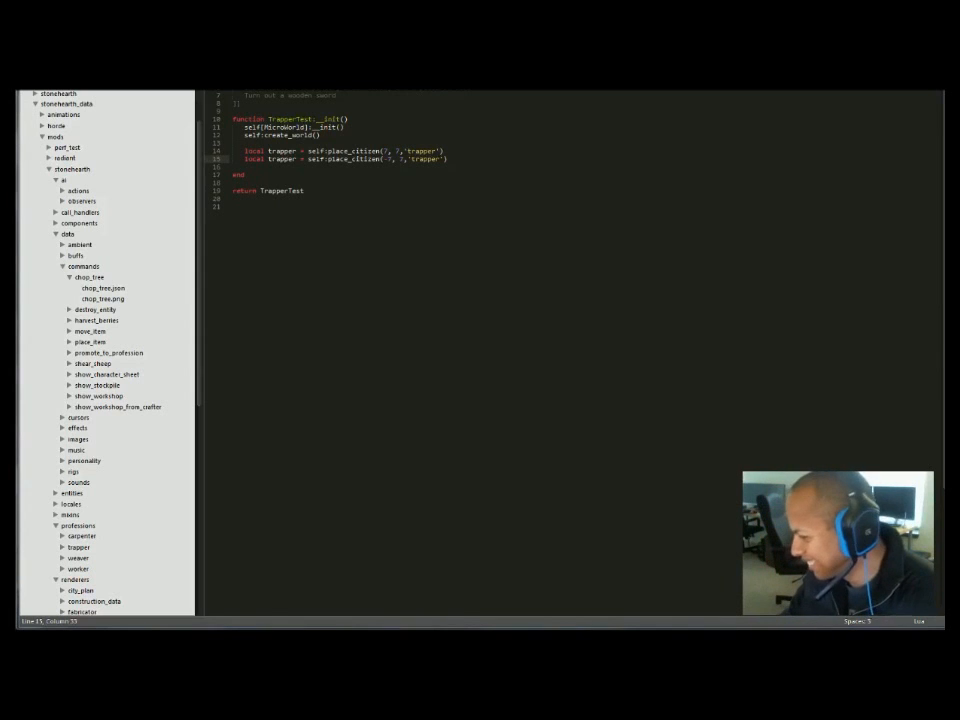
click(233, 207)
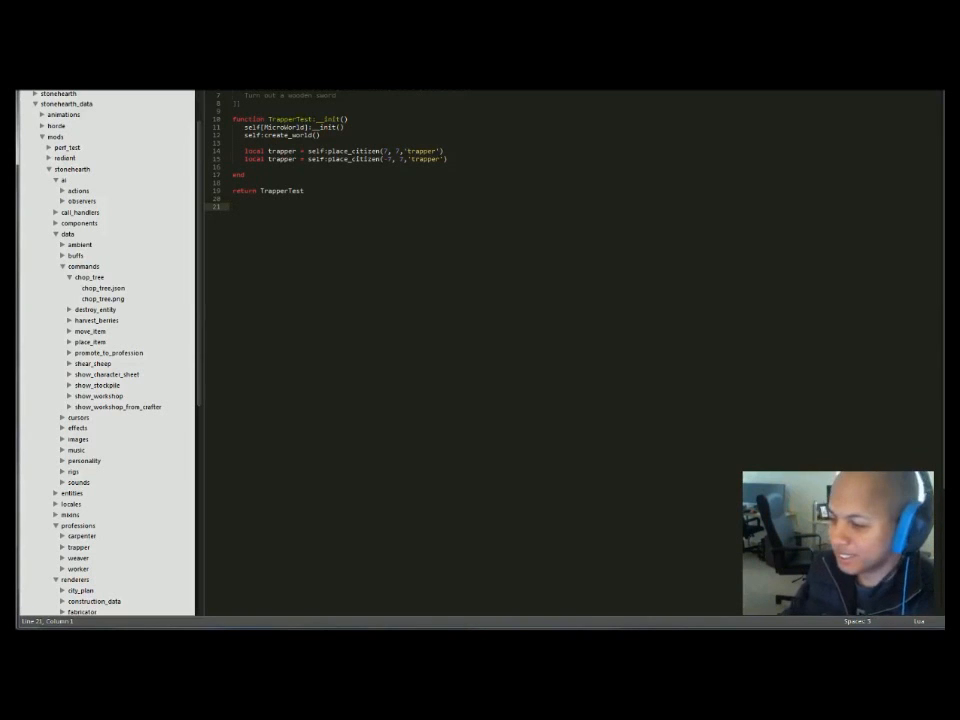
key(alt+Tab)
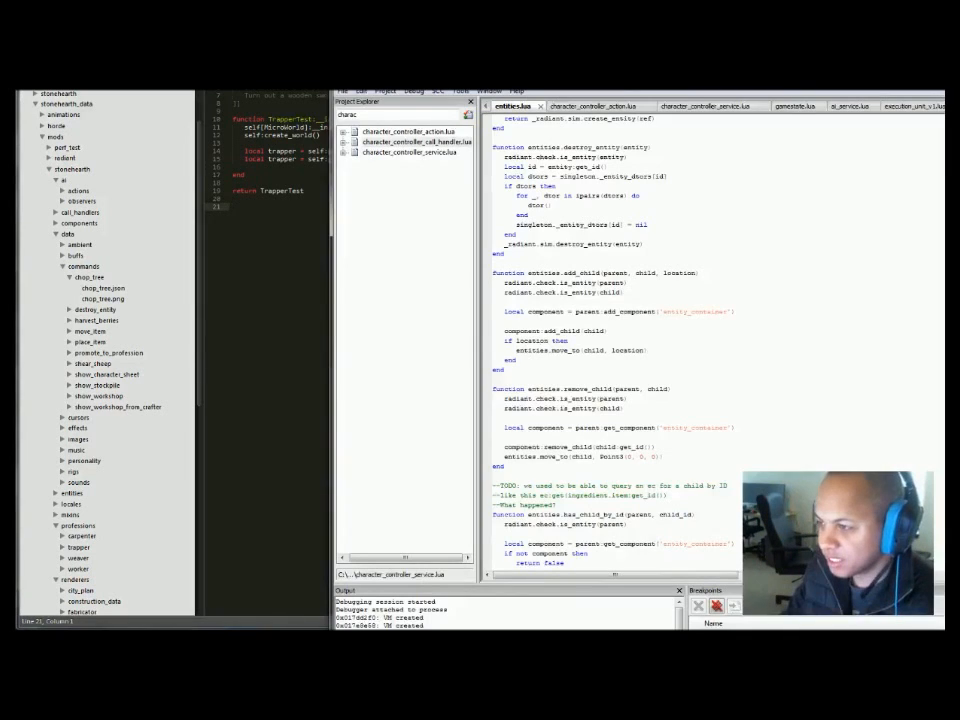
drag(608, 70, 324, 39)
drag(741, 479, 928, 600)
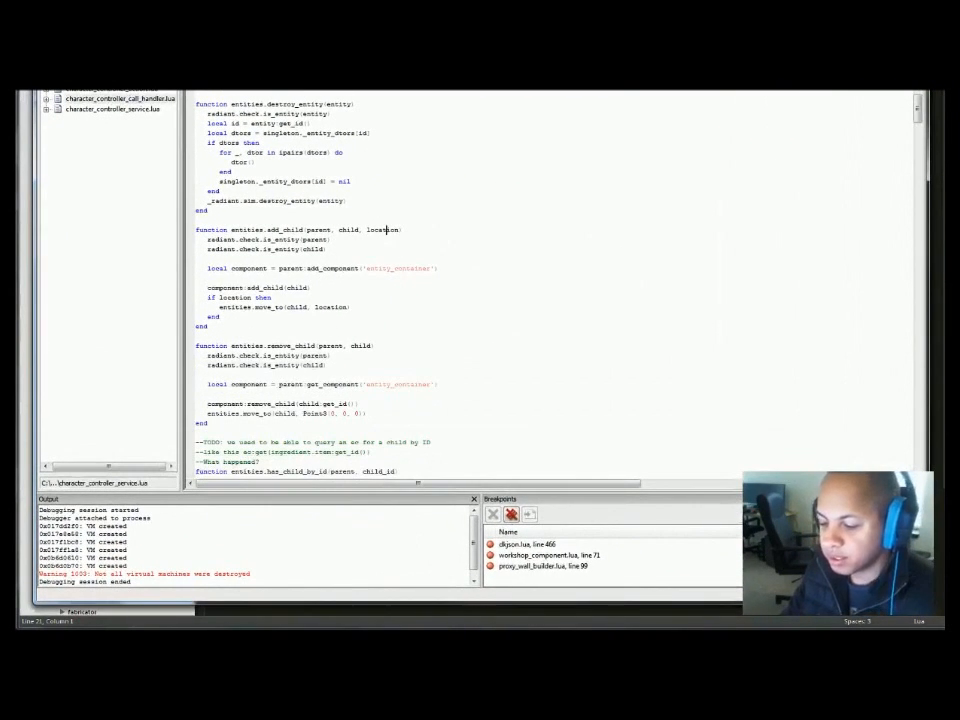
key(F5)
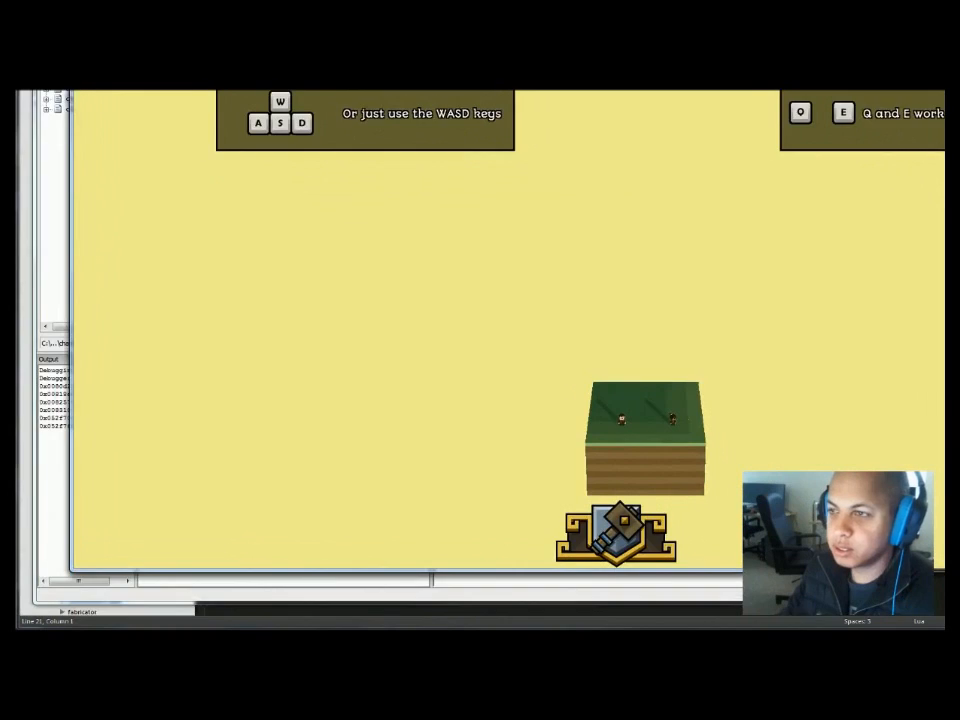
View the two trapper citizens on the grass block up close and from different angles.
mouse_move(446, 238)
right_down()
mouse_move(424, 229)
mouse_move(432, 231)
right_up()
key(w)
key(a)
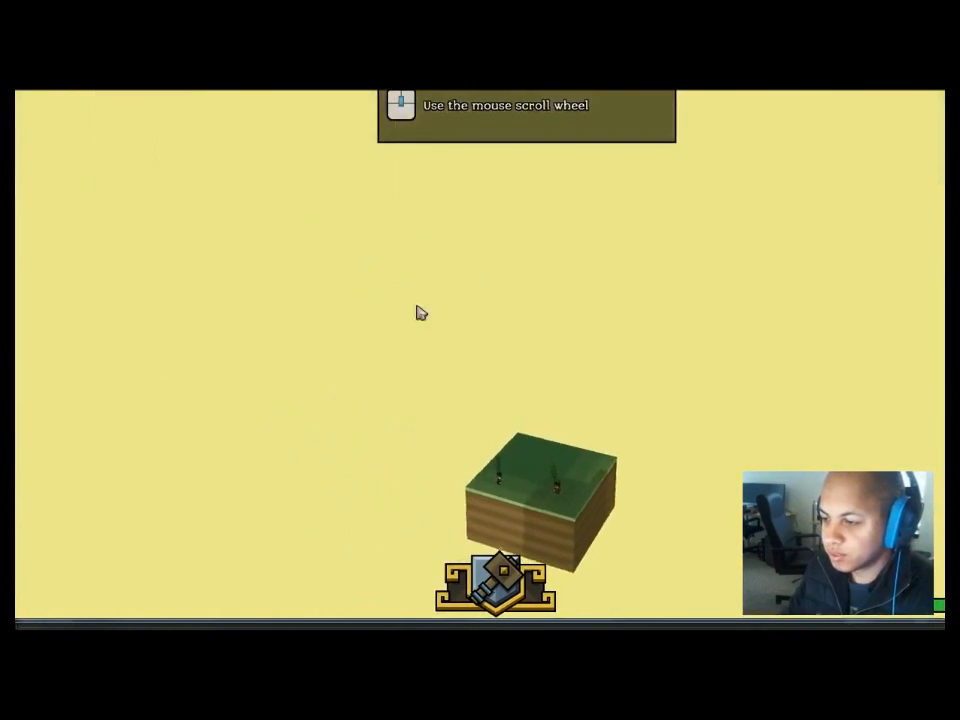
scroll(534, 454, up, 5)
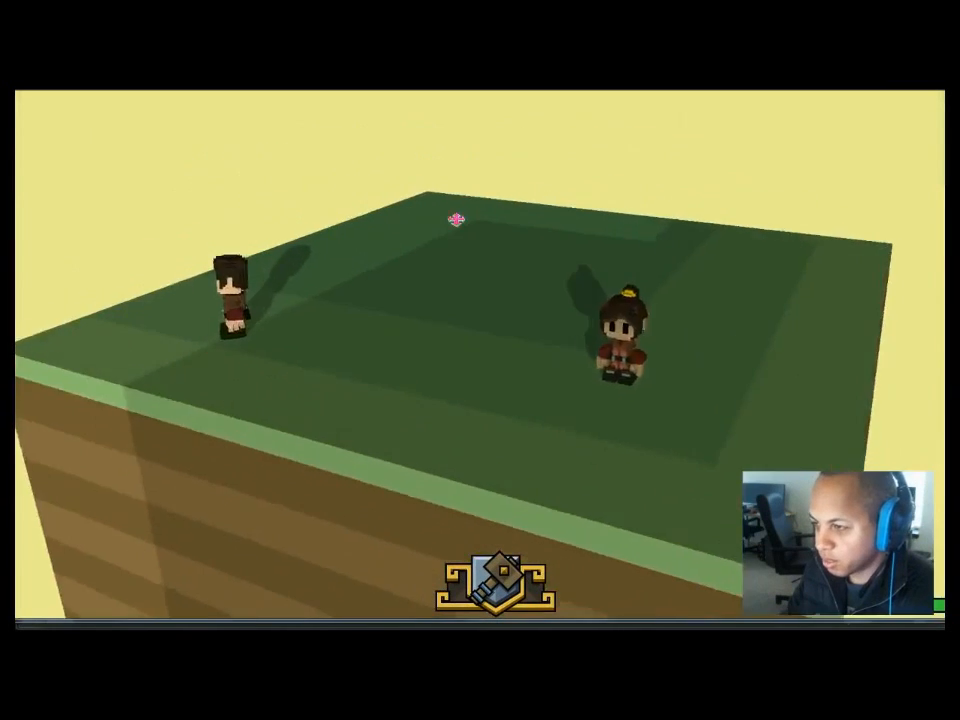
scroll(456, 219, up, 5)
middle_drag(667, 380, 565, 323)
right_drag(565, 323, 614, 302)
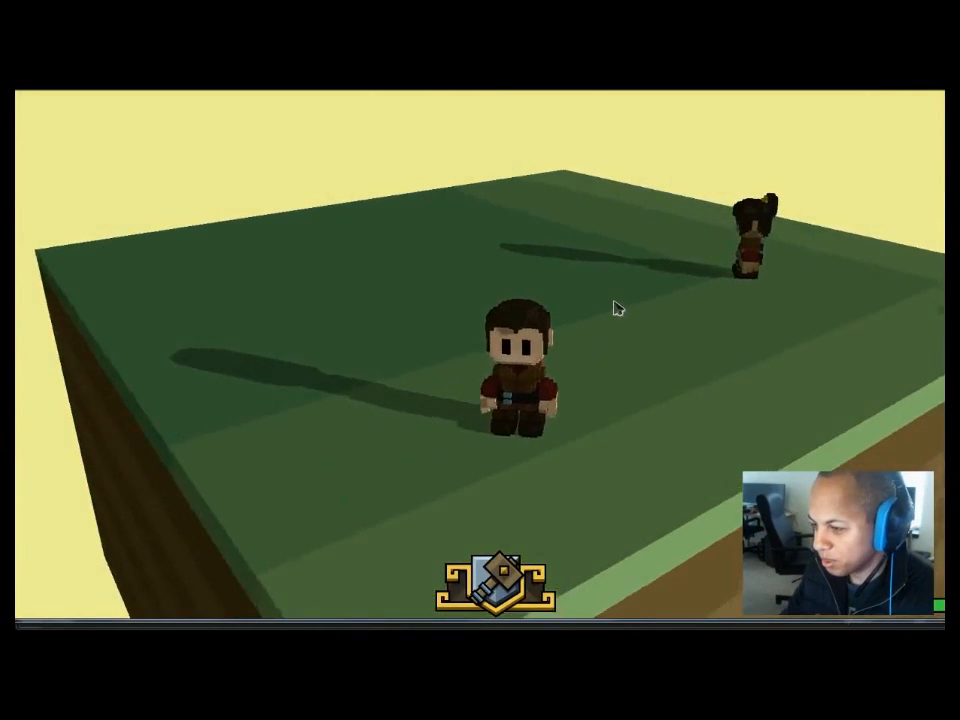
Select the ponytailed trapper and view both citizens from opposite sides of the block.
click(578, 383)
click(741, 257)
right_drag(741, 257, 902, 257)
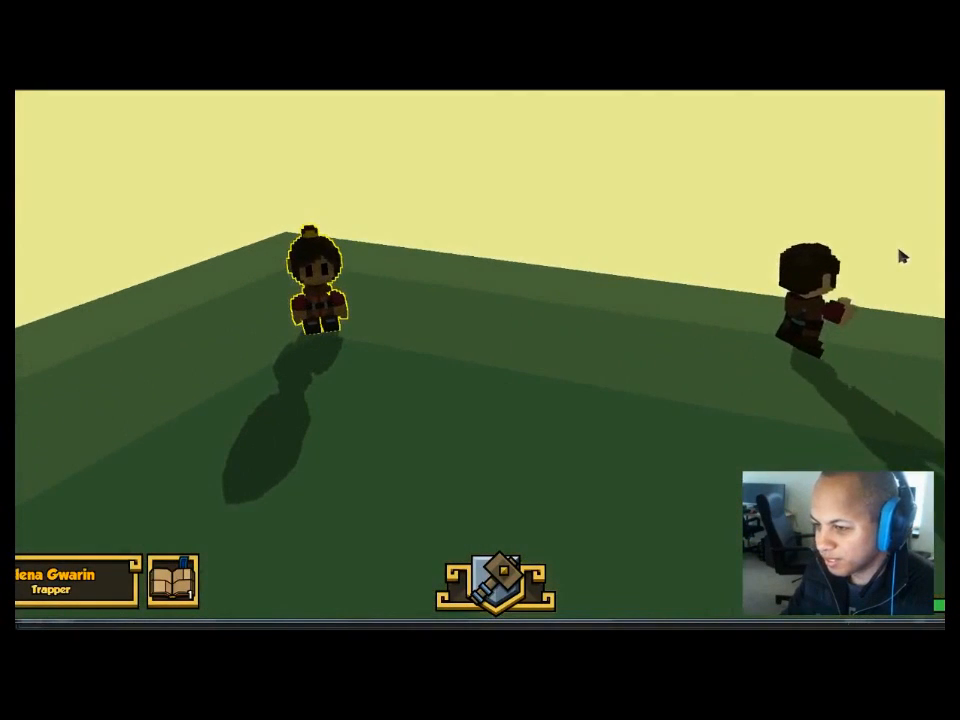
middle_drag(322, 350, 510, 312)
click(698, 346)
right_drag(698, 346, 322, 420)
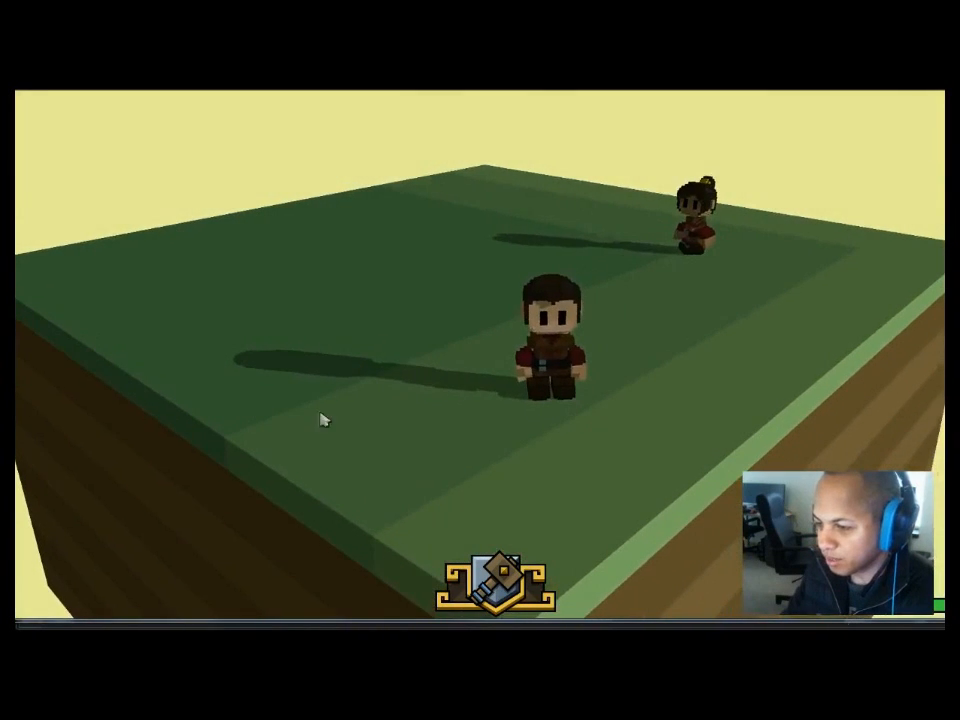
Select the short-haired trapper and examine his outfit up close, including the belt and red sleeves.
click(552, 378)
scroll(600, 390, up, 3)
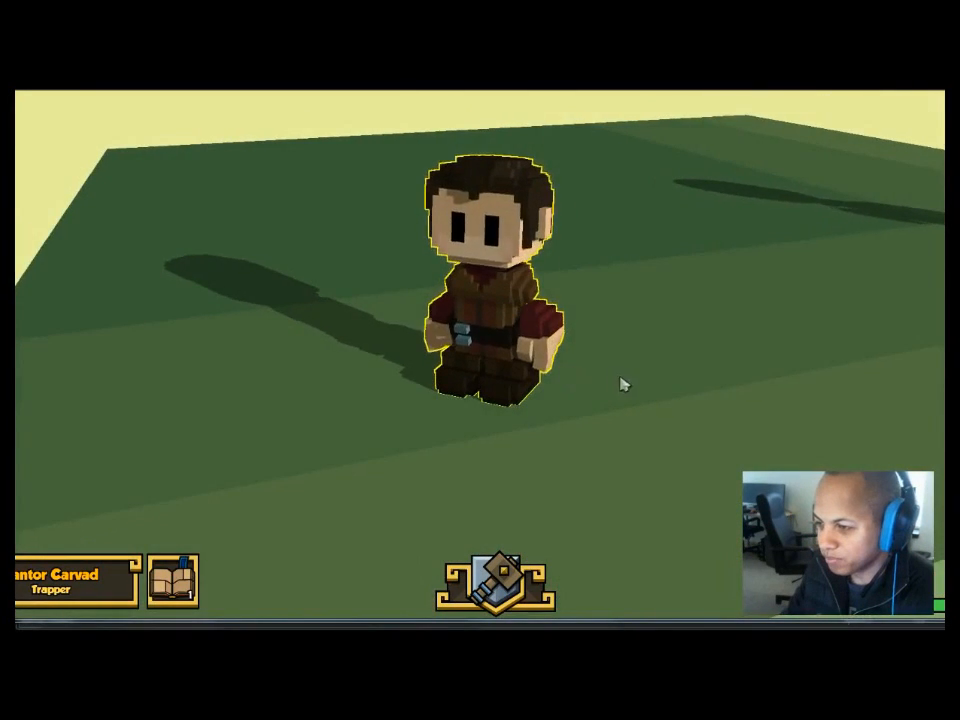
right_drag(622, 384, 647, 365)
middle_drag(647, 365, 736, 301)
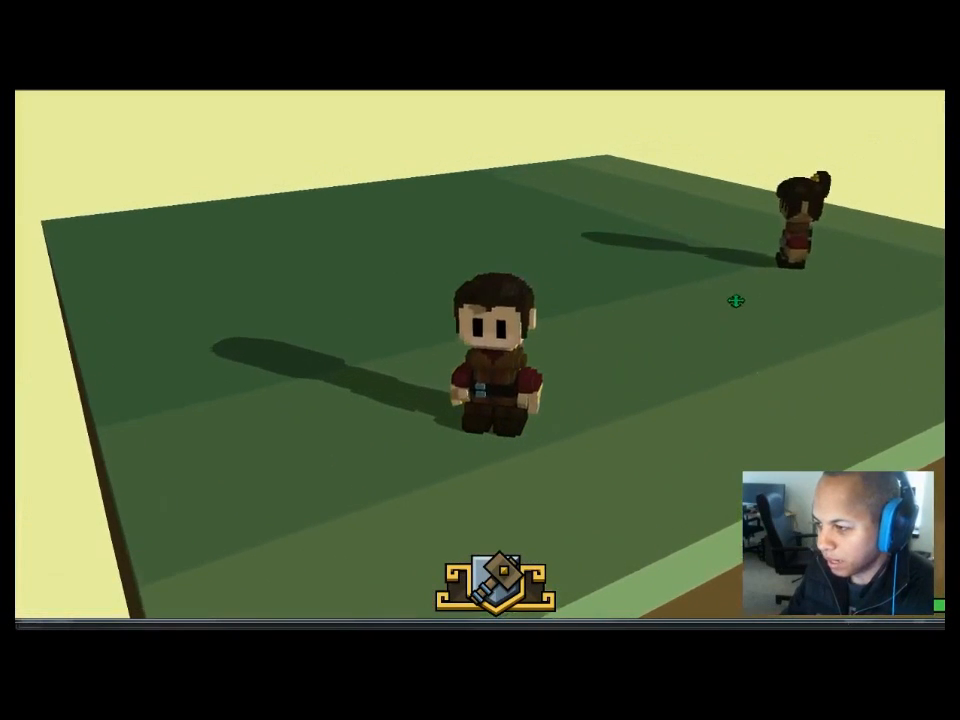
Select the short-haired and ponytailed trappers alternately to compare how their outfits look in the game.
click(803, 225)
click(495, 360)
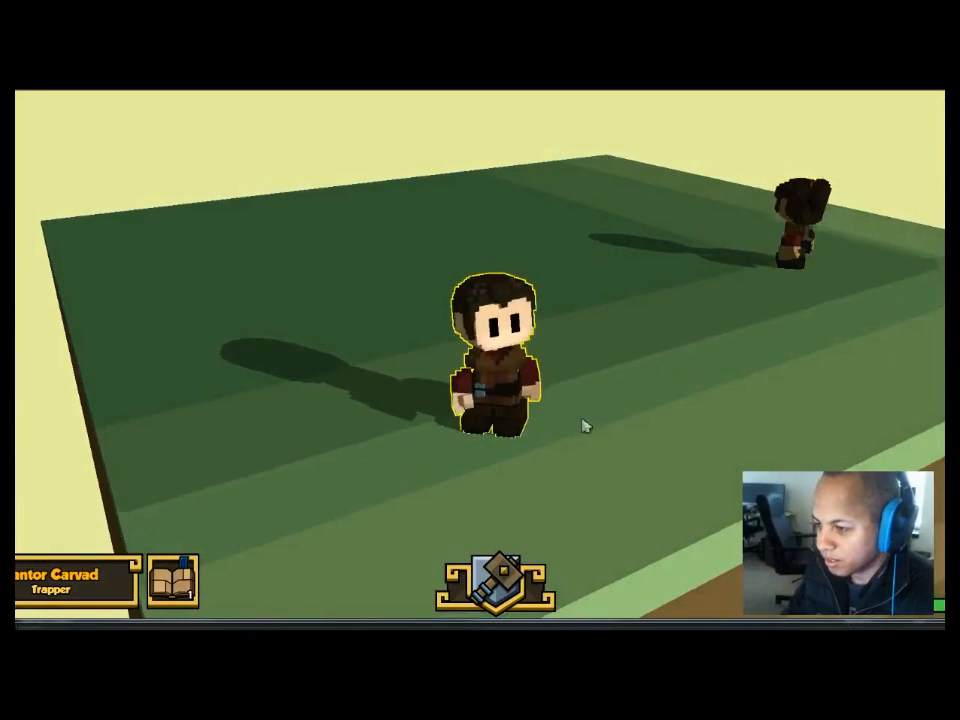
click(568, 420)
click(505, 375)
click(797, 222)
right_drag(750, 312, 669, 319)
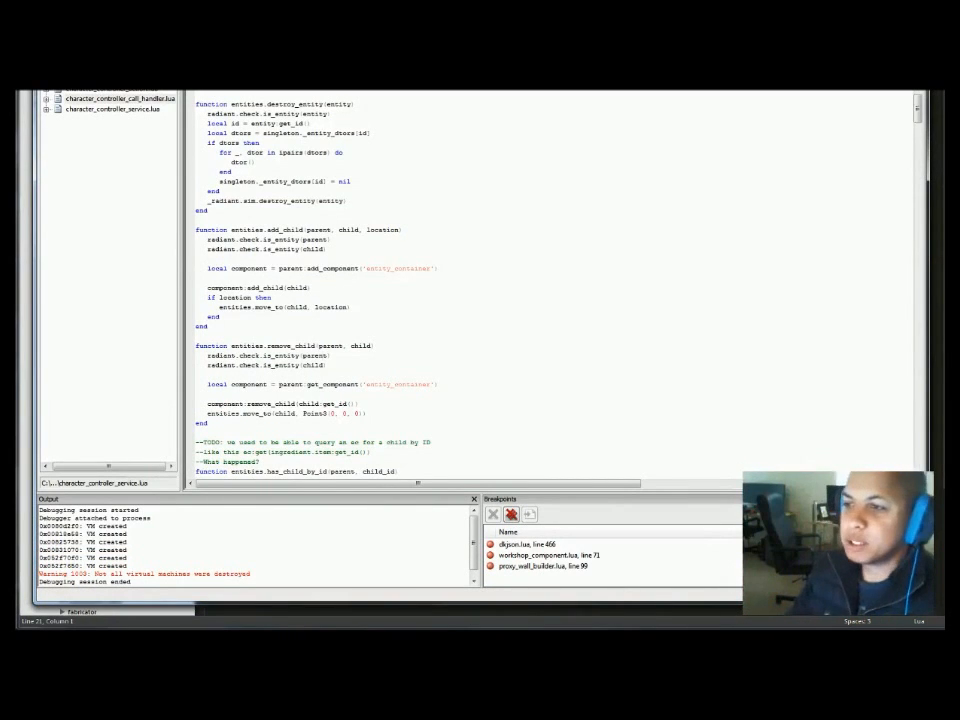
Return from the debugger to Sublime Text and look through the project's folder tree around stonehearth_data.
drag(266, 124, 336, 277)
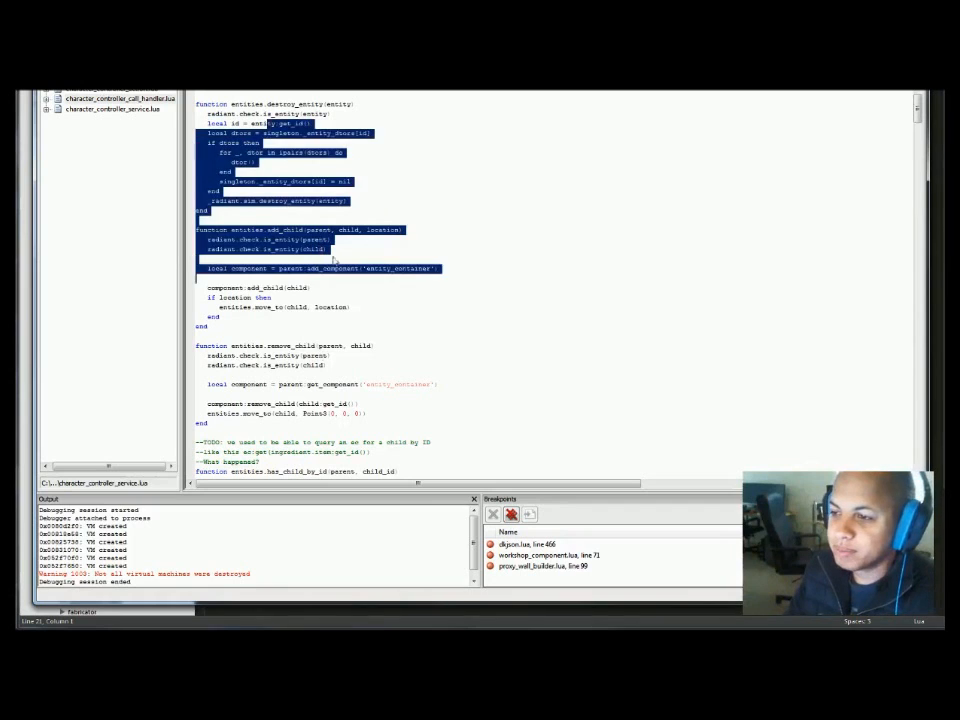
key(alt+Tab)
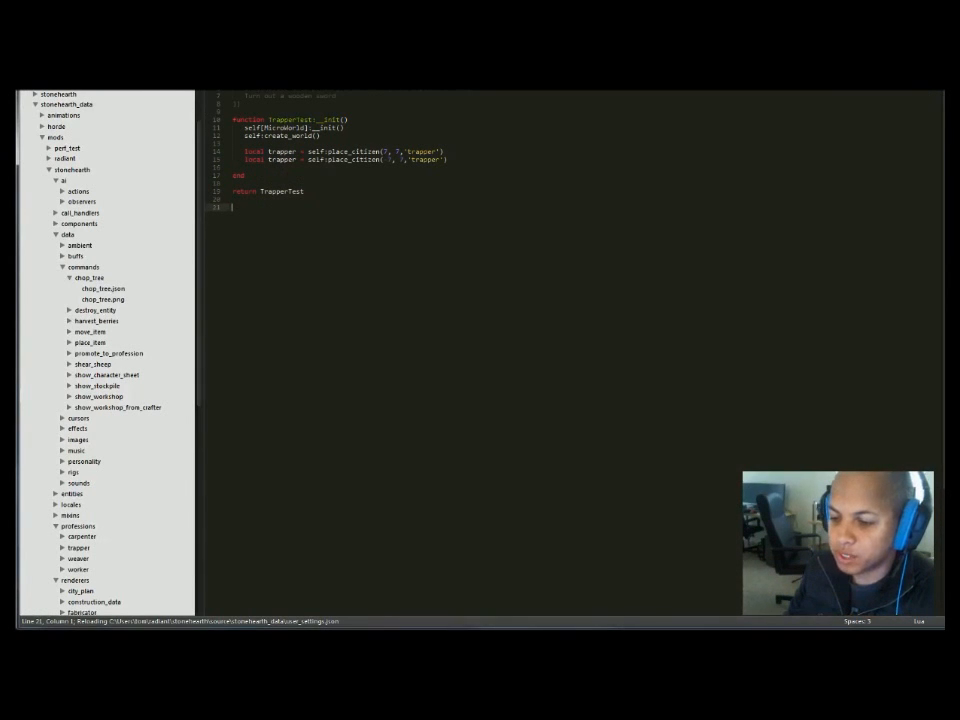
scroll(183, 515, down, 10)
scroll(183, 515, up, 10)
scroll(183, 515, down, 10)
scroll(129, 418, up, 15)
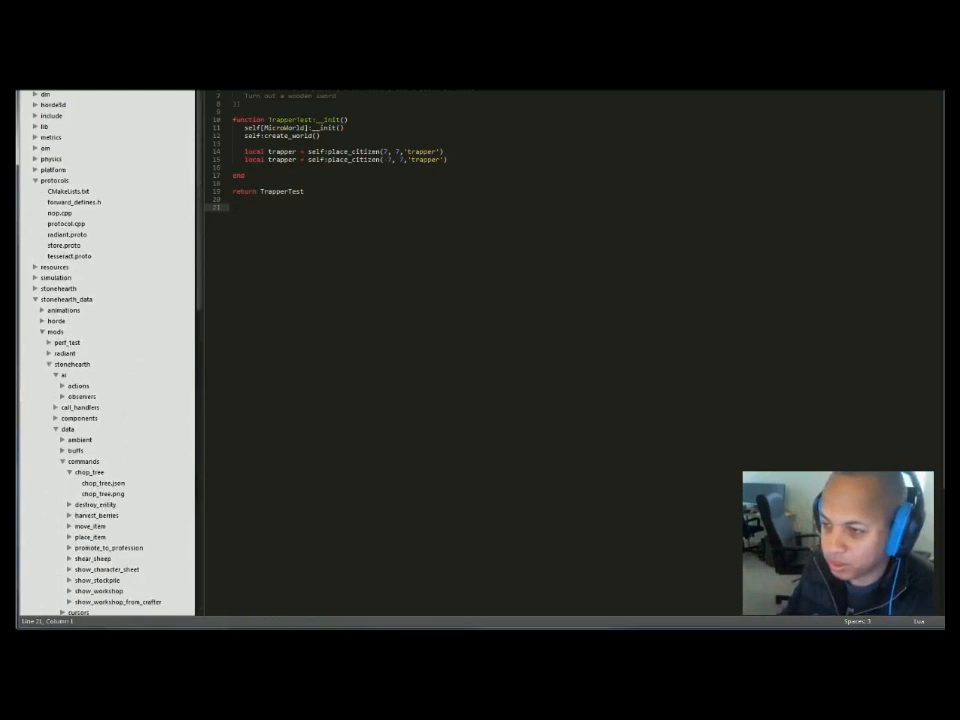
scroll(107, 321, down, 7)
scroll(103, 326, up, 5)
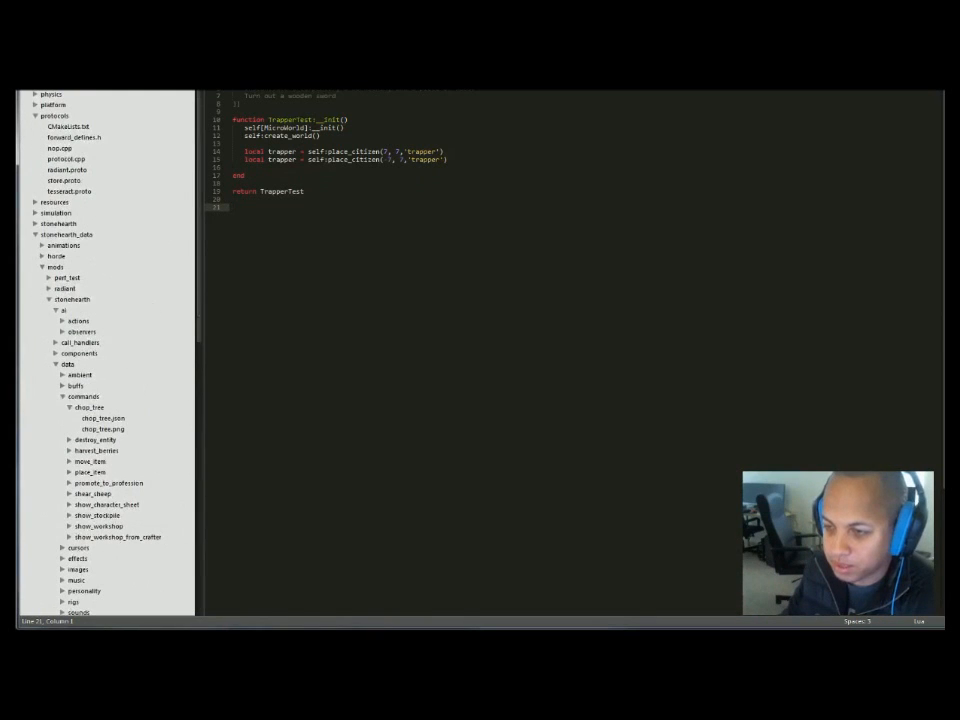
Find and open manifest.json from stonehearth_data\mods\stonehearth.
key(super+p)
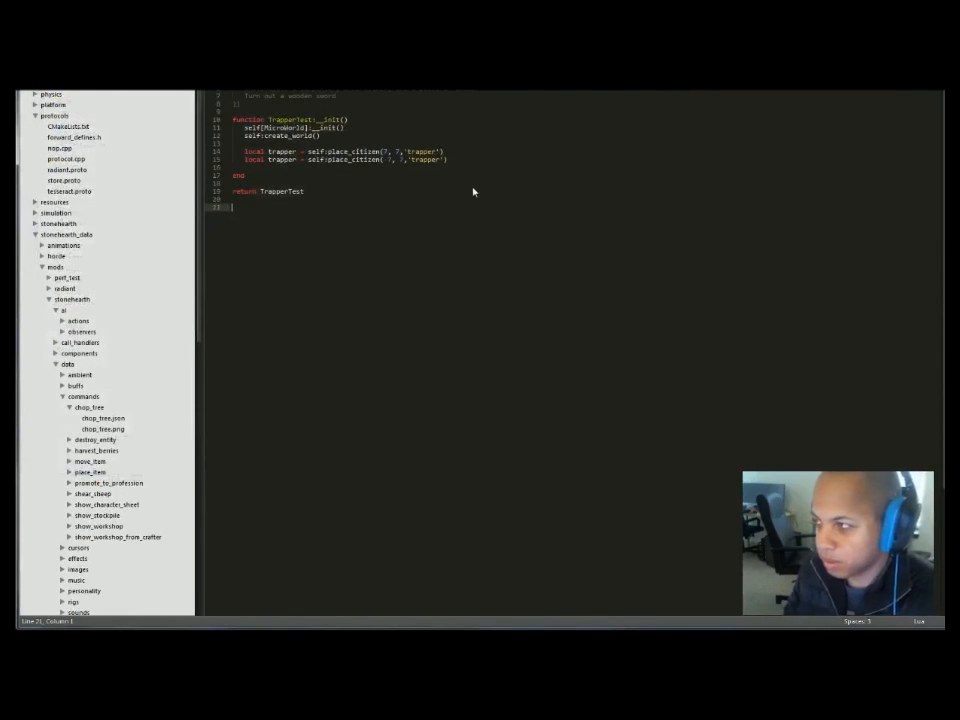
key(ctrl+Tab)
key(ctrl+Tab)
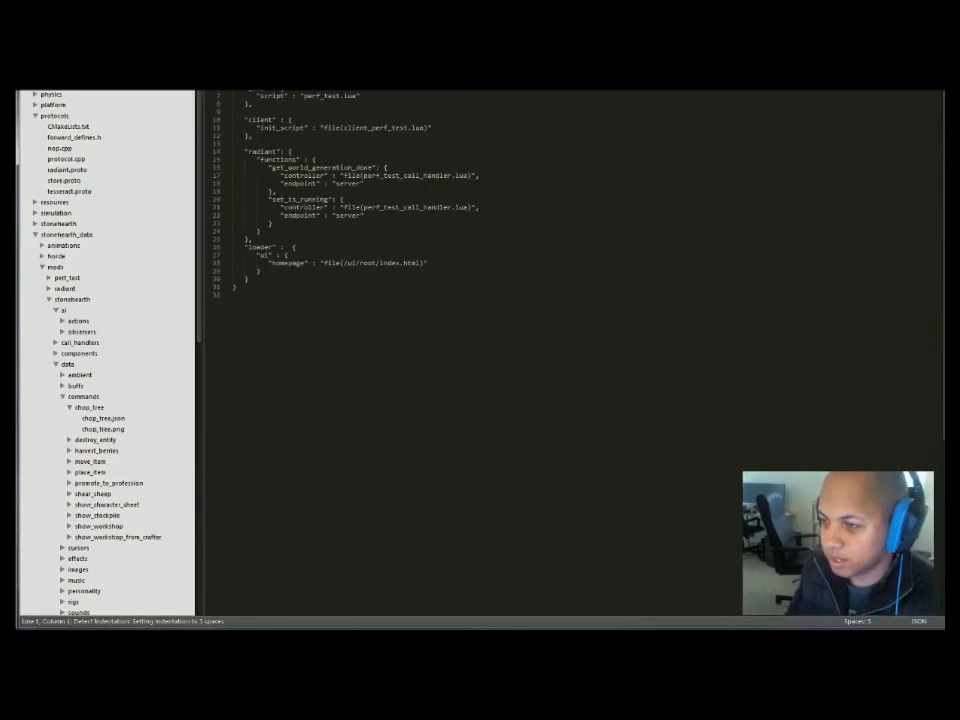
key(ctrl+p)
text(manifest)
key(Down)
key(Down)
key(Up)
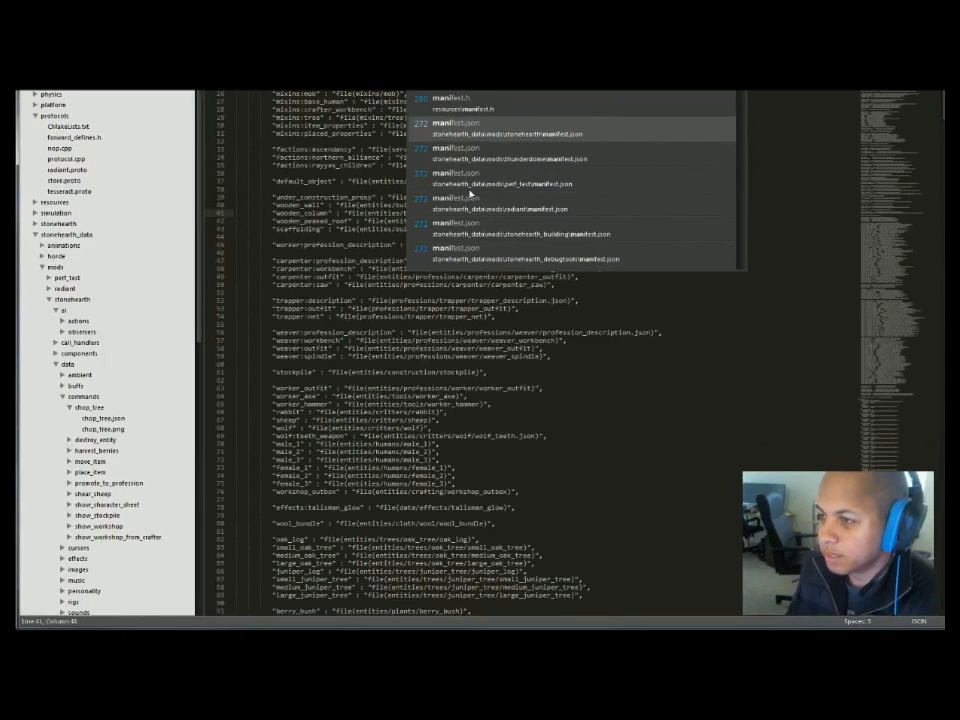
key(Return)
Examine the entities list in the Stonehearth manifest, from the cursor entries to the profession and creature entries.
scroll(485, 193, up, 6)
click(482, 215)
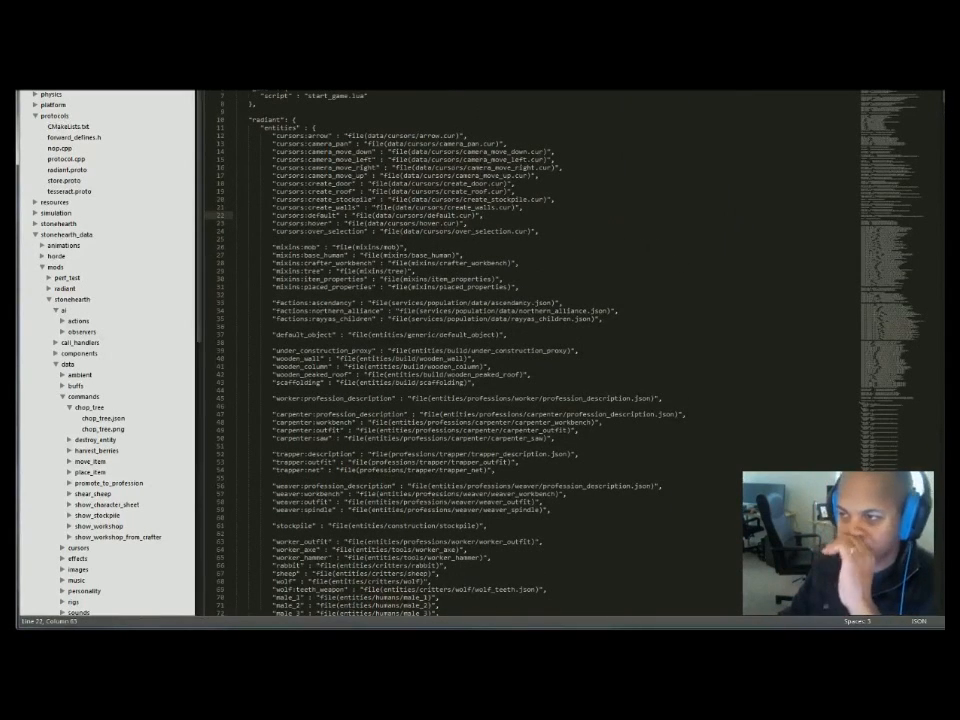
scroll(485, 350, down, 8)
scroll(485, 350, up, 8)
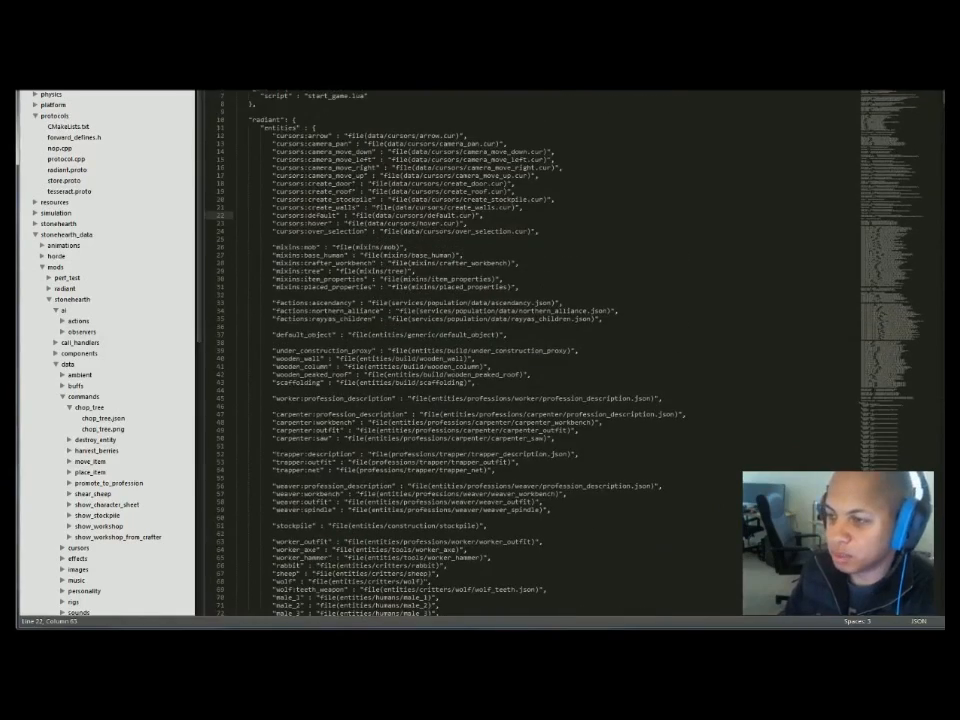
scroll(450, 400, down, 9)
scroll(450, 400, up, 9)
click(450, 413)
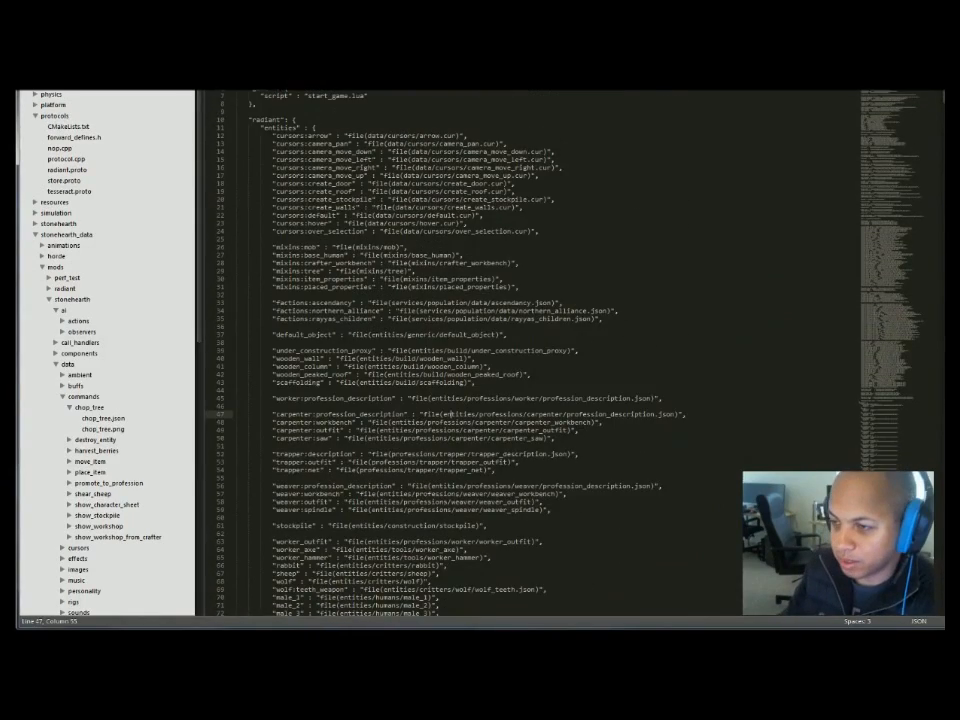
drag(261, 128, 314, 128)
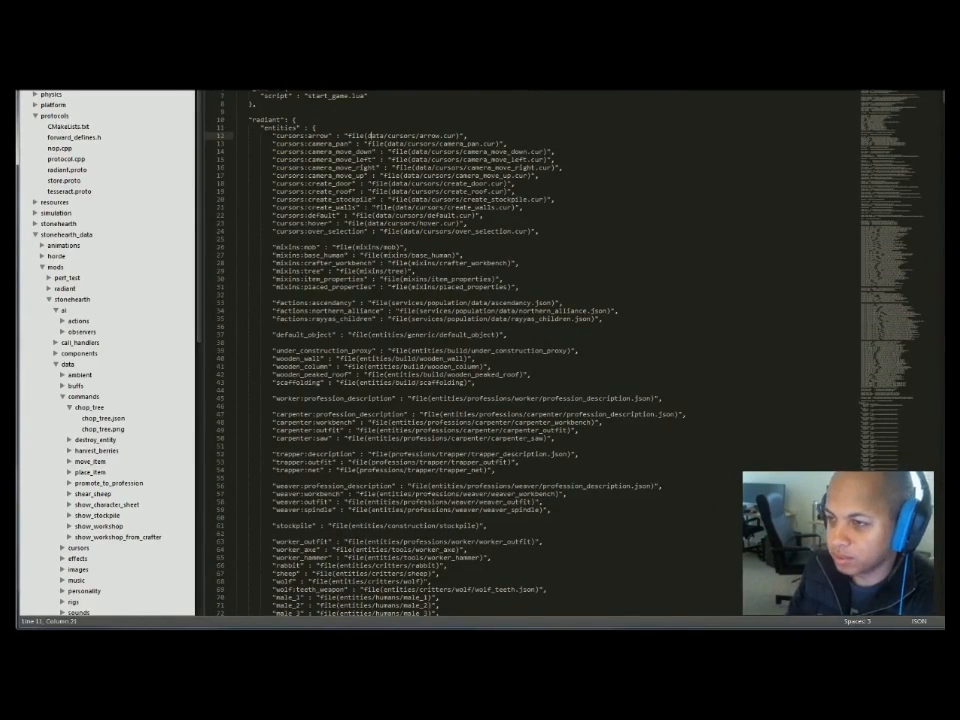
Search the manifest for "trapper" to locate the trapper entries, and close the search.
scroll(530, 350, down, 8)
key(ctrl+f)
text(tra)
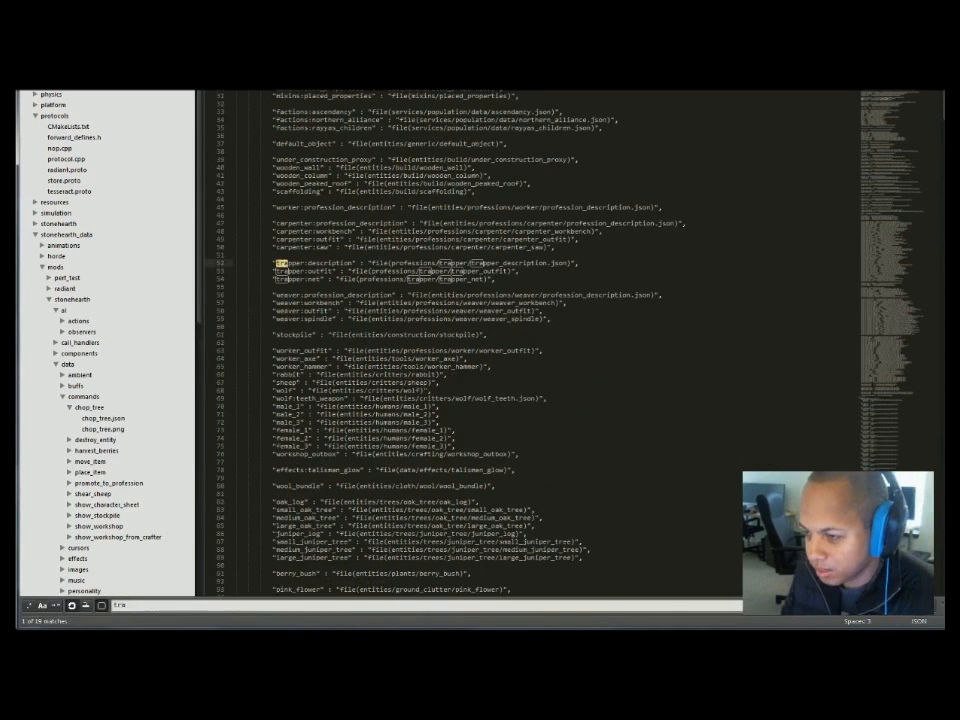
text(pper)
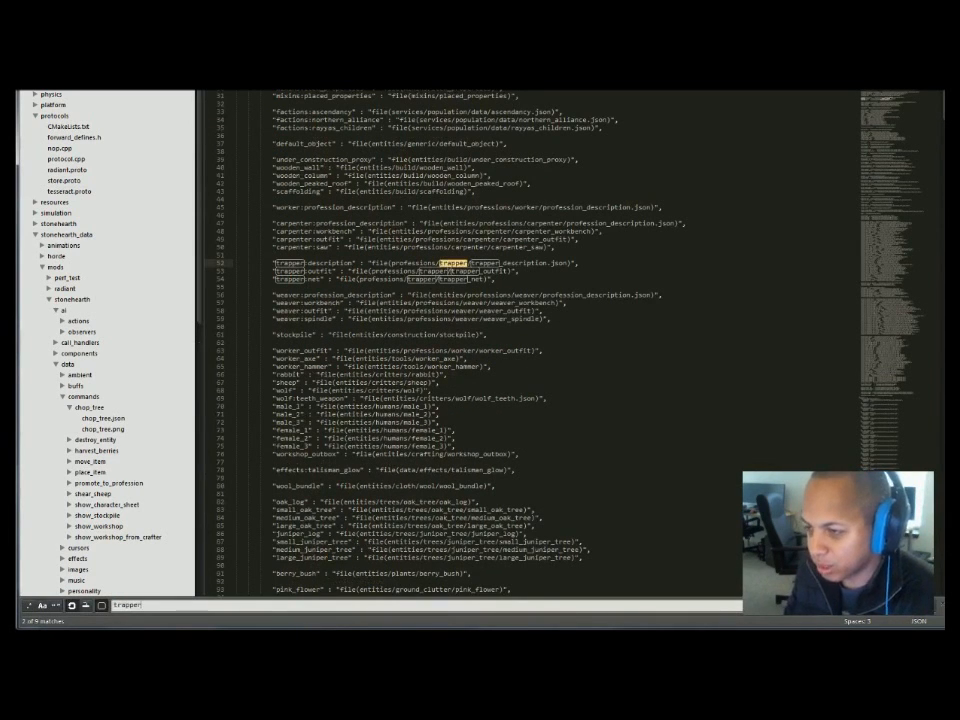
key(Escape)
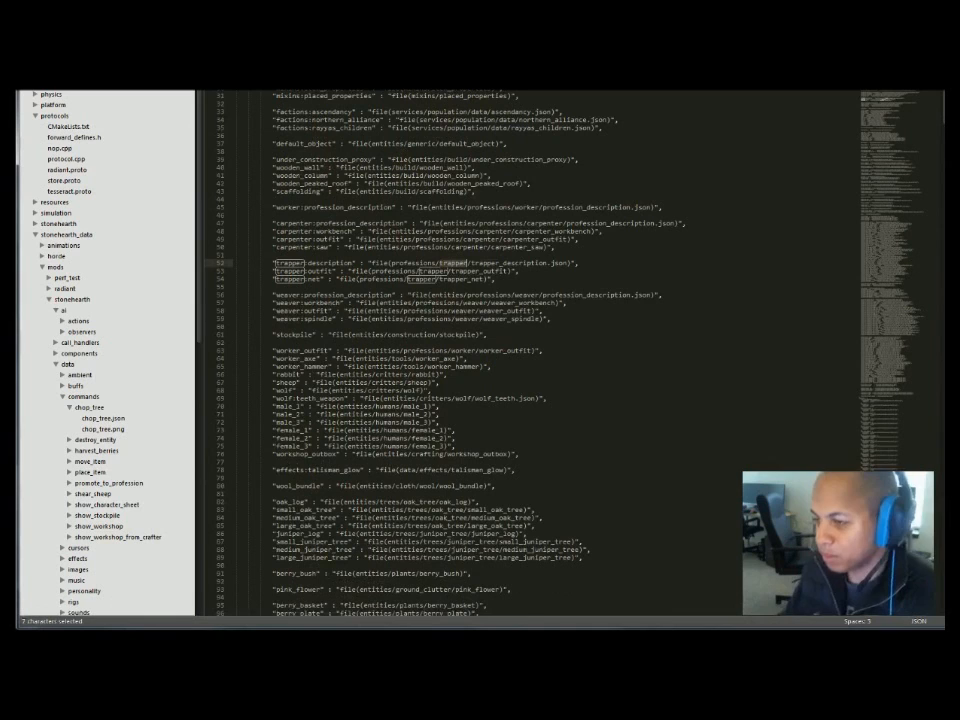
Place the text cursor at the beginning of the trapper:description entry on line 52.
scroll(530, 350, up, 2)
click(236, 303)
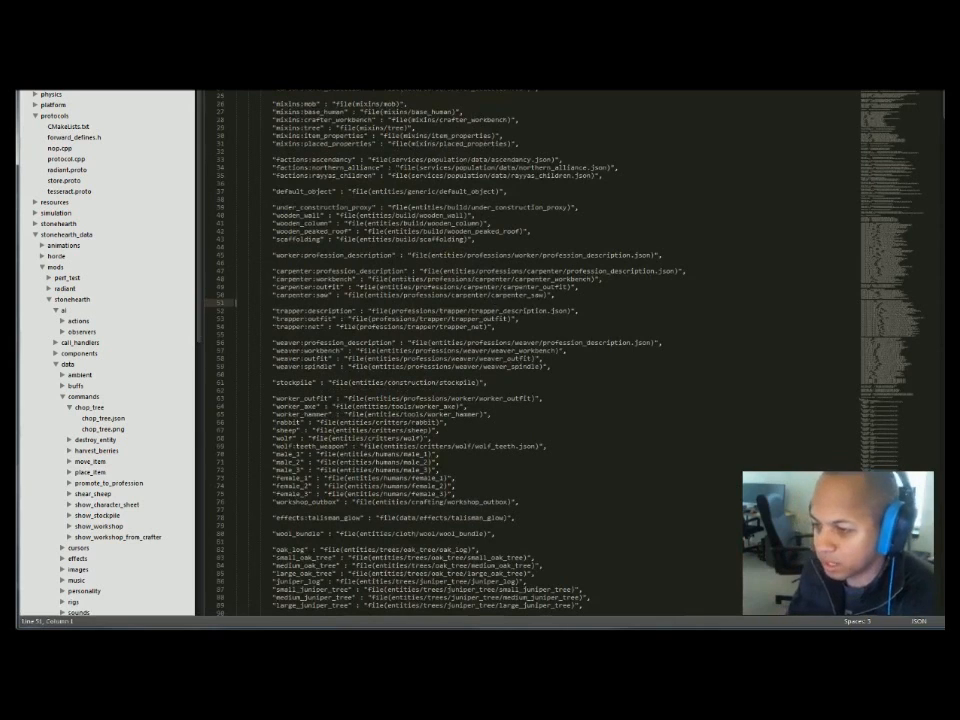
click(272, 311)
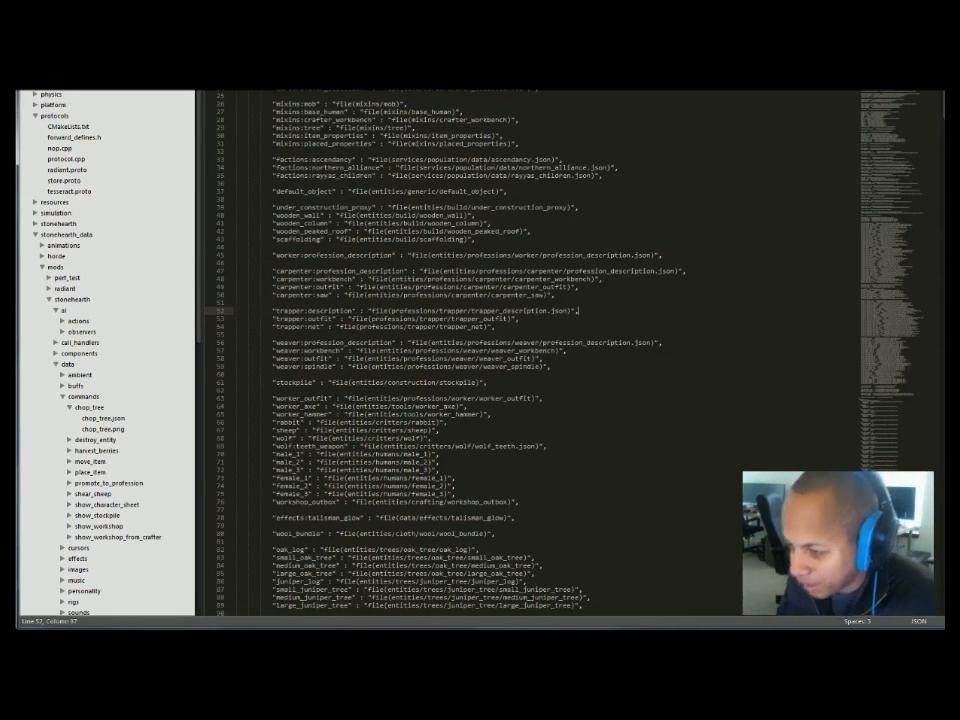
key(Home)
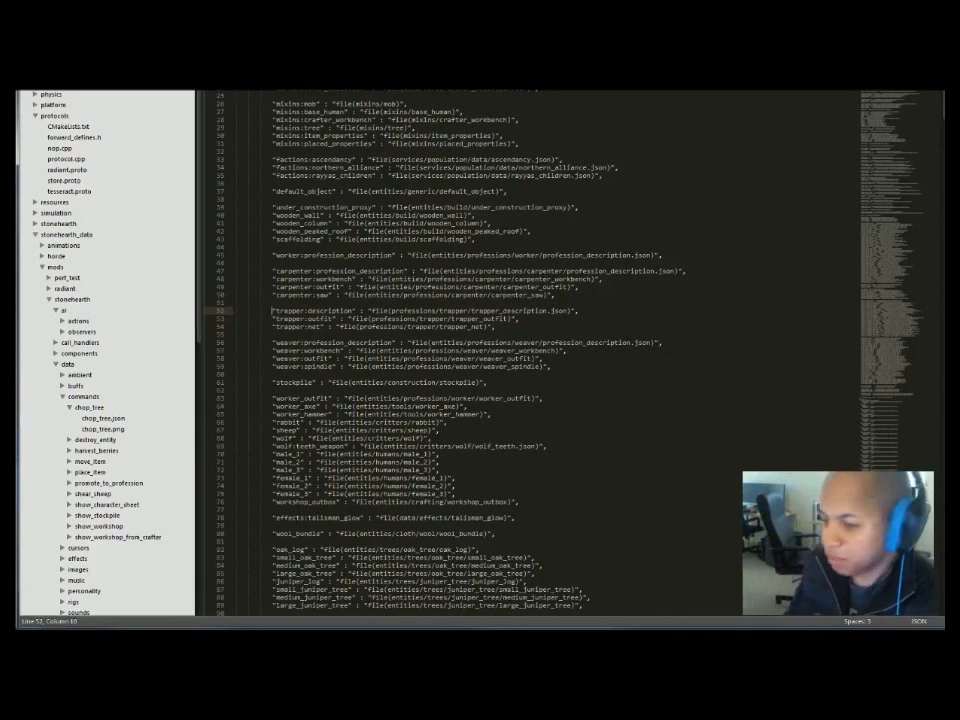
Enlarge the editor's font by several sizes so the manifest entries are easier to read.
key(ctrl+equal)
key(ctrl+equal)
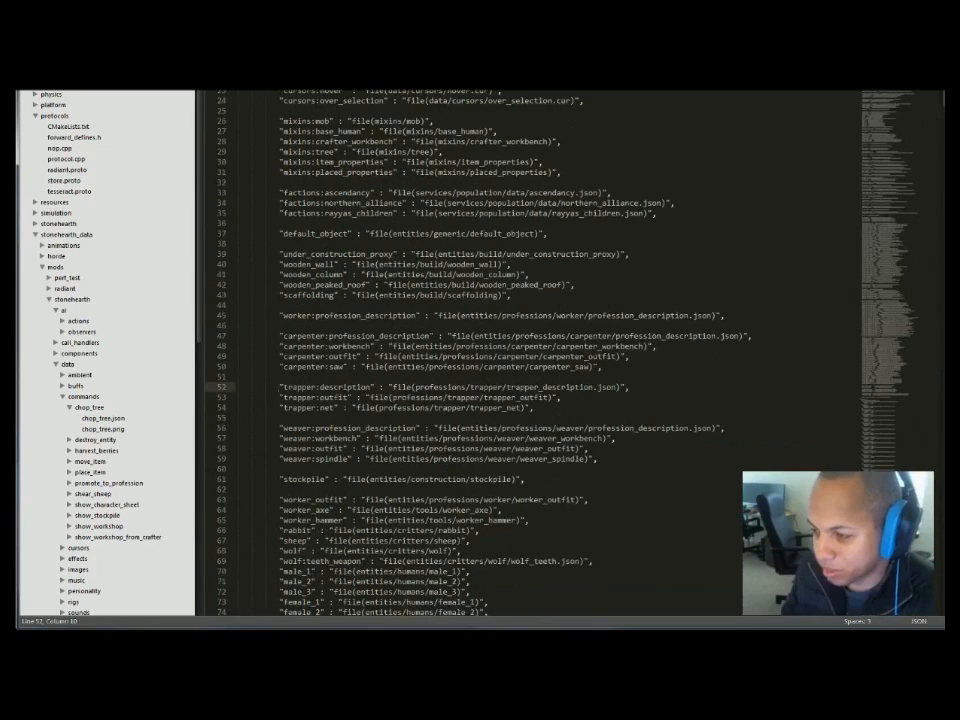
key(ctrl+equal)
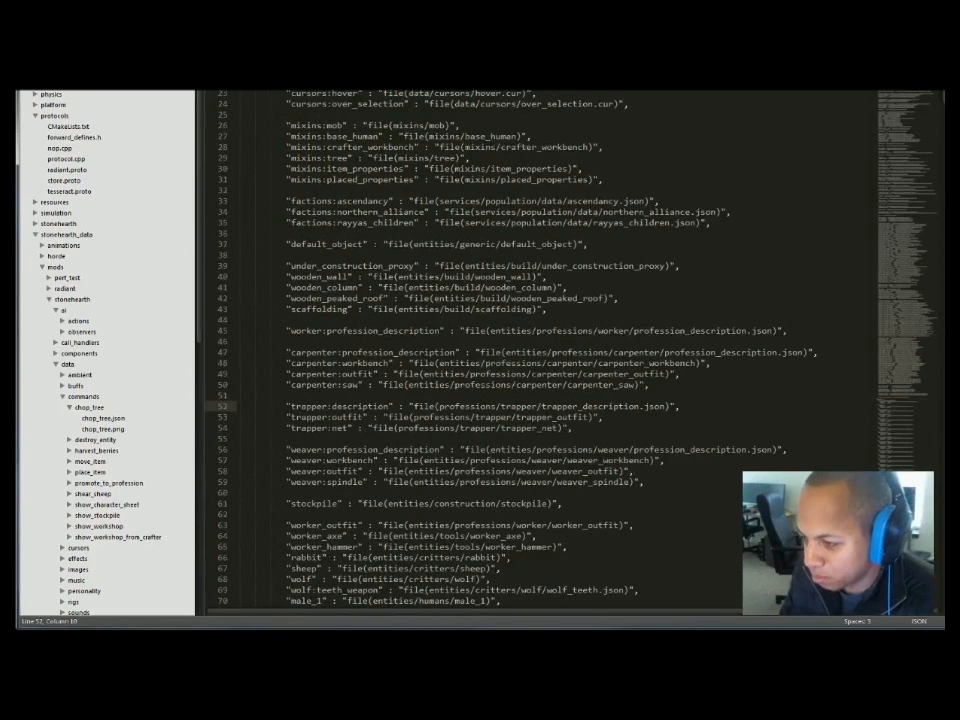
key(ctrl+equal)
key(ctrl+equal)
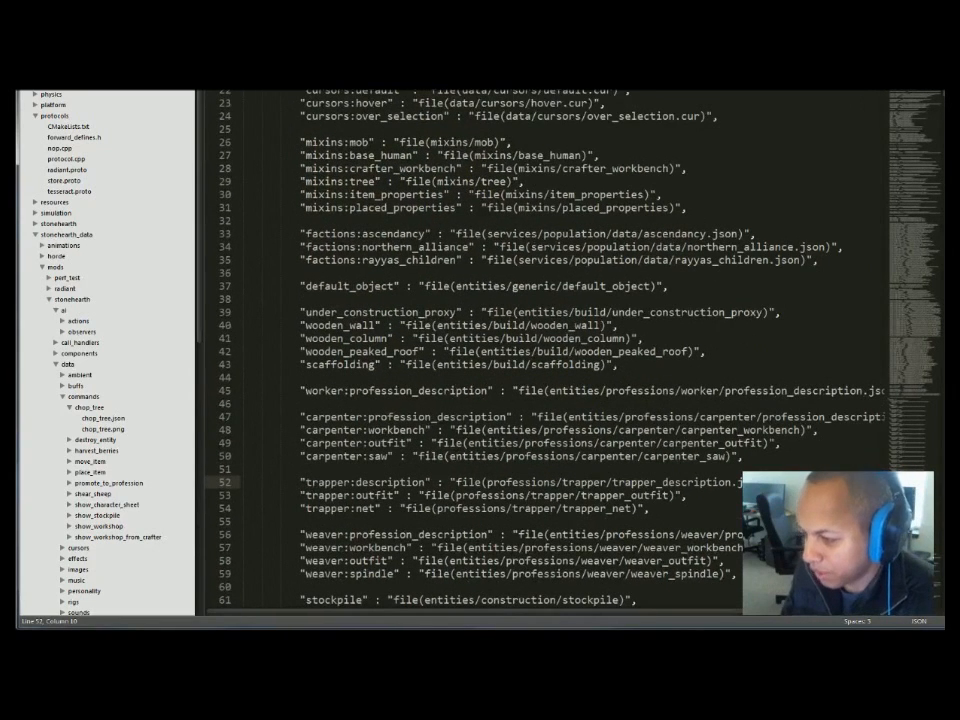
key(ctrl+equal)
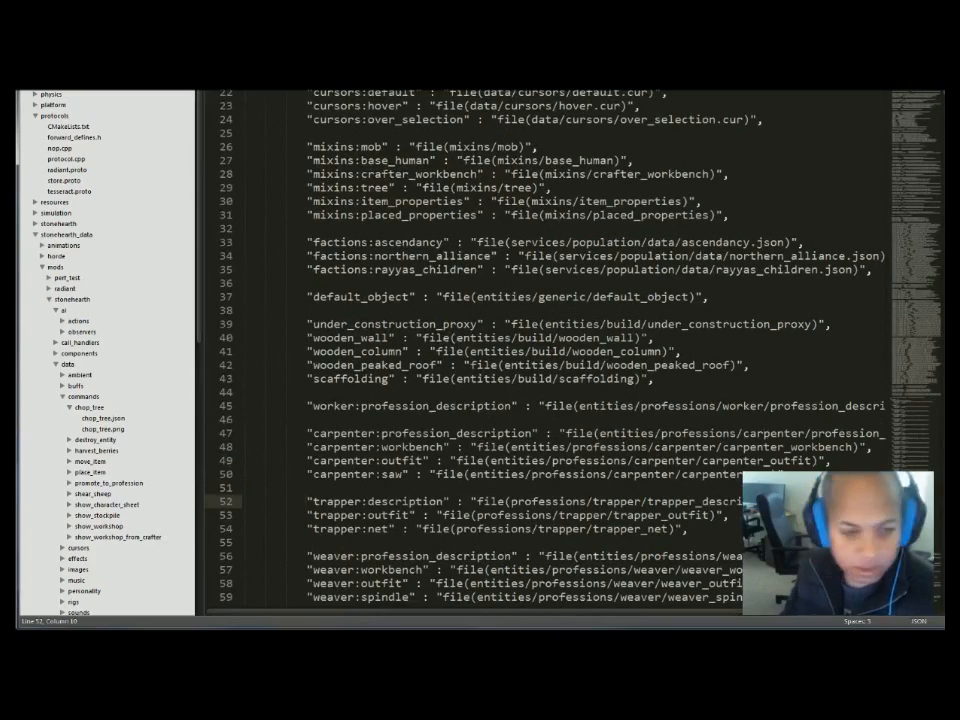
Highlight the three trapper entries on lines 52 to 54 of the manifest, and narrow the selection to trapper:description.
scroll(463, 351, down, 4)
click(463, 351)
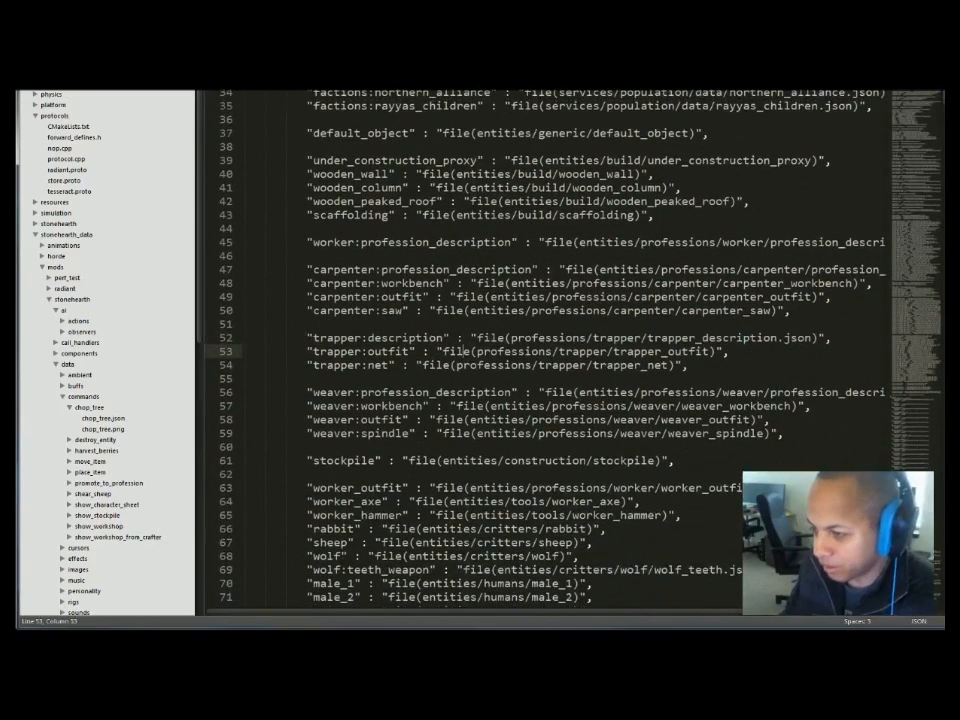
key(Up)
key(Home)
key(Home)
key(shift+Down)
key(shift+Down)
key(shift+Down)
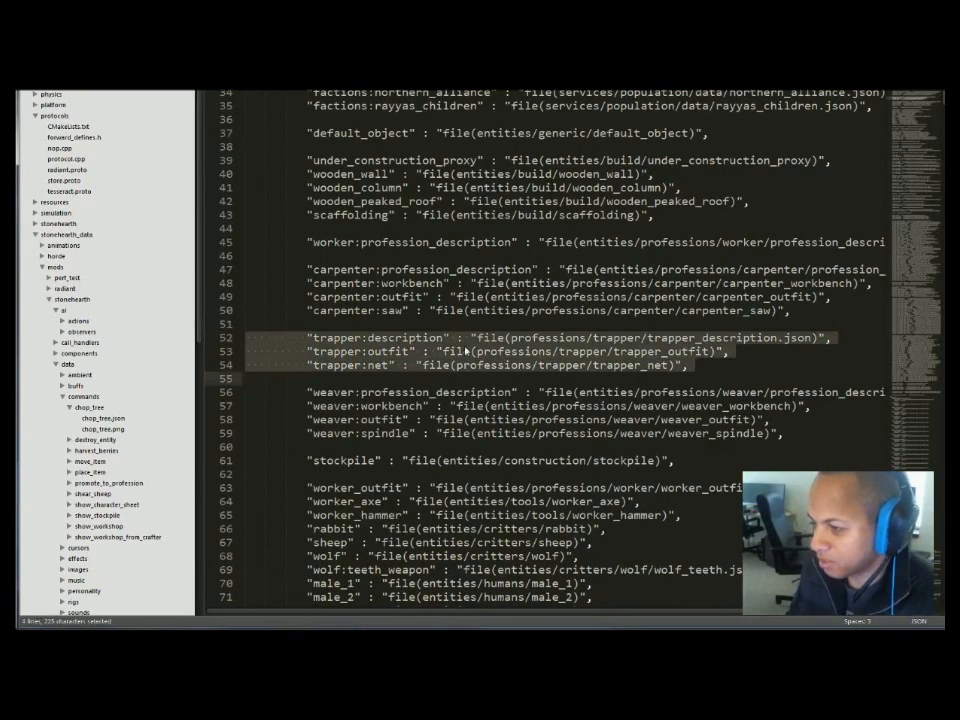
key(shift+Up)
key(shift+Up)
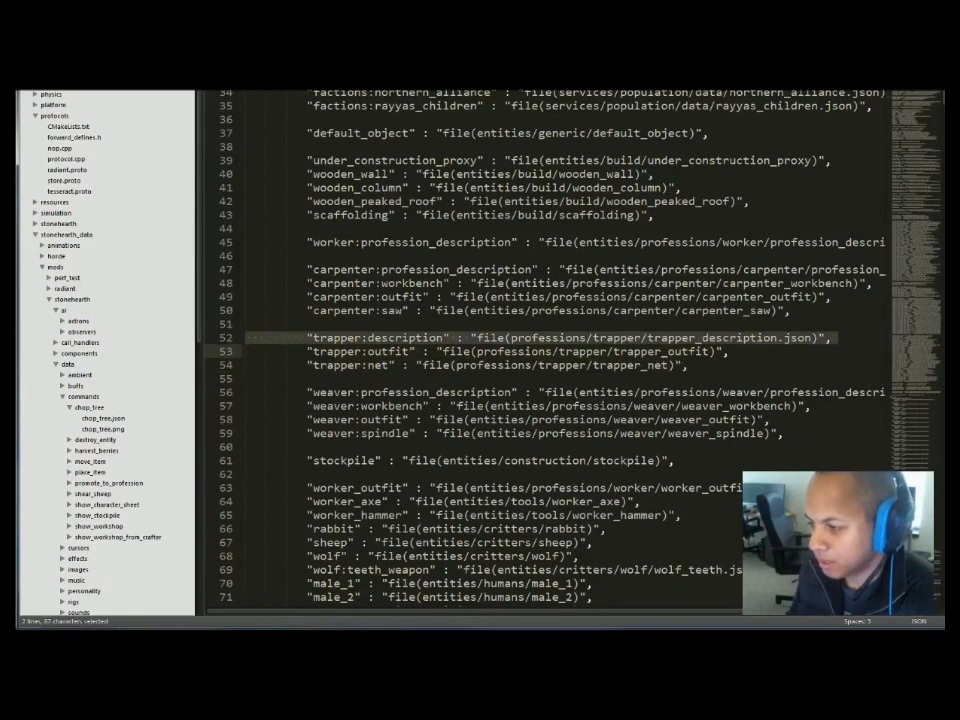
key(Right)
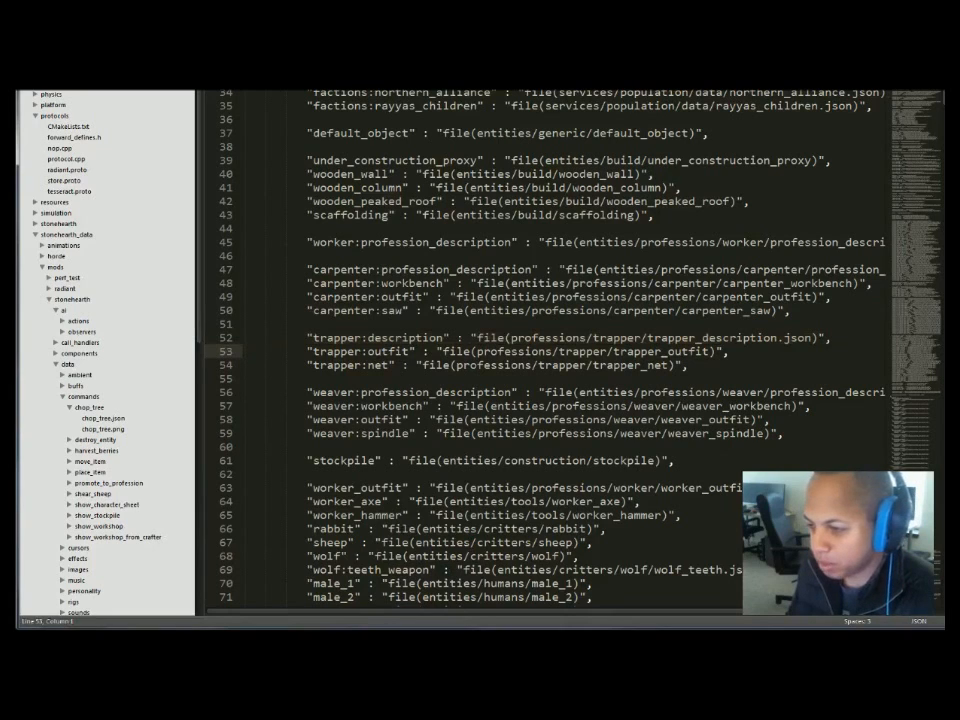
Highlight the trapper:outfit and trapper:net entries one after the other, and place the text cursor in the trapper:description path.
triple_click(465, 351)
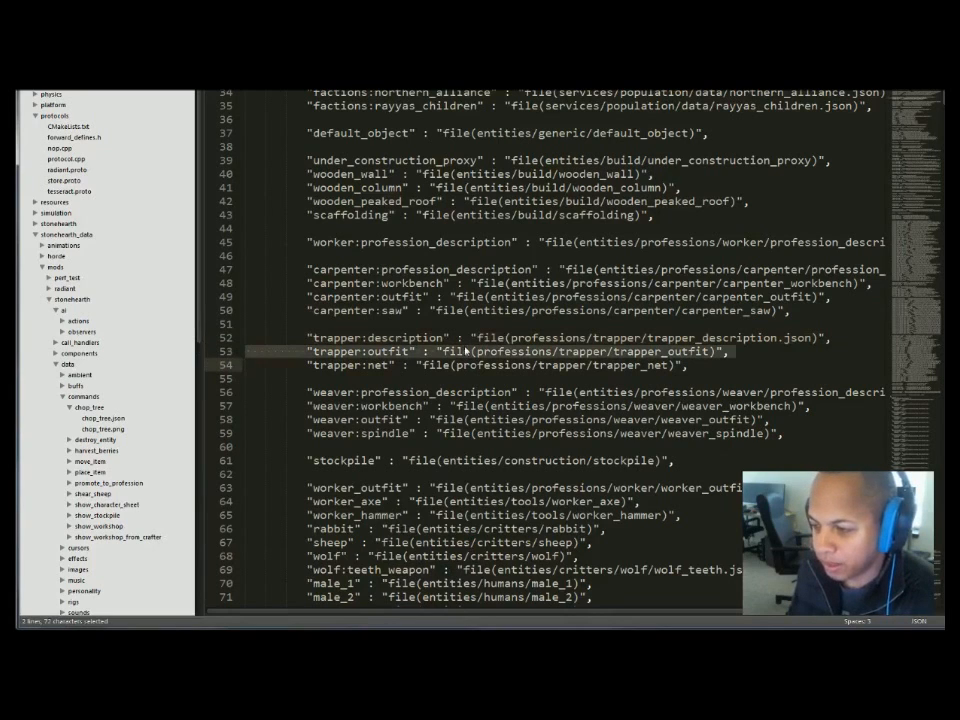
key(Right)
key(shift+Down)
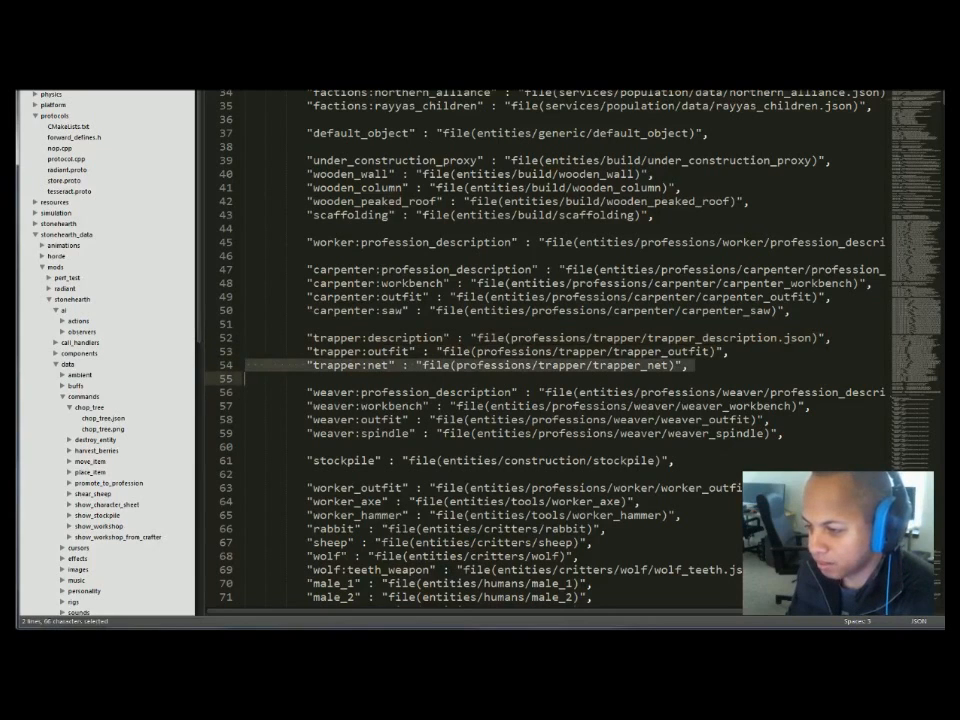
key(Up)
key(Up)
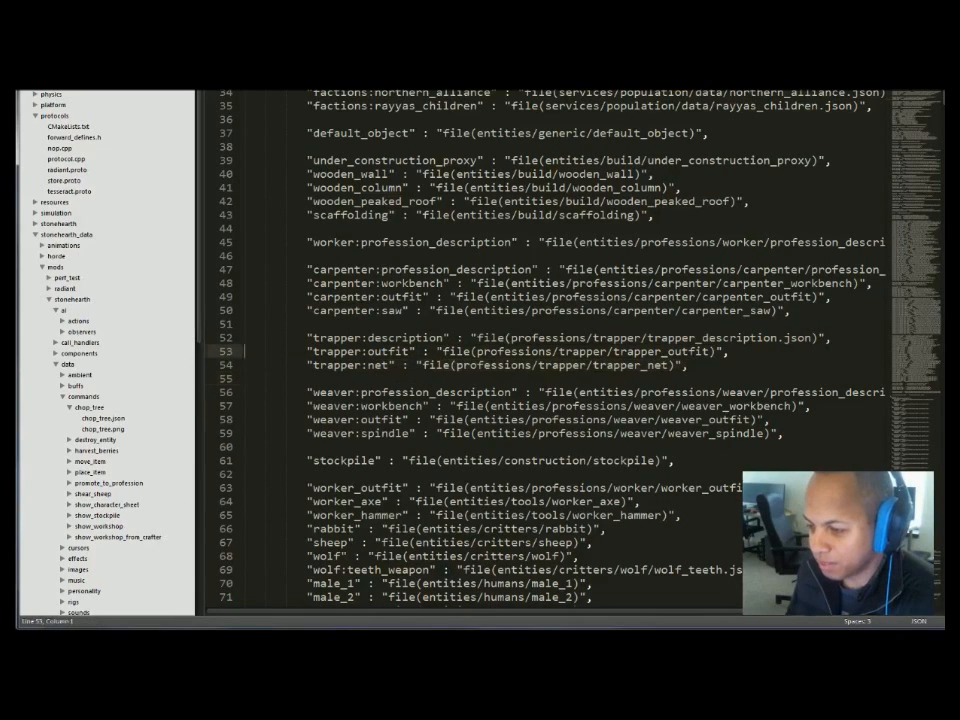
key(shift+Down)
key(shift+Down)
key(shift+Down)
key(Up)
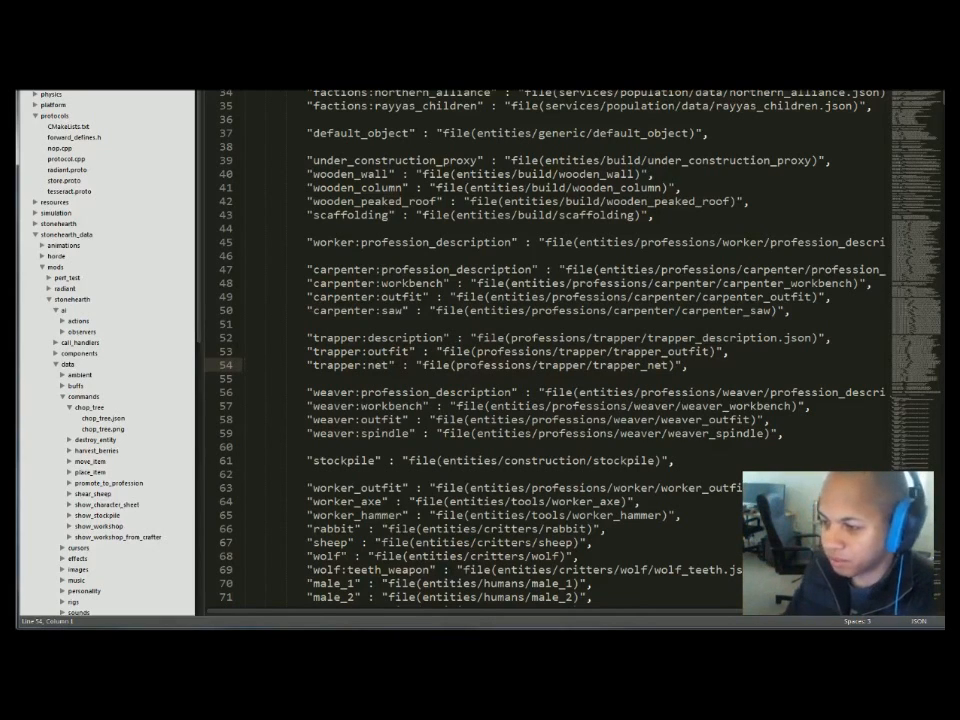
click(503, 338)
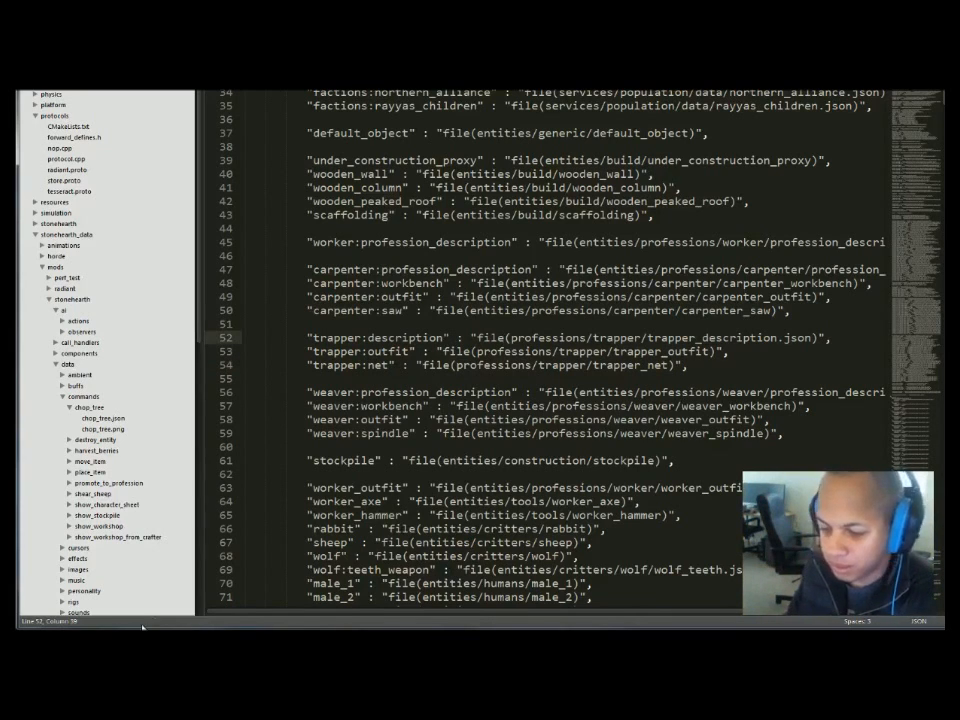
Switch to Windows Explorer with the folder c:\sh open, and move its window over the code editor.
key(super+r)
text(d:\)
key(Return)
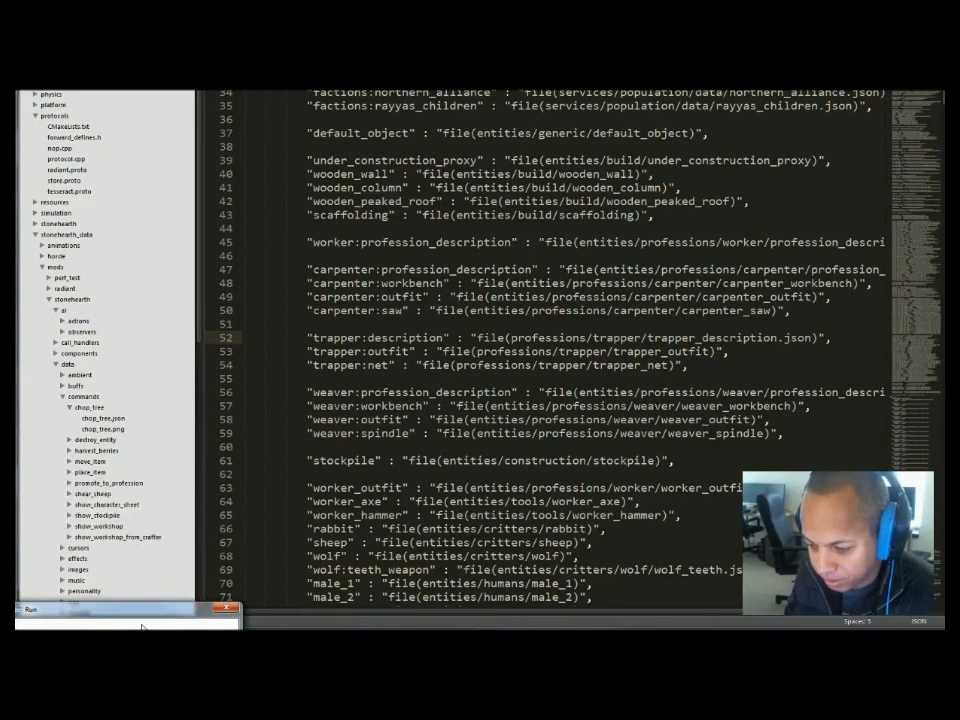
text(c:\sh)
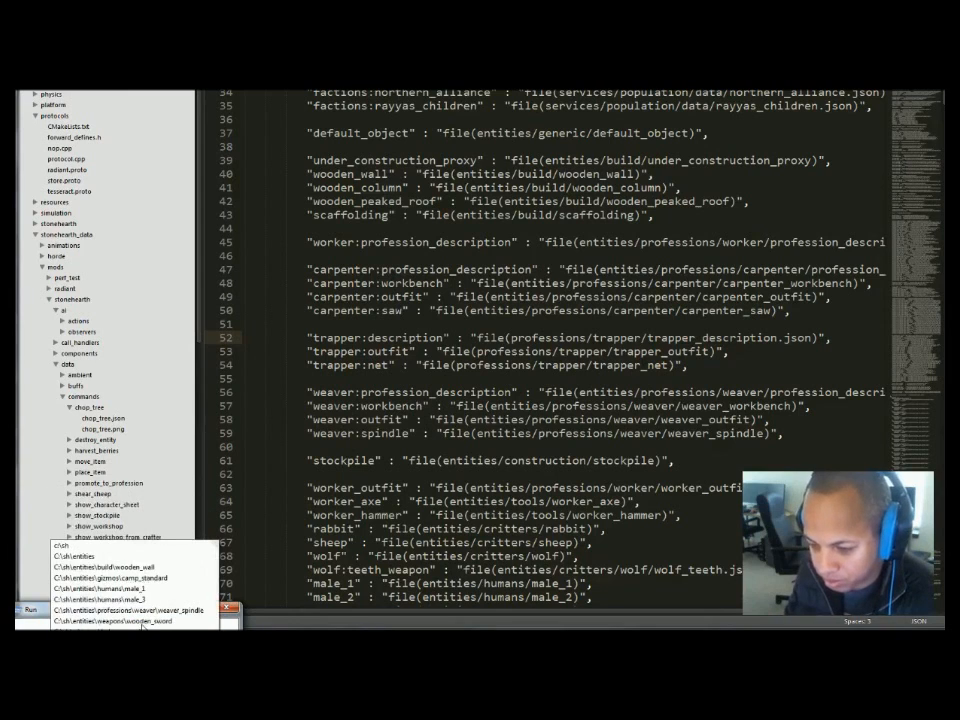
key(Return)
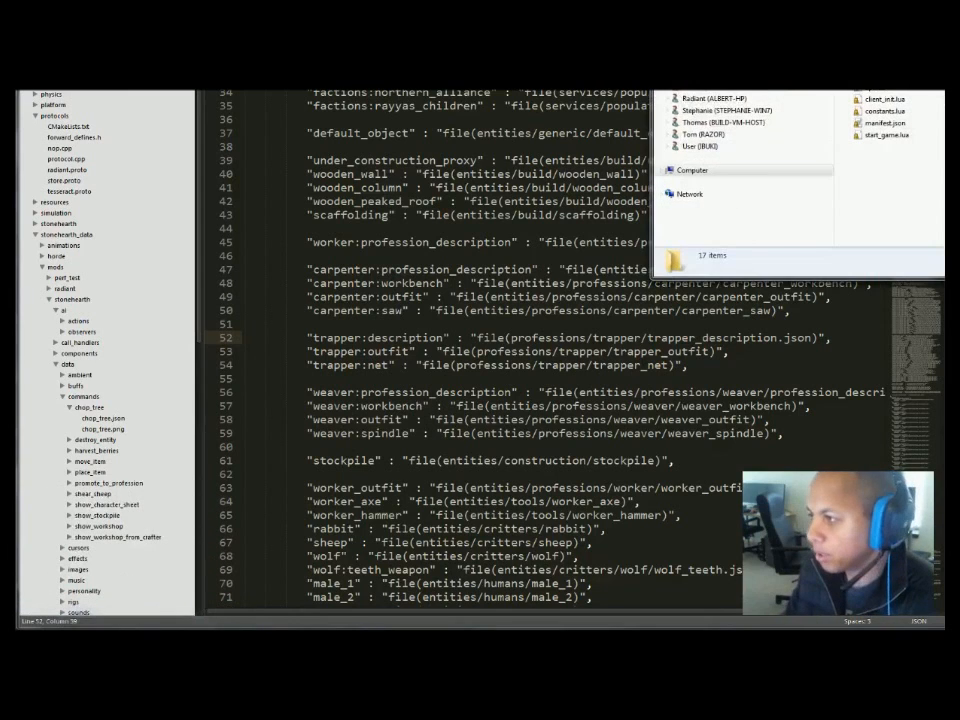
drag(821, 0, 361, 143)
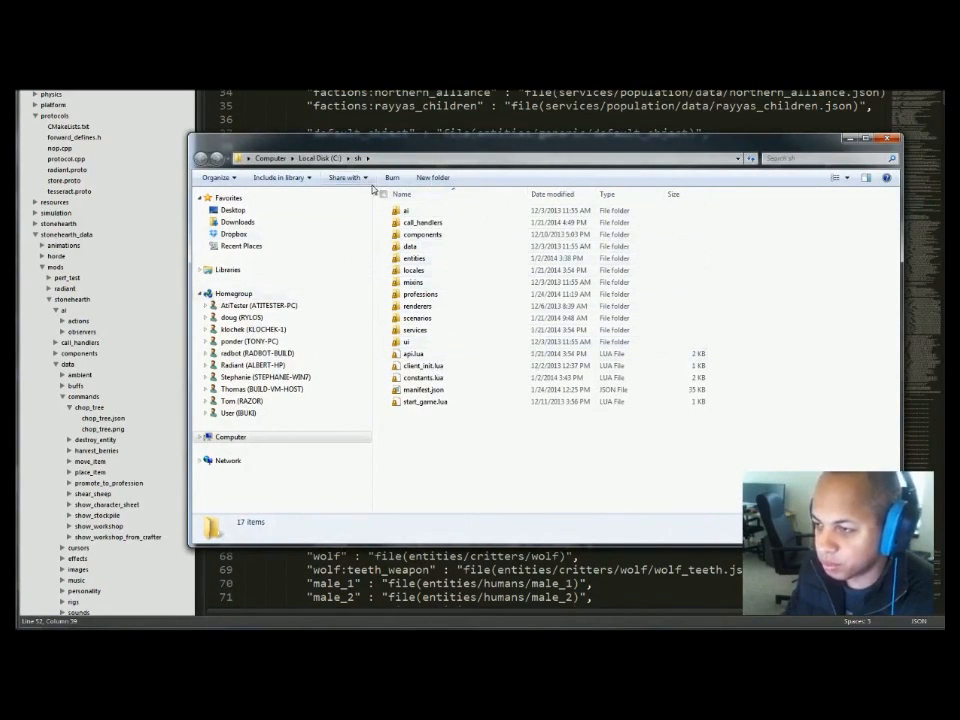
Open the trapper folder inside professions, and make the Explorer window narrower and reposition it over the editor.
double_click(433, 294)
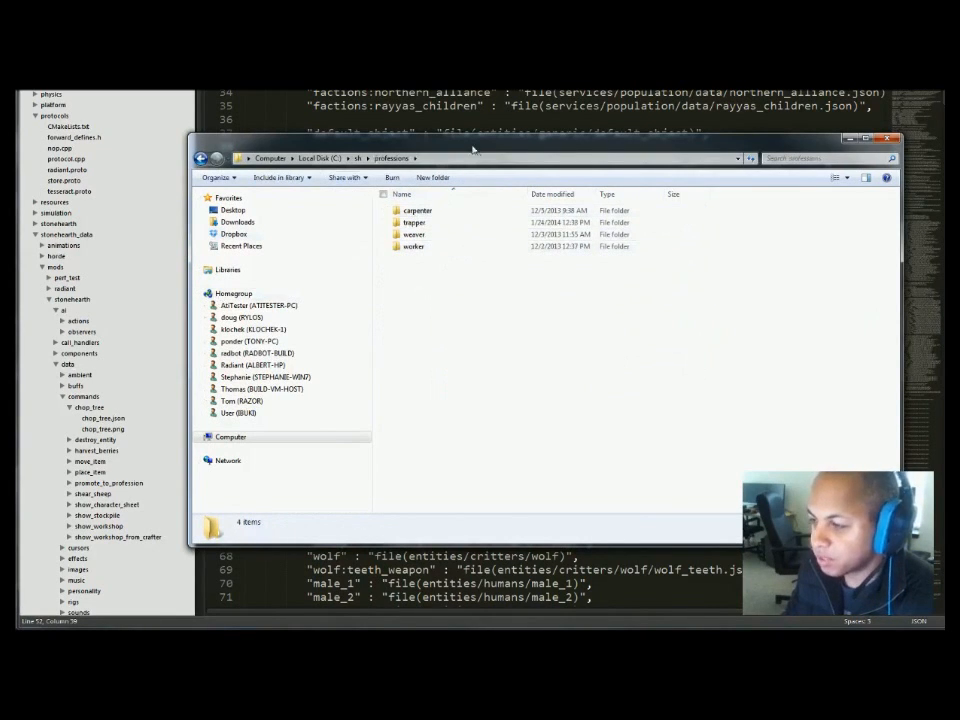
drag(370, 230, 339, 230)
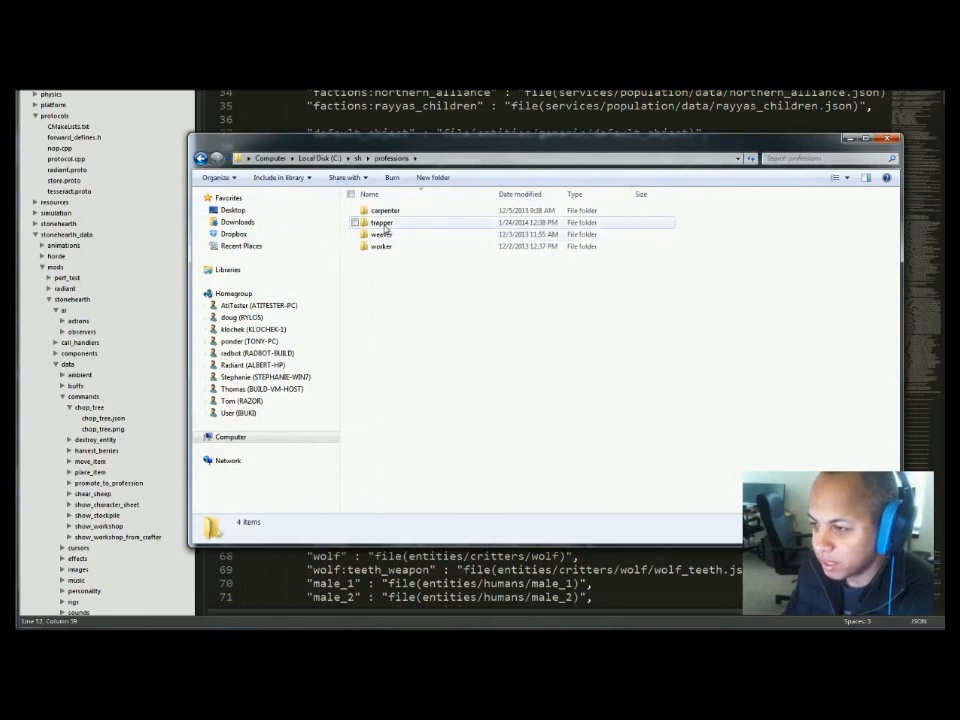
double_click(384, 225)
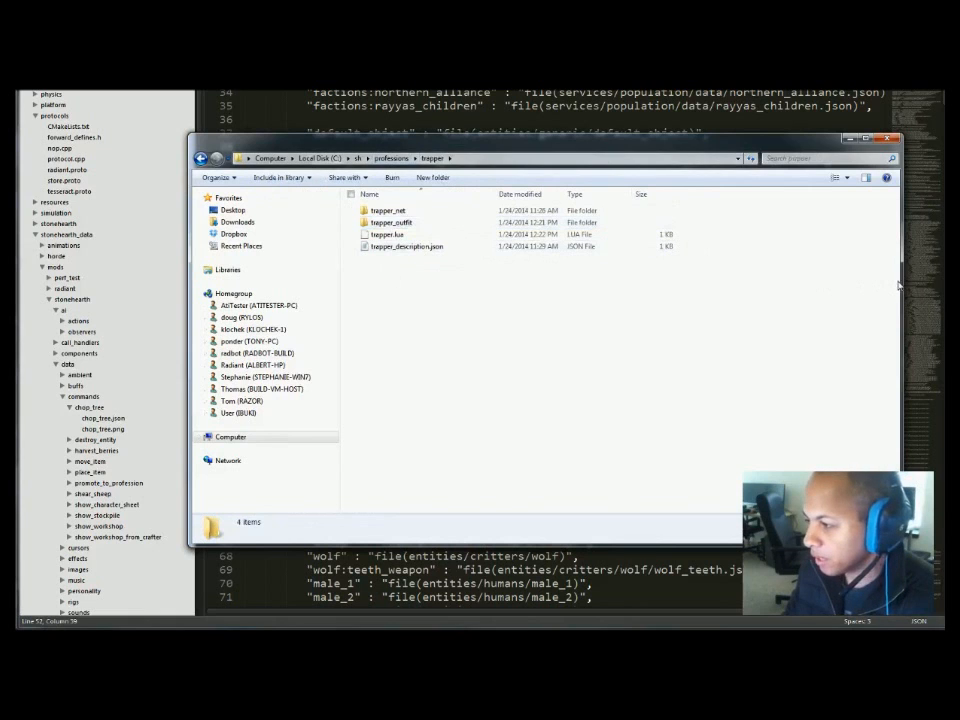
drag(898, 285, 793, 283)
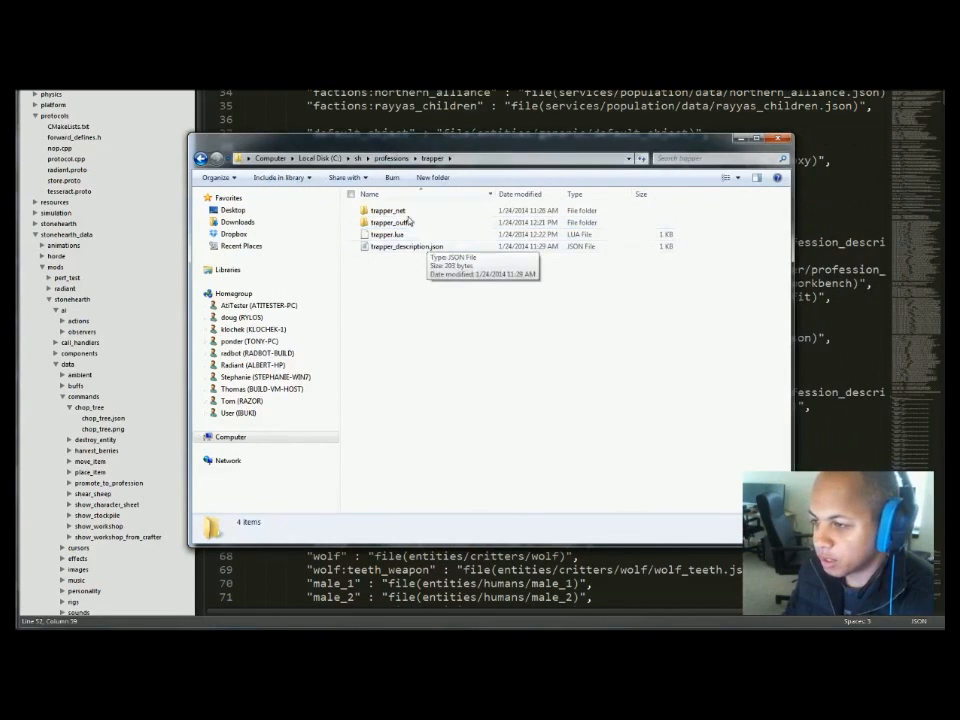
drag(390, 142, 431, 149)
Point out trapper_description.json and the trapper_outfit and trapper_net folders, and open the trapper_outfit folder.
click(447, 257)
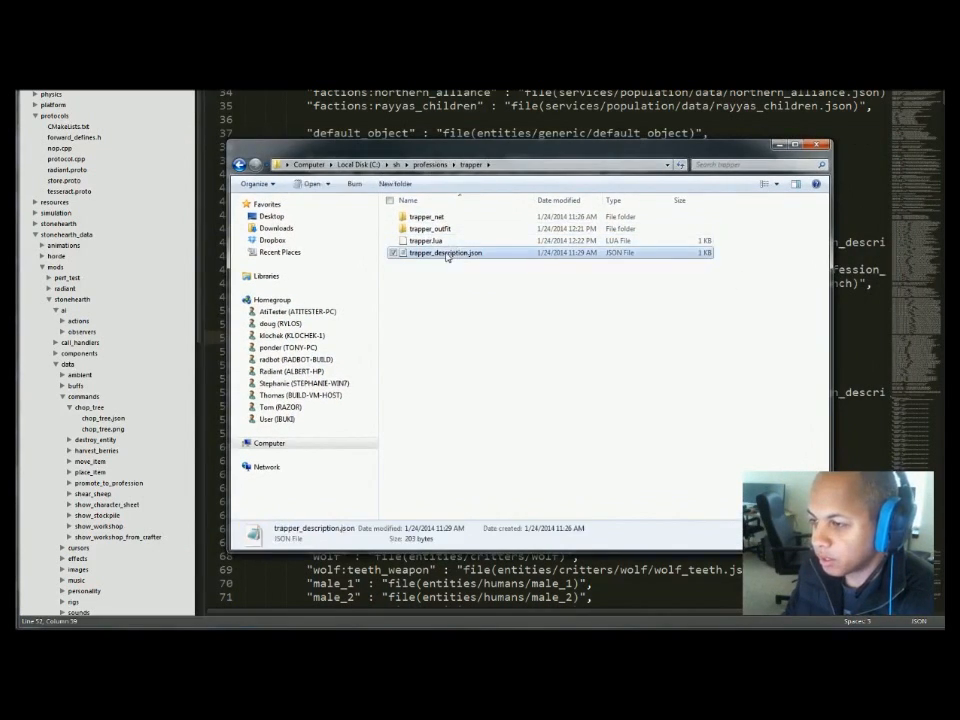
click(430, 229)
click(427, 217)
click(430, 231)
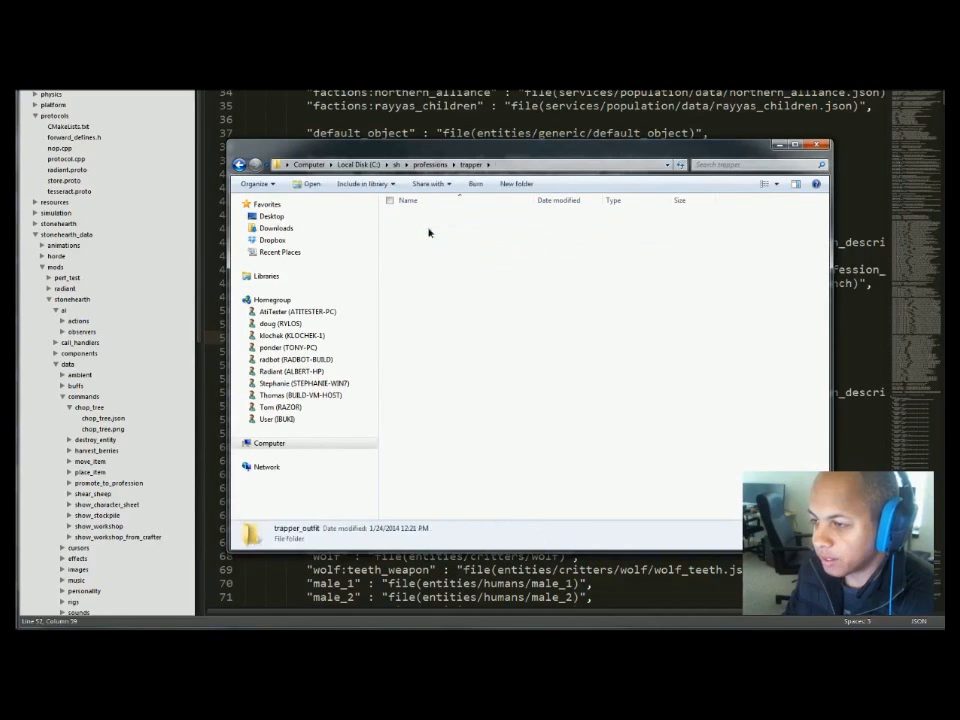
double_click(430, 229)
Point out the outfit's QB, QMO and JSON files, and open trapper_outfit.qmo in Qubicle.
click(452, 242)
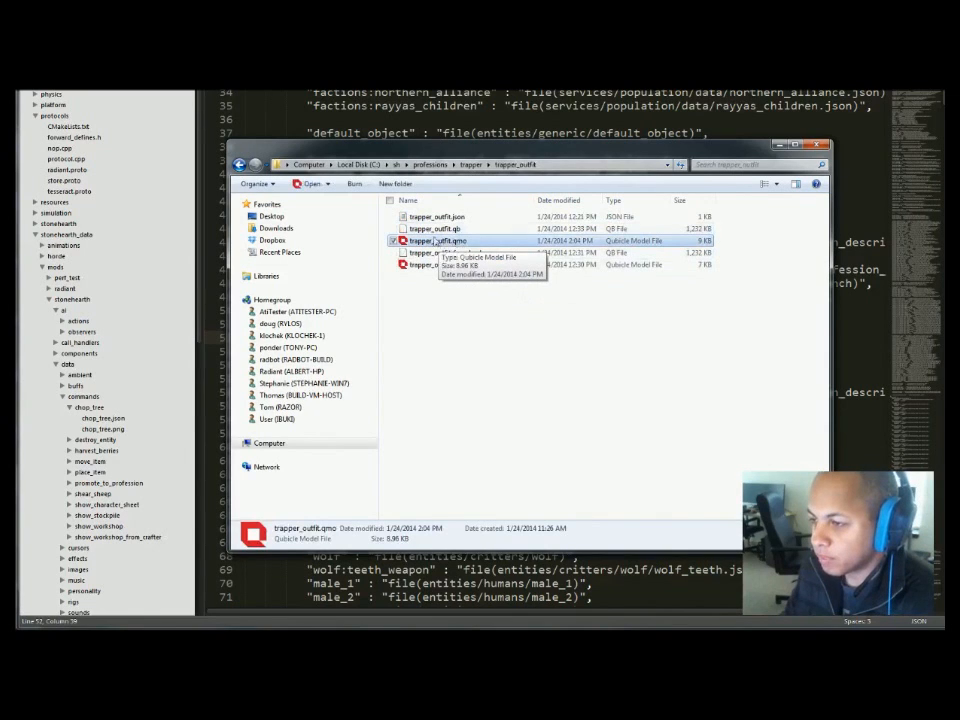
click(436, 230)
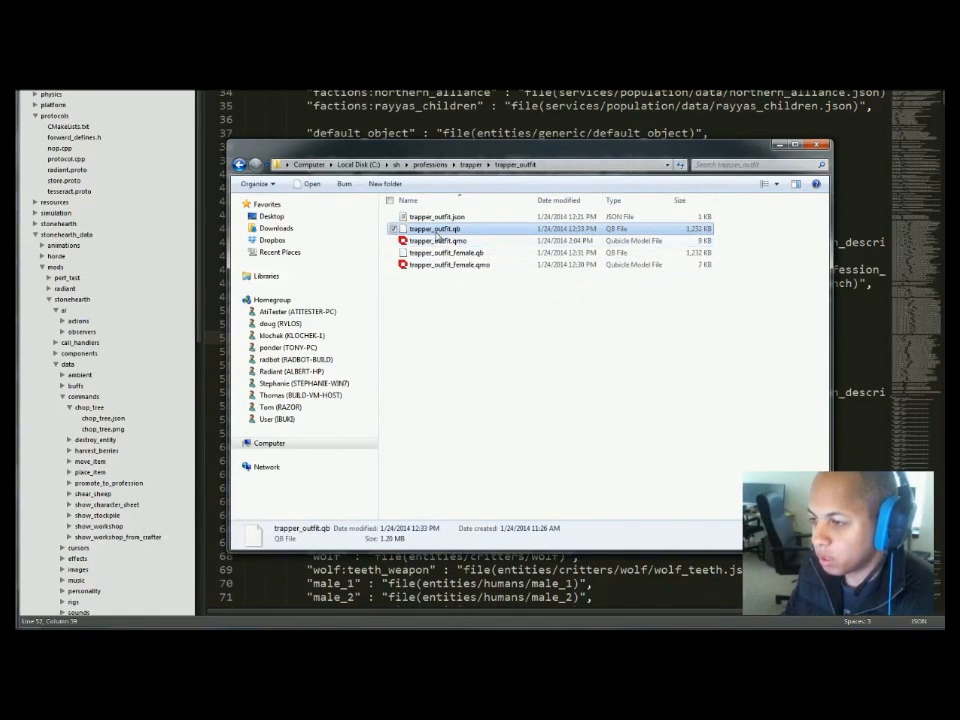
click(437, 241)
click(438, 218)
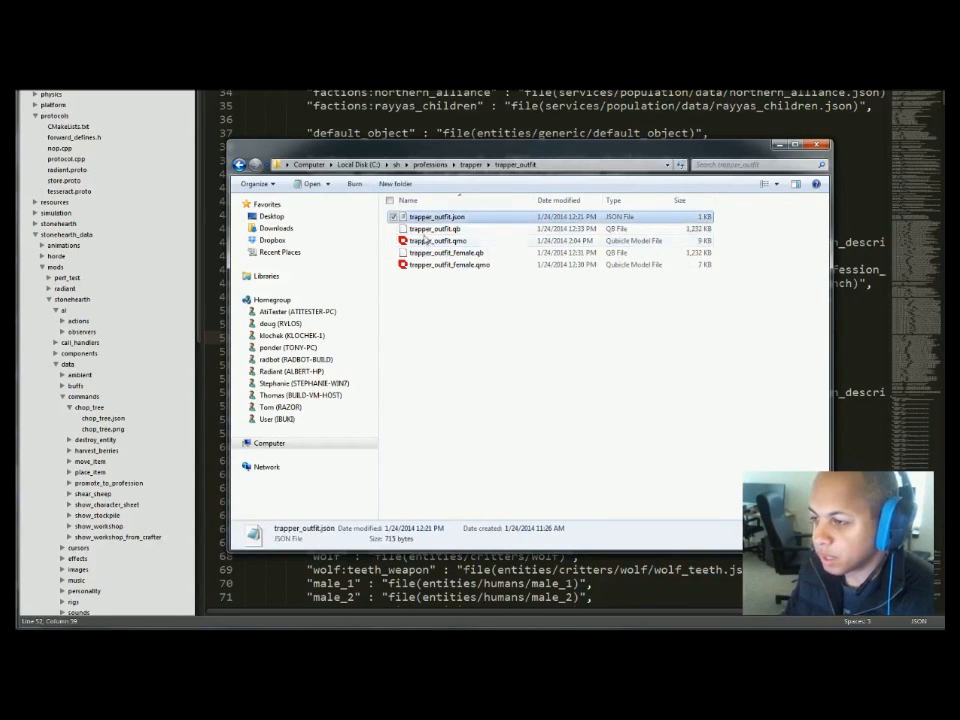
click(427, 241)
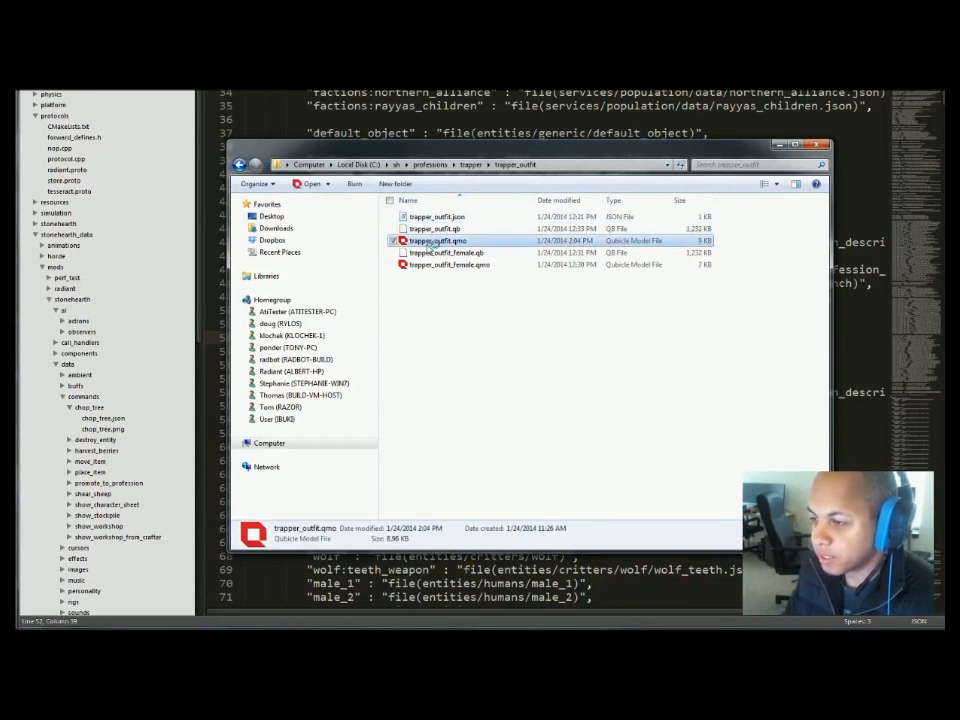
double_click(429, 243)
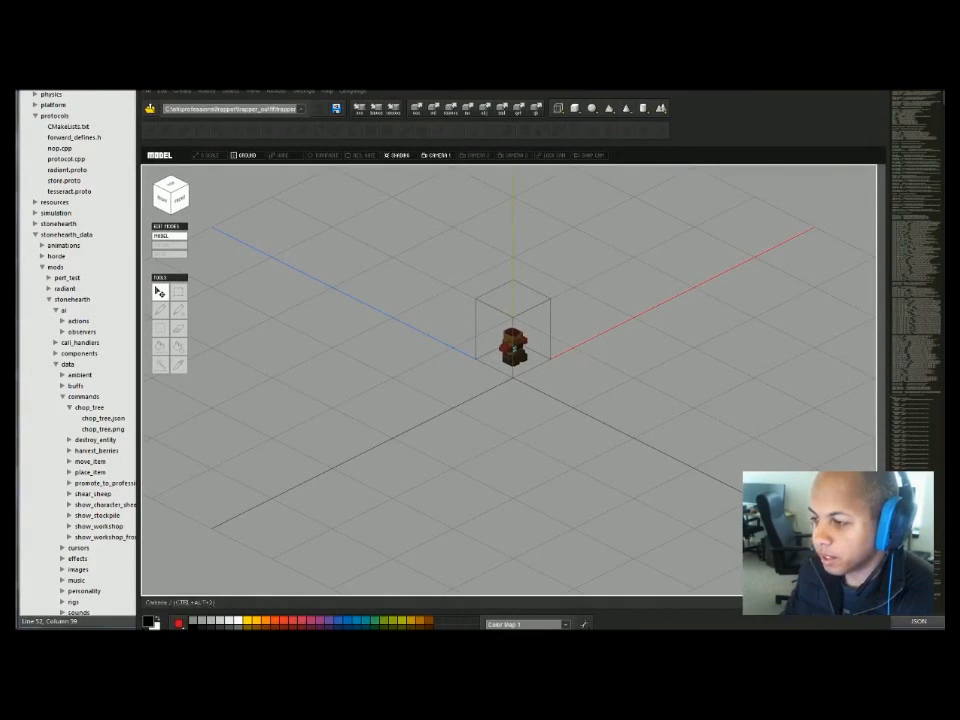
Inspect the voxel model of the trapper outfit up close from the front, and leave it without saving changes.
middle_drag(500, 340, 505, 434)
right_drag(505, 434, 410, 392)
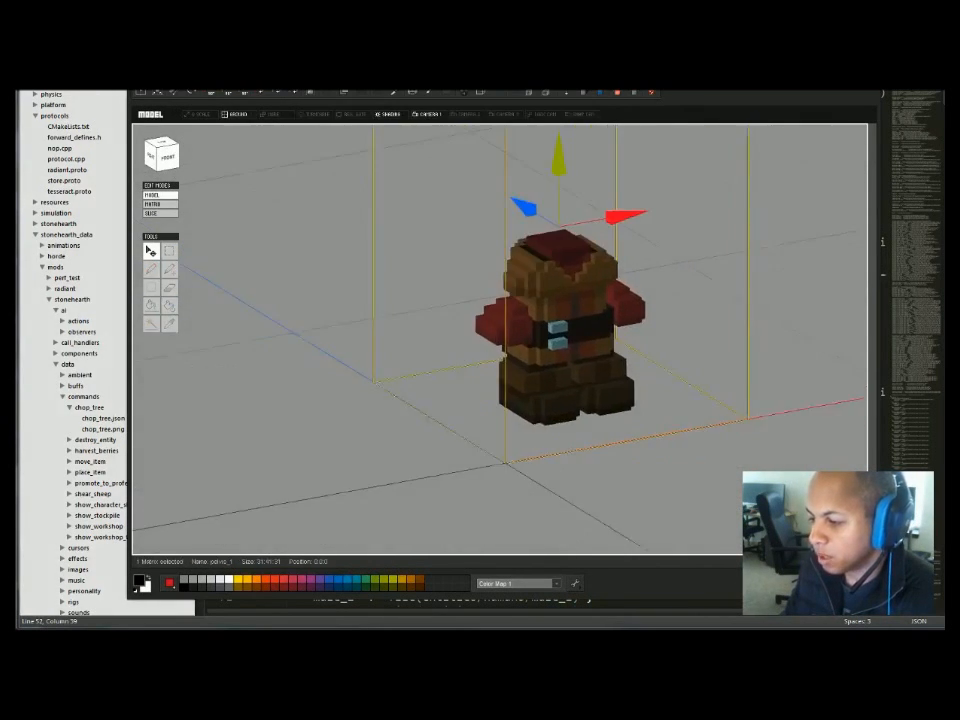
key(Escape)
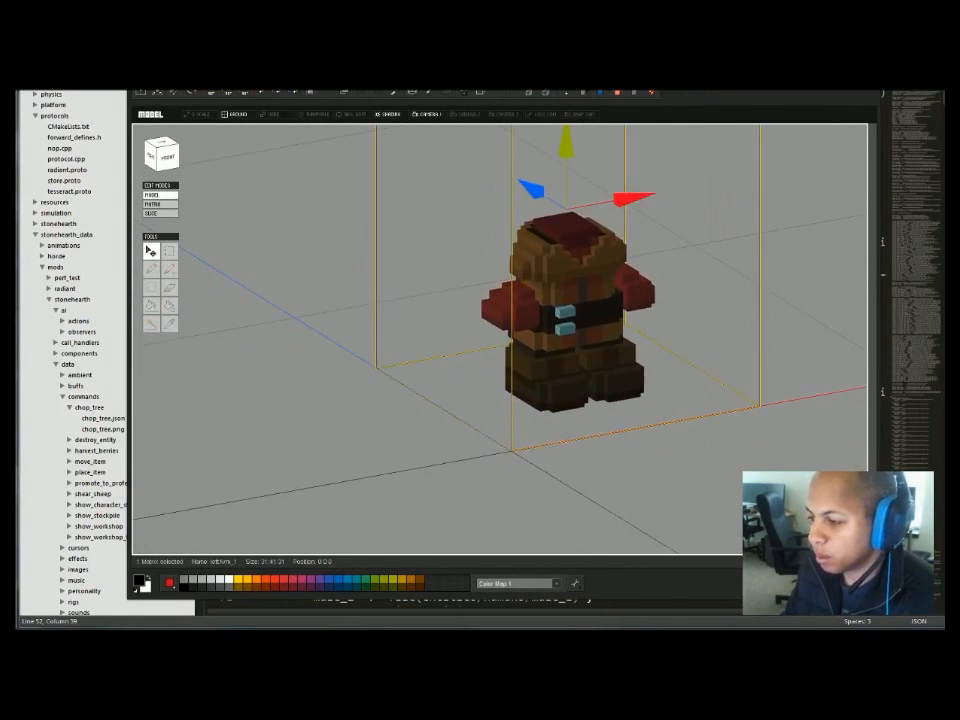
mouse_move(500, 340)
right_down()
mouse_move(600, 336)
mouse_move(450, 344)
mouse_move(610, 318)
mouse_move(510, 320)
mouse_move(420, 345)
mouse_move(508, 348)
mouse_move(504, 358)
right_up()
scroll(450, 344, down, 4)
scroll(504, 358, up, 5)
middle_drag(504, 358, 504, 397)
right_drag(504, 397, 478, 413)
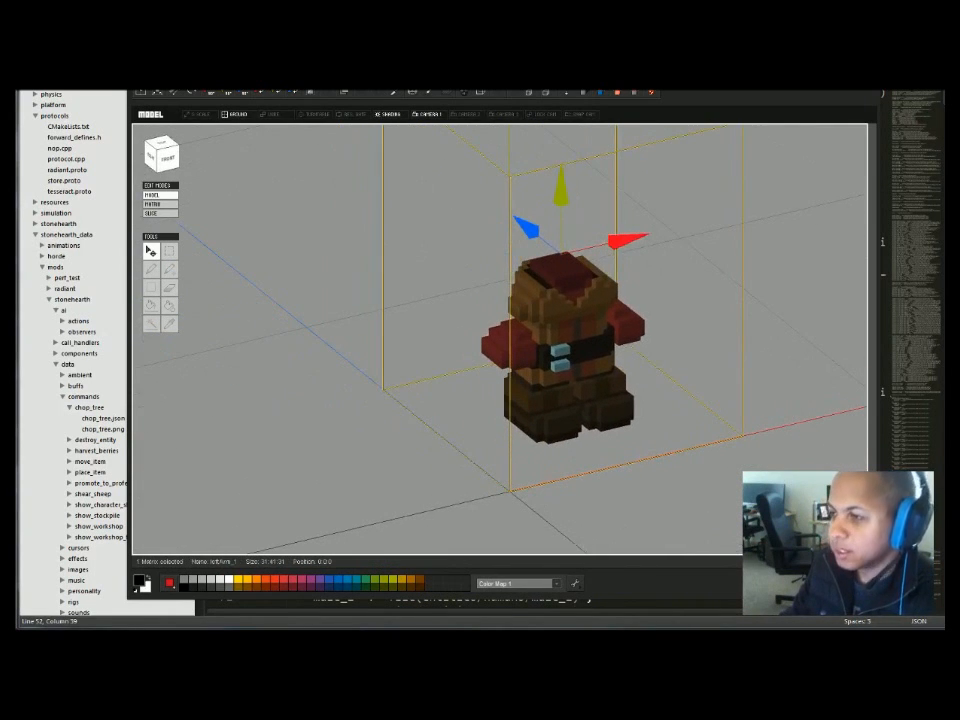
key(ctrl+o)
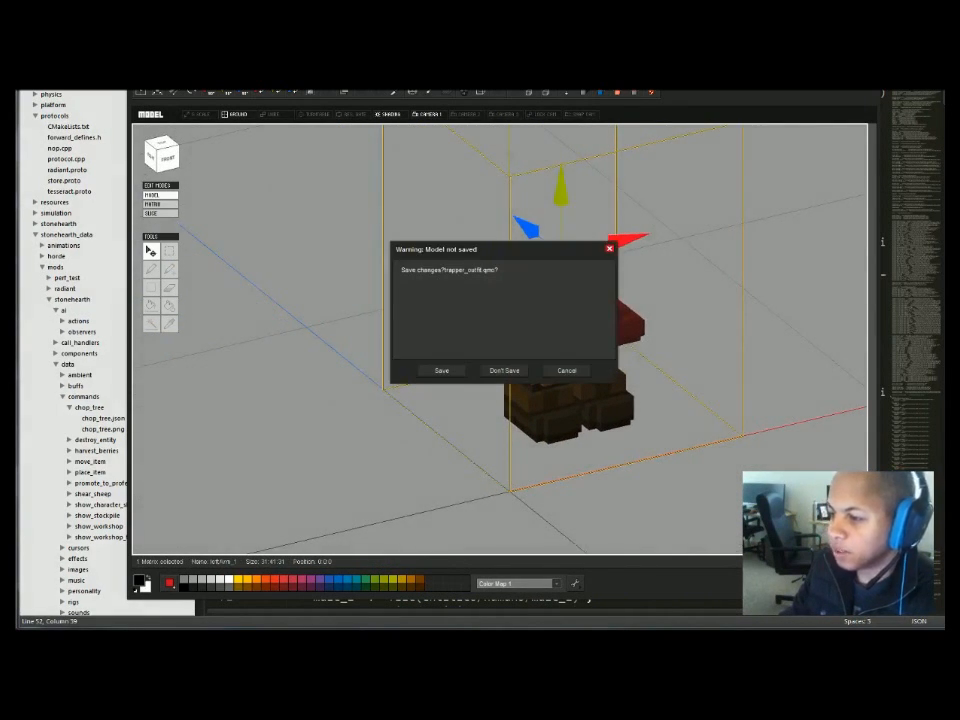
click(504, 370)
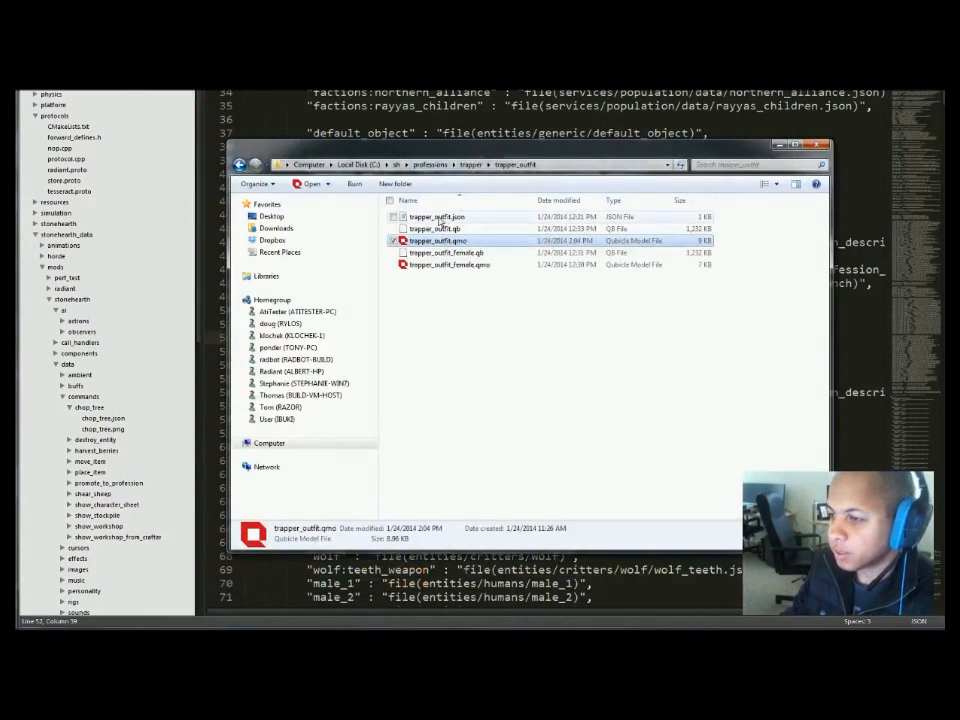
Open trapper_outfit.json in the code editor, and minimize the Explorer window covering it.
click(437, 216)
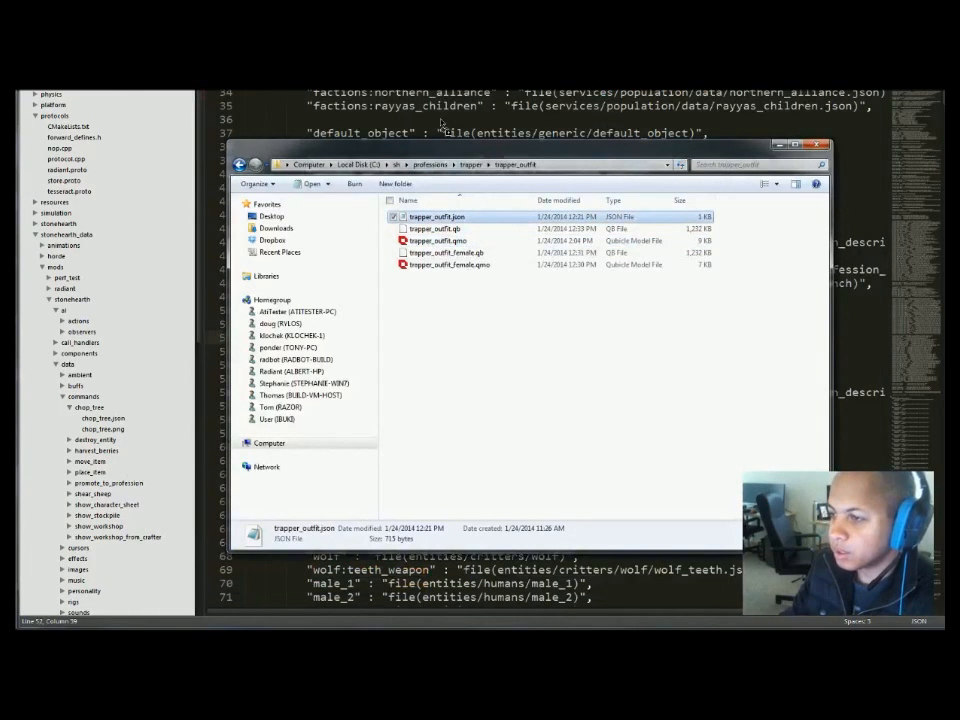
drag(441, 124, 441, 125)
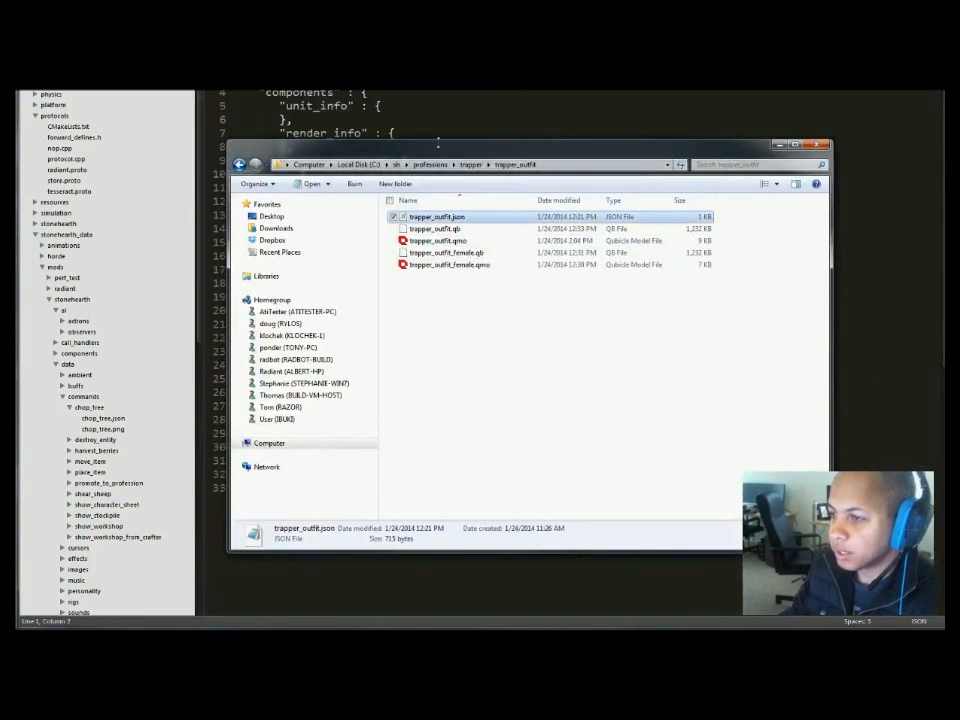
click(778, 145)
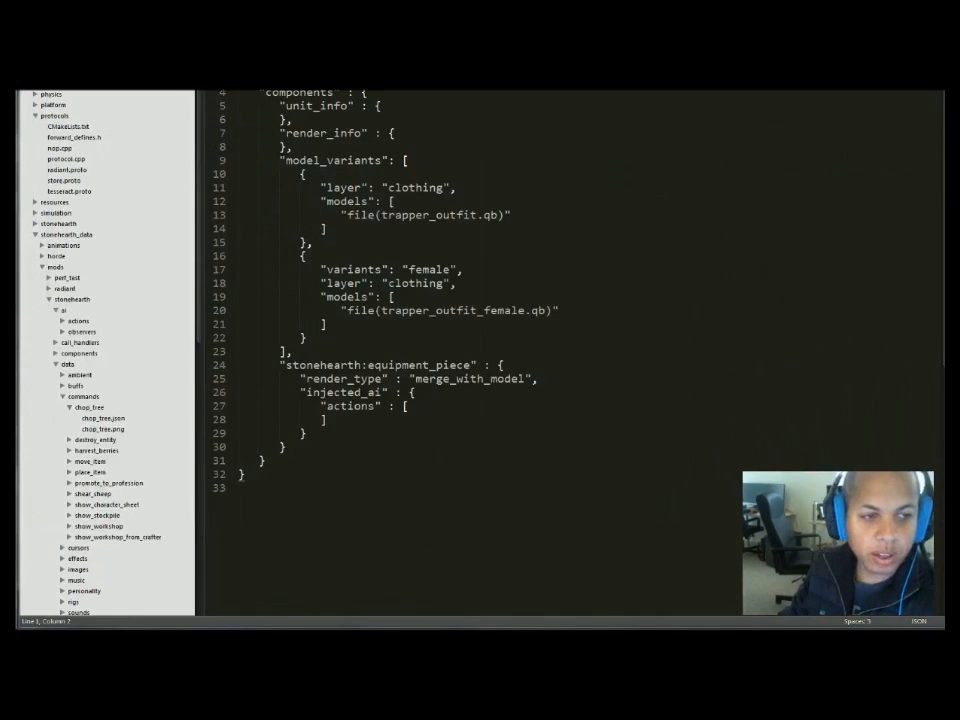
Highlight line 3 of trapper_outfit.json, just above the components block, and clear the selection.
click(368, 94)
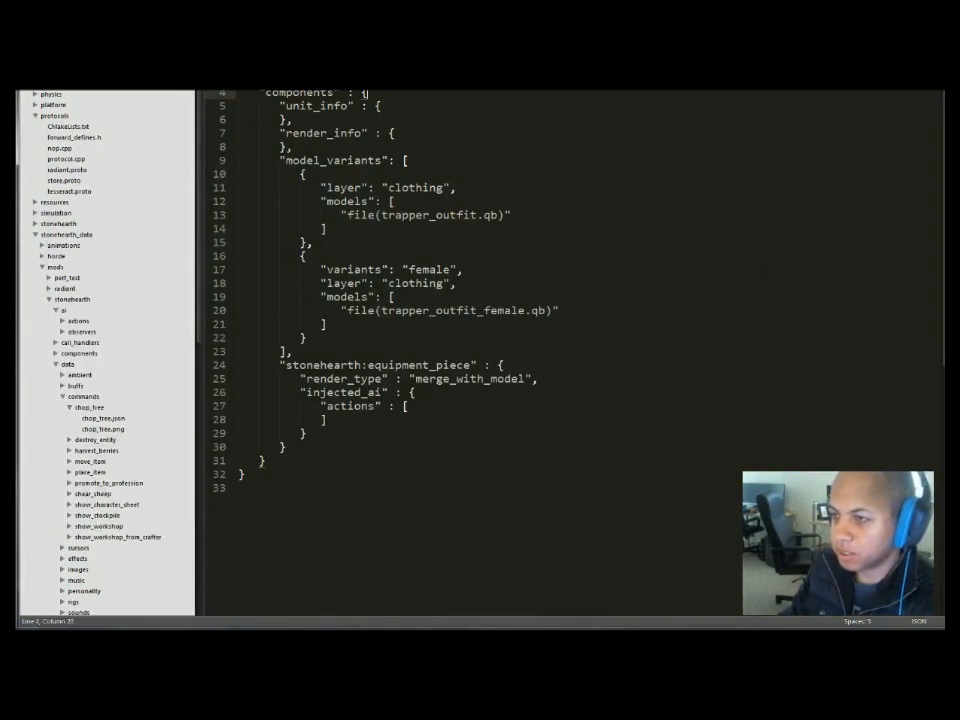
key(Up)
key(Home)
key(shift+End)
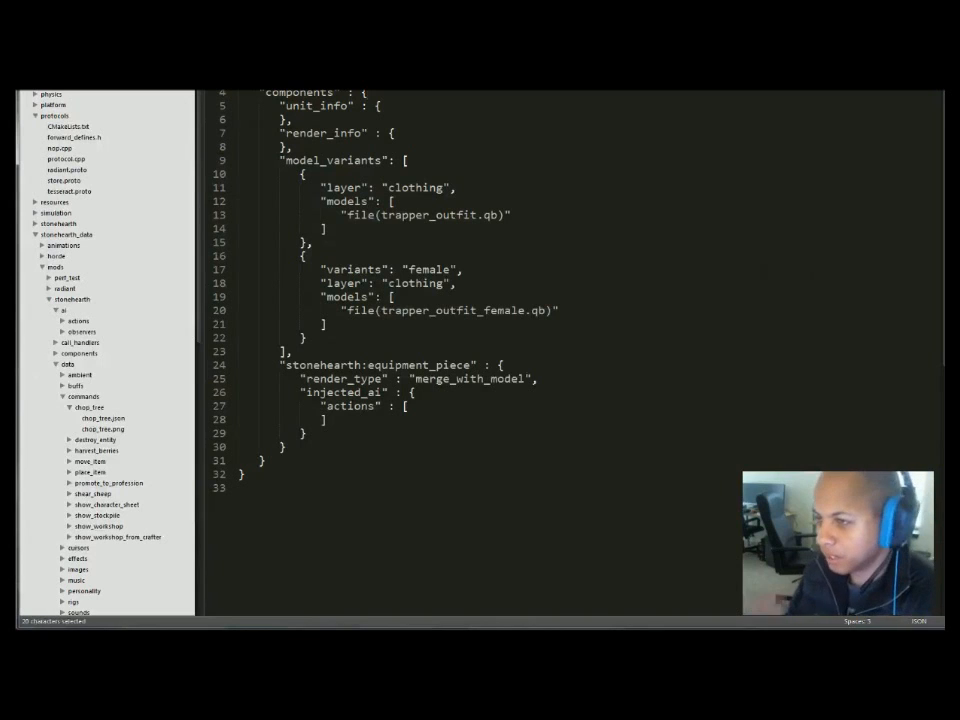
click(375, 105)
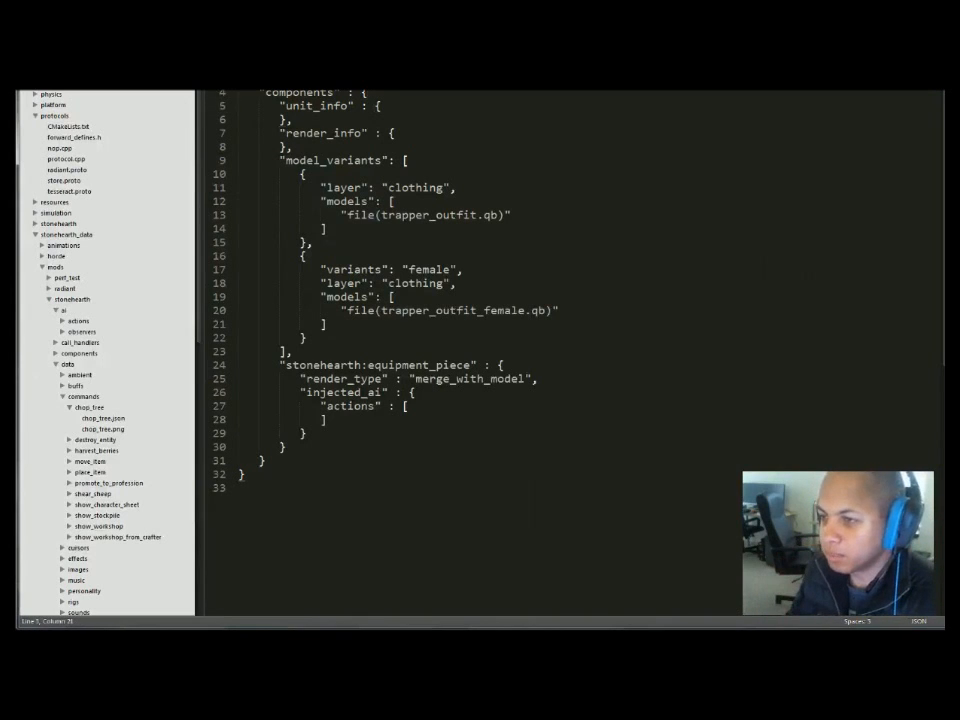
Delete the empty unit_info and render_info blocks from the components section of trapper_outfit.json.
key(Down)
key(Down)
key(Down)
key(Up)
key(Up)
key(Down)
key(Down)
key(Up)
key(Up)
key(Up)
key(Home)
key(shift+Down)
key(shift+Down)
key(shift+Down)
key(shift+Down)
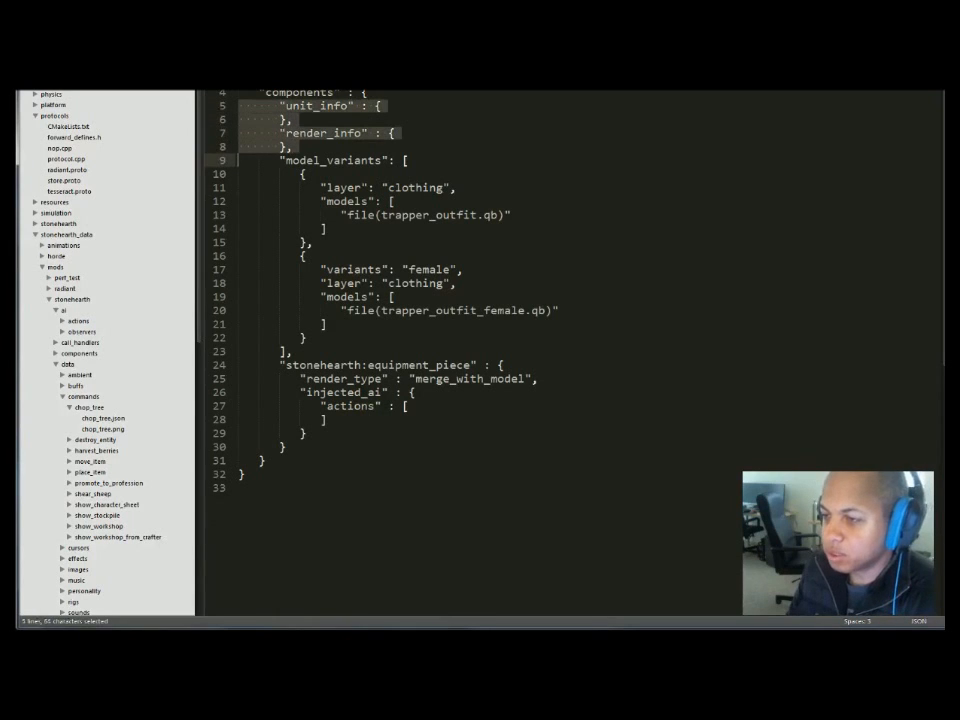
key(BackSpace)
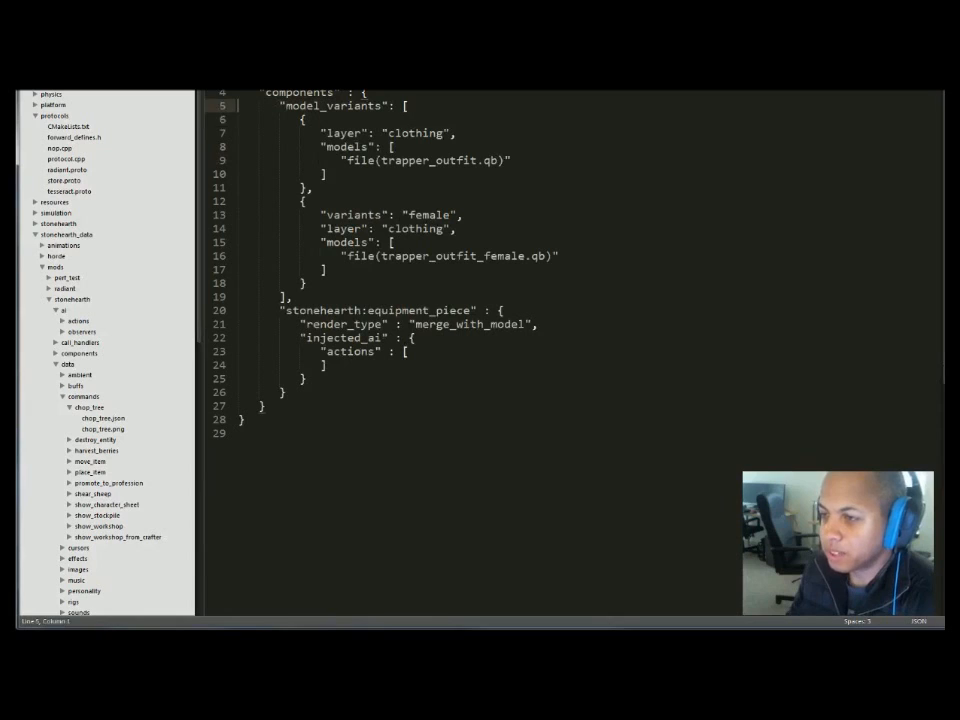
Highlight the first clothing entry under model_variants, and its trapper_outfit.qb model line.
key(shift+Down)
key(Down)
key(Down)
key(Down)
key(Up)
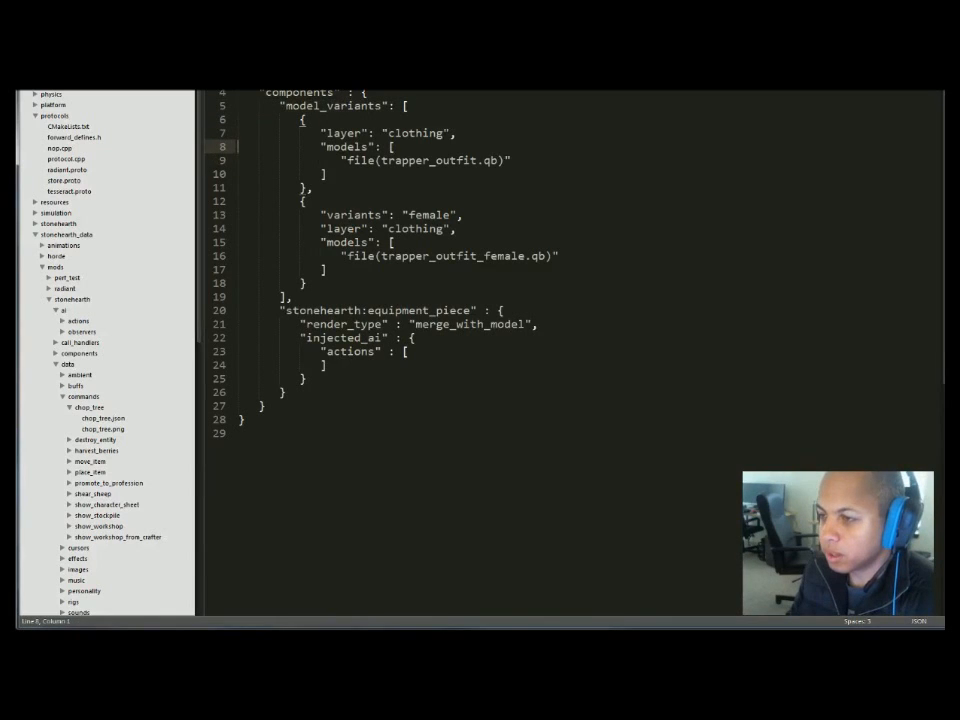
key(Up)
key(shift+Down)
key(shift+Down)
key(shift+Down)
key(shift+Down)
key(Up)
key(Down)
key(Down)
key(Down)
key(shift+Down)
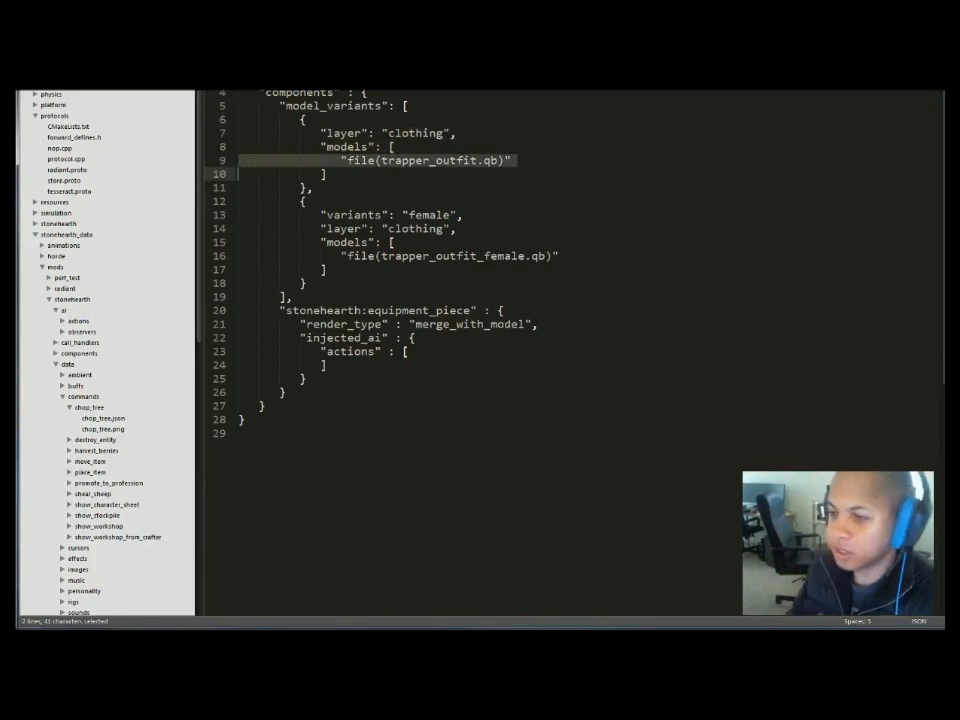
Highlight the "variants": "female" line and the trapper_outfit_female.qb model line in the second model_variants entry.
key(Down)
key(Down)
key(Down)
key(shift+Down)
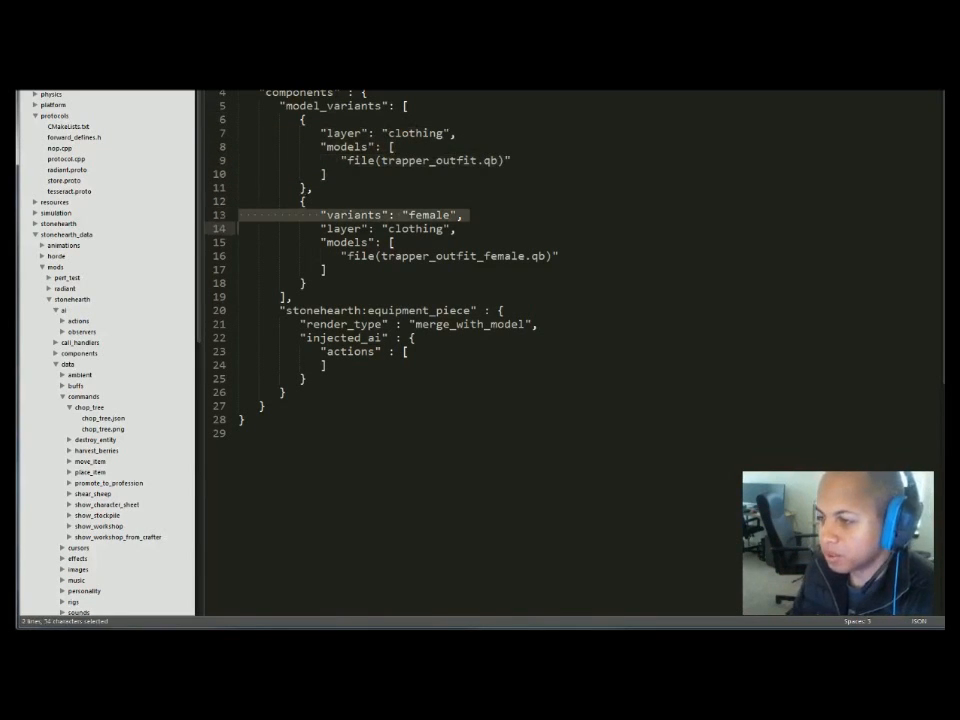
key(Down)
key(Down)
key(shift+Down)
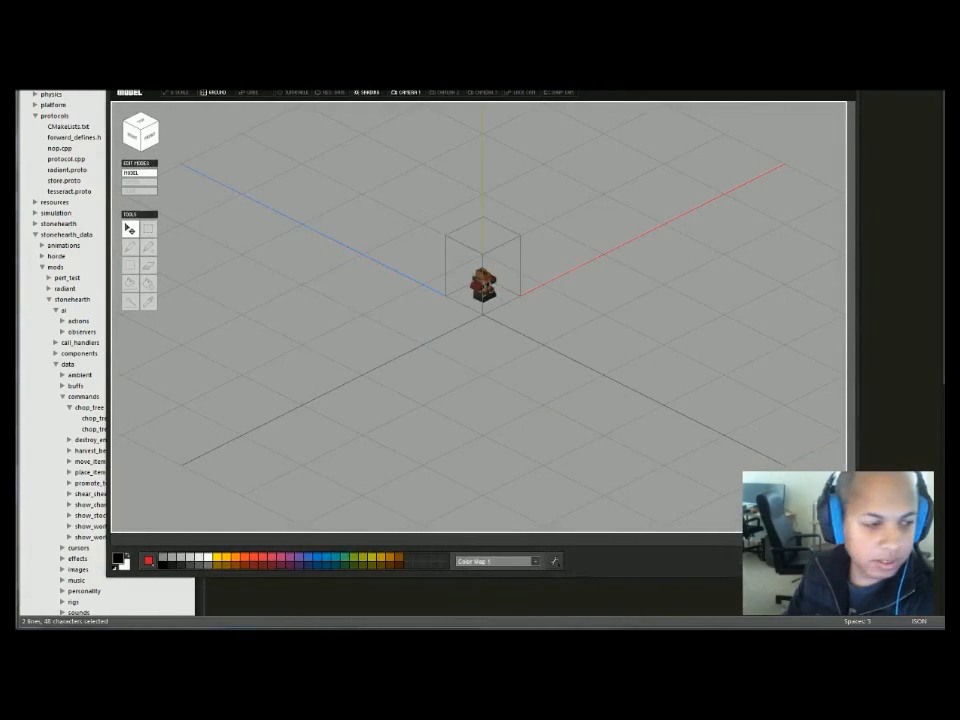
Inspect the voxel model of the female trapper outfit up close in Qubicle, and close it to return to the code.
click(484, 285)
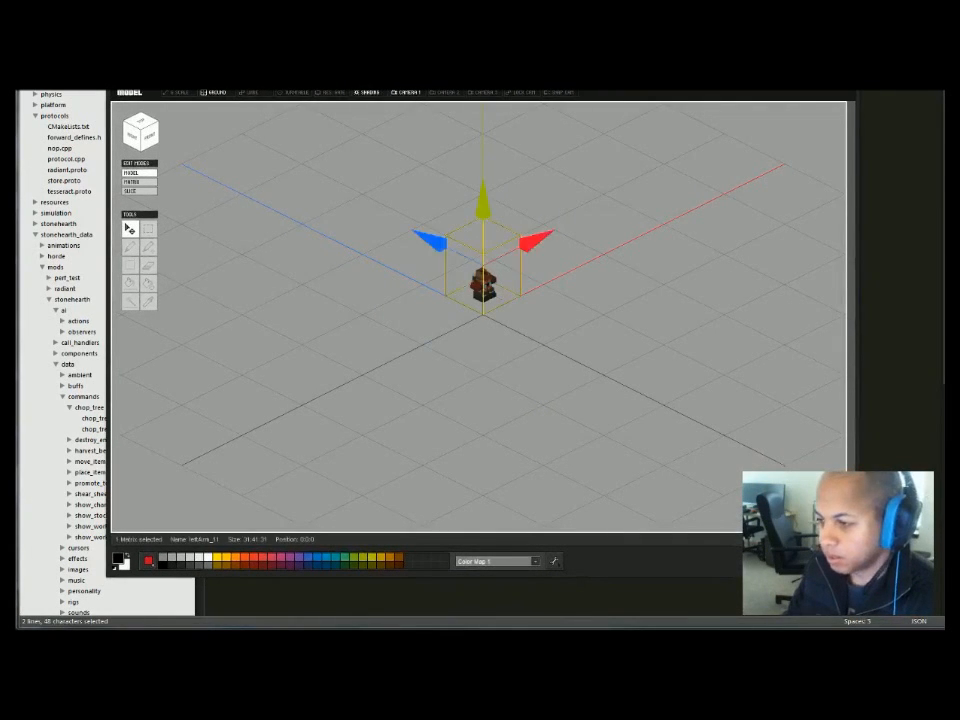
scroll(484, 285, up, 5)
middle_drag(484, 285, 500, 390)
scroll(500, 390, up, 1)
right_drag(500, 390, 465, 380)
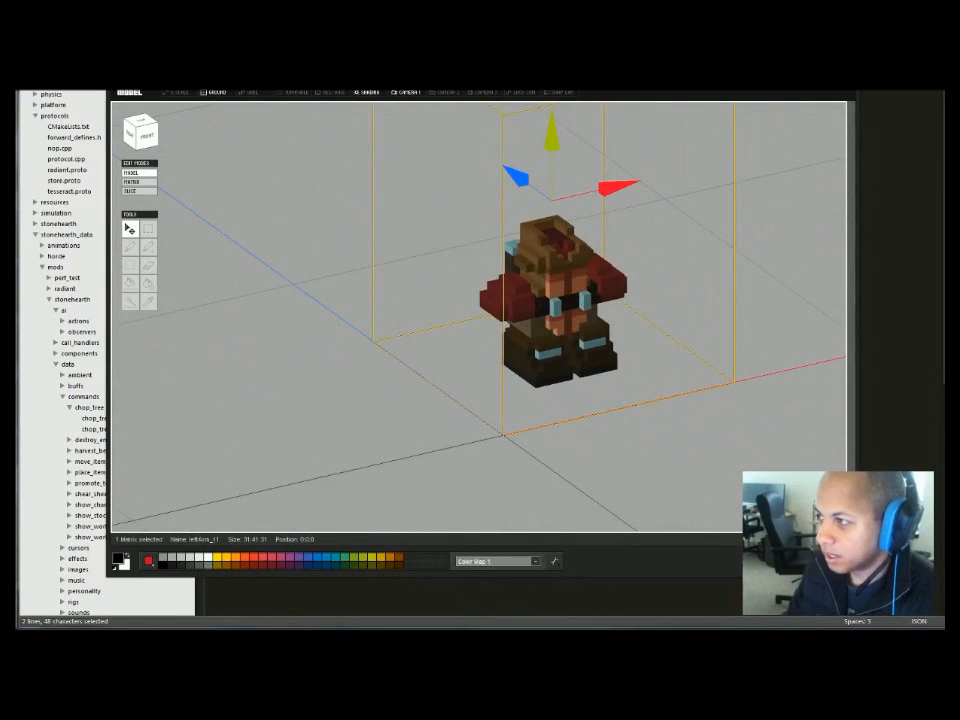
key(alt+F4)
click(483, 349)
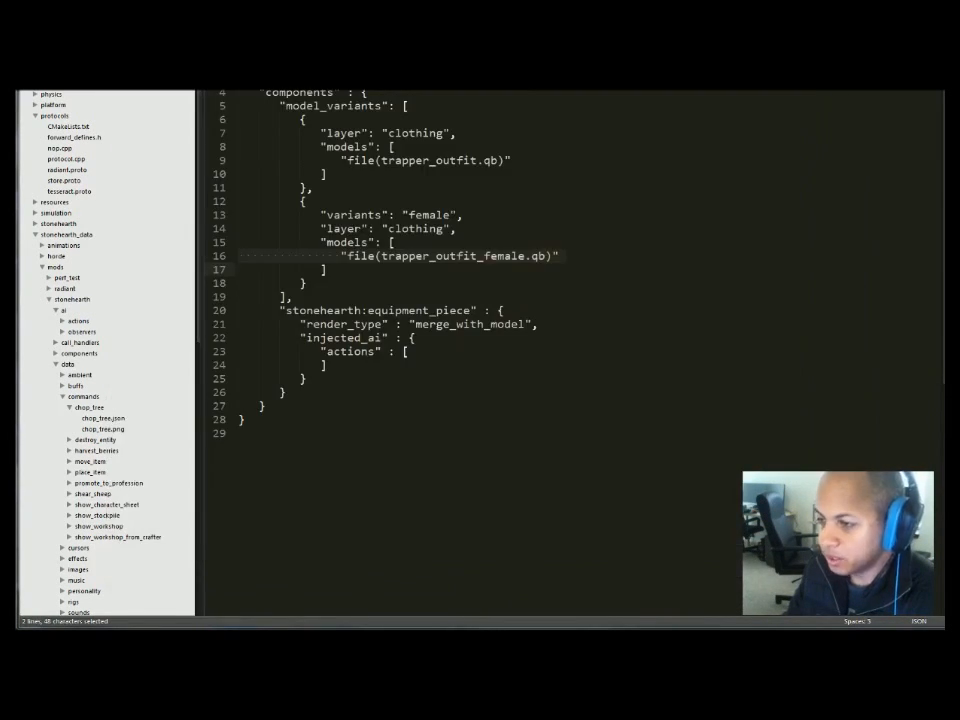
Highlight the female variant's variants, layer and models lines, and clear the selection.
click(300, 187)
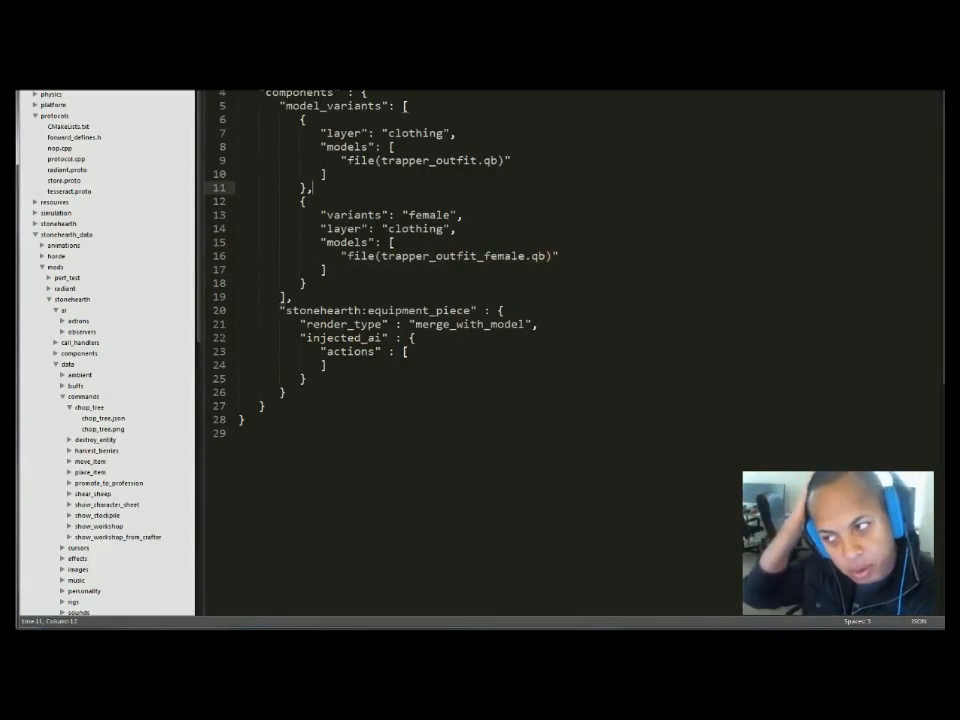
click(456, 215)
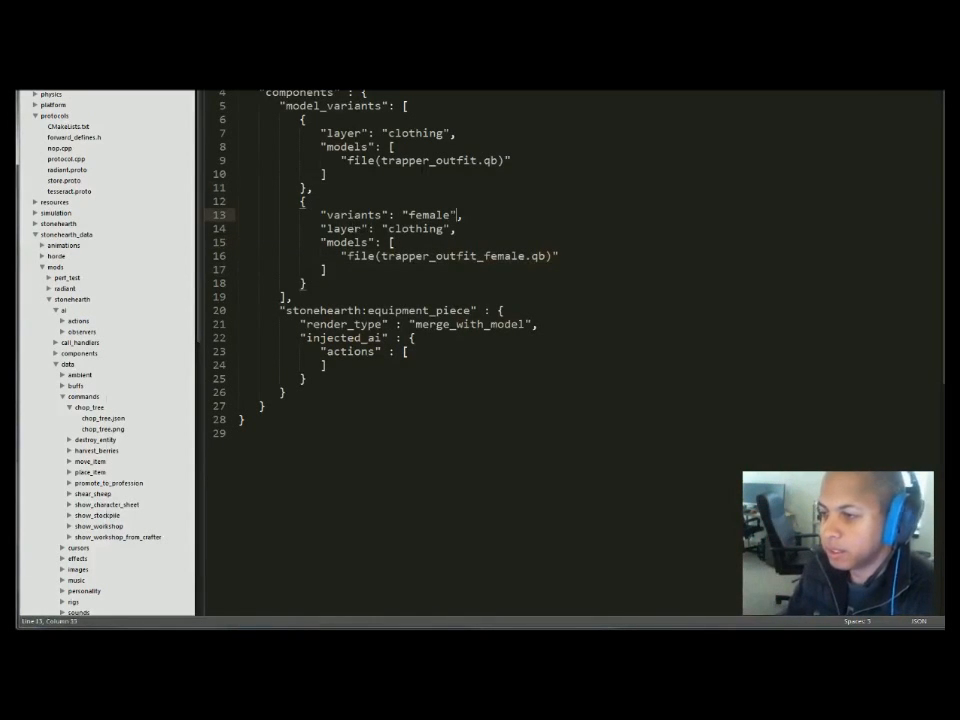
key(Home)
key(Up)
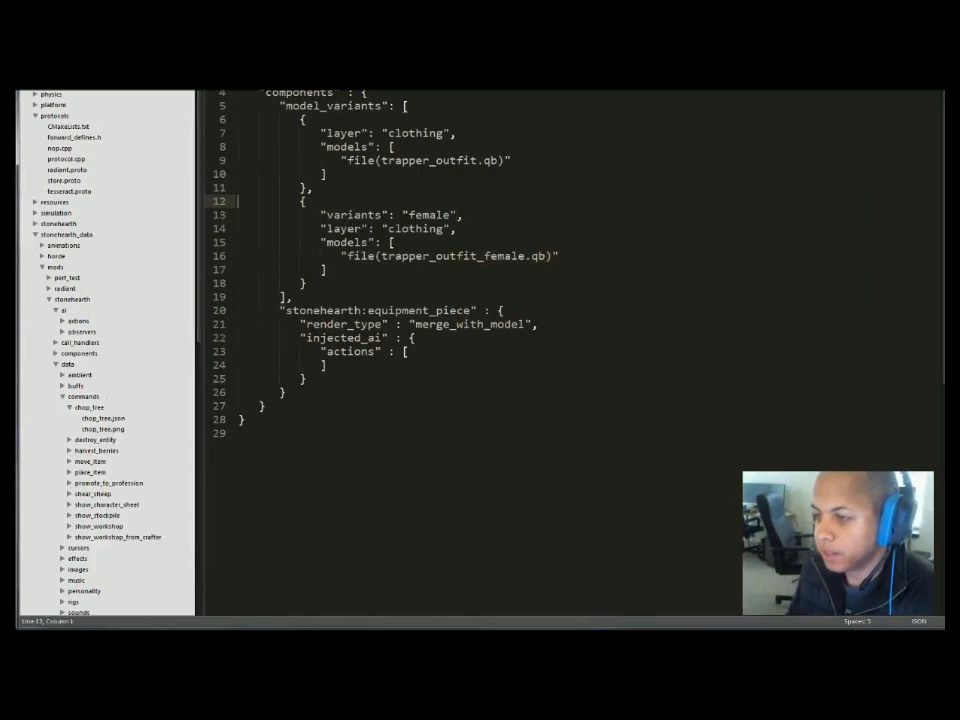
key(Down)
key(shift+Down)
key(shift+Down)
key(shift+Down)
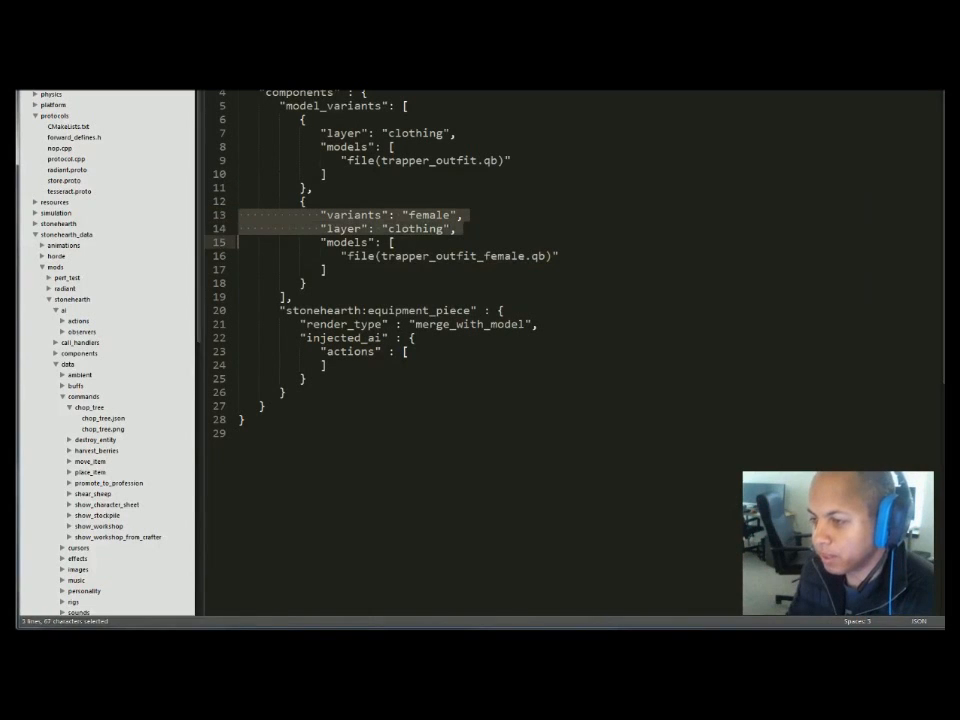
key(shift+Down)
key(shift+Down)
key(Down)
key(Down)
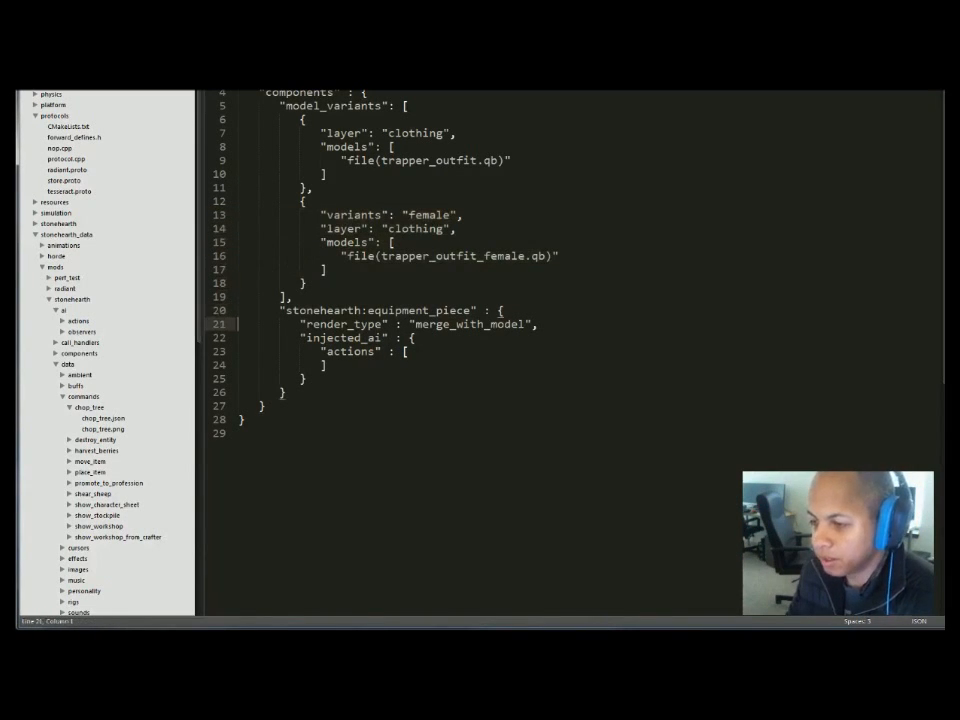
Highlight the whole model_variants block on lines 5 to 19, and clear the selection.
drag(280, 105, 292, 297)
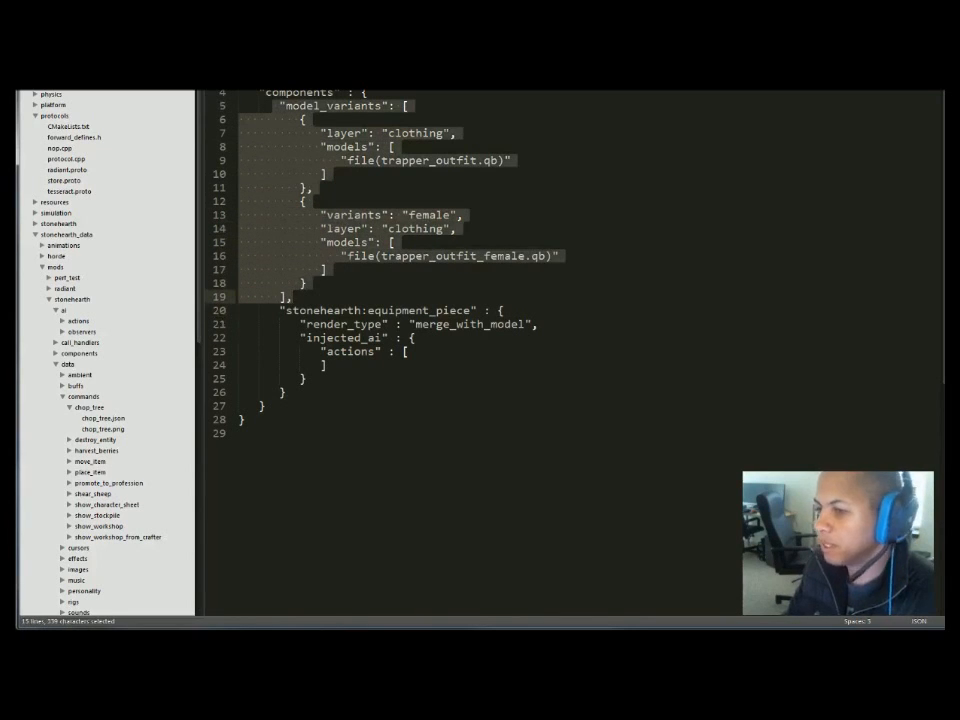
scroll(356, 285, down, 2)
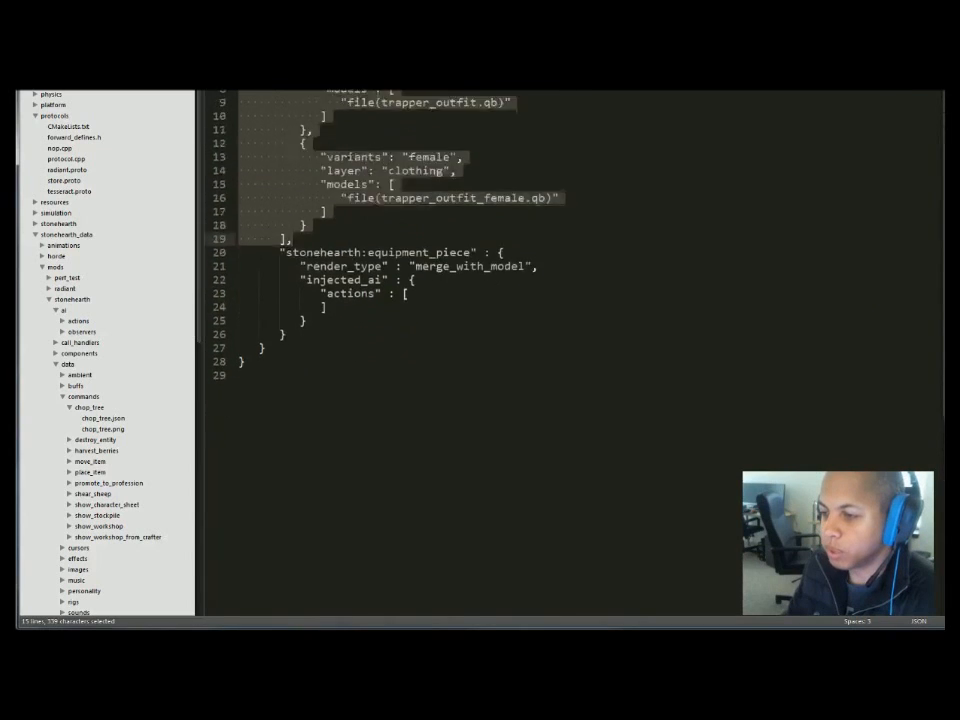
scroll(364, 281, up, 2)
click(364, 283)
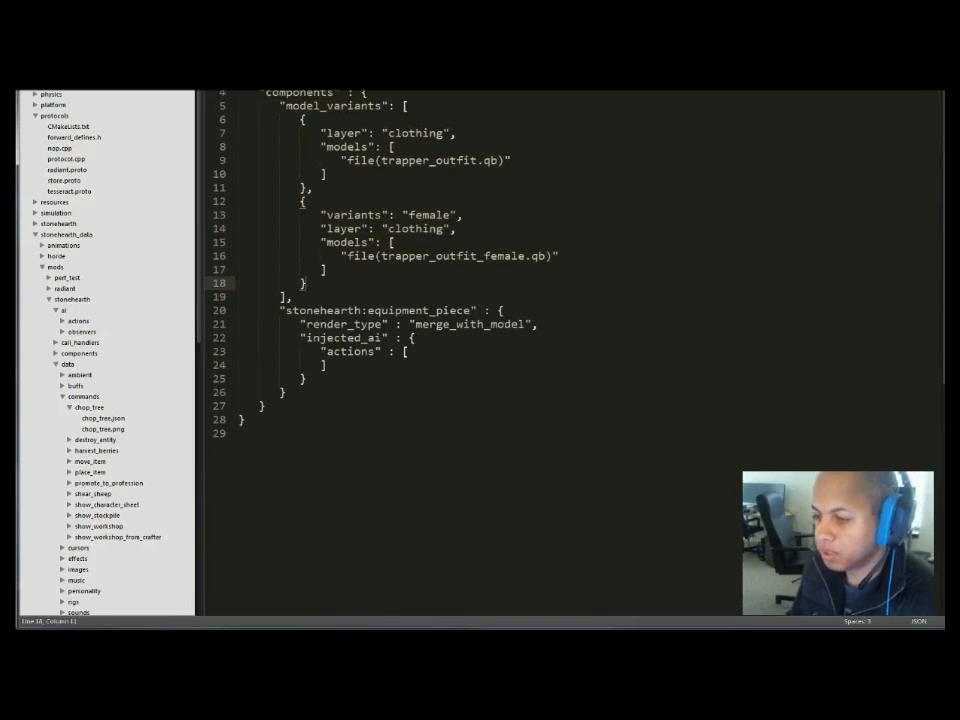
Highlight the opening lines of the stonehearth:equipment_piece component, narrowing the selection to its name line.
click(366, 310)
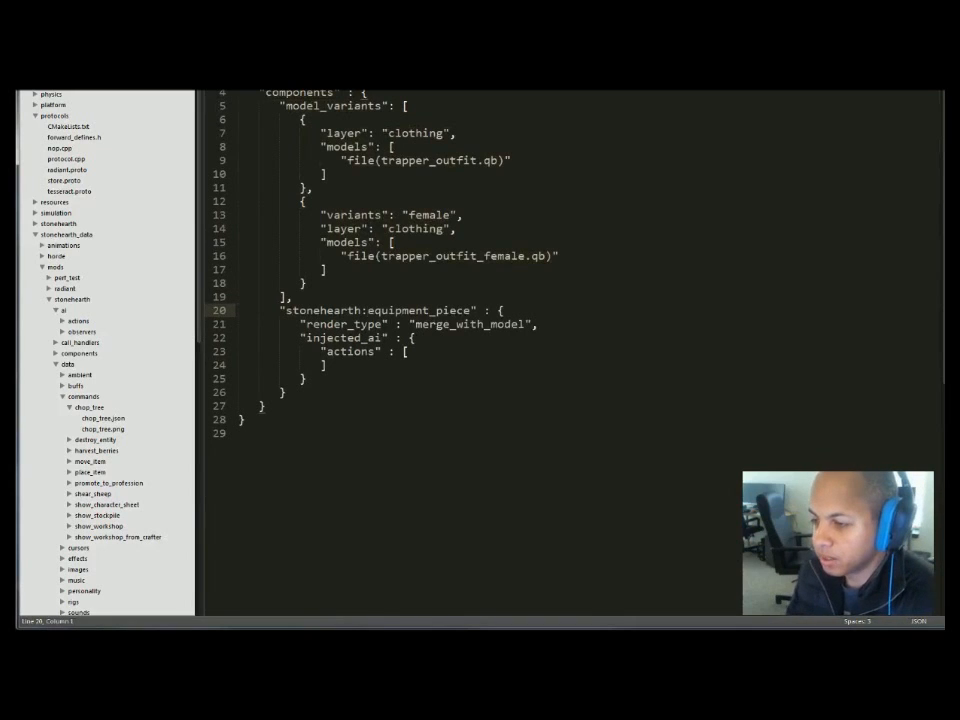
key(shift+Down)
key(shift+Down)
key(shift+Down)
key(shift+Down)
key(shift+Up)
key(shift+Up)
key(shift+Up)
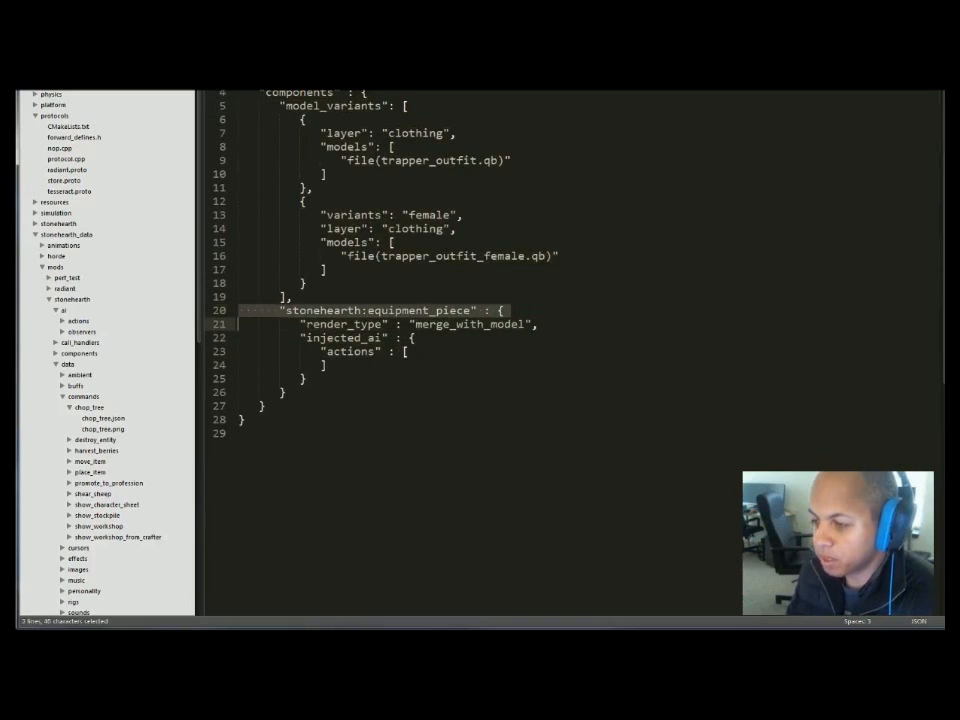
Highlight both clothing entries inside model_variants, and return the text cursor to the stonehearth:equipment_piece line.
key(shift+Up)
key(shift+Up)
key(shift+Up)
key(shift+Up)
key(shift+Up)
key(shift+Up)
key(shift+Up)
key(shift+Up)
key(shift+Up)
key(shift+Up)
key(shift+Up)
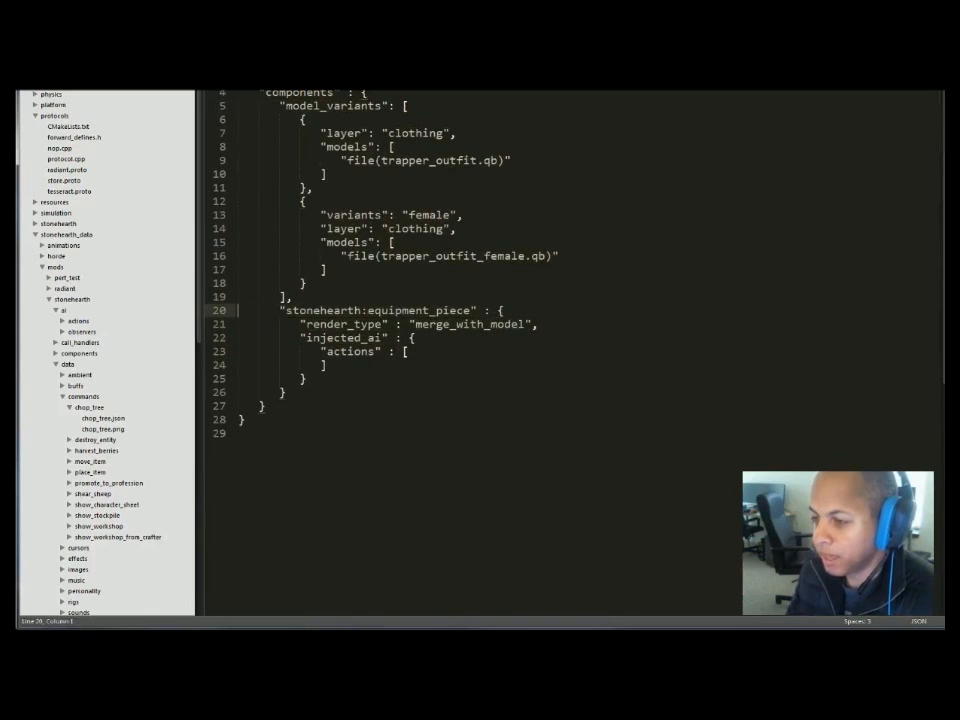
key(shift+Up)
key(shift+Up)
key(shift+Up)
key(shift+Up)
key(shift+Up)
key(shift+Down)
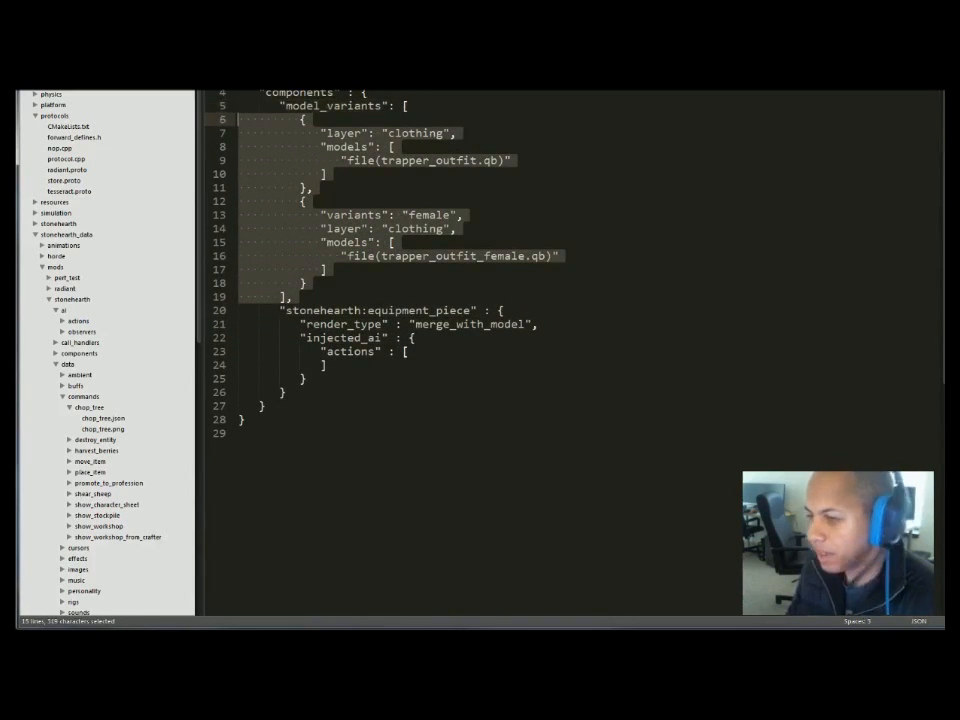
key(Down)
key(Down)
key(Down)
key(Up)
key(Up)
key(Up)
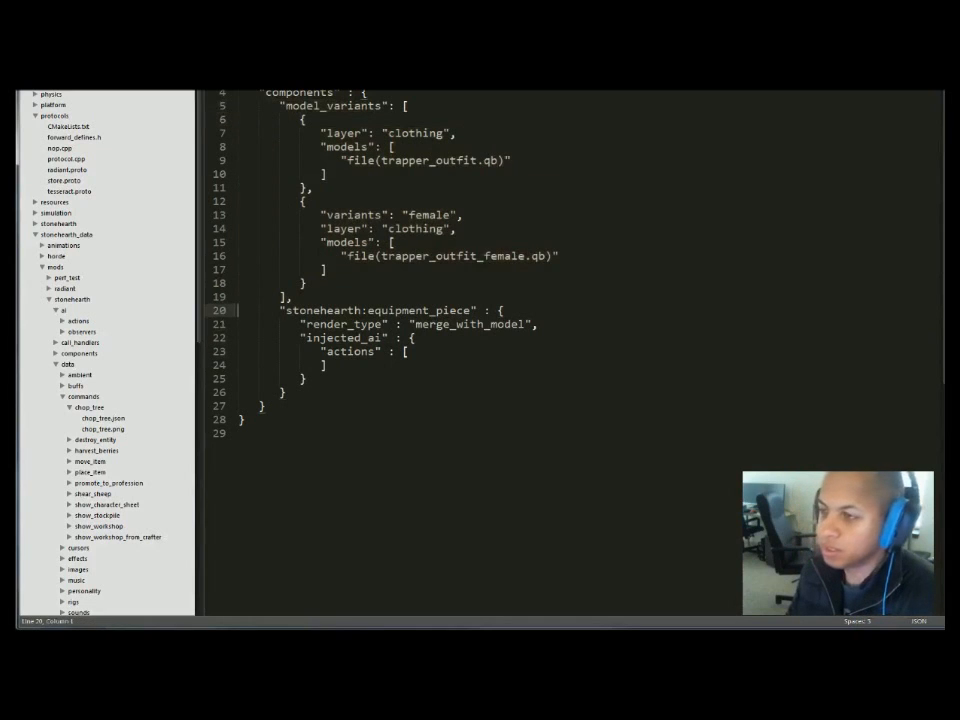
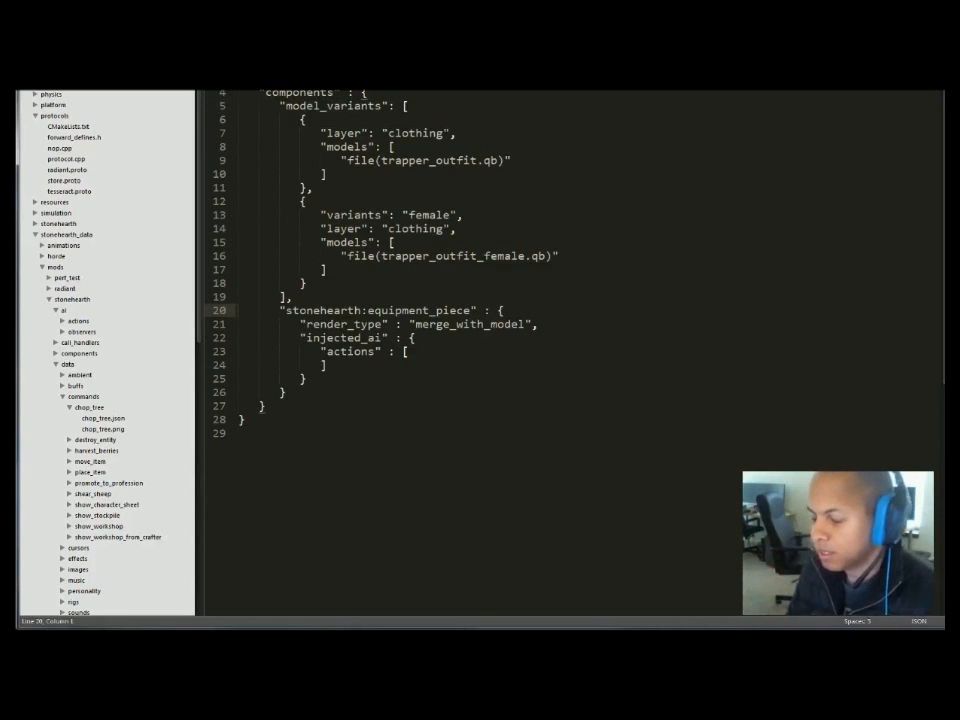
Highlight the render_type "merge_with_model" line of the equipment piece, and clear the selection.
key(Down)
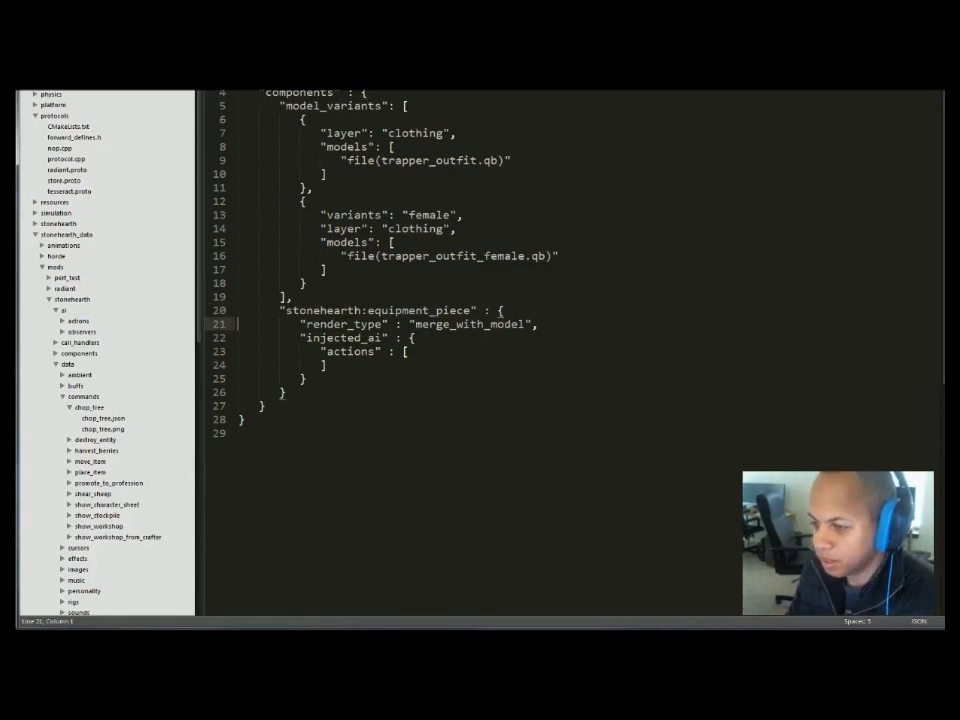
key(shift+Down)
key(Up)
key(Down)
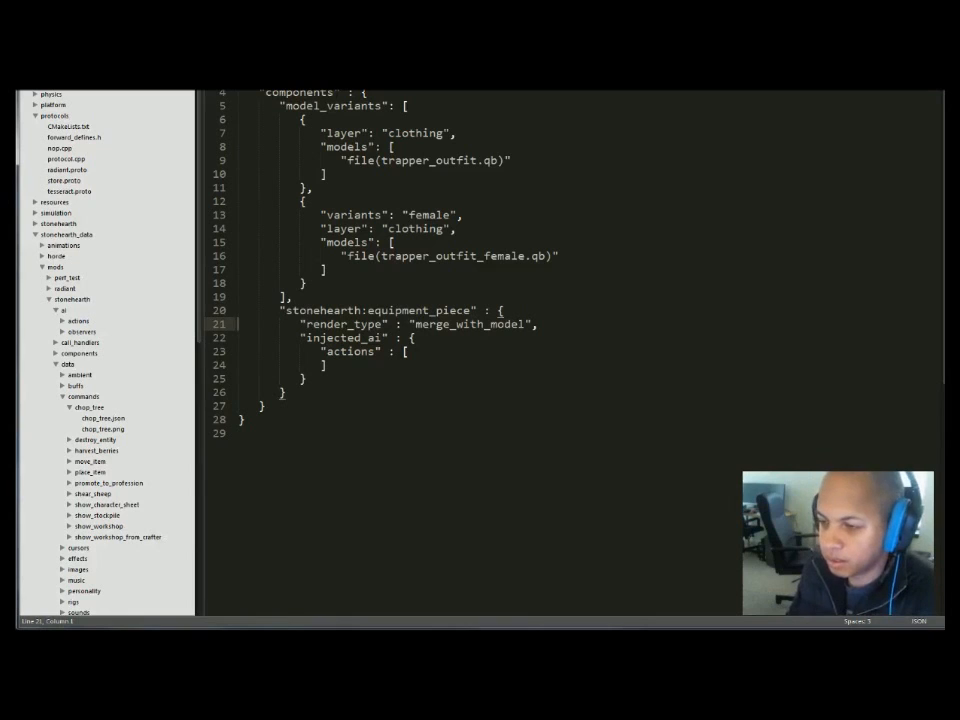
Add an indented entry "file(actions/trap_creature" to the empty actions list under injected_ai.
key(Down)
key(Down)
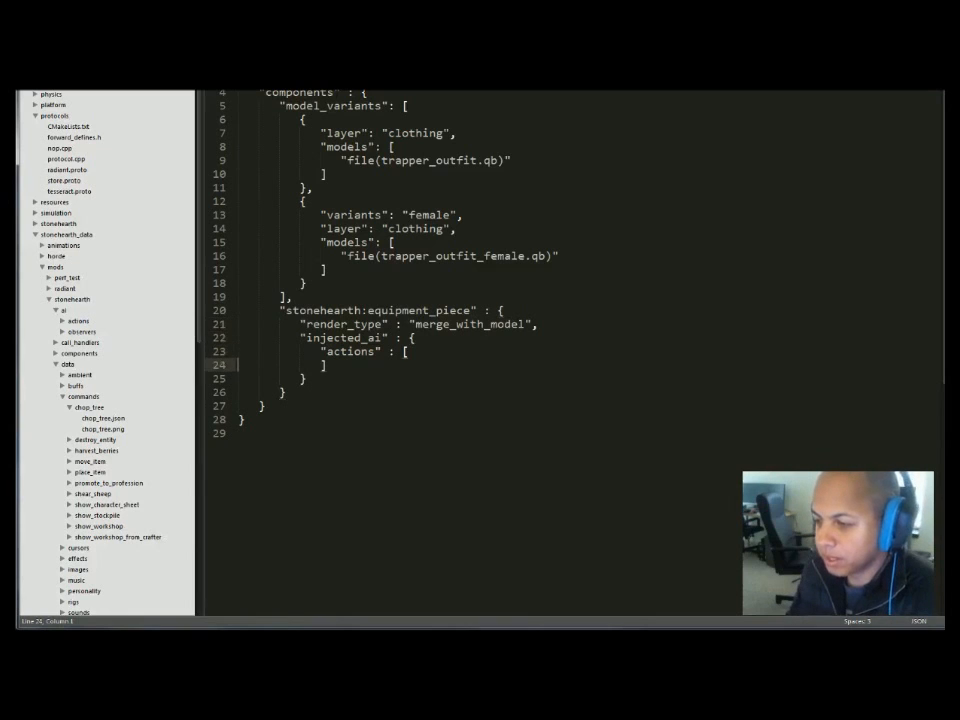
key(End)
key(Return)
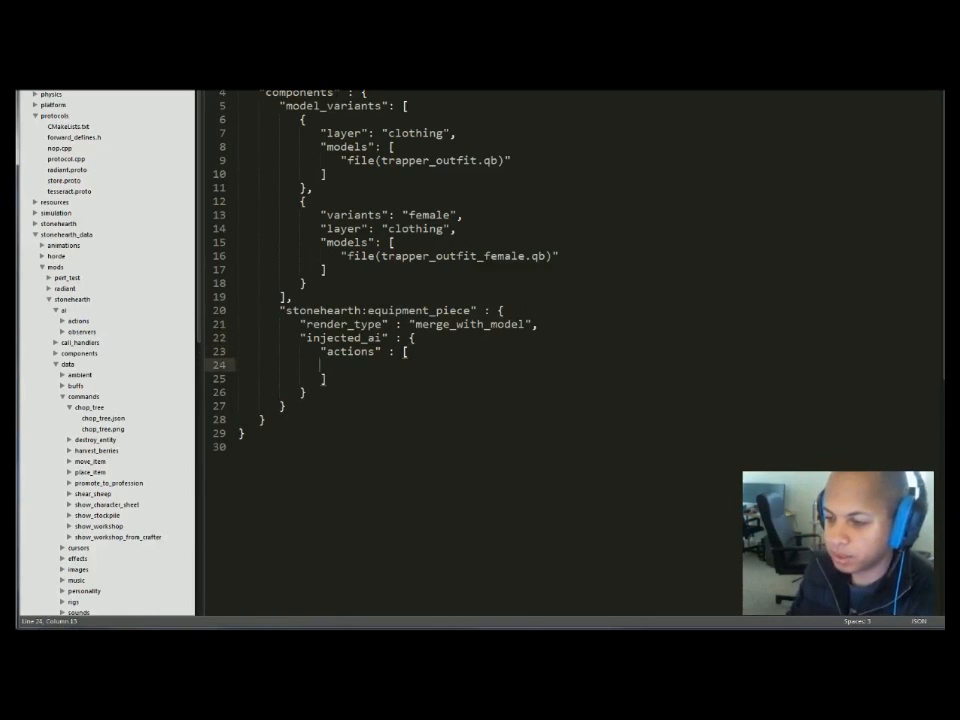
key(ctrl+z)
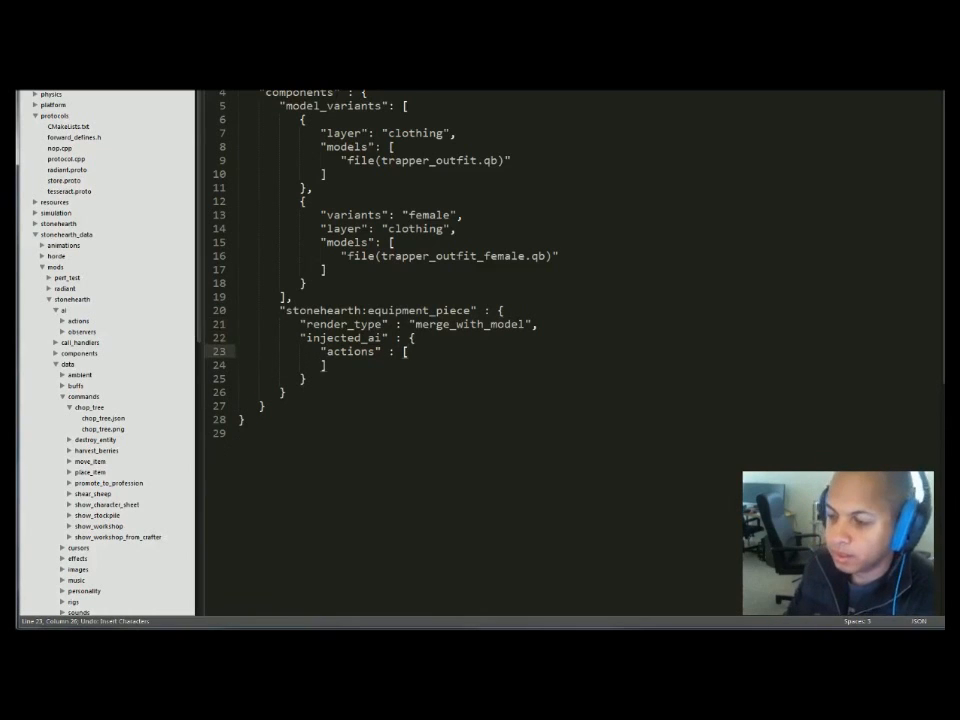
scroll(570, 352, down, 5)
scroll(570, 352, up, 5)
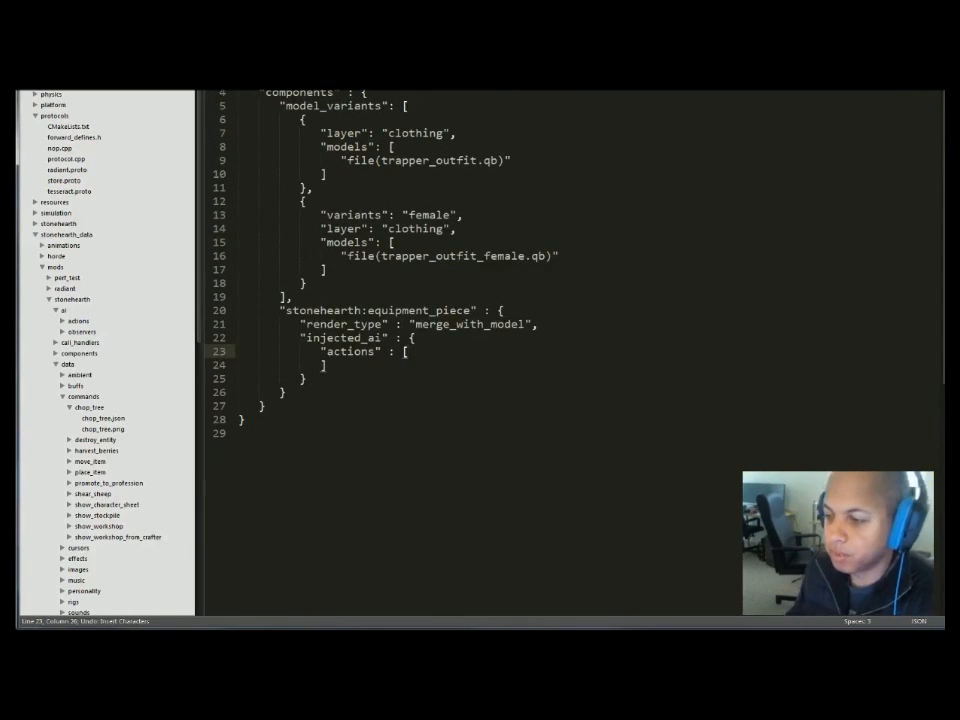
key(Return)
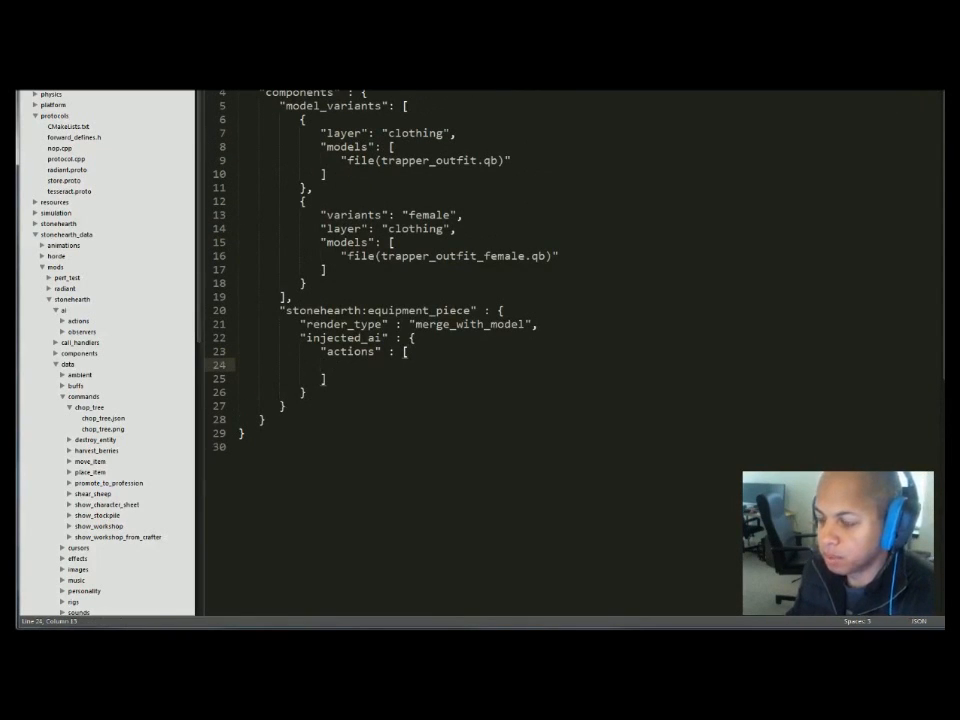
key(Tab)
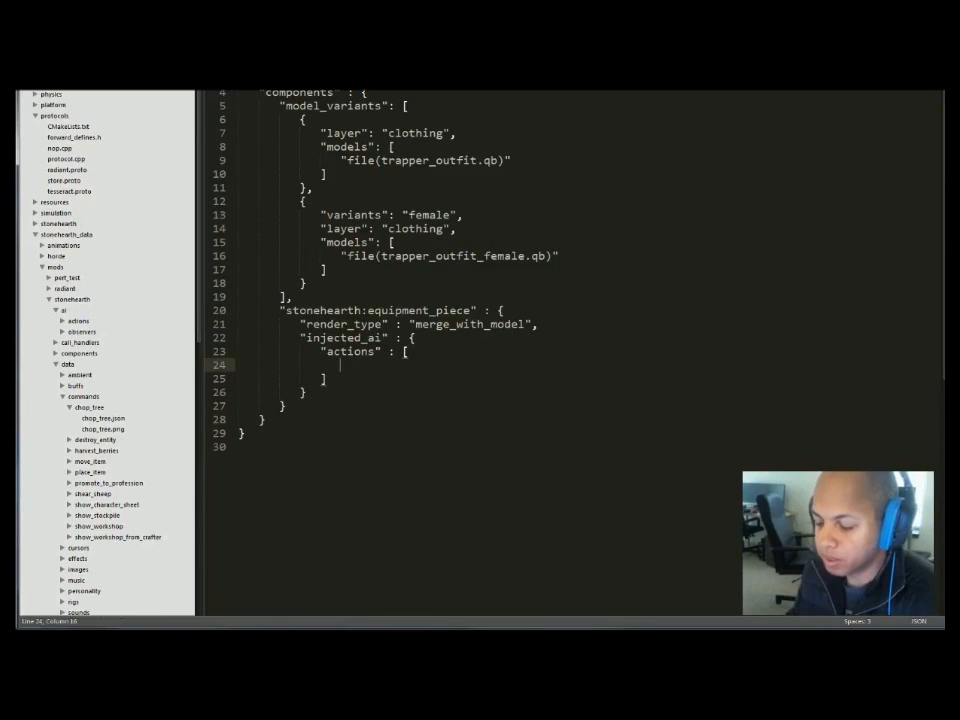
text(")
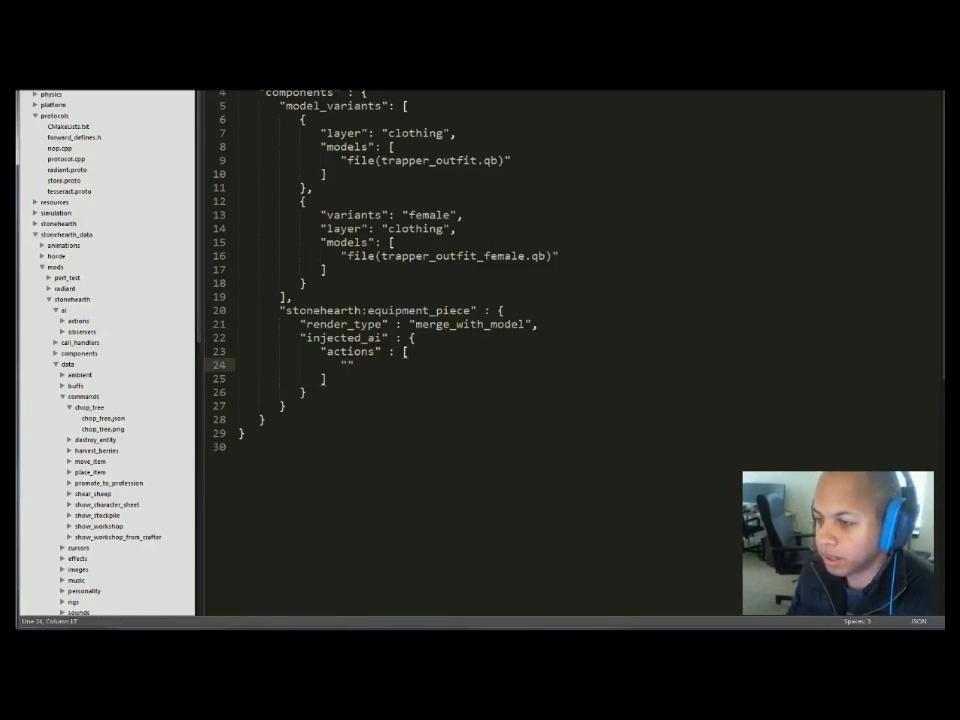
text(file()
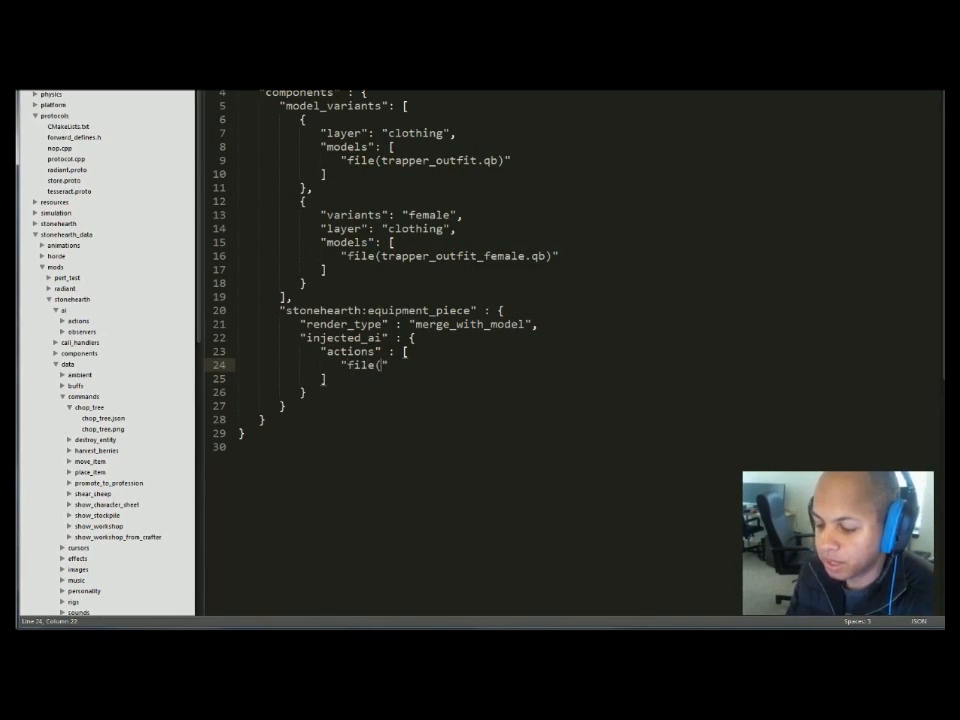
text(actions/trap_creature)
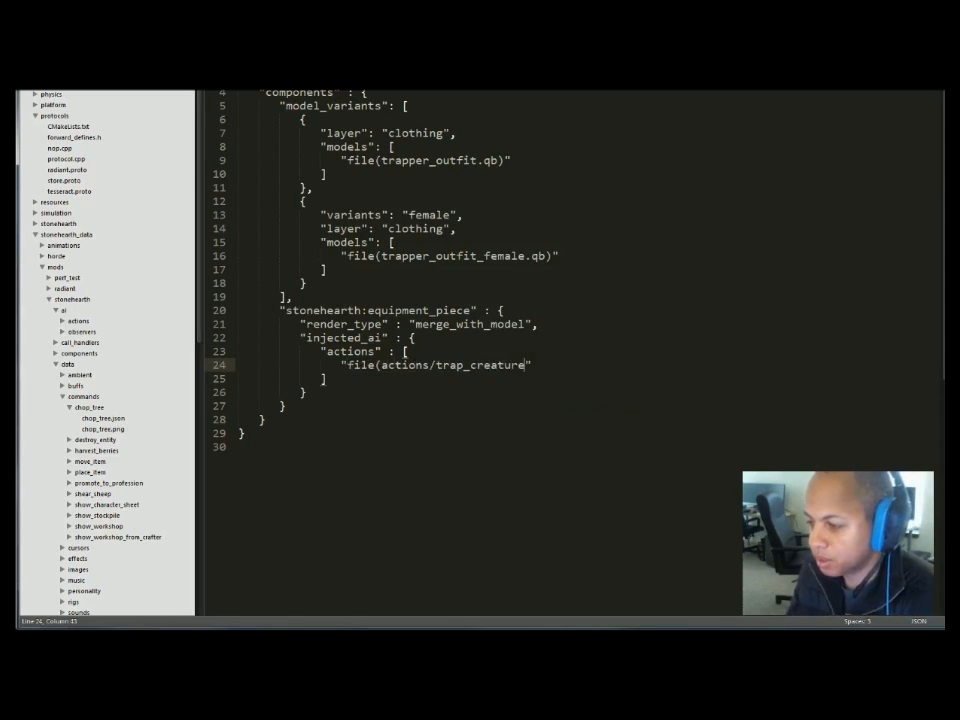
Replace the "file(actions/trap_creature" entry in the injected_ai actions list with "stonehearth:trapper:trap_critter_action".
key(Left)
key(Left)
key(Left)
key(Left)
key(Left)
key(Left)
key(Left)
key(Left)
key(Left)
key(Left)
key(Left)
key(Left)
key(Left)
key(Left)
key(Left)
key(Left)
key(Left)
key(Left)
key(Left)
key(Left)
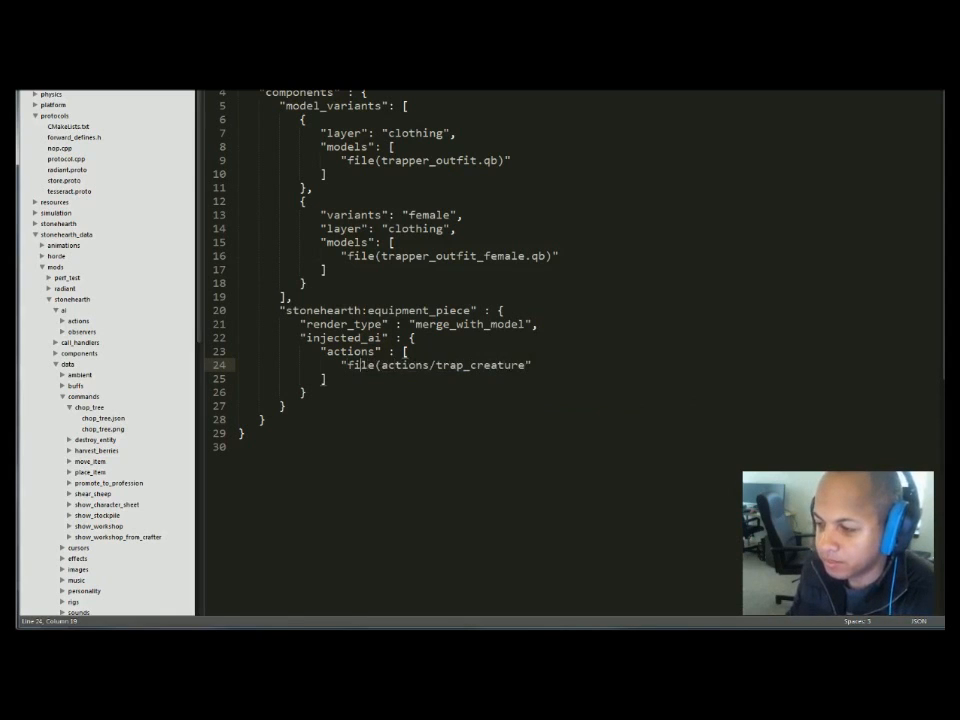
key(ctrl+Left)
key(shift+End)
key(shift+Left)
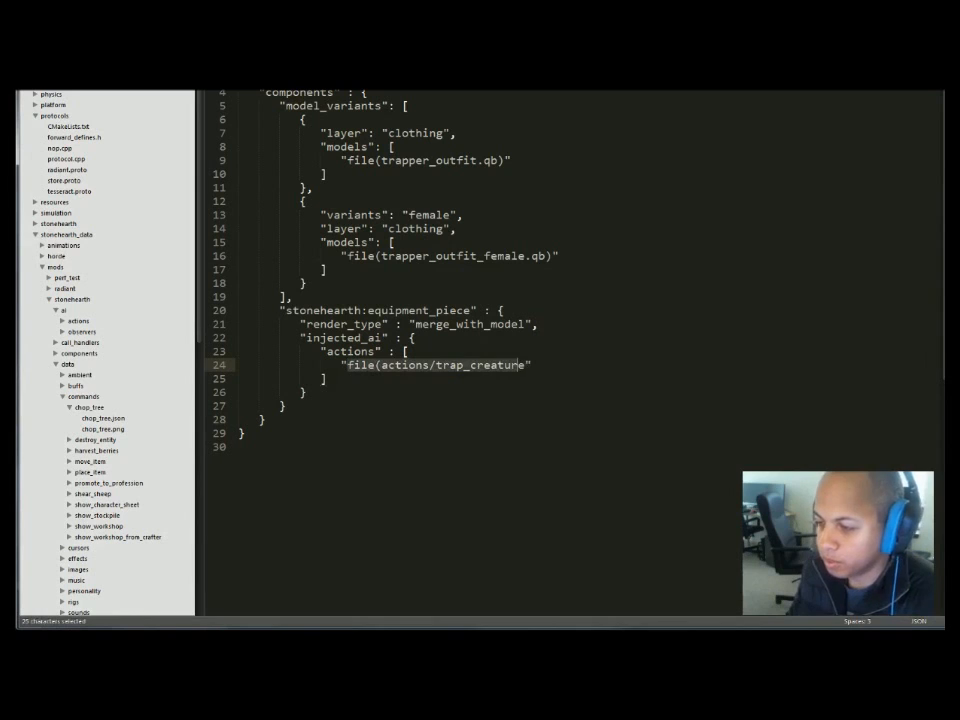
text(stonehearth:)
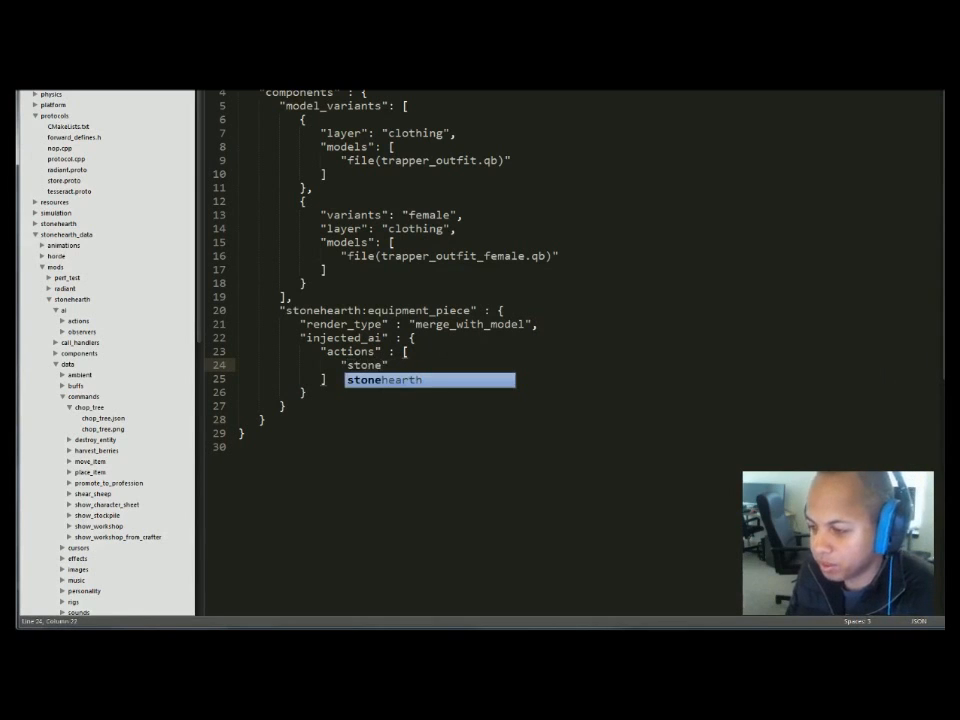
text(trapper:tr)
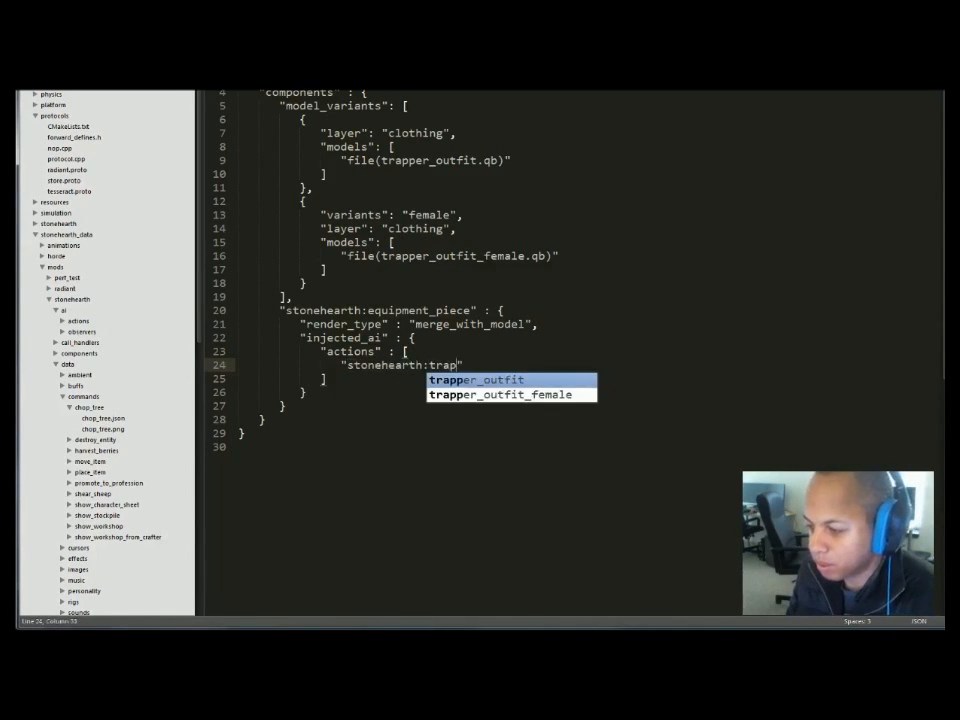
text(ap_)
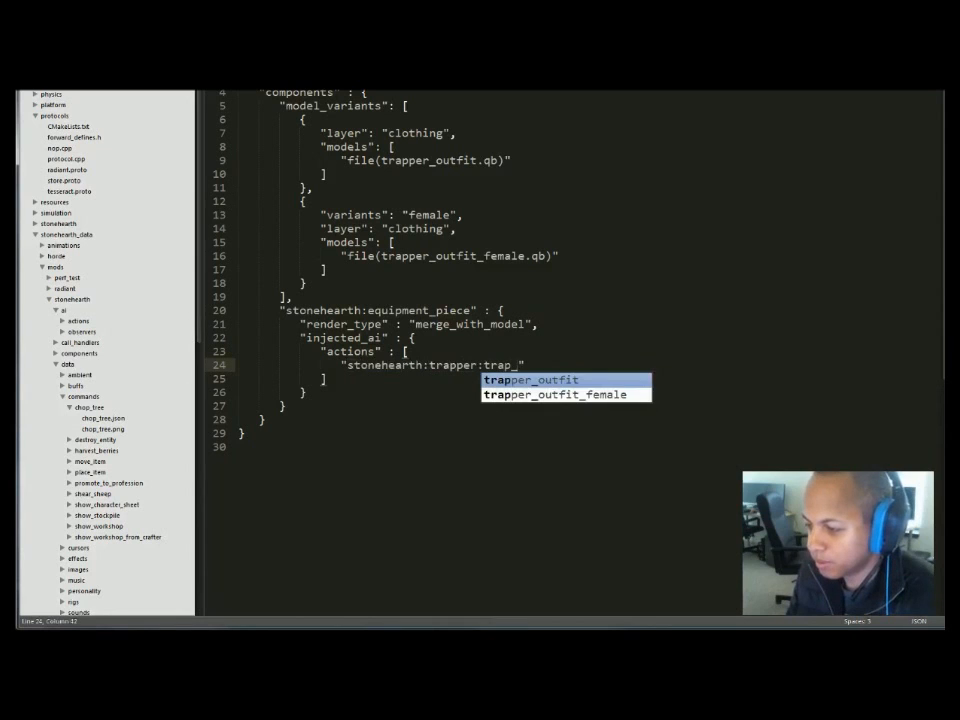
text(critter_action)
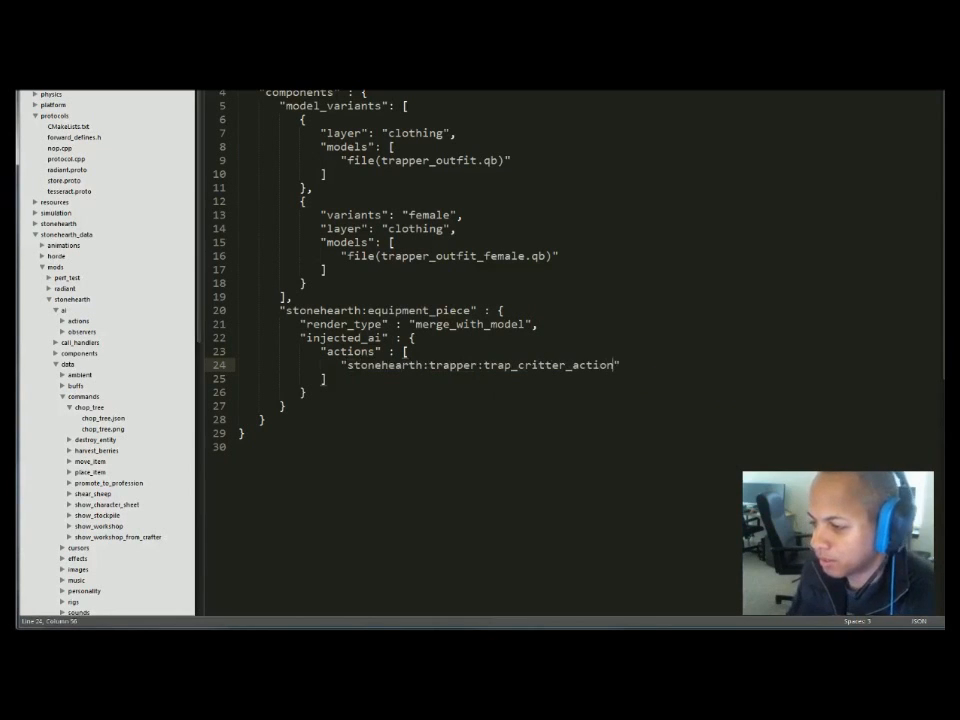
Add a second entry, "stonehearth:trapper:skin_critter_action", to the actions list, separated from the first by a comma.
key(End)
text(,)
key(Return)
key(Return)
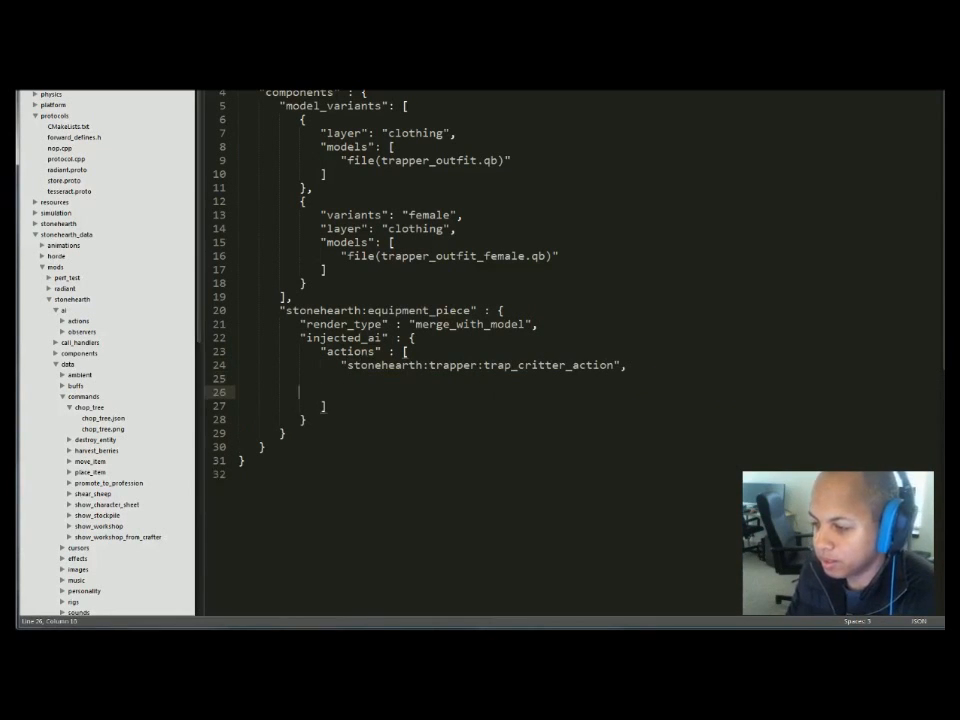
key(BackSpace)
key(BackSpace)
key(BackSpace)
key(BackSpace)
key(BackSpace)
key(Return)
text("stonehearth:trapper:skin)
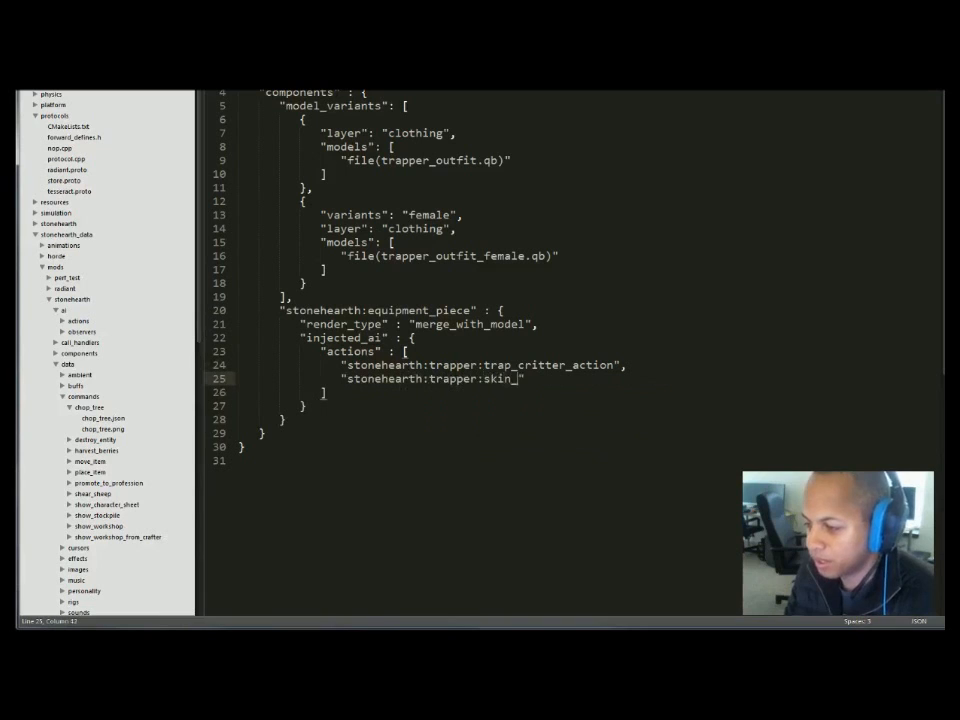
text(_critter_action)
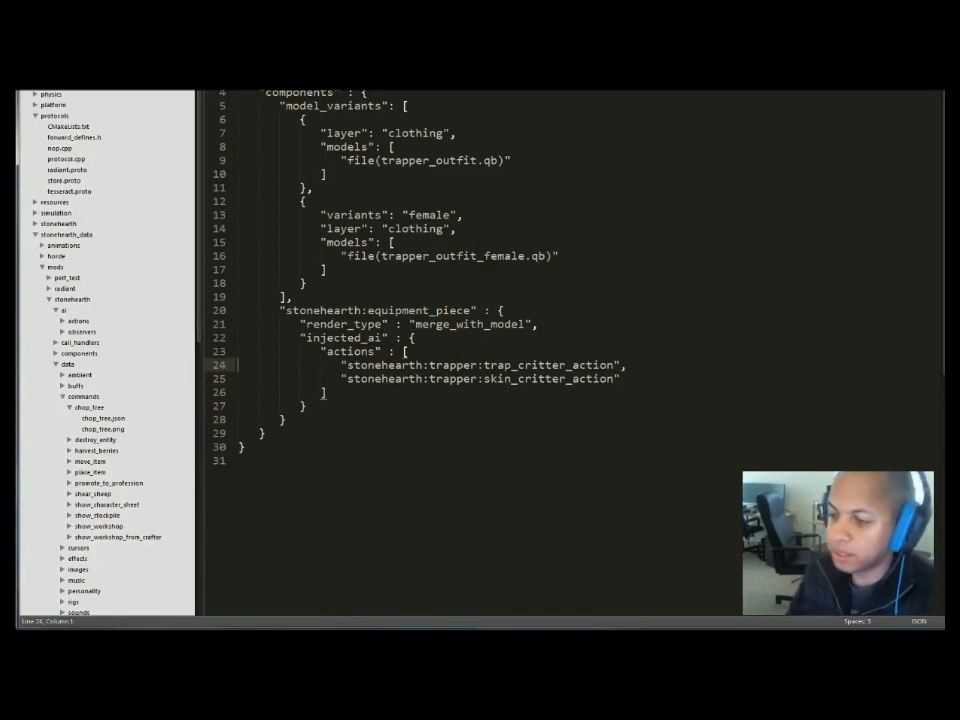
Highlight both entries of the actions list together, followed by each one separately, and clear the selection.
key(Up)
key(ctrl+l)
key(ctrl+l)
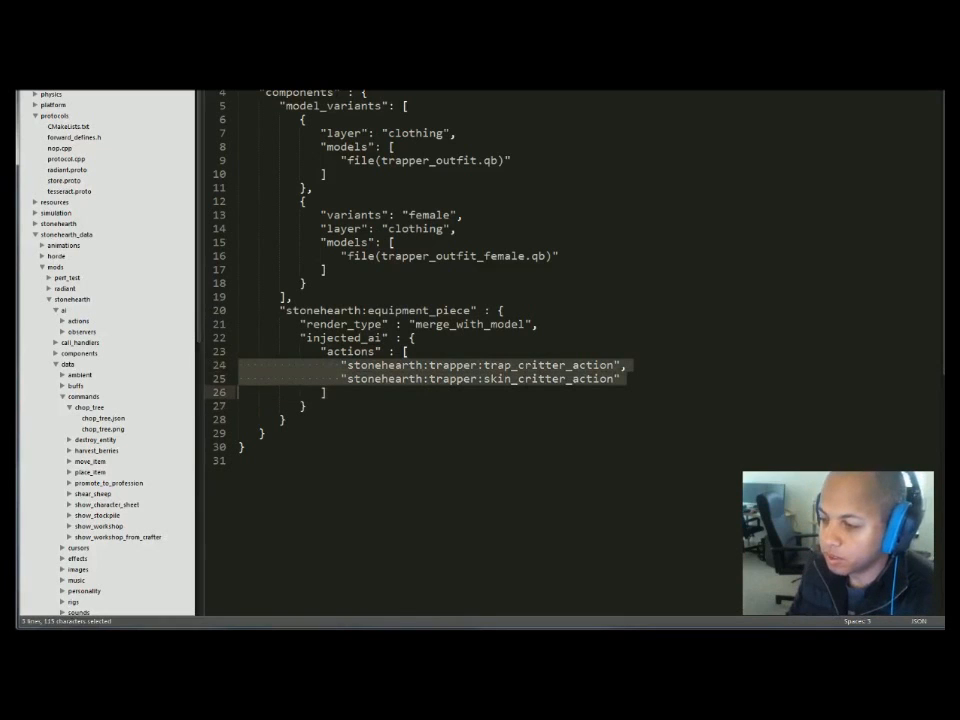
key(Up)
key(Up)
key(ctrl+l)
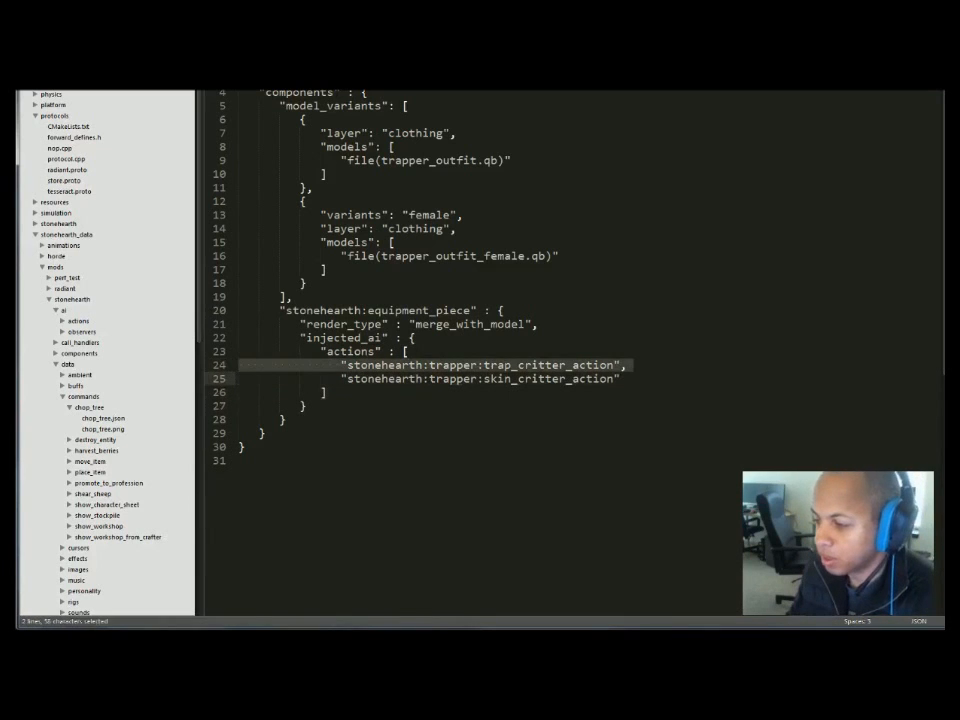
key(Right)
key(ctrl+l)
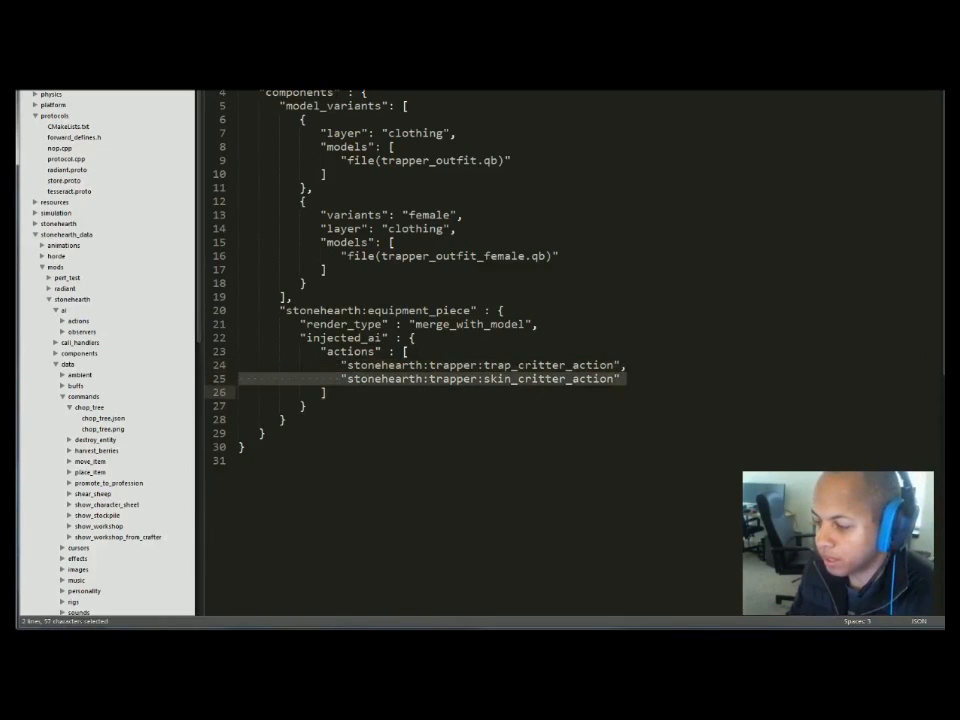
key(Up)
key(Up)
key(Up)
key(Up)
key(Up)
key(Up)
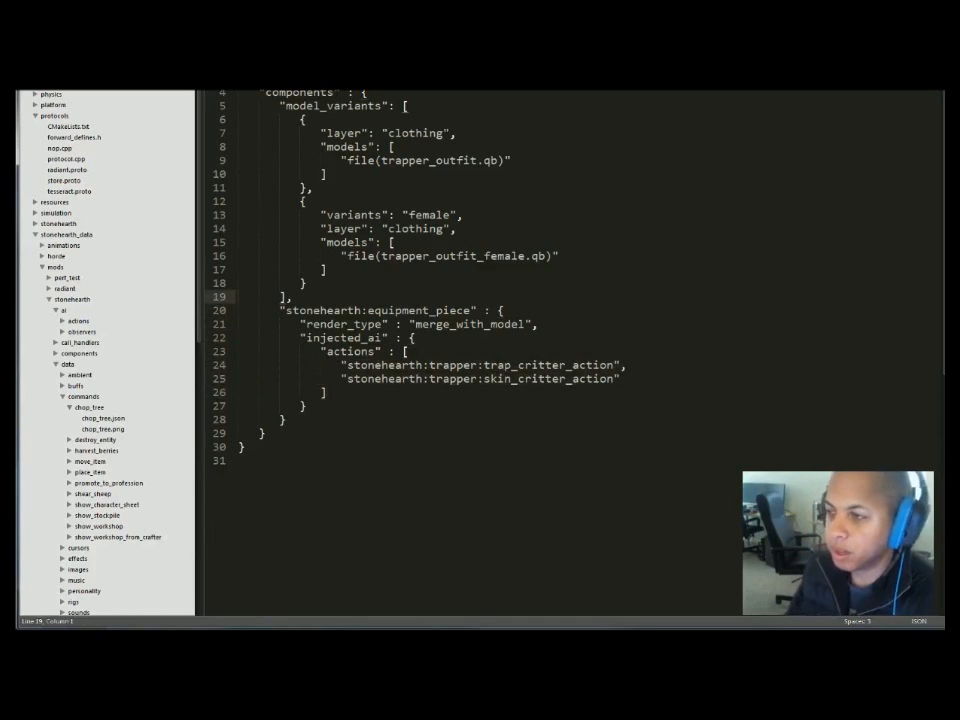
Highlight the skin_critter_action line alone, and extend the highlight to both critter actions.
key(Down)
key(Down)
key(Down)
key(Down)
key(End)
click(539, 367)
key(Home)
key(Home)
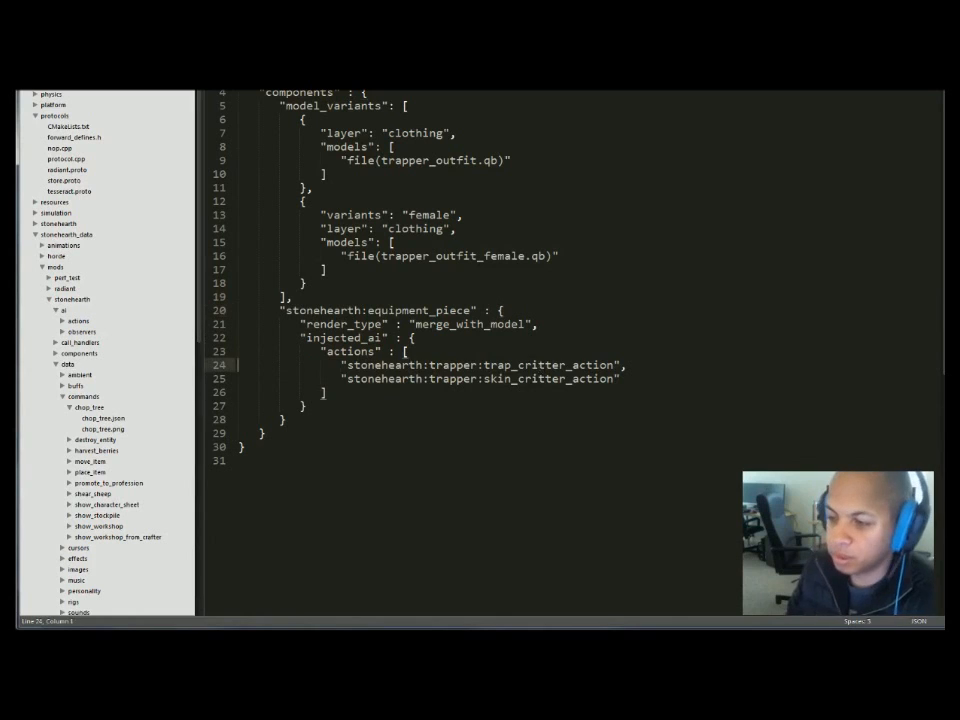
key(shift+Down)
key(shift+Down)
key(shift+Down)
key(Up)
key(Down)
key(Down)
key(Down)
key(Up)
key(shift+Down)
key(shift+Down)
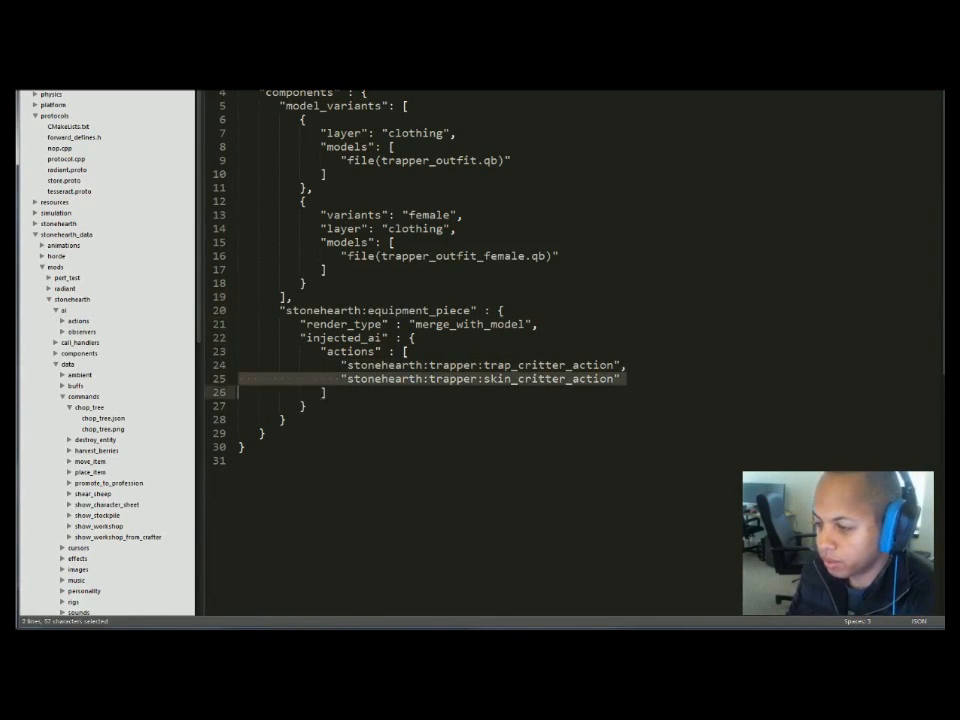
key(Up)
key(Up)
key(Down)
key(shift+Down)
key(shift+Down)
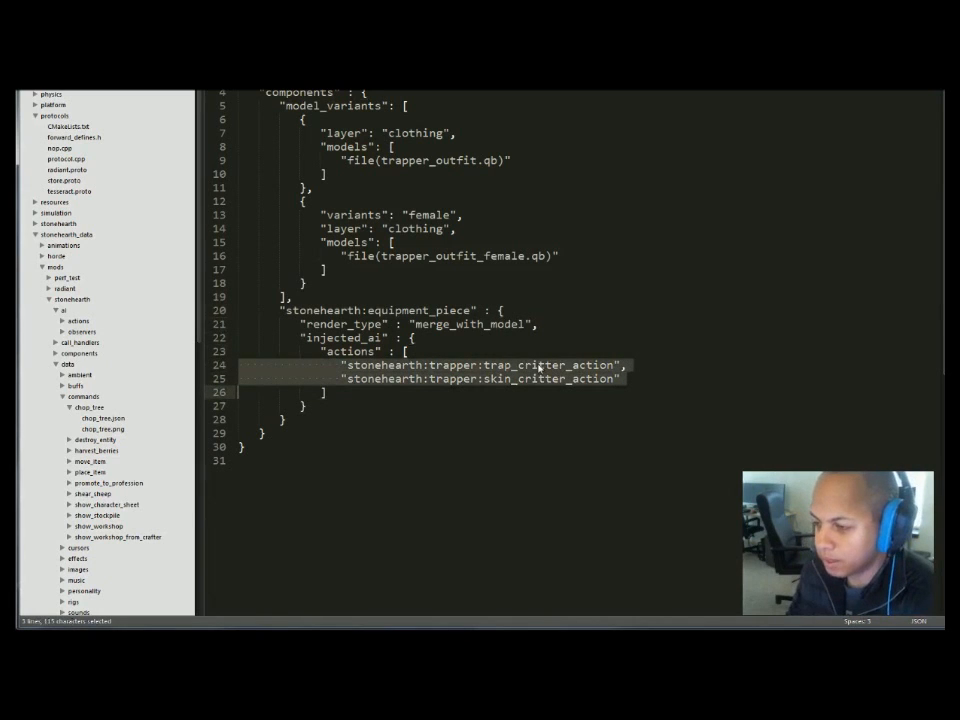
Highlight the closing line of model_variants together with the stonehearth:equipment_piece opening line, and clear the selection.
key(Up)
key(Up)
key(Up)
key(Up)
key(Up)
key(Up)
key(Up)
key(shift+Down)
key(shift+Down)
key(shift+Down)
key(shift+Down)
key(shift+Down)
key(shift+Down)
key(shift+Down)
key(shift+Down)
key(shift+Down)
key(shift+Down)
key(shift+Down)
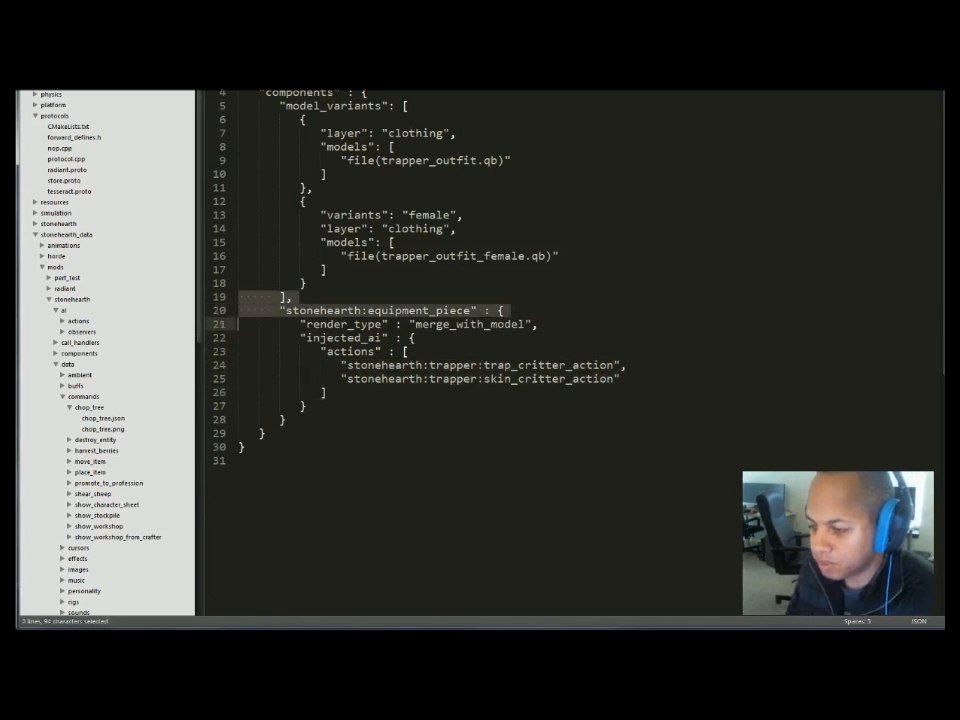
key(Left)
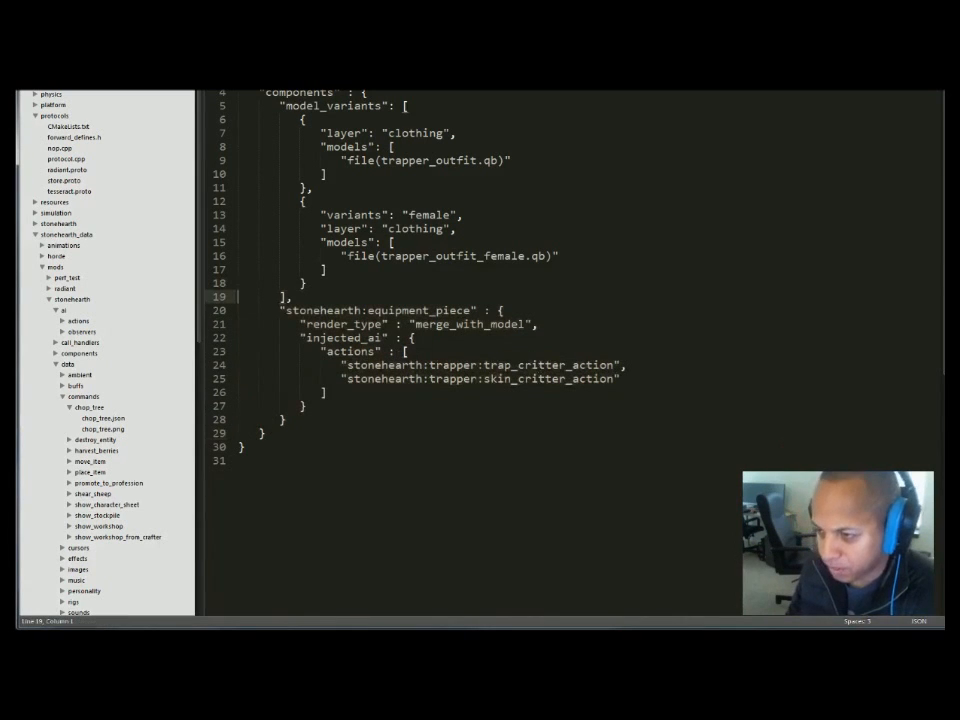
Highlight the trap_critter_action and skin_critter_action lines inside injected_ai again.
key(Down)
key(Down)
key(Down)
key(Down)
key(Down)
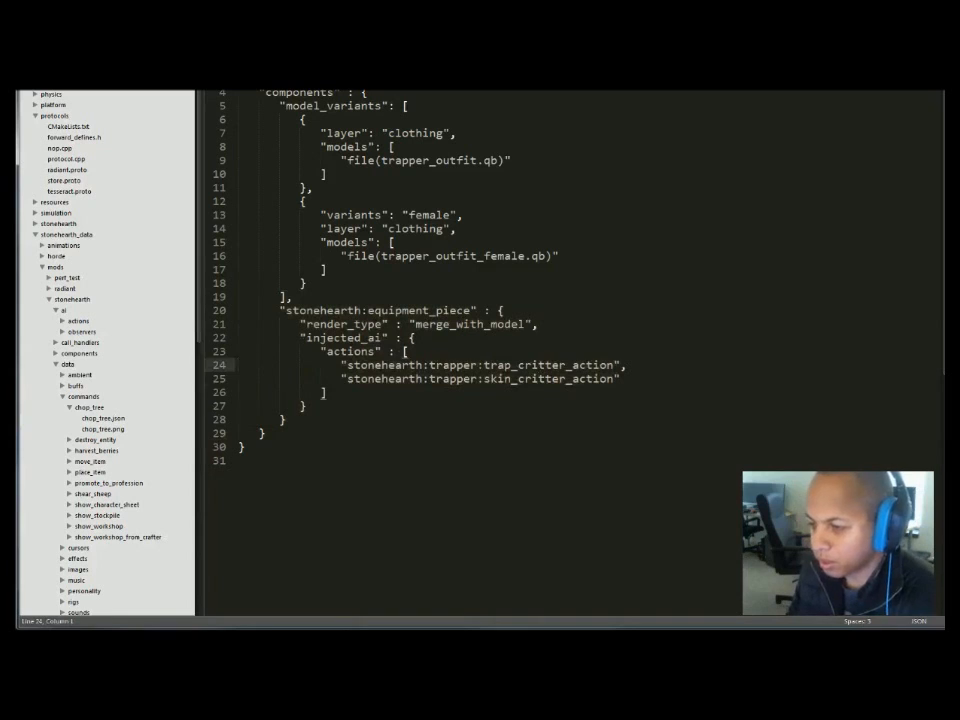
key(shift+Down)
key(shift+Down)
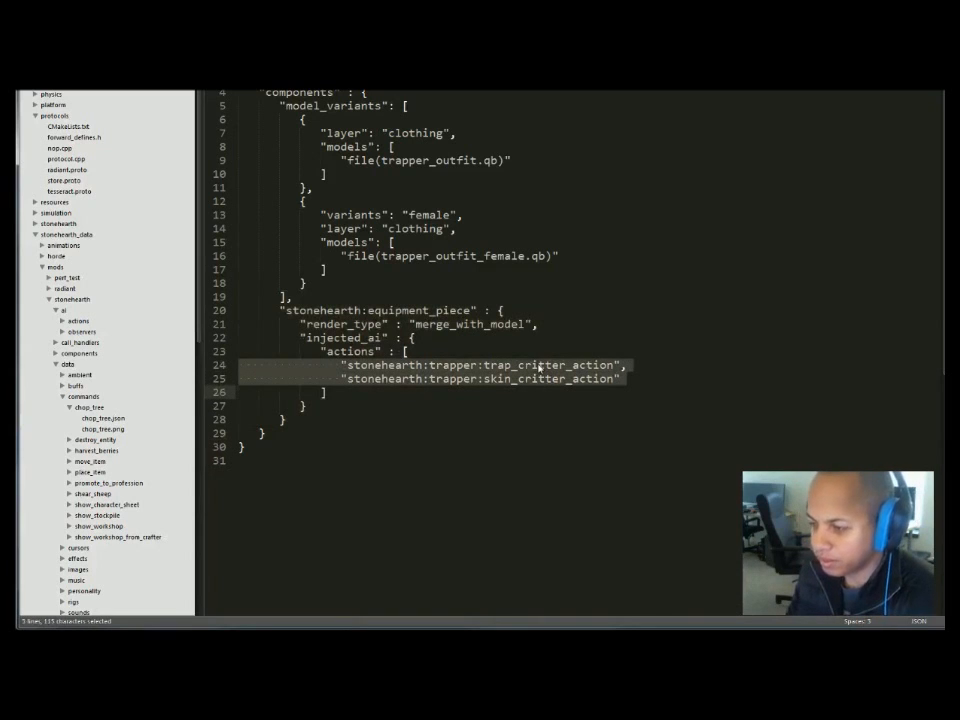
key(shift+Up)
key(shift+Up)
key(shift+Up)
key(shift+Down)
key(shift+Down)
key(shift+Down)
Highlight the stonehearth:equipment_piece opening line together with its render_type line.
key(Up)
key(Up)
key(Up)
key(Up)
key(Up)
key(Up)
key(Up)
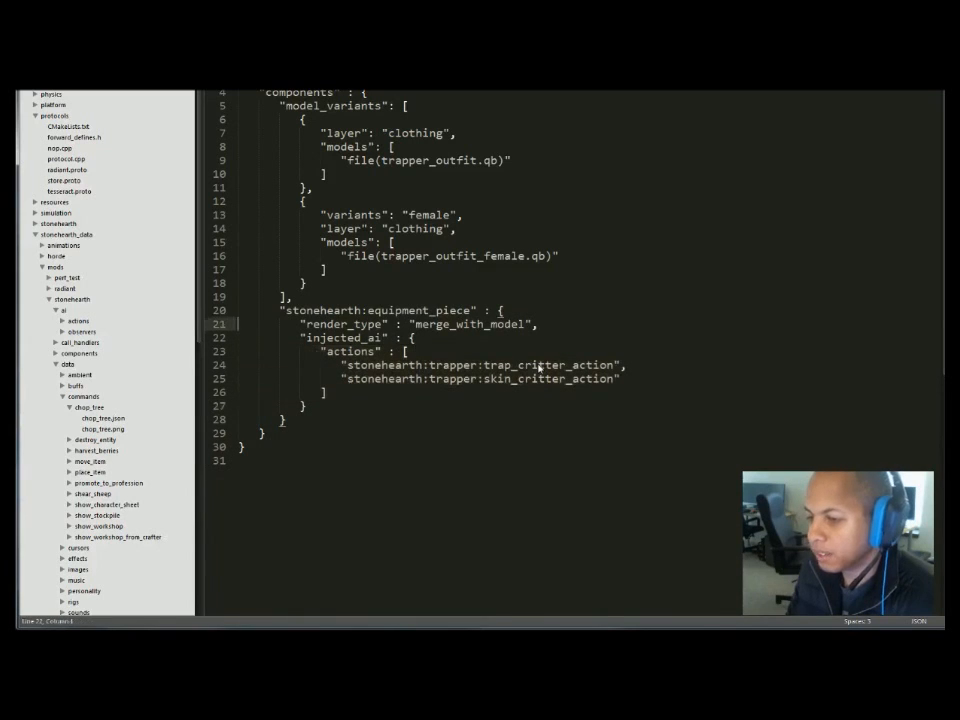
key(shift+Down)
key(shift+Down)
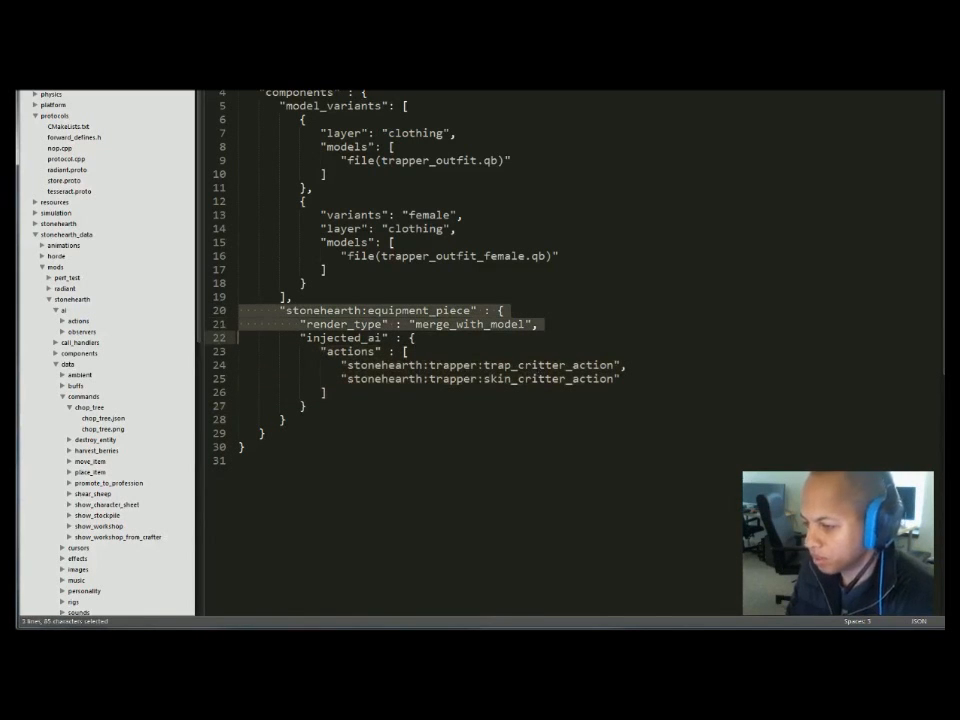
Delete both critter action entries so that the injected_ai actions list is empty.
key(Down)
key(Down)
key(shift+Down)
key(shift+Down)
key(Delete)
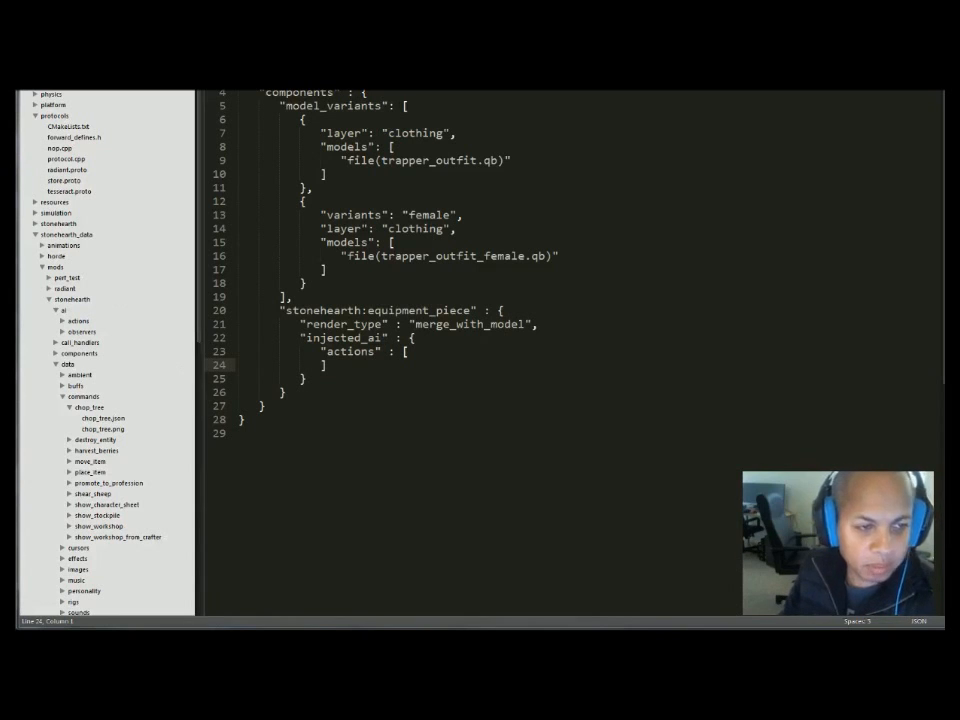
Switch to the trapper profession description JSON and examine its opening, name, description and script lines.
click(688, 91)
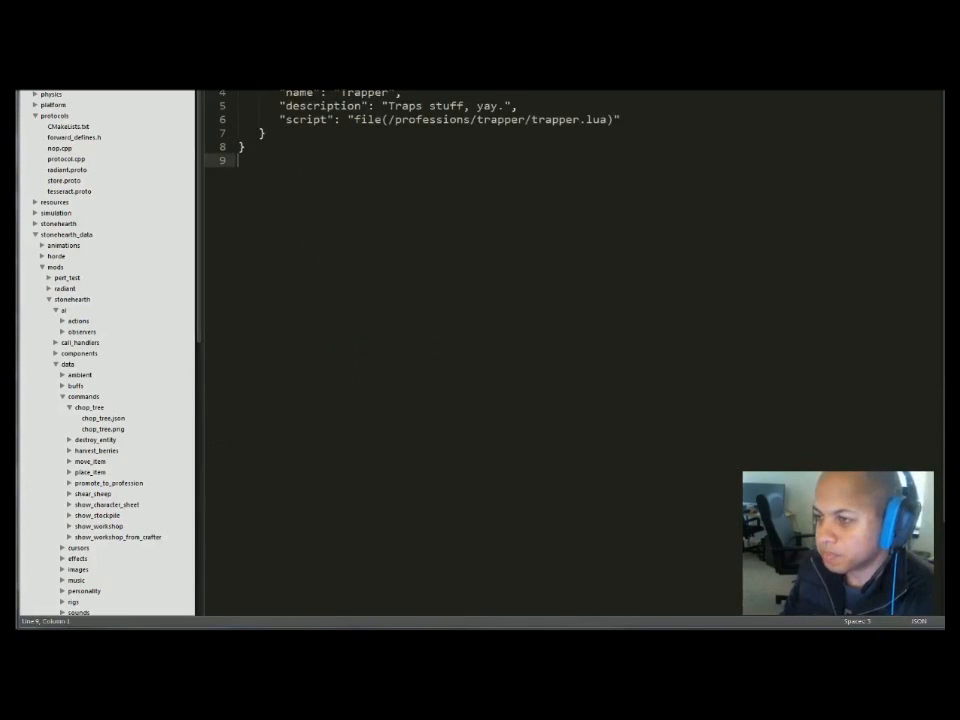
key(Up)
key(Up)
key(Up)
key(Up)
key(Up)
key(Up)
key(Up)
key(End)
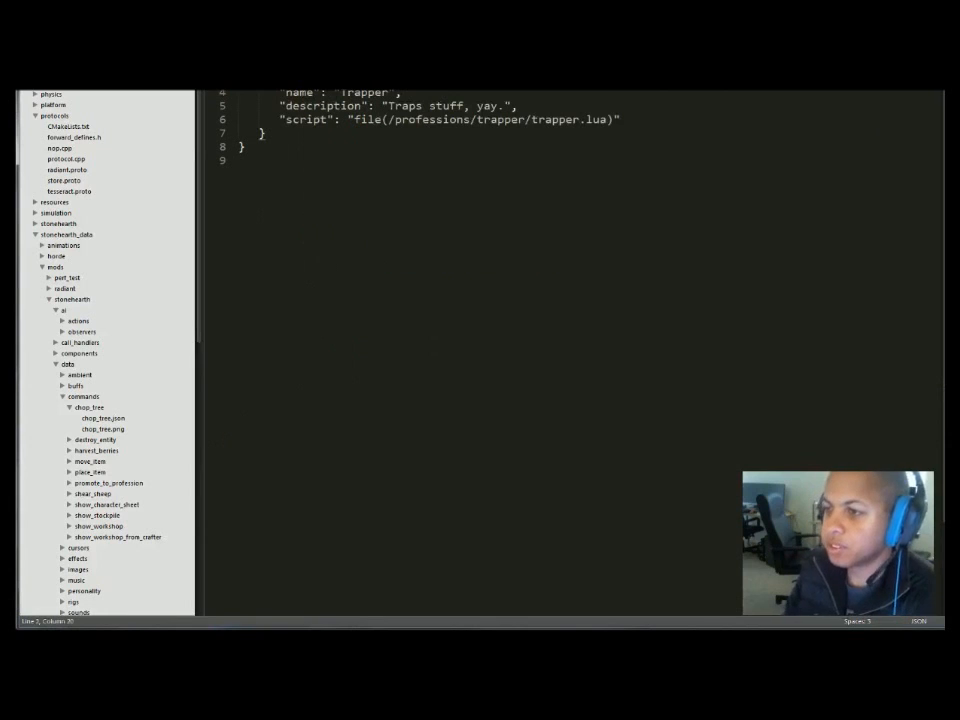
key(Up)
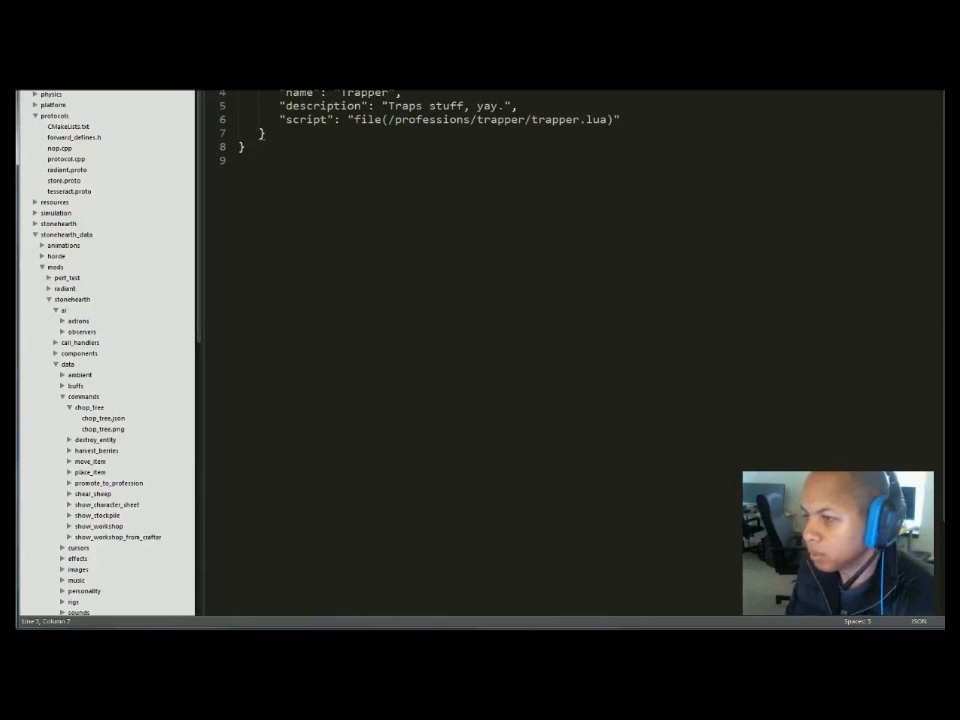
key(Up)
key(Down)
key(Down)
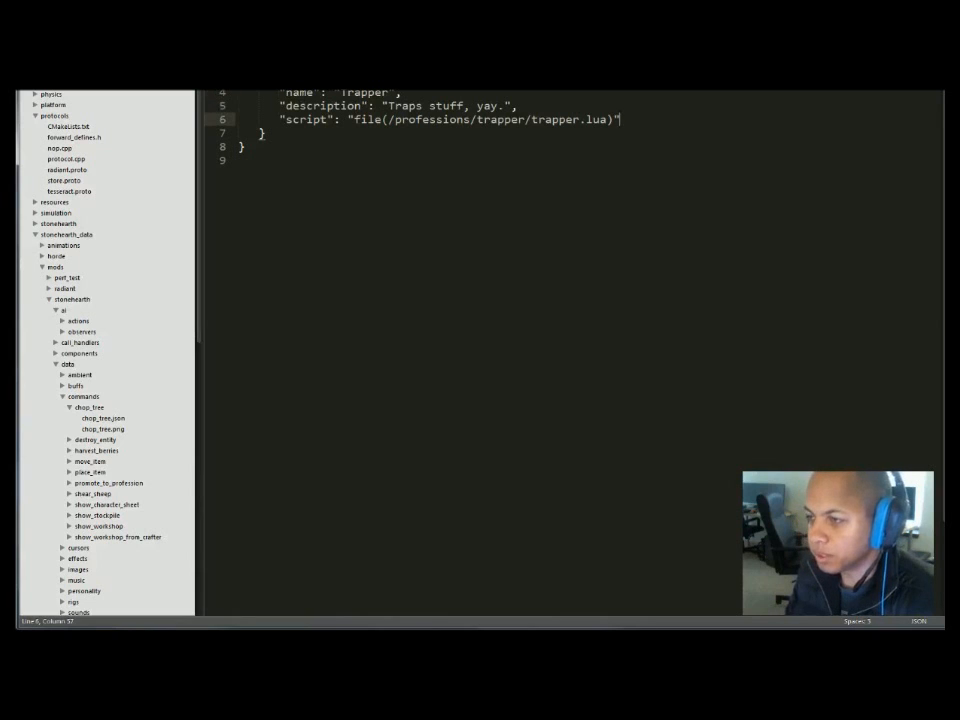
key(Down)
key(Up)
key(Up)
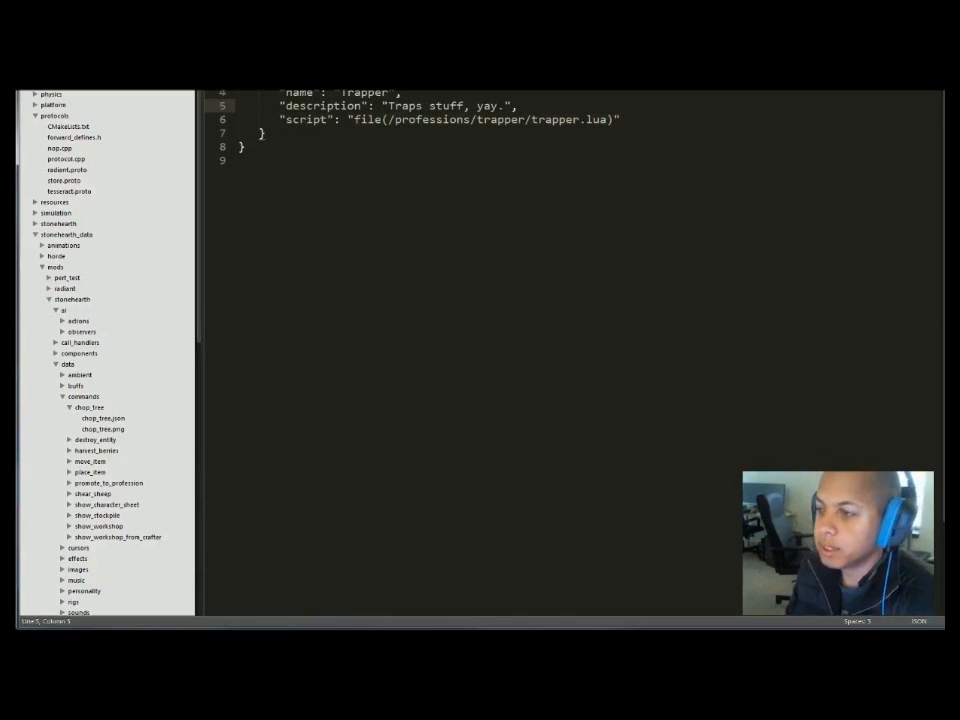
key(Up)
key(Up)
key(End)
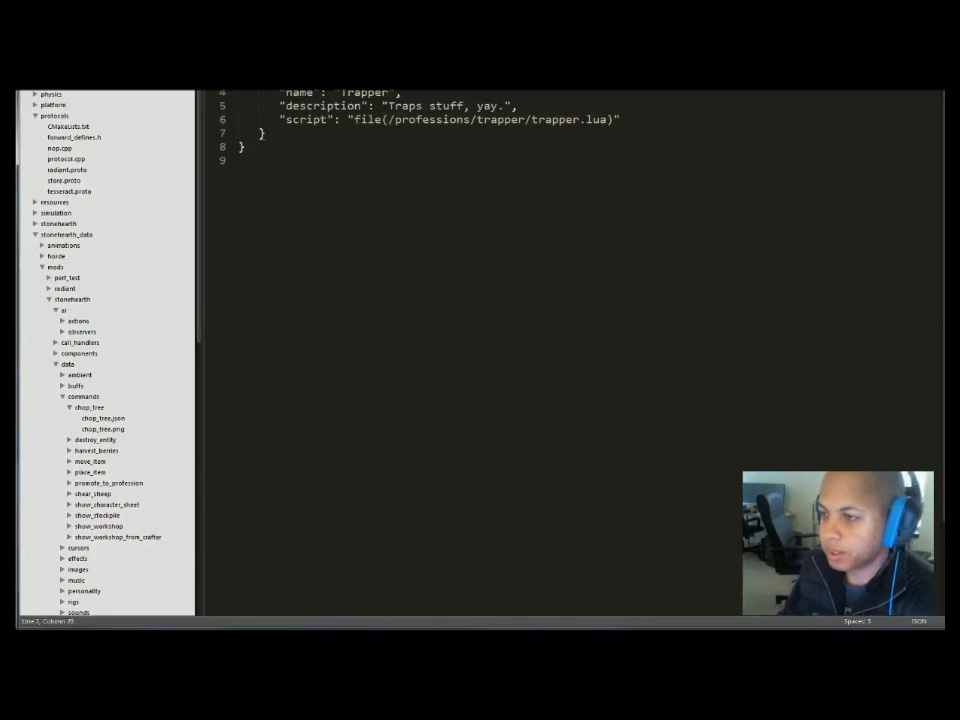
key(Down)
key(Down)
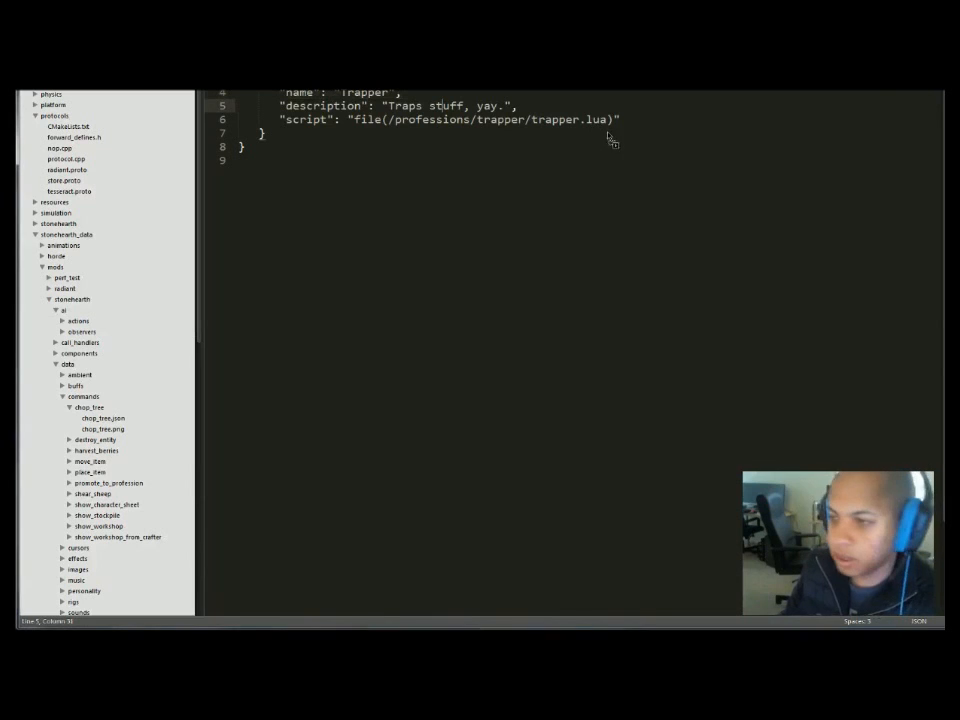
Switch to the trapper class Lua script and examine the opening lines that load the description and add the profession component.
key(ctrl+Tab)
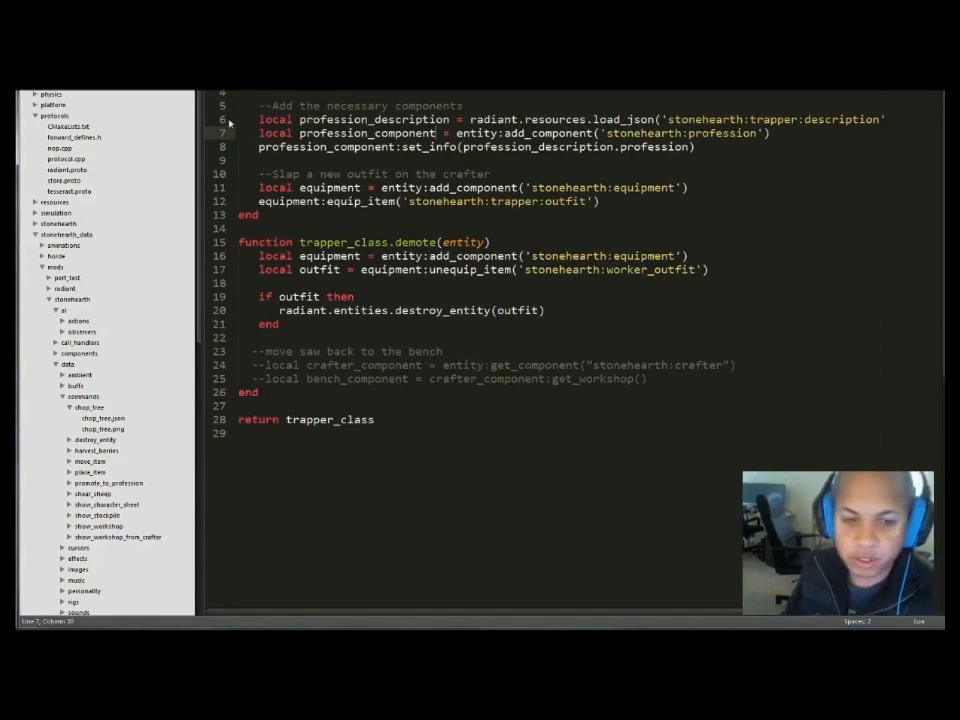
click(340, 133)
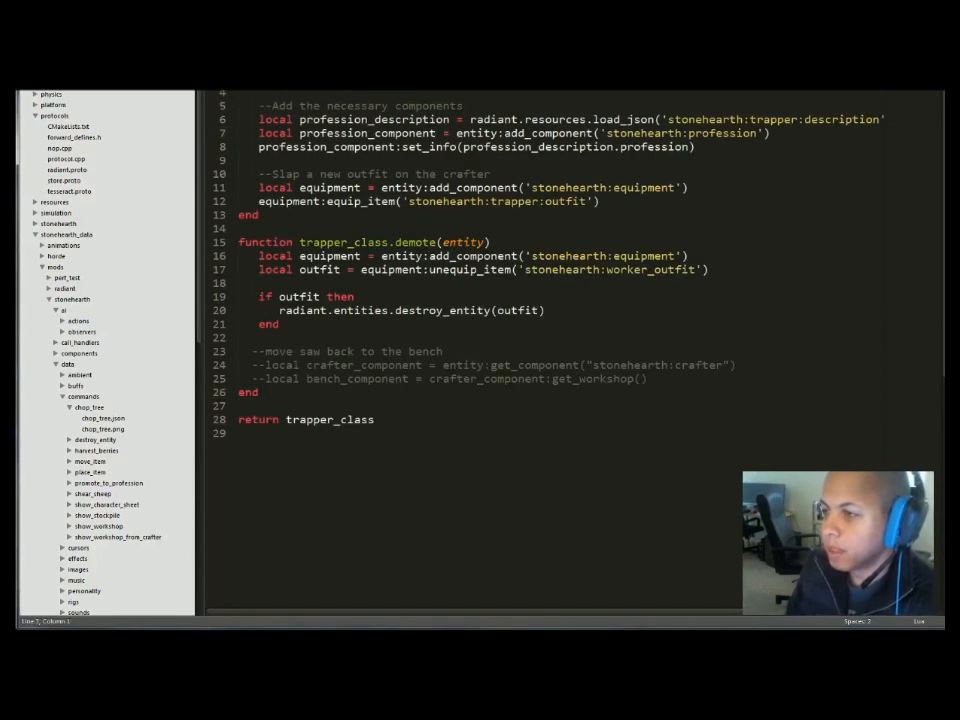
key(shift+Down)
click(240, 93)
click(634, 79)
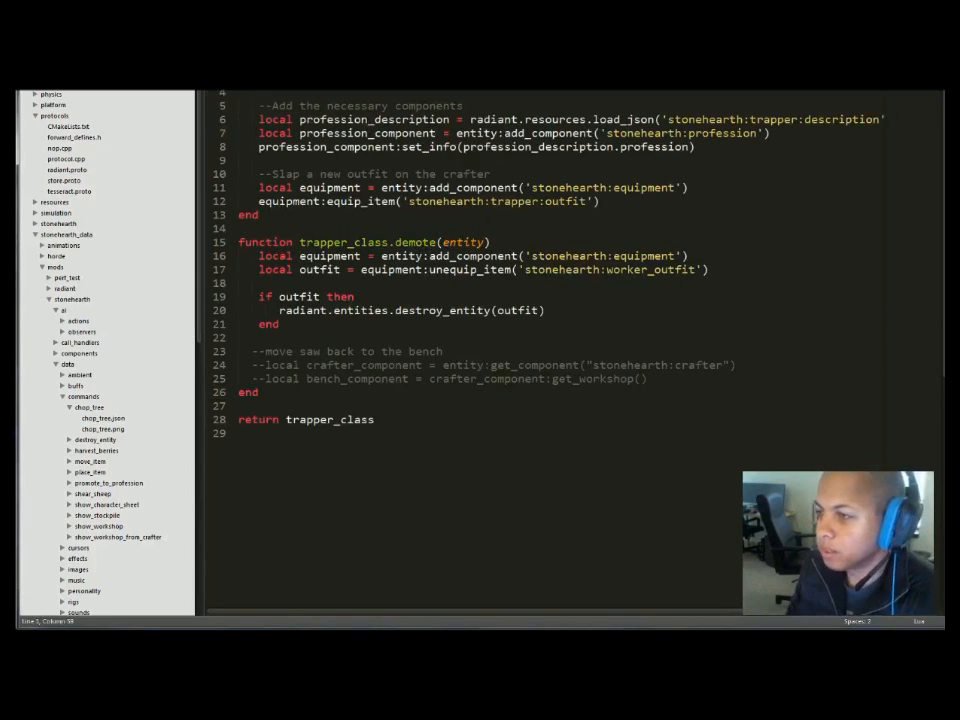
Highlight the function declaration line above the "Add the necessary components" comment in the trapper class script.
double_click(480, 79)
click(483, 79)
click(240, 93)
click(463, 106)
click(240, 93)
key(Up)
key(Home)
key(shift+End)
Highlight the declaration line of the trapper_class.demote(entity) function.
key(Down)
key(Down)
key(Down)
key(Down)
key(Down)
key(Down)
key(Down)
key(Down)
key(Down)
key(Down)
key(Down)
key(Down)
key(Down)
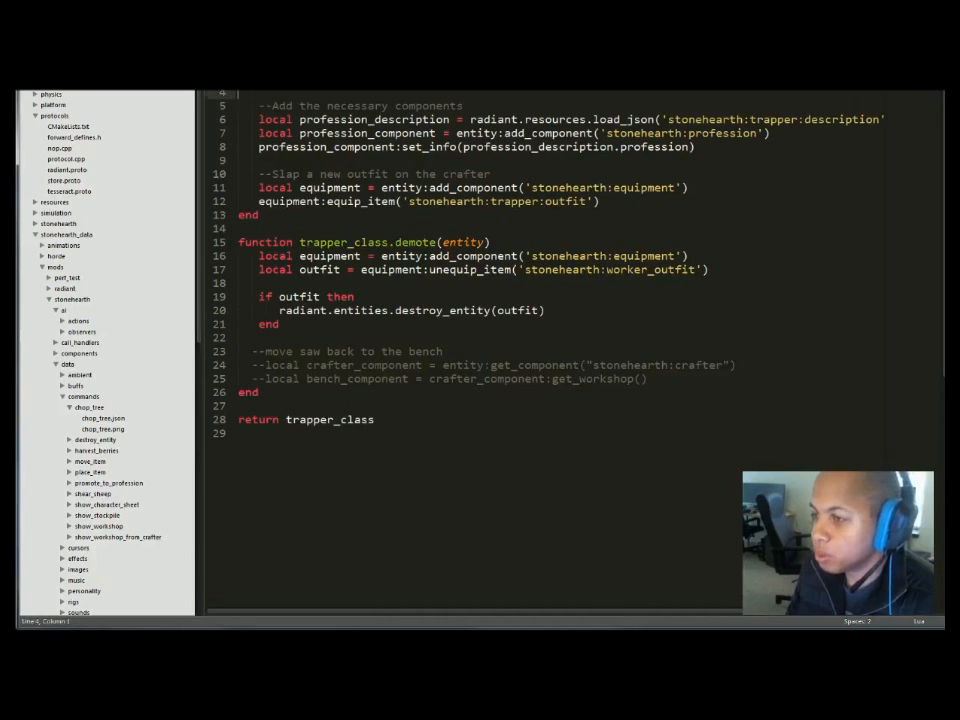
key(Up)
key(Home)
key(shift+End)
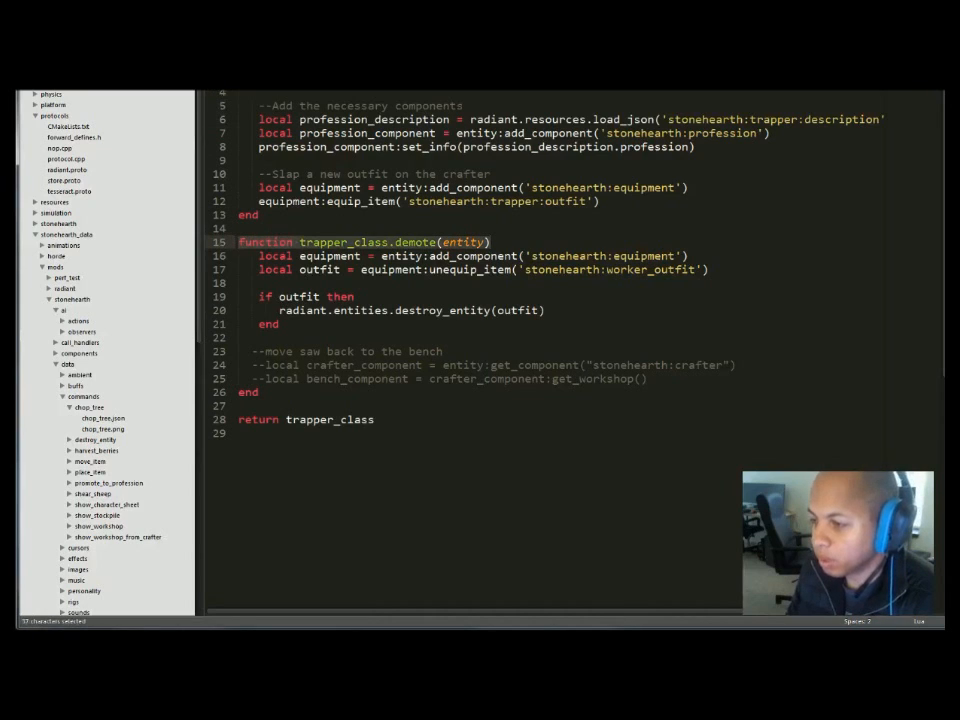
Highlight the profession_description line that loads the stonehearth:trapper:description JSON.
key(Up)
key(Up)
key(Up)
key(Up)
key(Up)
key(Up)
key(Up)
key(Up)
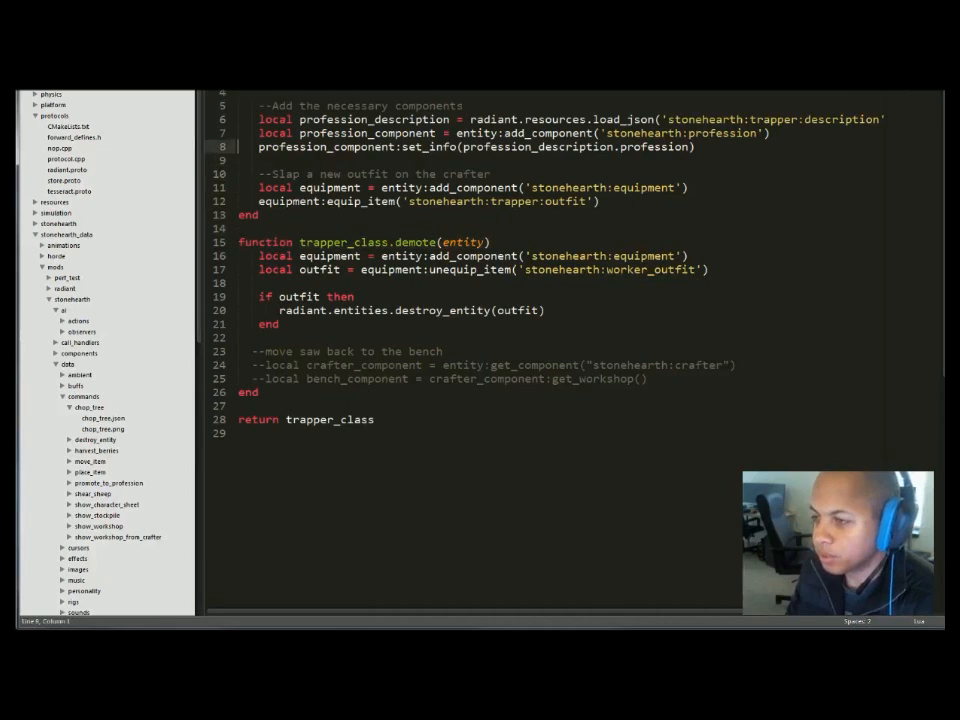
key(Up)
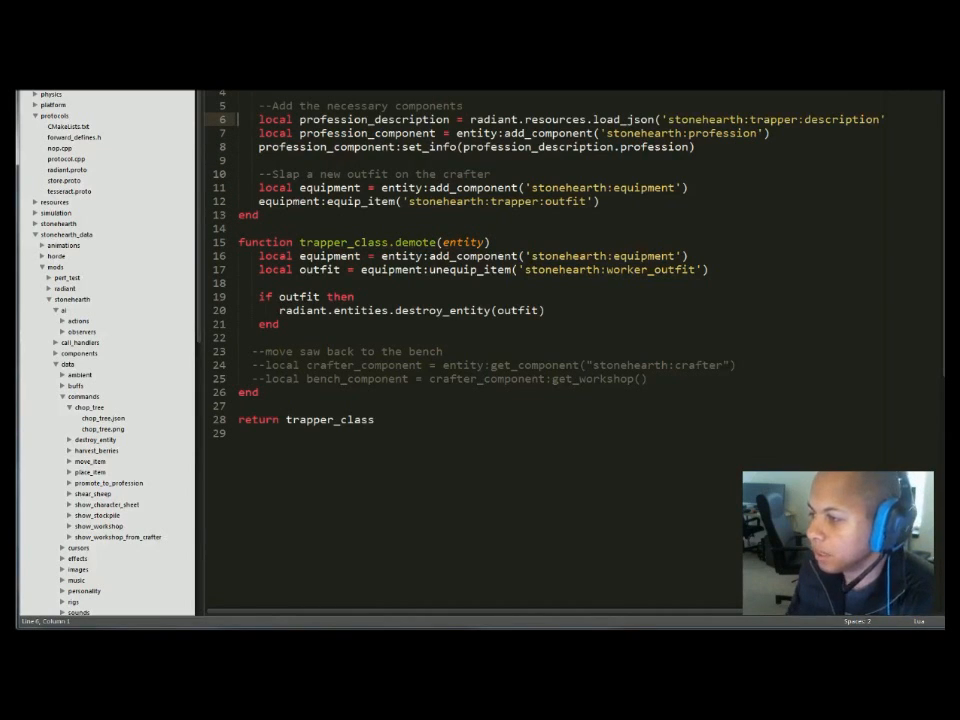
key(shift+Down)
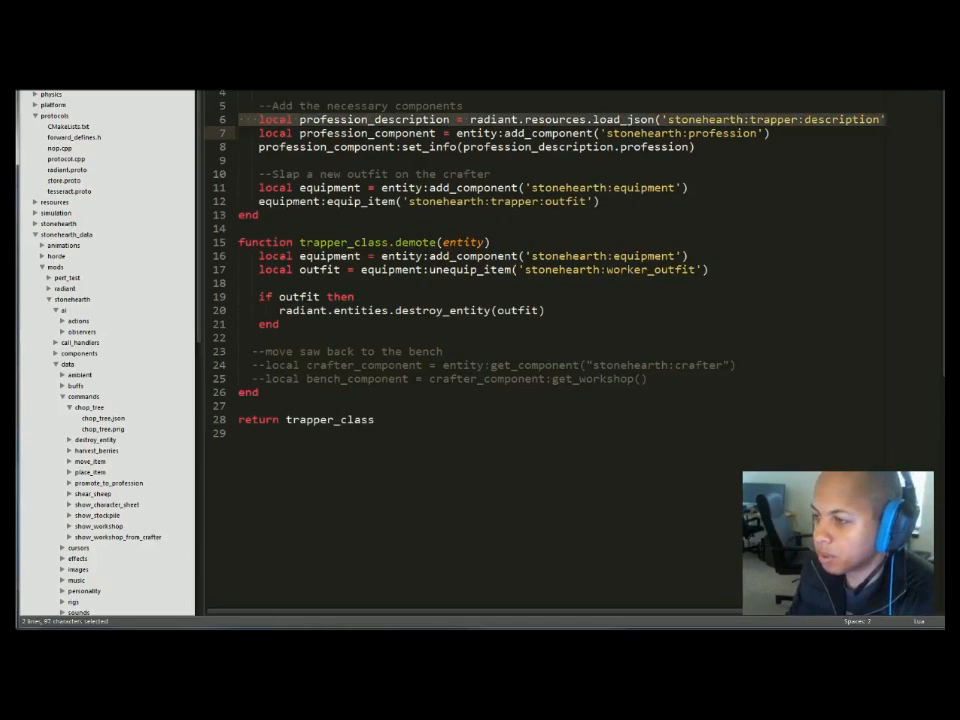
Highlight the line adding the stonehearth:profession component, followed by the profession_component:set_info line.
key(Down)
key(Up)
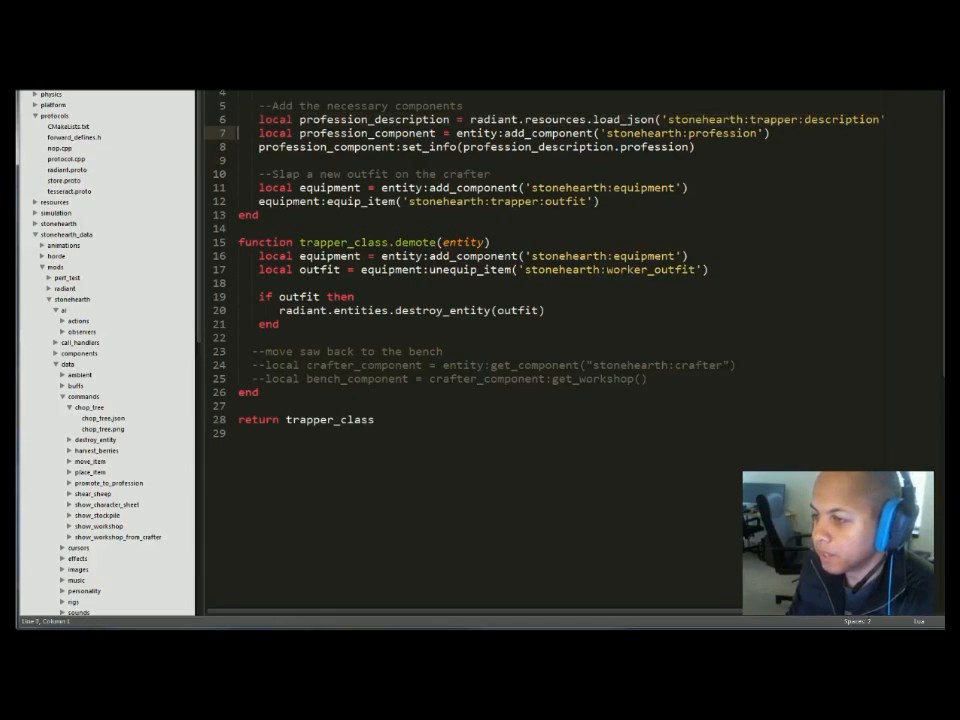
key(shift+Down)
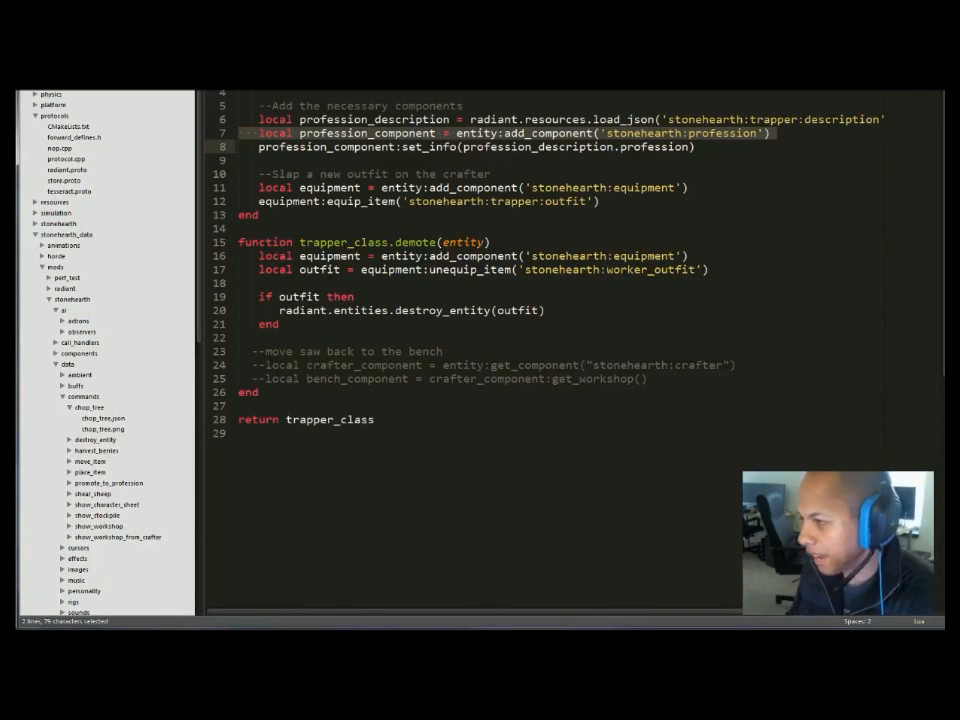
key(Down)
key(Up)
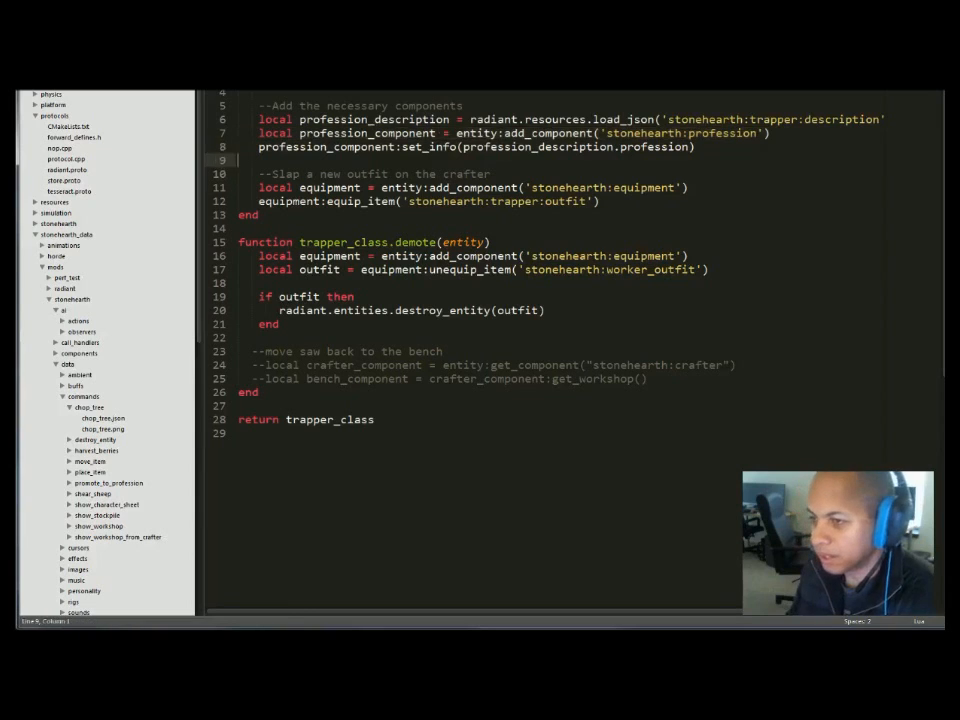
key(shift+Down)
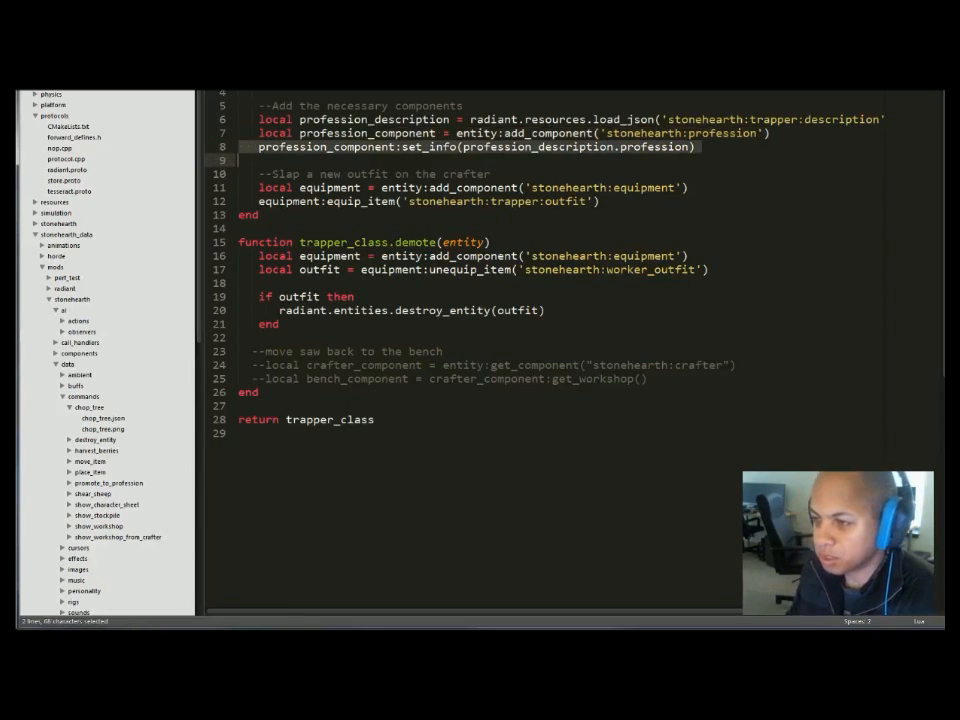
key(Up)
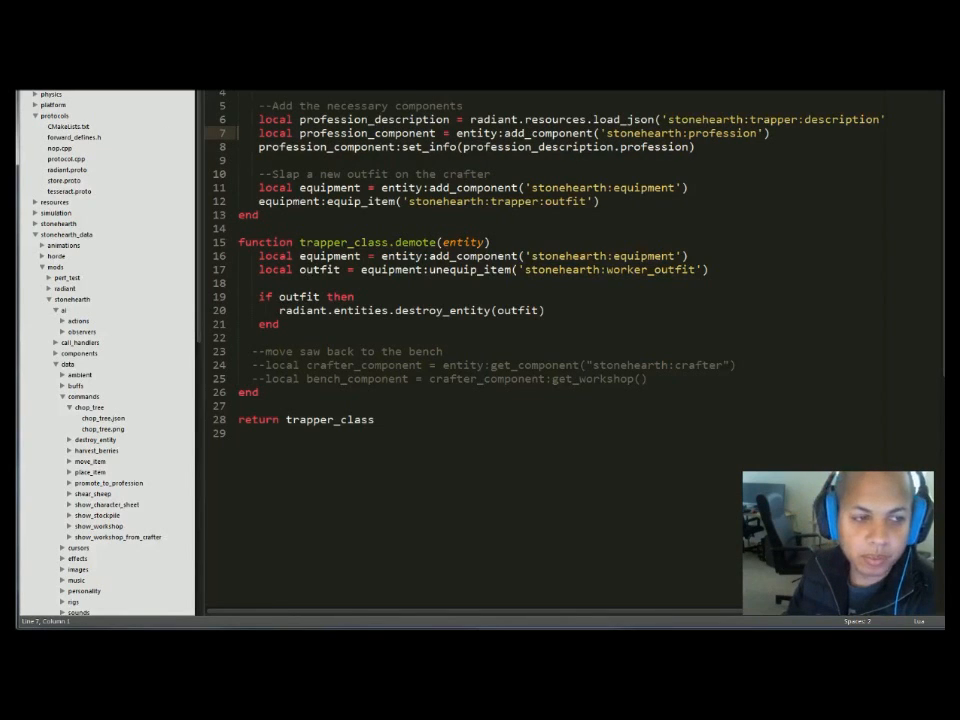
Review the trapper profession description JSON briefly and return to the trapper class Lua script.
key(ctrl+Tab)
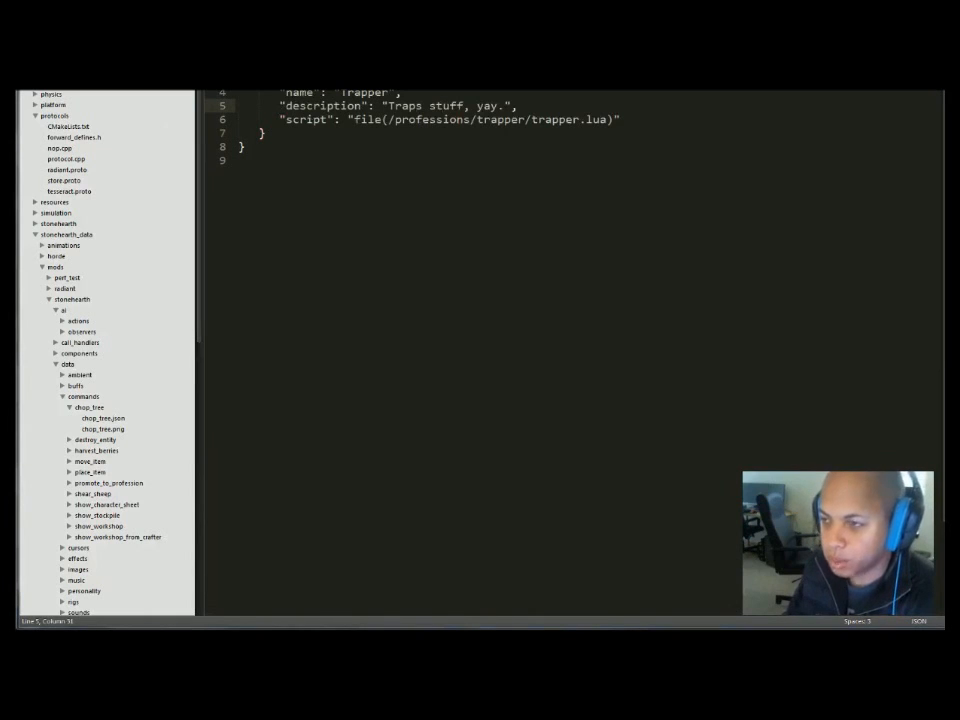
double_click(362, 94)
click(239, 160)
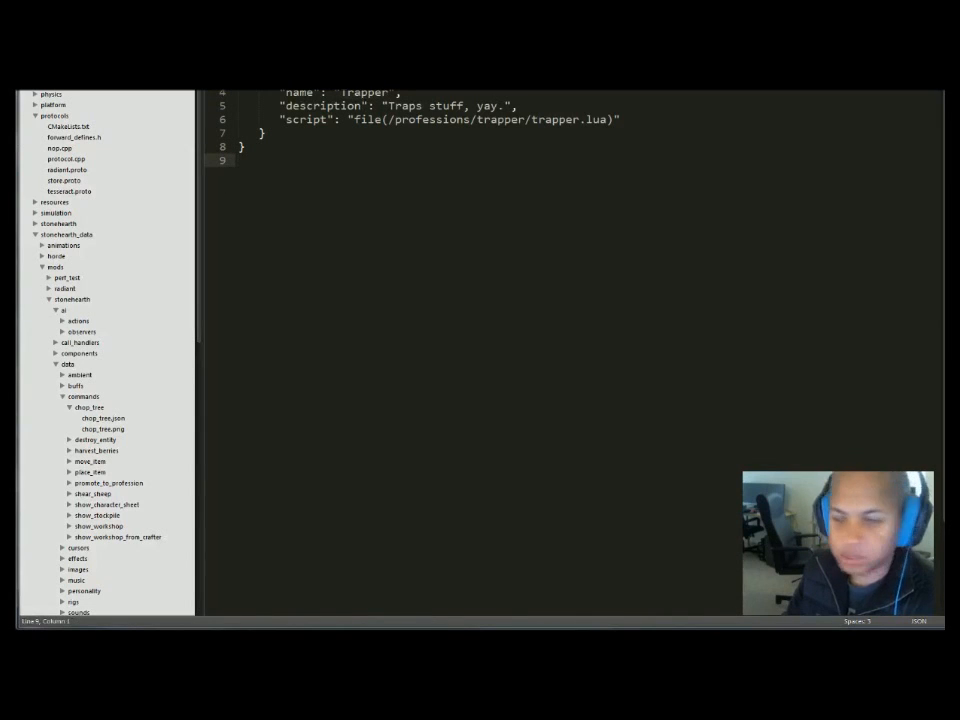
key(ctrl+Tab)
click(239, 160)
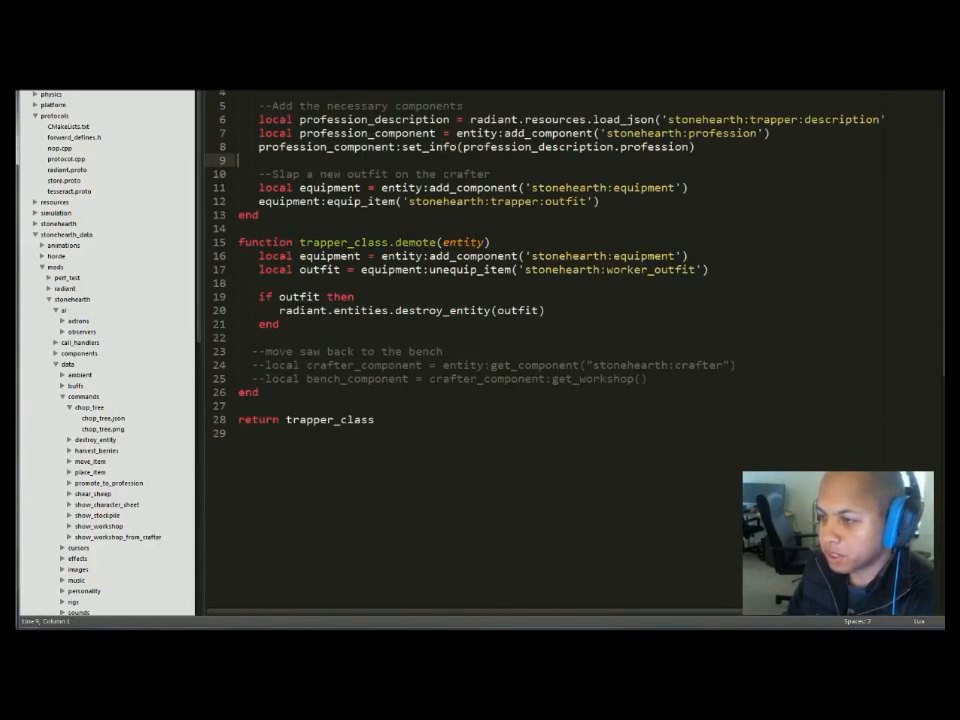
Highlight together the three lines that load the description, add the profession component and set its info.
click(512, 188)
key(Up)
key(Up)
key(Up)
key(Up)
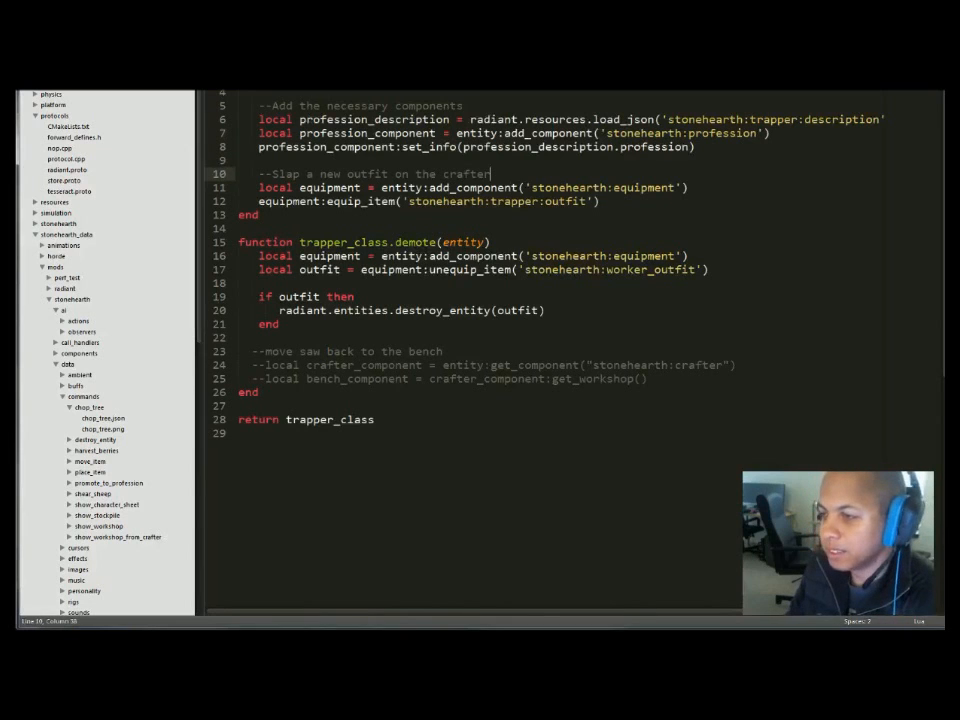
key(Up)
key(Up)
key(Home)
key(Home)
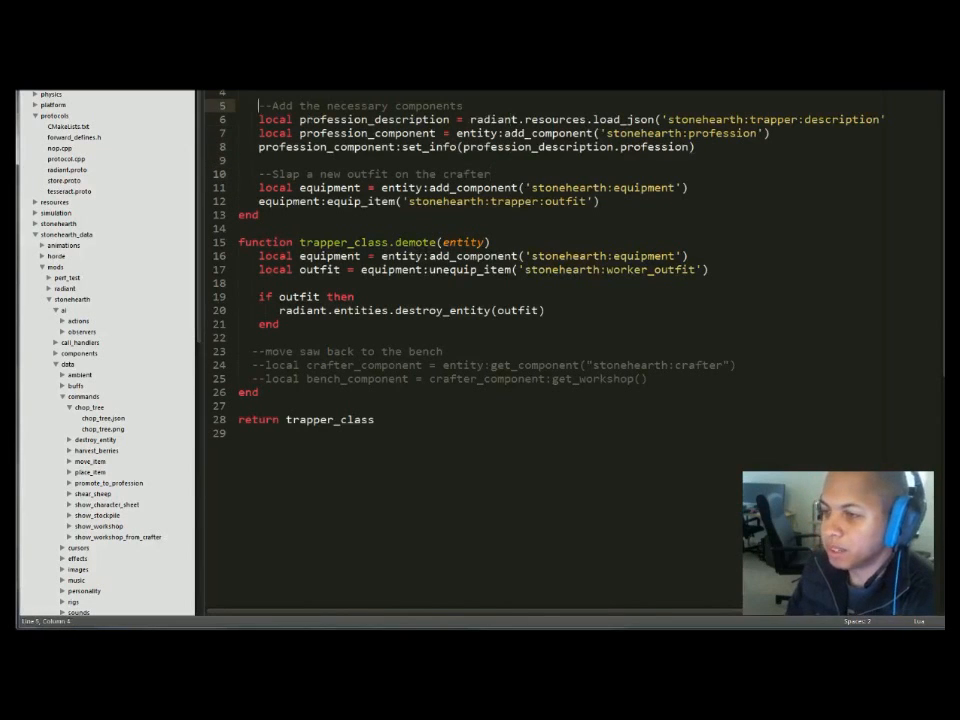
key(Down)
key(shift+Down)
key(shift+Down)
key(shift+Down)
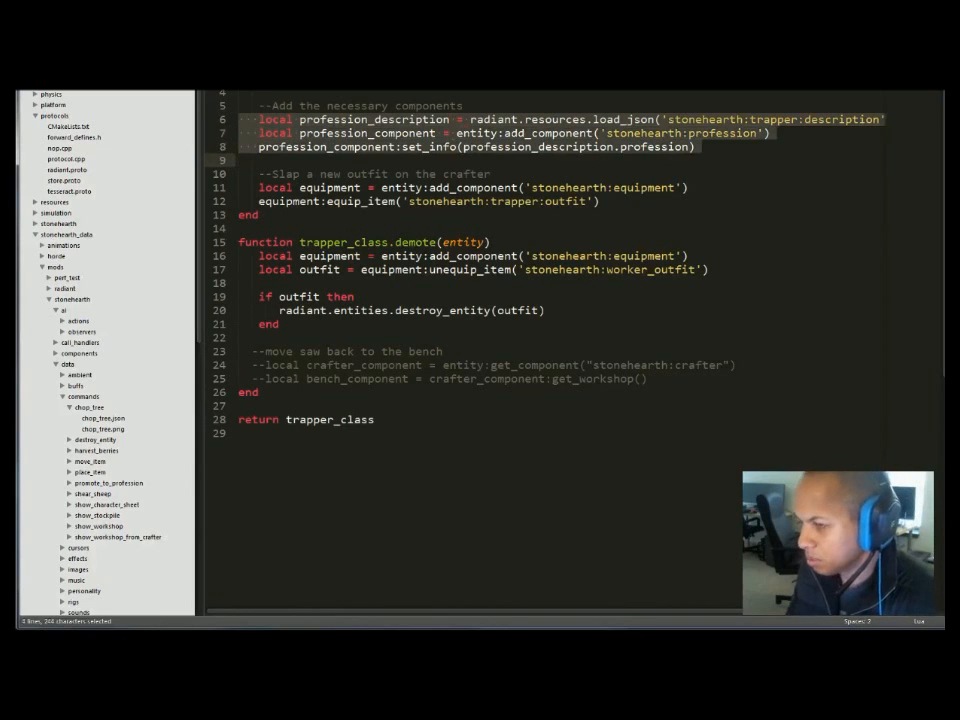
Highlight the line that adds the stonehearth:equipment component under the new outfit comment.
key(Down)
key(Down)
key(Home)
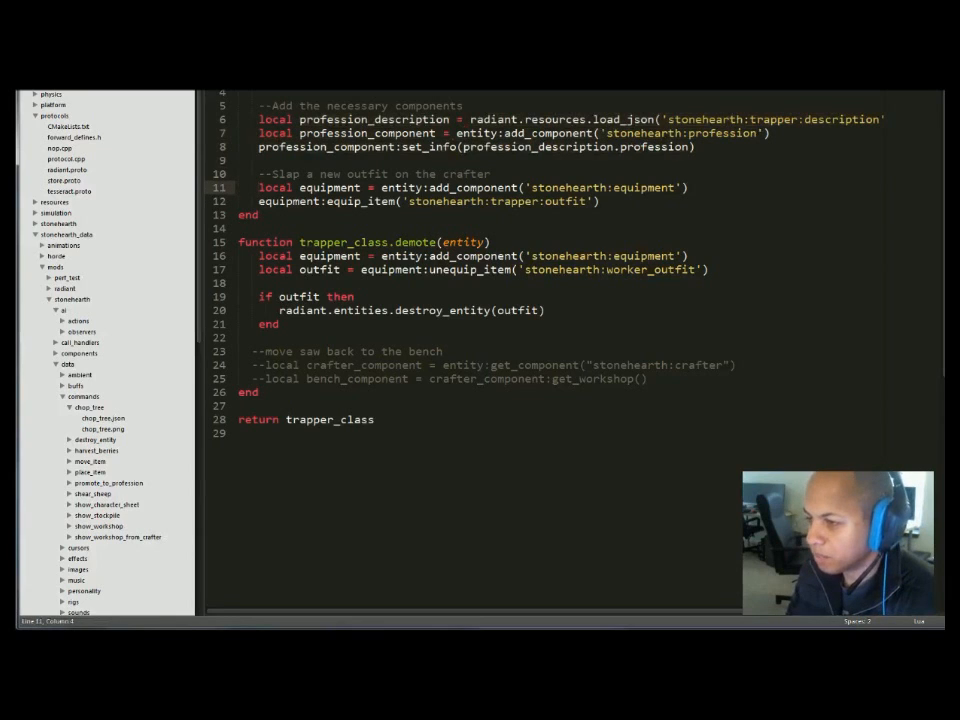
key(shift+End)
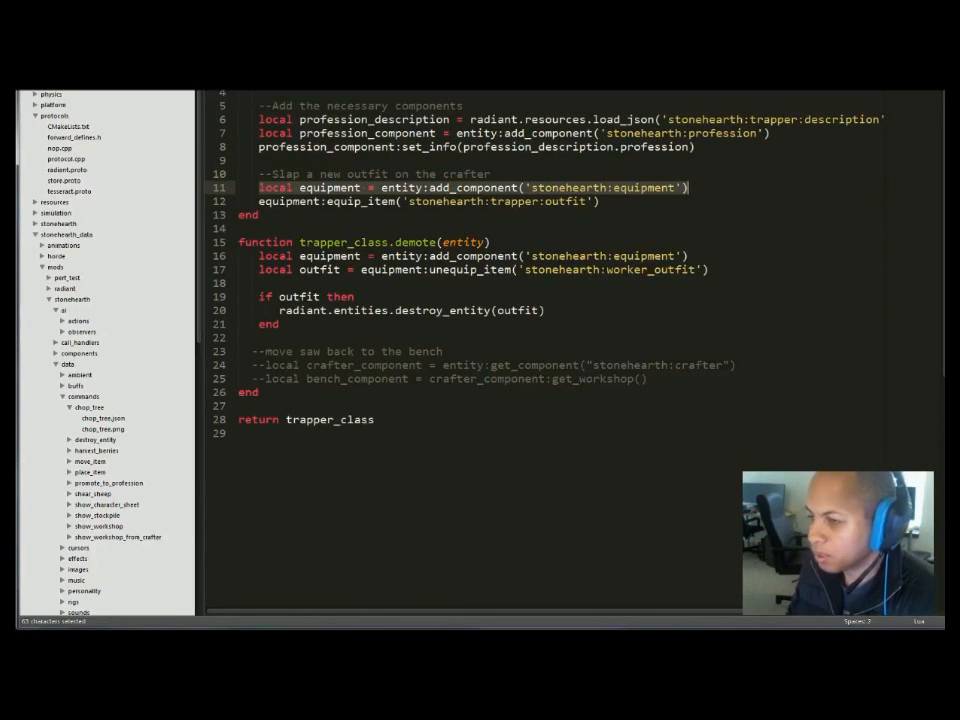
key(Down)
key(Up)
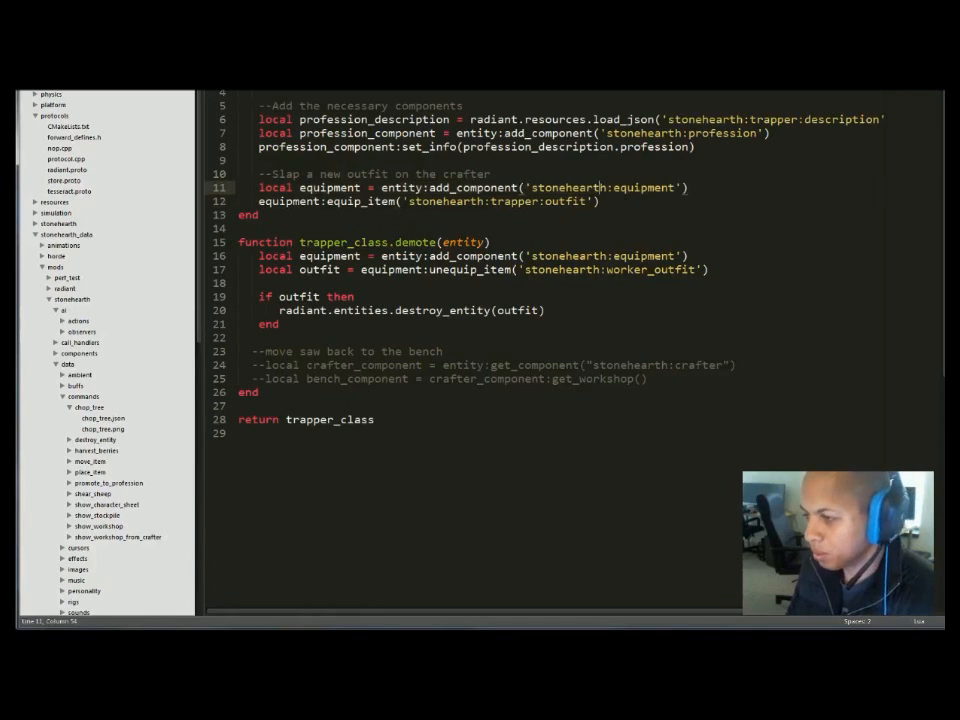
Highlight the parts of the equipment:equip_item call, including its 'stonehearth:trapper:outfit' argument.
key(Down)
key(Home)
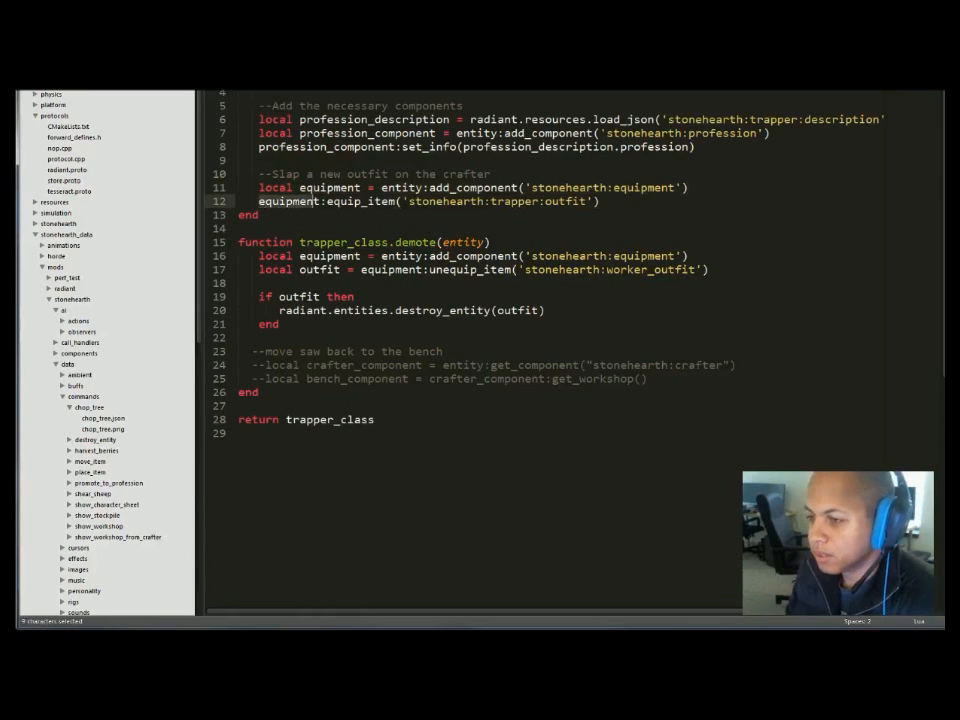
key(shift+Right)
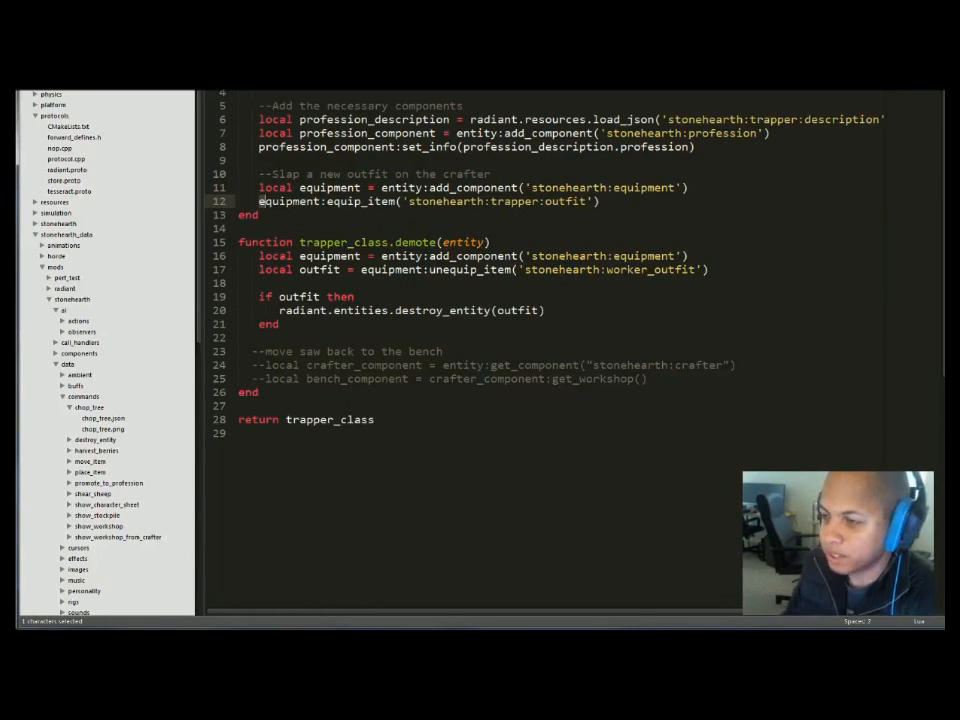
click(327, 202)
key(shift+End)
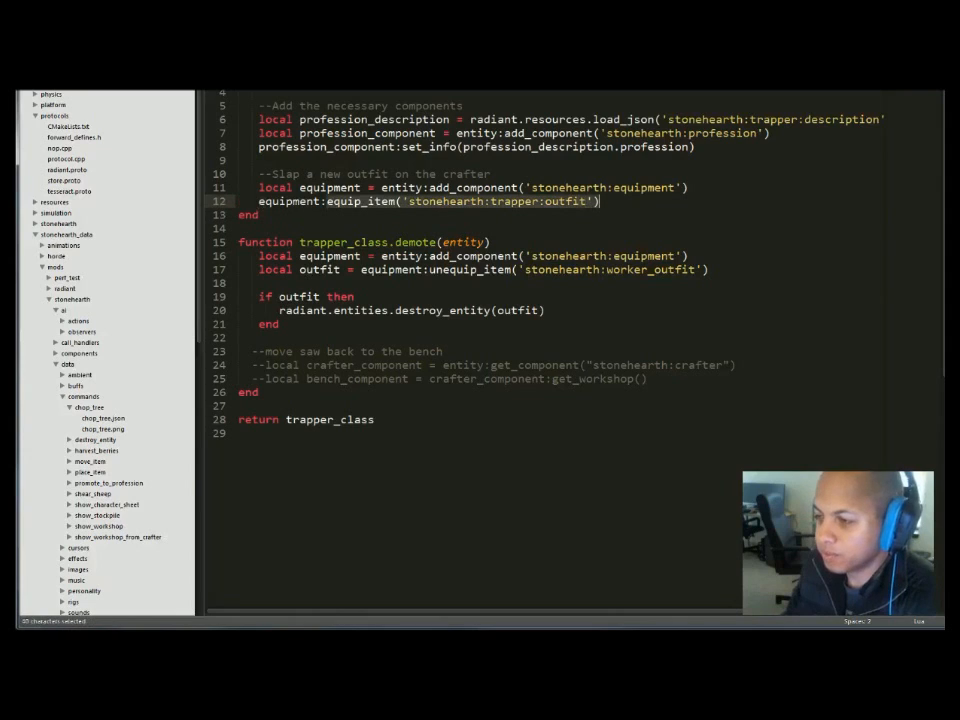
double_click(298, 204)
click(327, 202)
drag(327, 202, 593, 203)
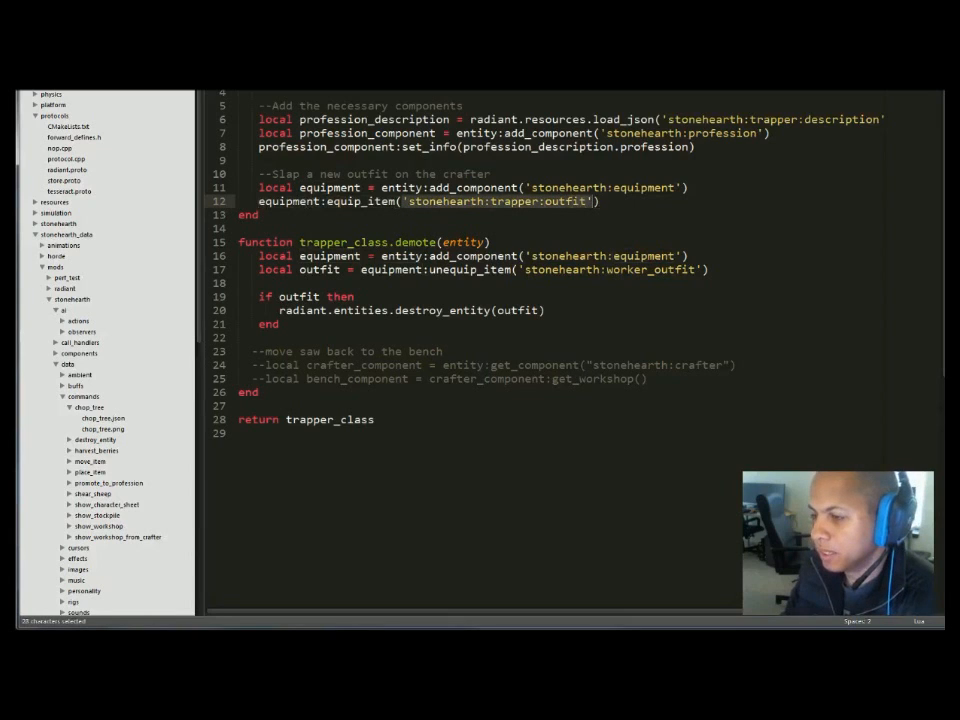
click(588, 202)
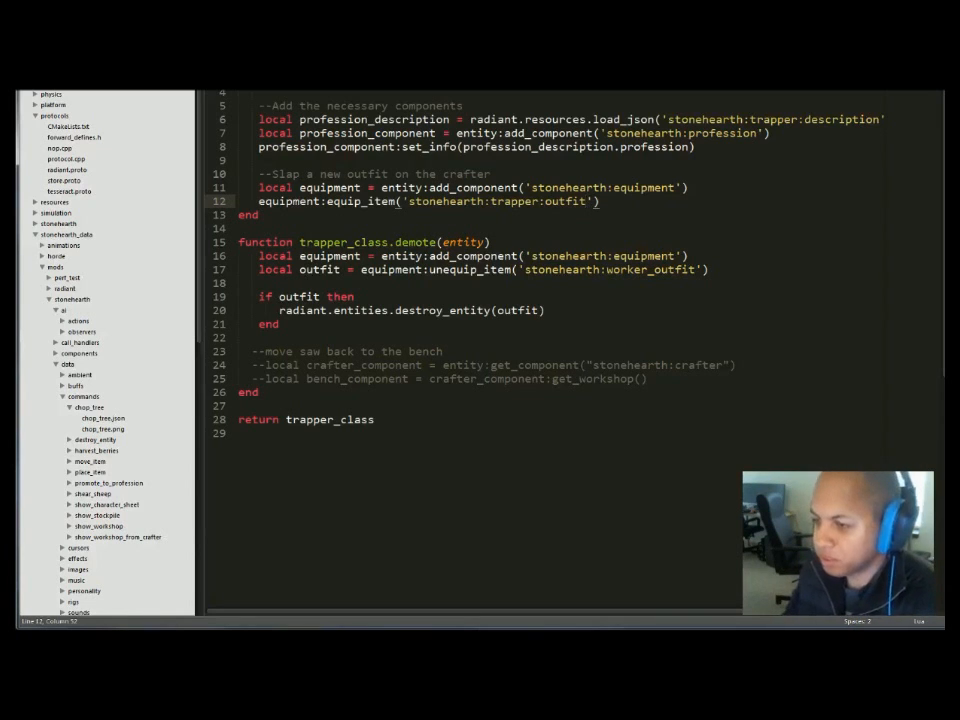
Examine the trapper_class.demote function from its declaration down to the commented-out bench_component line.
scroll(570, 350, down, 3)
scroll(570, 350, up, 3)
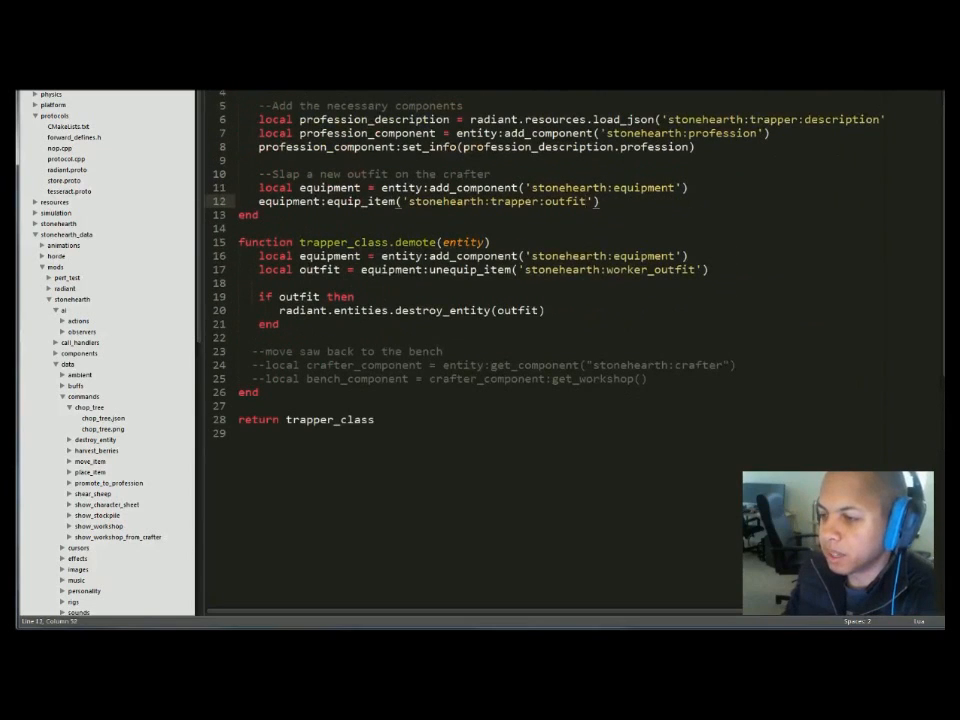
click(491, 242)
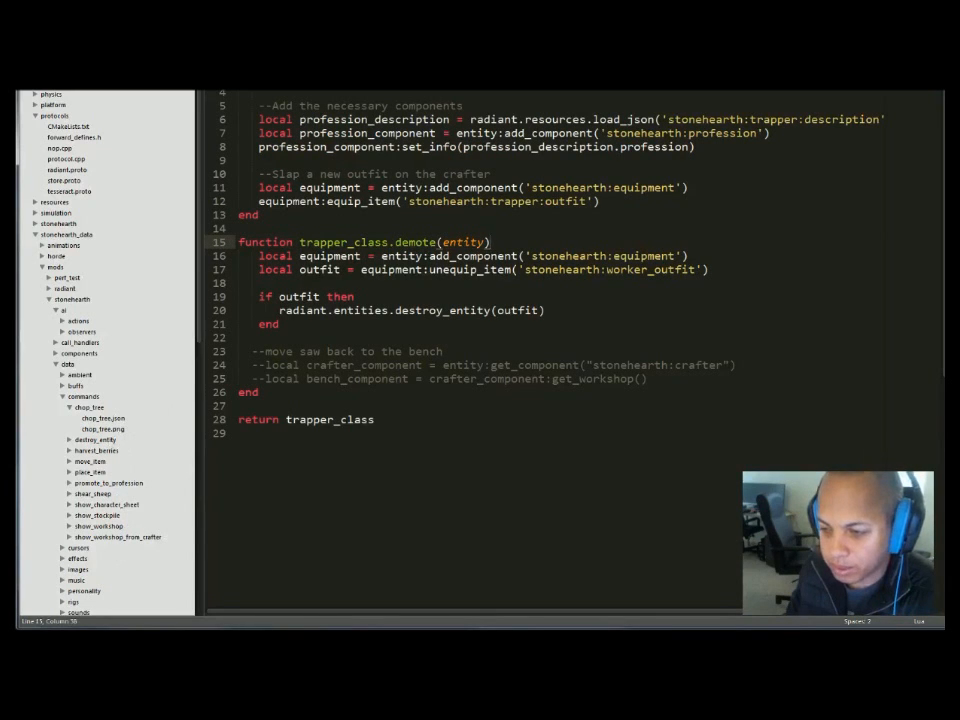
click(293, 381)
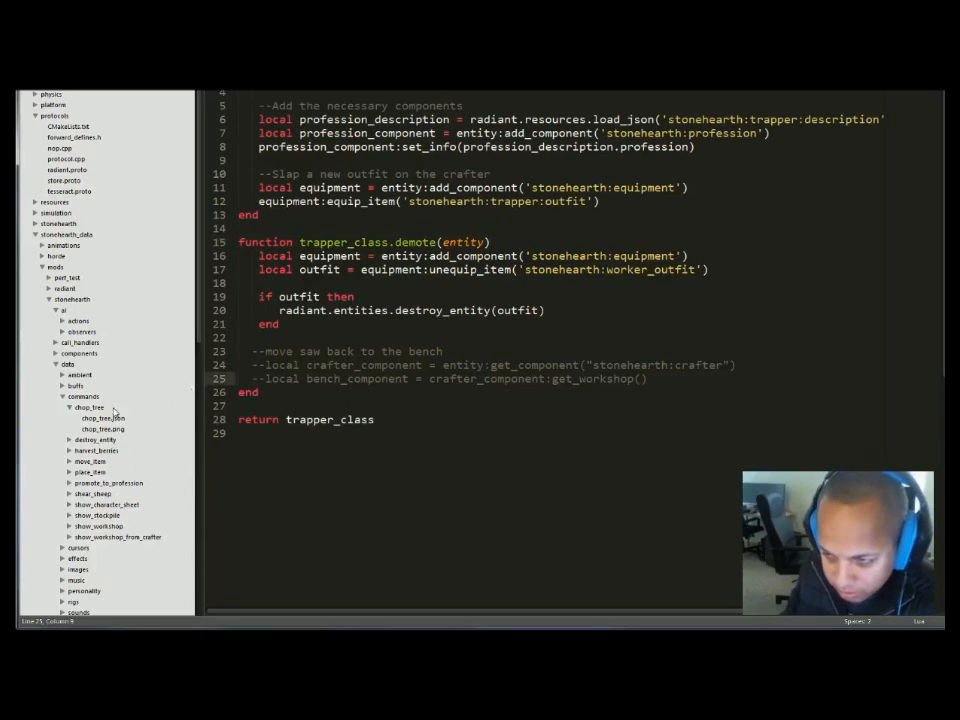
Collapse the data folder and open carpenter.lua from the carpenter folder under professions.
scroll(66, 352, up, 2)
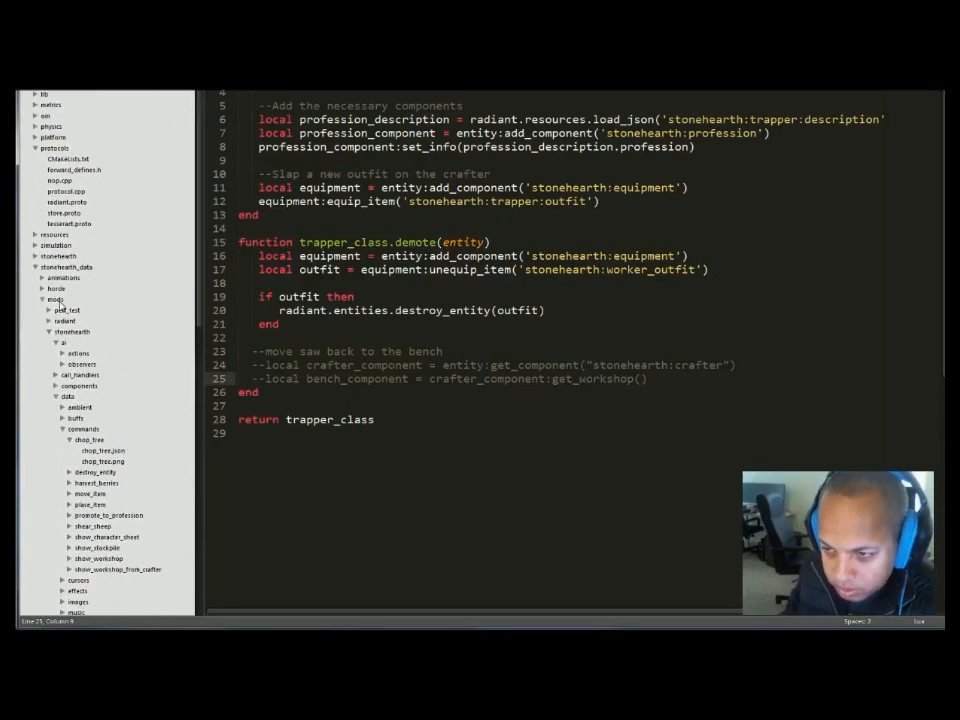
scroll(58, 348, down, 2)
click(57, 365)
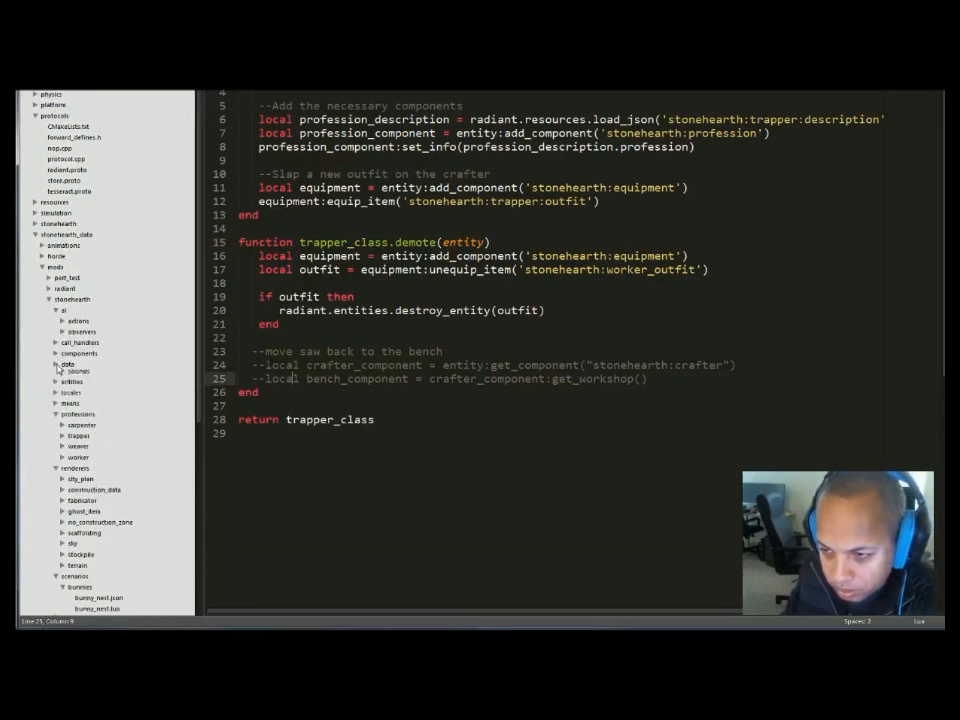
click(62, 418)
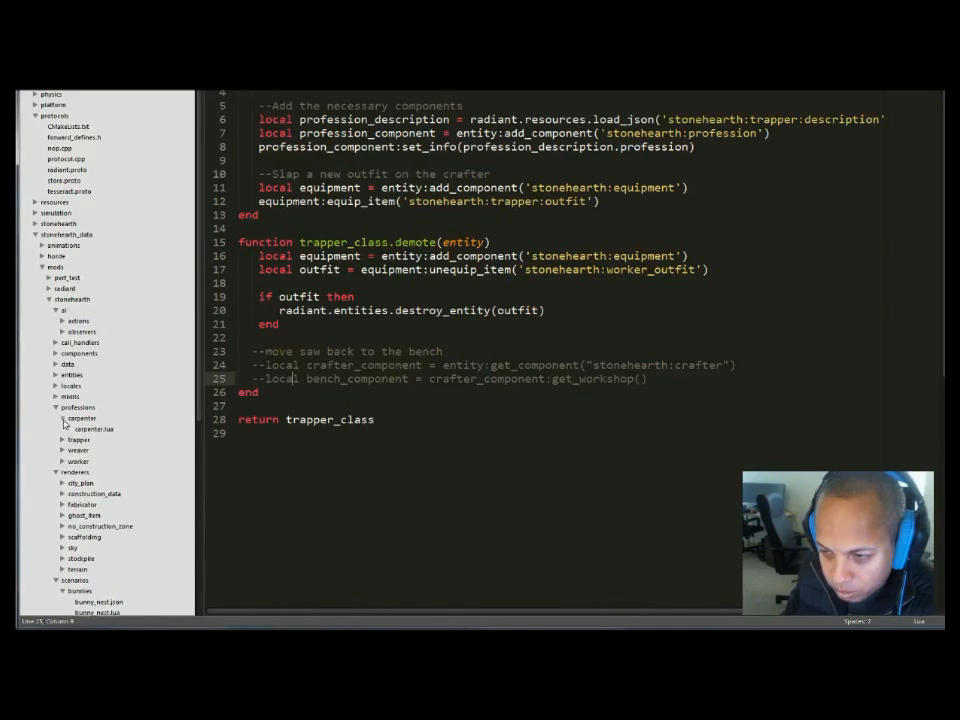
click(88, 429)
scroll(86, 438, down, 3)
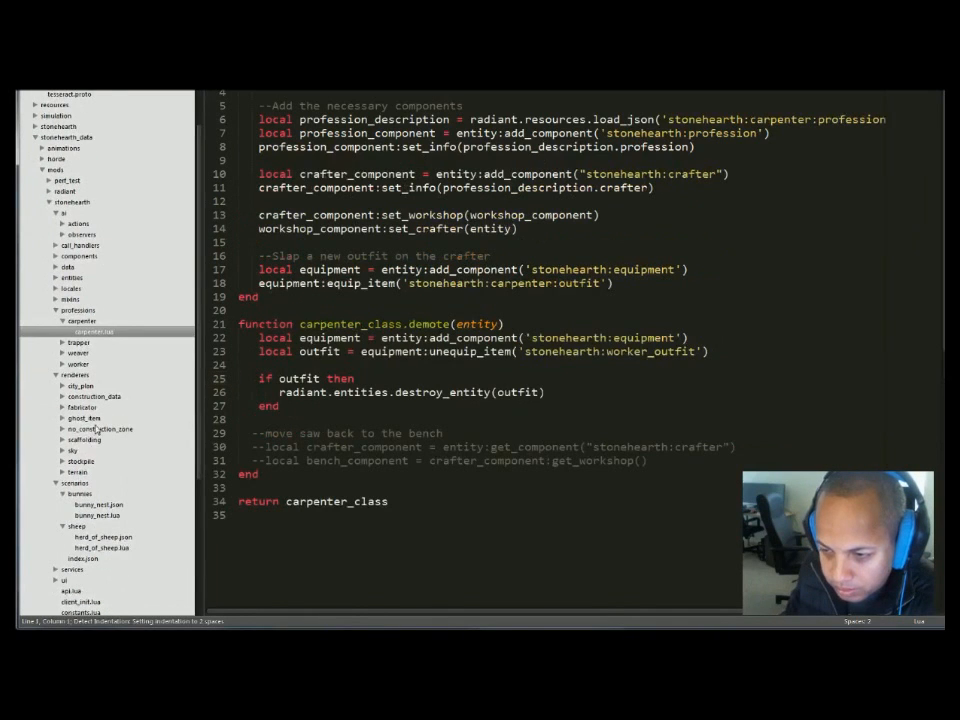
scroll(99, 426, down, 4)
click(352, 338)
Search the project files for "profession_de" and open the carpenter's profession_description.json.
key(ctrl+p)
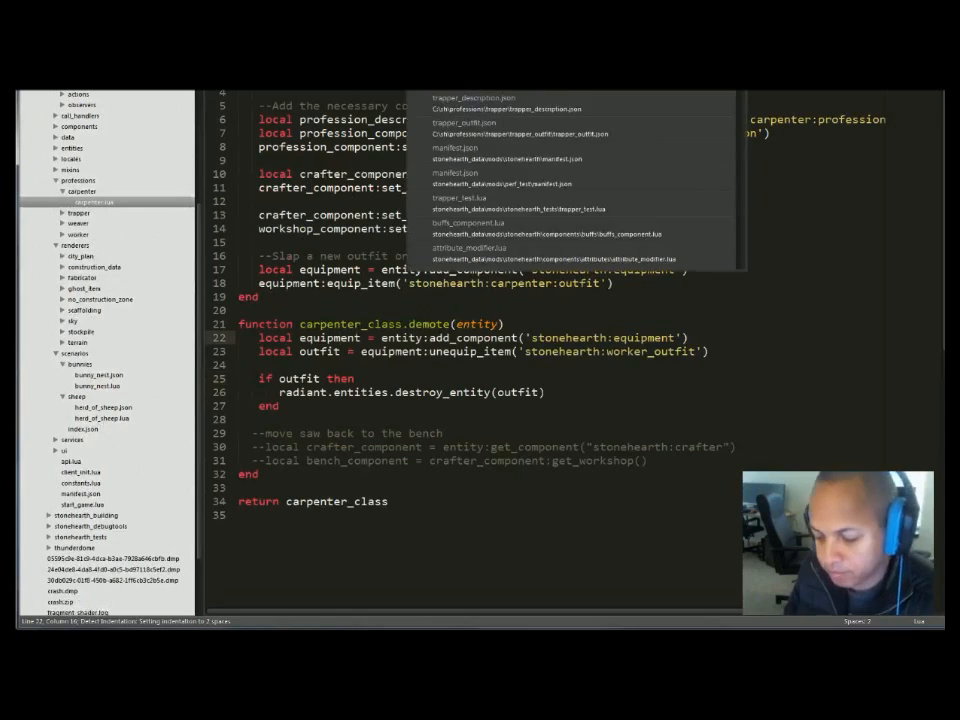
text(profession_de)
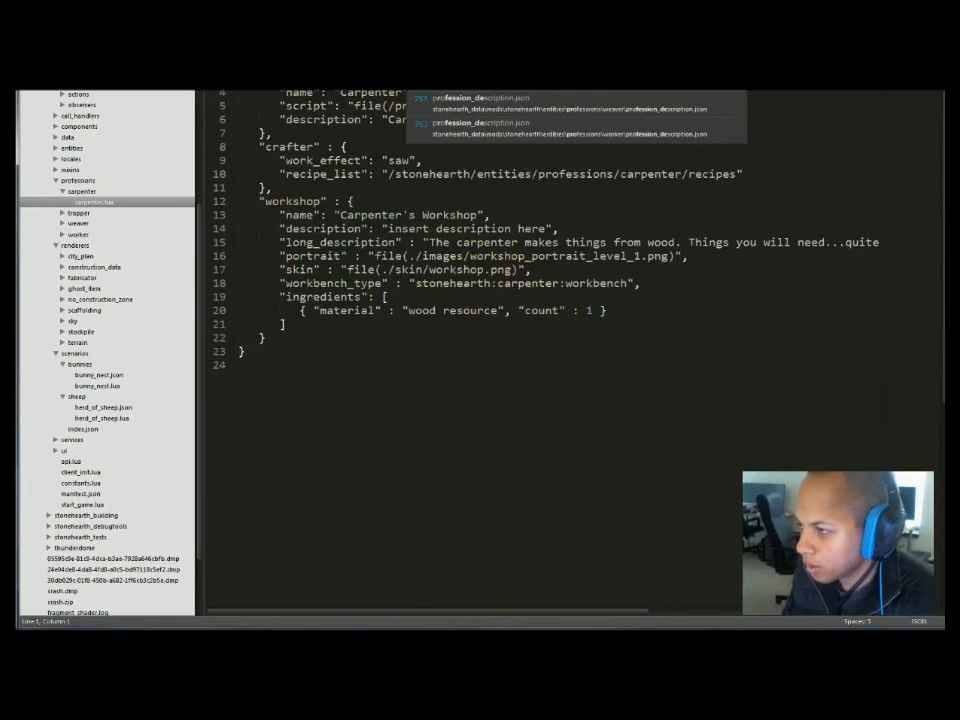
key(Down)
key(Up)
key(Return)
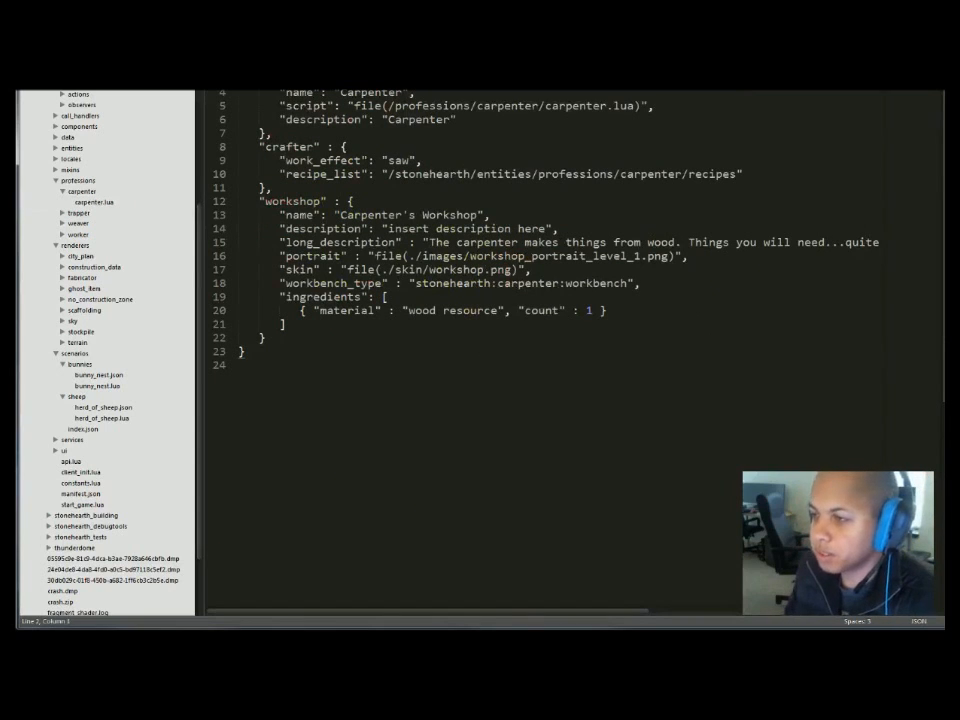
Highlight the opening lines of the carpenter's profession description through its name entry.
key(shift+Up)
key(shift+Up)
key(shift+Up)
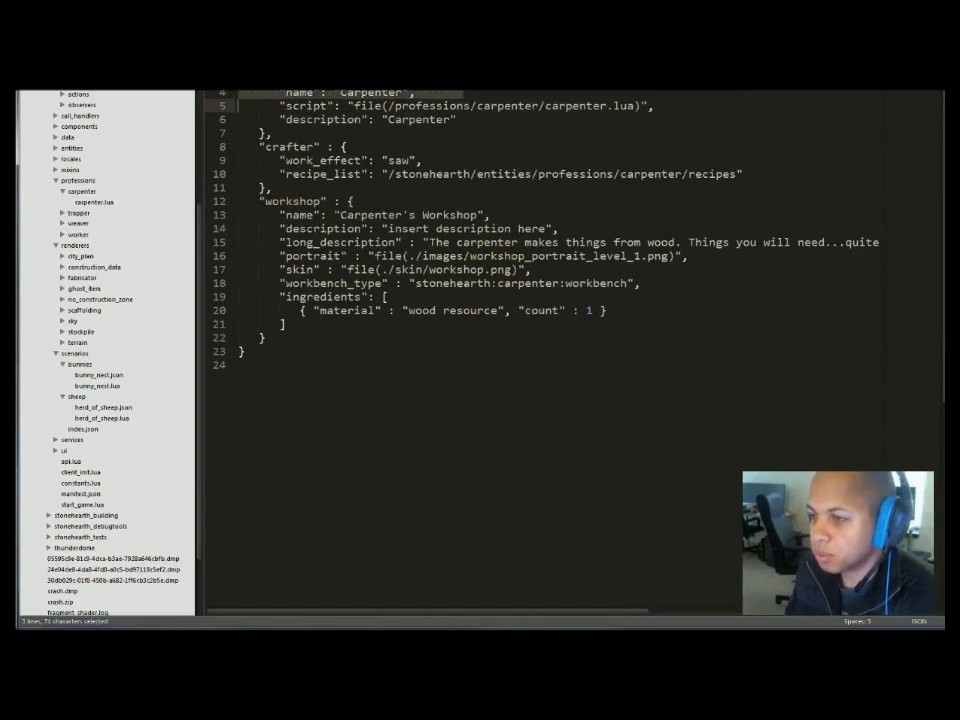
Highlight the work_effect and recipe_list lines of the crafter section one after the other in the carpenter's profession description.
key(Right)
key(Down)
key(Down)
key(Down)
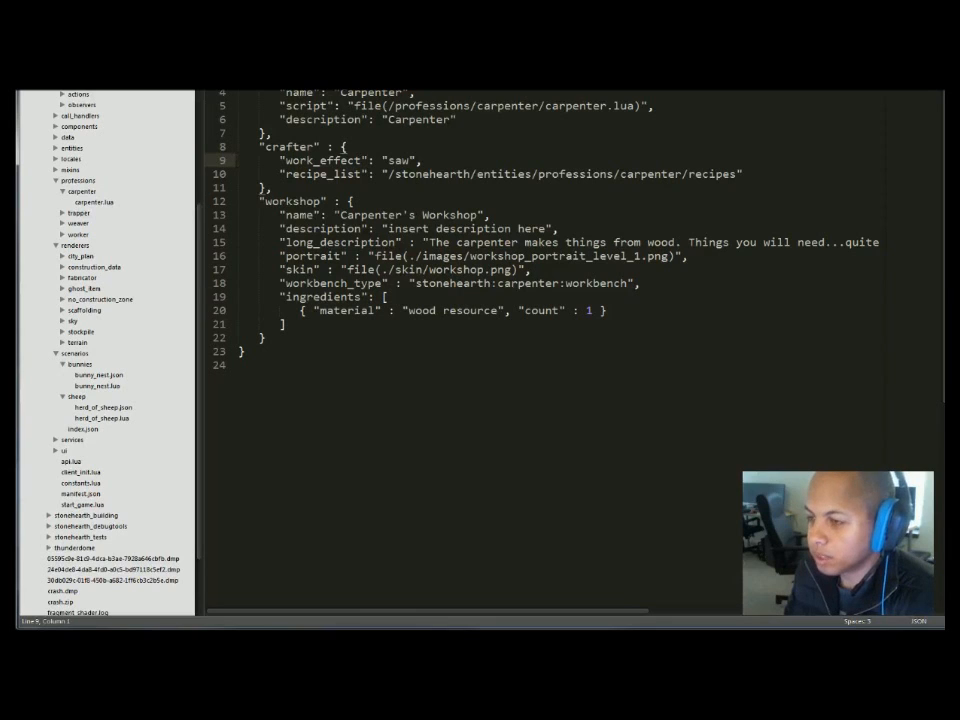
key(shift+Down)
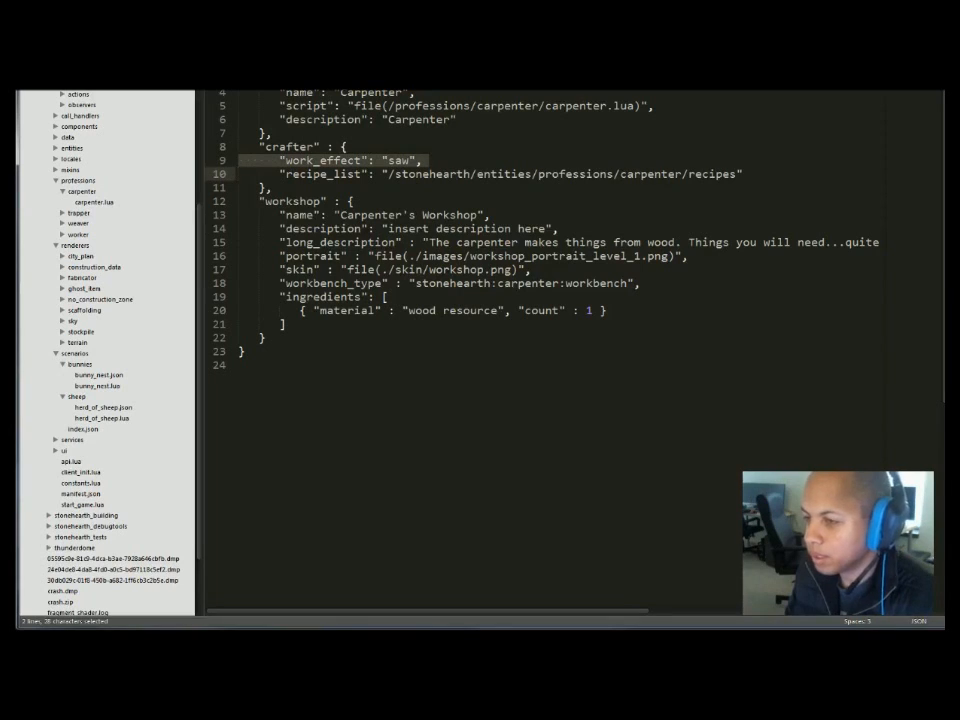
key(Right)
key(shift+Down)
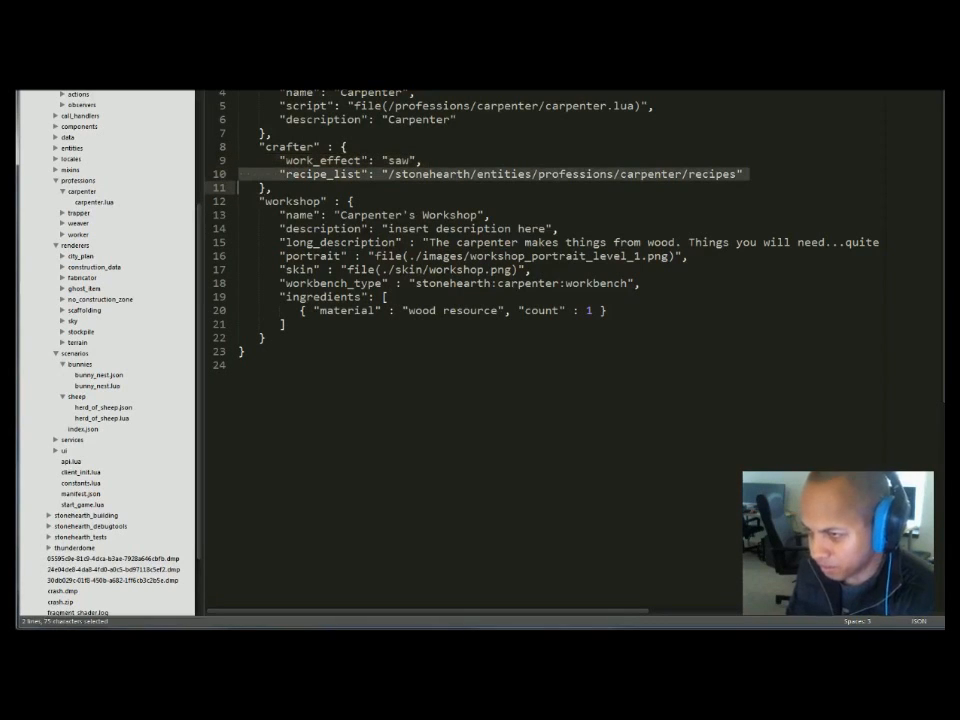
Highlight the contents of the workshop section, from its name entry through the end of the ingredients list.
key(Down)
key(Down)
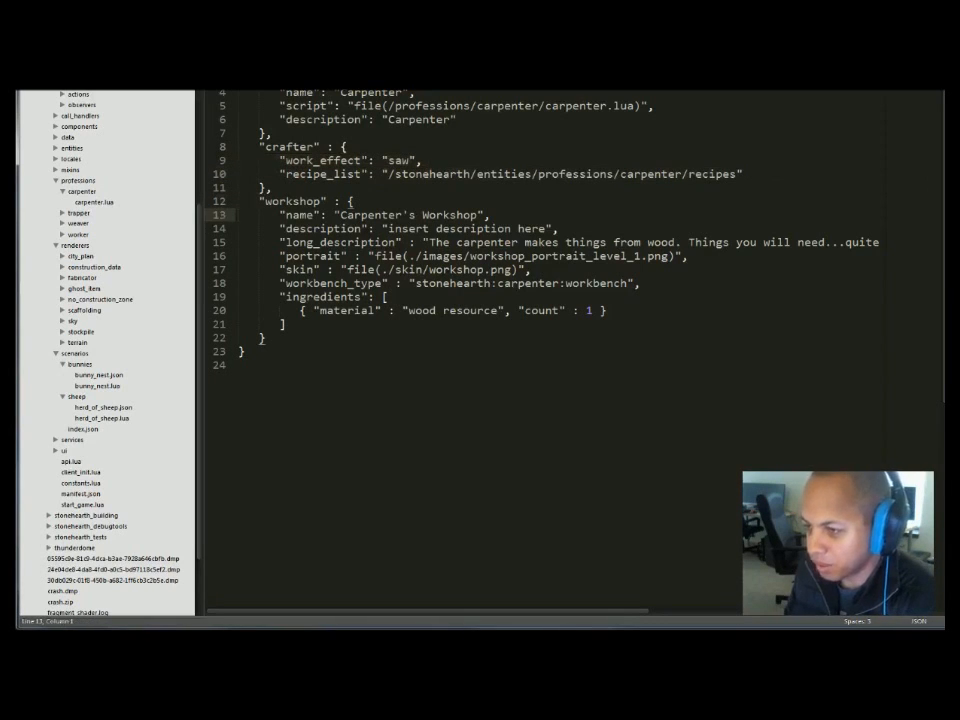
key(shift+Down)
key(shift+Down)
key(shift+Down)
key(shift+Down)
key(shift+Down)
key(shift+Down)
key(shift+Down)
key(shift+Down)
key(shift+Down)
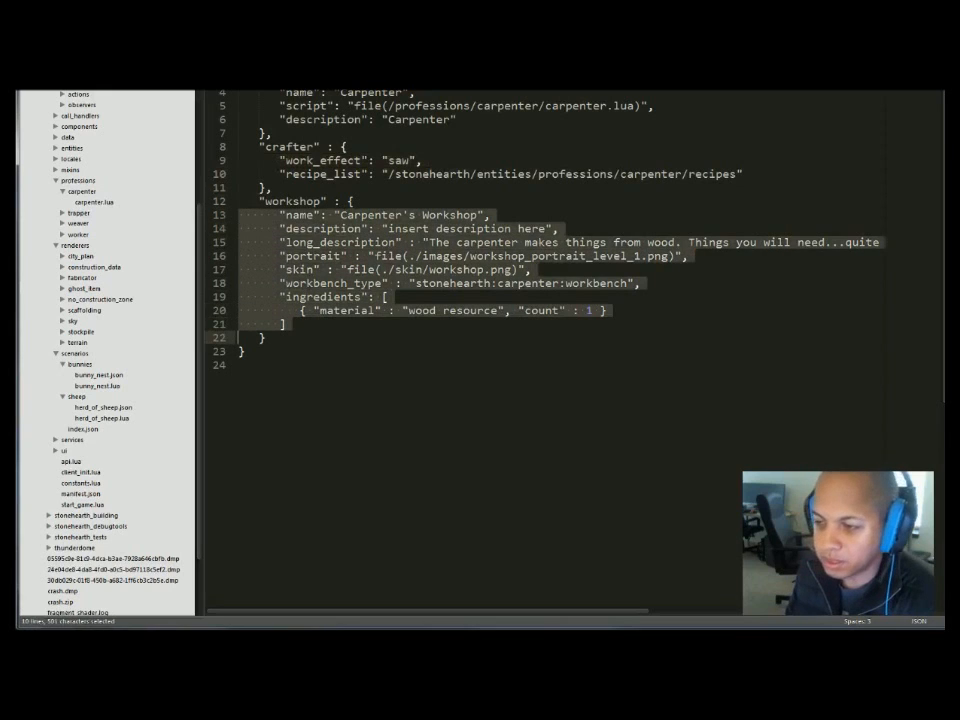
Highlight the workshop section again from its opening line down toward ingredients, and place the cursor at the end of the list.
key(Left)
key(shift+Up)
key(shift+Up)
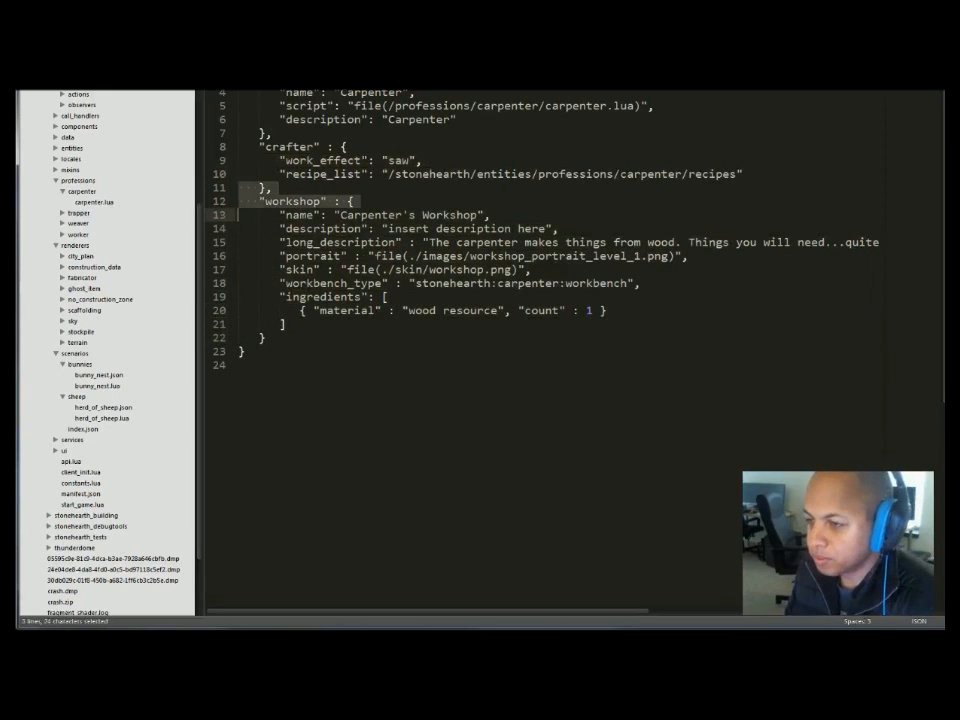
key(shift+Down)
key(shift+Down)
key(shift+Down)
key(shift+Down)
key(shift+Down)
key(shift+Down)
key(Down)
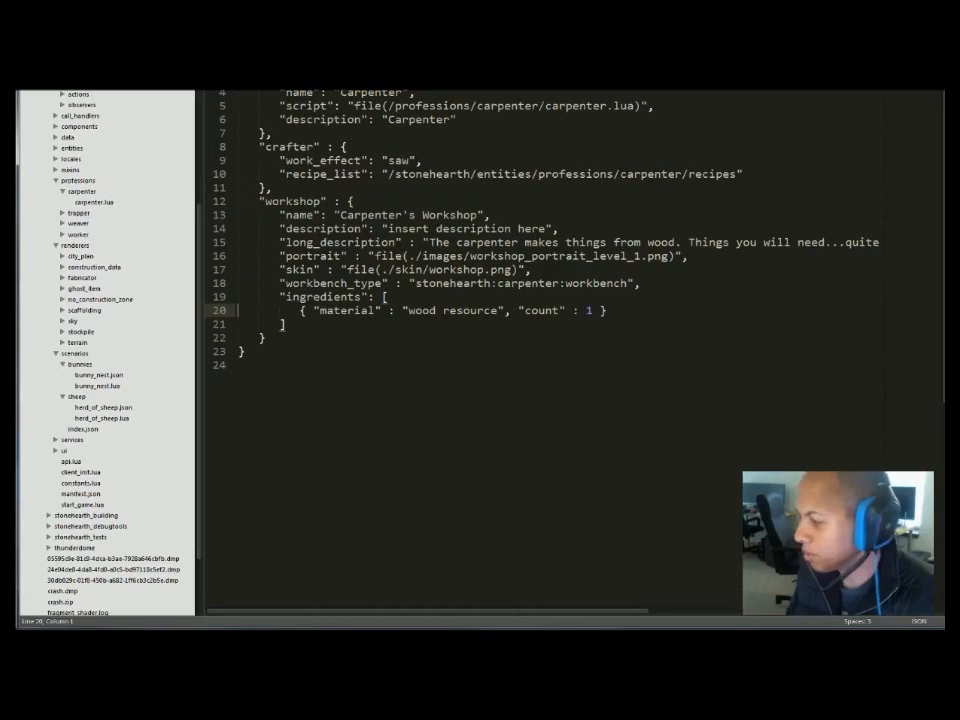
key(Down)
key(End)
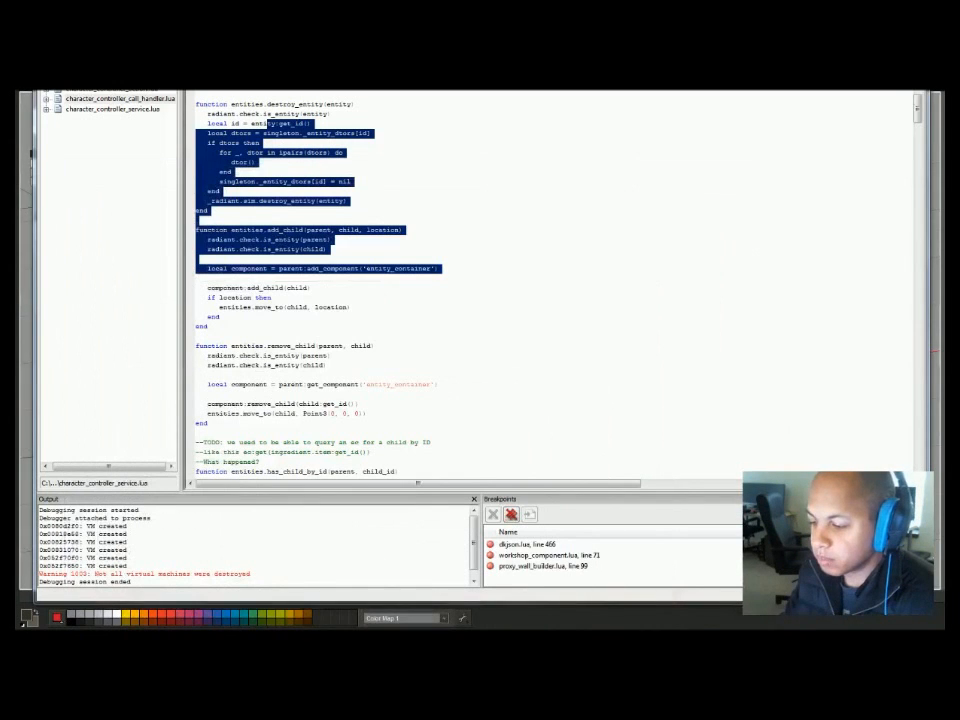
Switch to the Lua debugger, launch Stonehearth from it, and bring the game camera close to the two characters.
click(374, 345)
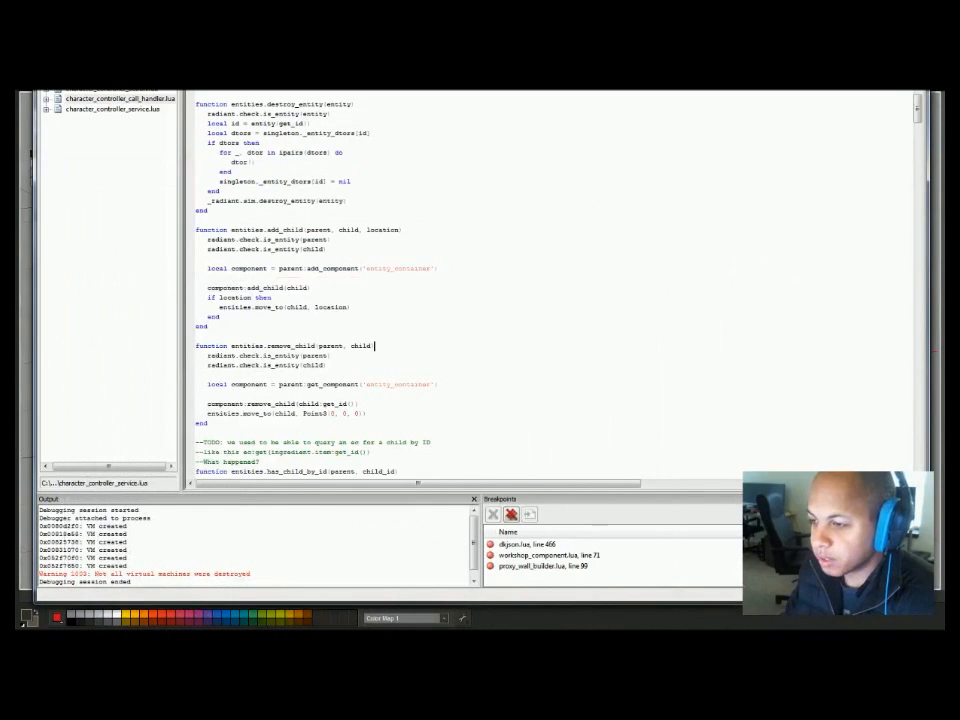
key(F5)
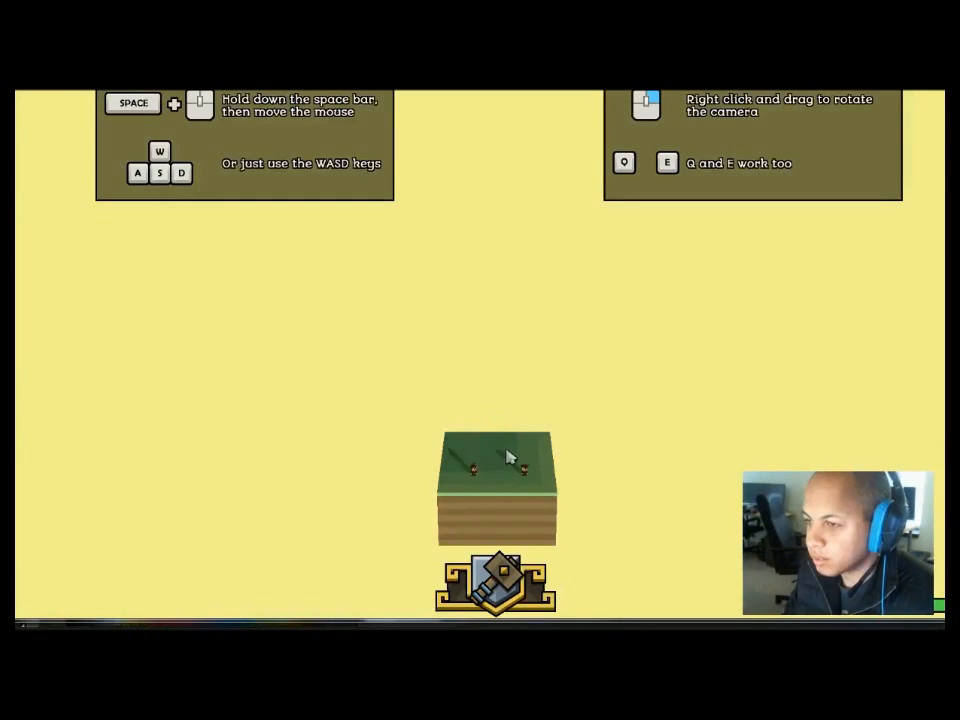
right_drag(508, 456, 444, 431)
key(space)
scroll(364, 469, up, 5)
right_drag(364, 469, 430, 476)
scroll(430, 476, up, 5)
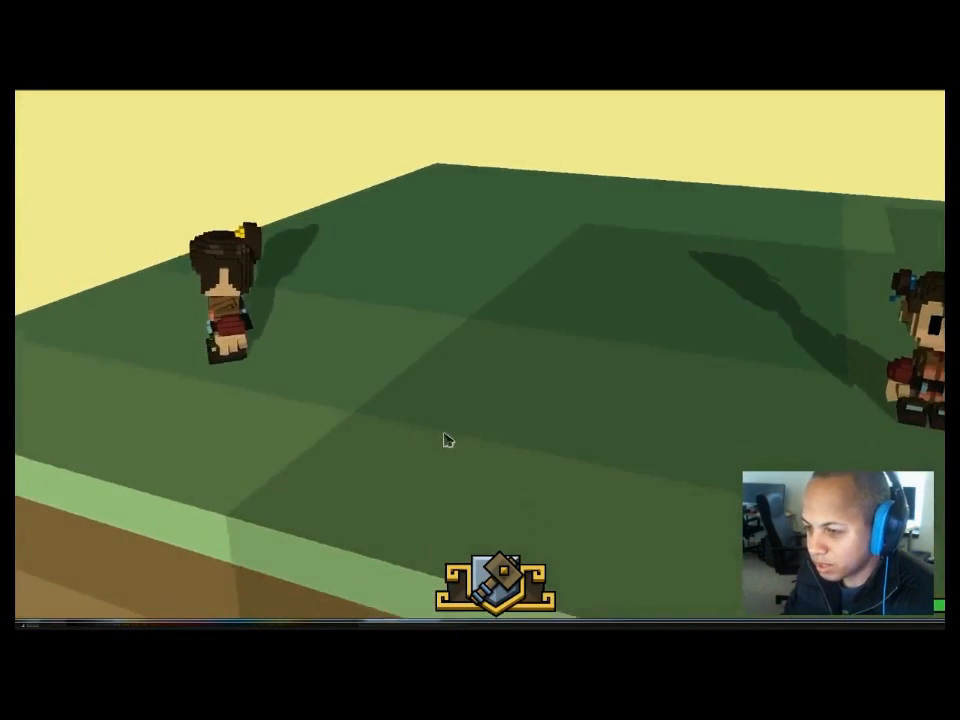
right_drag(444, 434, 513, 426)
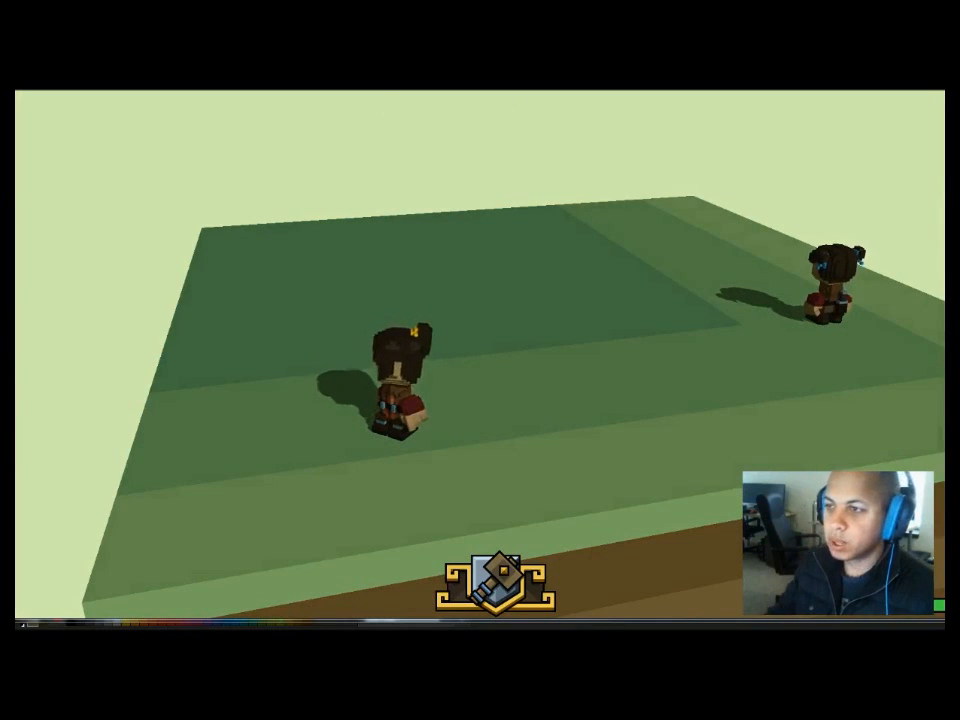
Select the two characters in turn to check their profession, viewing them from several angles.
drag(835, 283, 765, 298)
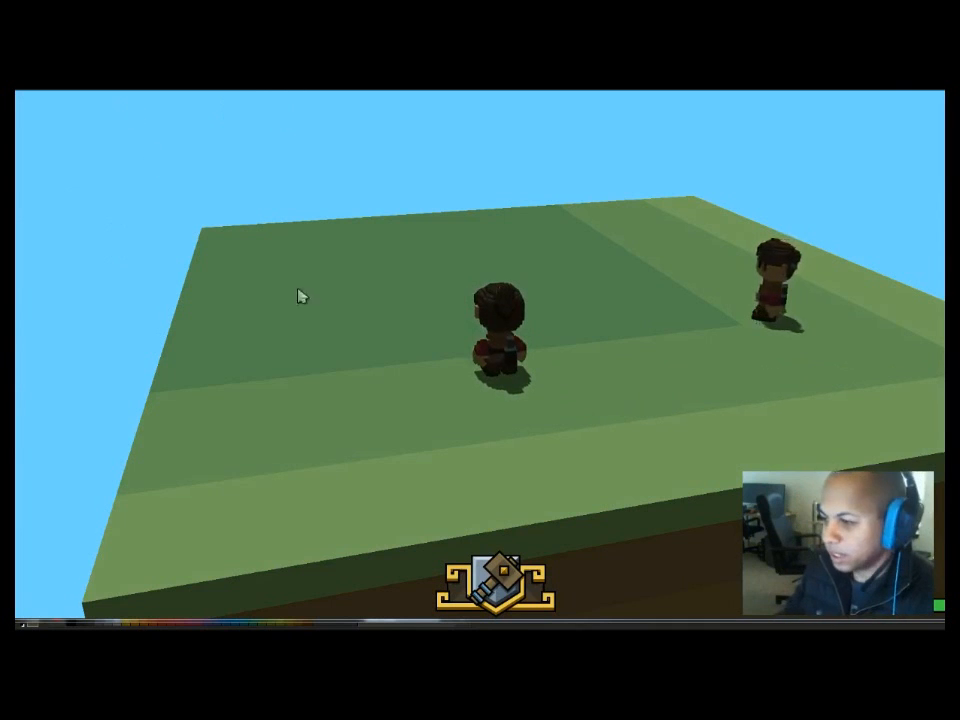
click(540, 333)
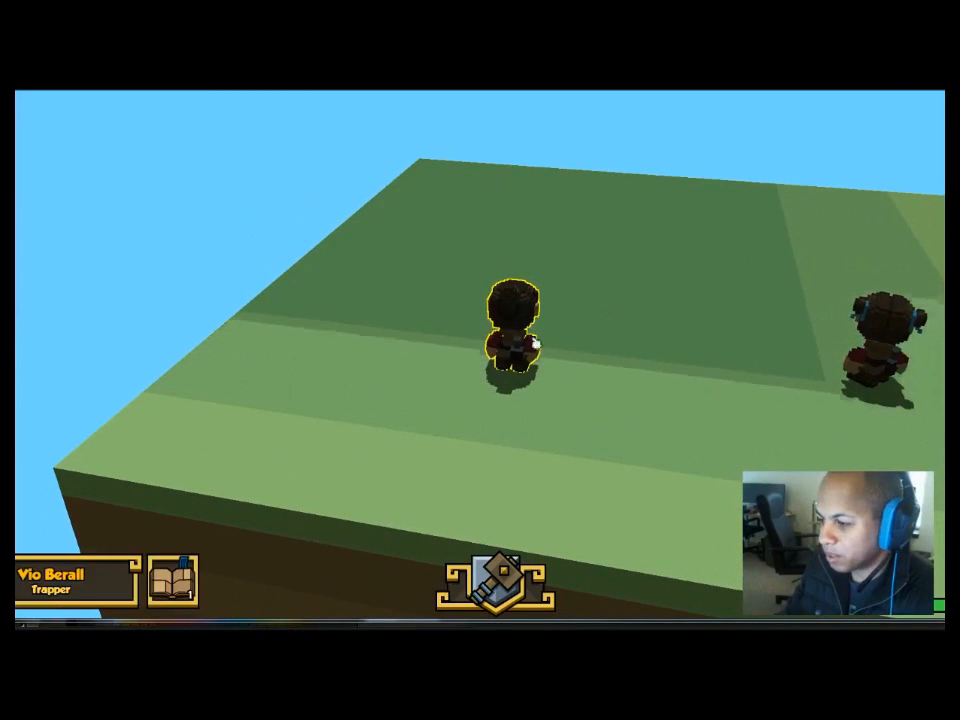
click(870, 340)
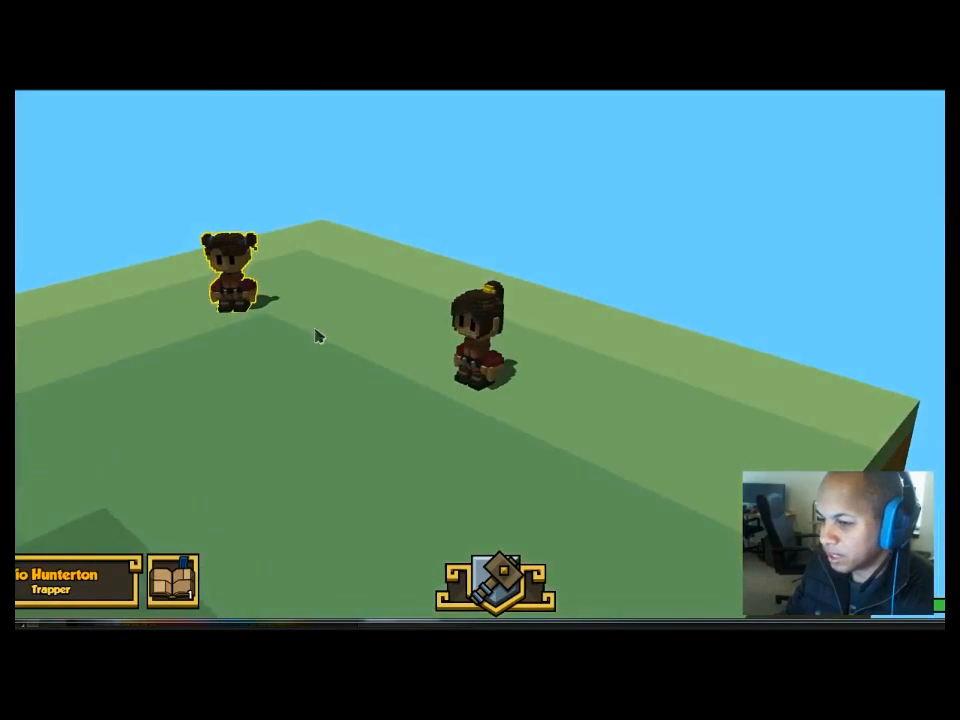
right_drag(311, 336, 336, 327)
drag(336, 327, 467, 288)
click(338, 285)
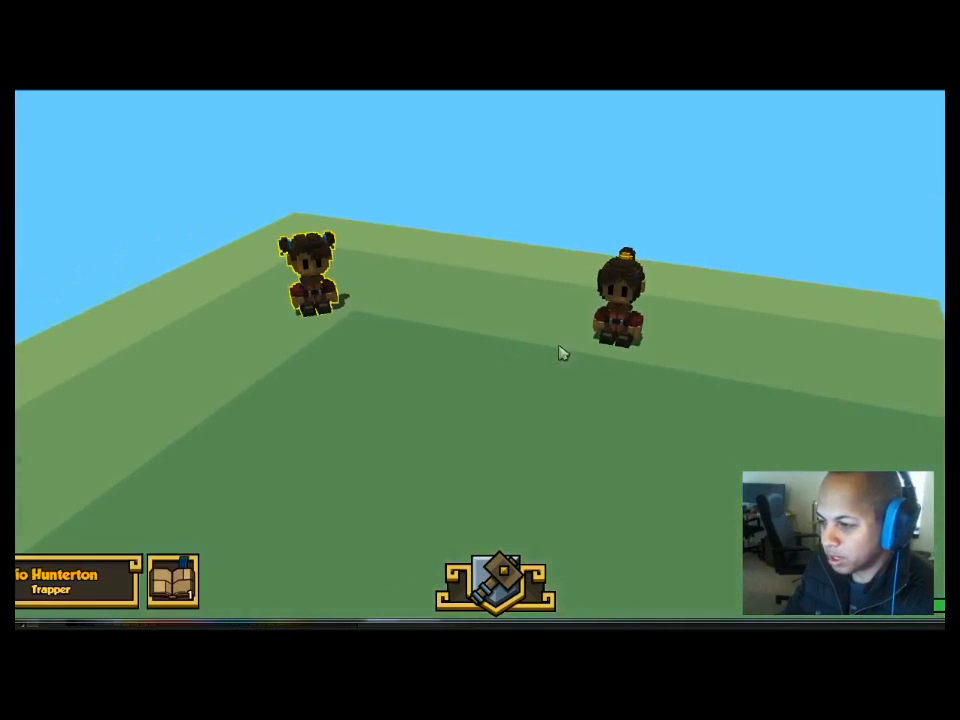
click(530, 358)
click(680, 300)
right_drag(623, 358, 546, 339)
drag(546, 339, 639, 360)
right_drag(524, 349, 635, 355)
click(430, 217)
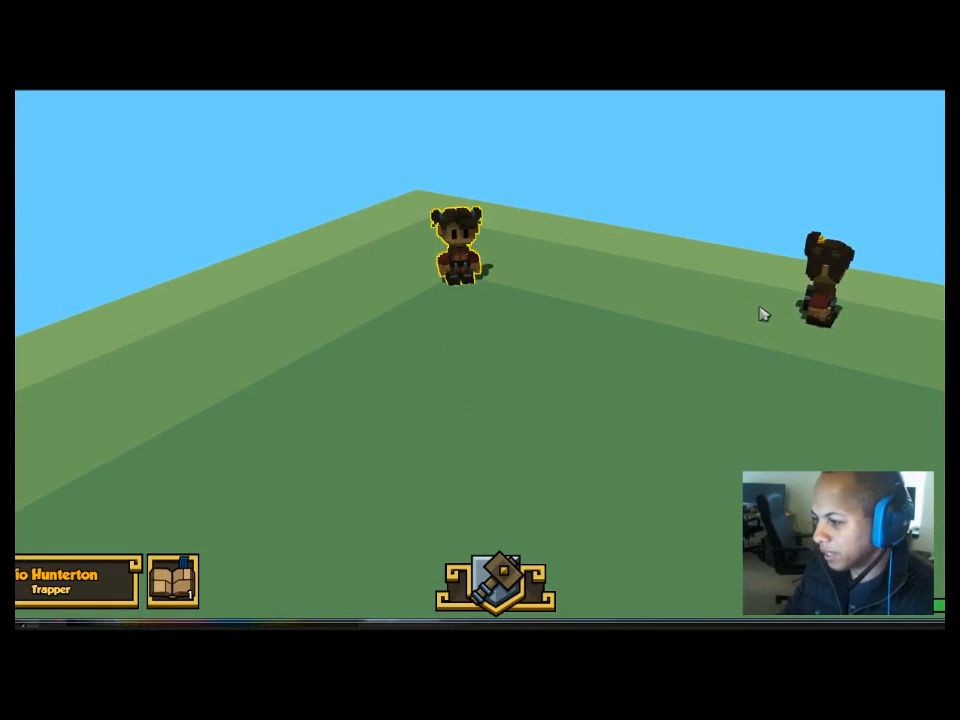
right_drag(542, 371, 686, 319)
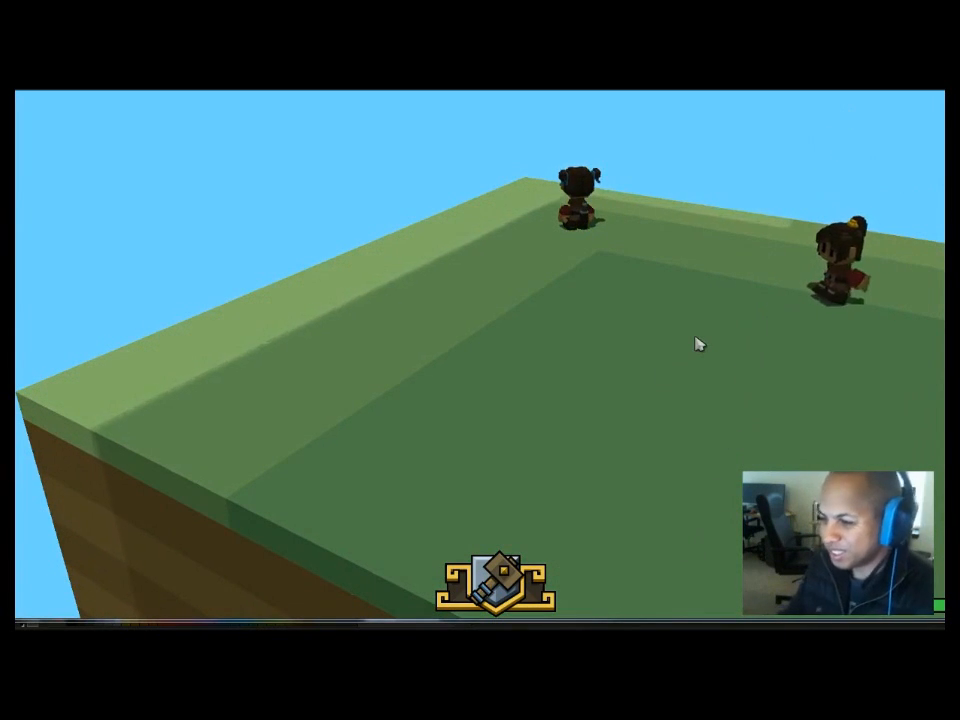
scroll(724, 319, down, 1)
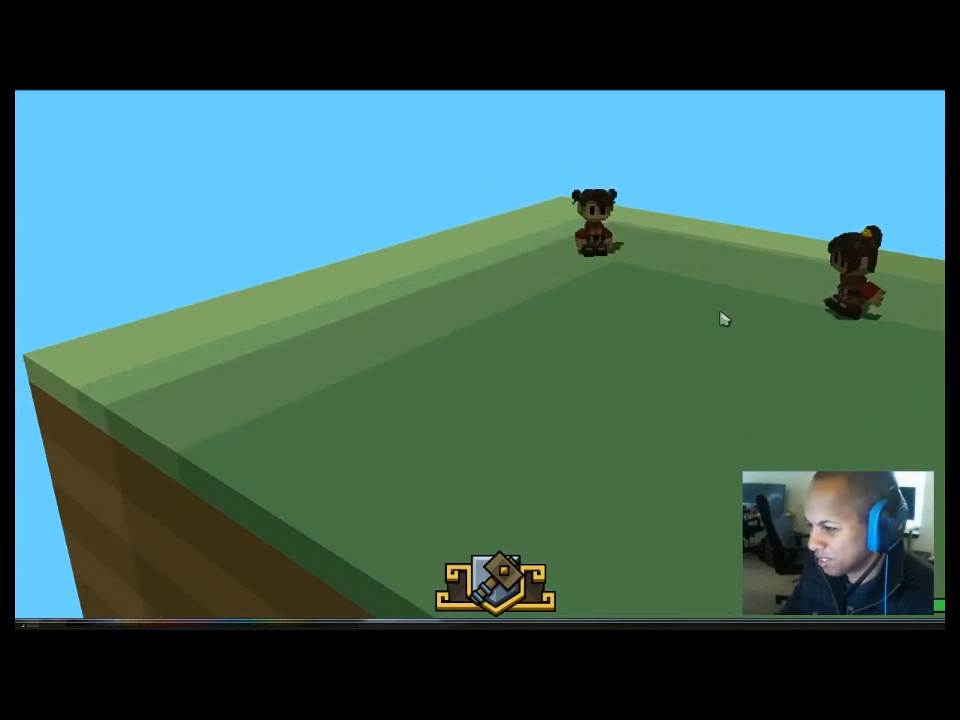
scroll(644, 290, down, 3)
scroll(540, 240, up, 4)
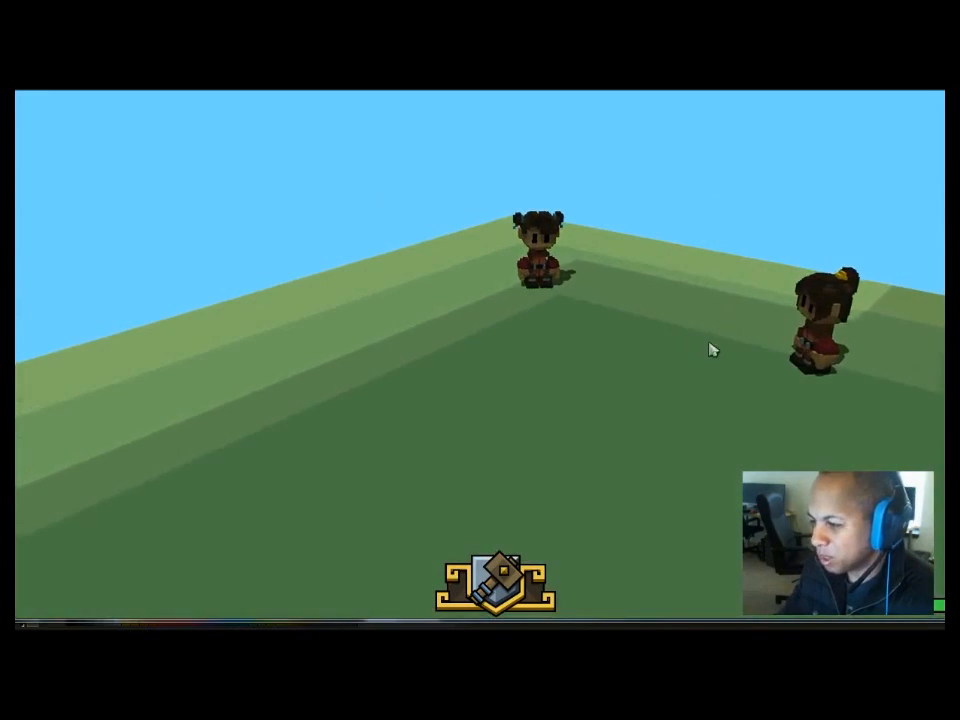
scroll(690, 320, down, 1)
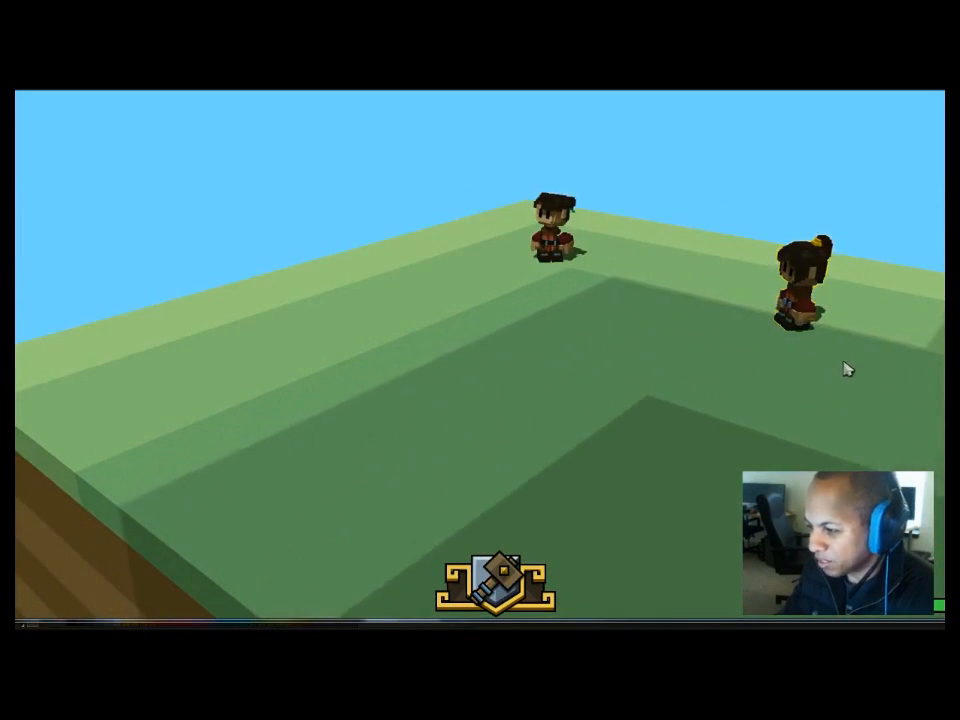
mouse_move(696, 422)
middle_down()
mouse_move(681, 377)
mouse_move(666, 379)
mouse_move(677, 332)
mouse_move(673, 373)
mouse_move(621, 358)
mouse_move(632, 360)
middle_up()
scroll(647, 351, down, 3)
mouse_move(724, 332)
middle_down()
mouse_move(523, 274)
mouse_move(743, 395)
mouse_move(776, 381)
mouse_move(516, 350)
mouse_move(352, 422)
mouse_move(765, 354)
mouse_move(816, 364)
mouse_move(735, 268)
mouse_move(692, 285)
mouse_move(660, 375)
middle_up()
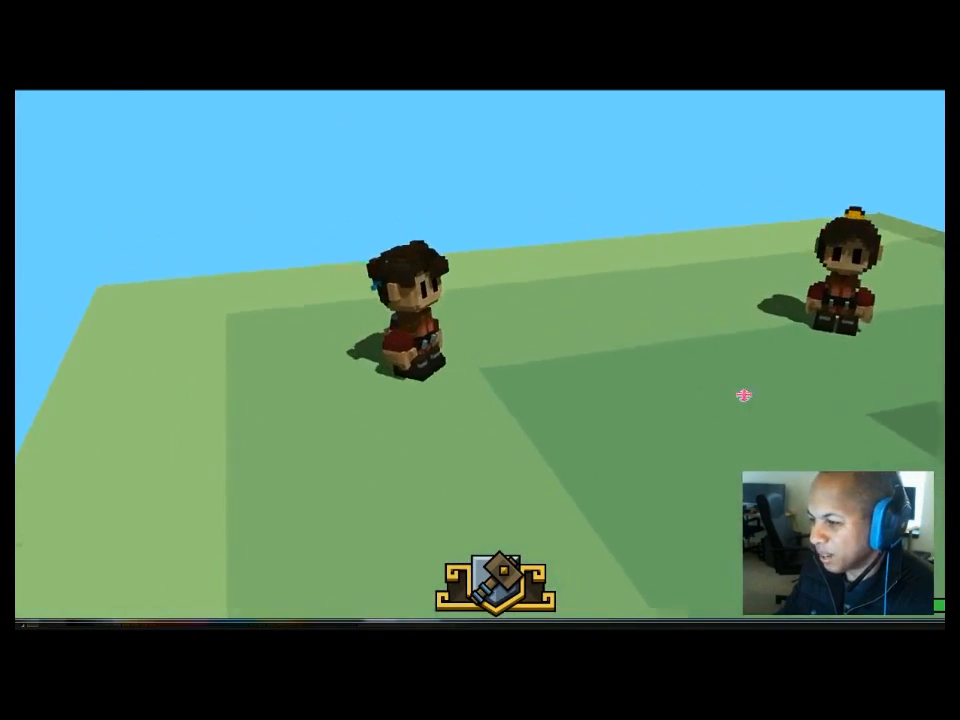
scroll(774, 381, down, 3)
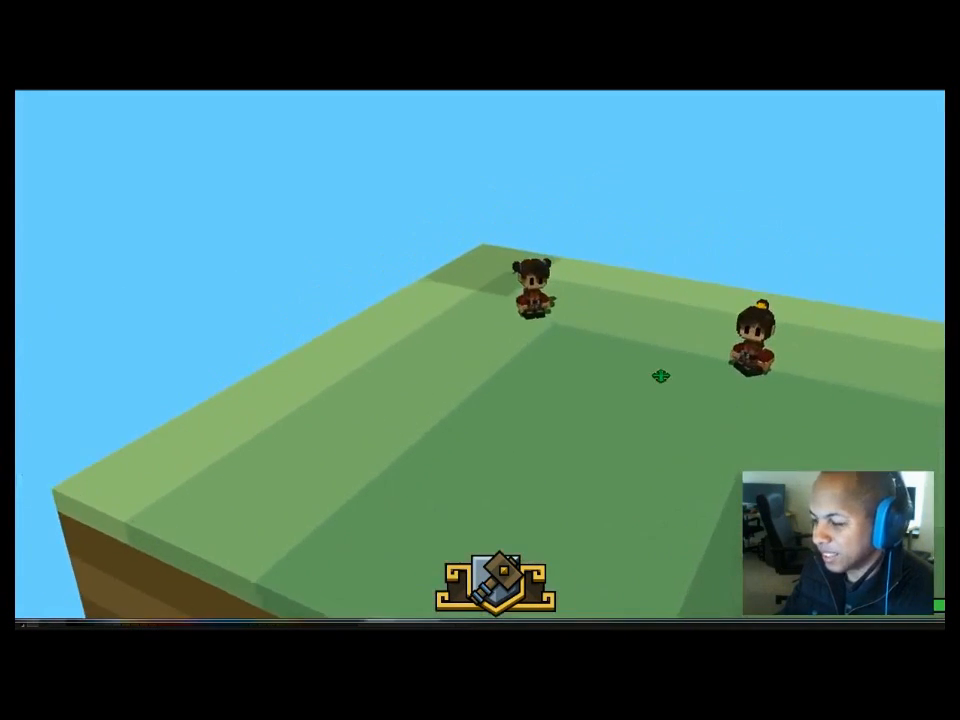
scroll(660, 375, up, 3)
mouse_move(655, 295)
middle_down()
mouse_move(658, 314)
mouse_move(634, 301)
mouse_move(646, 311)
middle_up()
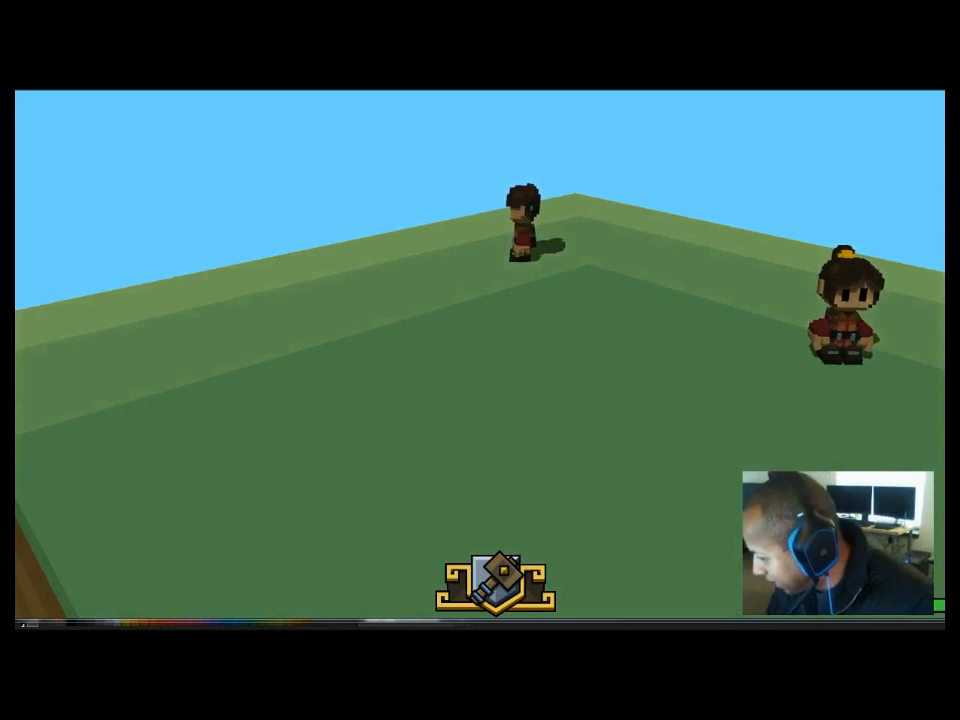
key(w)
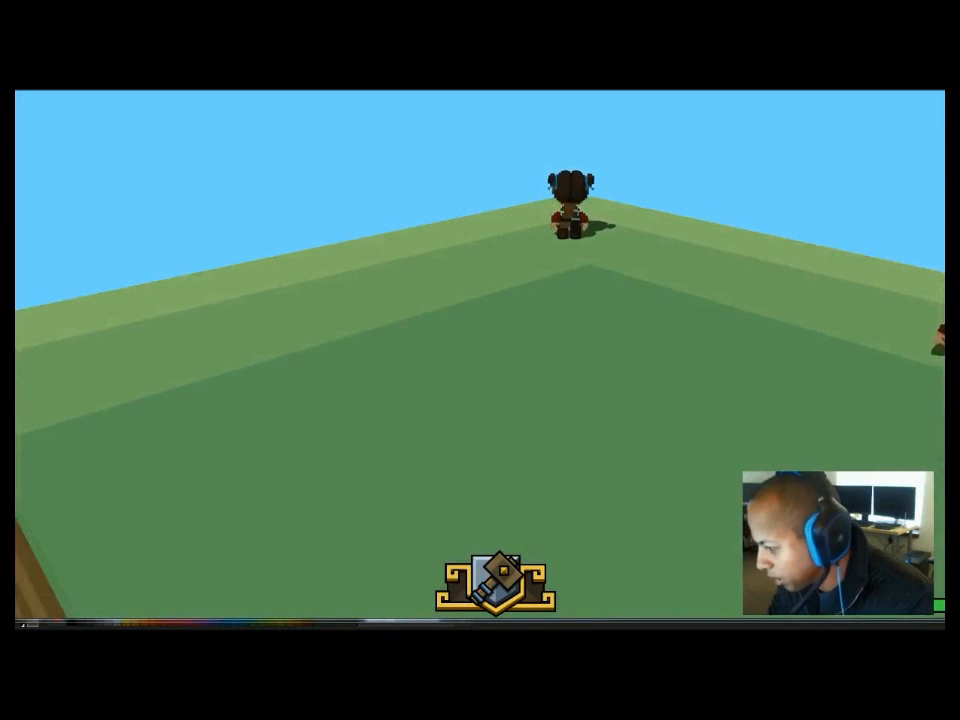
Select the trapper with two pigtails and open her character sheet.
right_drag(740, 298, 640, 300)
drag(638, 392, 613, 304)
right_drag(613, 304, 597, 358)
click(724, 225)
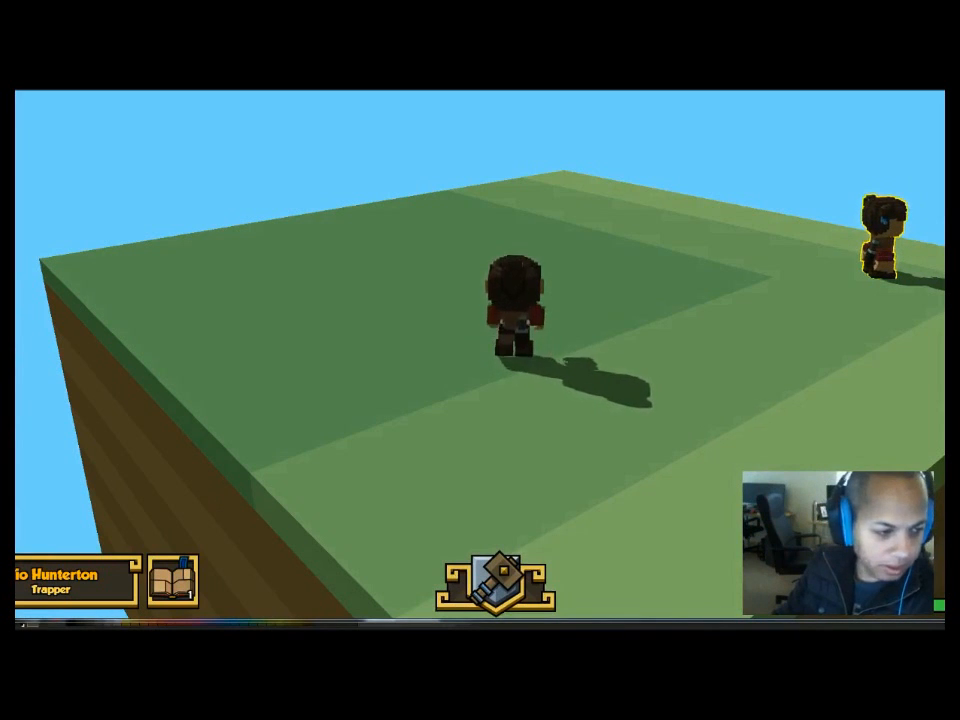
click(182, 574)
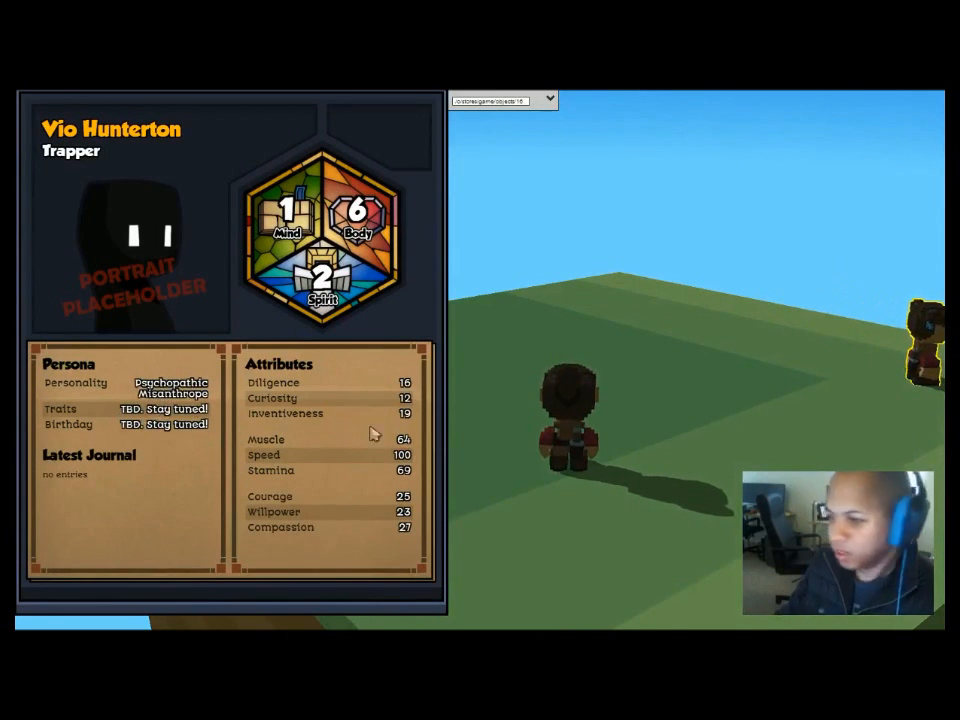
Select the trapper with the single ponytail, examine her outfit, and view her character sheet.
click(600, 425)
click(590, 411)
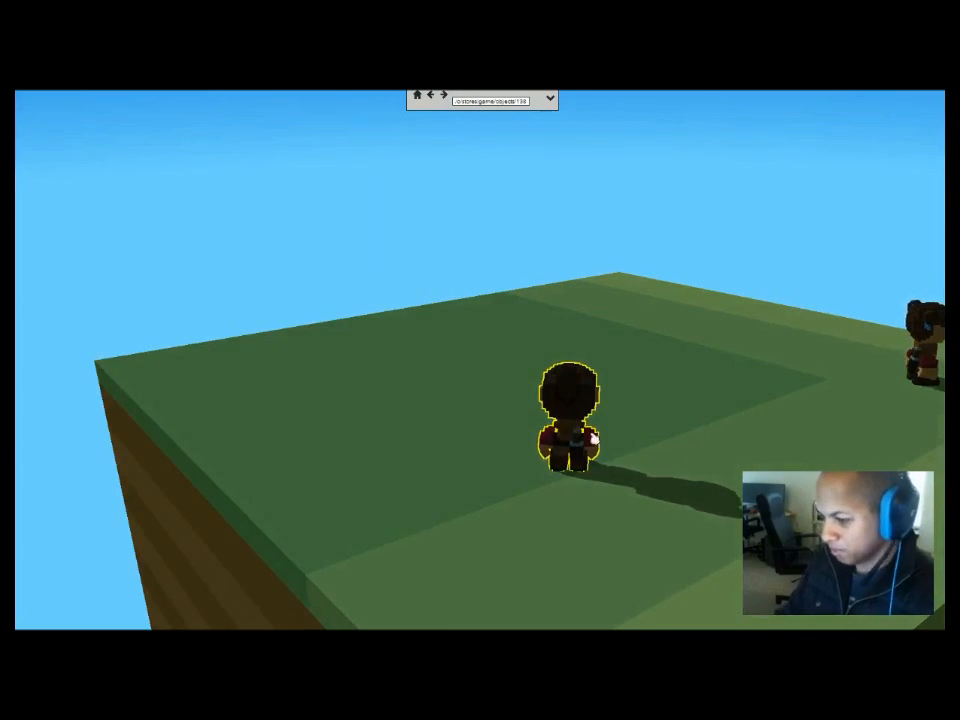
right_drag(645, 453, 349, 418)
middle_drag(488, 514, 483, 498)
right_drag(483, 498, 506, 469)
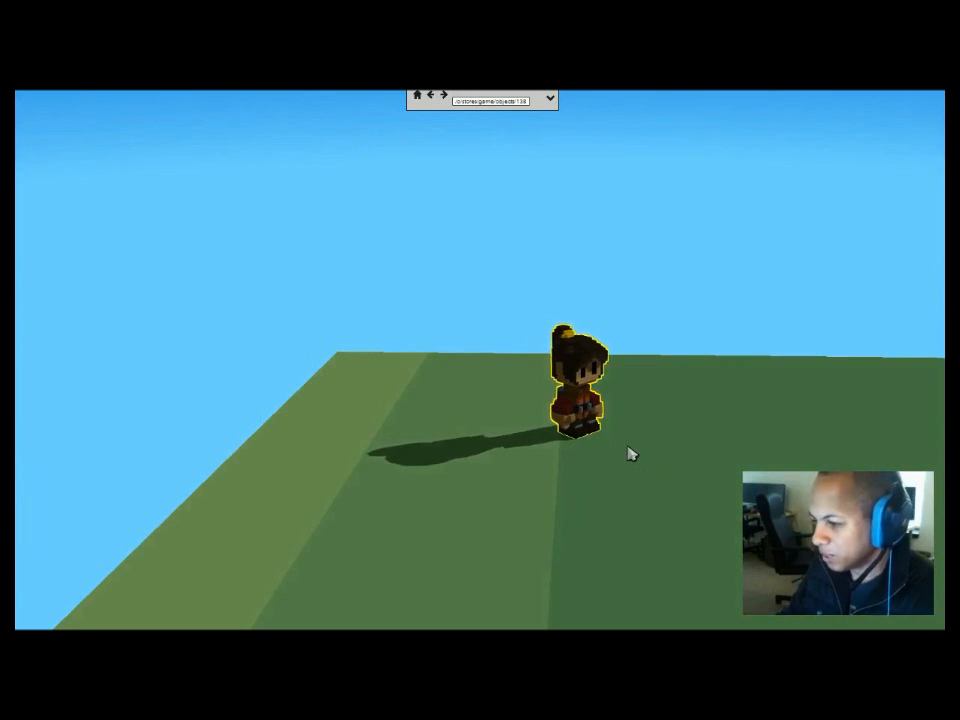
right_drag(666, 456, 446, 579)
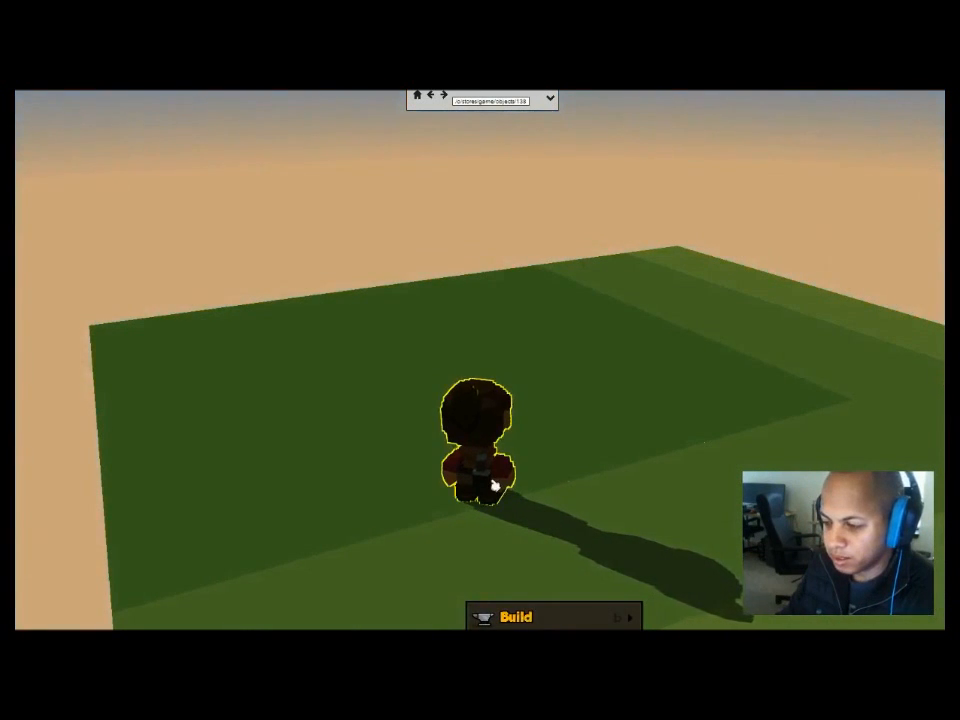
click(474, 440)
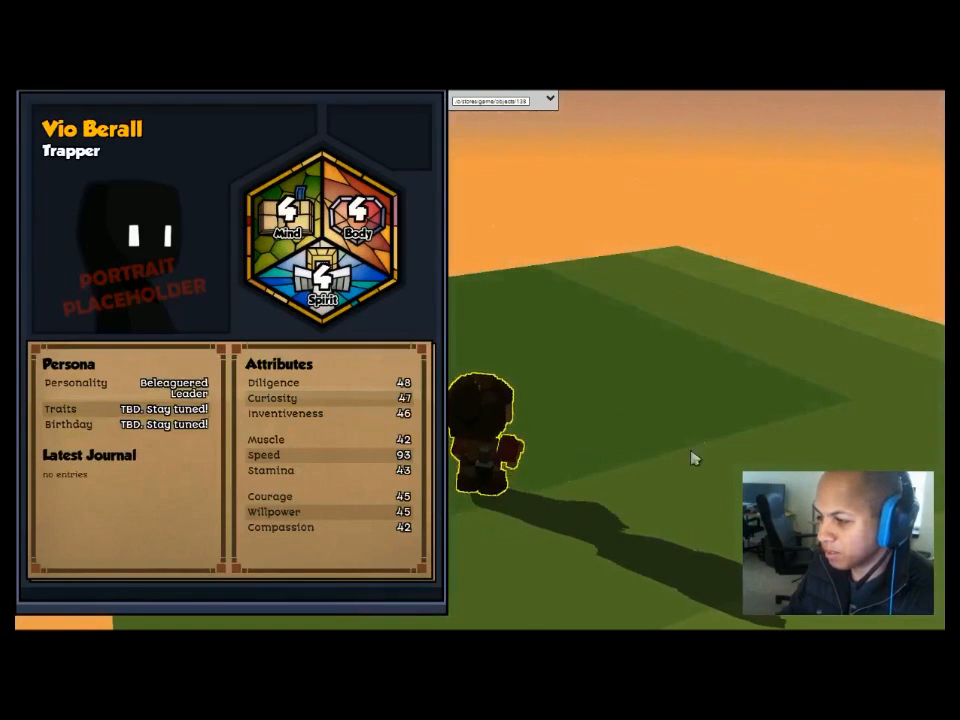
middle_drag(692, 450, 687, 424)
key(Escape)
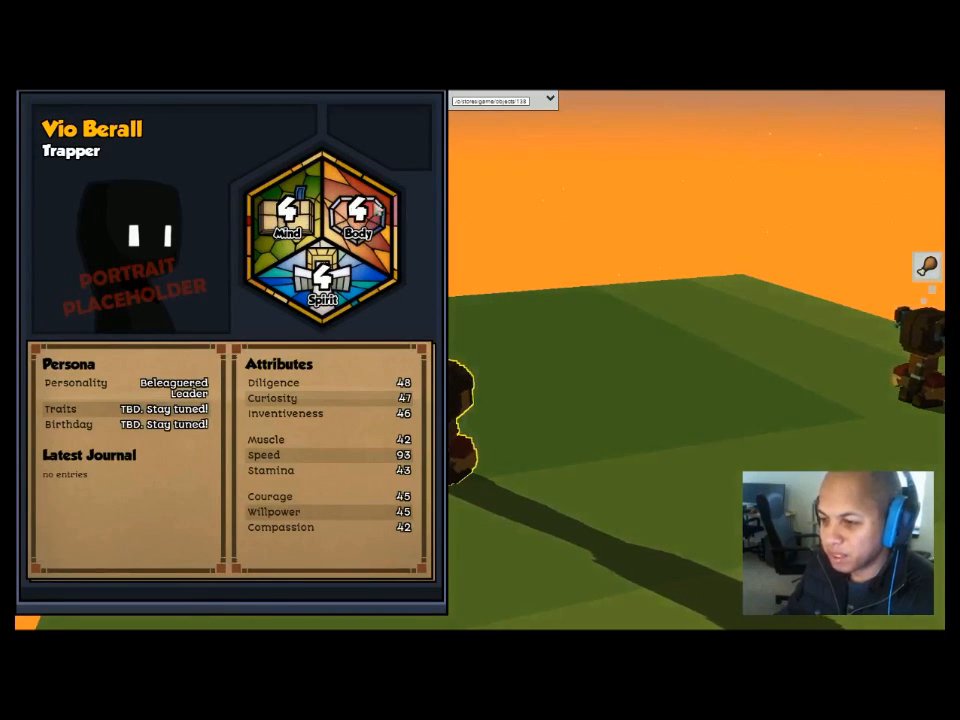
Reopen the pigtailed trapper's character sheet, close it, and view both trappers from the front.
click(933, 381)
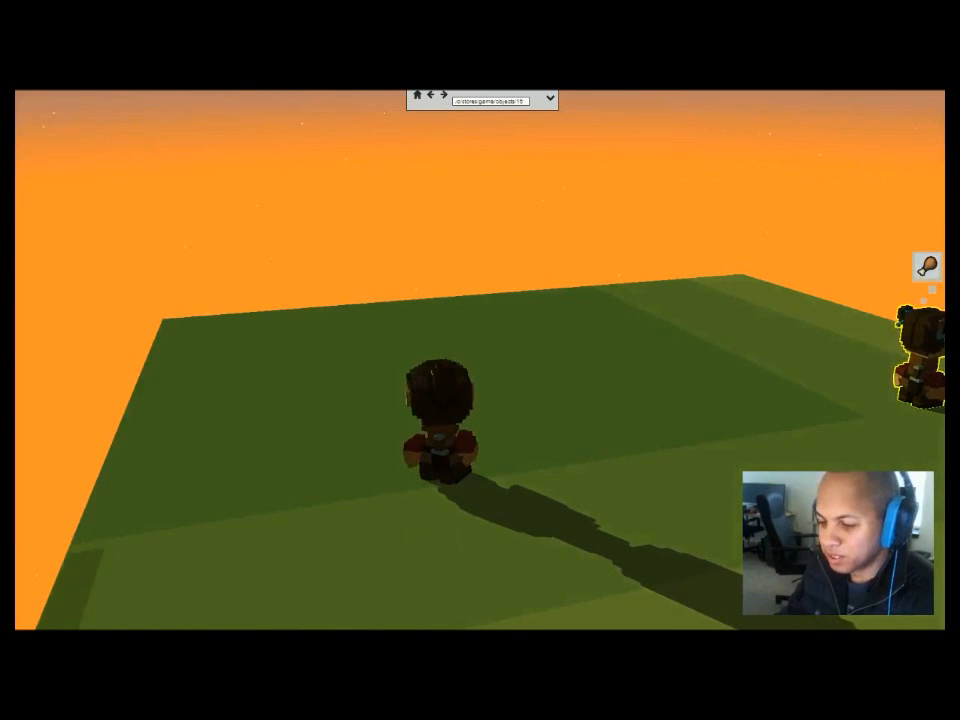
click(228, 642)
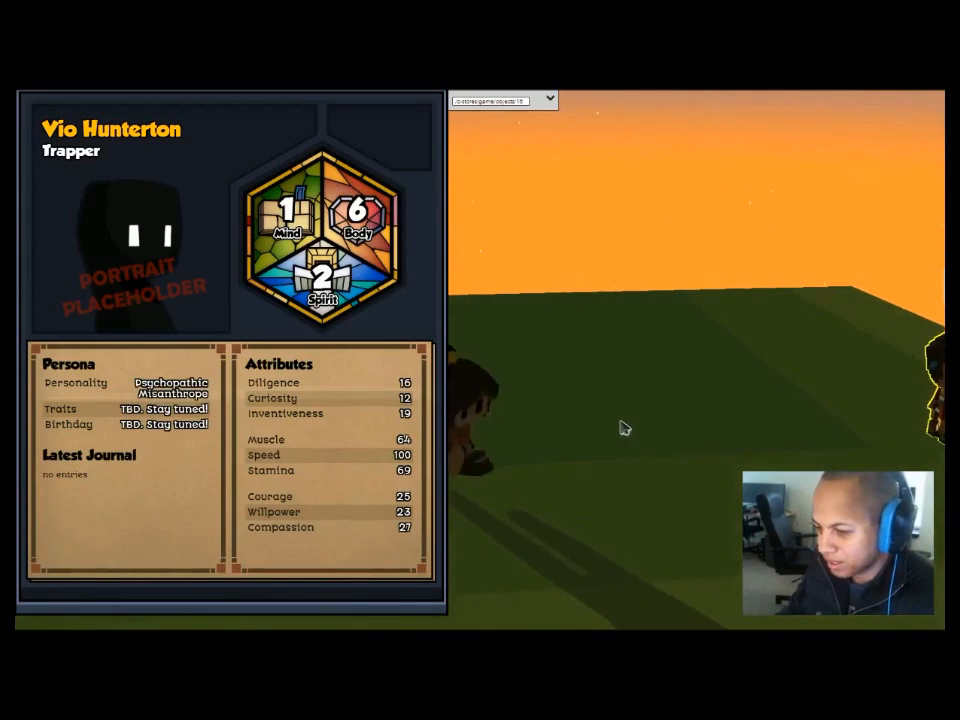
right_drag(707, 428, 454, 388)
click(690, 375)
right_drag(546, 441, 437, 421)
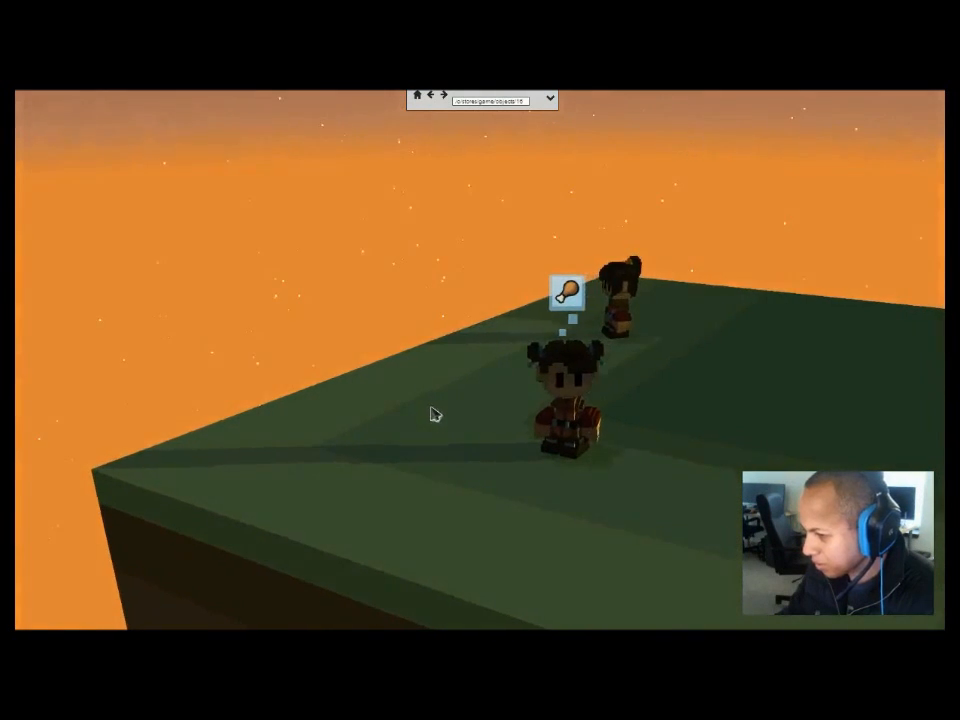
View the two trappers from several angles as night falls over the terrain.
right_drag(671, 401, 572, 401)
right_drag(700, 438, 713, 437)
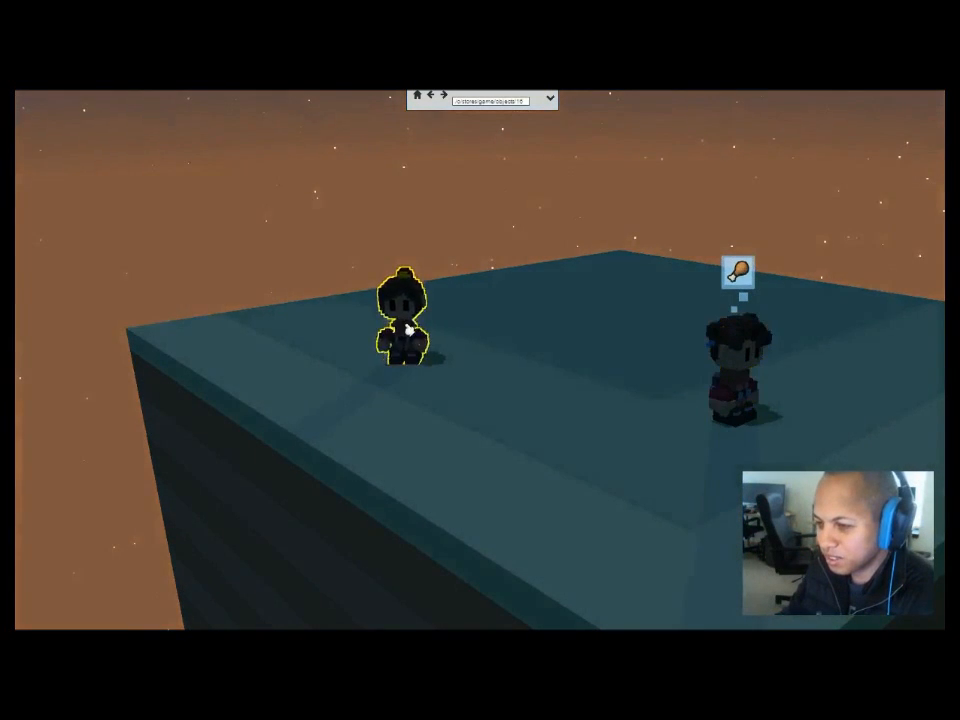
right_drag(497, 390, 758, 431)
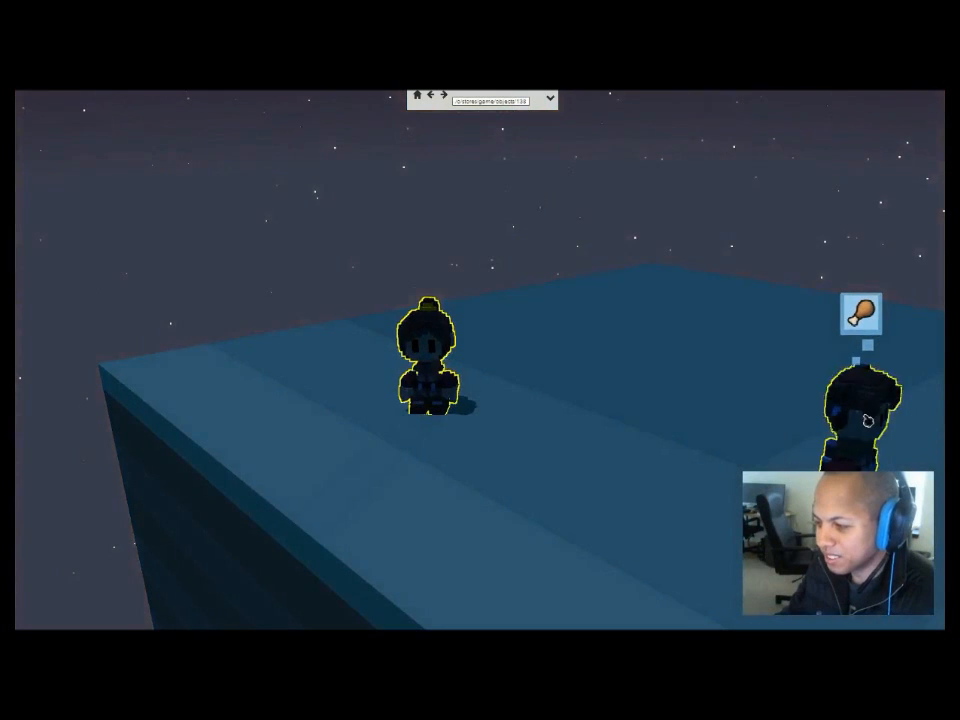
right_drag(786, 395, 701, 439)
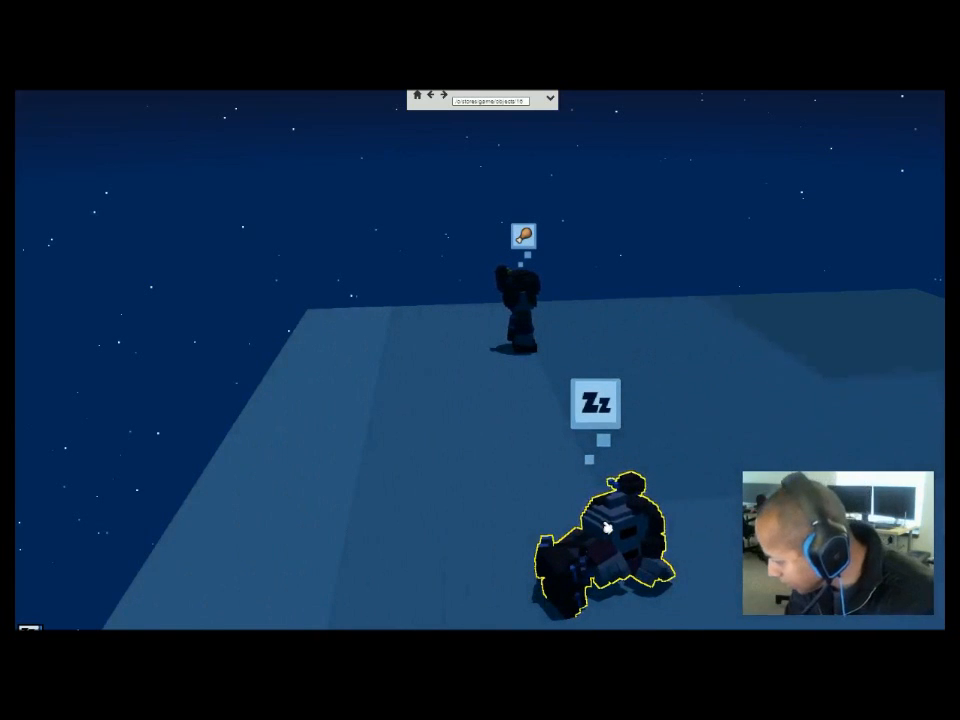
Bring the bottom of the game window into view and select each trapper to check her name, profession and status effect.
key(super)
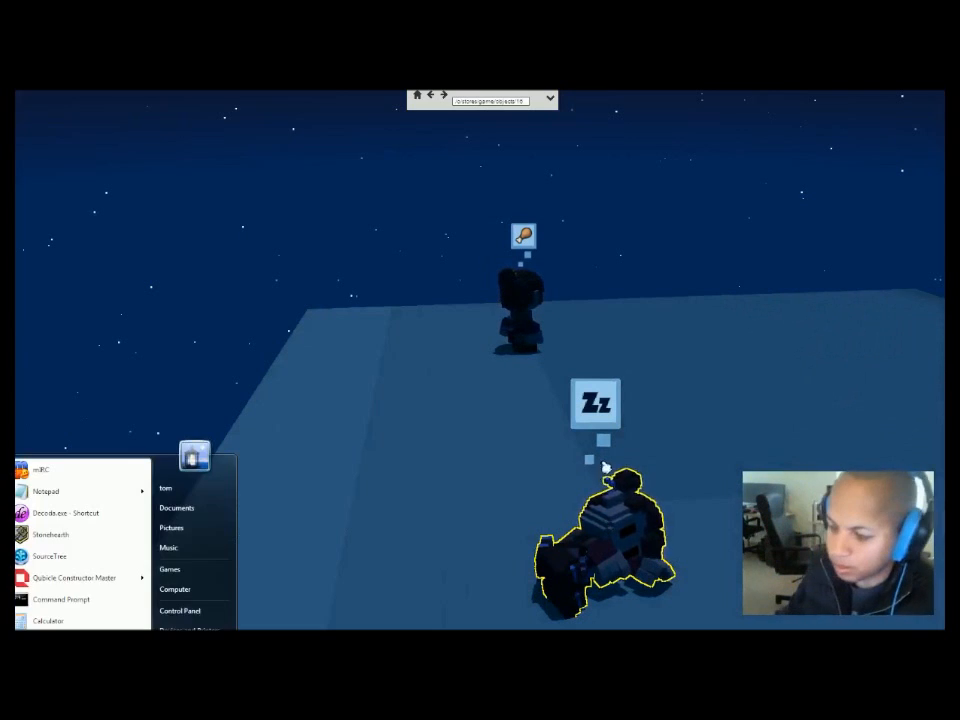
click(272, 452)
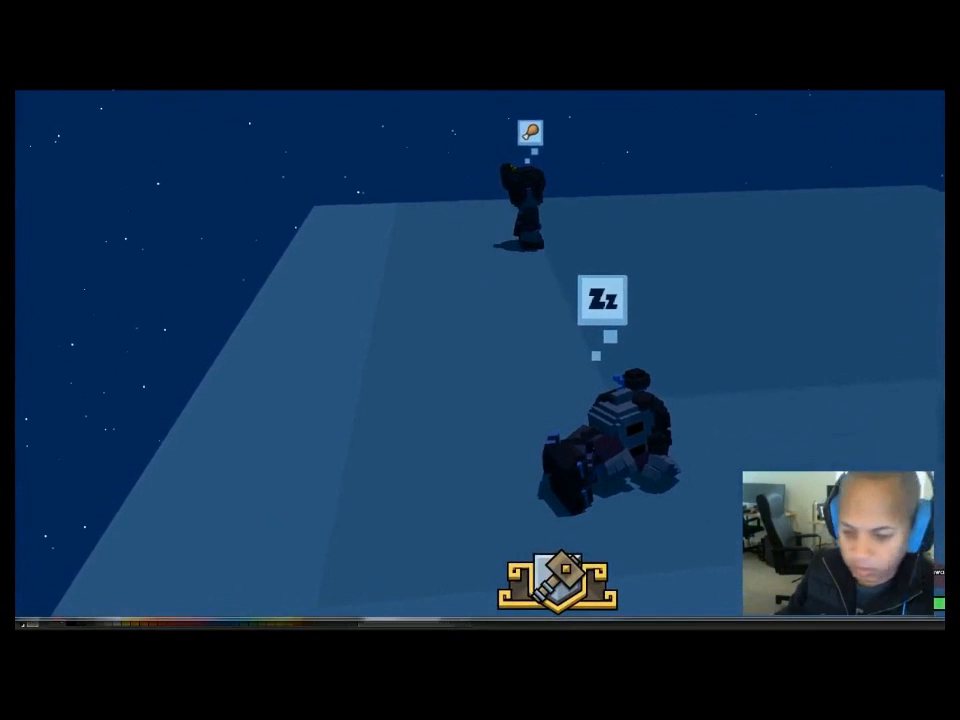
click(574, 488)
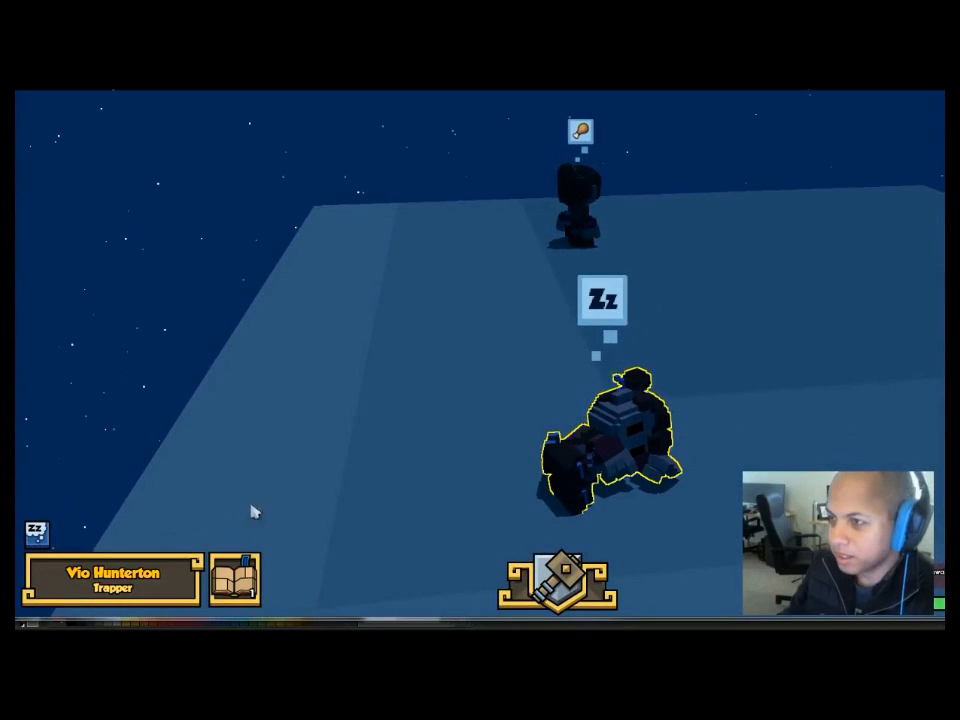
click(577, 205)
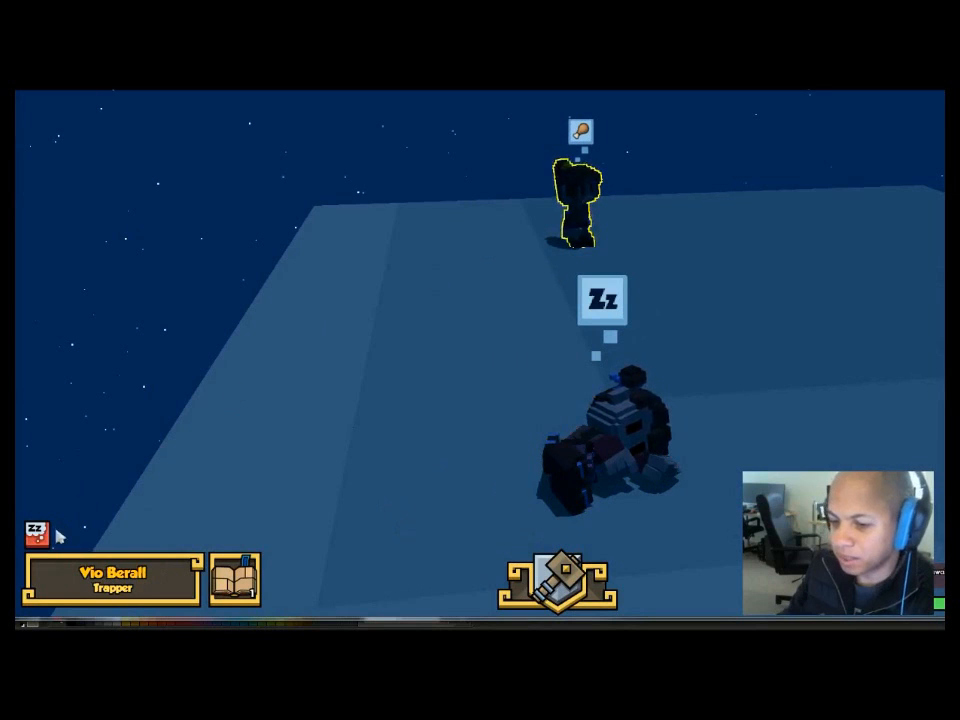
mouse_move(36, 536)
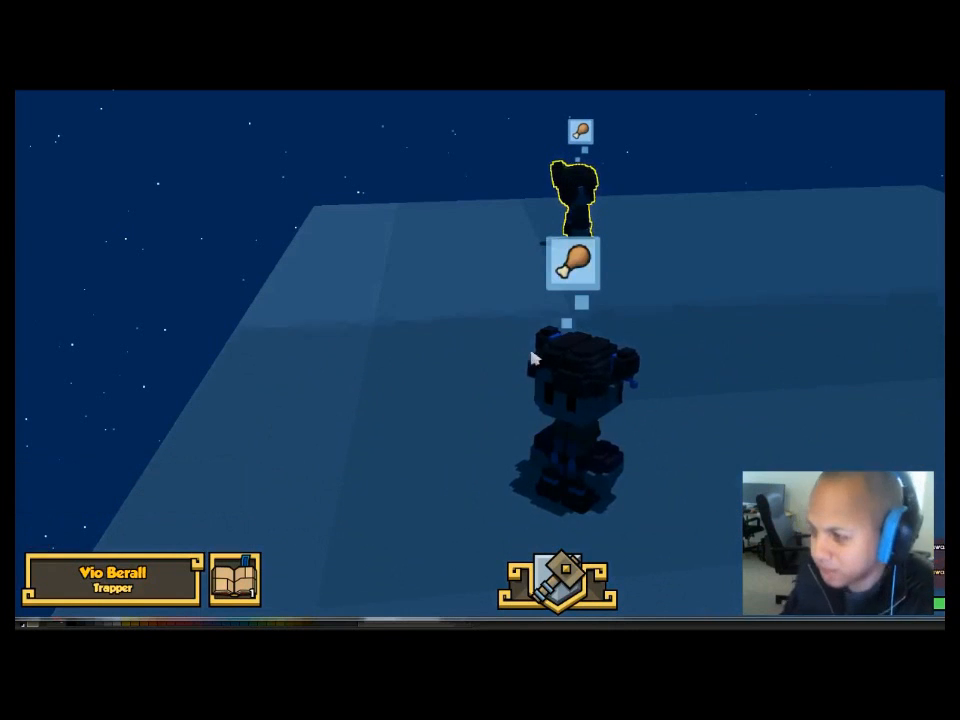
Reselect the trappers in turn, finishing on the one with the single ponytail, and view her from the front.
click(619, 225)
click(578, 201)
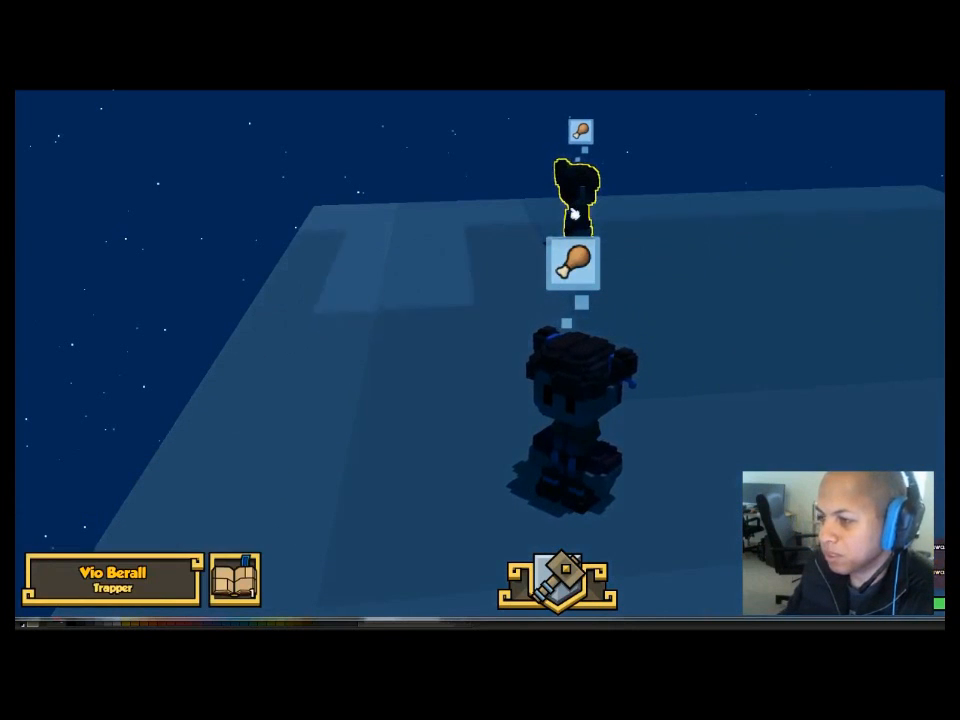
click(544, 399)
click(571, 196)
mouse_move(558, 258)
right_down()
mouse_move(551, 302)
mouse_move(564, 296)
mouse_move(568, 255)
mouse_move(551, 296)
mouse_move(546, 276)
right_up()
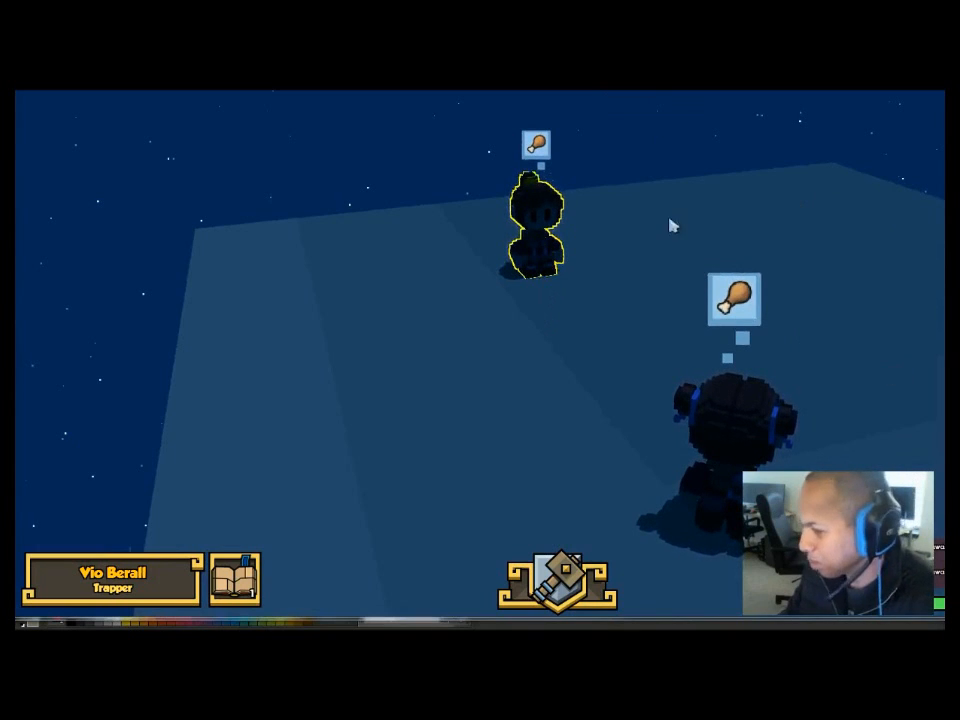
Open the debug object browser and inspect the component data of the pigtailed trapper and the single-ponytail trapper.
key(F3)
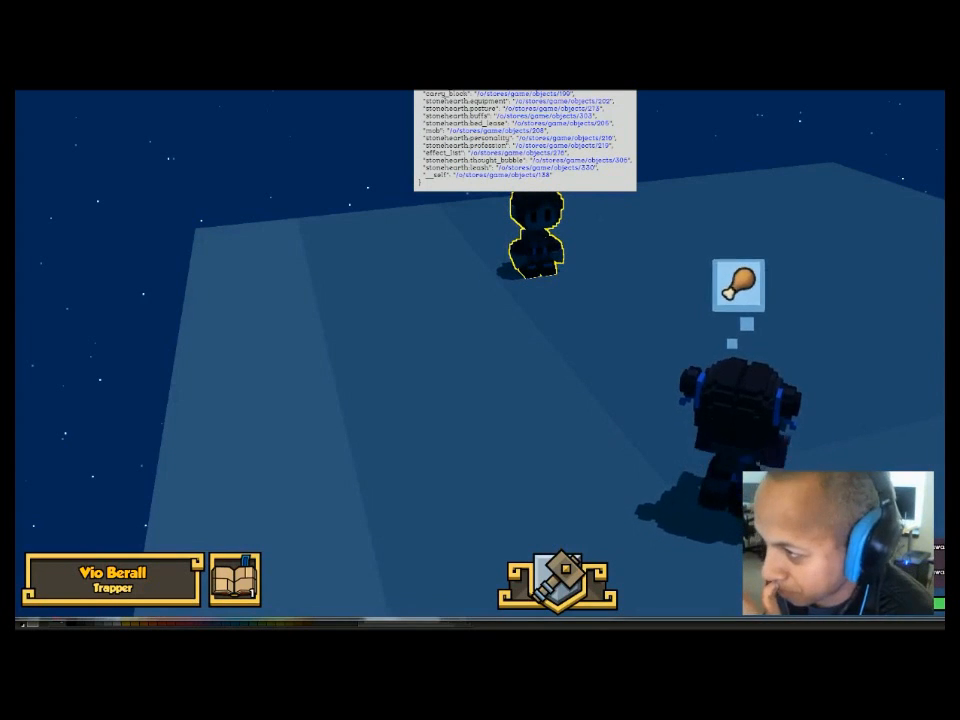
click(538, 121)
click(735, 430)
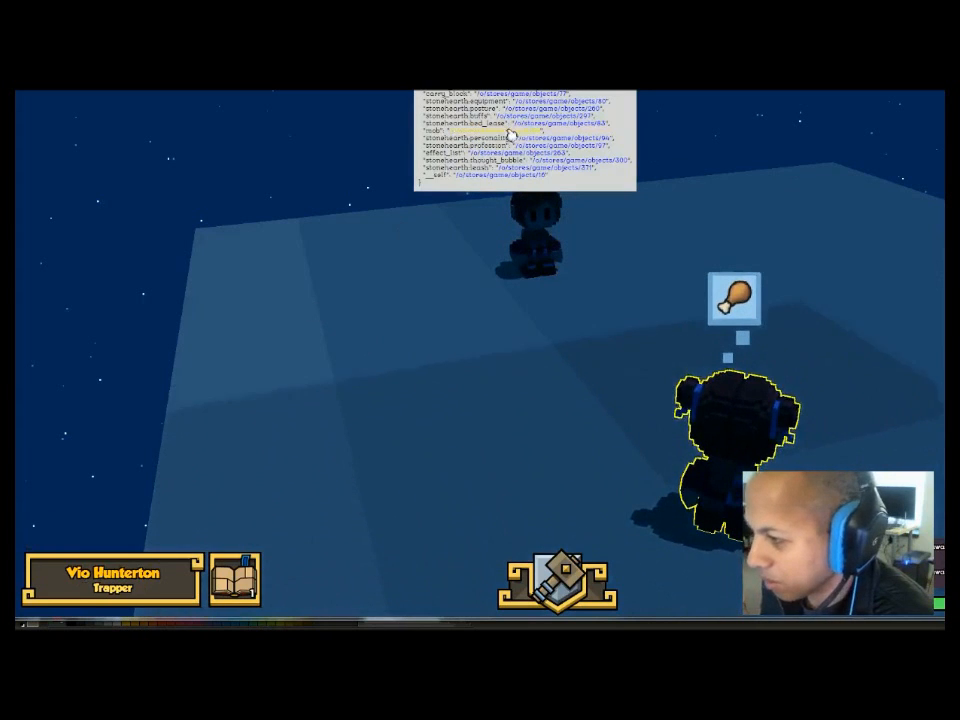
click(514, 122)
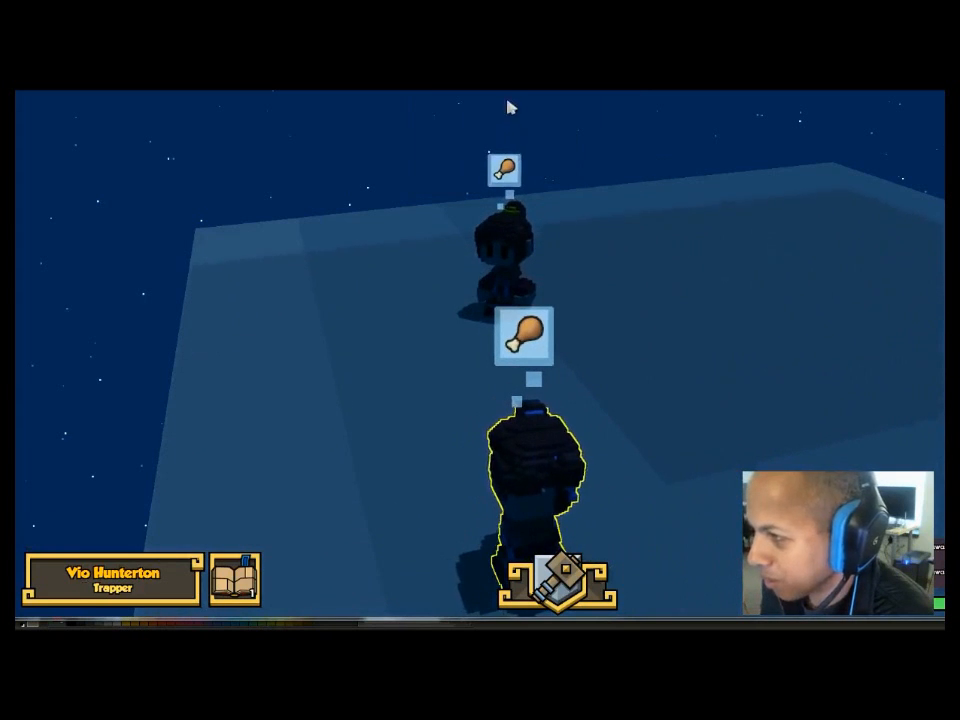
click(506, 96)
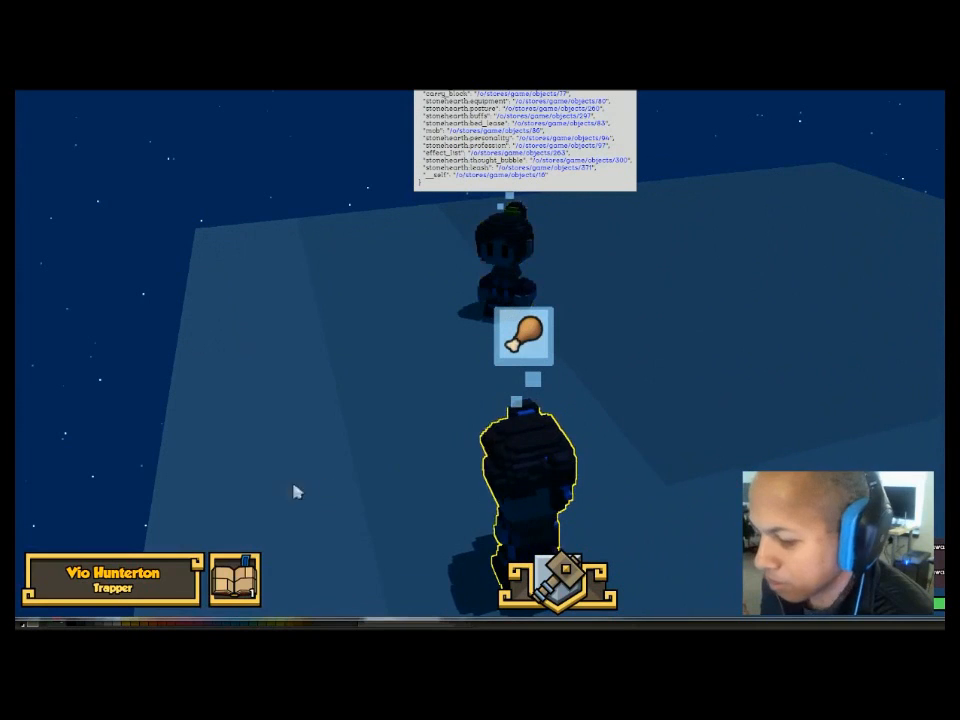
click(525, 260)
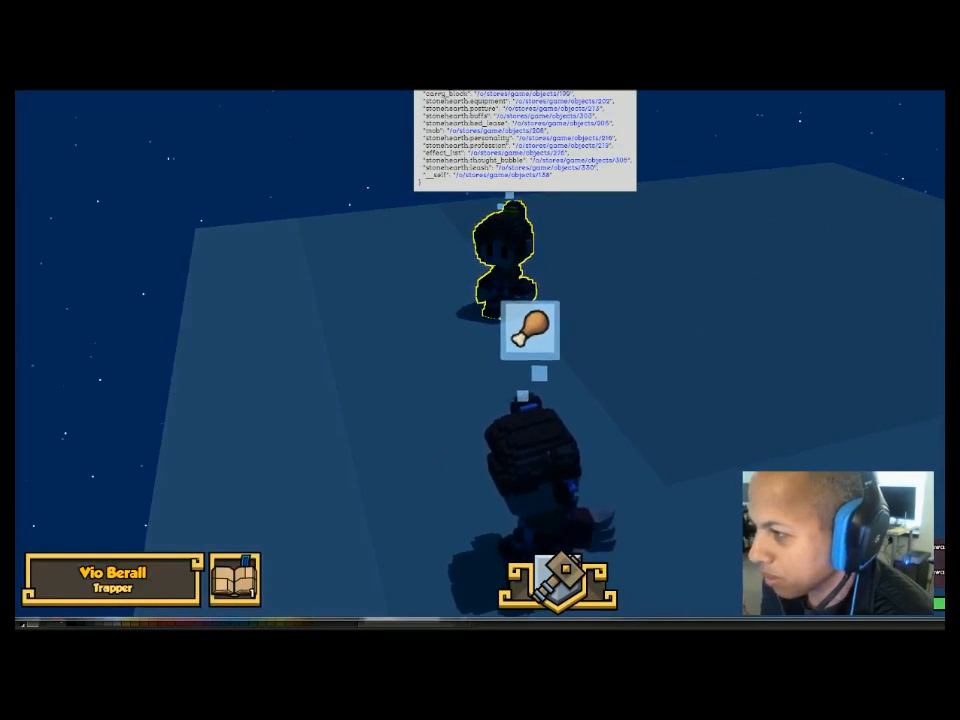
Open the single-ponytail trapper's attributes object, review its values, and close the object browser.
click(508, 159)
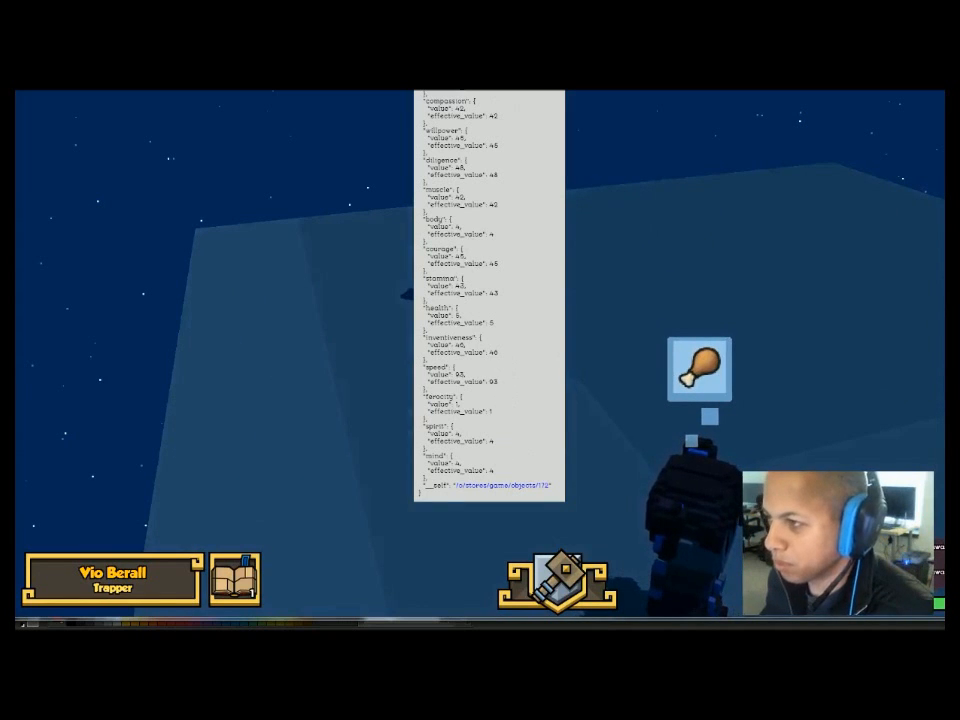
key(BackSpace)
key(Escape)
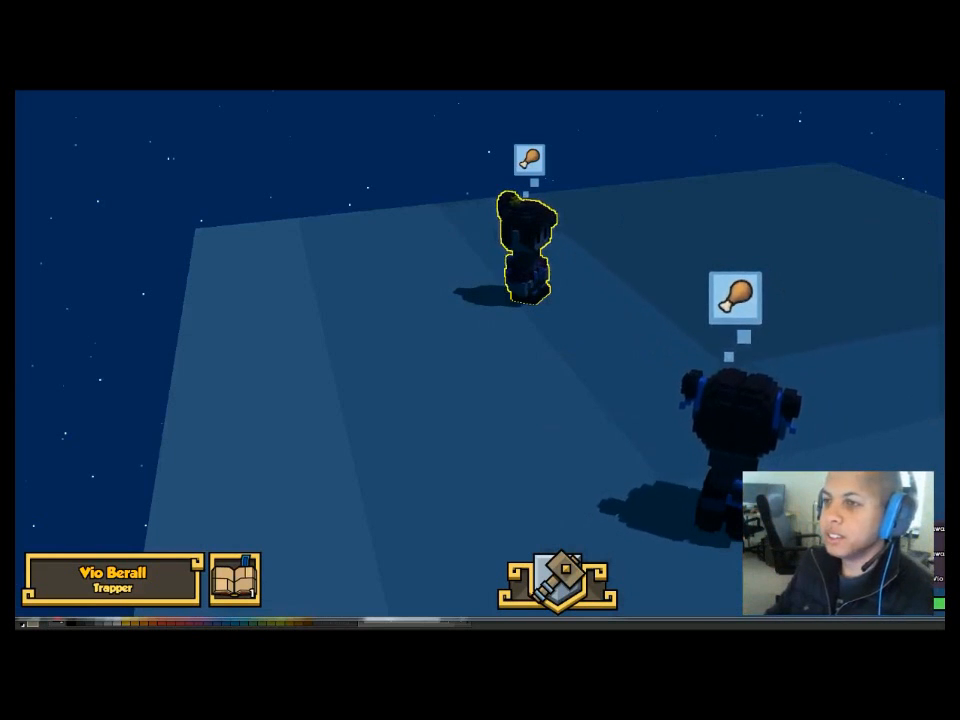
Clear the selection, view both trappers from the opposite side, and select the pigtailed trapper.
click(641, 265)
scroll(641, 266, down, 5)
scroll(645, 317, up, 8)
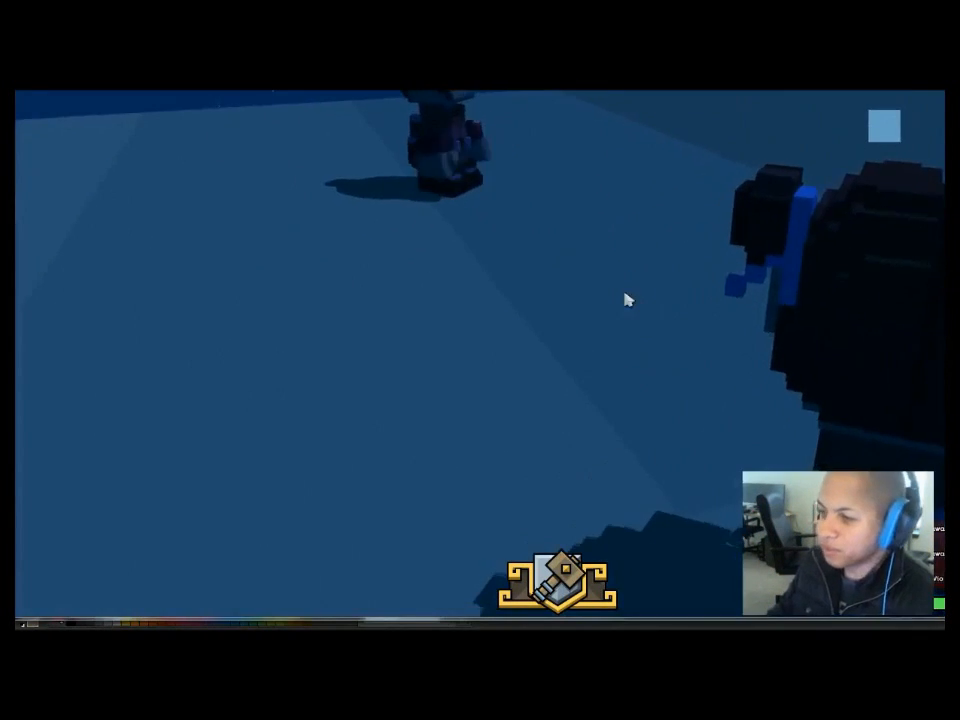
scroll(620, 305, down, 4)
right_drag(617, 305, 489, 317)
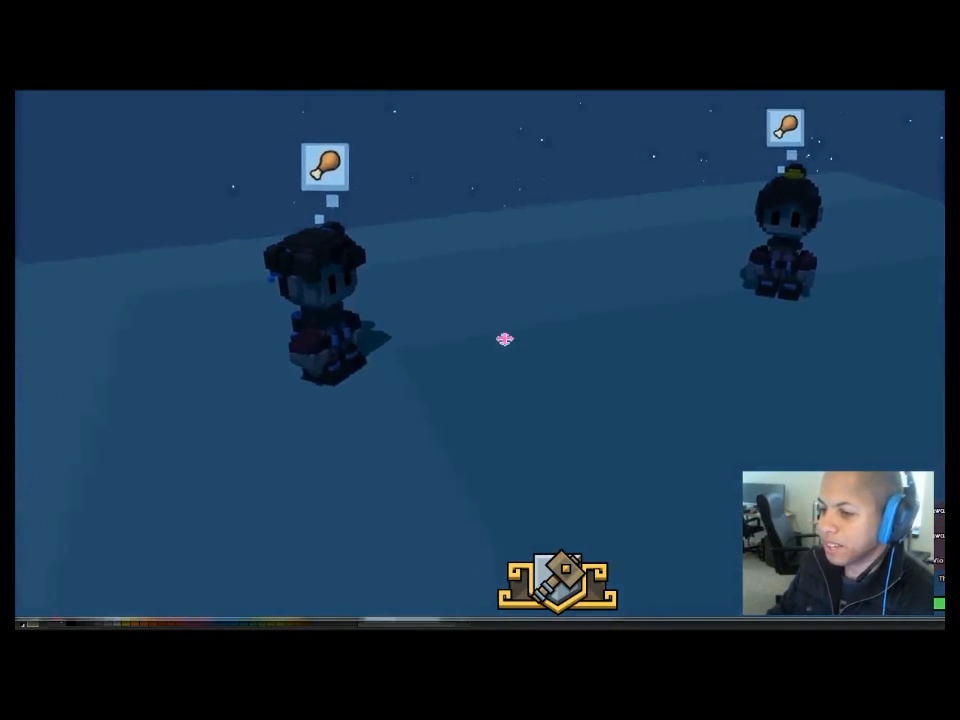
click(485, 318)
right_drag(660, 450, 703, 395)
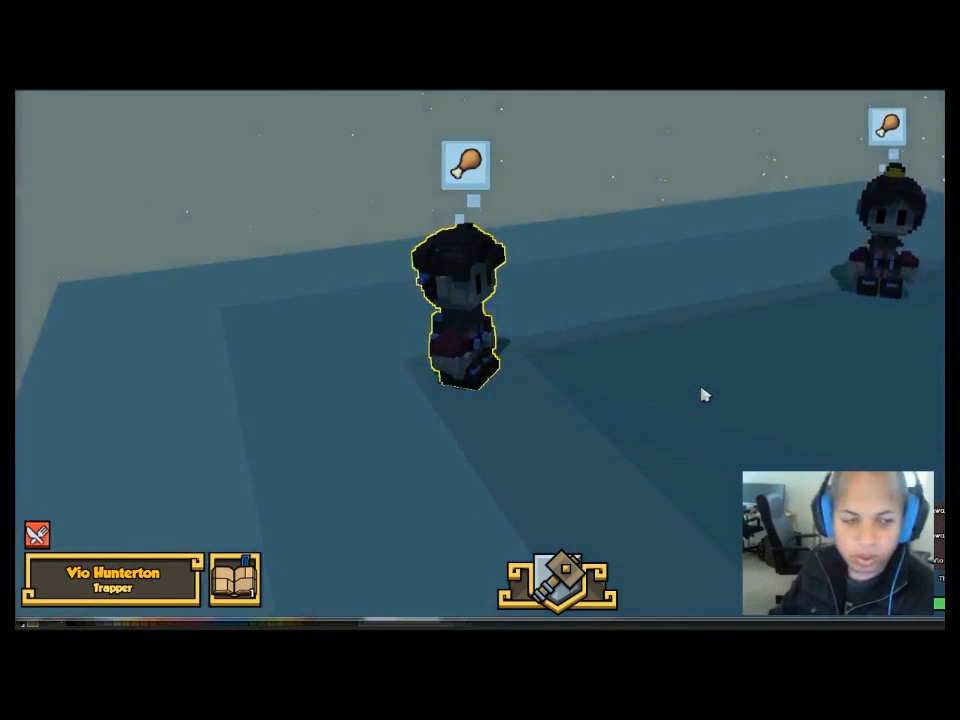
Select the single-ponytail trapper and the pigtailed trapper in turn, comparing their profession labels from different angles.
click(873, 282)
right_drag(789, 316, 836, 317)
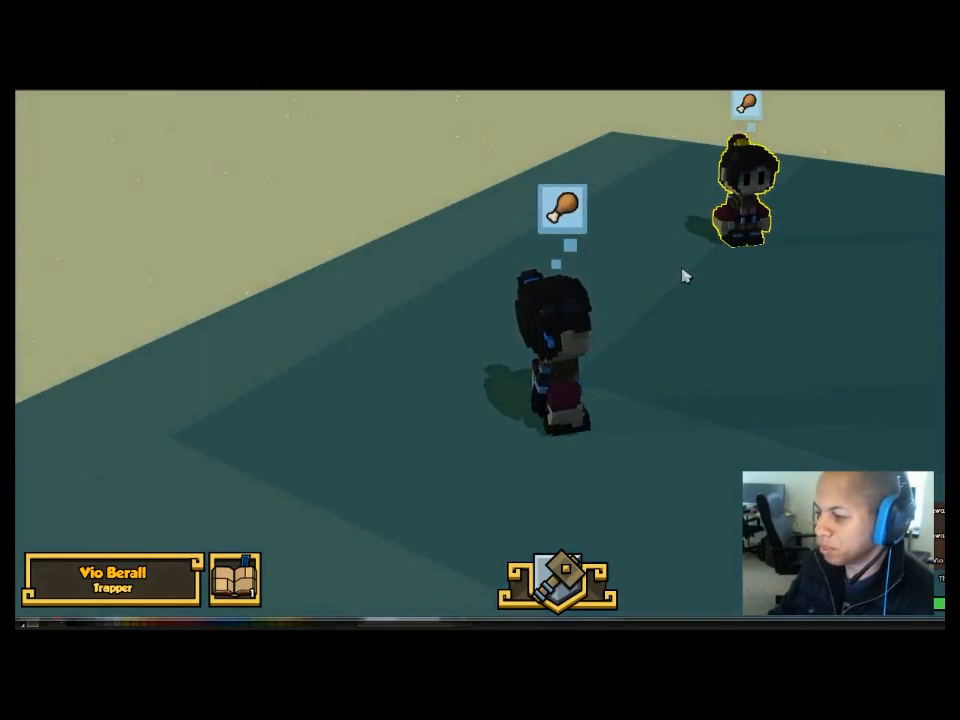
scroll(685, 276, down, 2)
click(583, 325)
right_drag(758, 366, 592, 312)
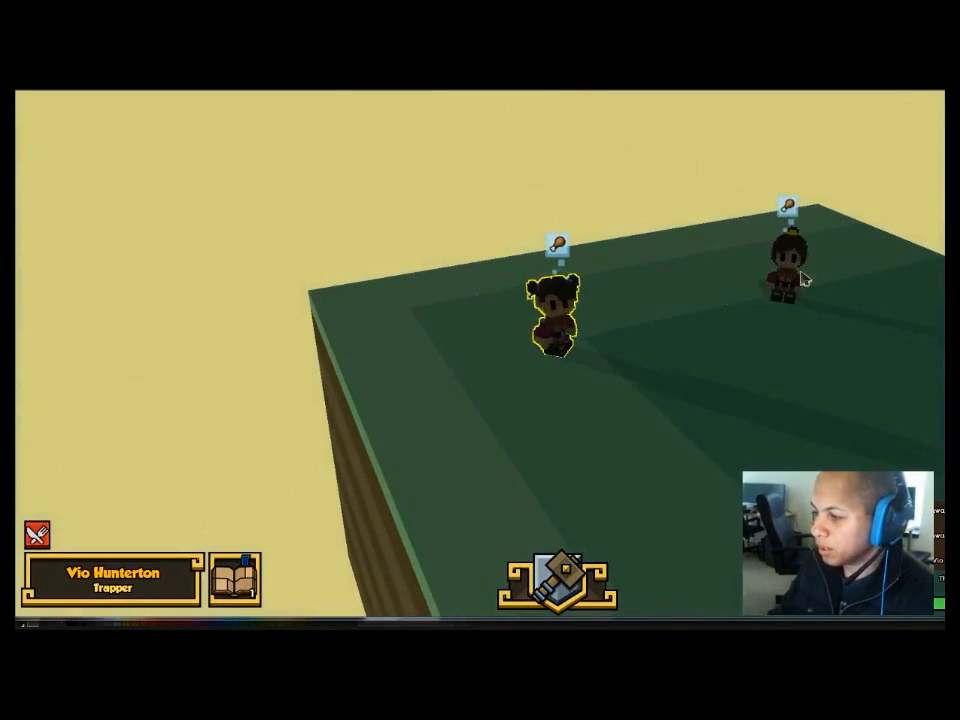
Switch between the two trappers, clear the selection, and select the single-ponytail trapper for a close-up look.
click(662, 283)
click(795, 262)
click(550, 310)
click(770, 318)
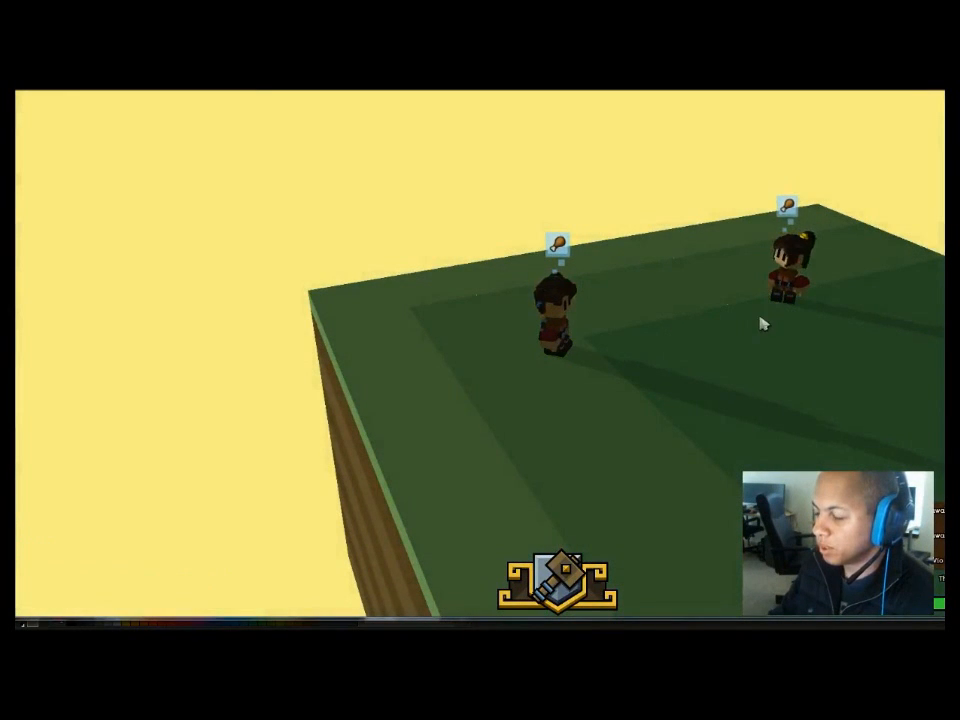
right_drag(669, 355, 515, 324)
click(590, 298)
scroll(597, 332, up, 5)
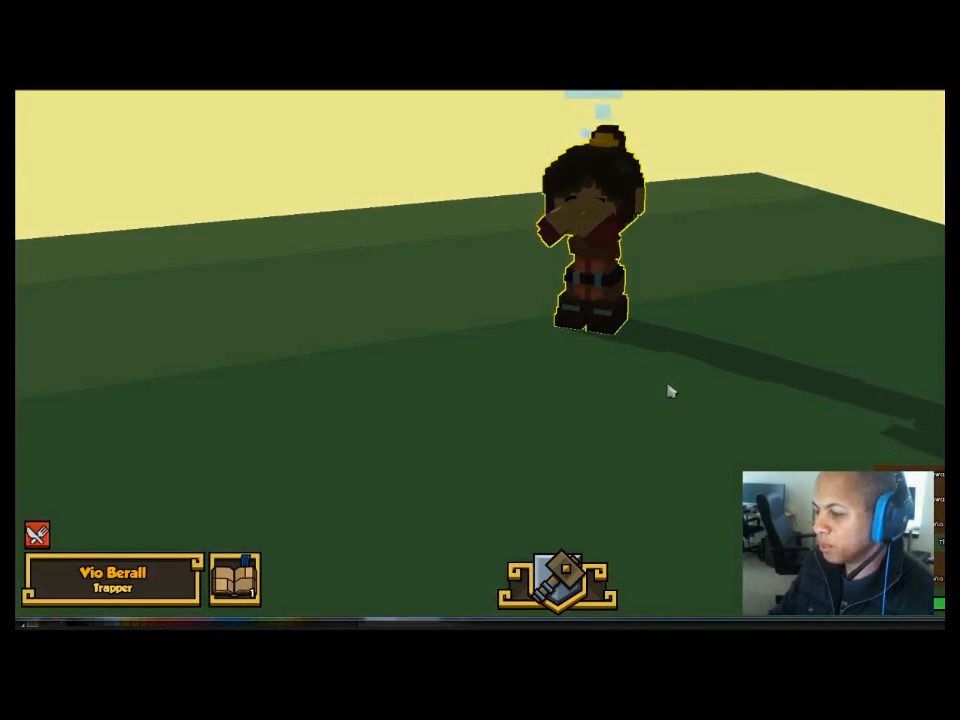
Examine the poses and outfits of both trappers from several angles and distances.
scroll(589, 274, down, 8)
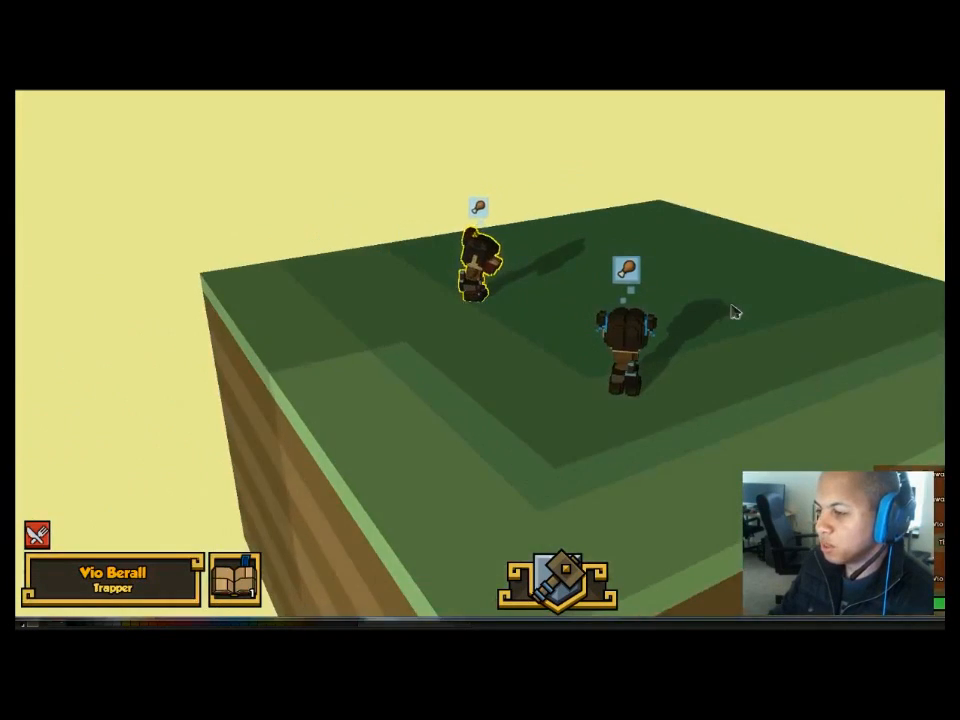
right_drag(735, 312, 504, 283)
scroll(553, 259, up, 6)
scroll(600, 262, down, 2)
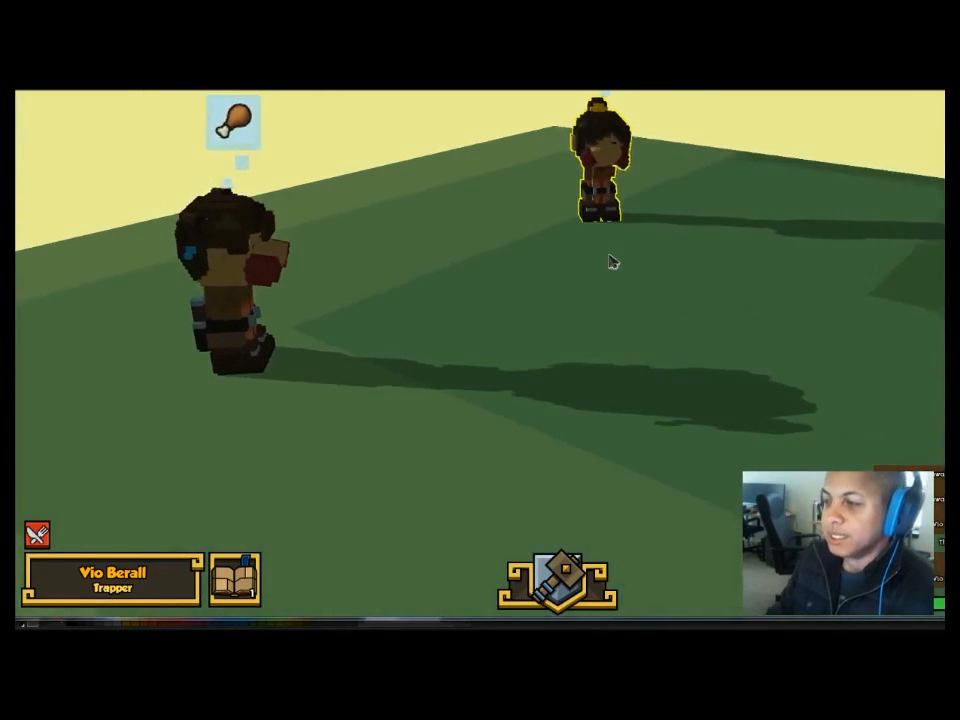
scroll(606, 258, up, 3)
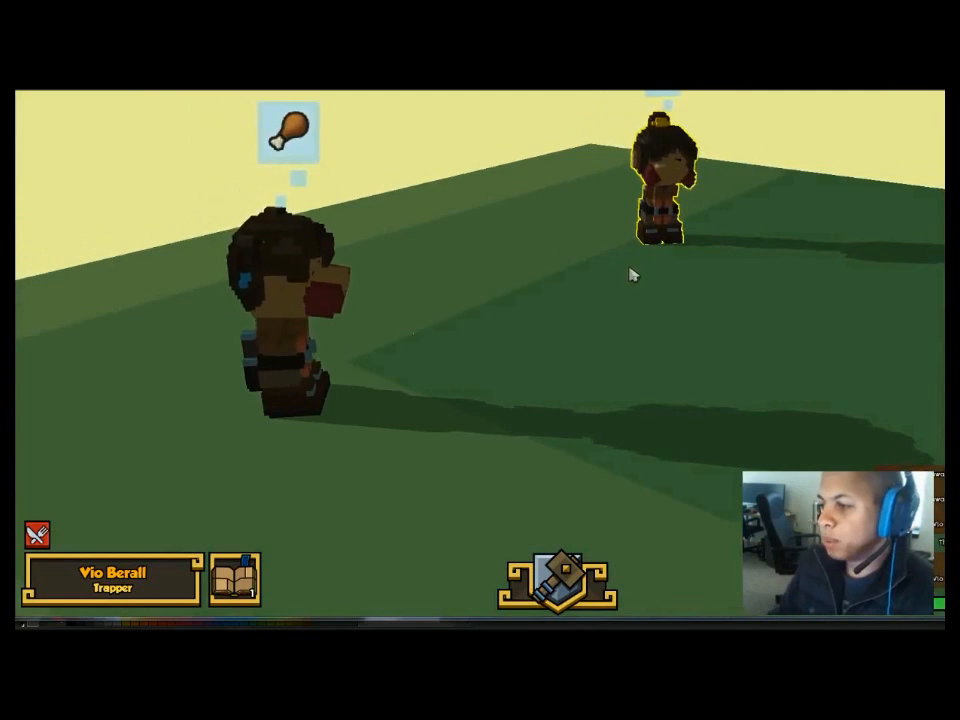
scroll(630, 274, down, 2)
right_drag(624, 279, 575, 269)
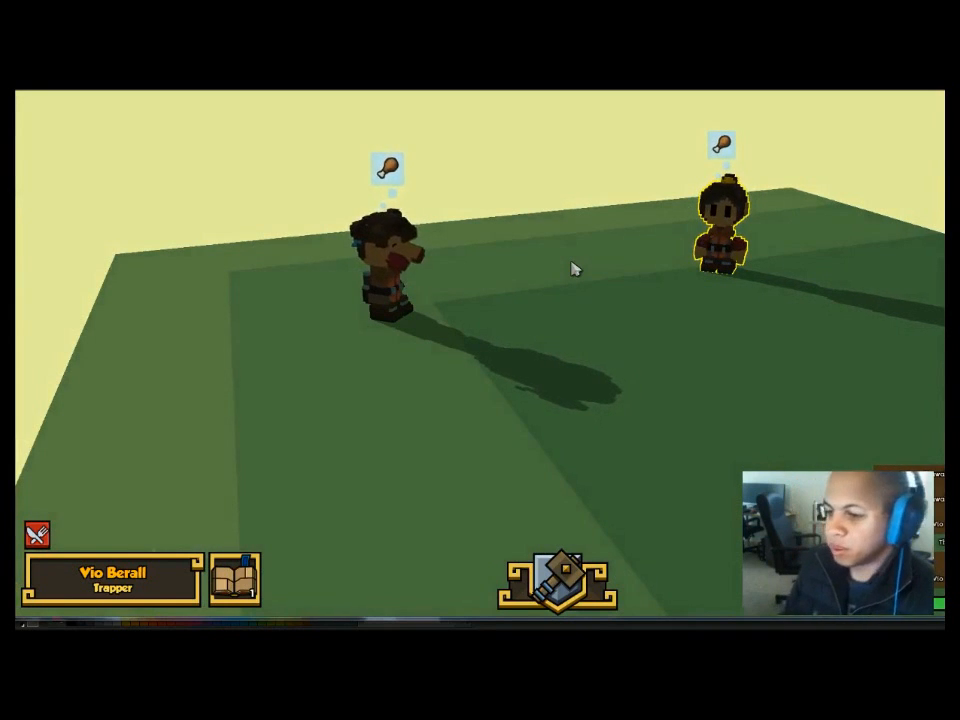
scroll(590, 294, down, 3)
right_drag(592, 296, 671, 302)
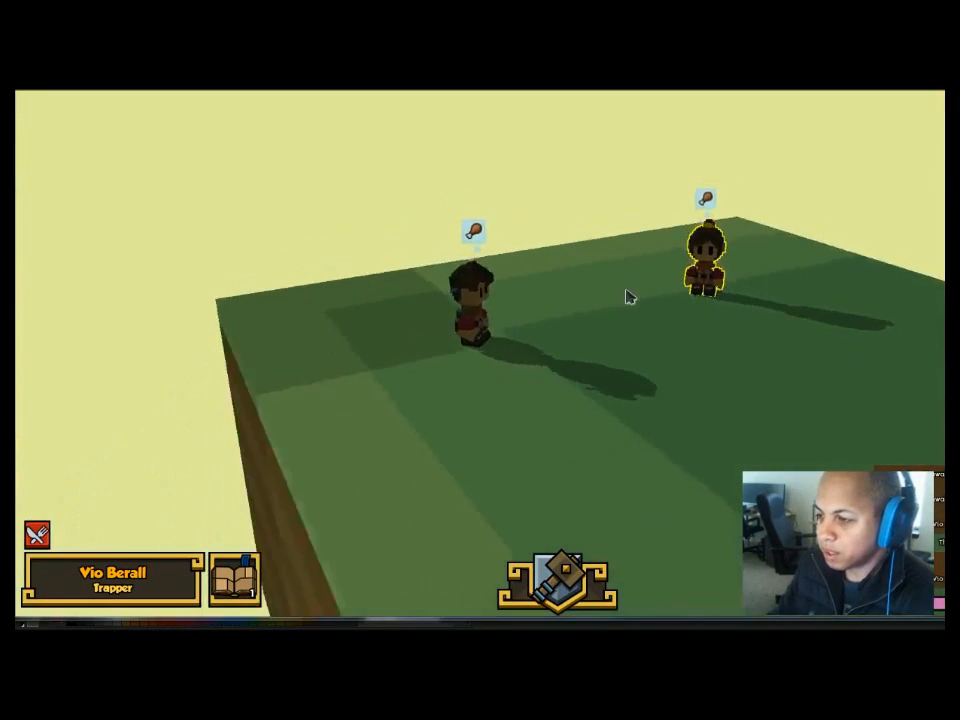
scroll(671, 302, up, 4)
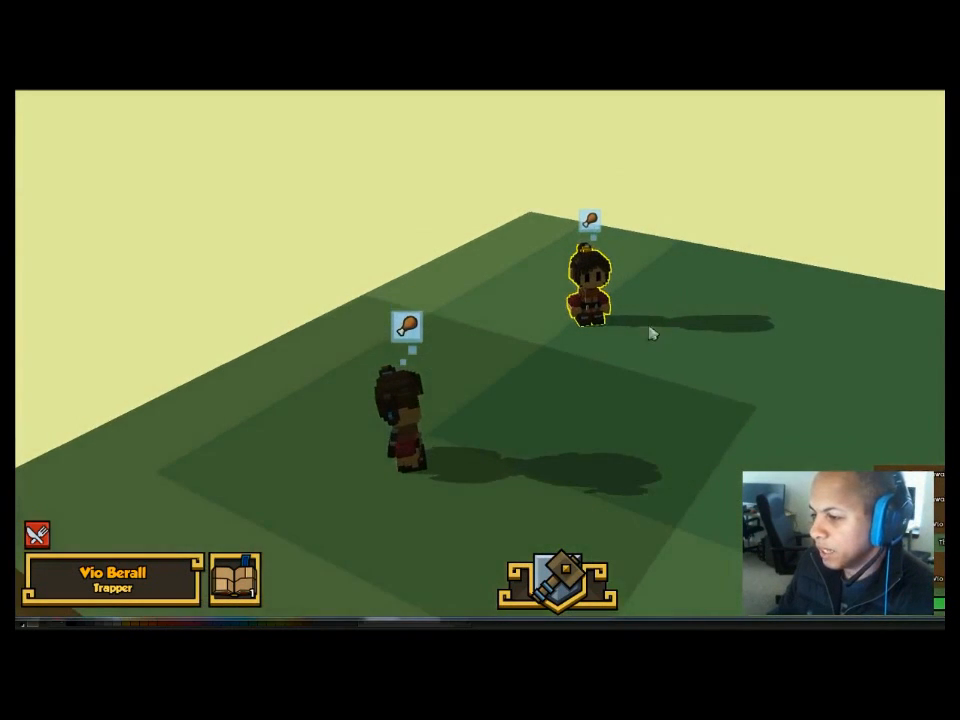
Compare the two trappers up close, finish with the single-ponytail one selected, and view them from behind.
right_drag(648, 346, 553, 253)
click(630, 328)
click(499, 251)
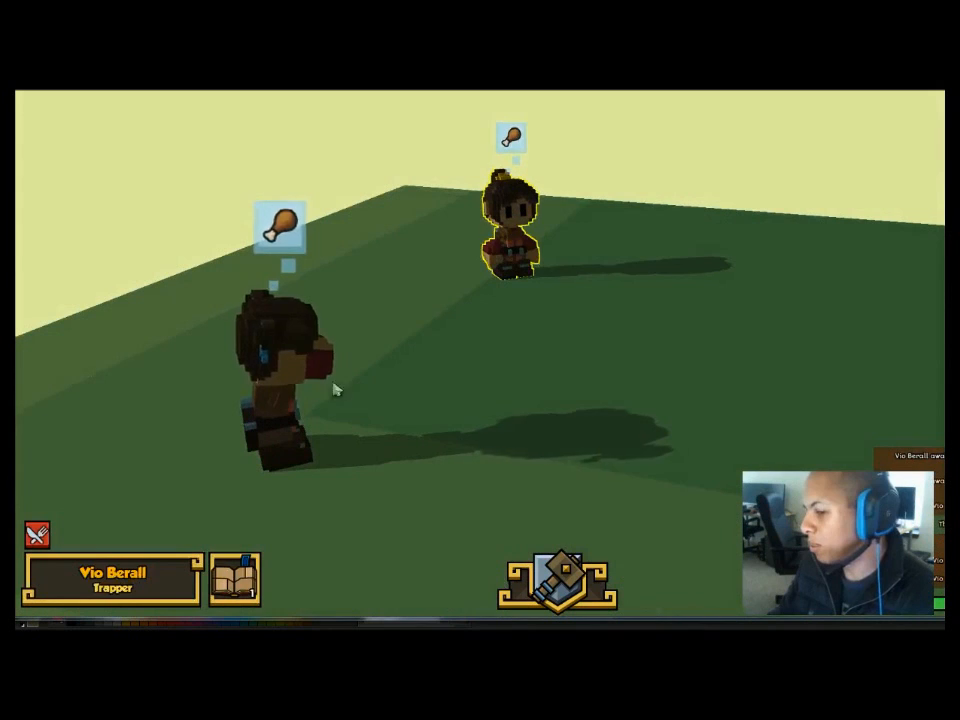
click(285, 400)
click(521, 257)
right_drag(521, 257, 697, 297)
right_drag(544, 309, 765, 294)
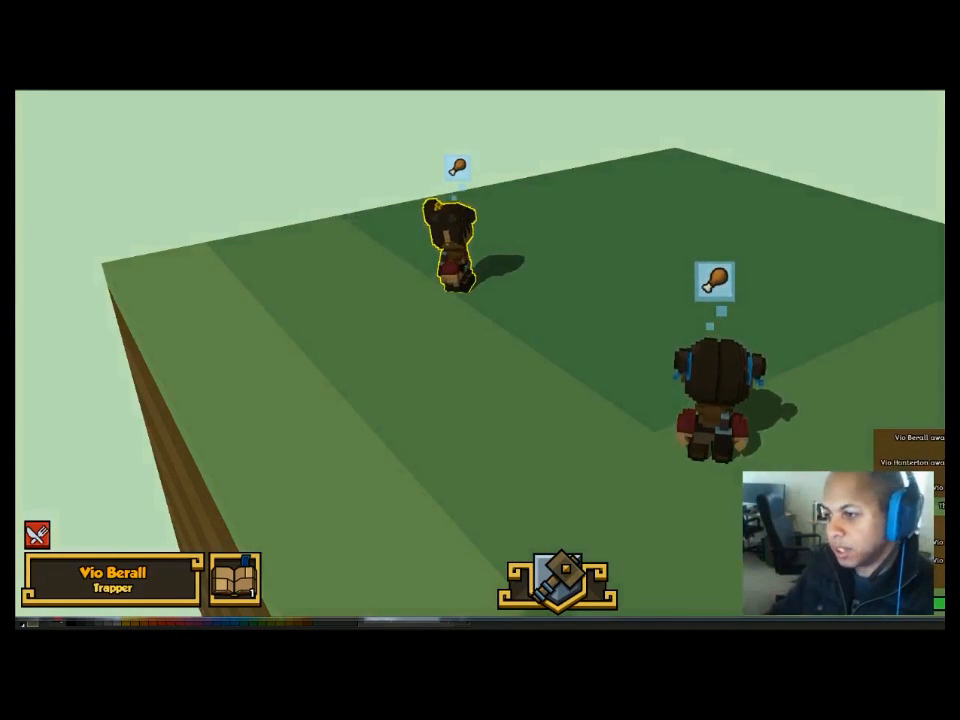
Return to a front view of the trappers, clear the selection, and view both from farther away.
click(761, 304)
right_drag(761, 304, 624, 281)
click(628, 292)
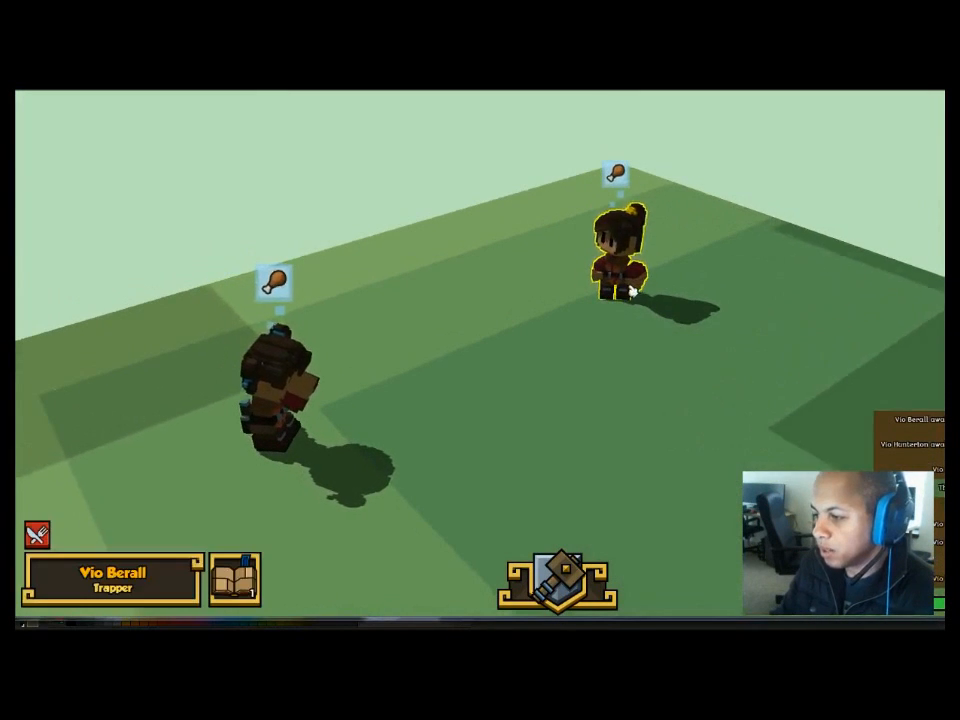
click(633, 330)
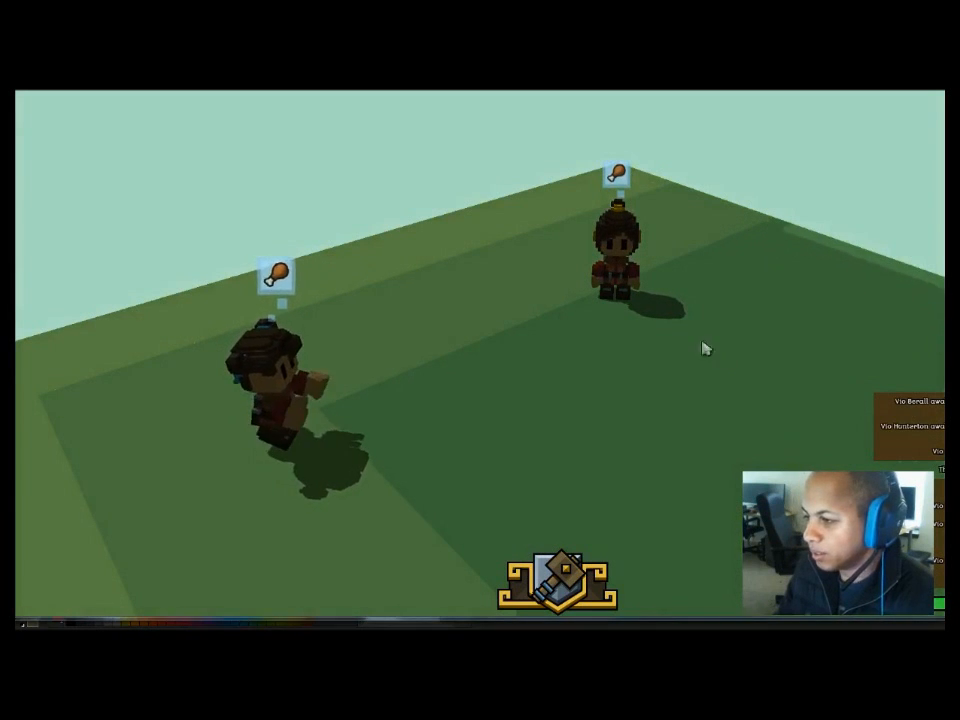
scroll(637, 312, down, 3)
right_drag(633, 310, 601, 302)
scroll(542, 294, down, 1)
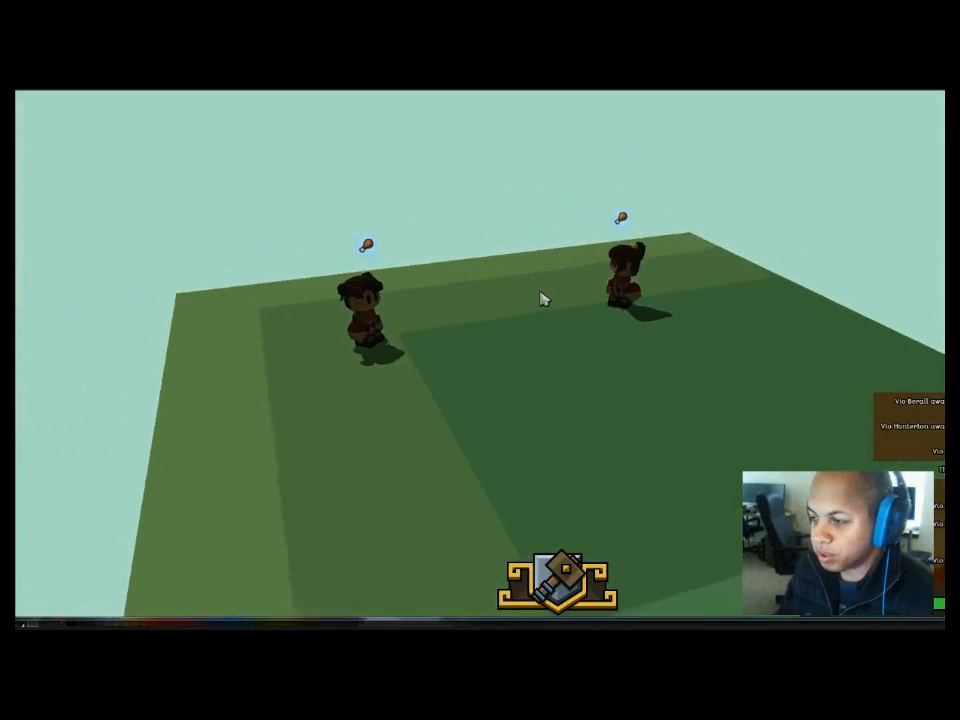
Inspect the single-ponytail trapper up close, and return to a wider view showing both trappers.
scroll(542, 292, up, 1)
scroll(542, 297, up, 5)
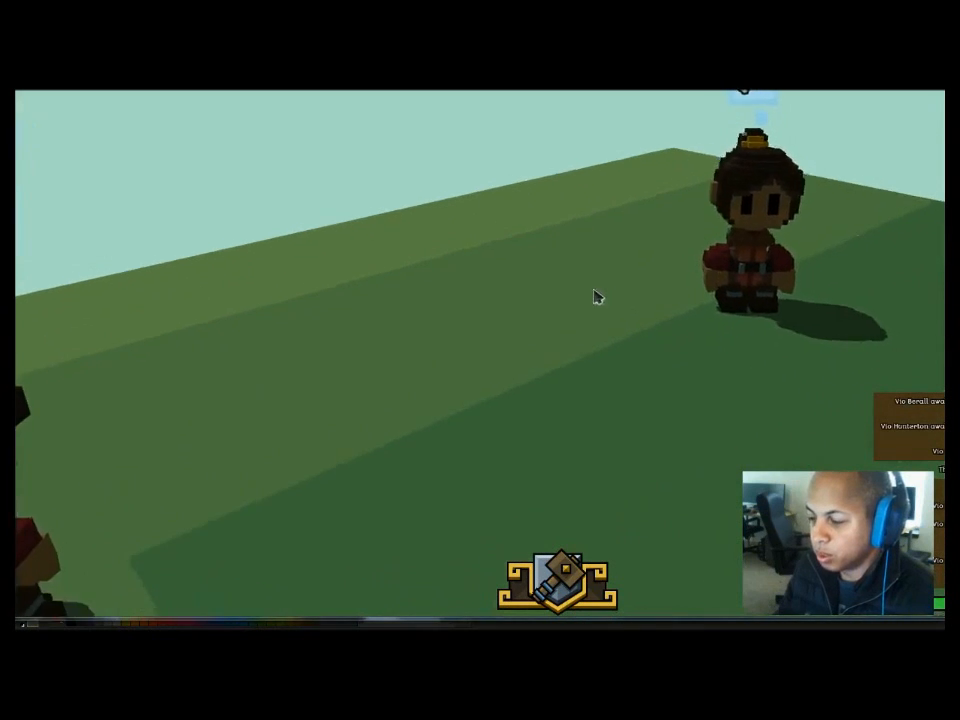
scroll(585, 293, down, 3)
right_drag(579, 296, 531, 294)
scroll(531, 294, up, 1)
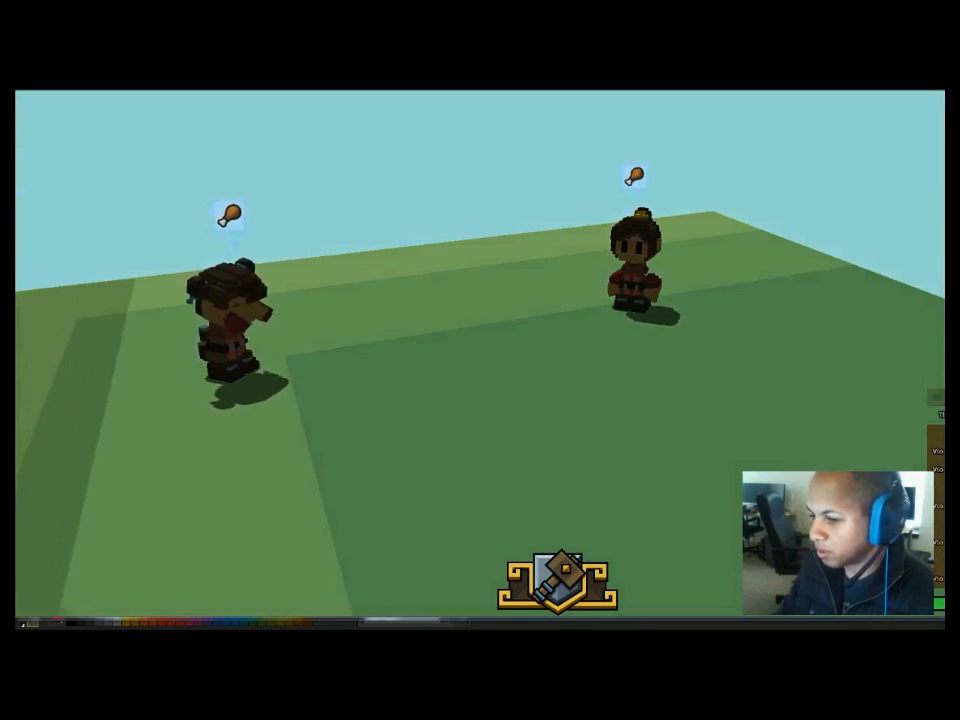
Select the single-ponytail trapper and switch to the other trapper, viewing both from a slightly different angle.
click(634, 262)
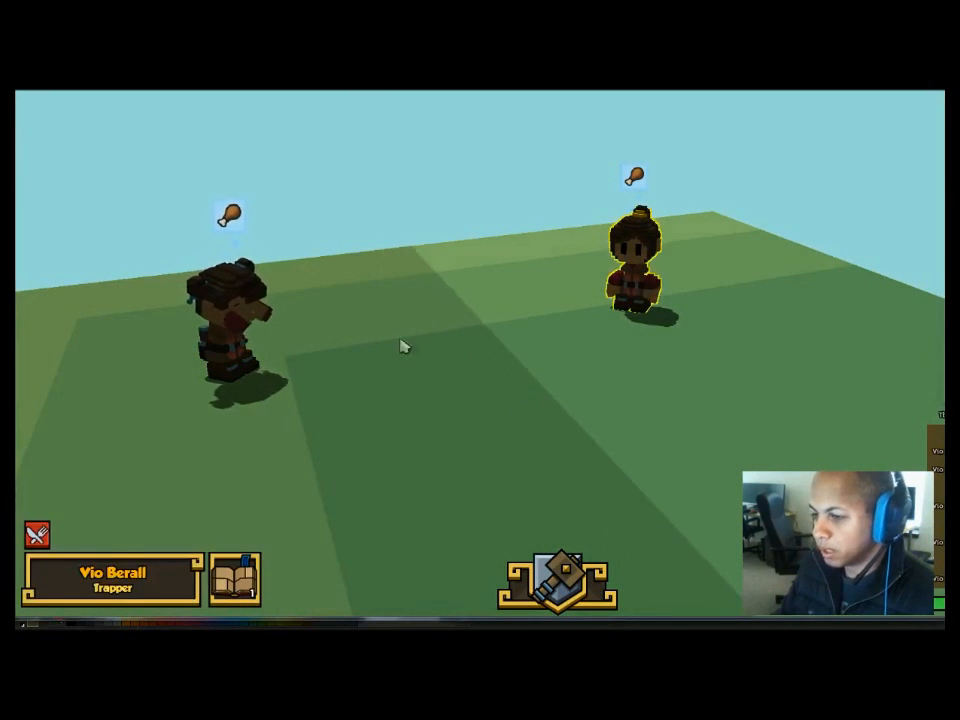
click(220, 335)
right_drag(336, 326, 461, 377)
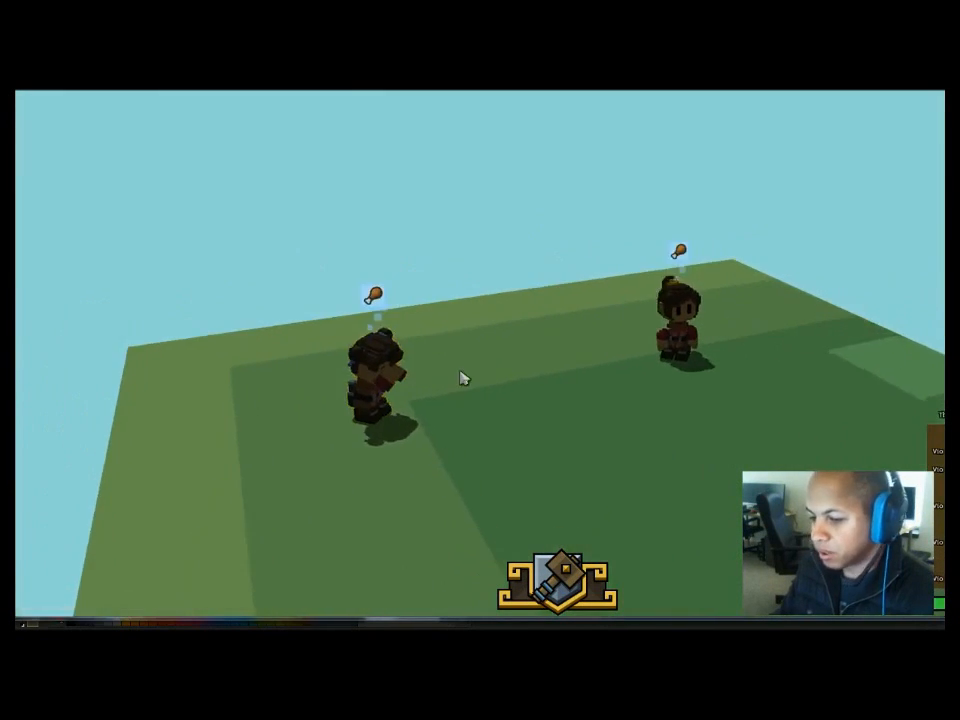
Select the single-ponytail trapper again, view the pair from behind the nearer trapper, and clear the selection.
scroll(461, 377, up, 5)
click(780, 341)
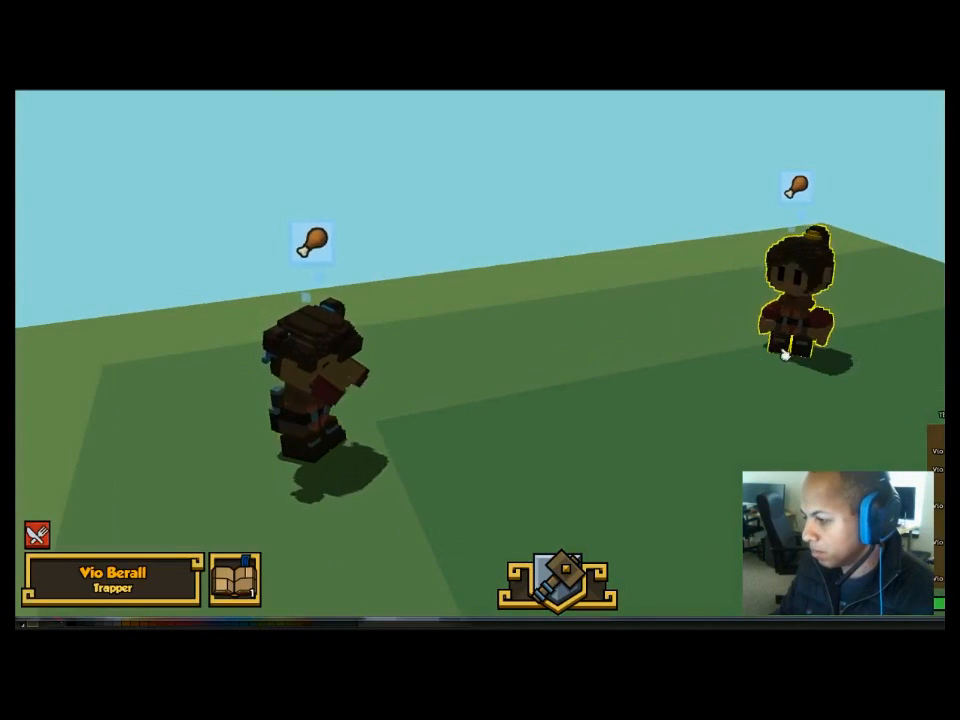
right_drag(782, 347, 824, 354)
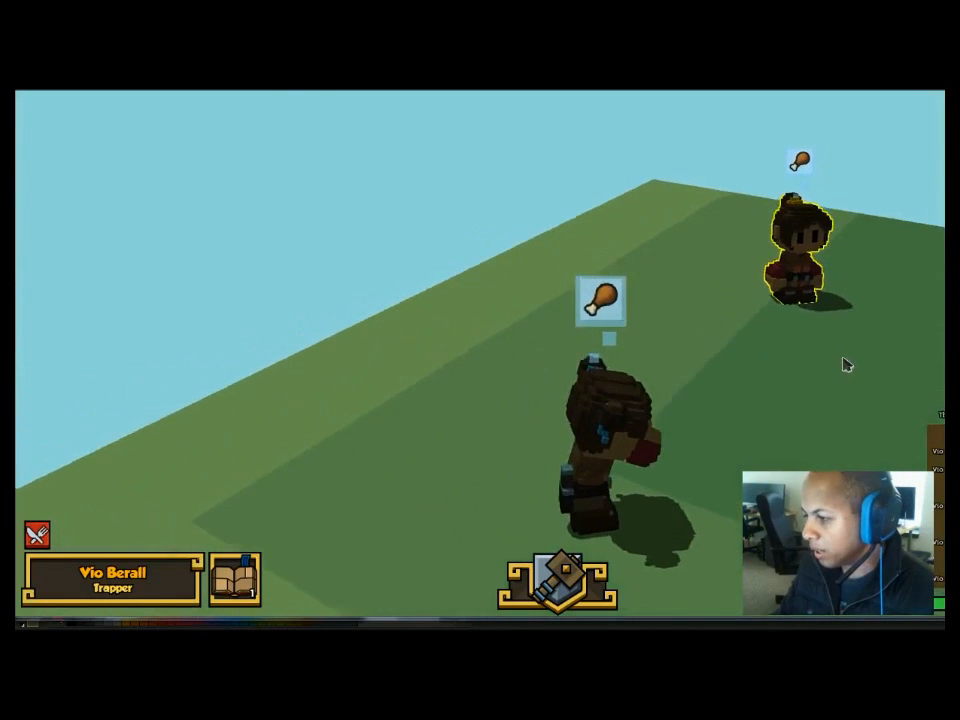
middle_drag(758, 304, 723, 321)
click(724, 320)
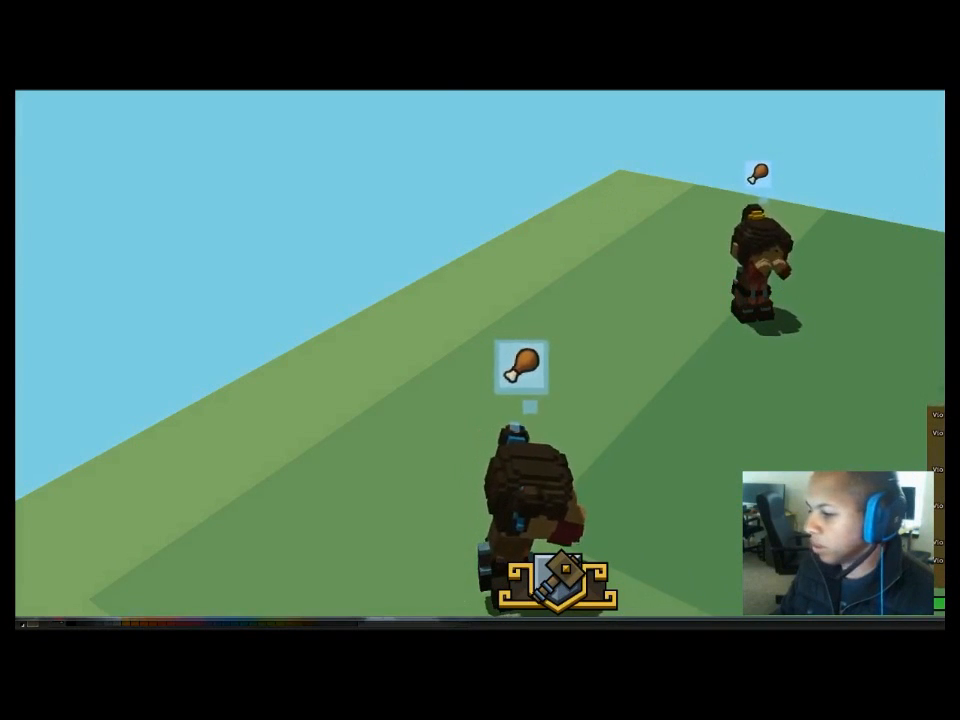
View both unselected trappers from the front, first at closer range and finally from farther away.
scroll(583, 386, down, 5)
right_drag(658, 377, 512, 374)
scroll(536, 344, up, 5)
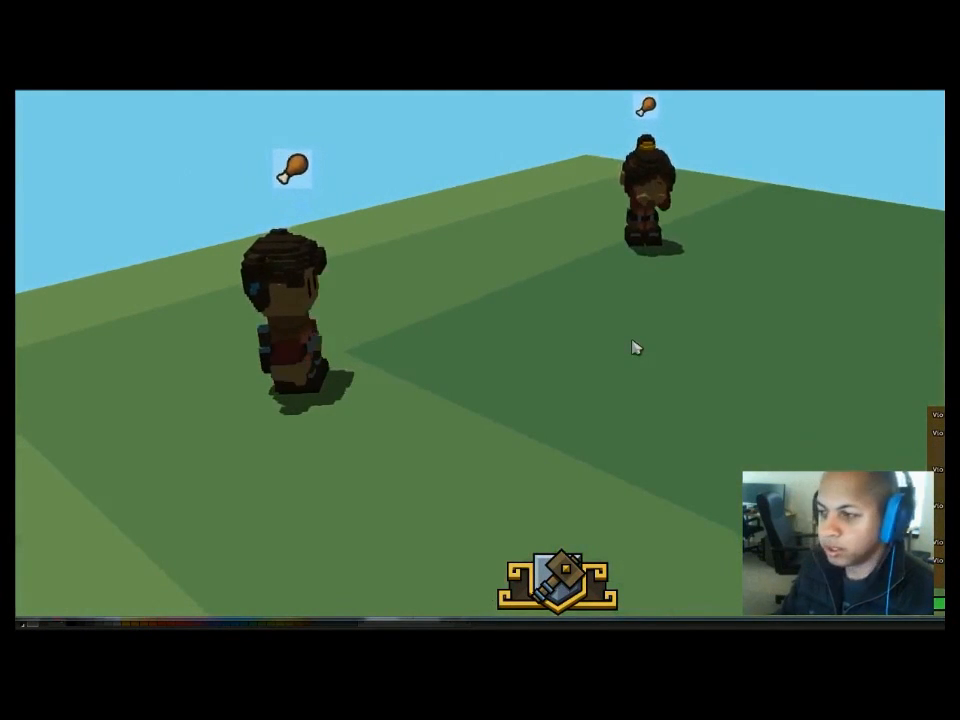
scroll(633, 347, down, 5)
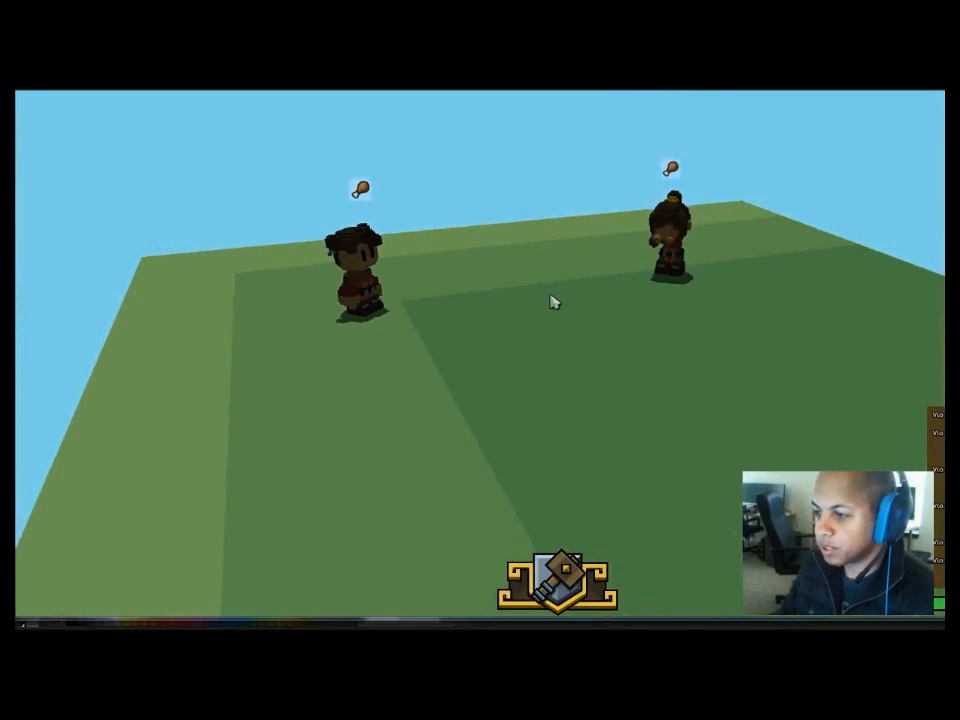